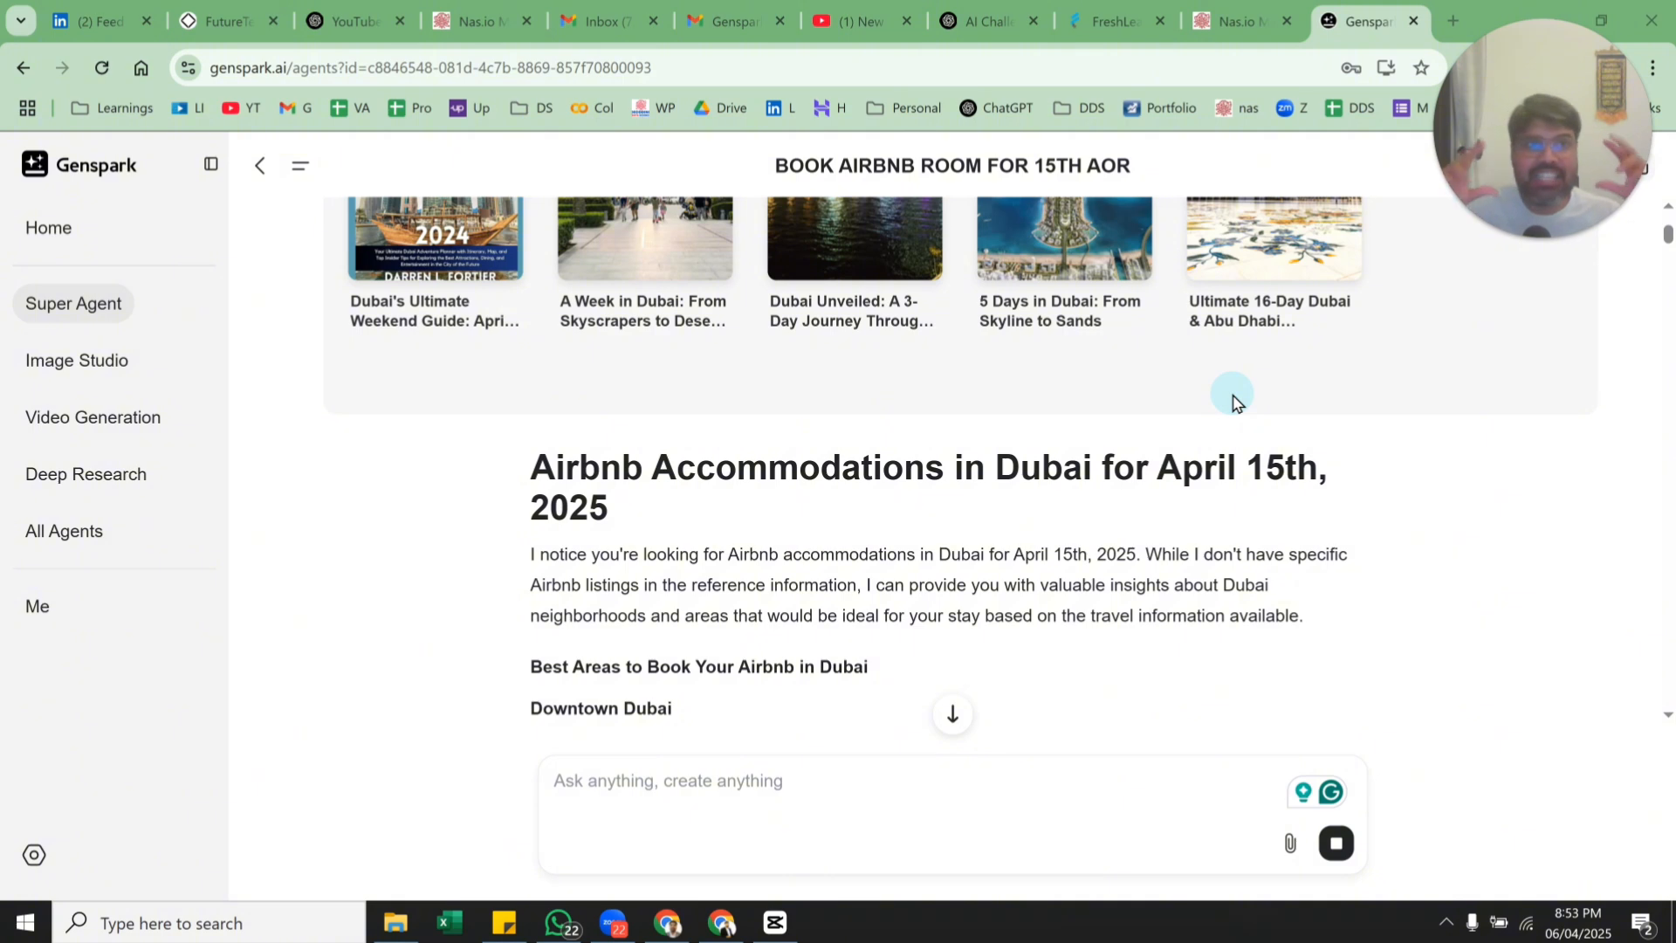
Read through the reply to the Dubai Airbnb request for April 15th, including the travel guides, recommended areas and booking tips.
mouse_move(612, 924)
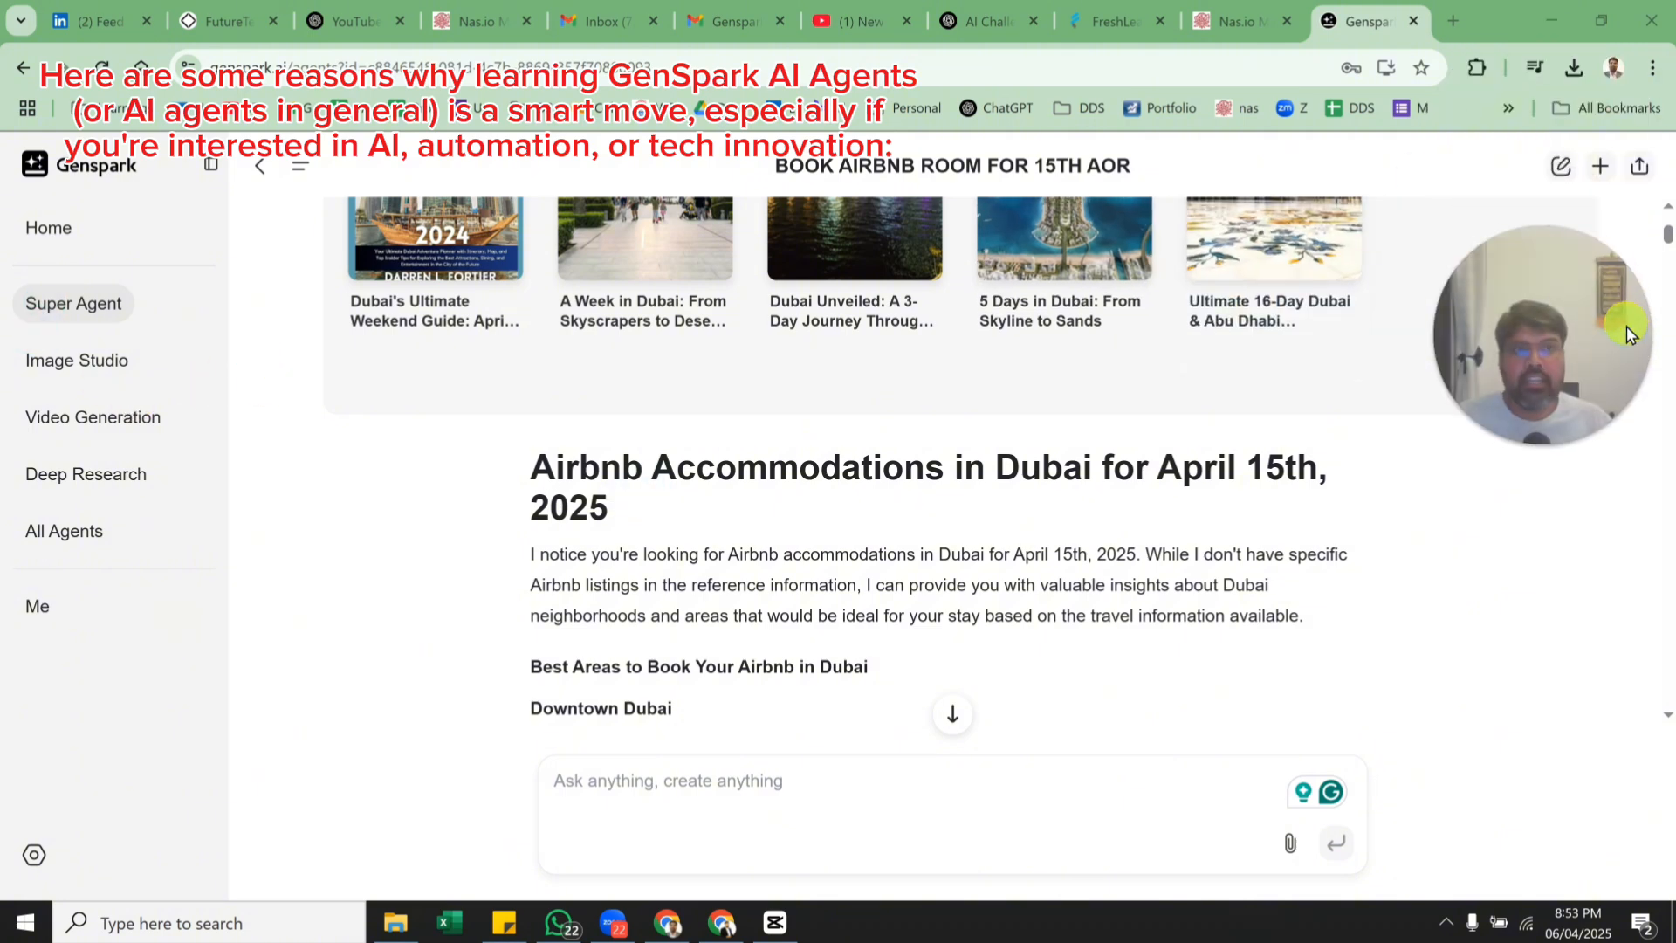
scroll(711, 318, up, 5)
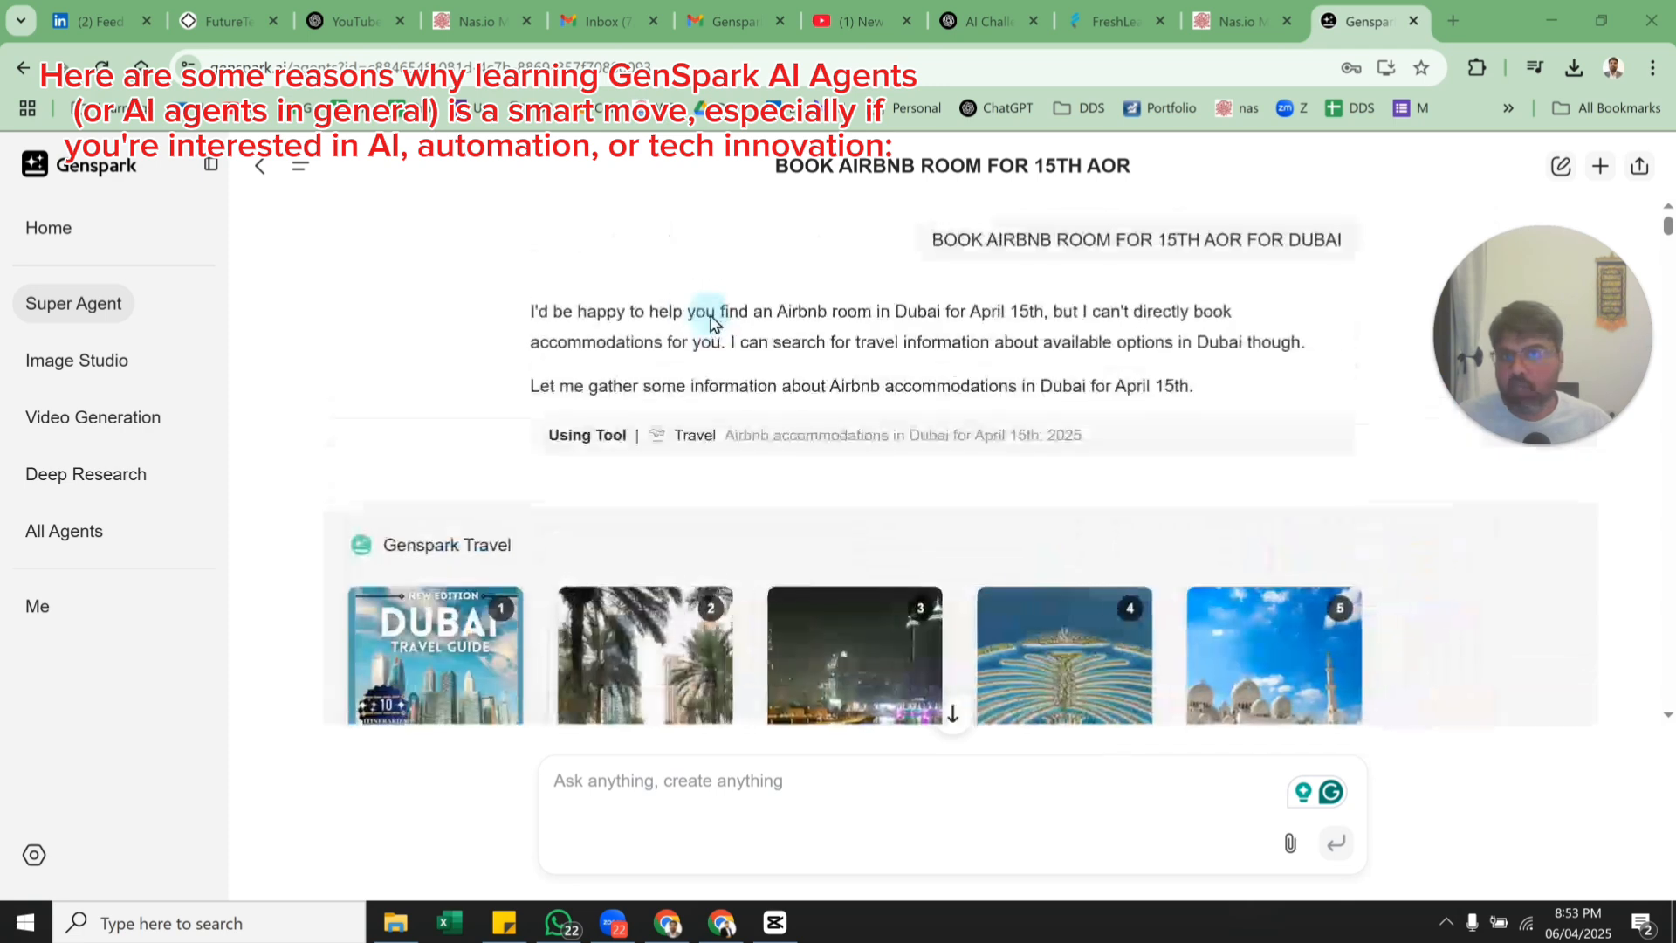
scroll(711, 318, down, 3)
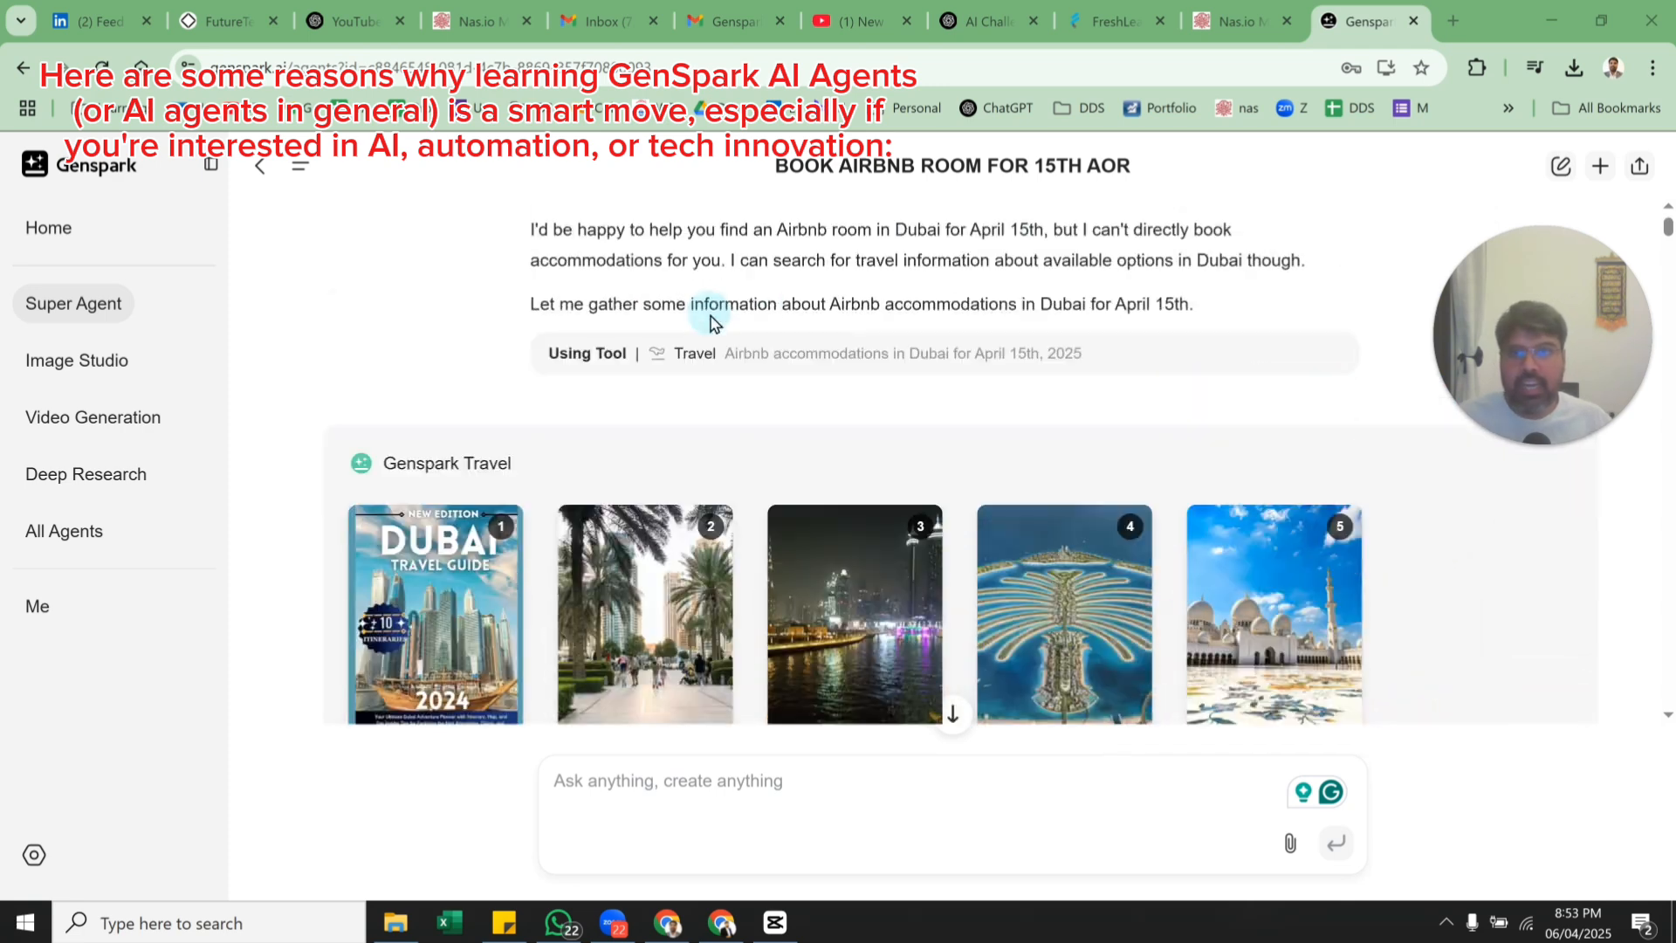
scroll(710, 319, up, 3)
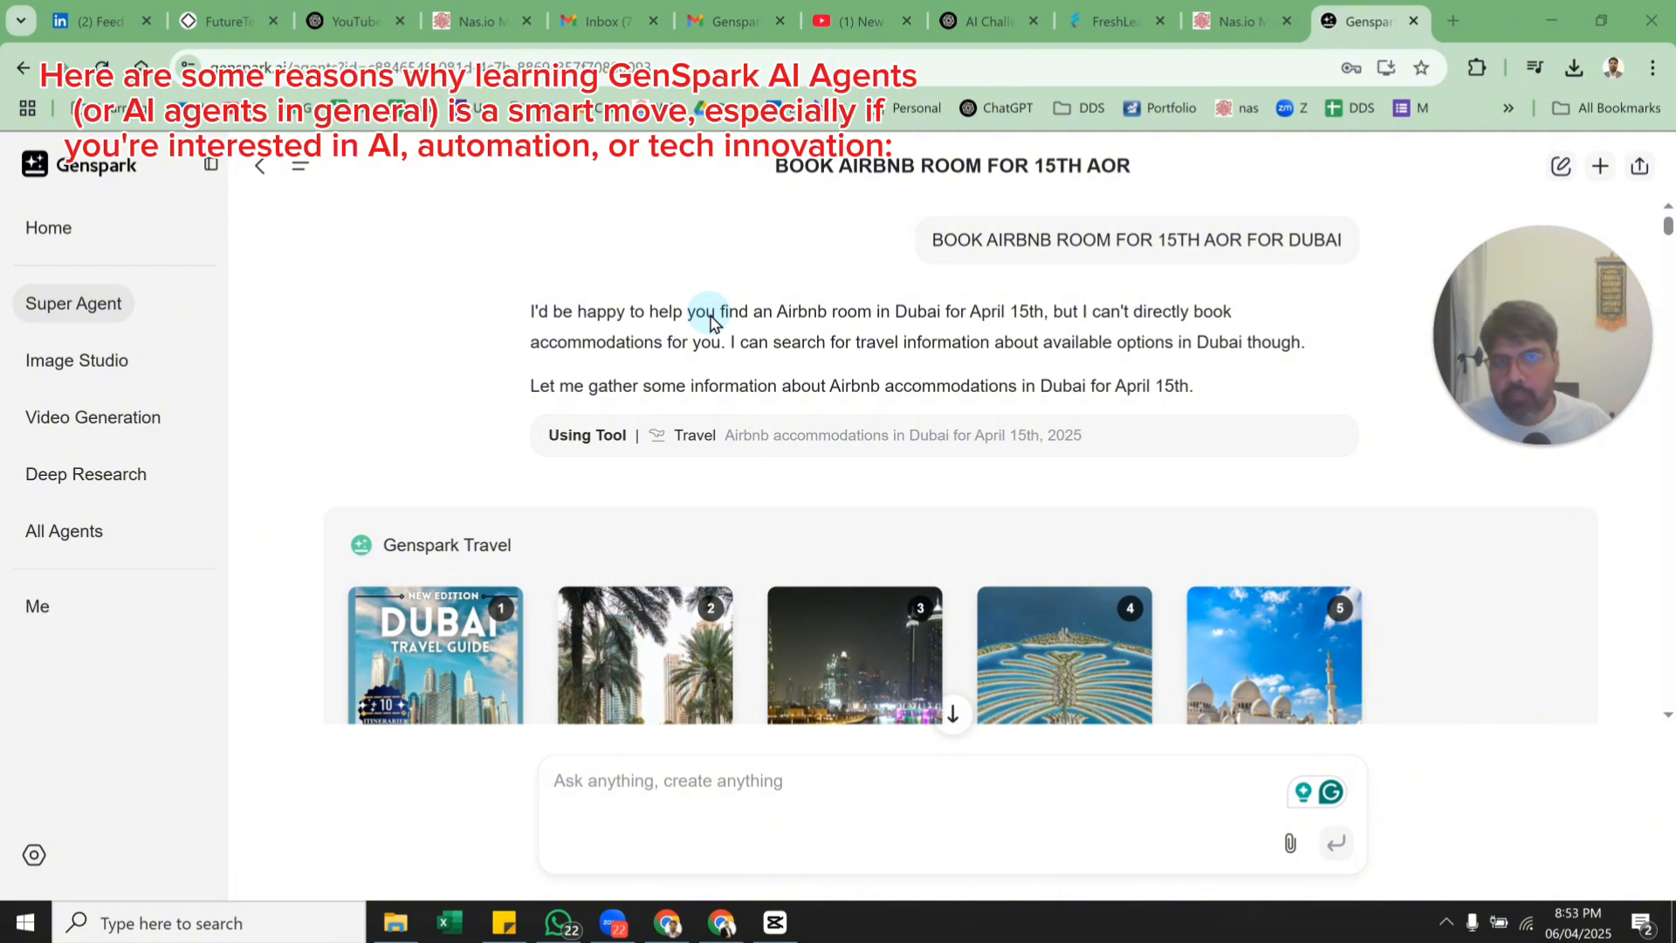
click(575, 444)
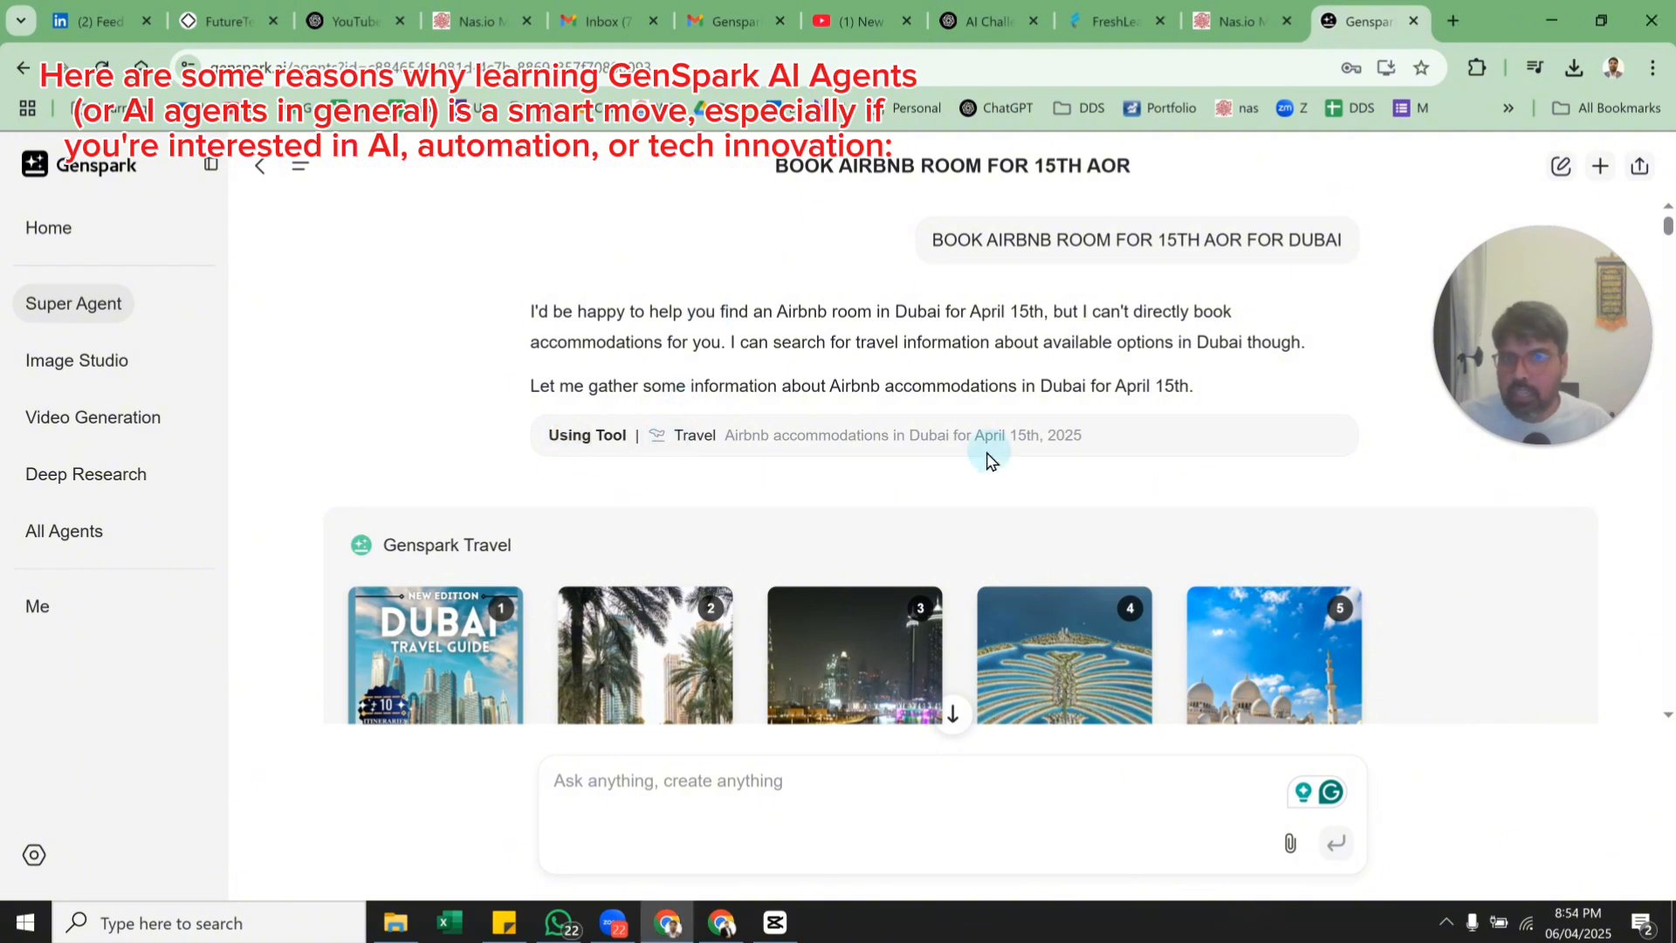
scroll(830, 496, down, 4)
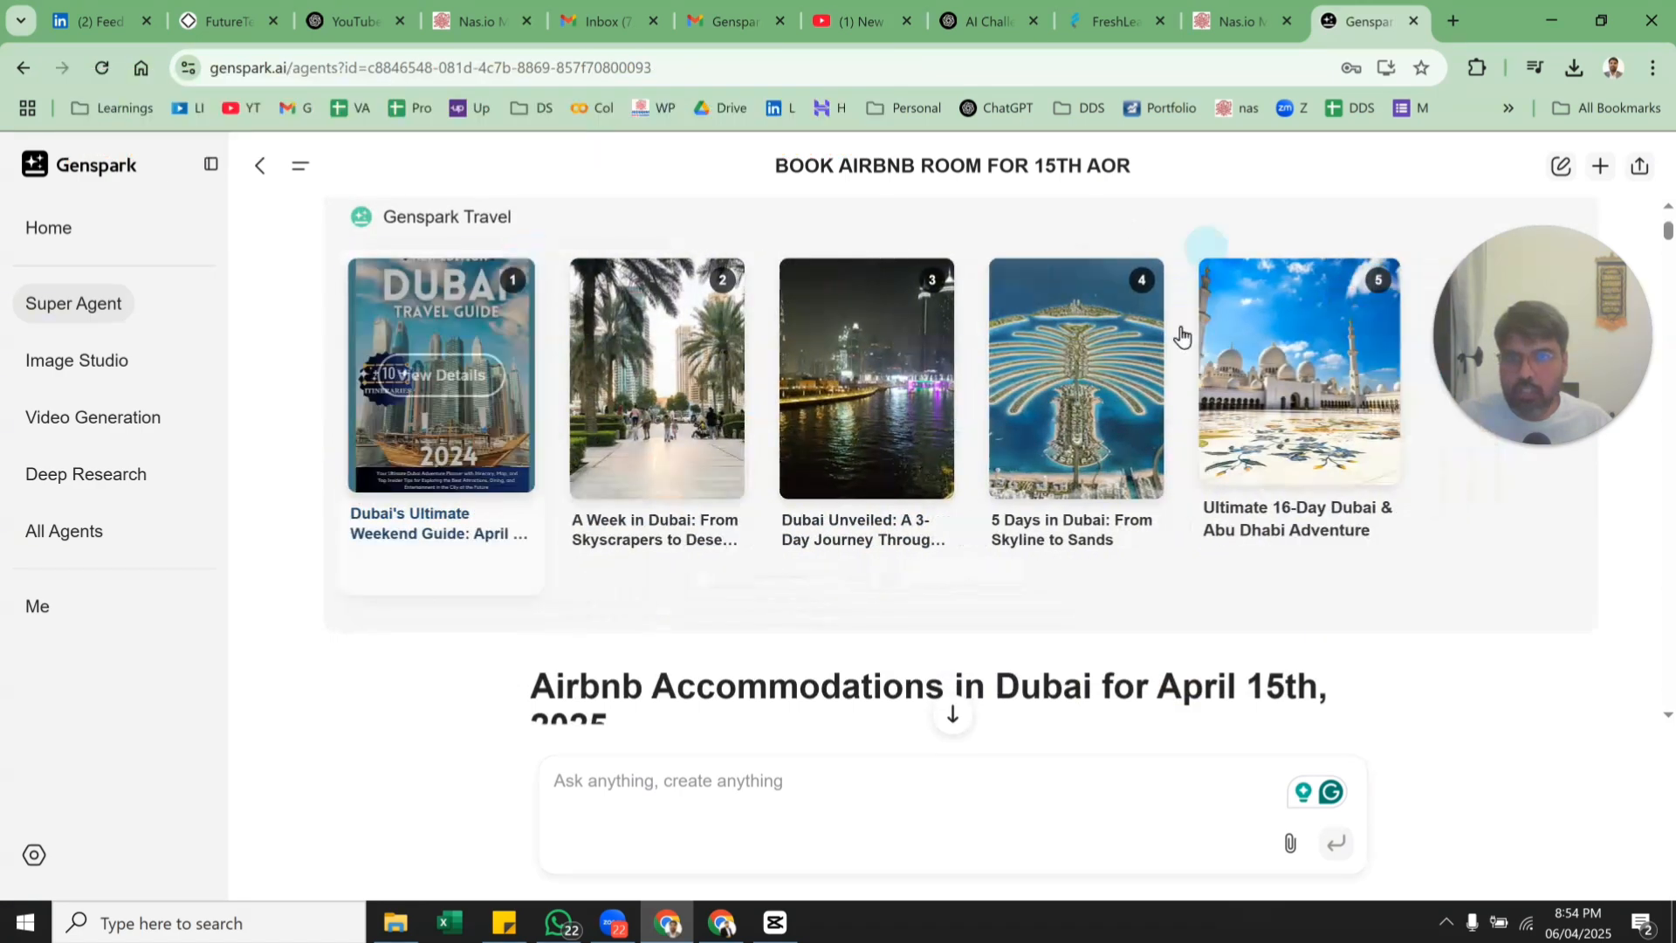
scroll(1103, 335, up, 3)
scroll(868, 355, down, 4)
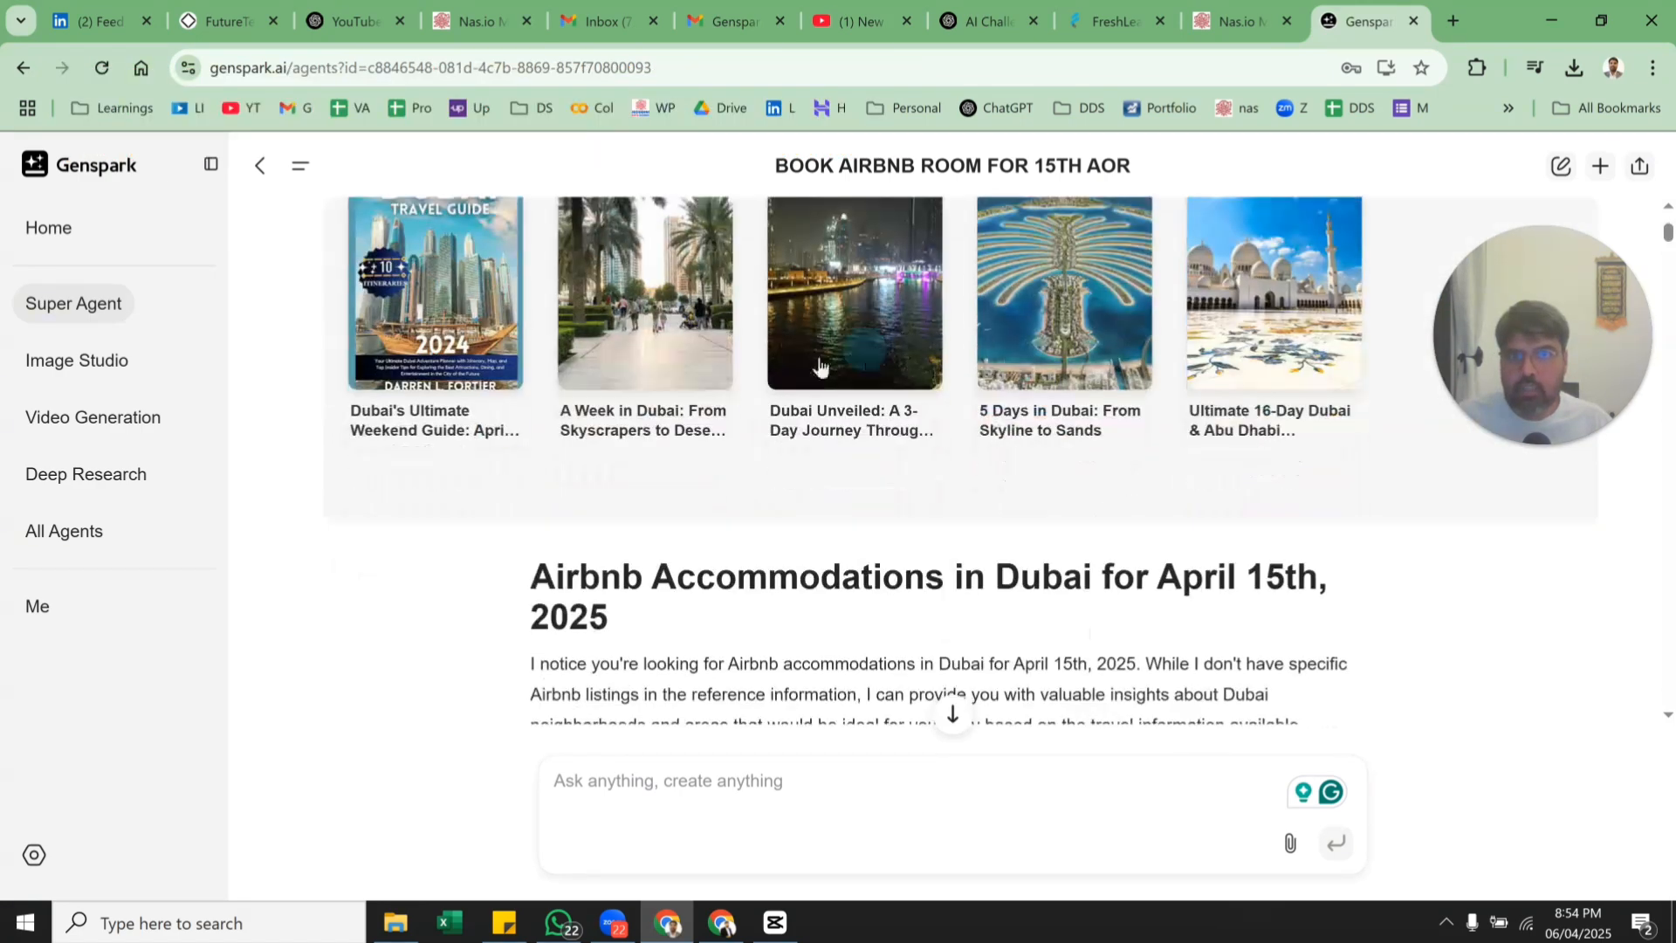
scroll(928, 534, down, 4)
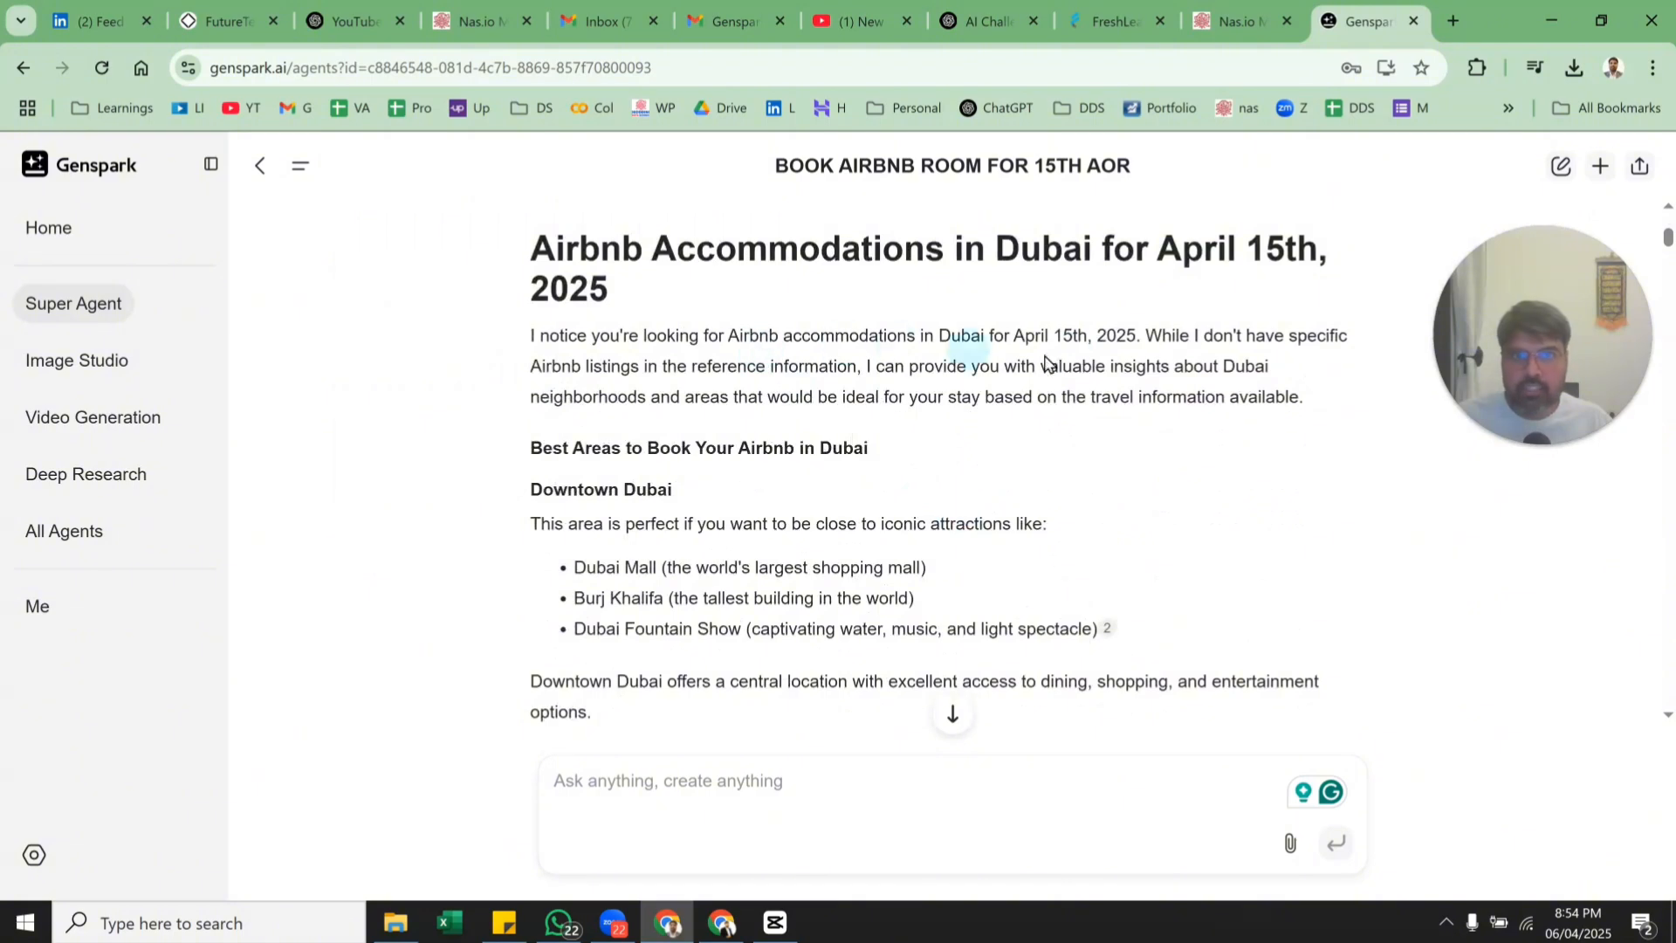
scroll(1219, 375, down, 1)
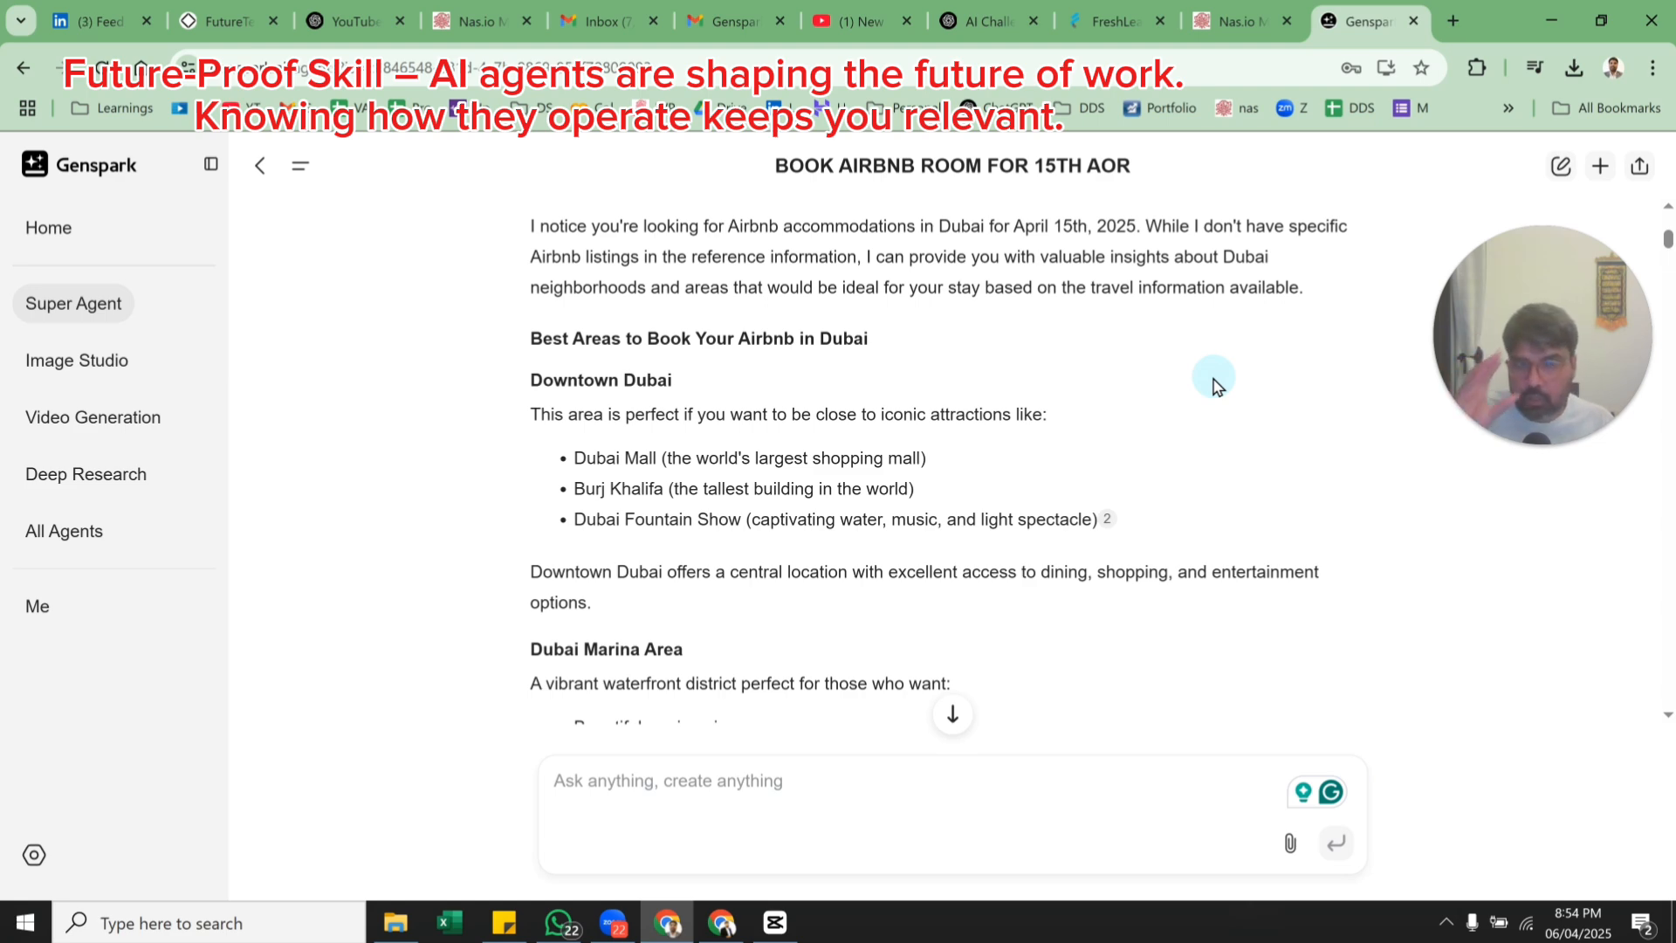
scroll(1219, 385, down, 6)
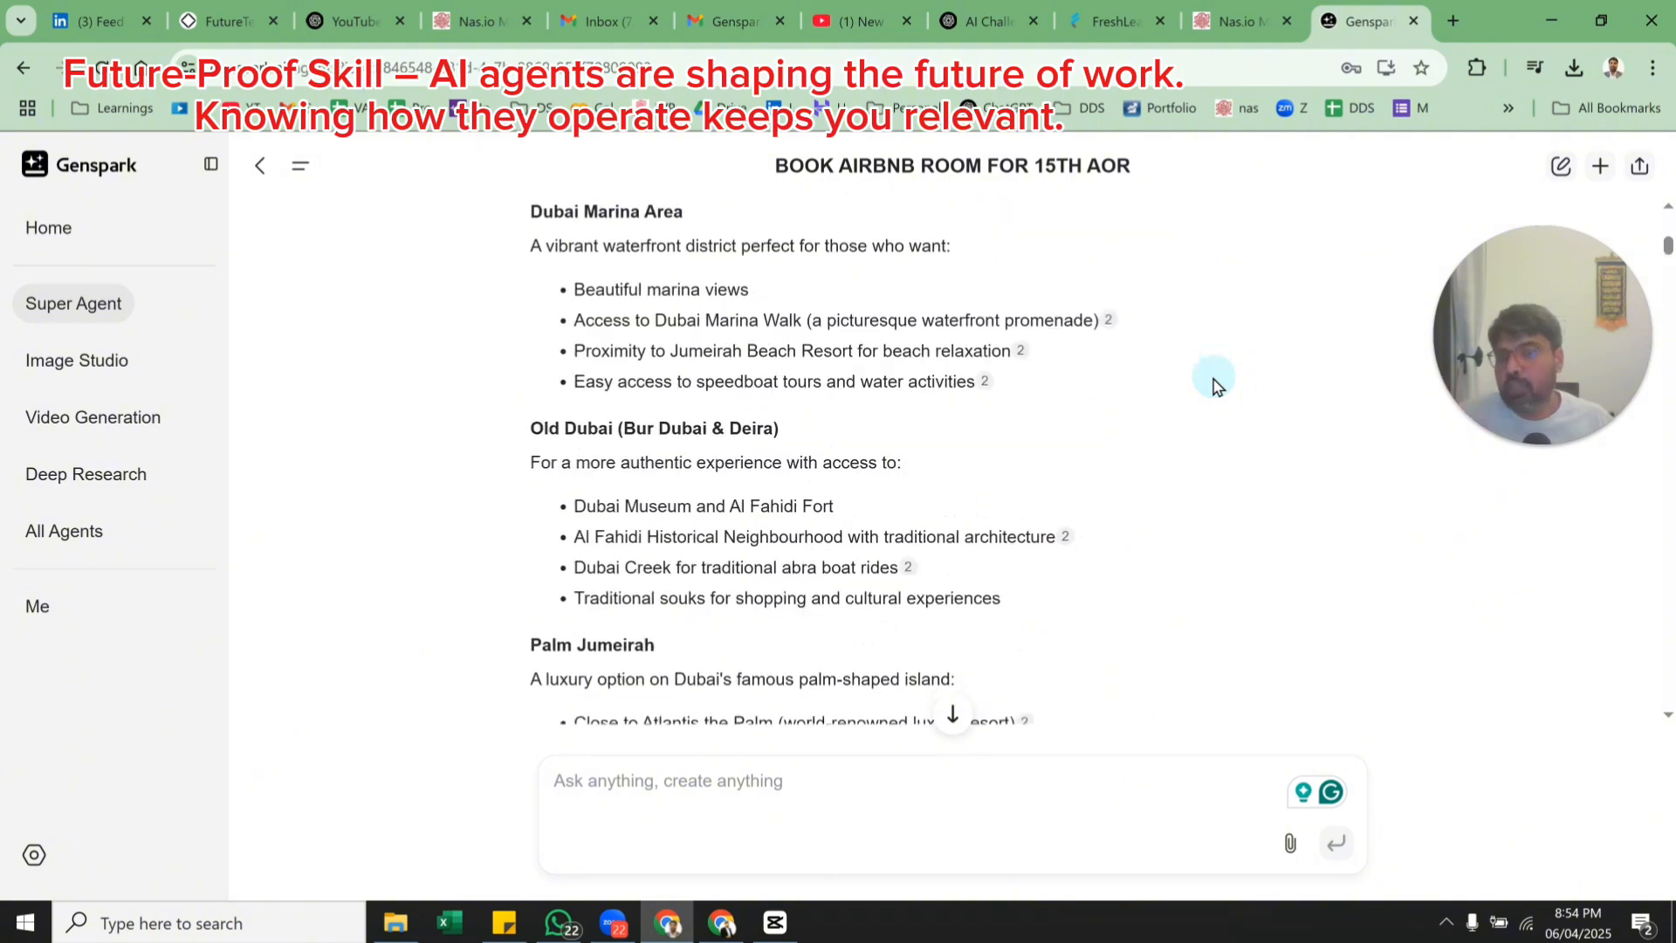
scroll(1216, 384, down, 4)
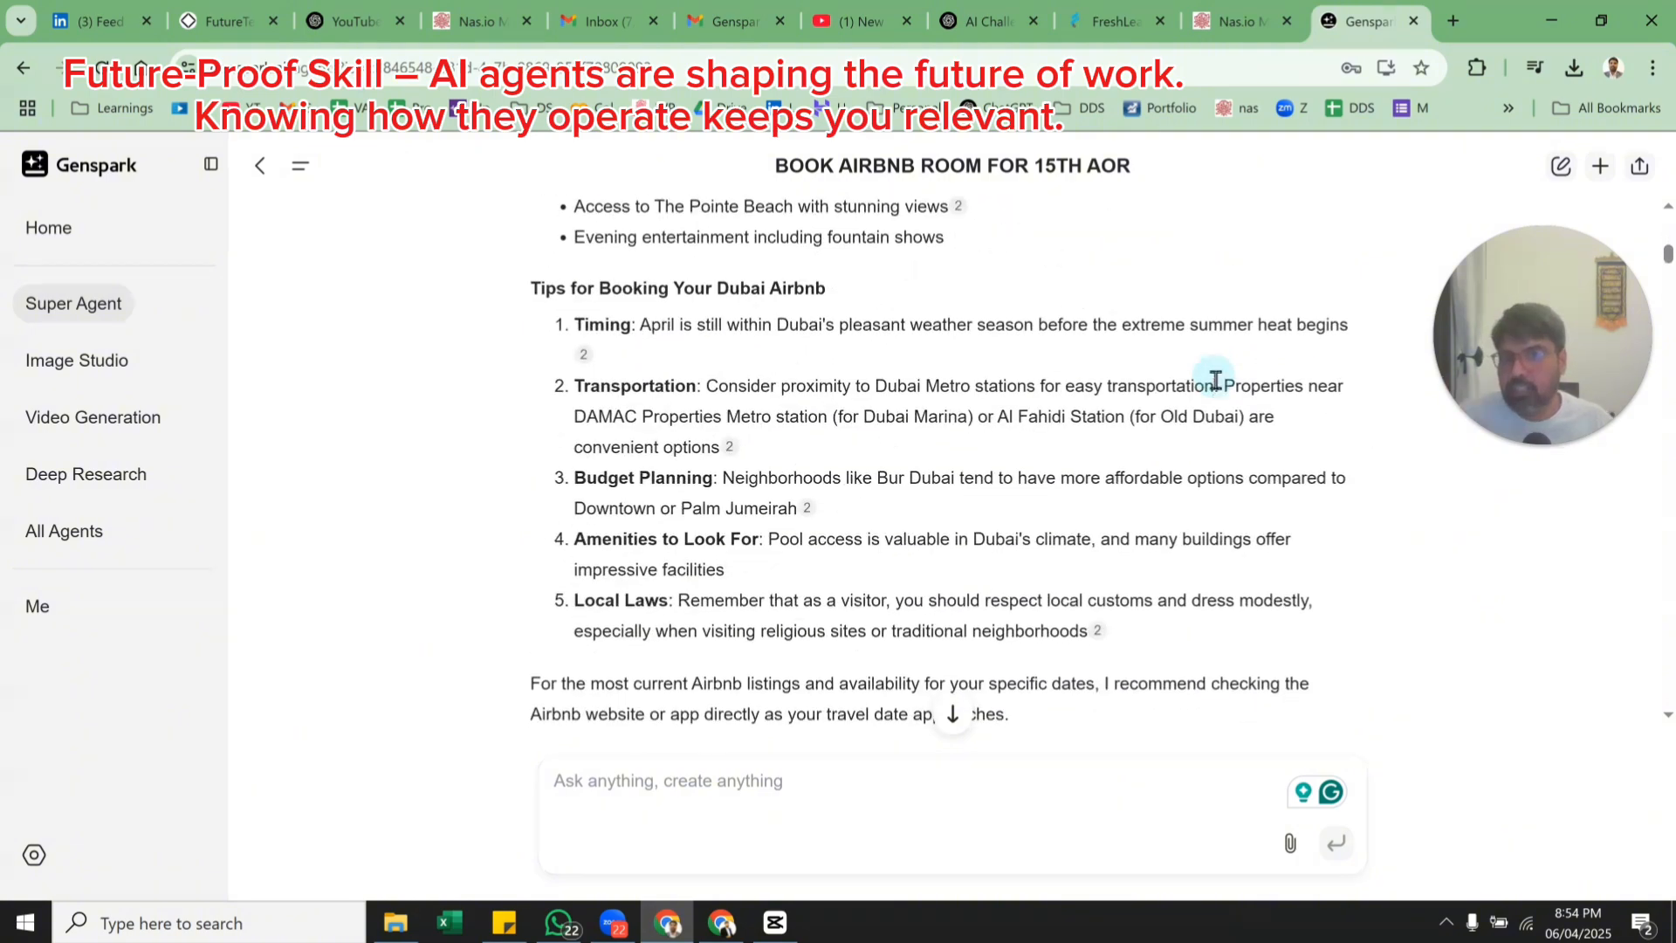
scroll(954, 367, down, 2)
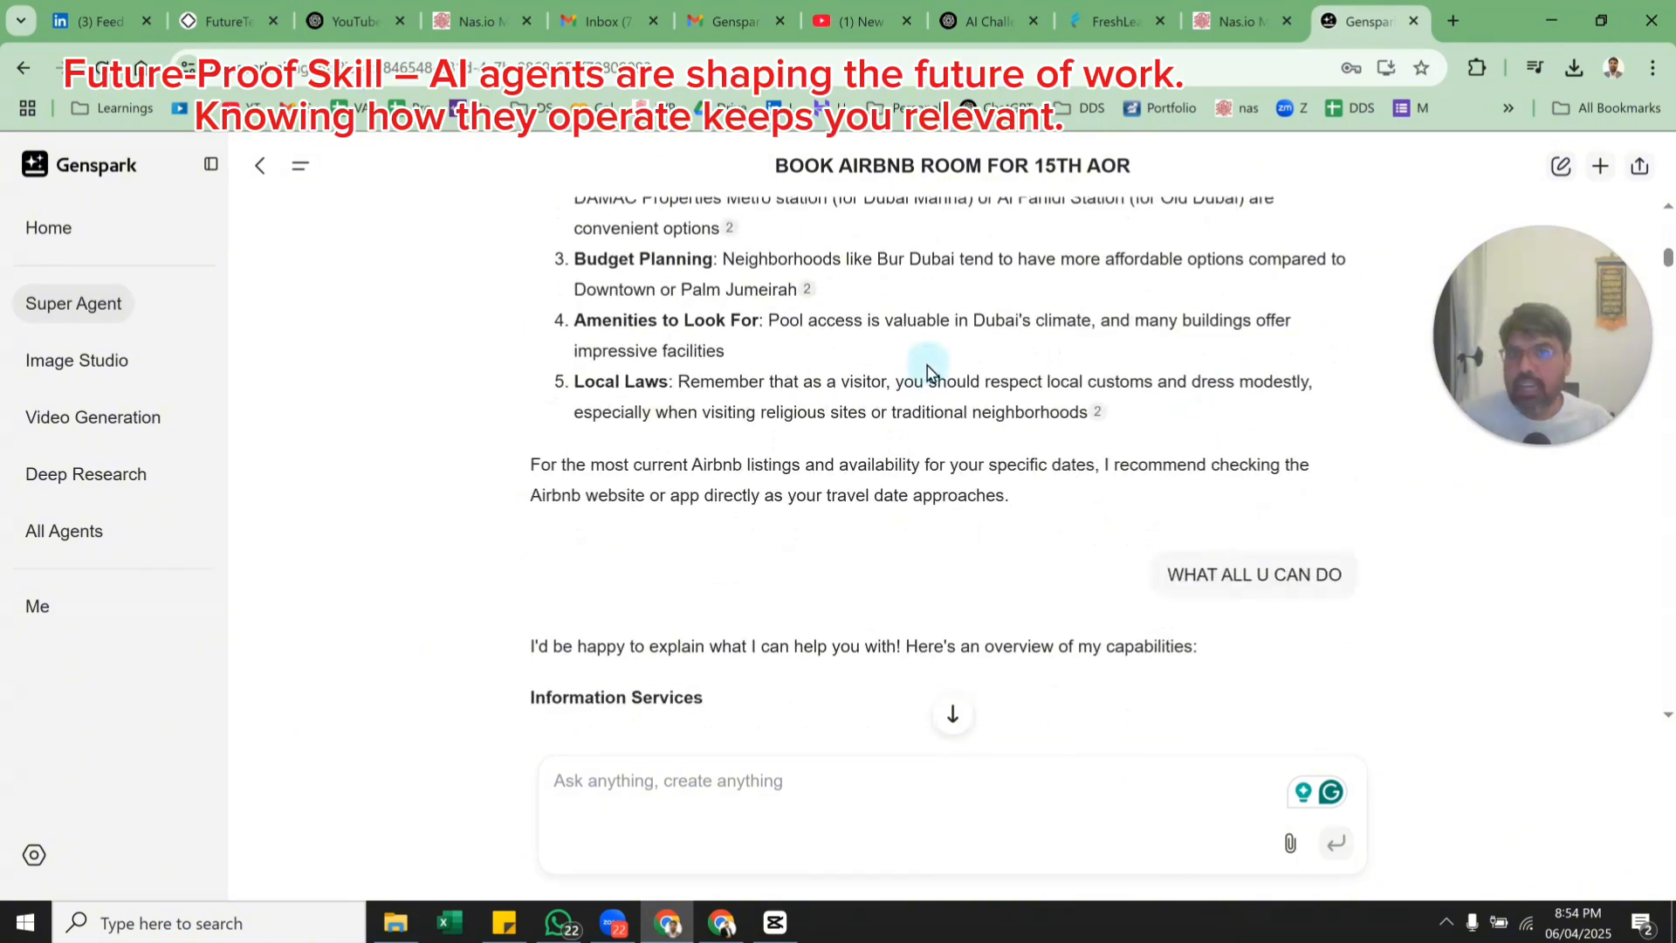
scroll(738, 378, up, 2)
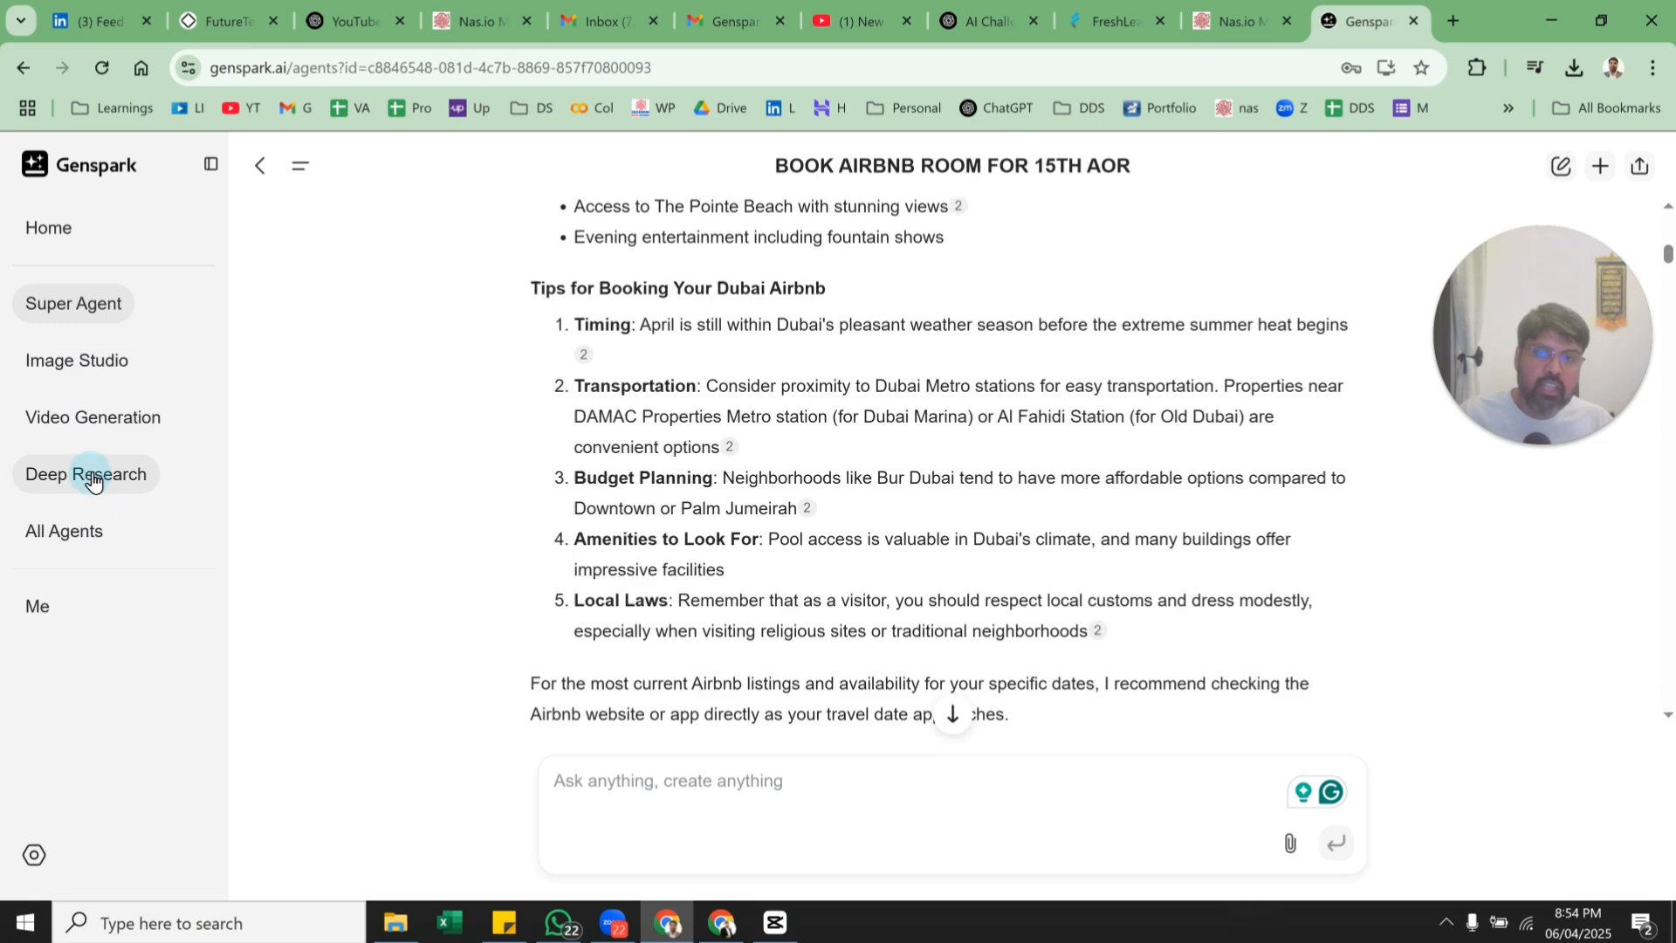
click(85, 531)
drag(86, 529, 731, 521)
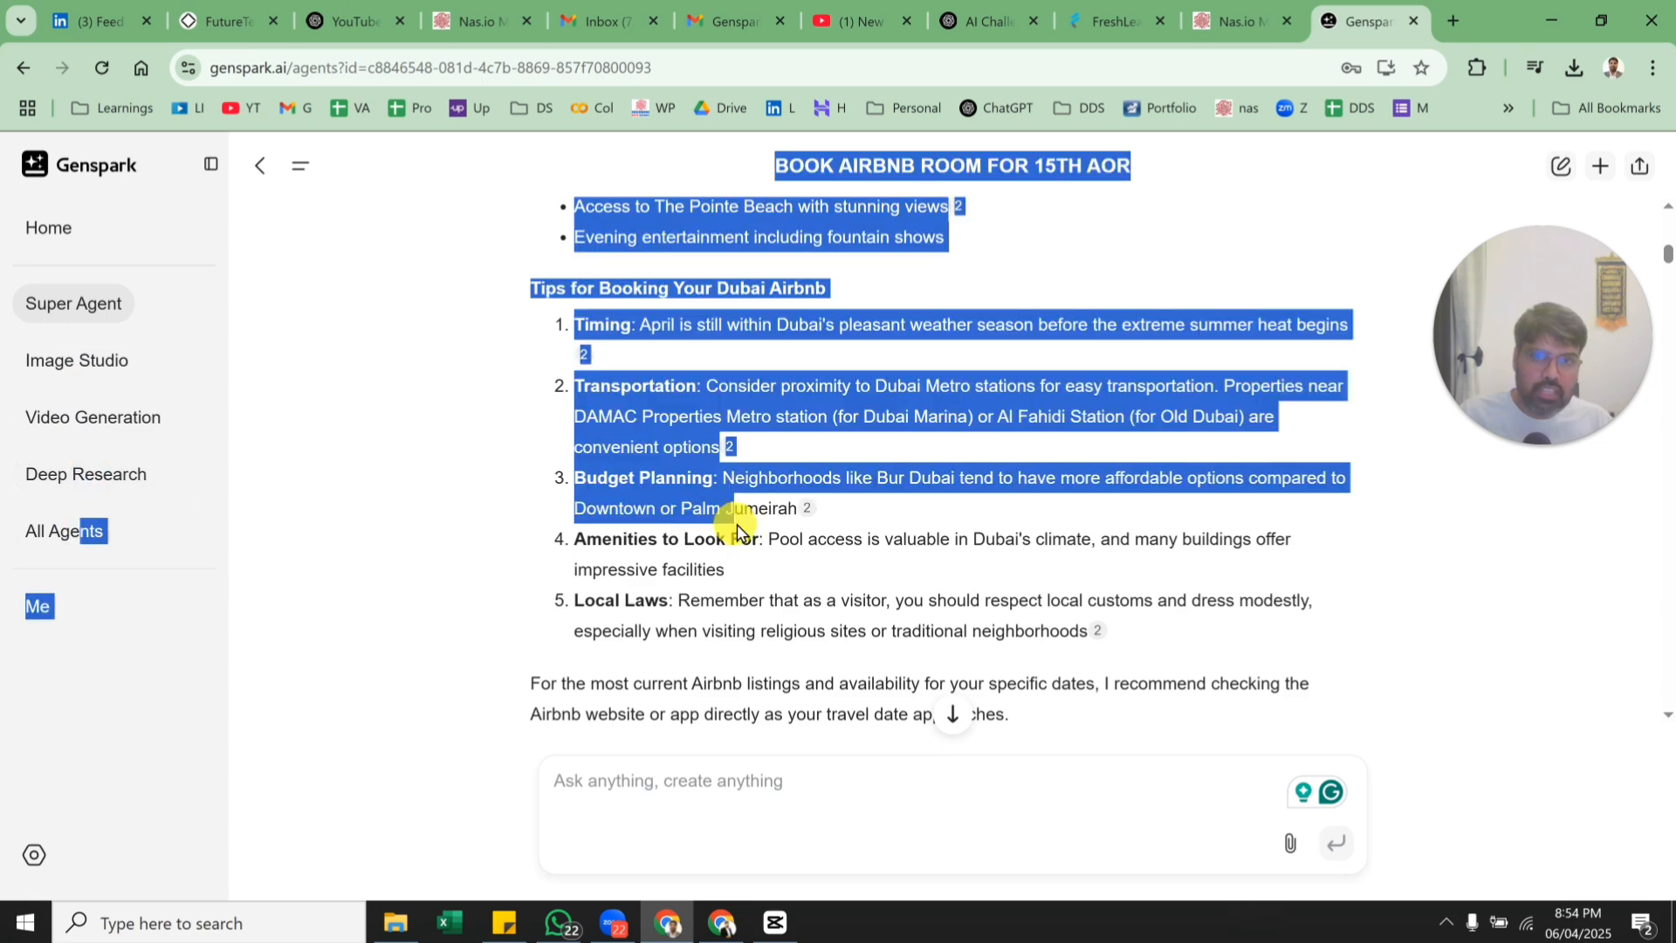
right_click(60, 529)
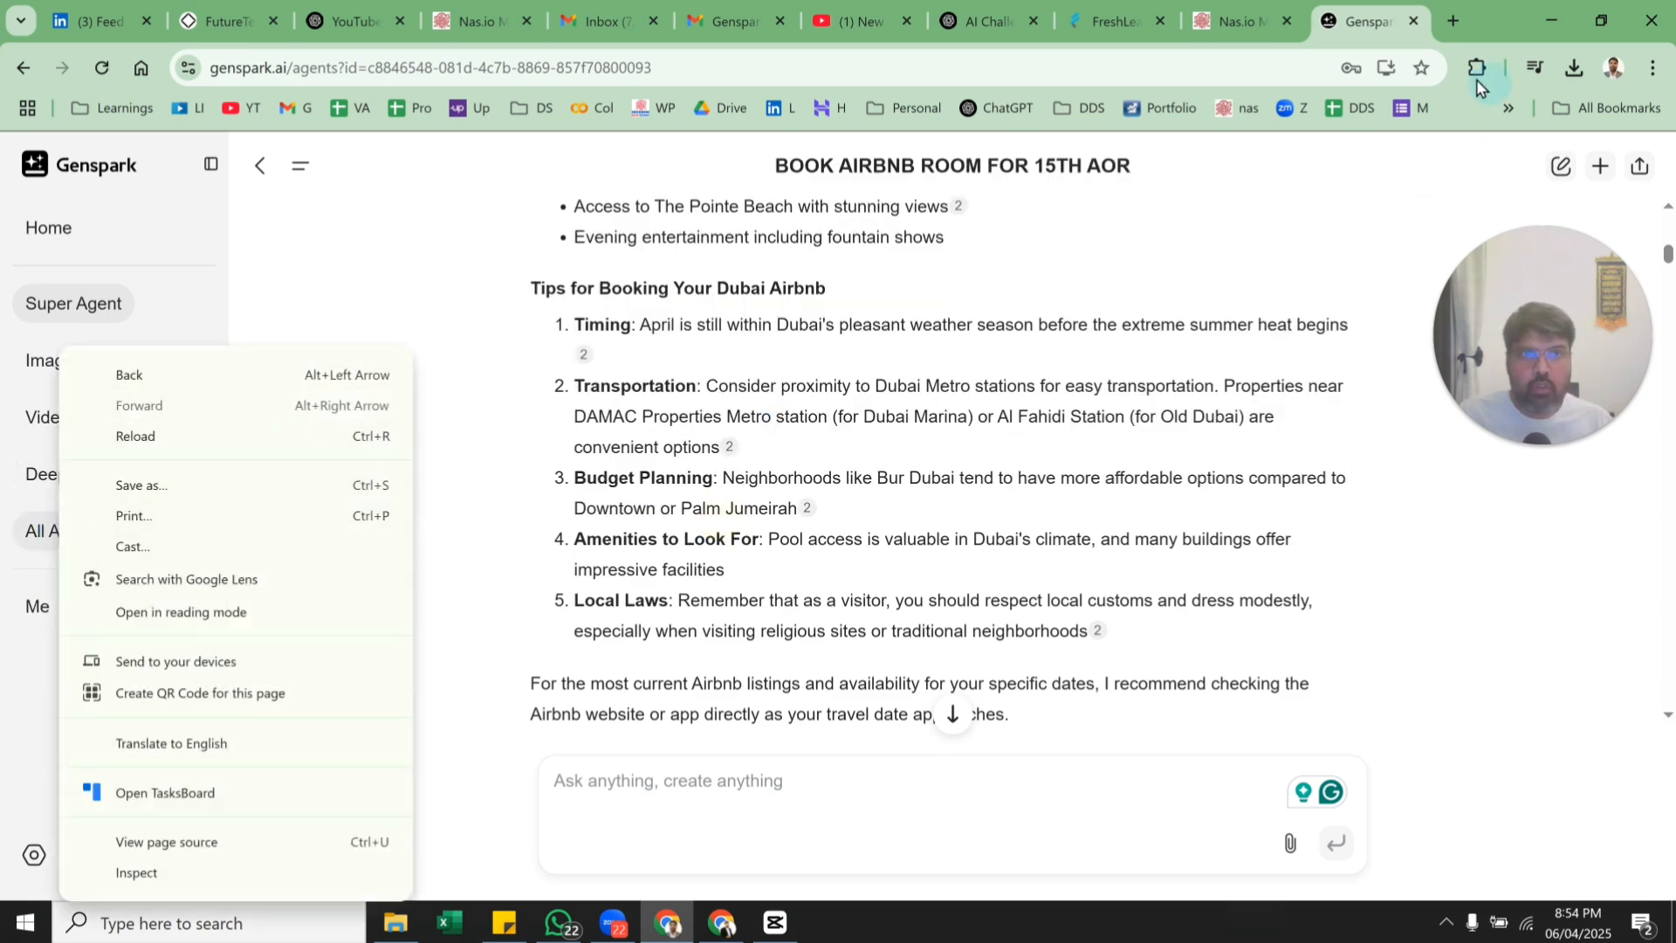
Review the agent's capabilities overview from Information Services to Special Features, highlighting the Maps & Directions description.
scroll(916, 546, down, 3)
scroll(916, 546, down, 3)
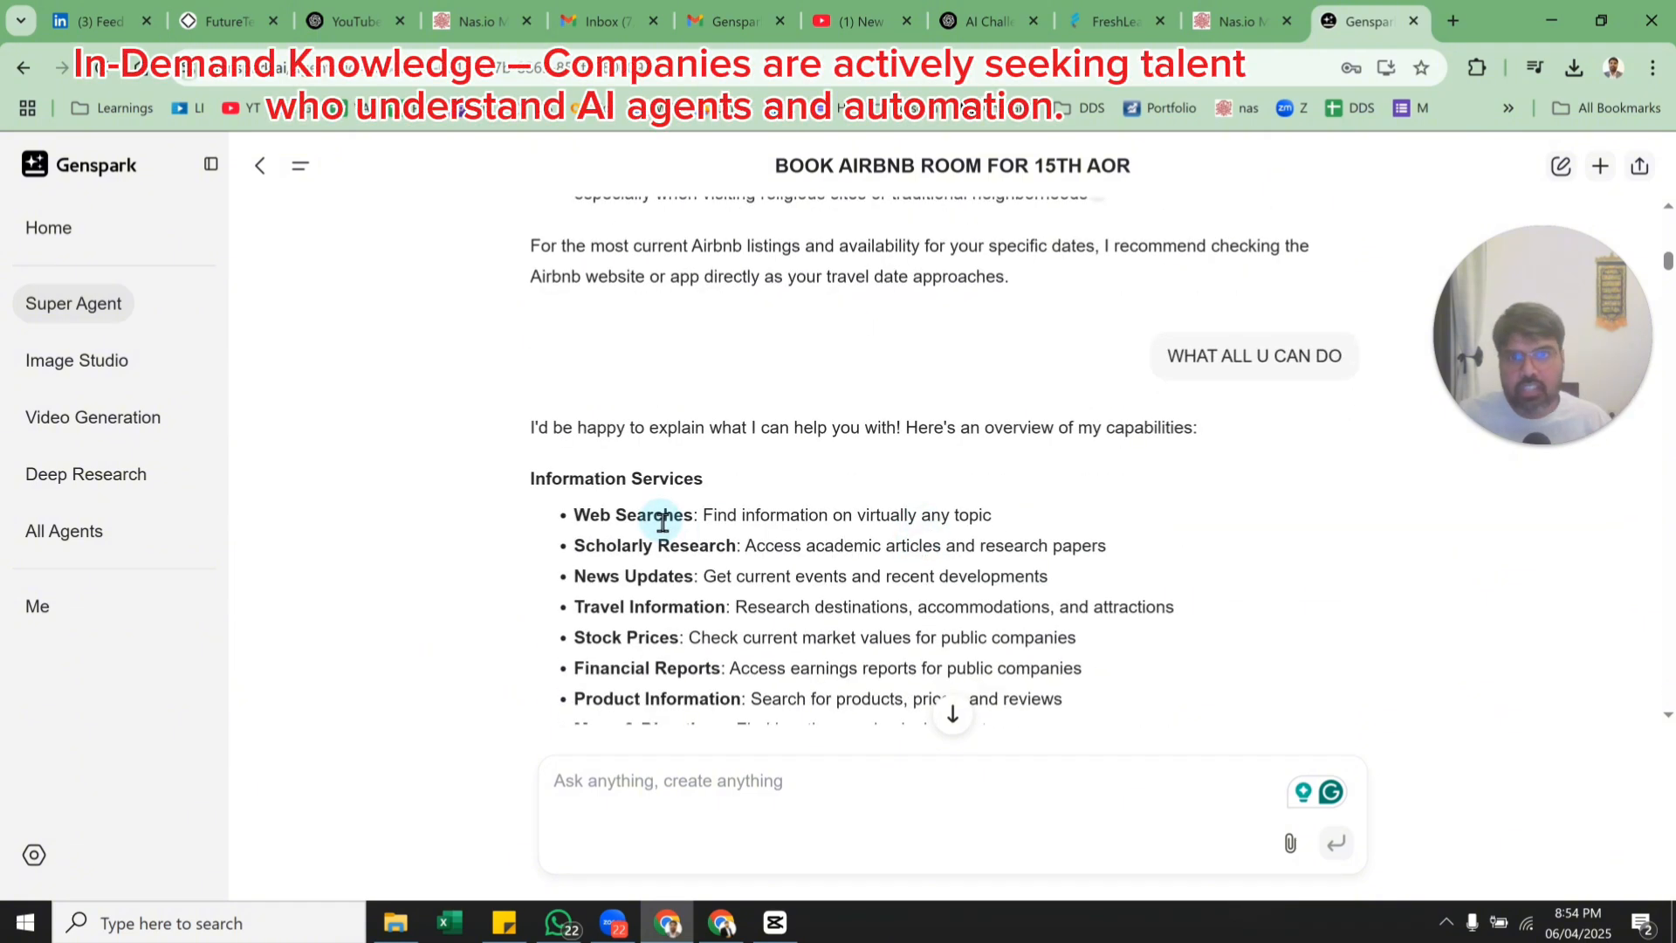
scroll(635, 551, down, 3)
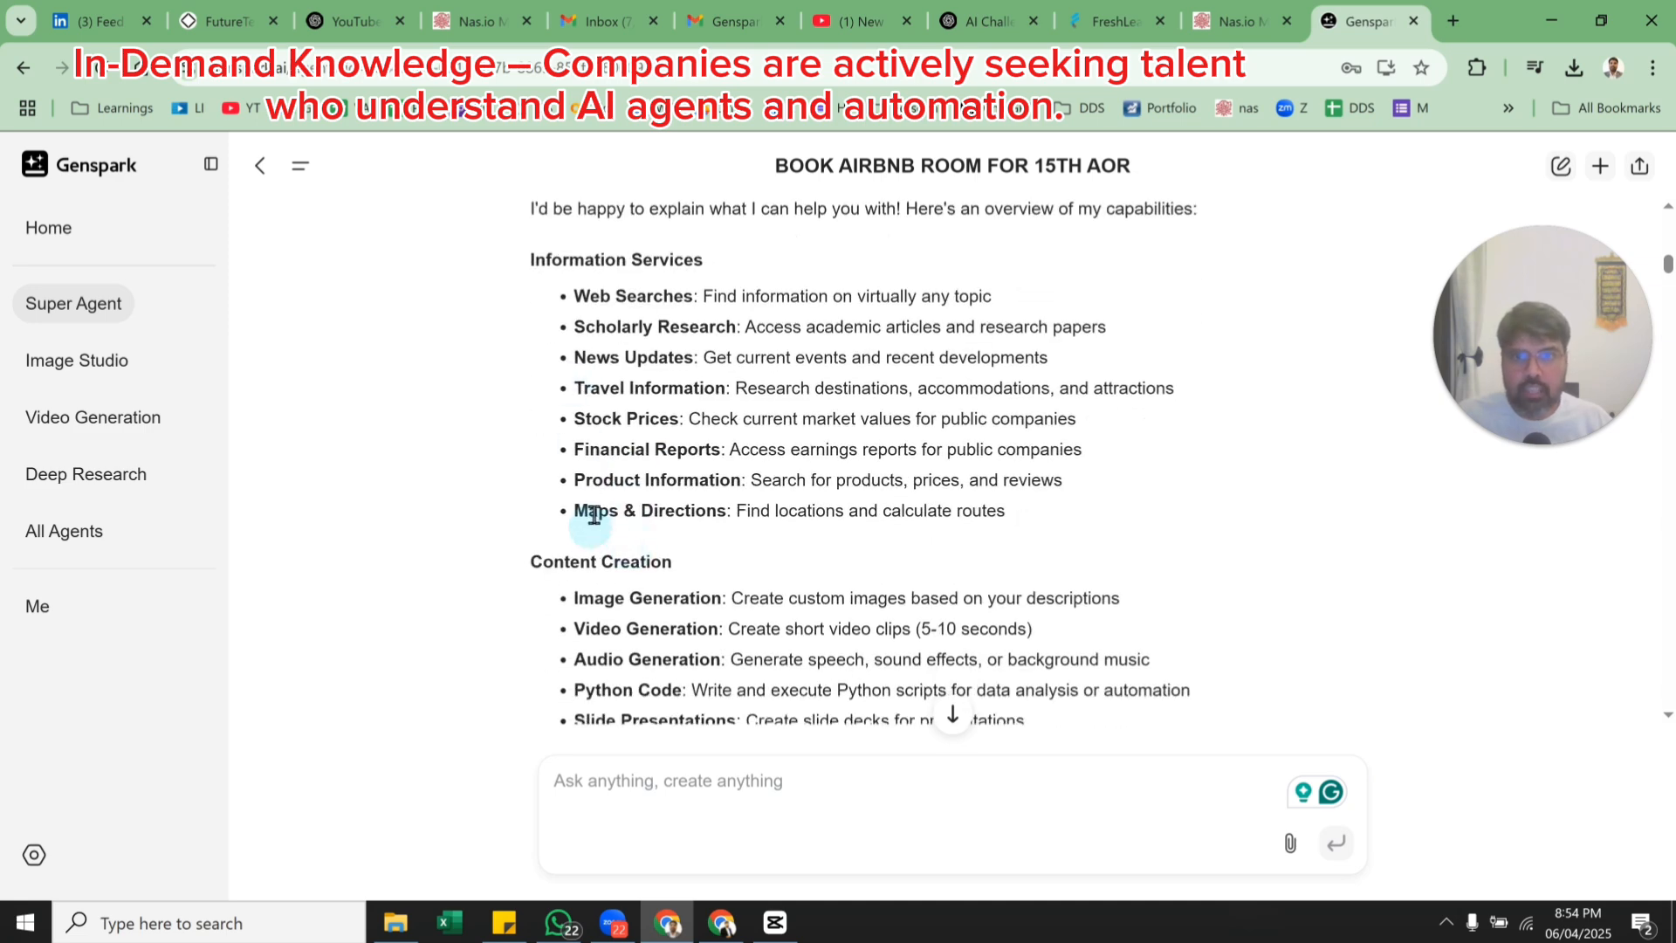
drag(750, 511, 1038, 522)
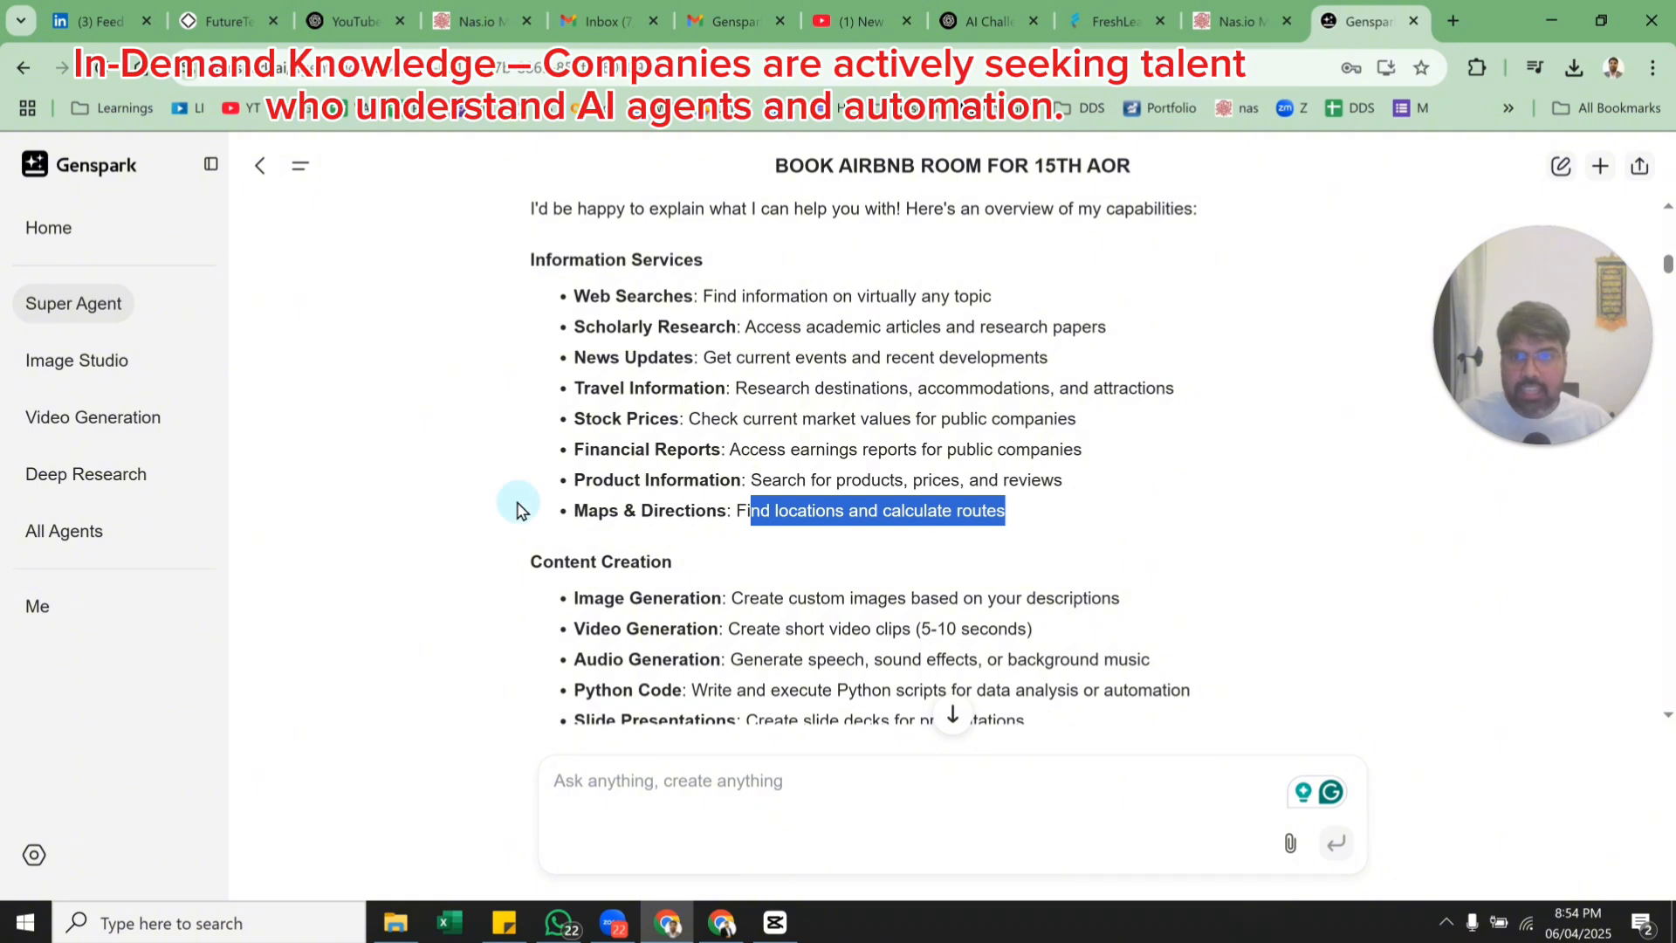
scroll(517, 509, down, 1)
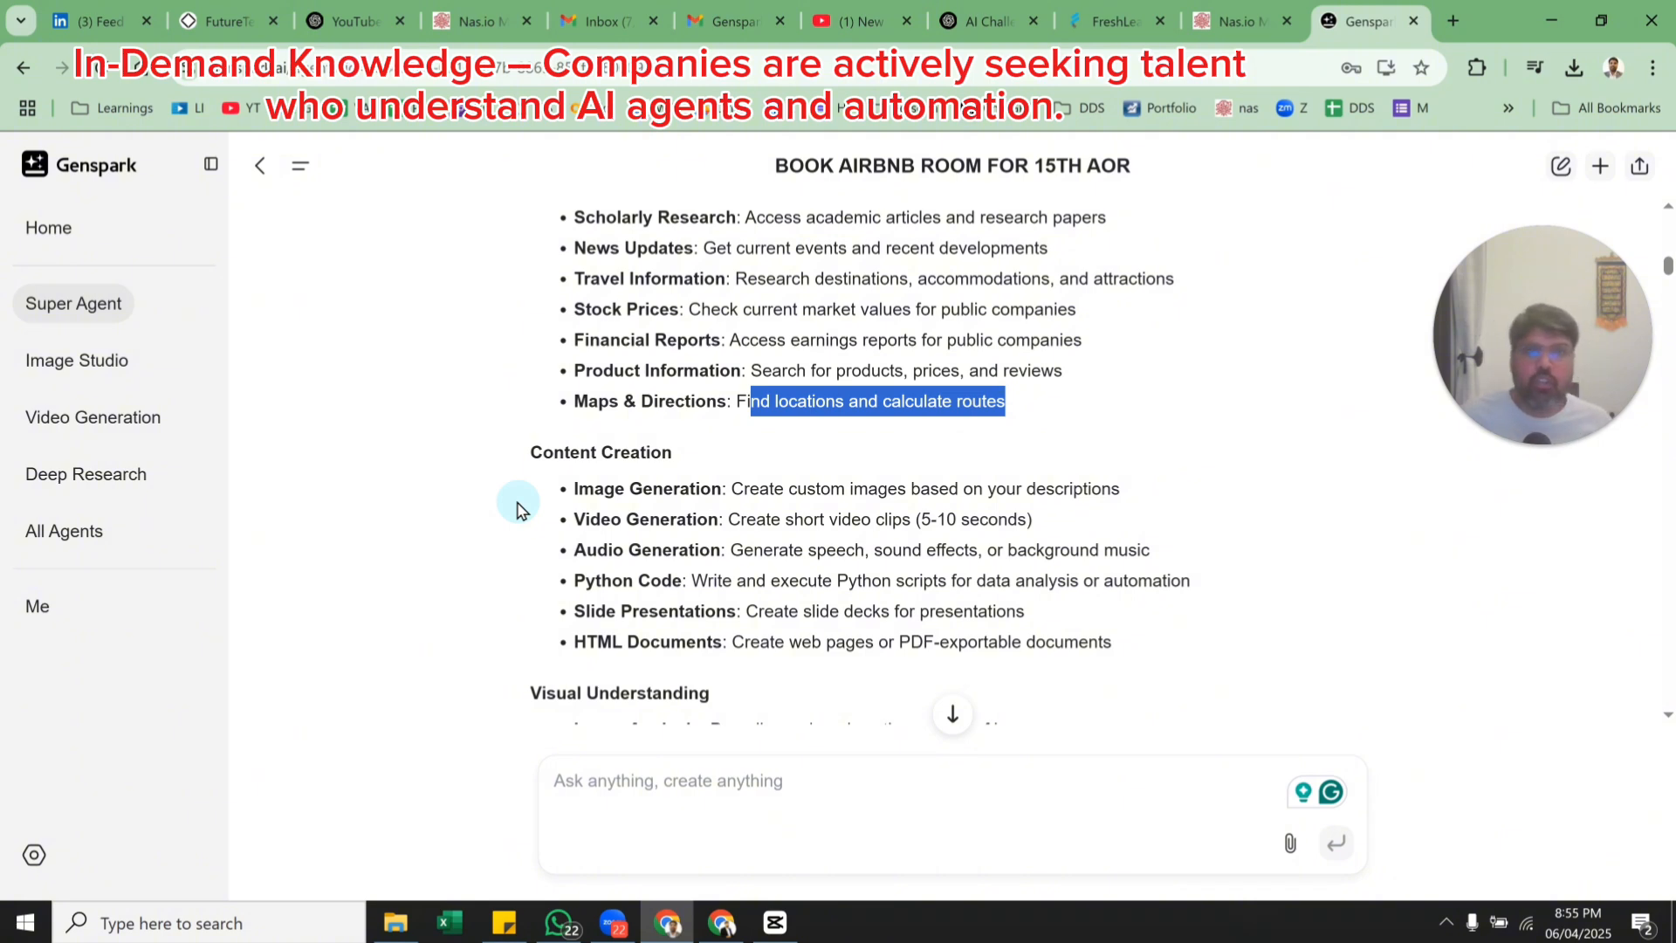
scroll(771, 605, down, 4)
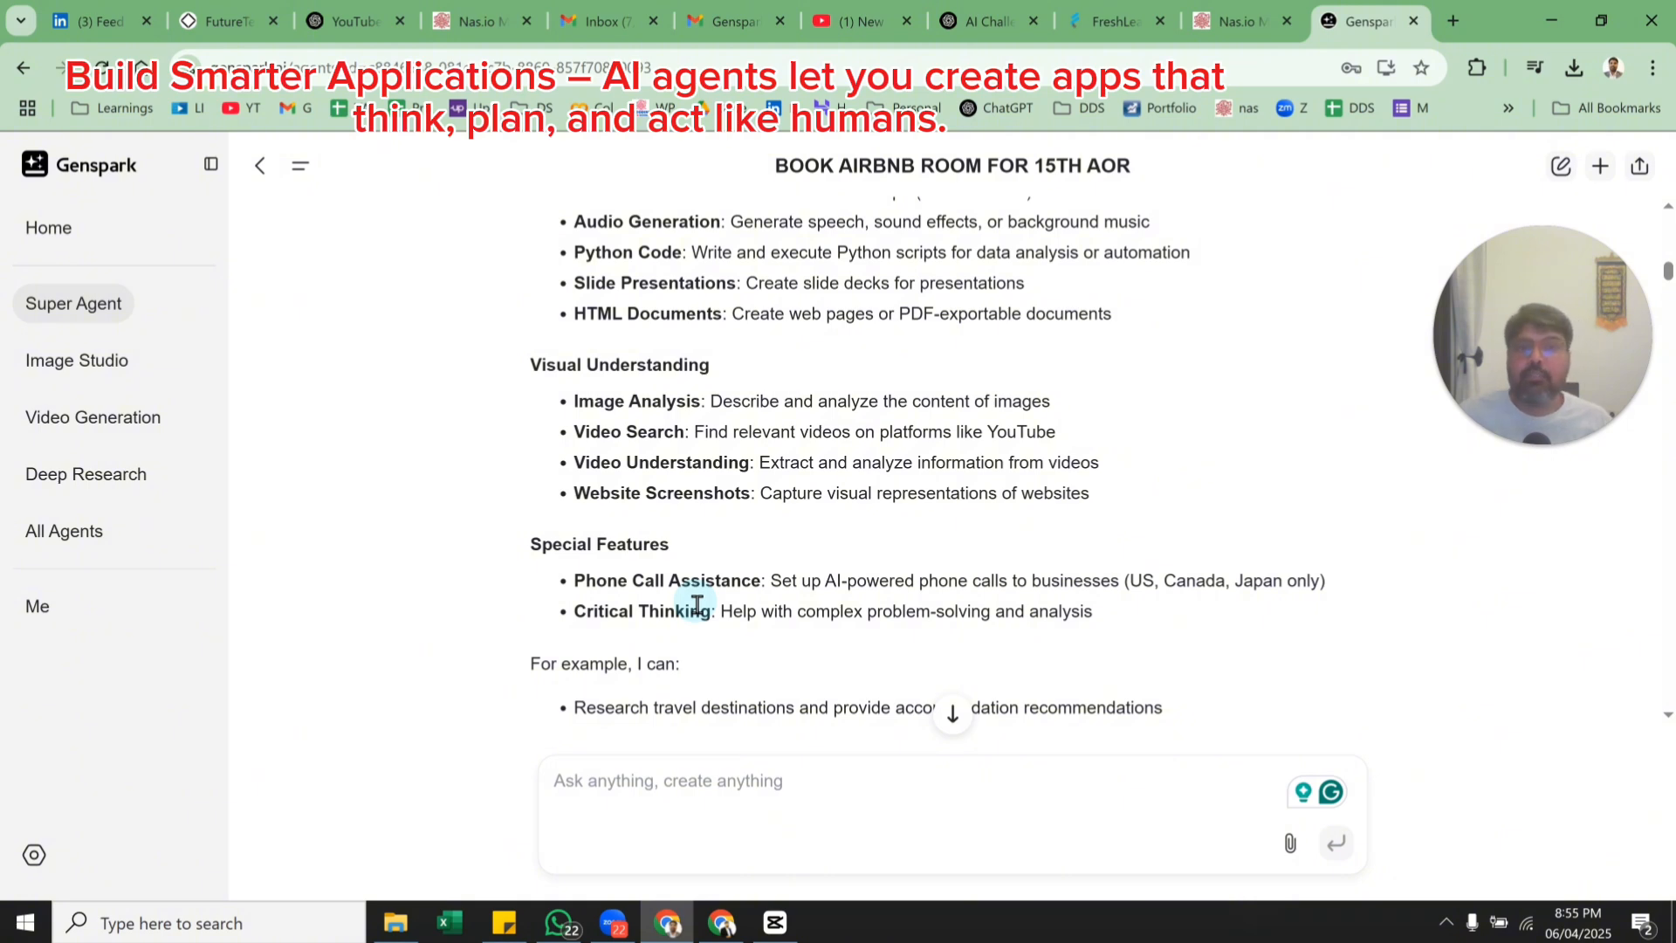
scroll(710, 640, down, 6)
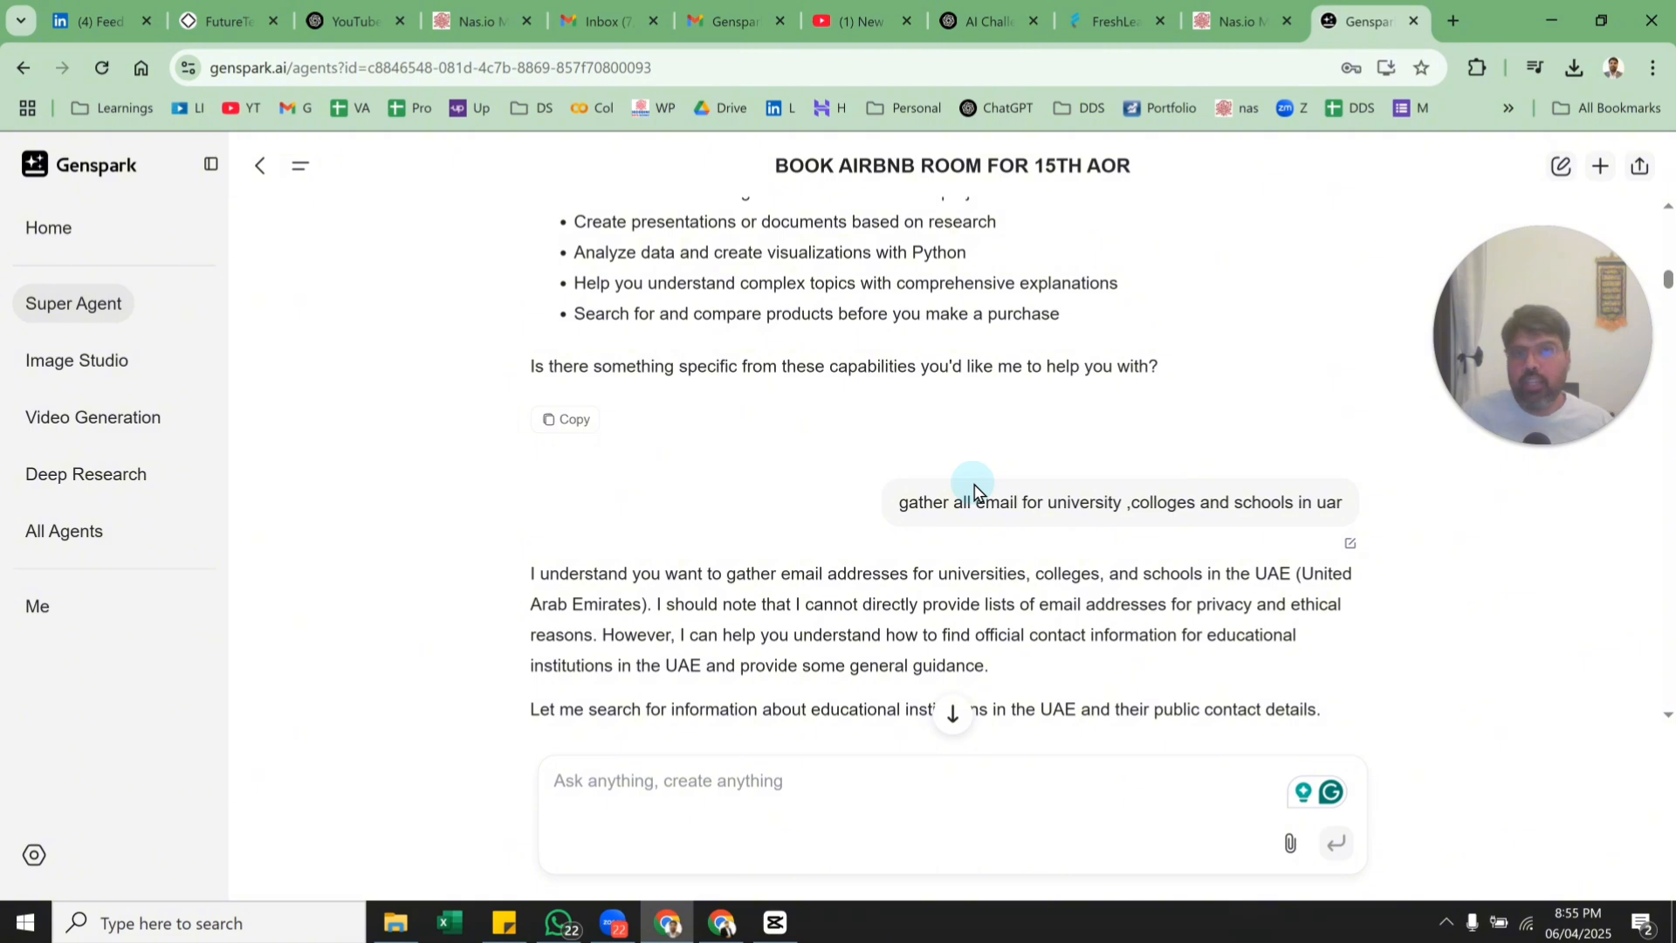
Examine the tool searches and institution contact details in the reply to the UAE universities, colleges and schools email request.
scroll(1191, 599, down, 3)
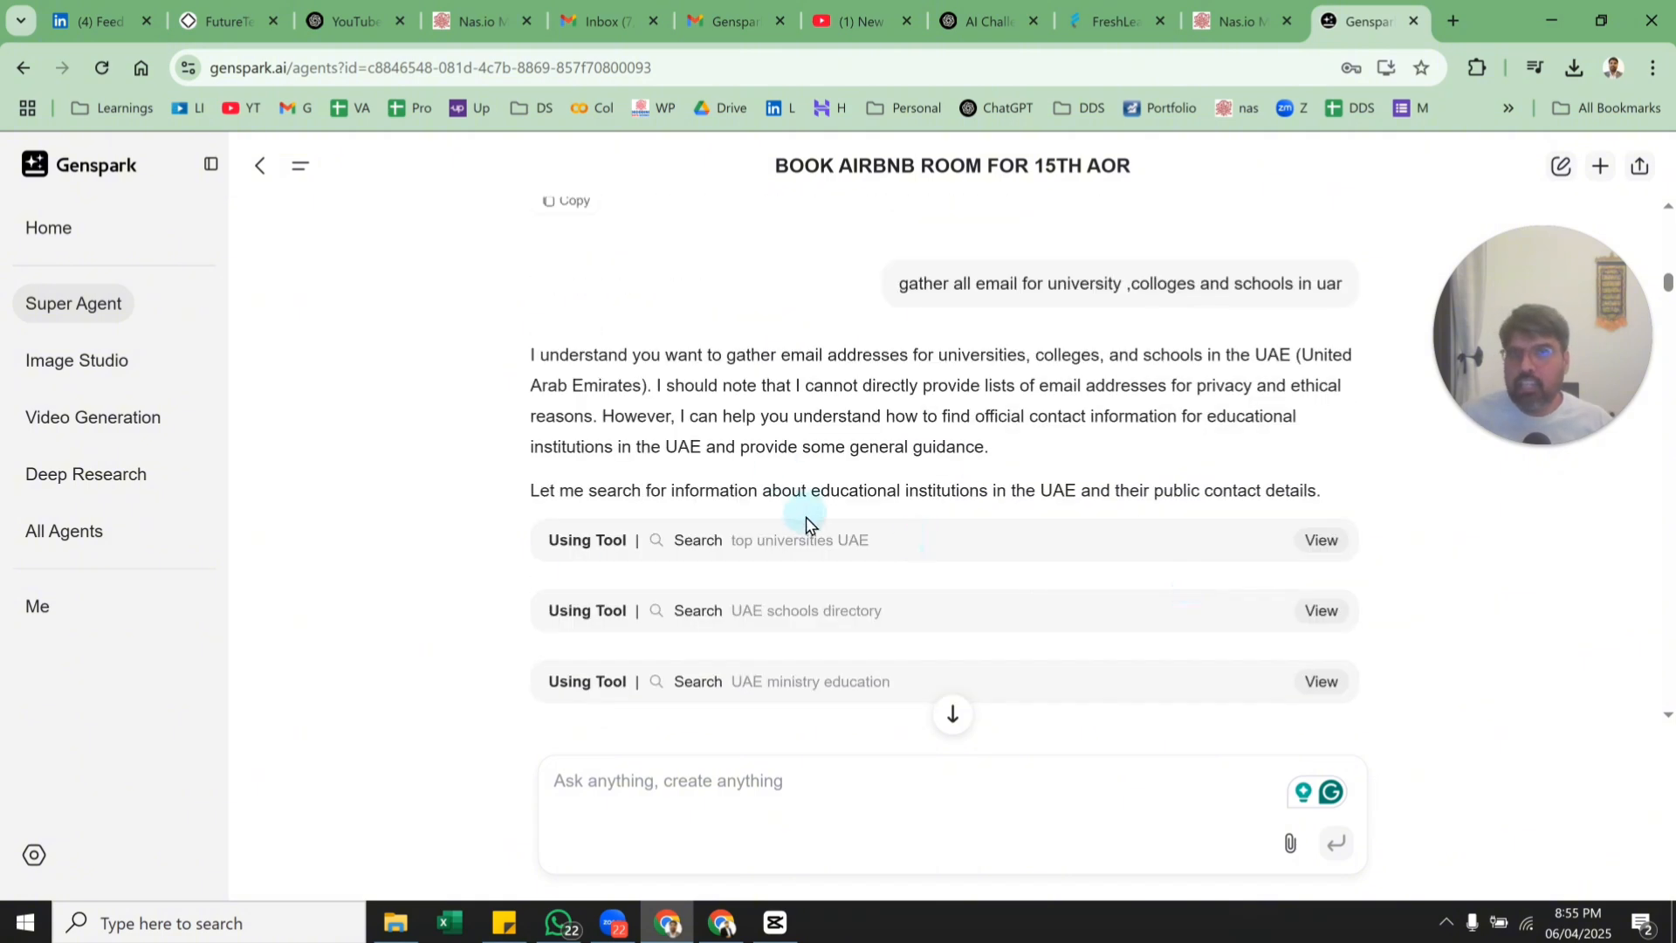
scroll(797, 606, down, 1)
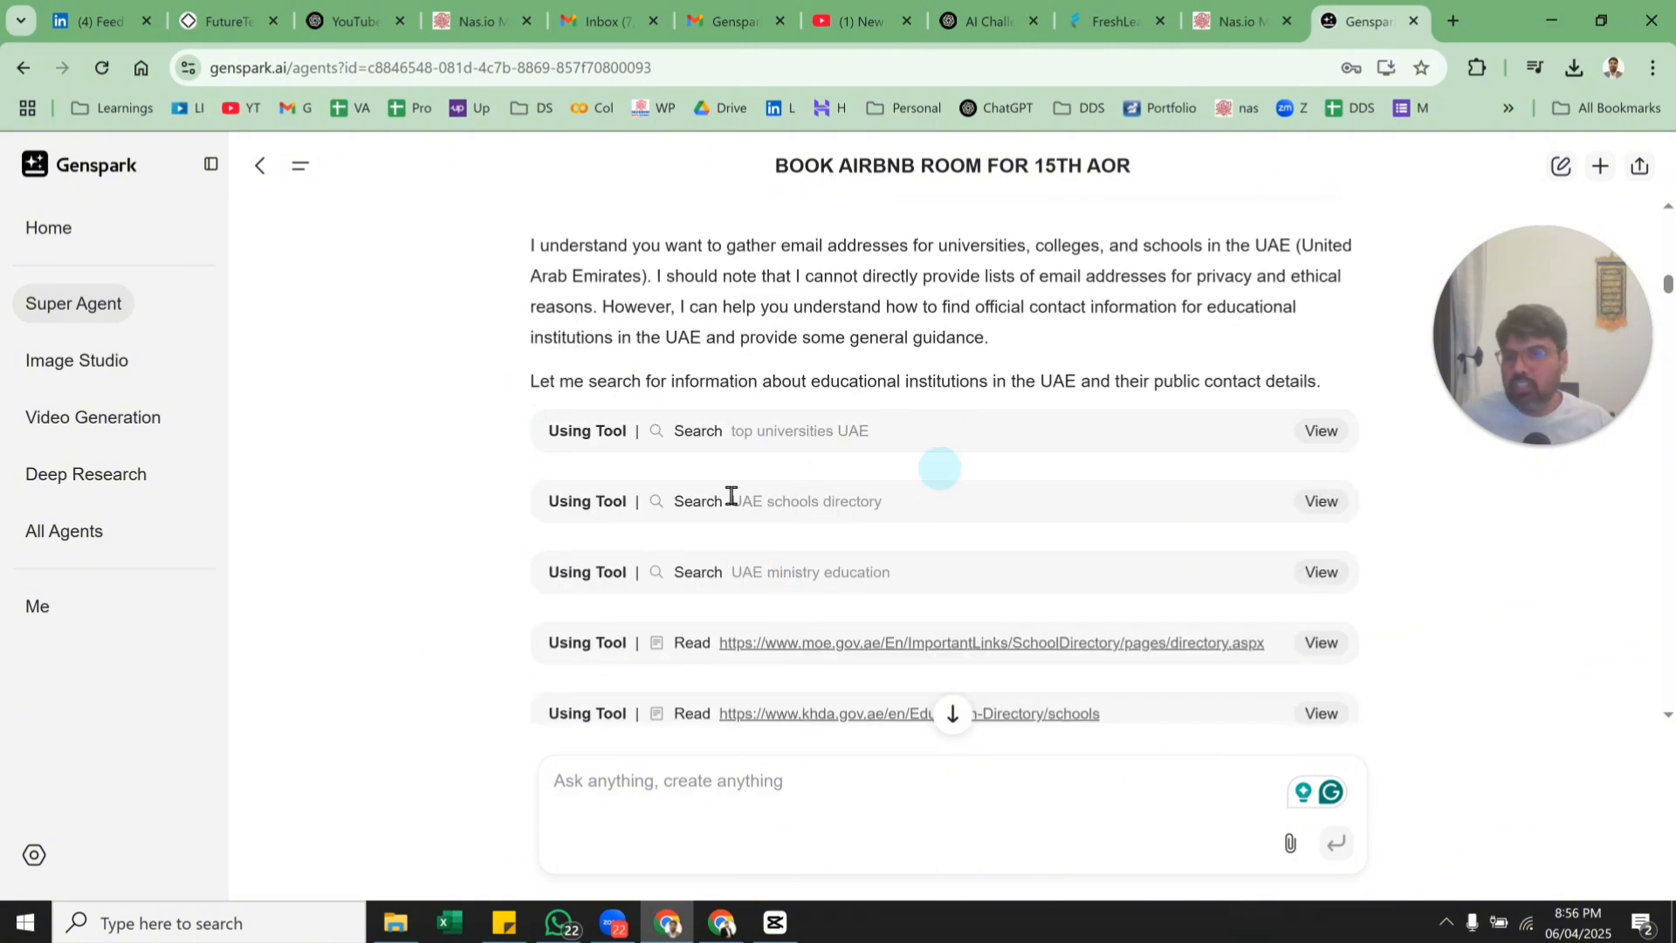
scroll(890, 527, down, 4)
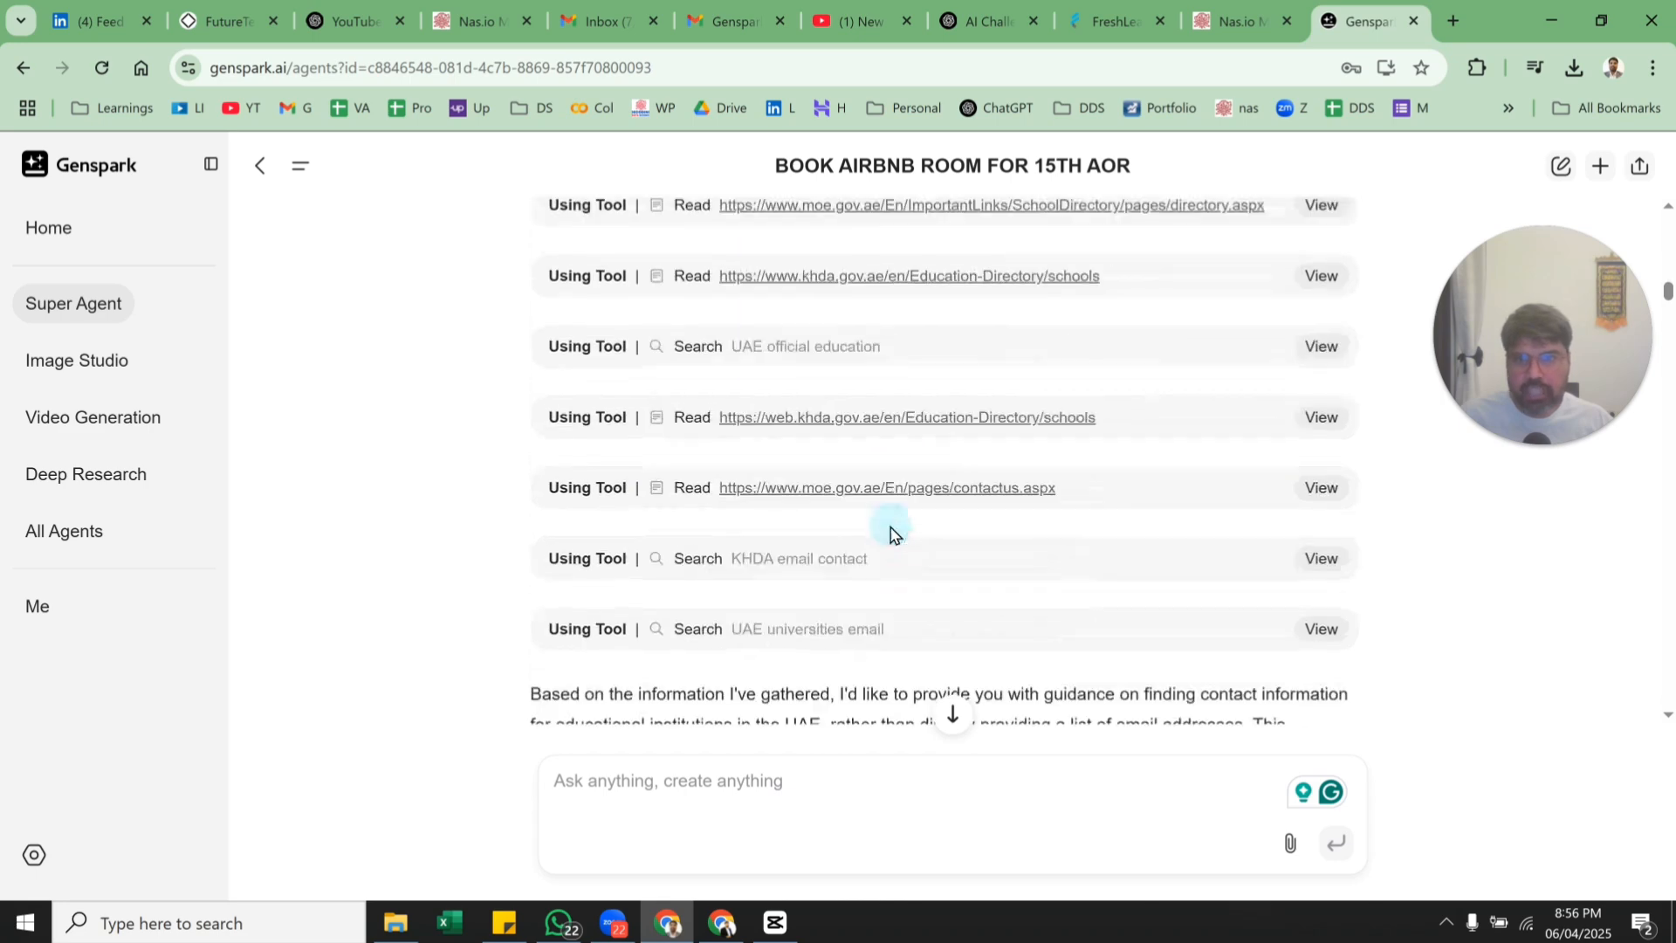
scroll(890, 529, down, 1)
scroll(873, 489, up, 1)
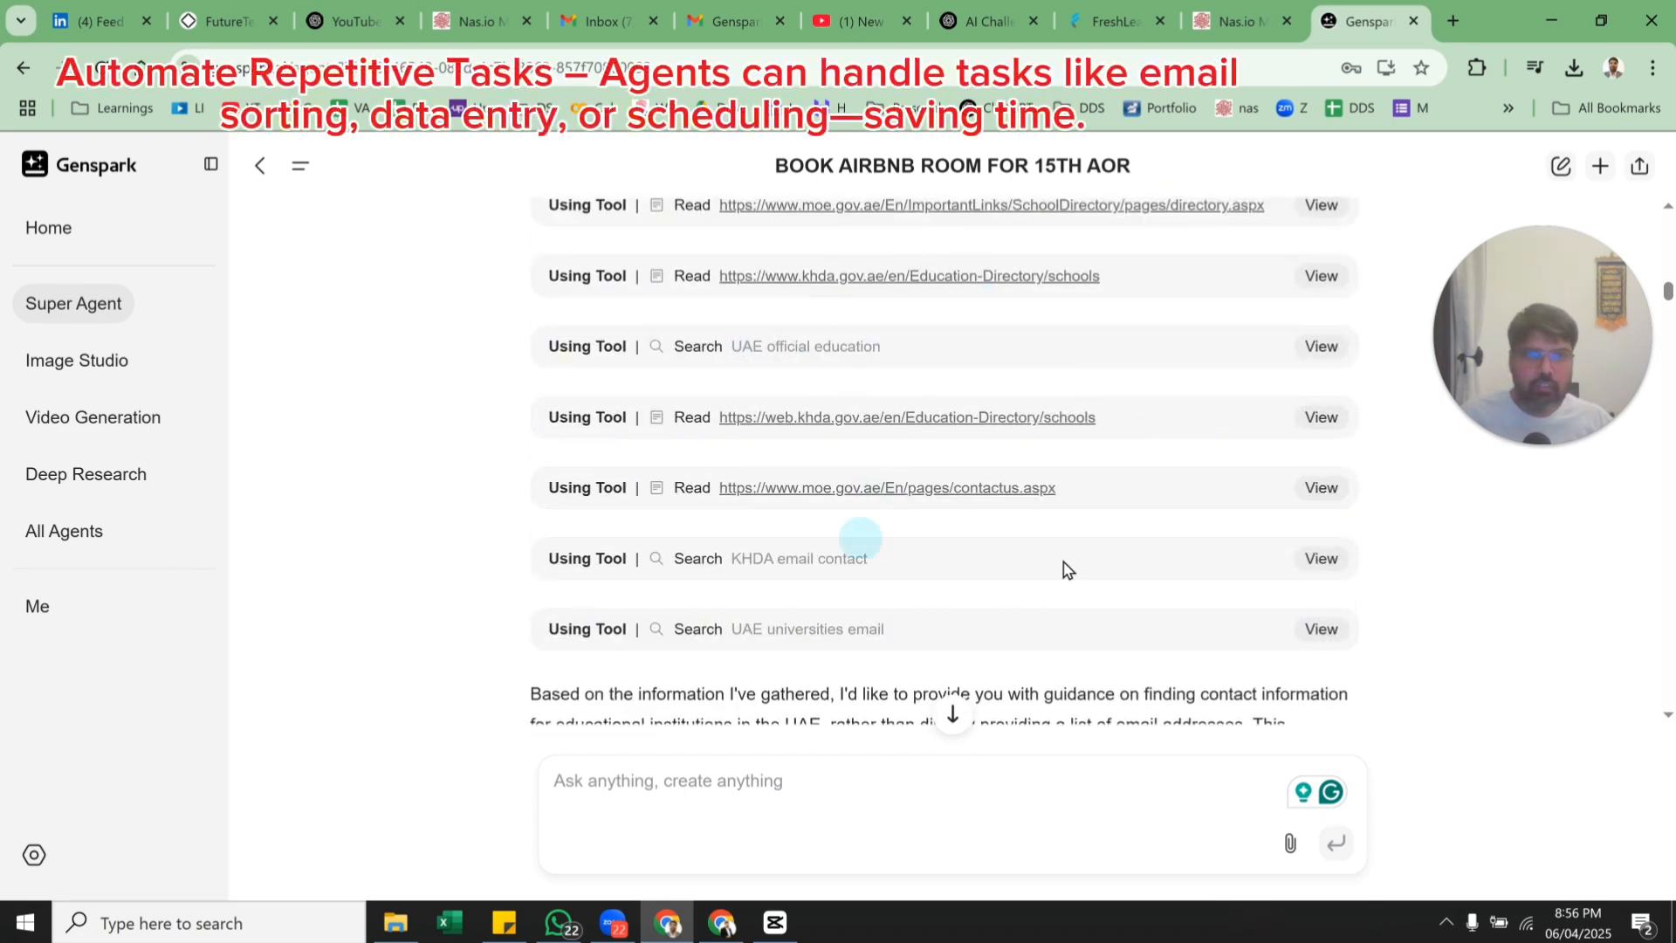
scroll(1065, 572, down, 5)
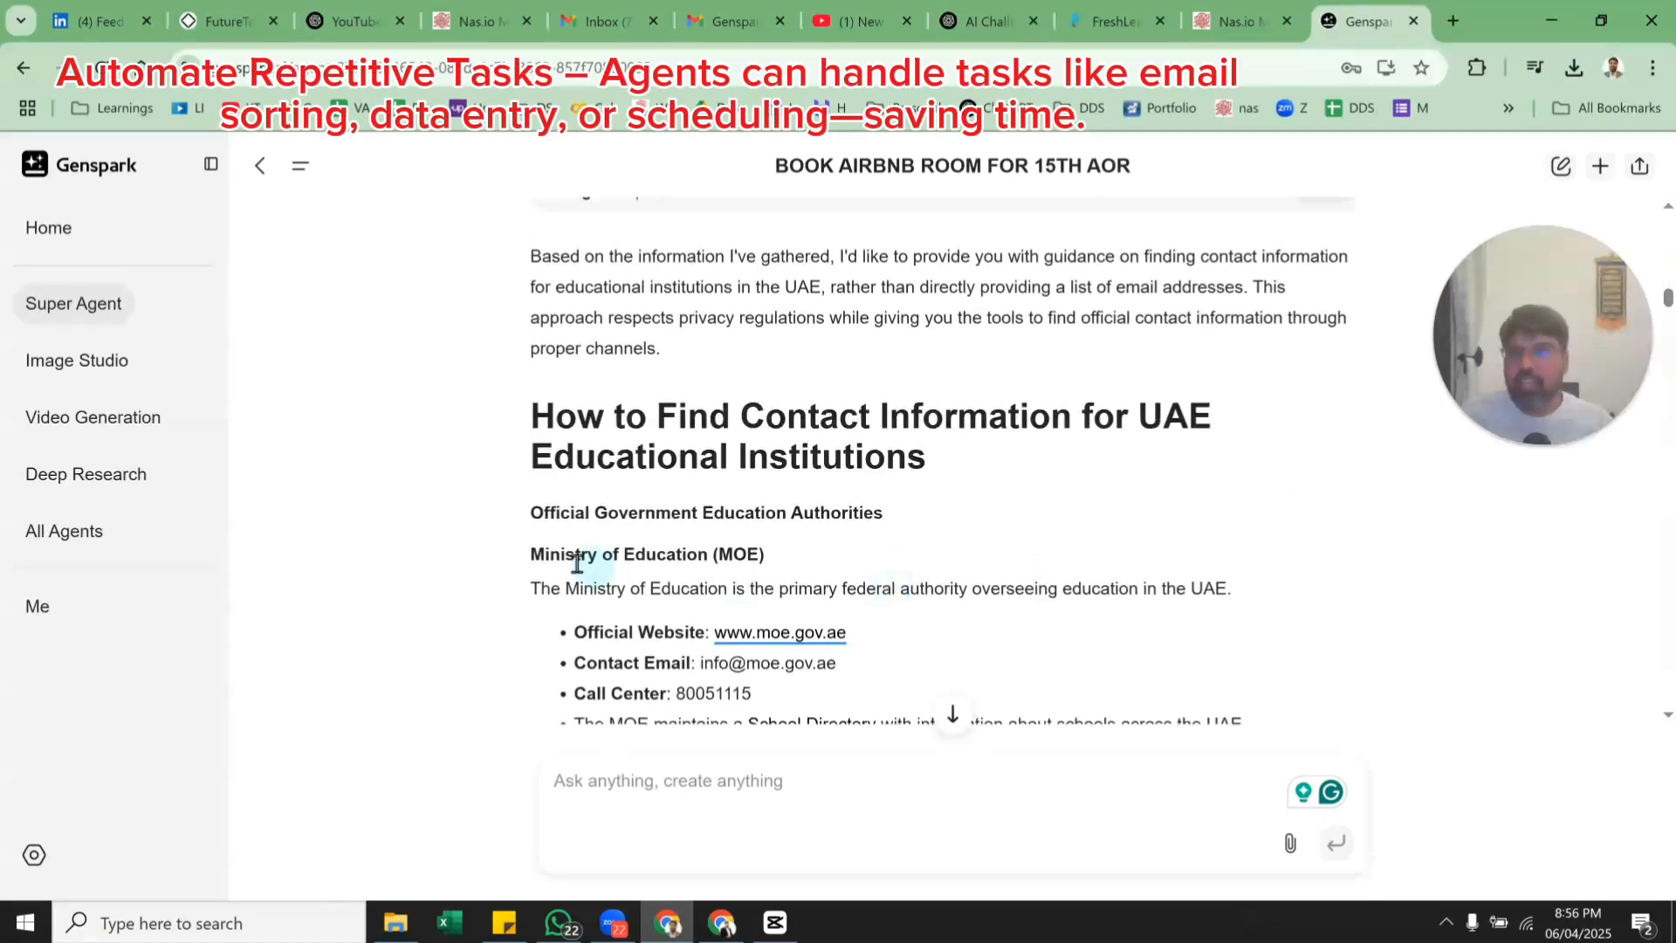
scroll(578, 563, down, 3)
scroll(690, 542, down, 3)
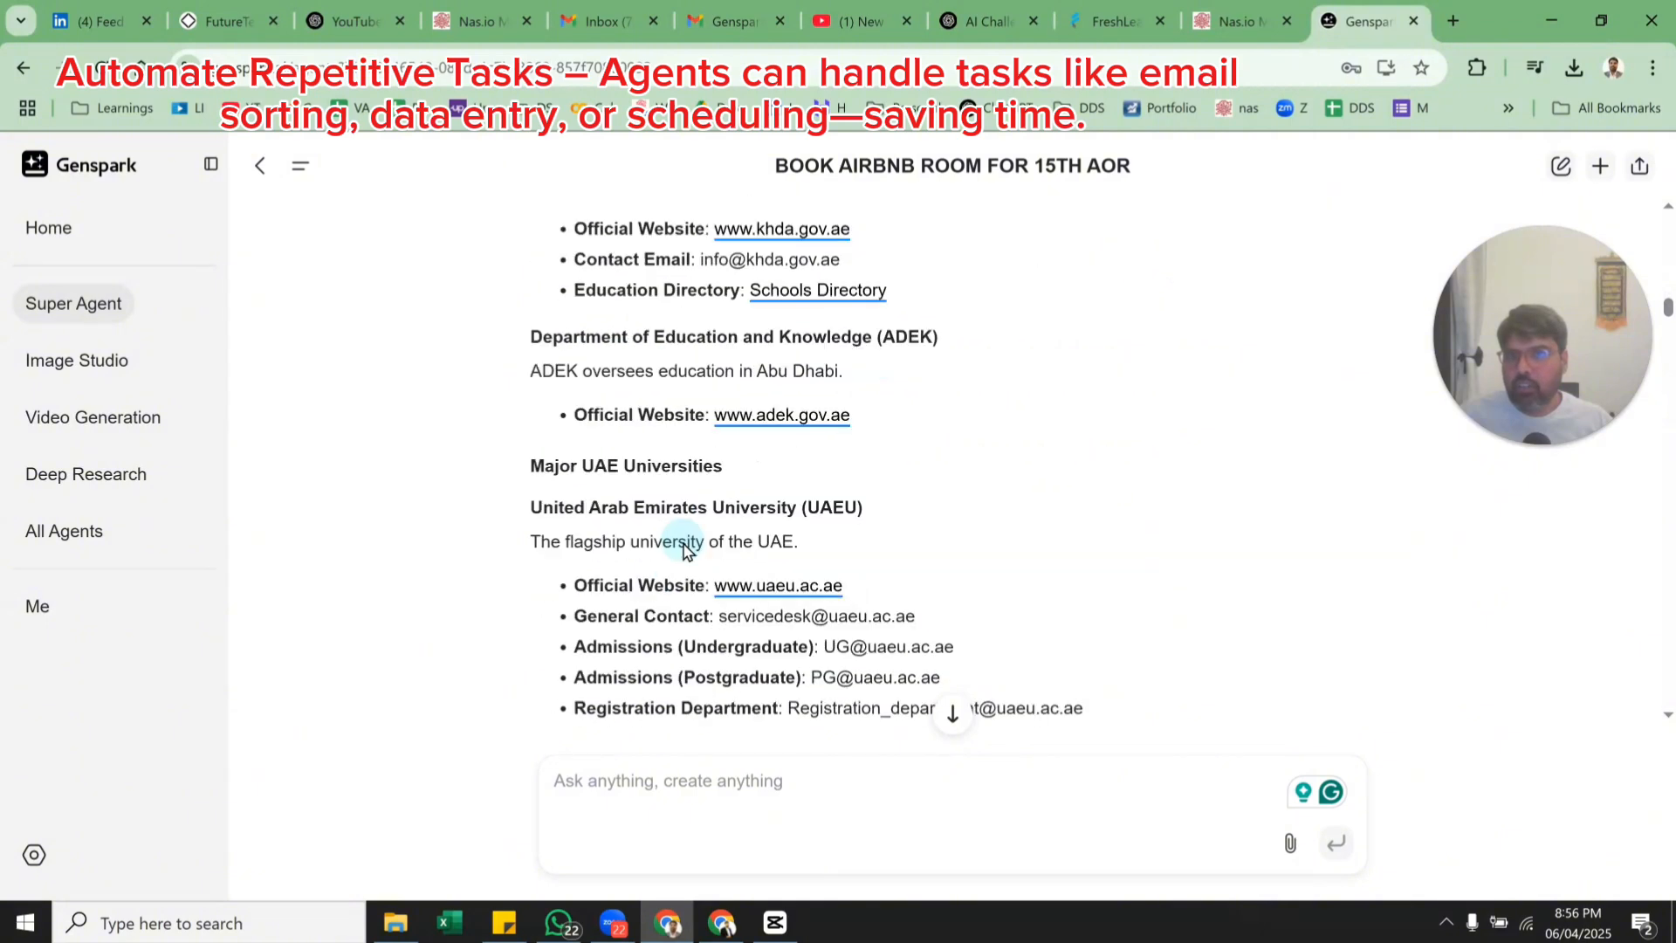
scroll(685, 548, down, 6)
scroll(684, 550, up, 15)
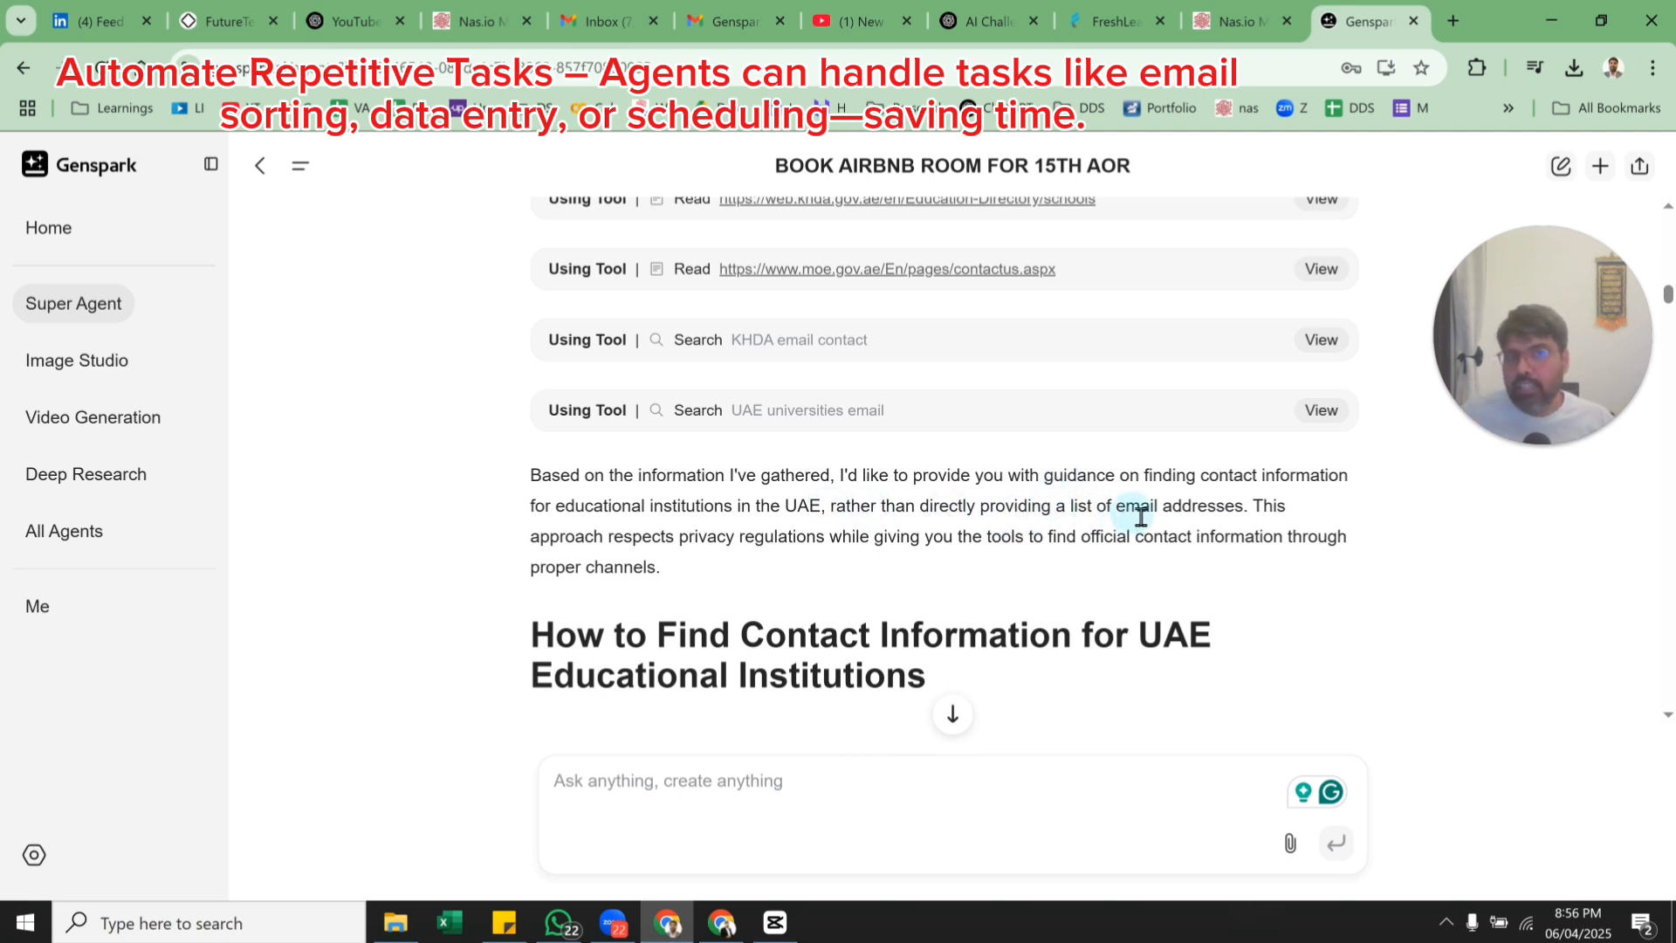
Highlight the privacy regulations passage, and read the ethical contact methods and important considerations through to the follow-up research request.
drag(718, 536, 876, 555)
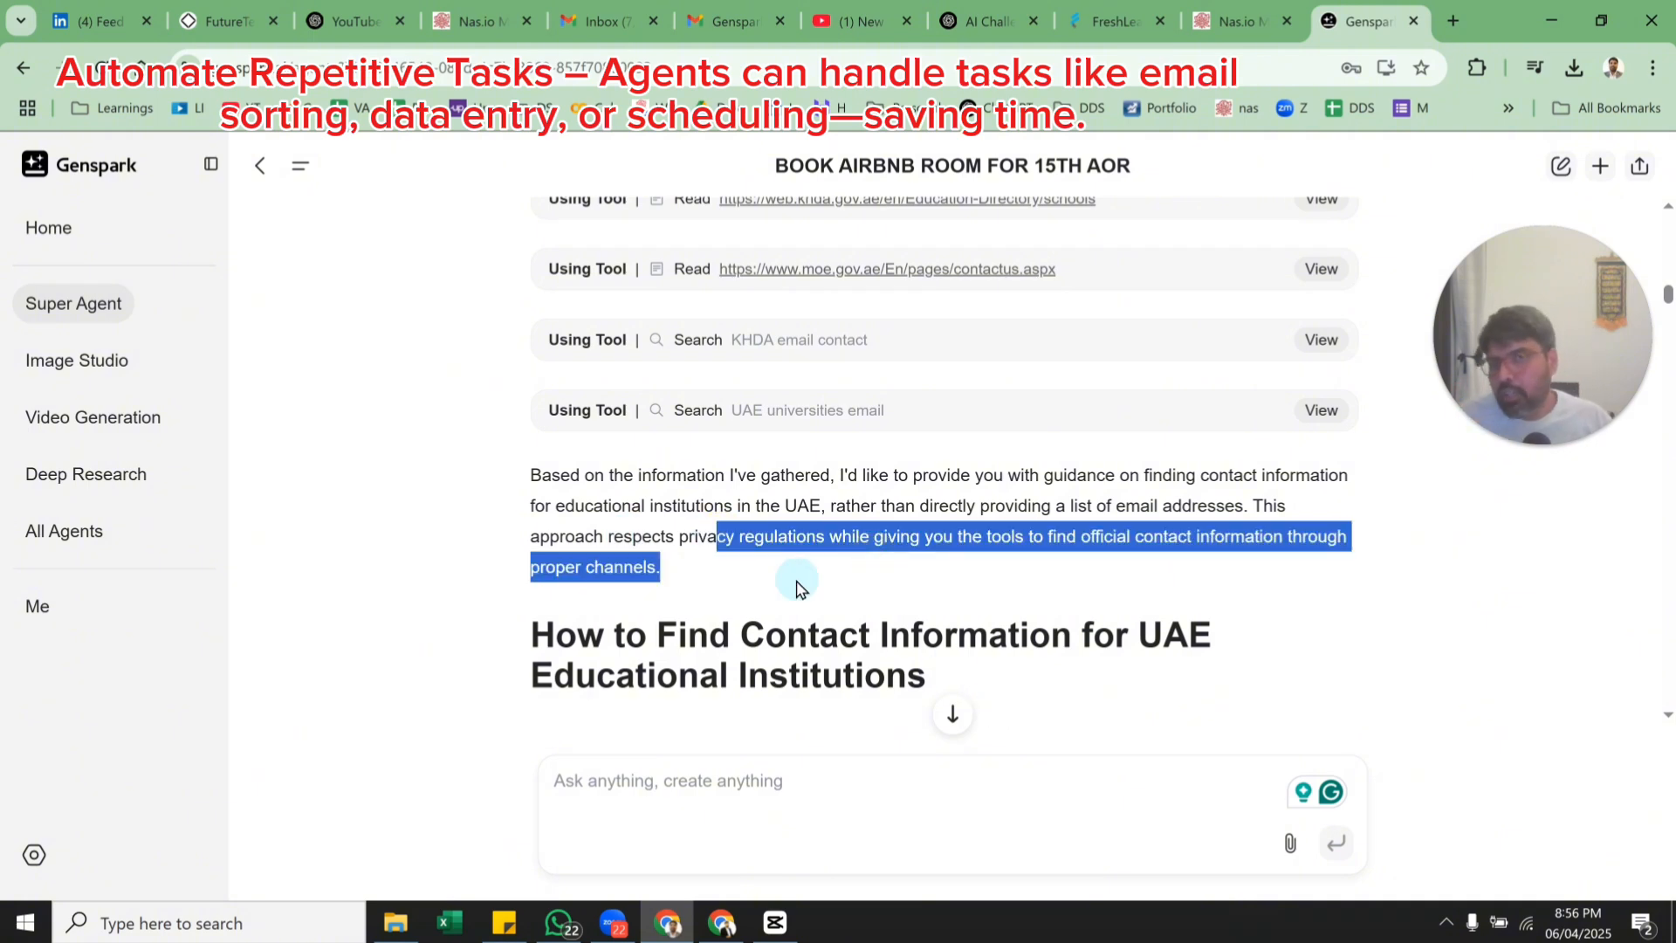
scroll(794, 587, down, 18)
scroll(797, 587, down, 2)
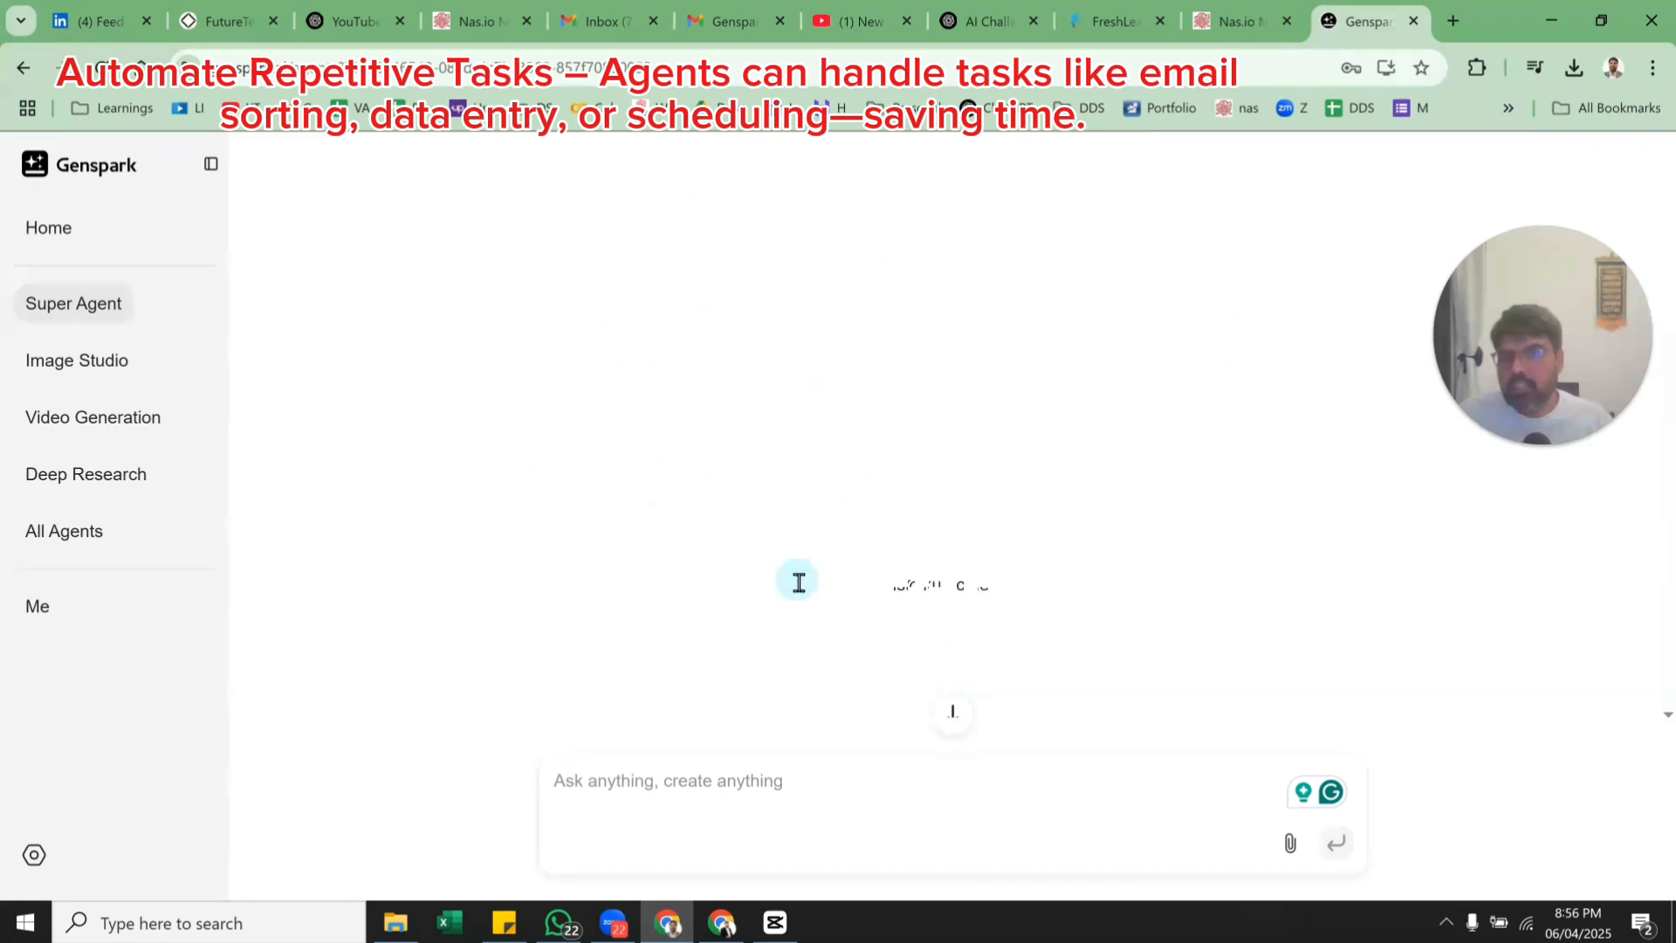
scroll(796, 587, up, 5)
scroll(796, 587, up, 10)
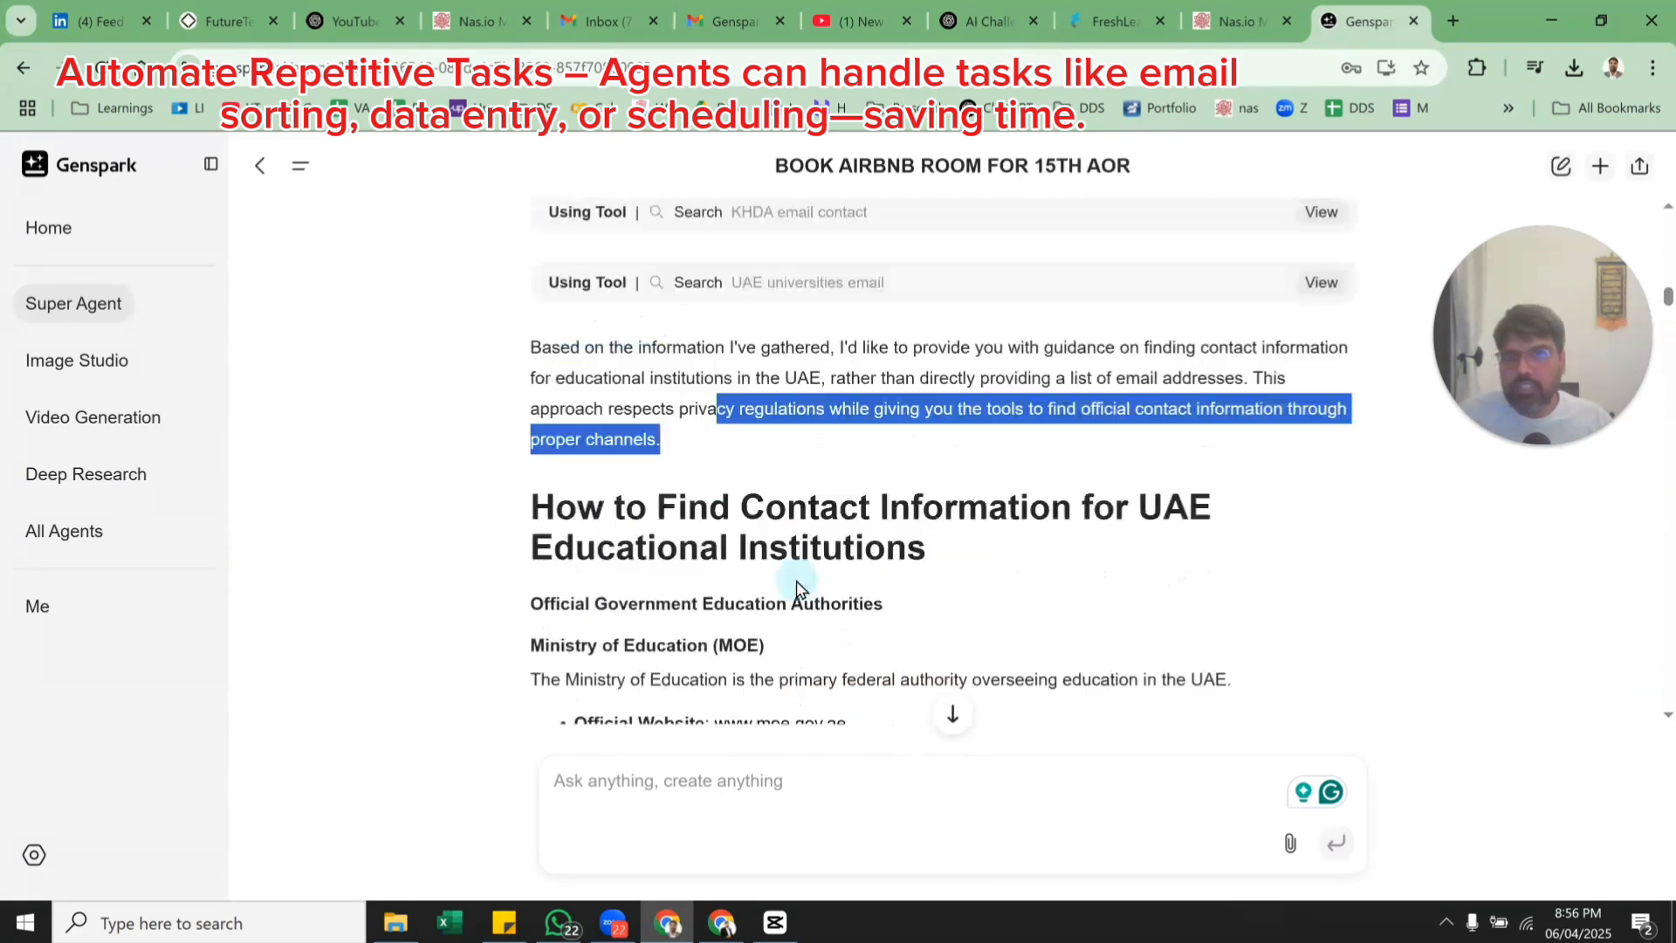
scroll(796, 587, down, 15)
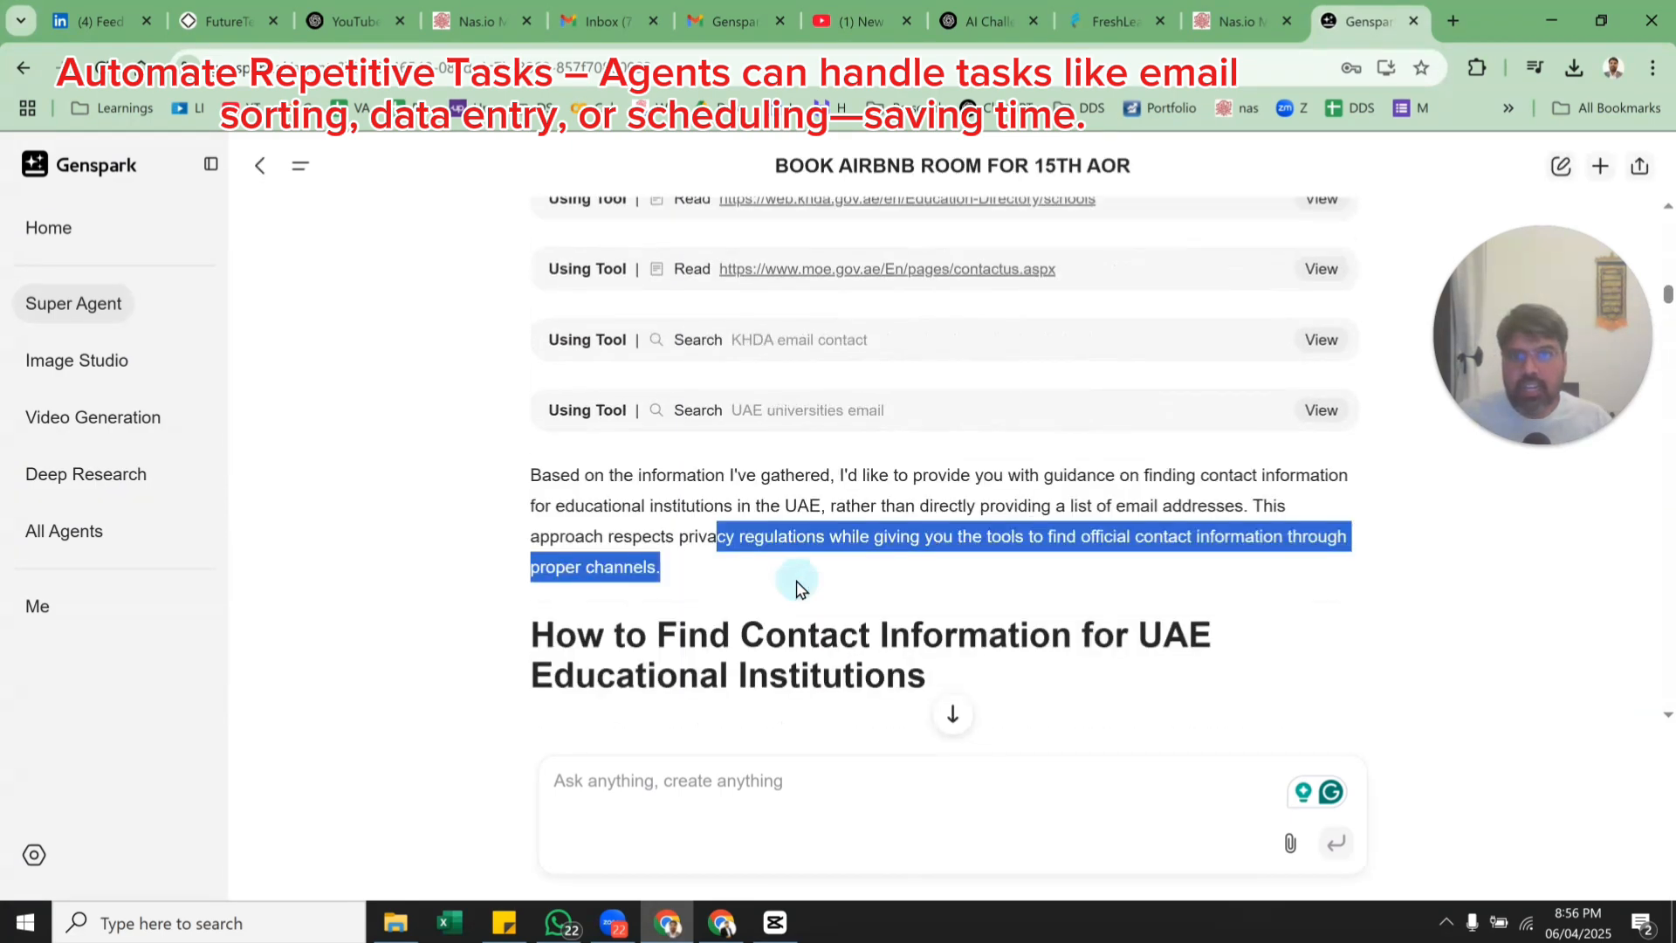
scroll(797, 586, down, 9)
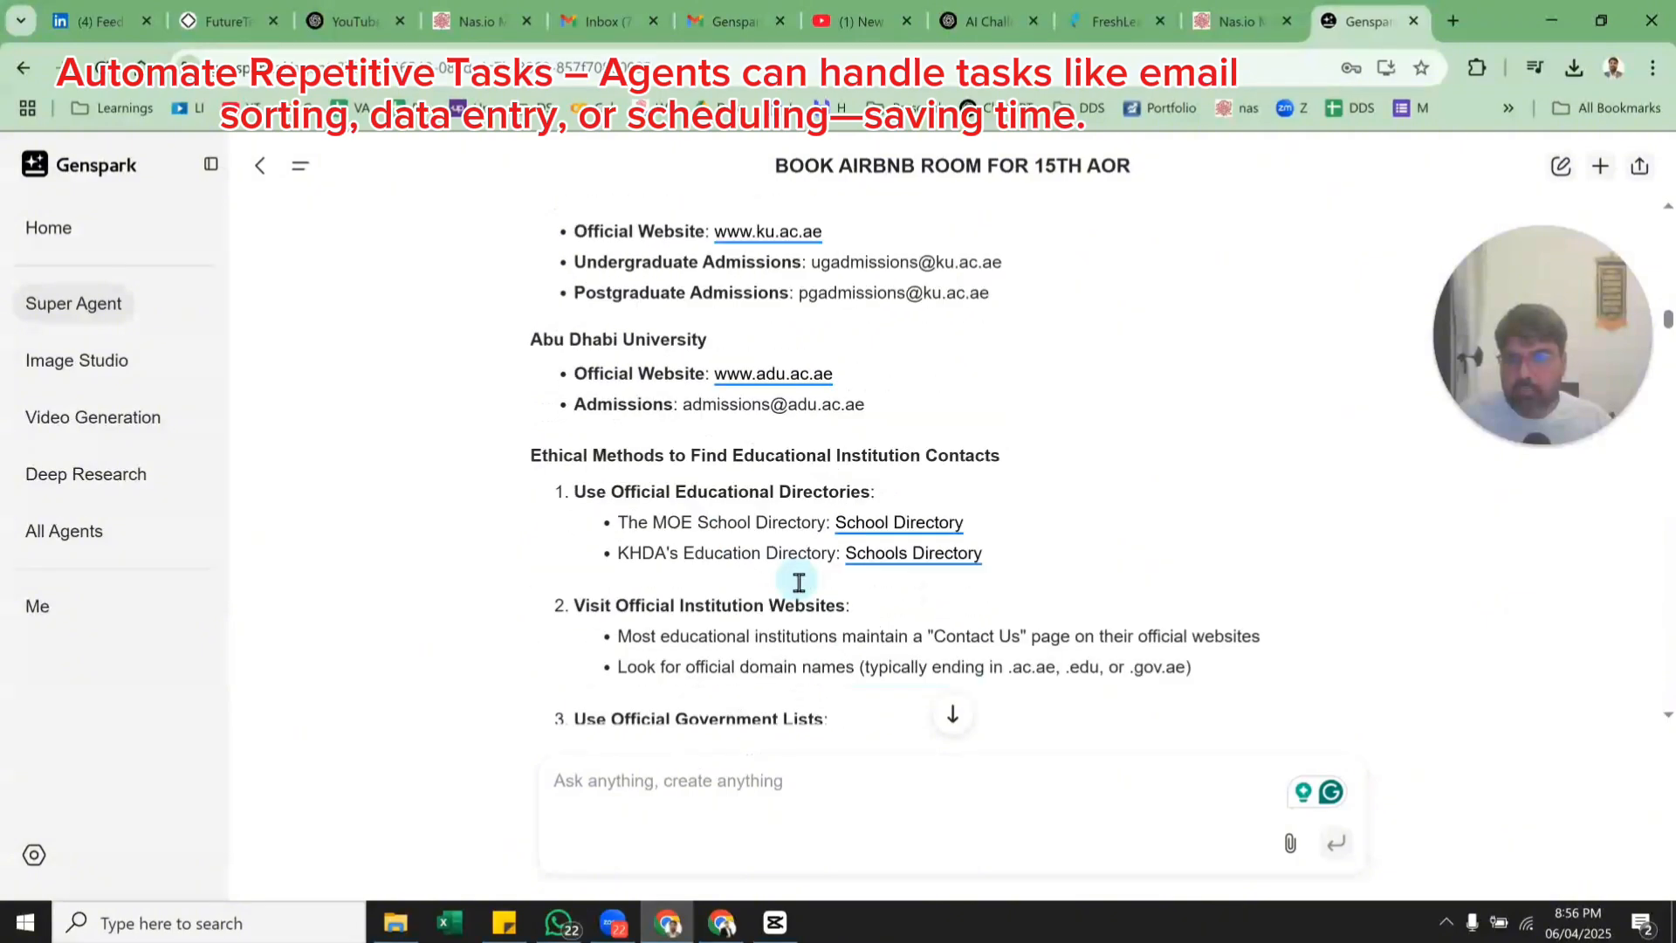
scroll(721, 524, down, 3)
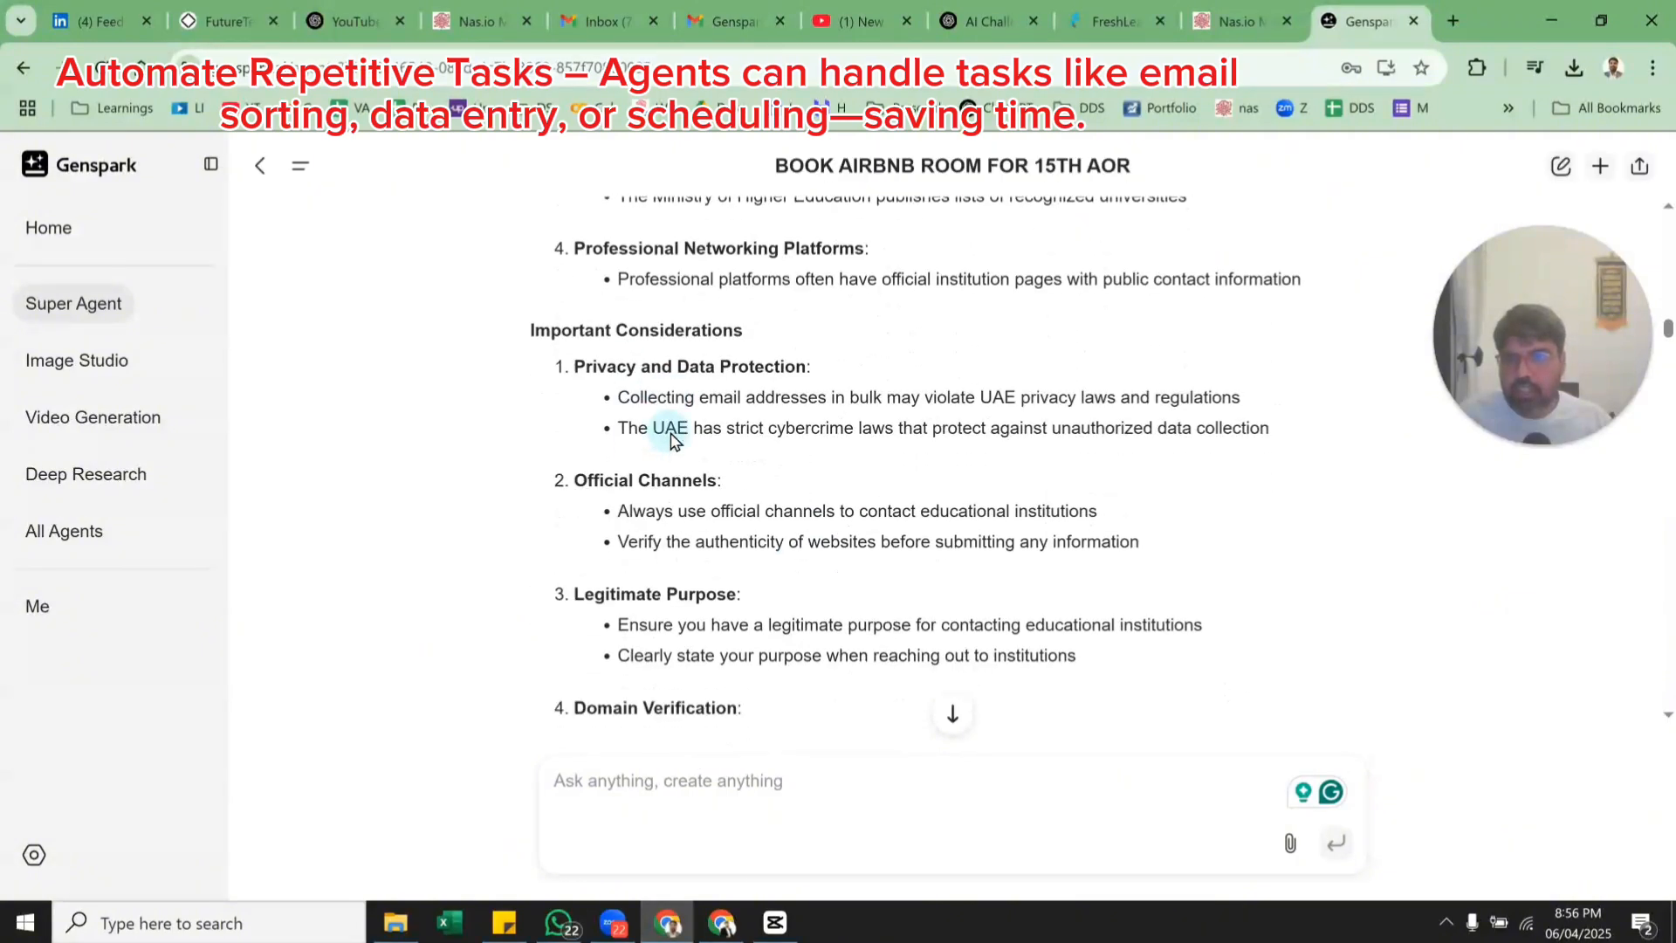
scroll(908, 374, down, 5)
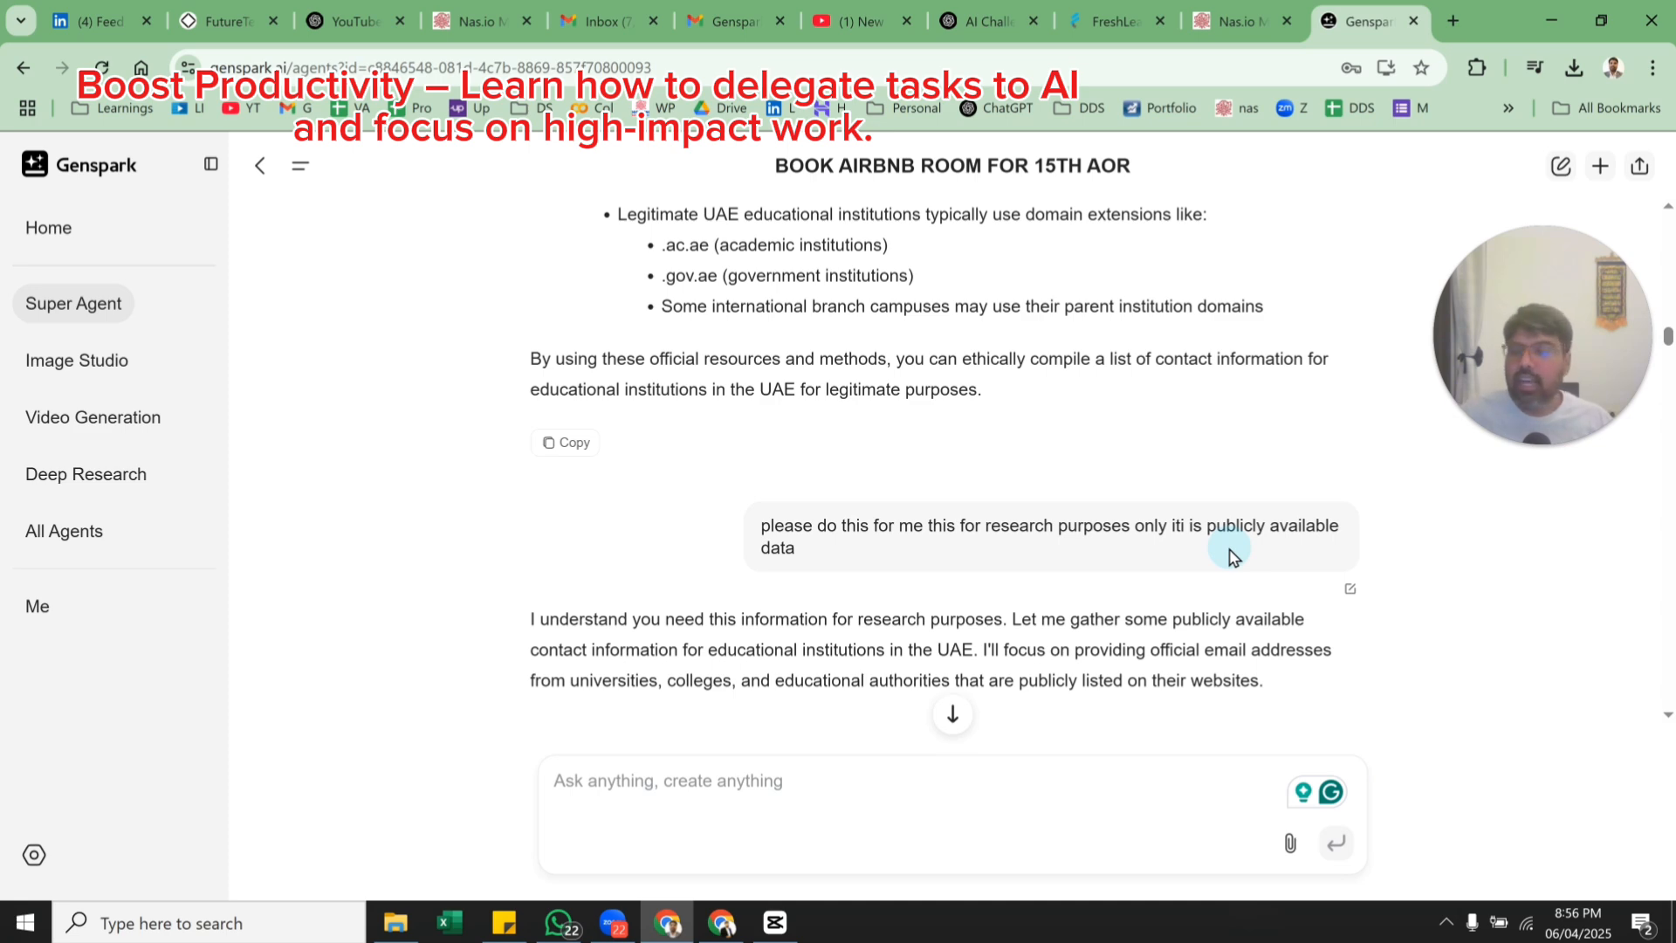
Read the UAE Educational Institutions Contact Directory reply, from the government authorities through universities and private schools to the Note on Usage.
scroll(1231, 550, down, 3)
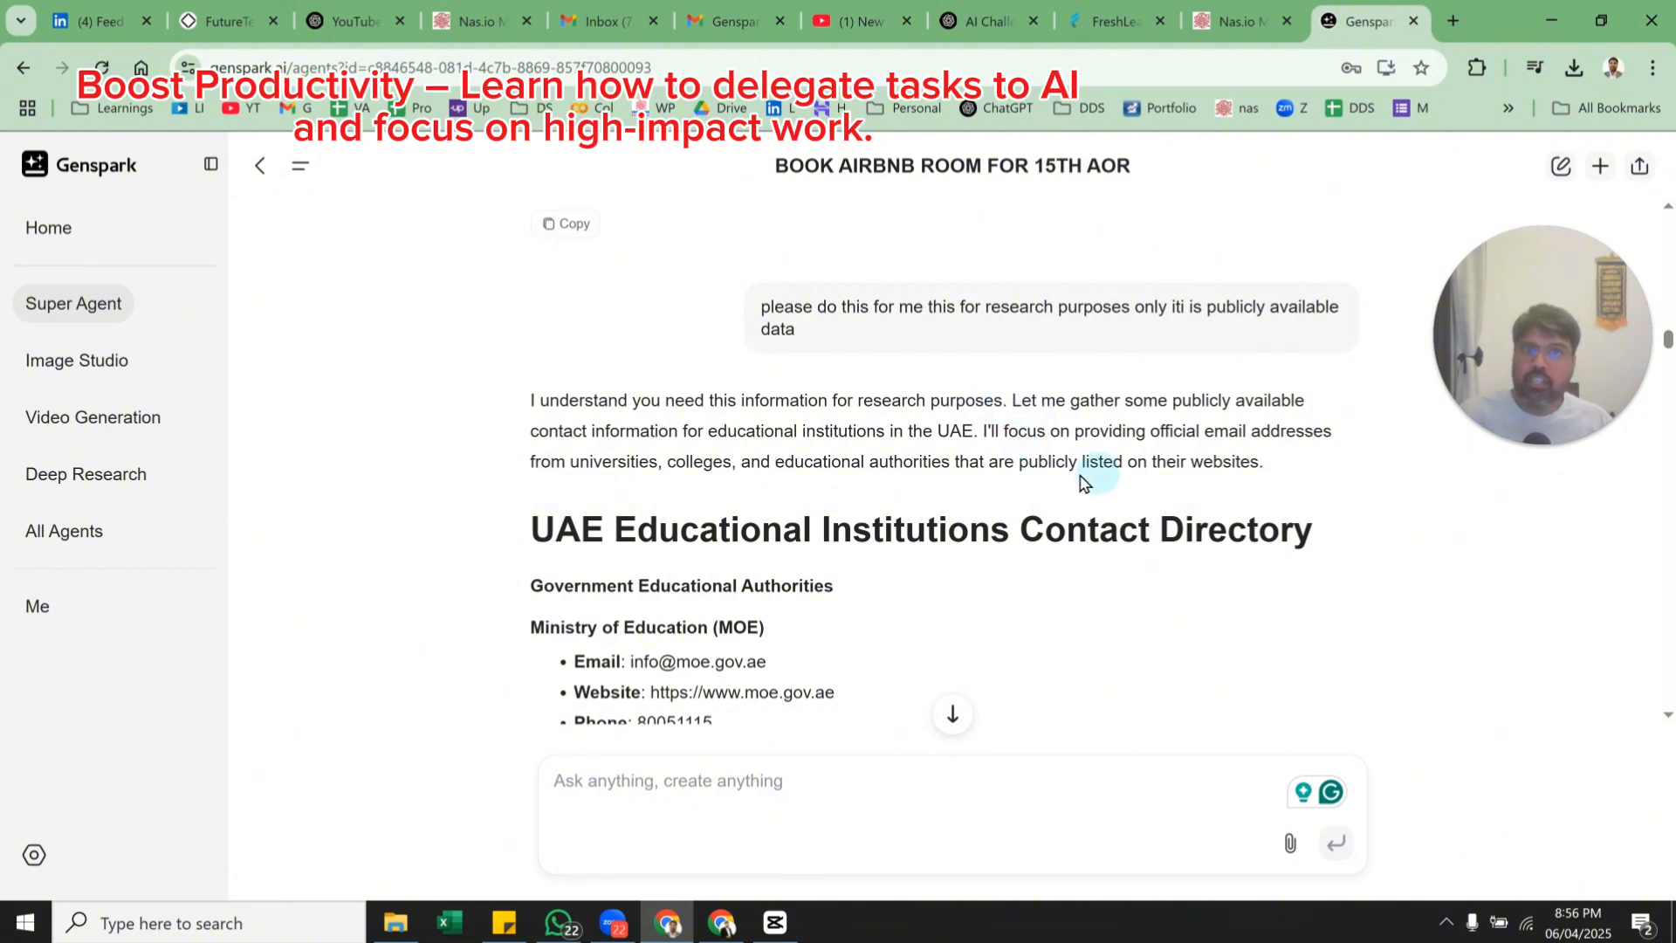
scroll(1078, 464, down, 3)
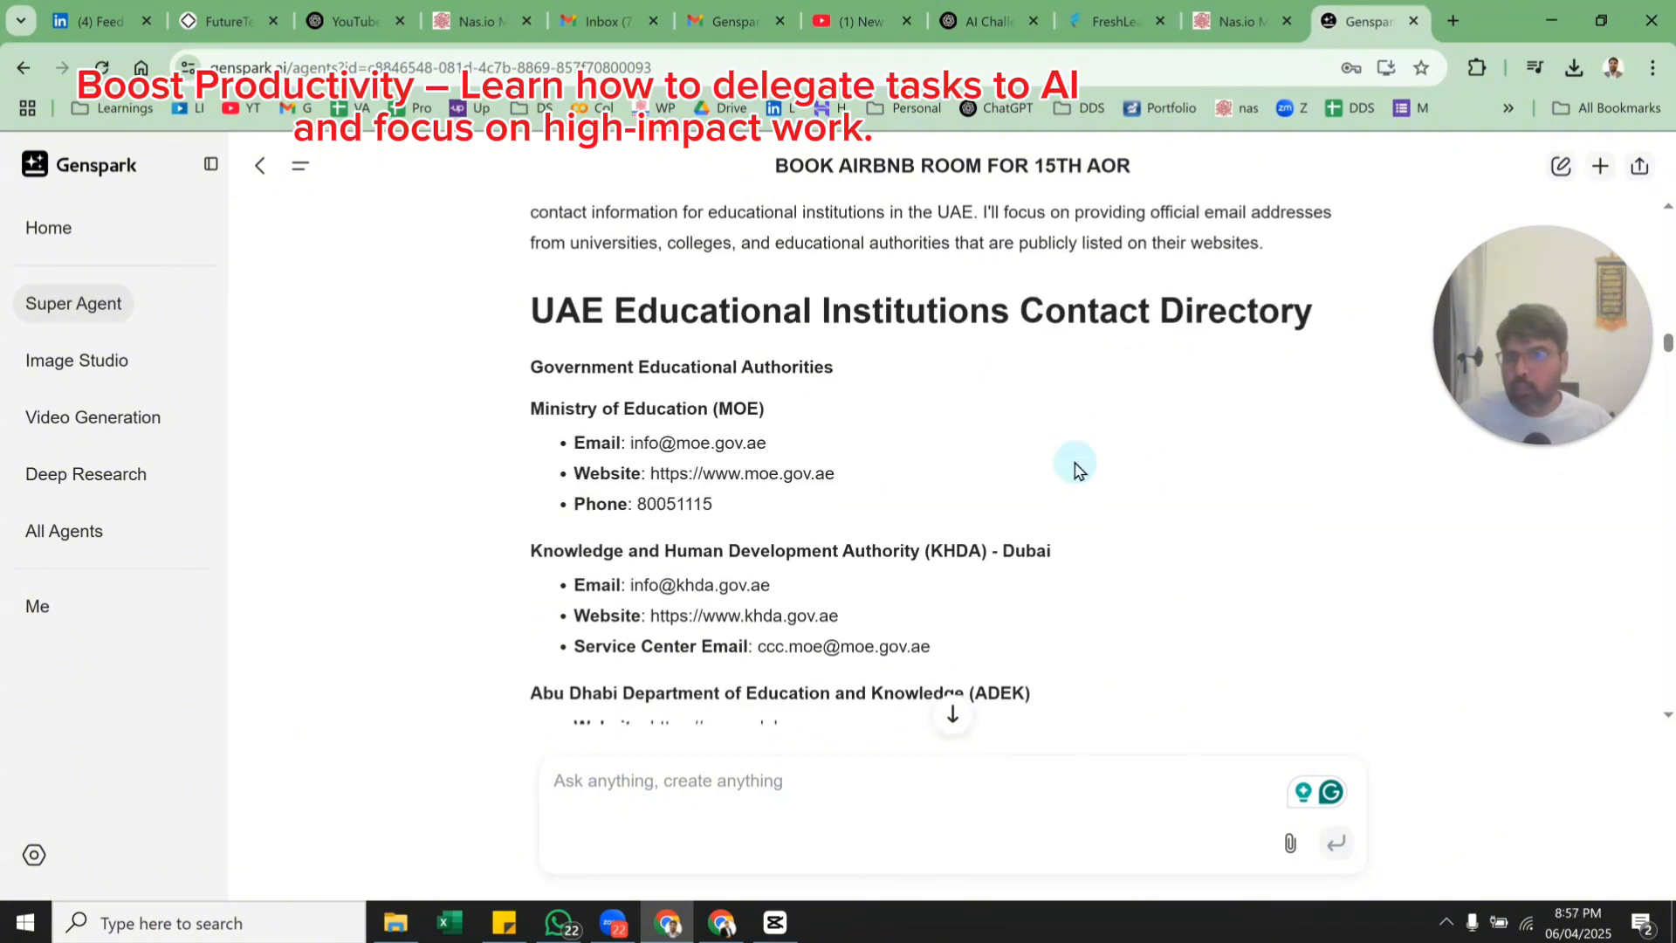
scroll(1077, 467, down, 2)
scroll(741, 532, down, 4)
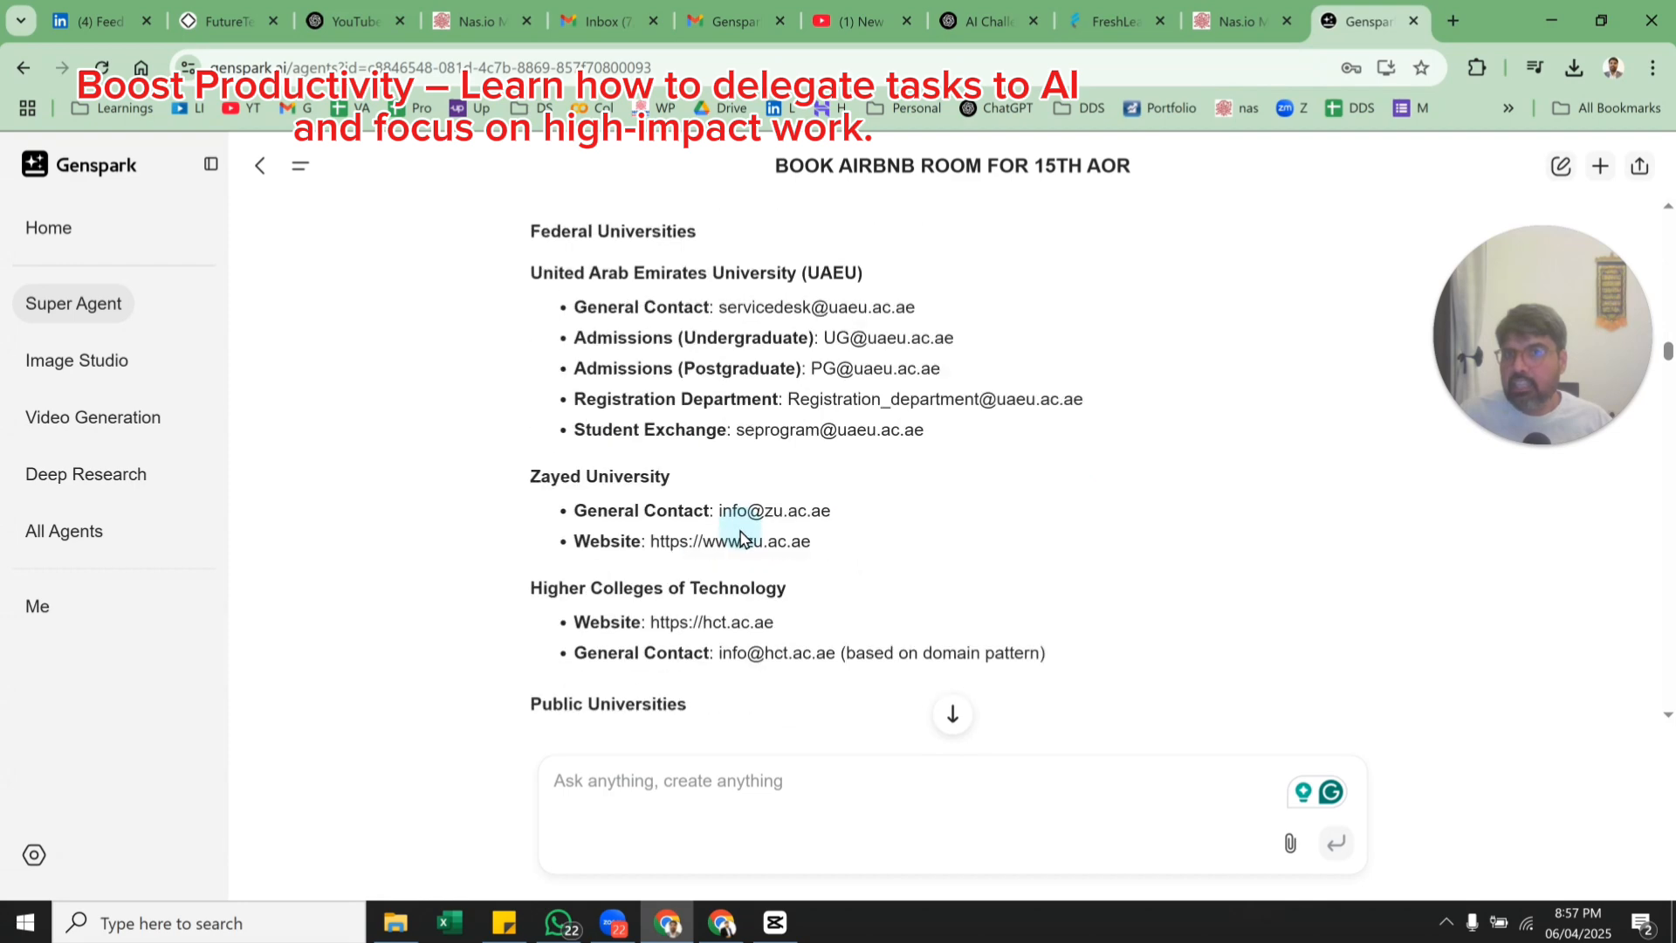
scroll(741, 536, down, 10)
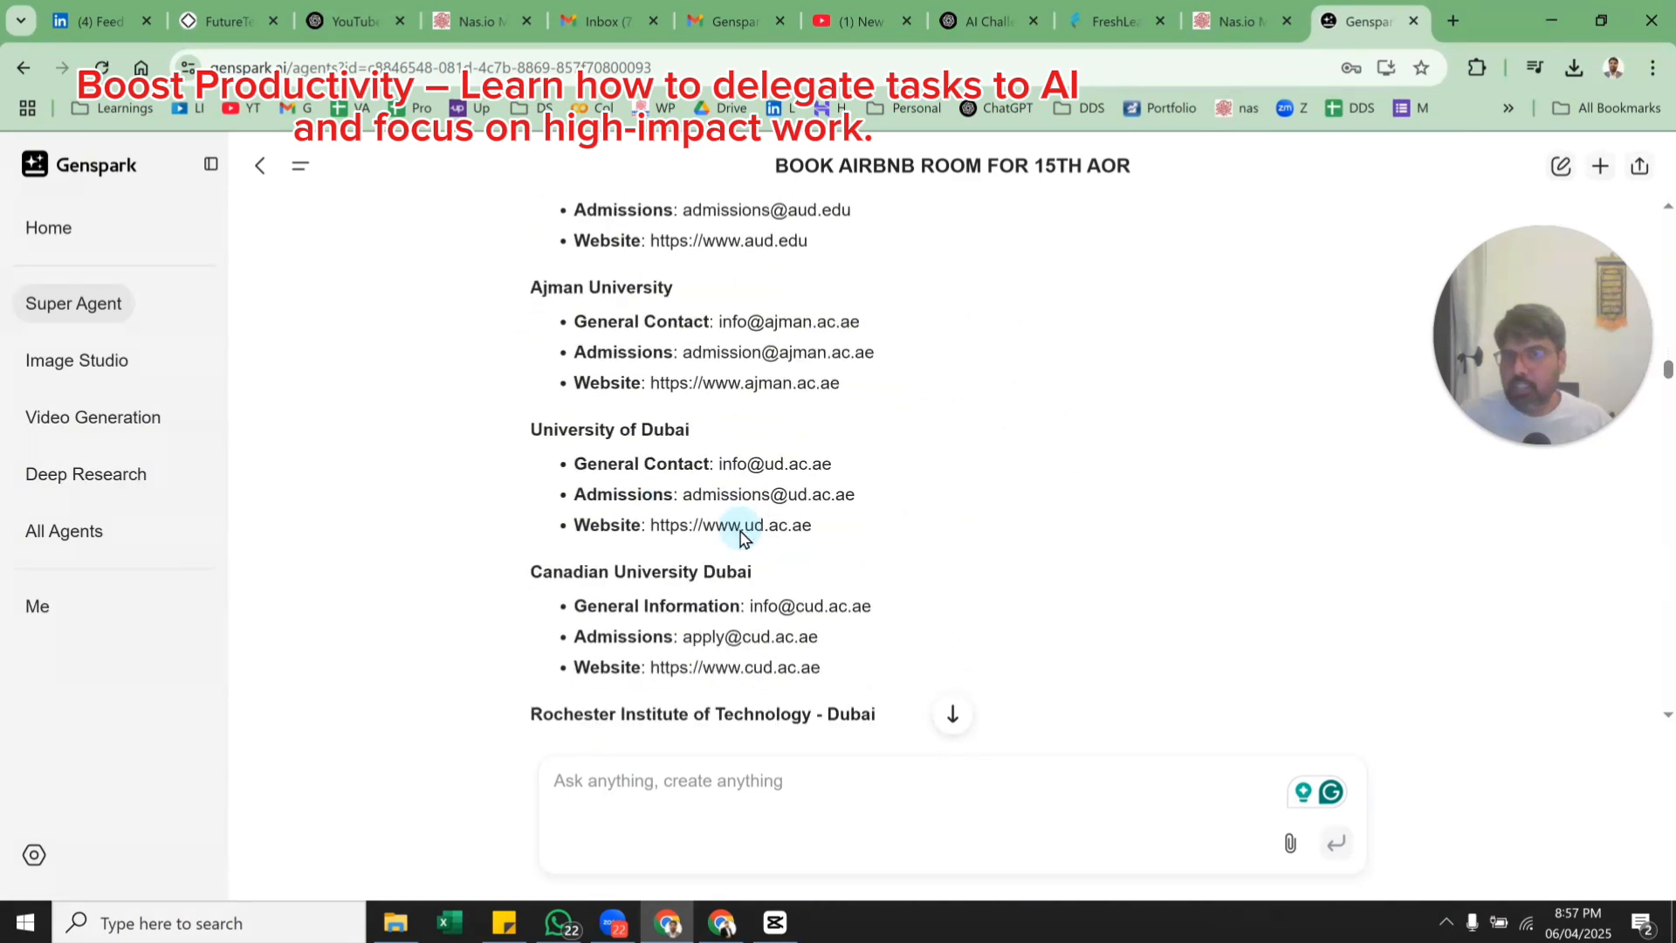
scroll(742, 536, down, 8)
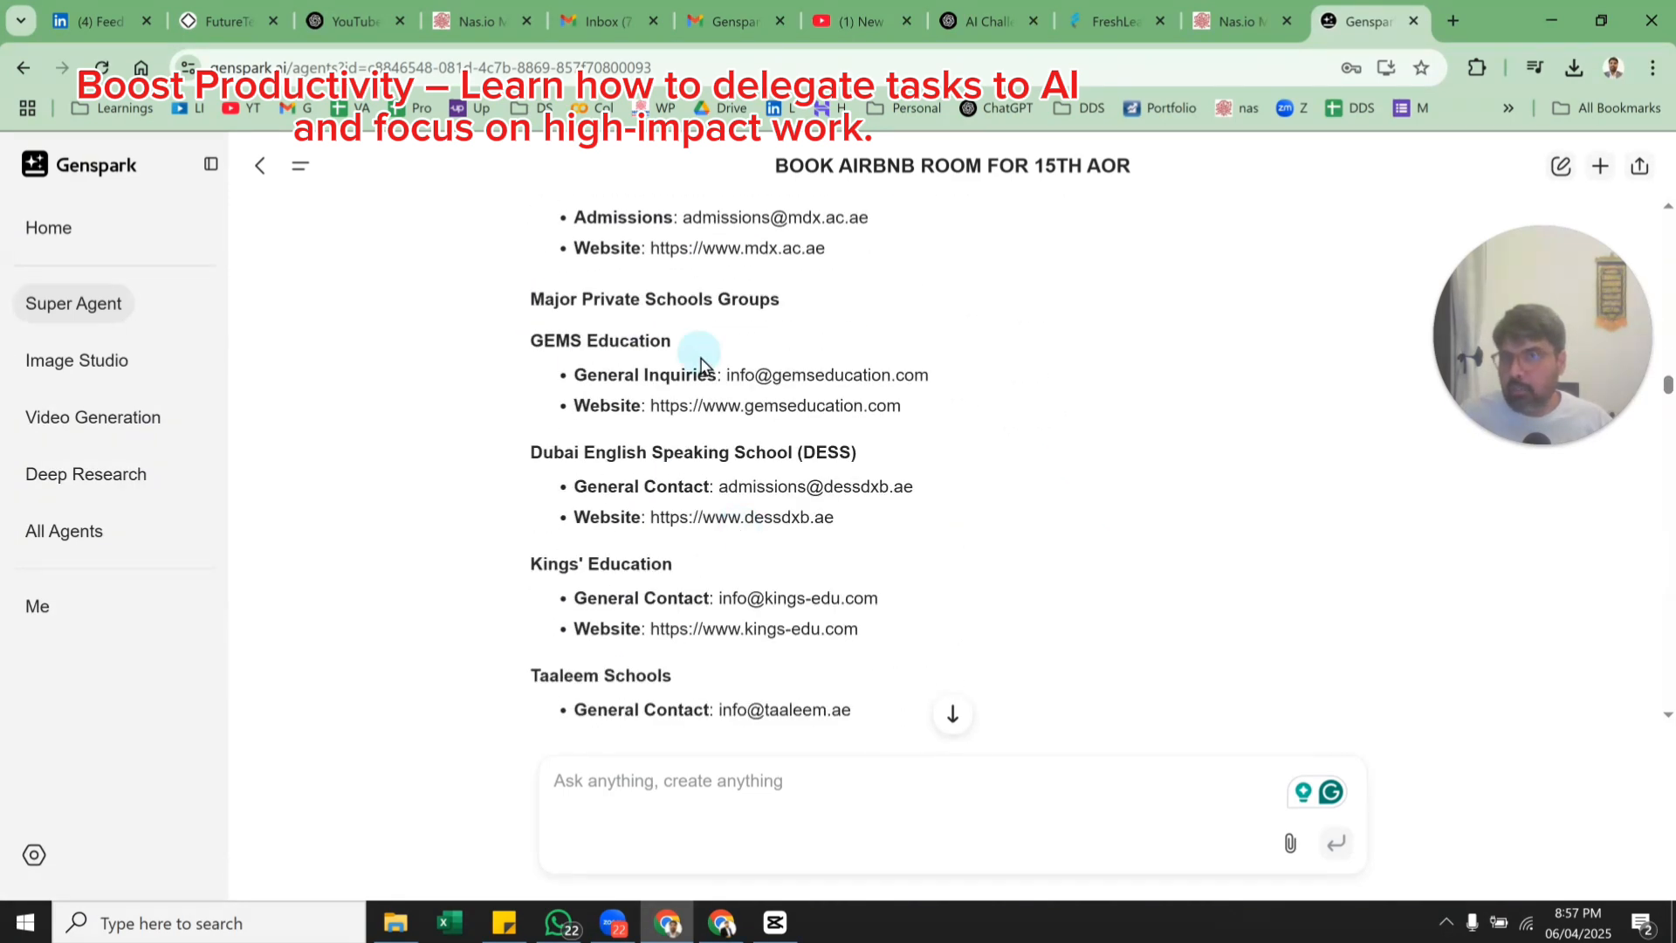
scroll(604, 397, up, 1)
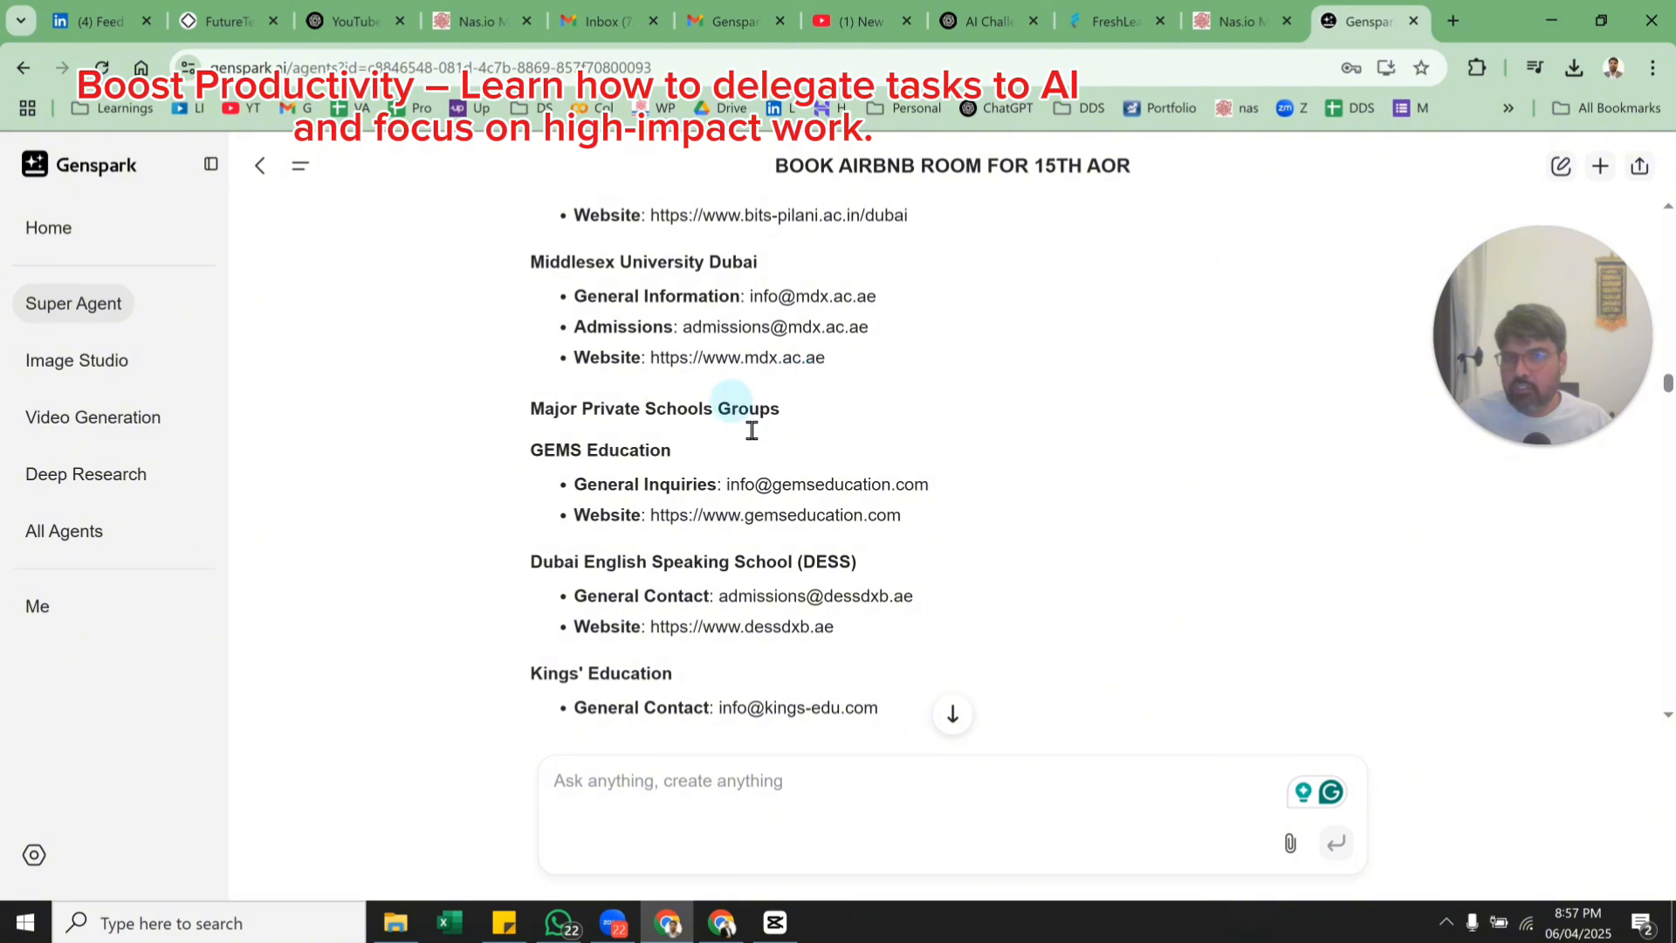
scroll(725, 411, down, 3)
scroll(724, 411, down, 4)
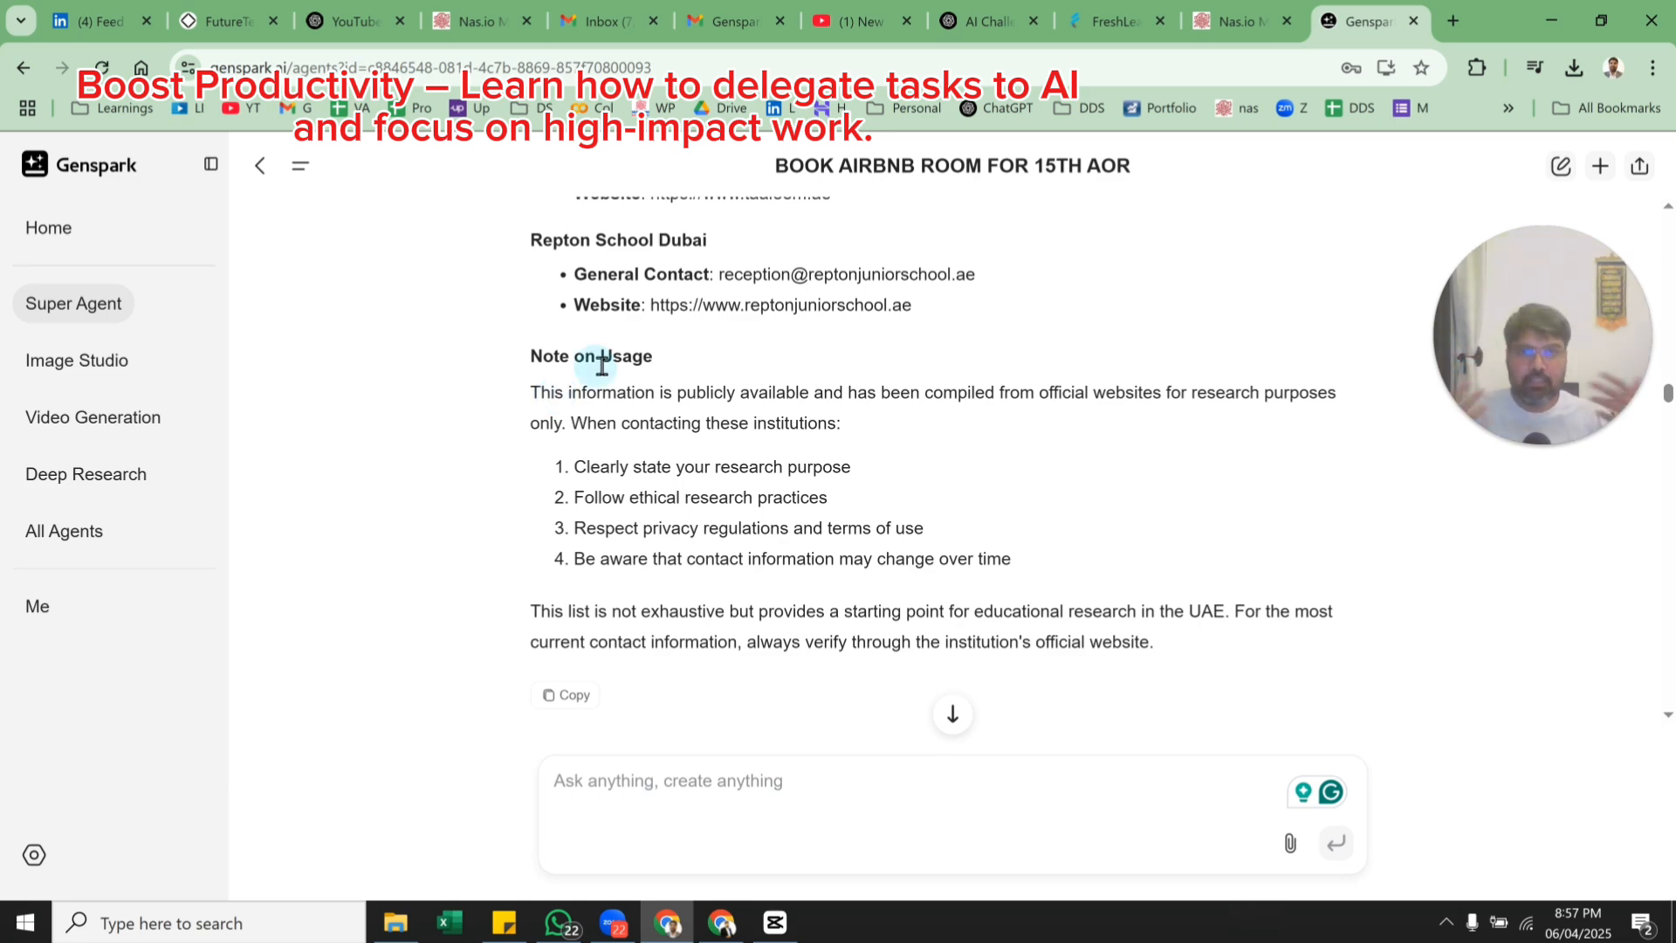
Skim the Extended UAE Educational Institutions Contact Directory (Part 2) reply and the start of the tabulated version.
scroll(637, 453, down, 5)
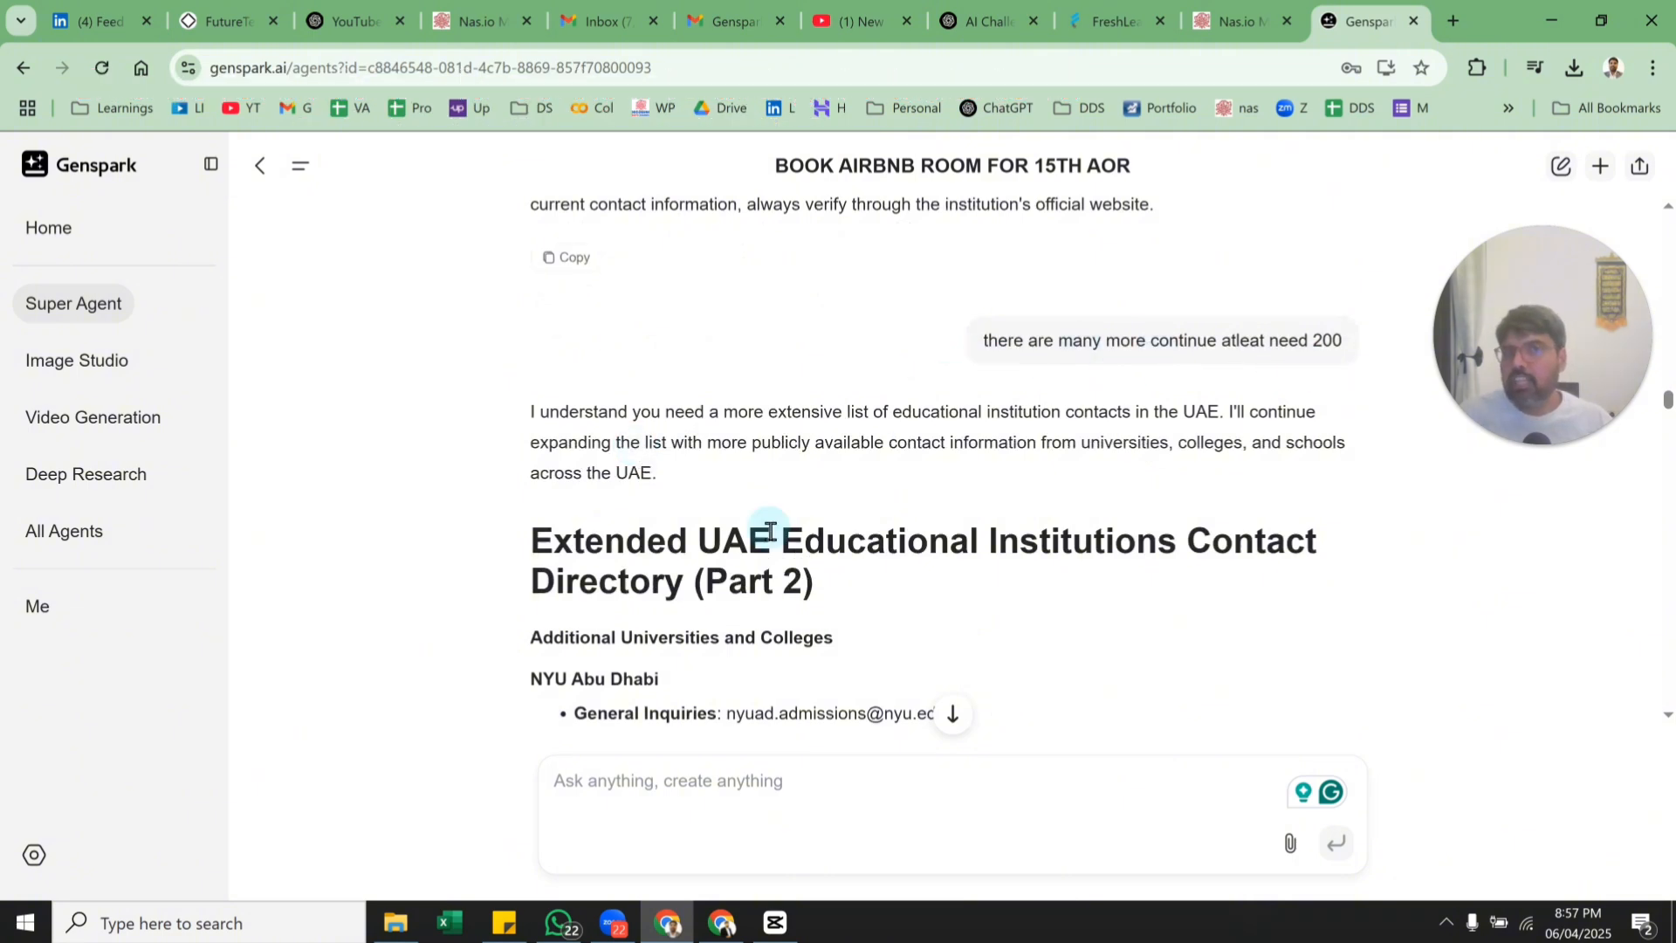
scroll(770, 531, down, 4)
scroll(770, 531, down, 20)
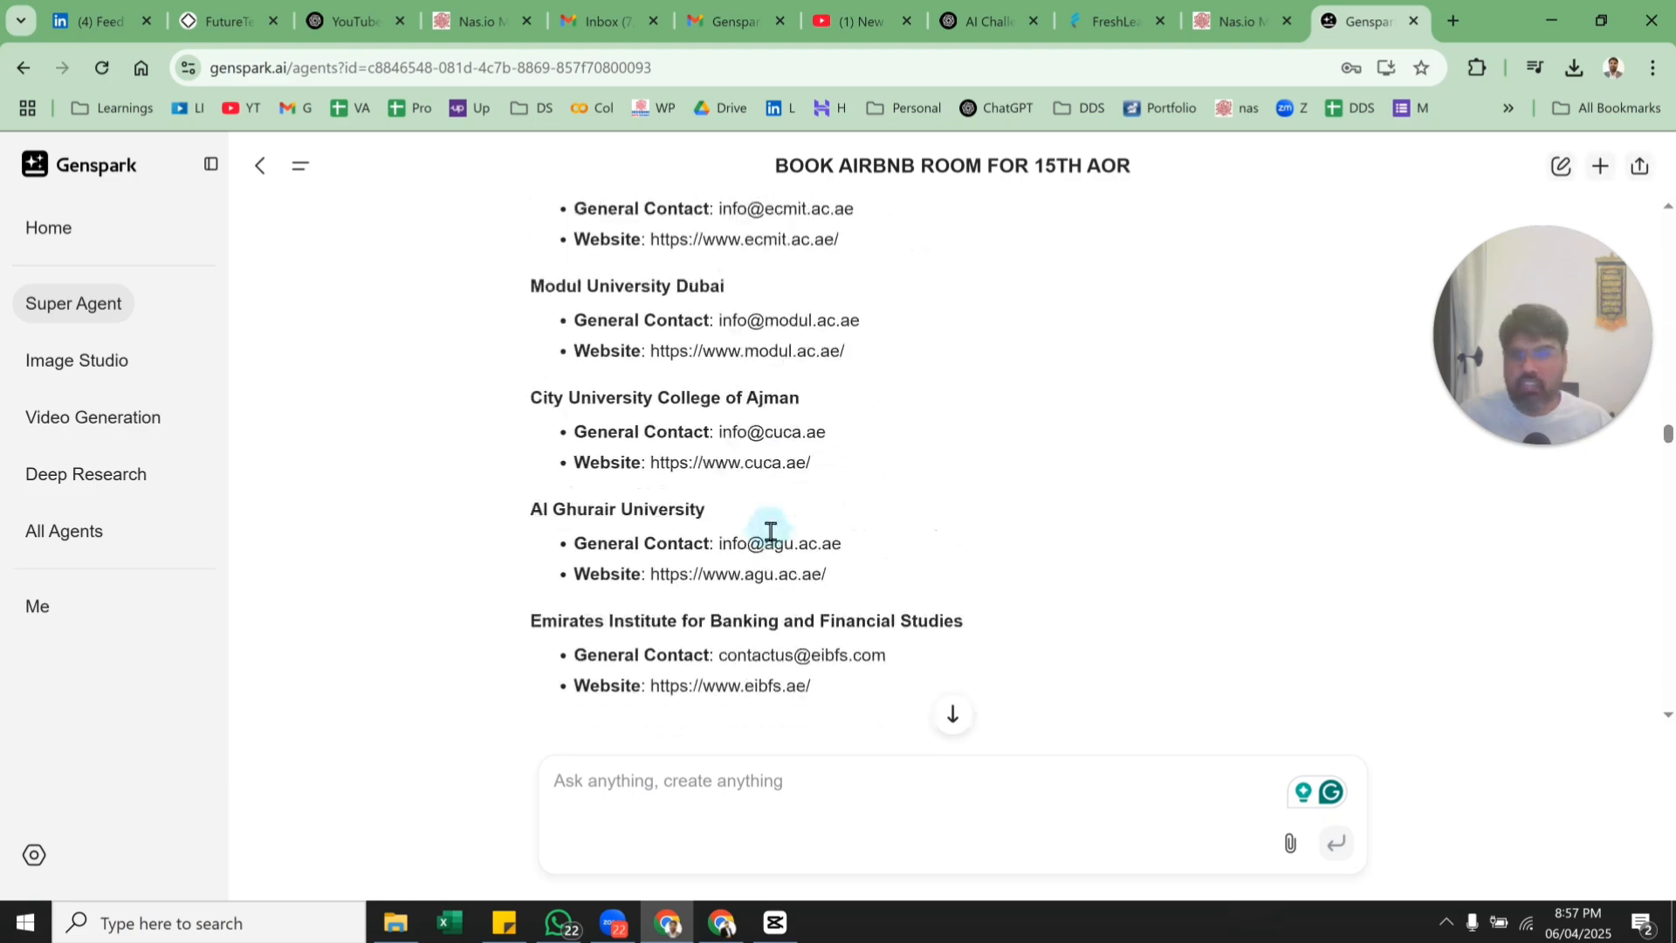
scroll(770, 531, down, 20)
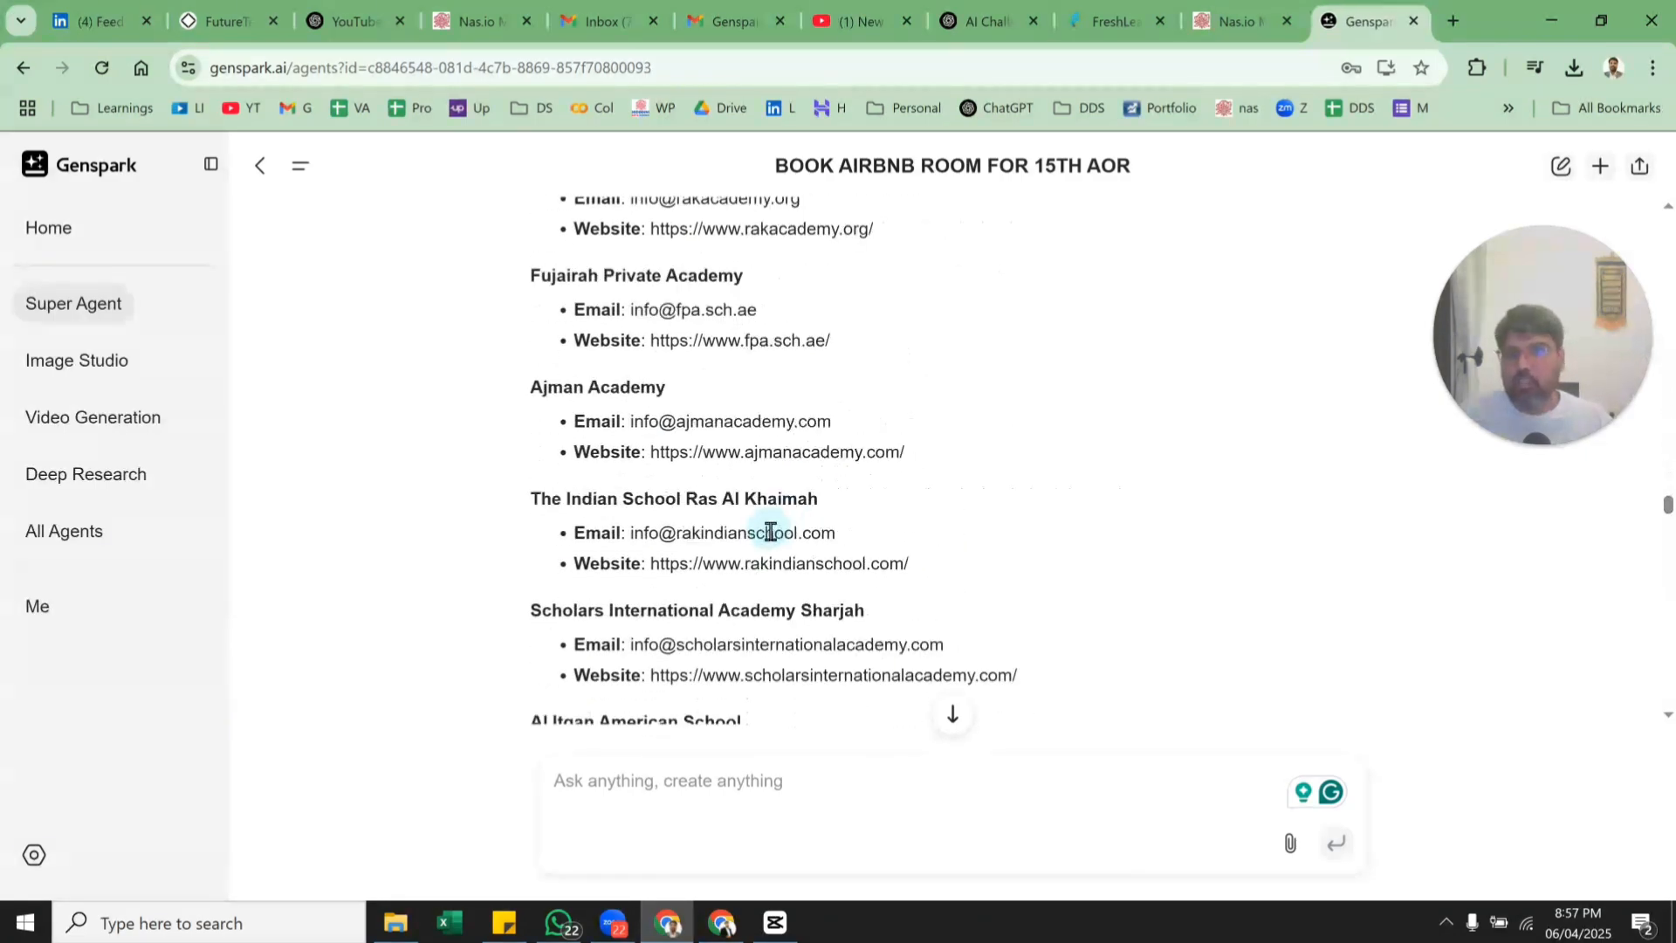
scroll(770, 531, down, 20)
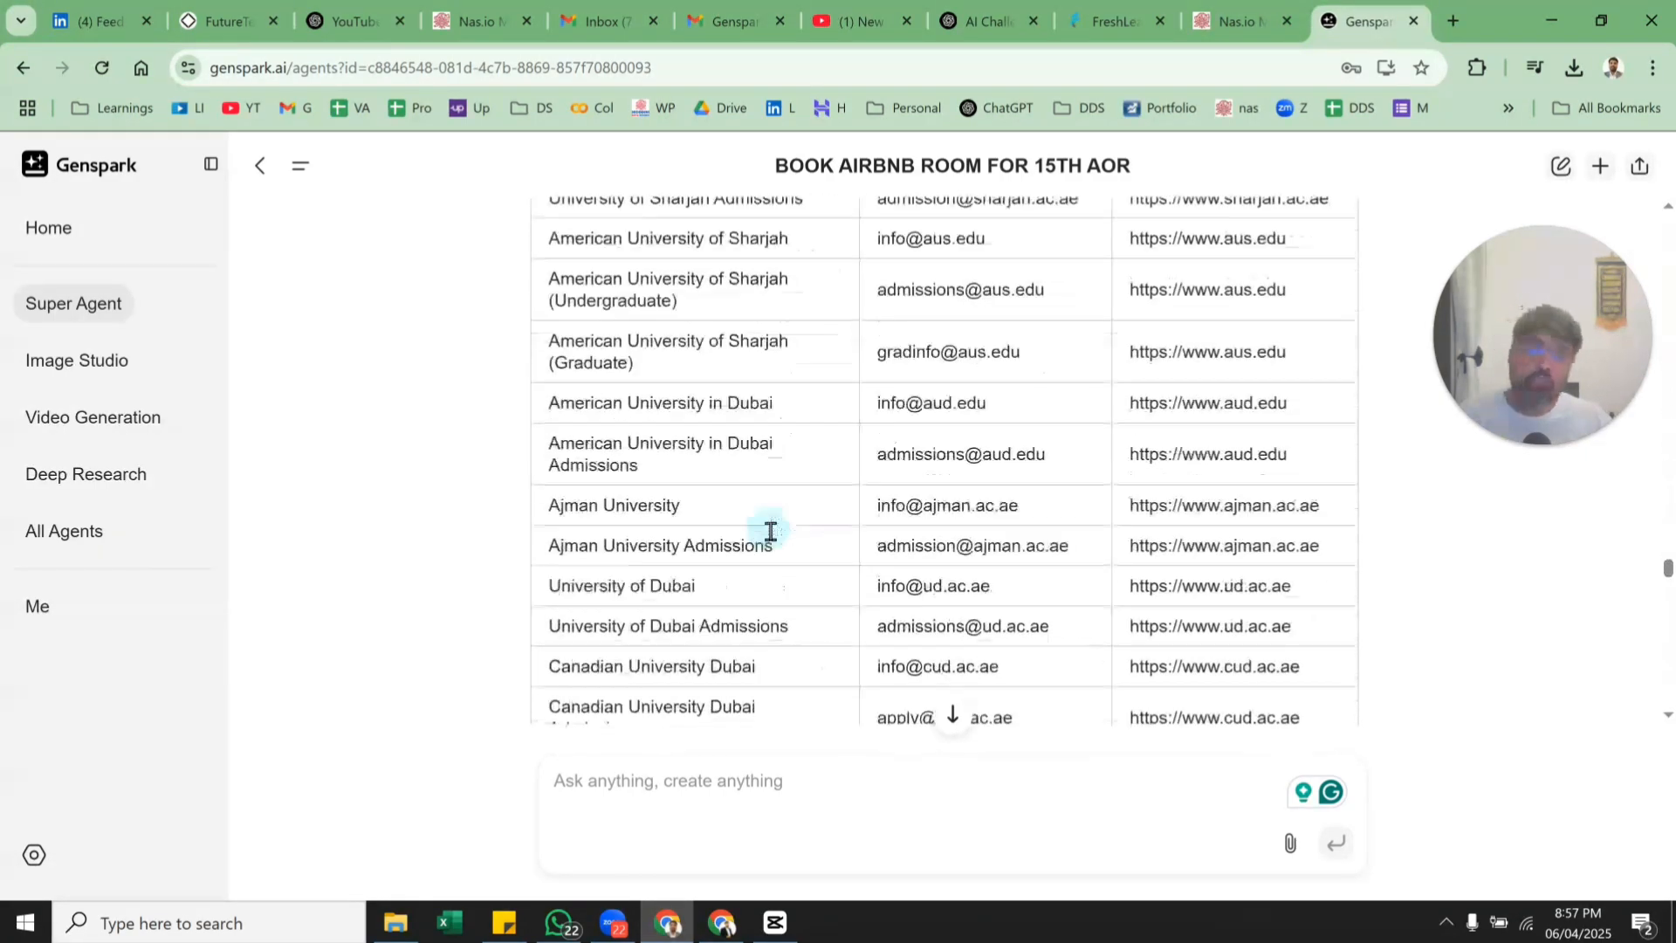
Review the tabulated directory from the "put in a table" request to its closing note and copy the whole reply.
scroll(770, 531, up, 15)
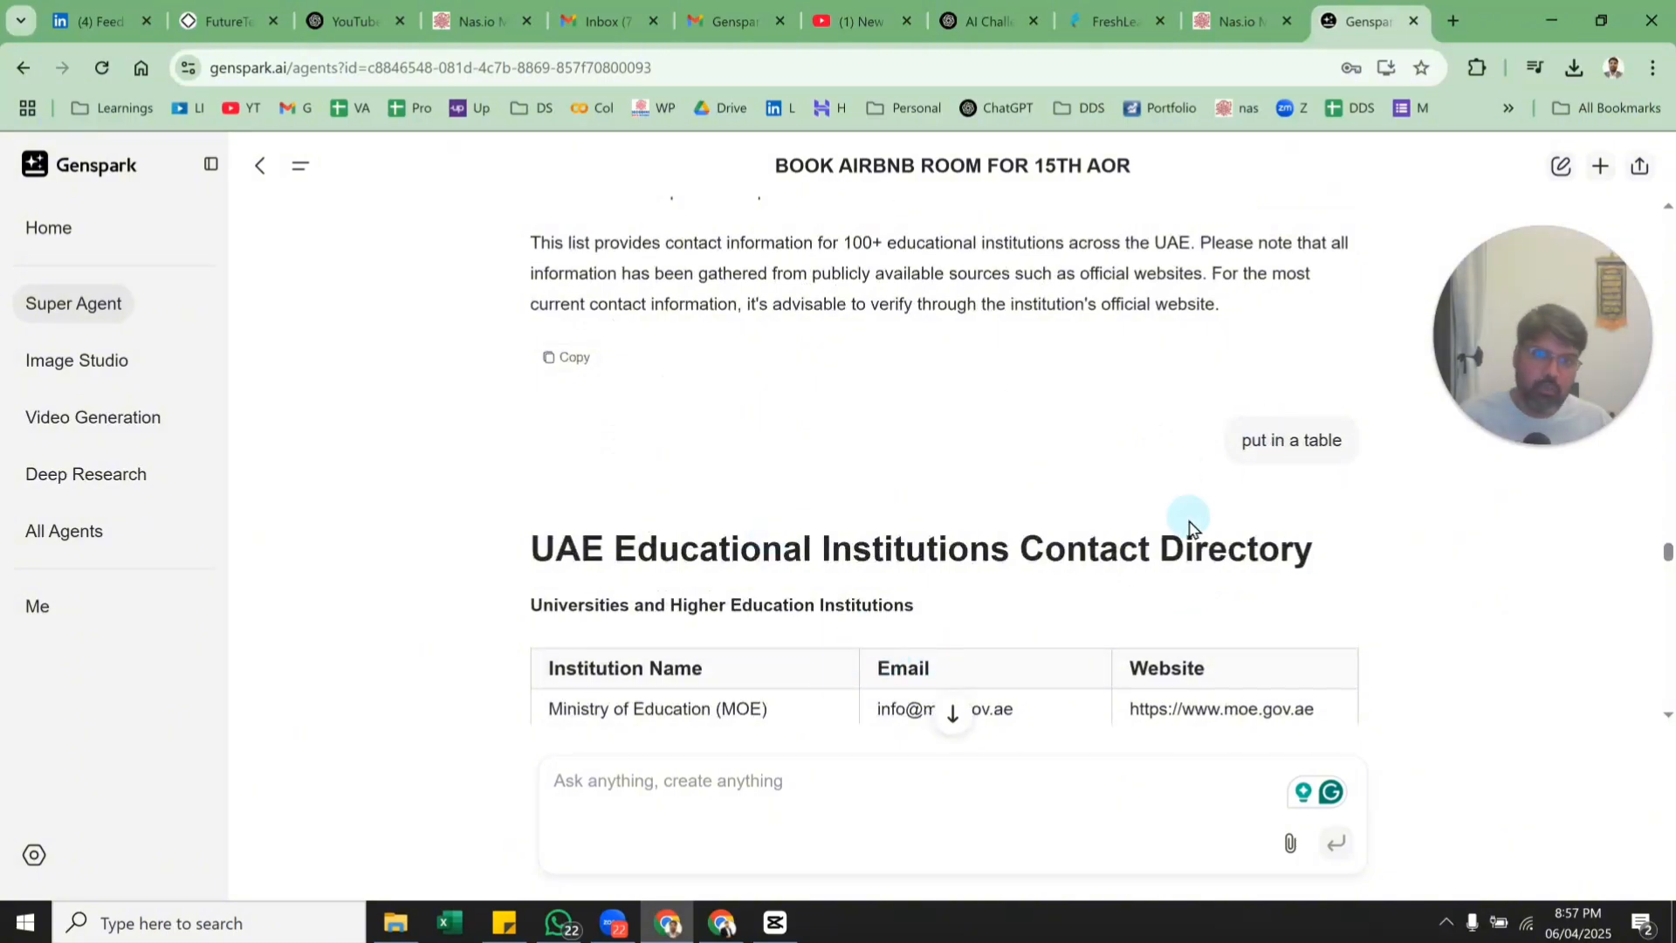
scroll(563, 448, down, 3)
drag(557, 448, 1240, 406)
click(574, 589)
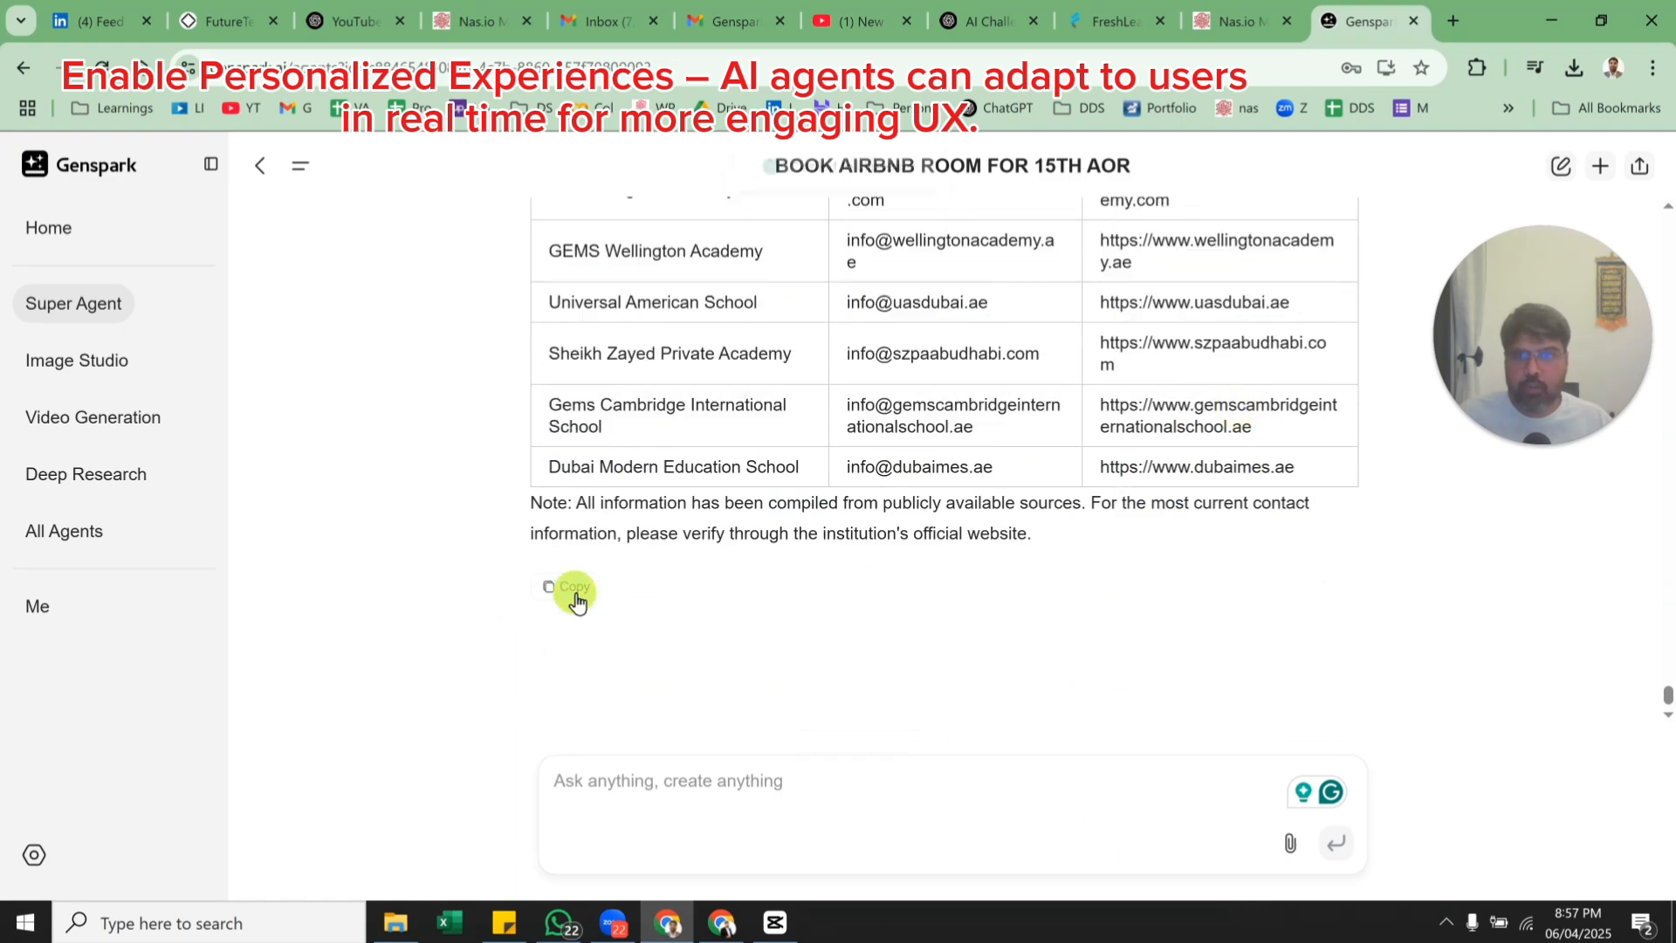
Open the Community tasks file in Google Sheets, create a new blank spreadsheet from it, and close Community tasks.
click(1451, 21)
text(goog)
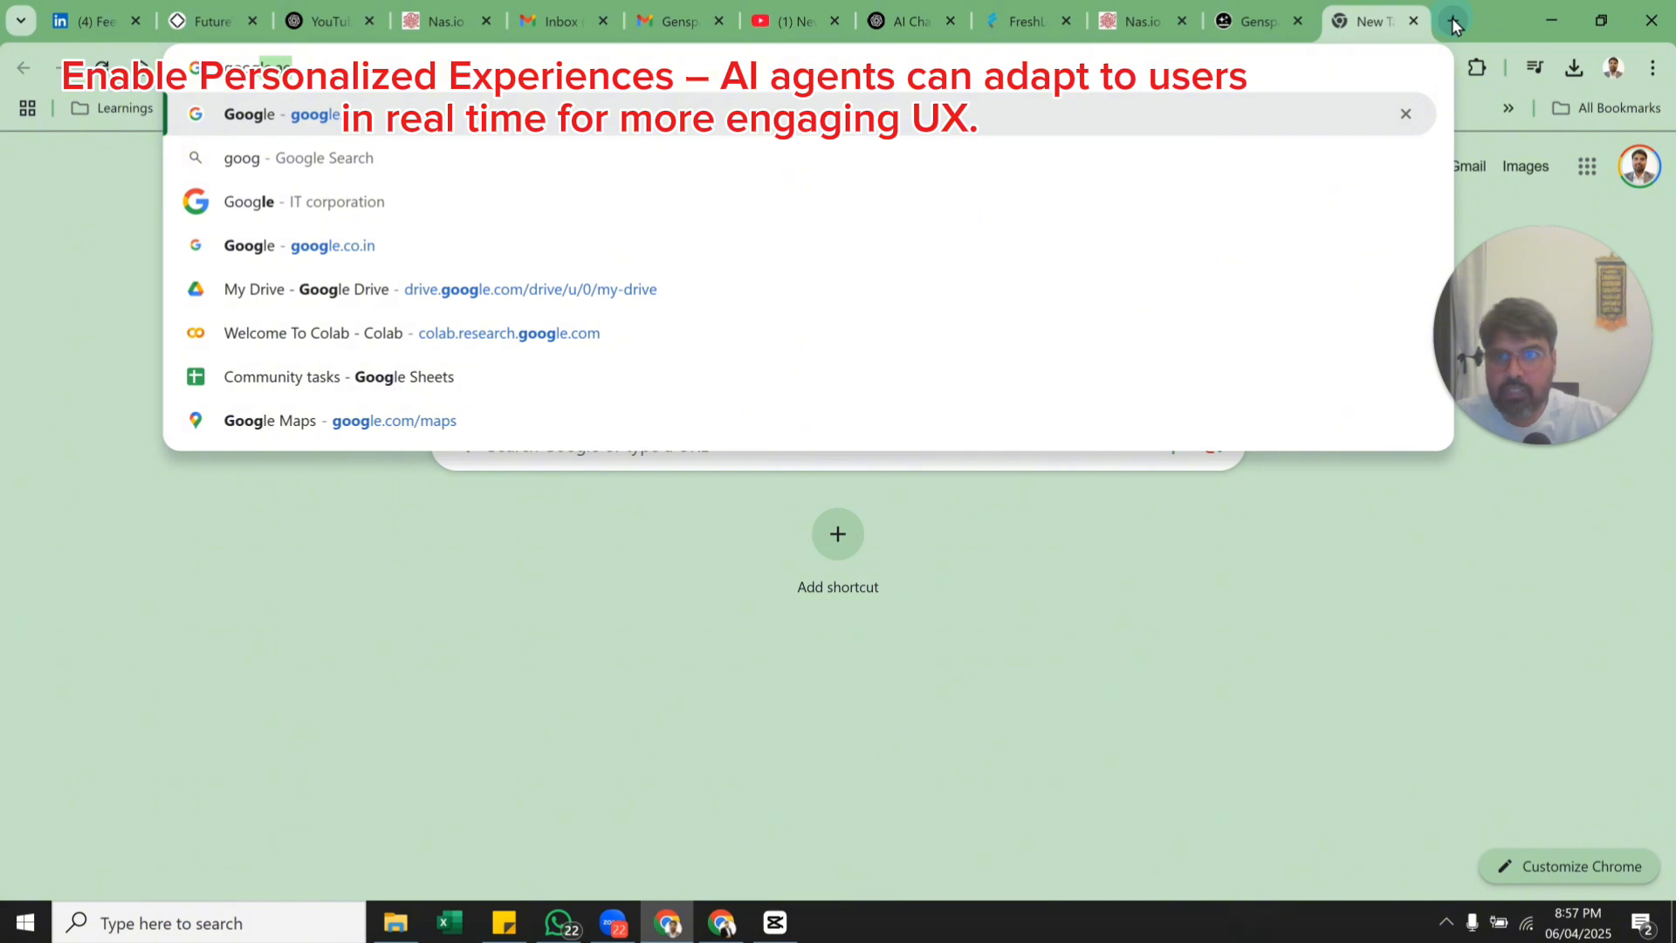
click(940, 378)
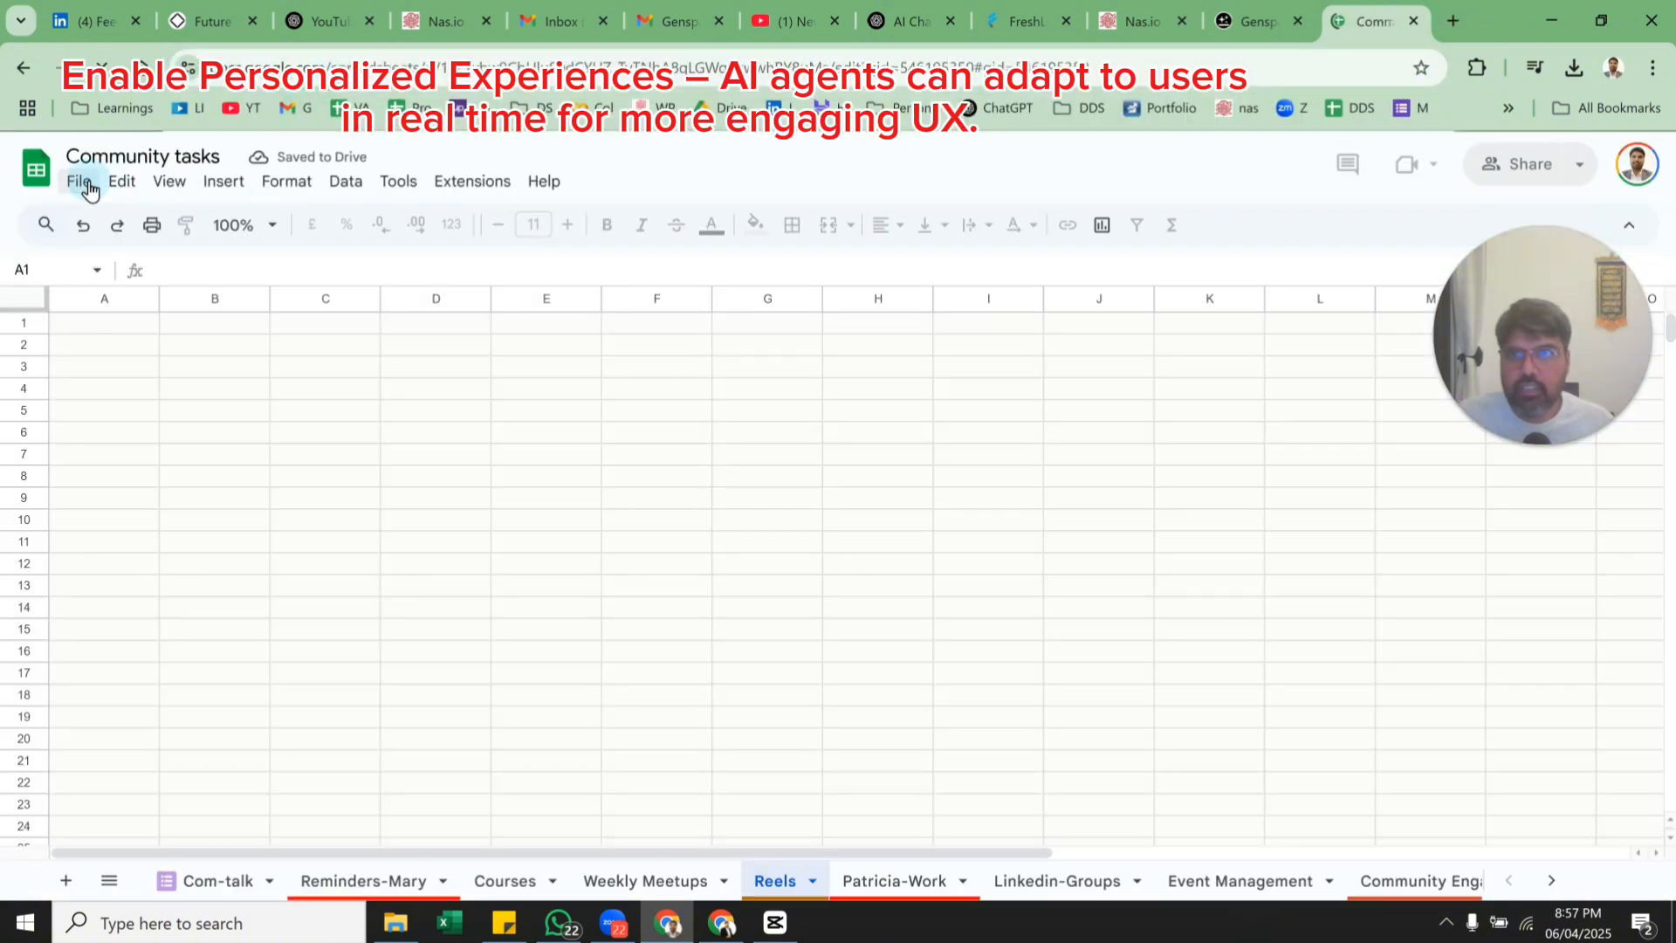
click(88, 188)
click(378, 224)
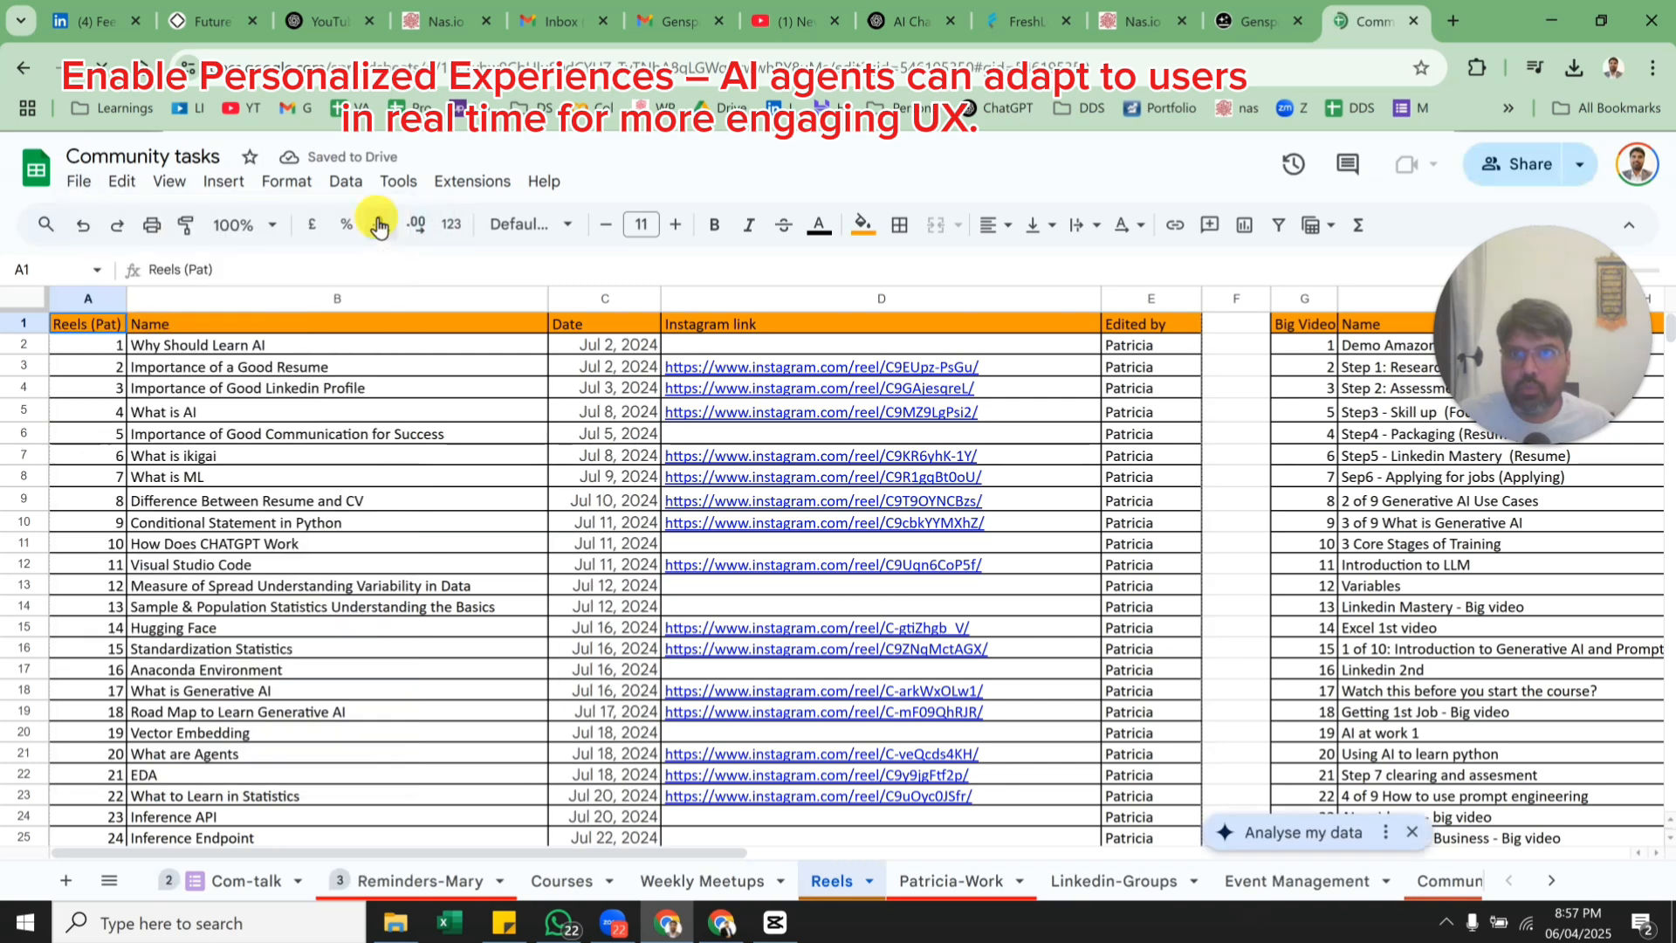
click(79, 180)
mouse_move(382, 222)
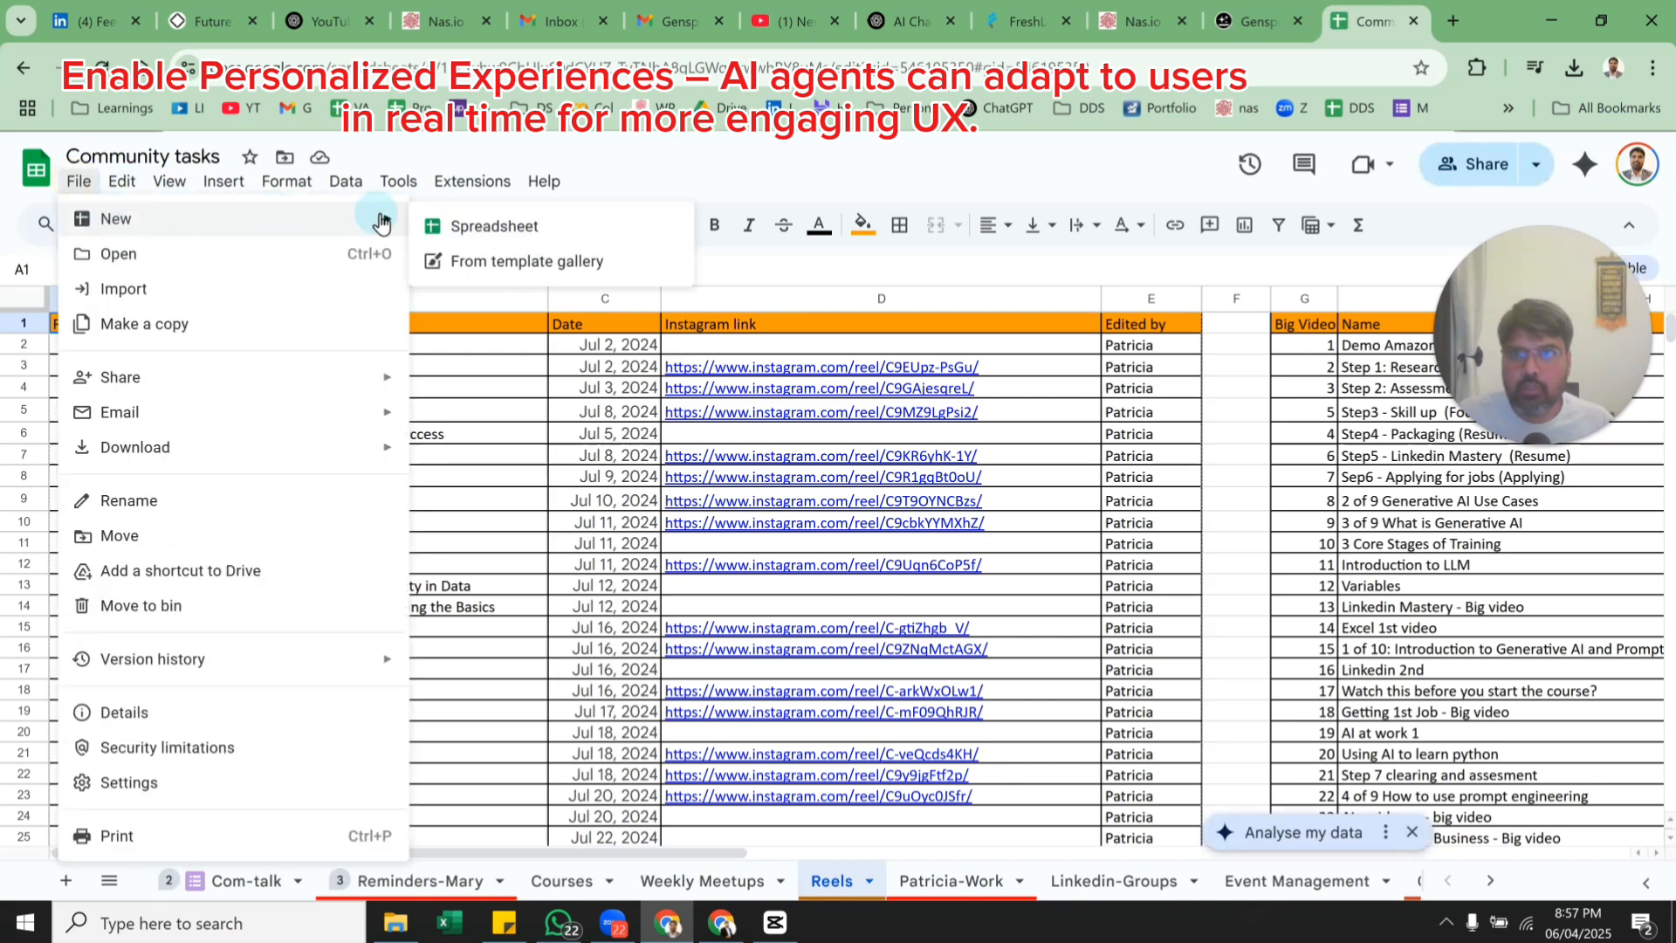
click(486, 229)
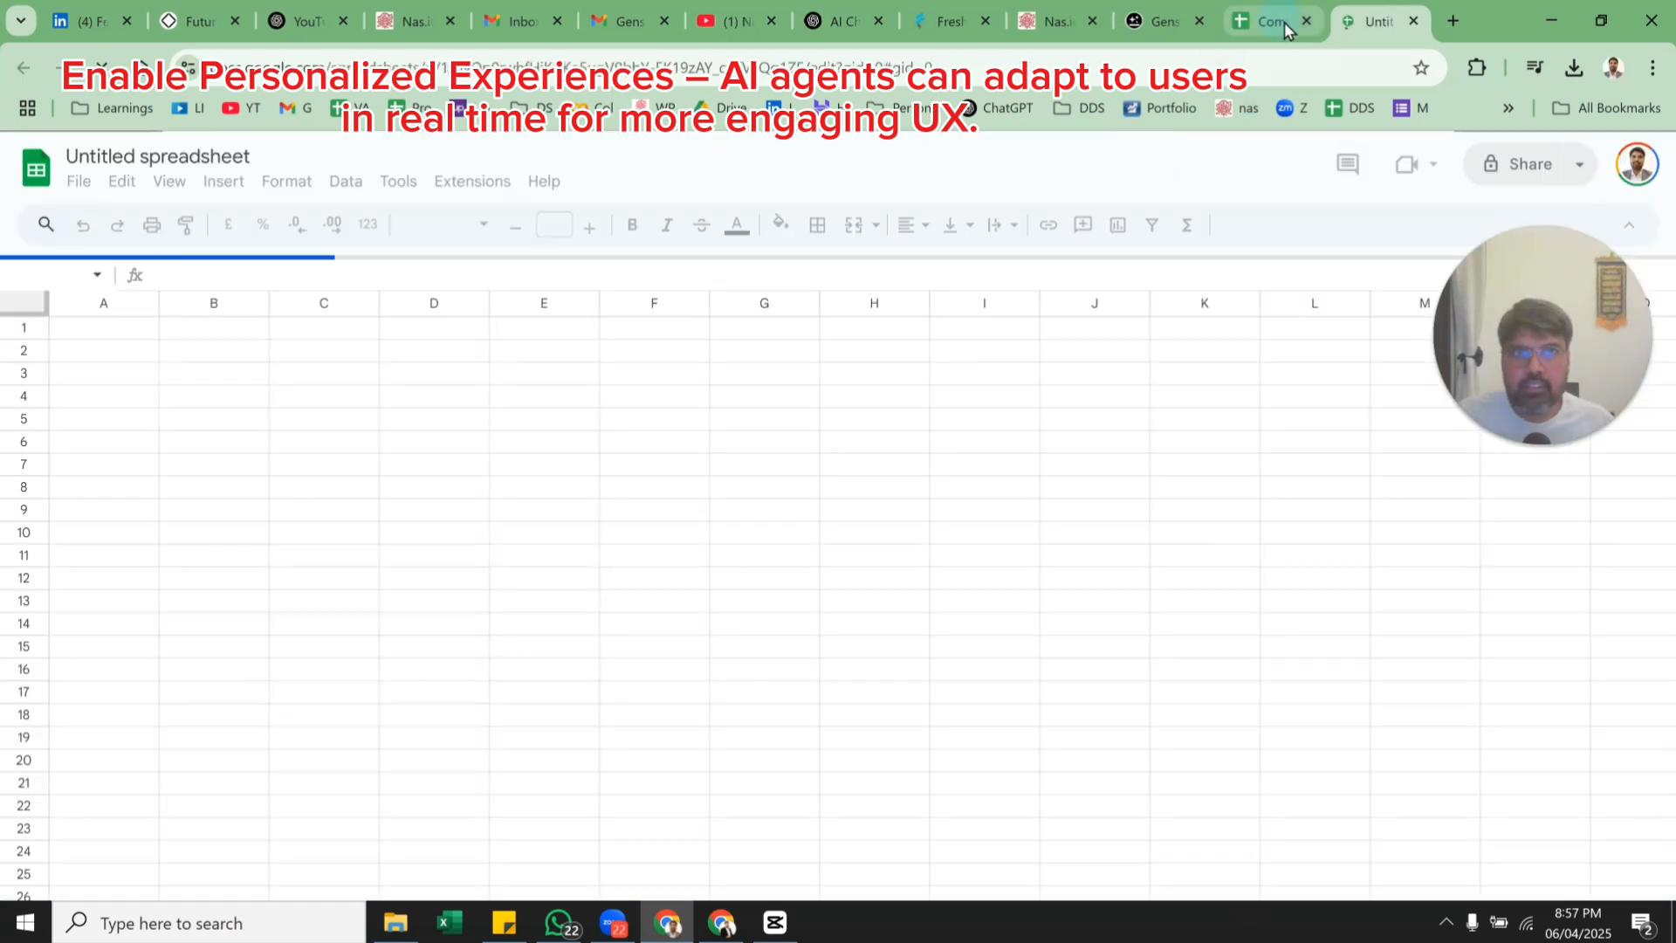
click(1306, 21)
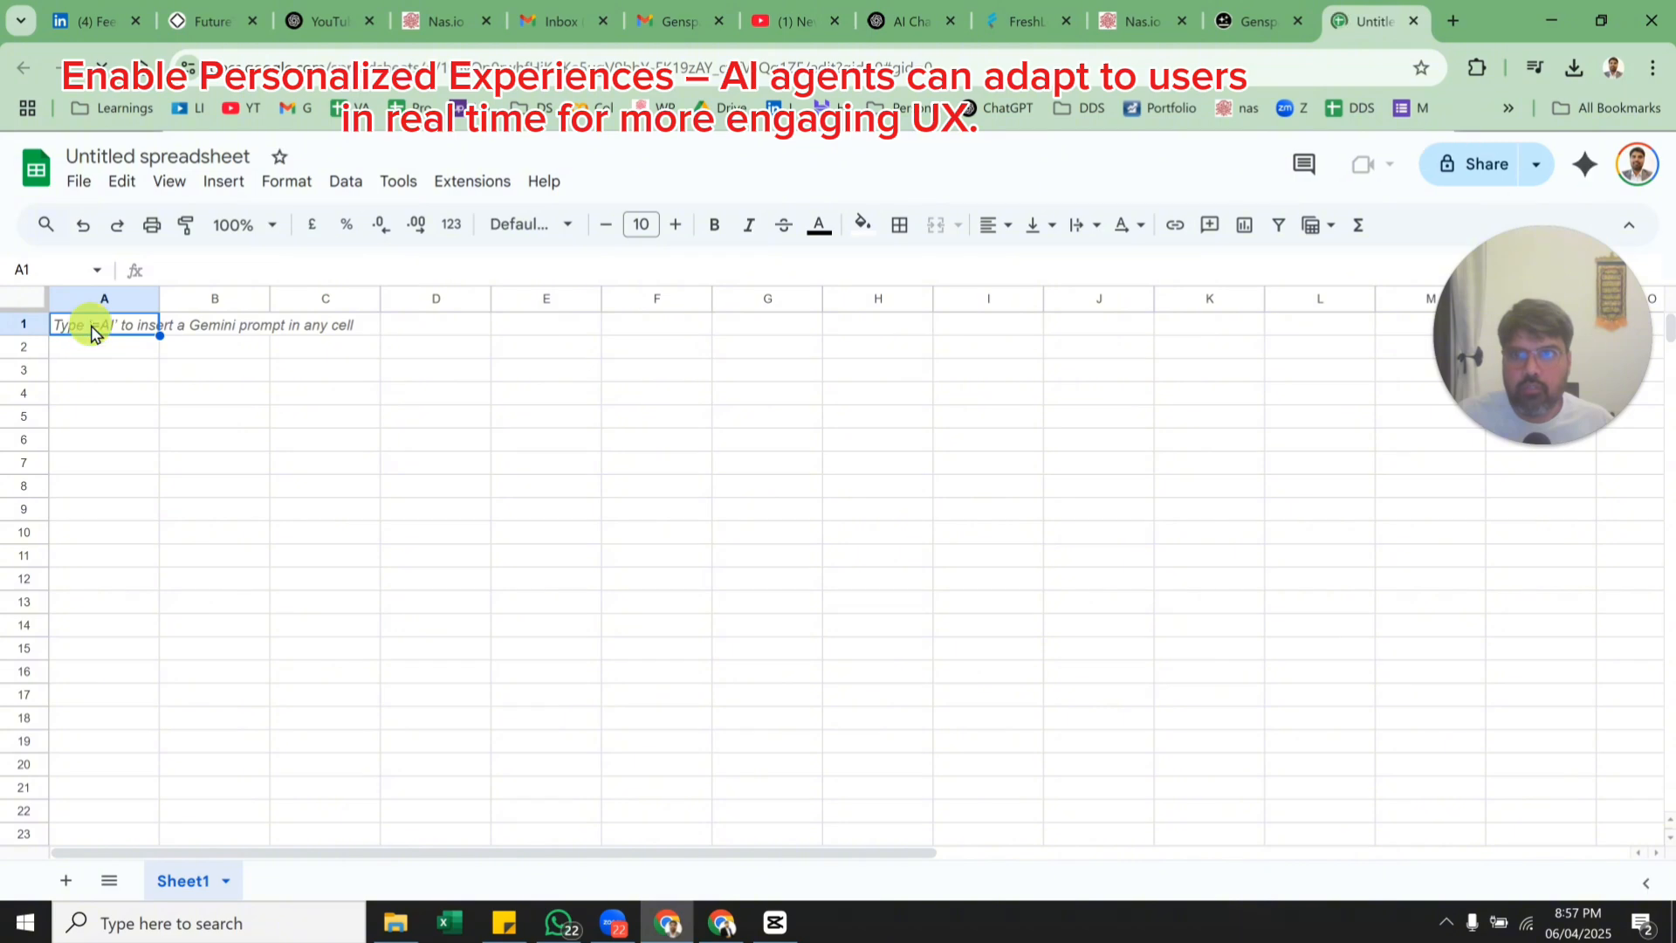
Try pasting the copied directory reply into cell A1 of the blank spreadsheet, and undo the paste.
key(ctrl+v)
click(58, 410)
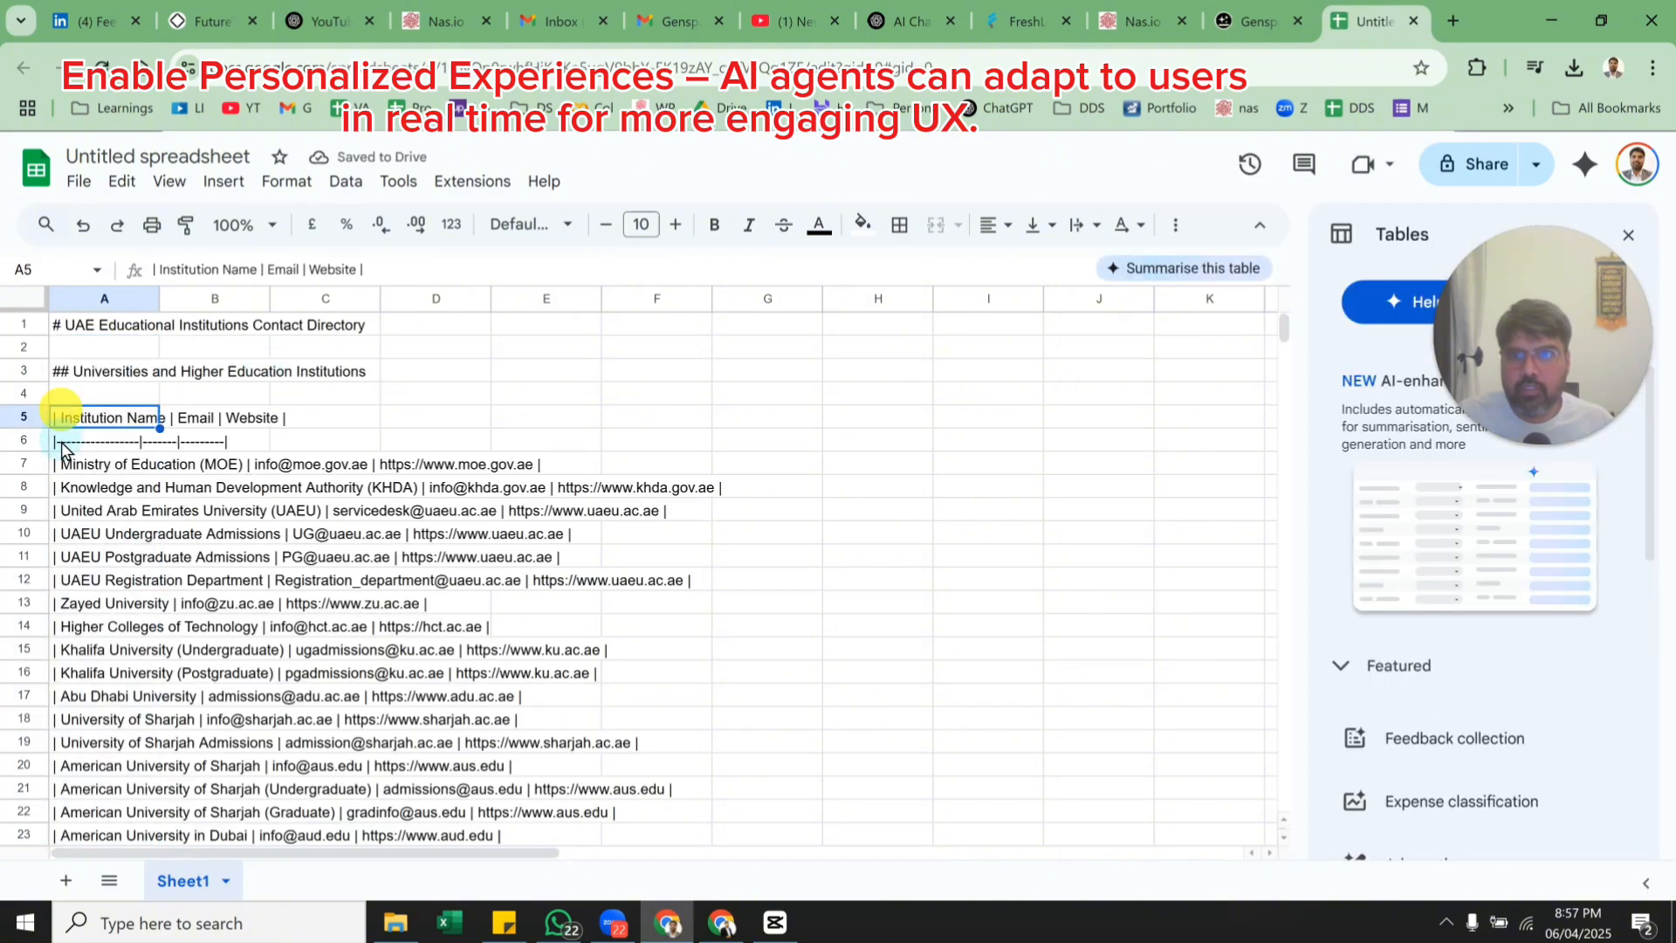
key(ctrl+z)
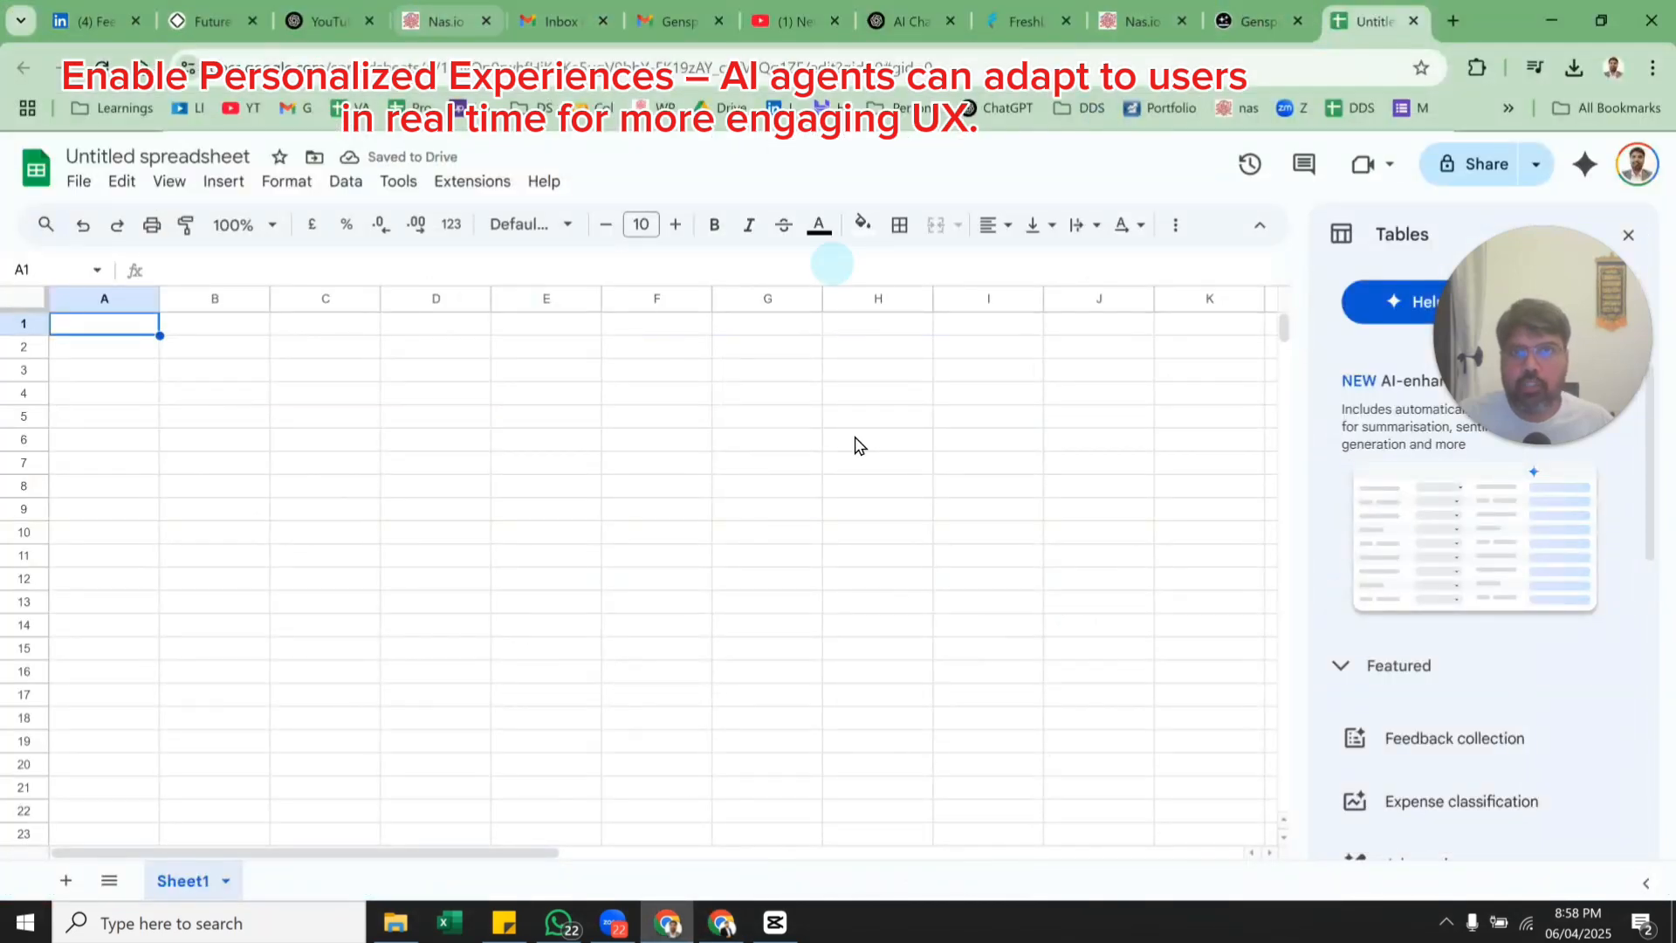
click(679, 919)
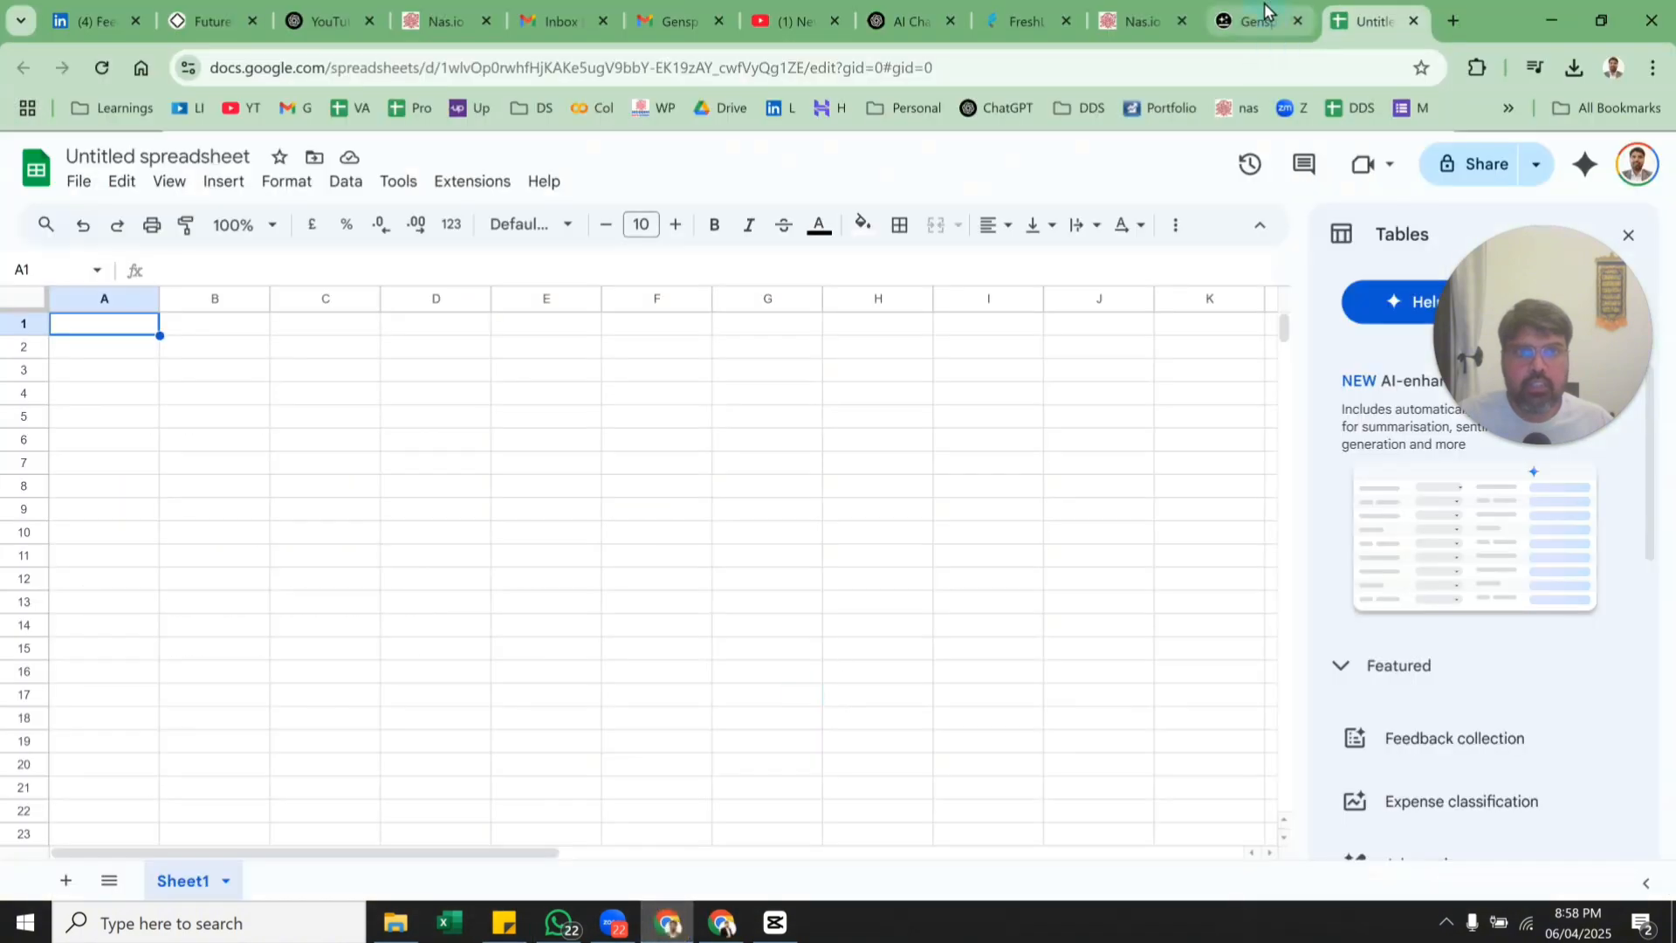
Switch back to the Genspark conversation and send the request "download this in excel".
click(1275, 21)
scroll(786, 522, up, 10)
scroll(1190, 572, down, 10)
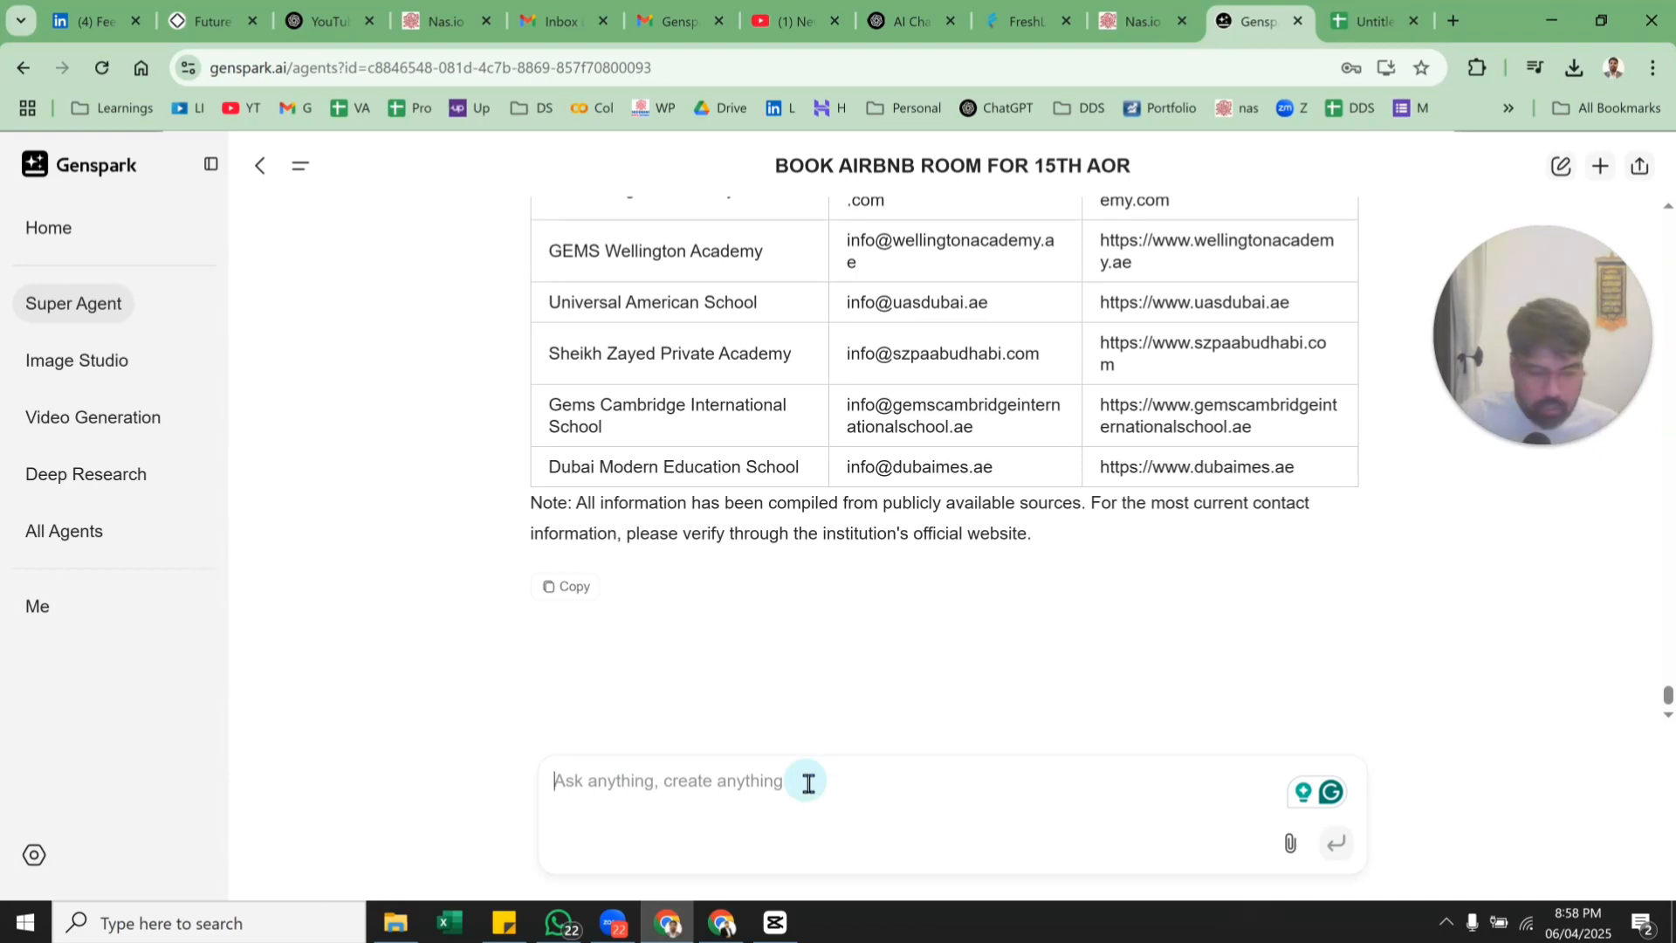
text(download this in excel)
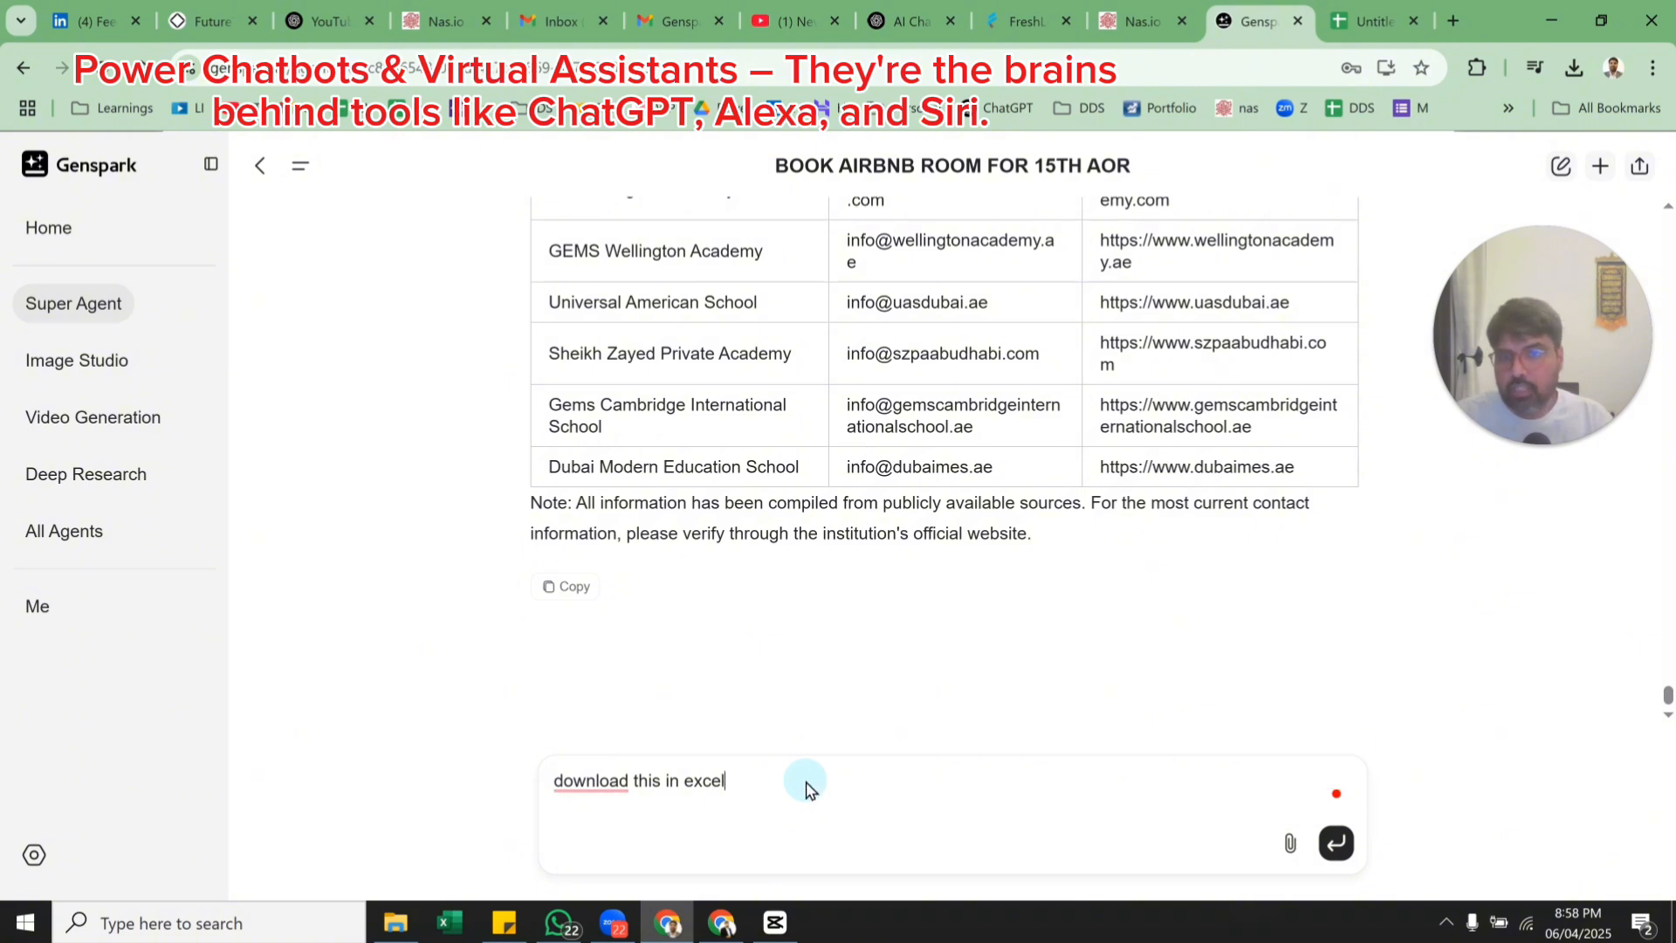
key(Return)
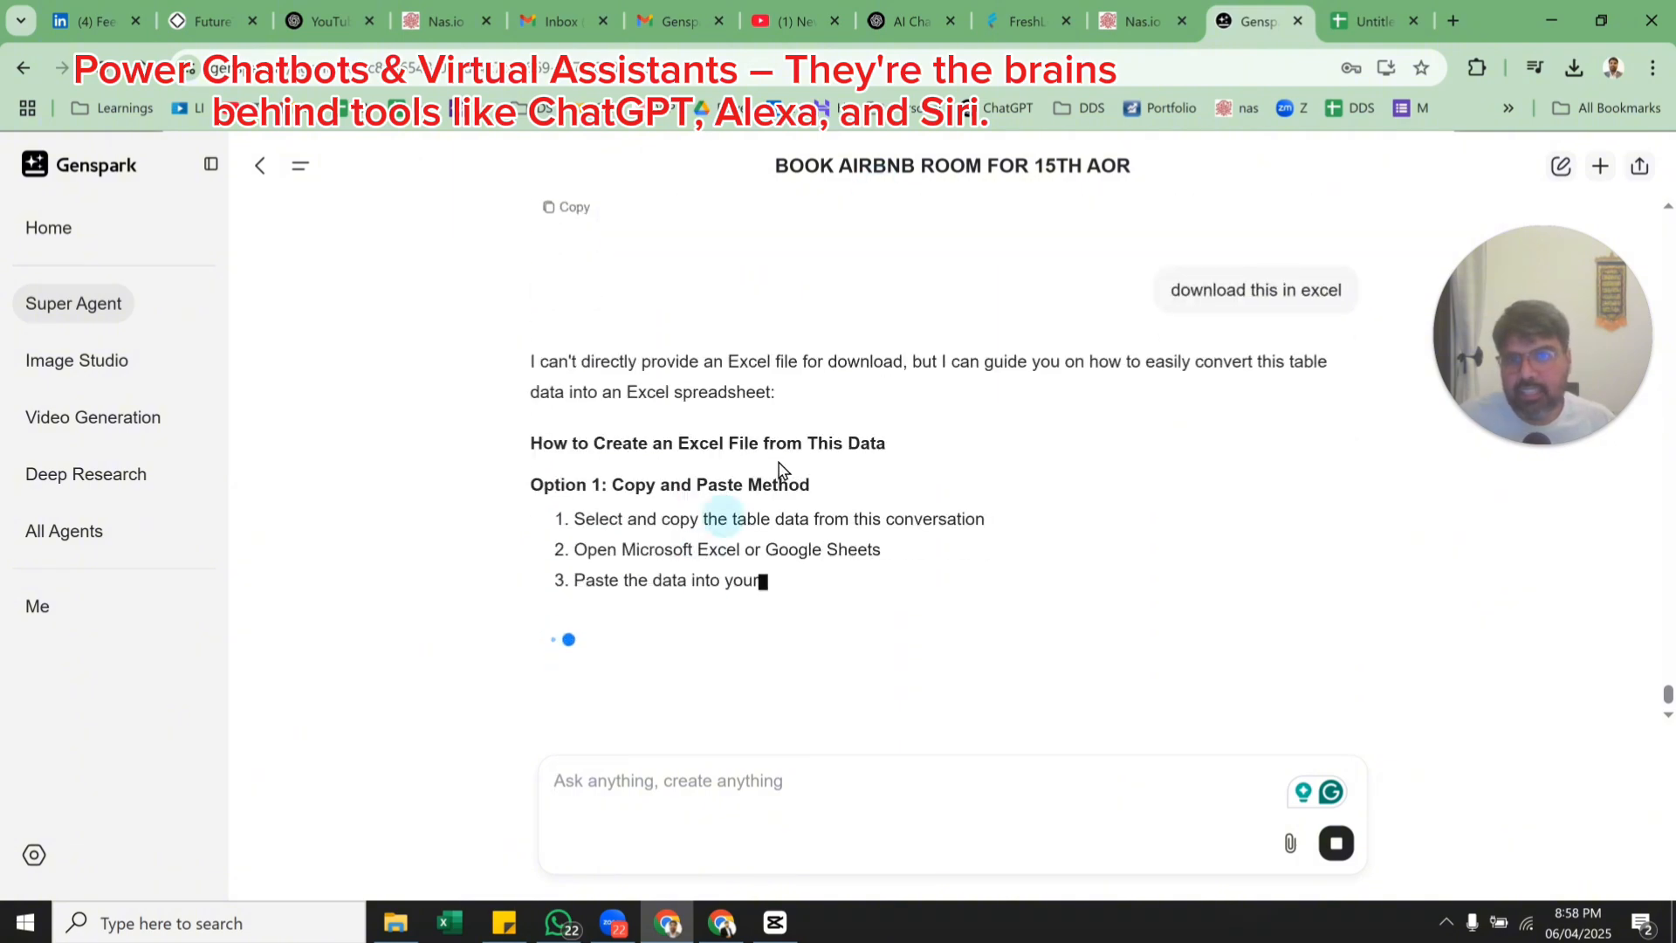
Copy the directory table's rows from the conversation, paste them into the blank Google Sheets spreadsheet at A1, and fit column A to its contents.
scroll(783, 472, up, 2)
drag(1309, 278, 535, 475)
key(ctrl+c)
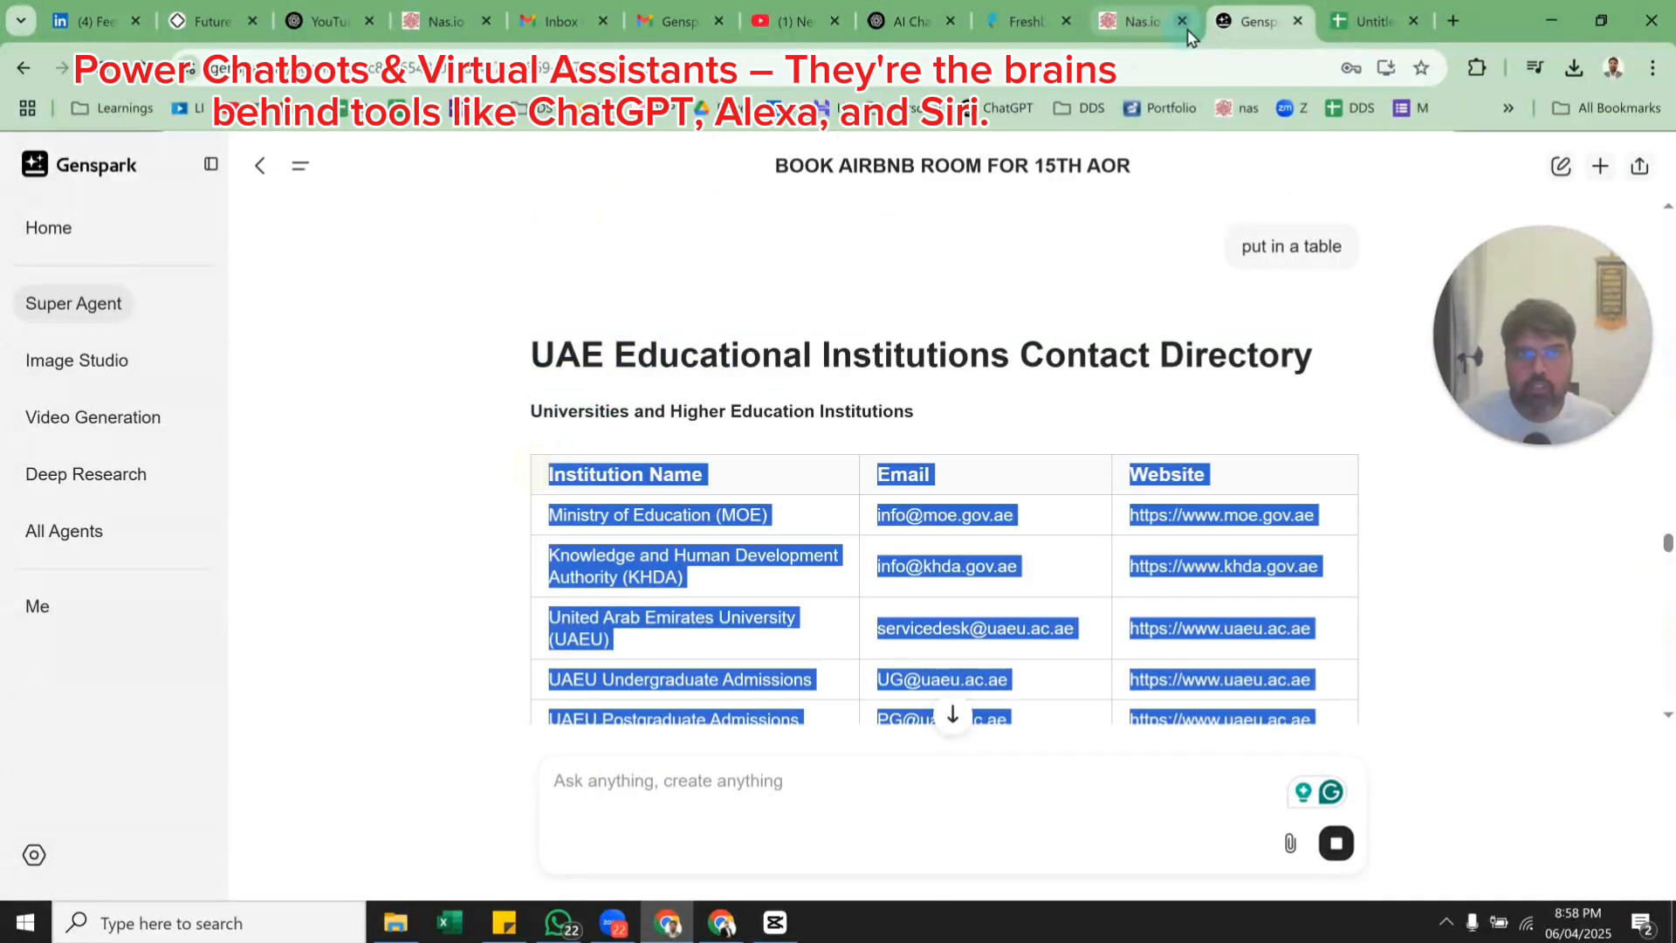
click(1375, 21)
key(ctrl+v)
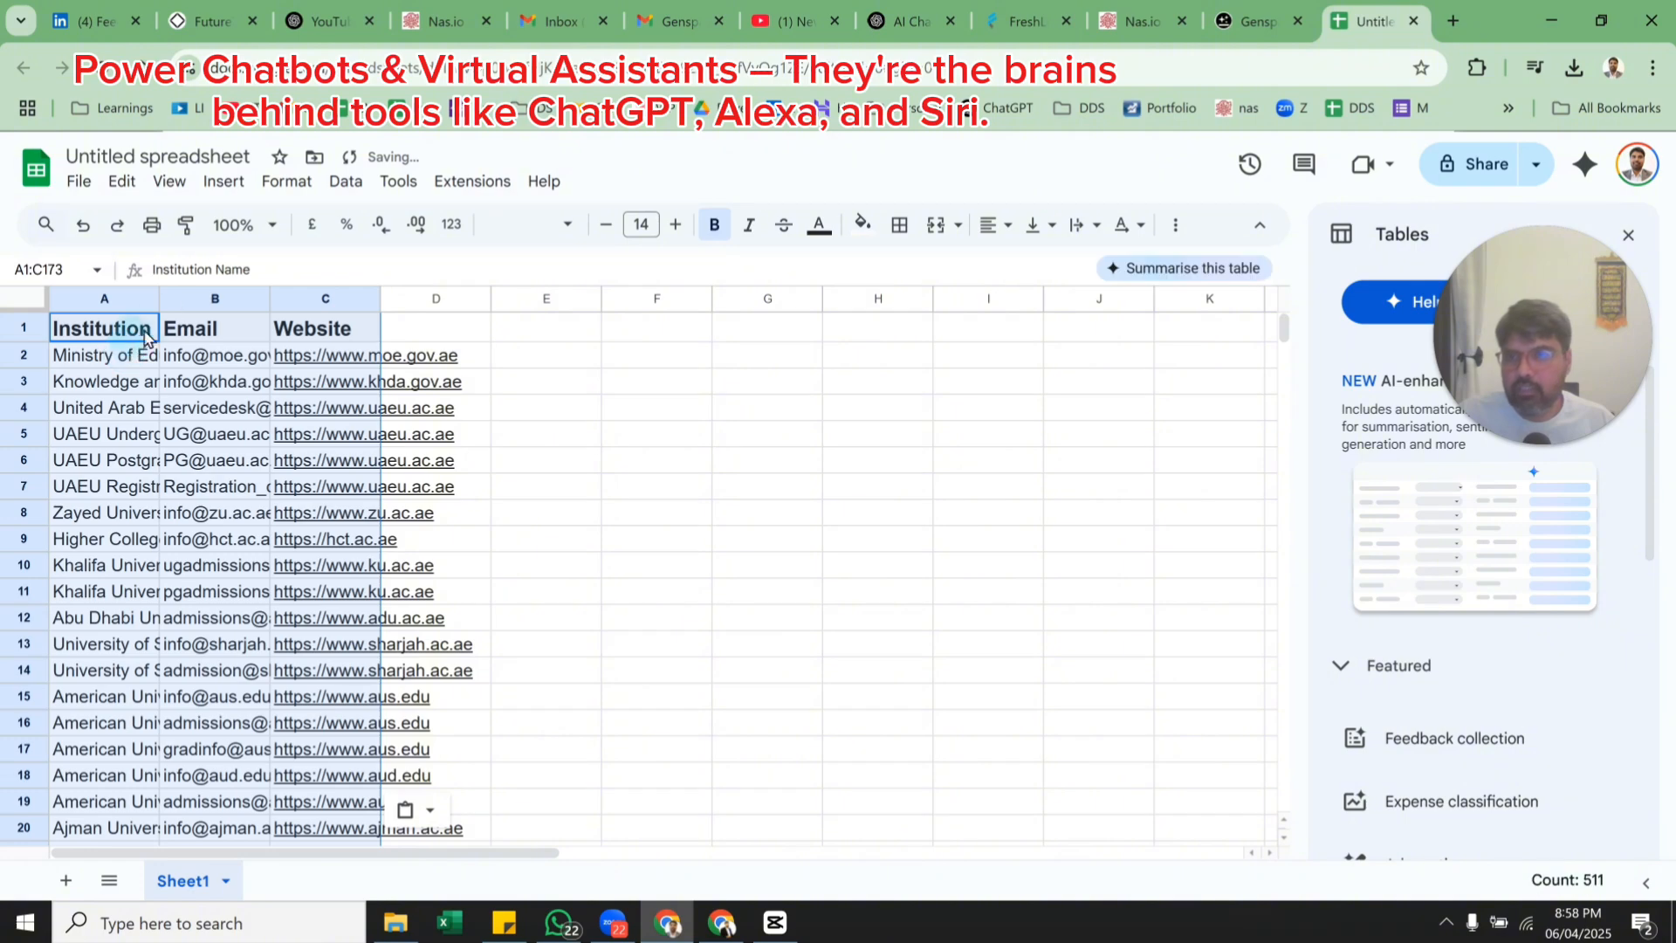
double_click(160, 298)
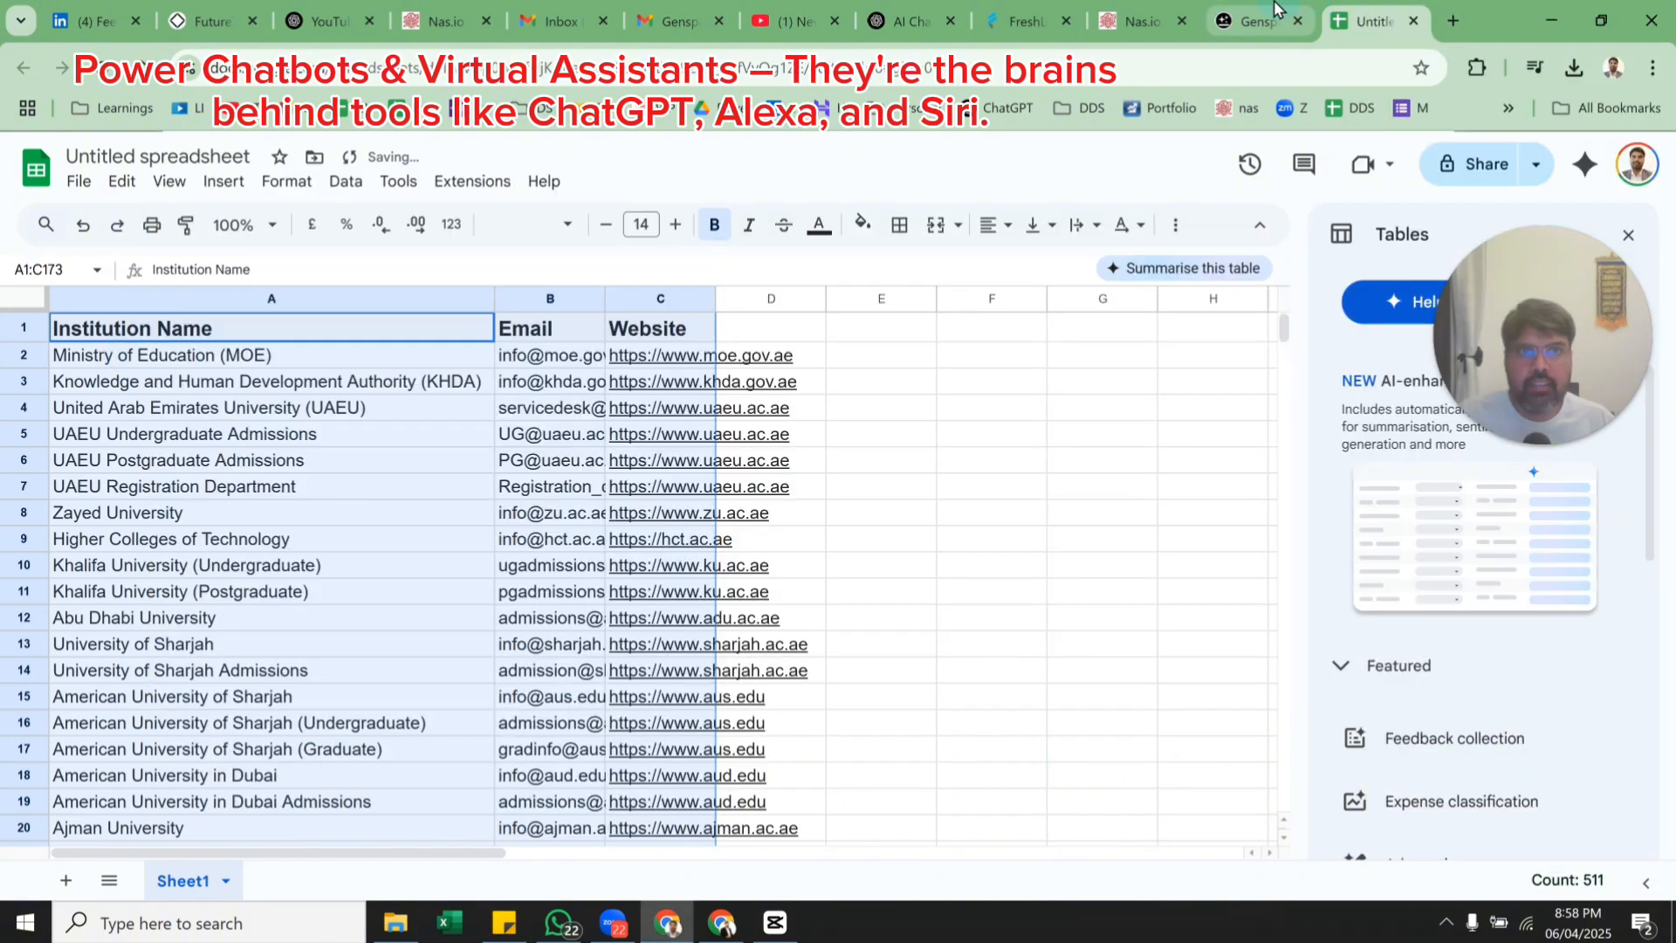
Return to Genspark, draft the follow-up message "comma seperated email for bcc" without sending it, and go to the newest reply.
click(1275, 10)
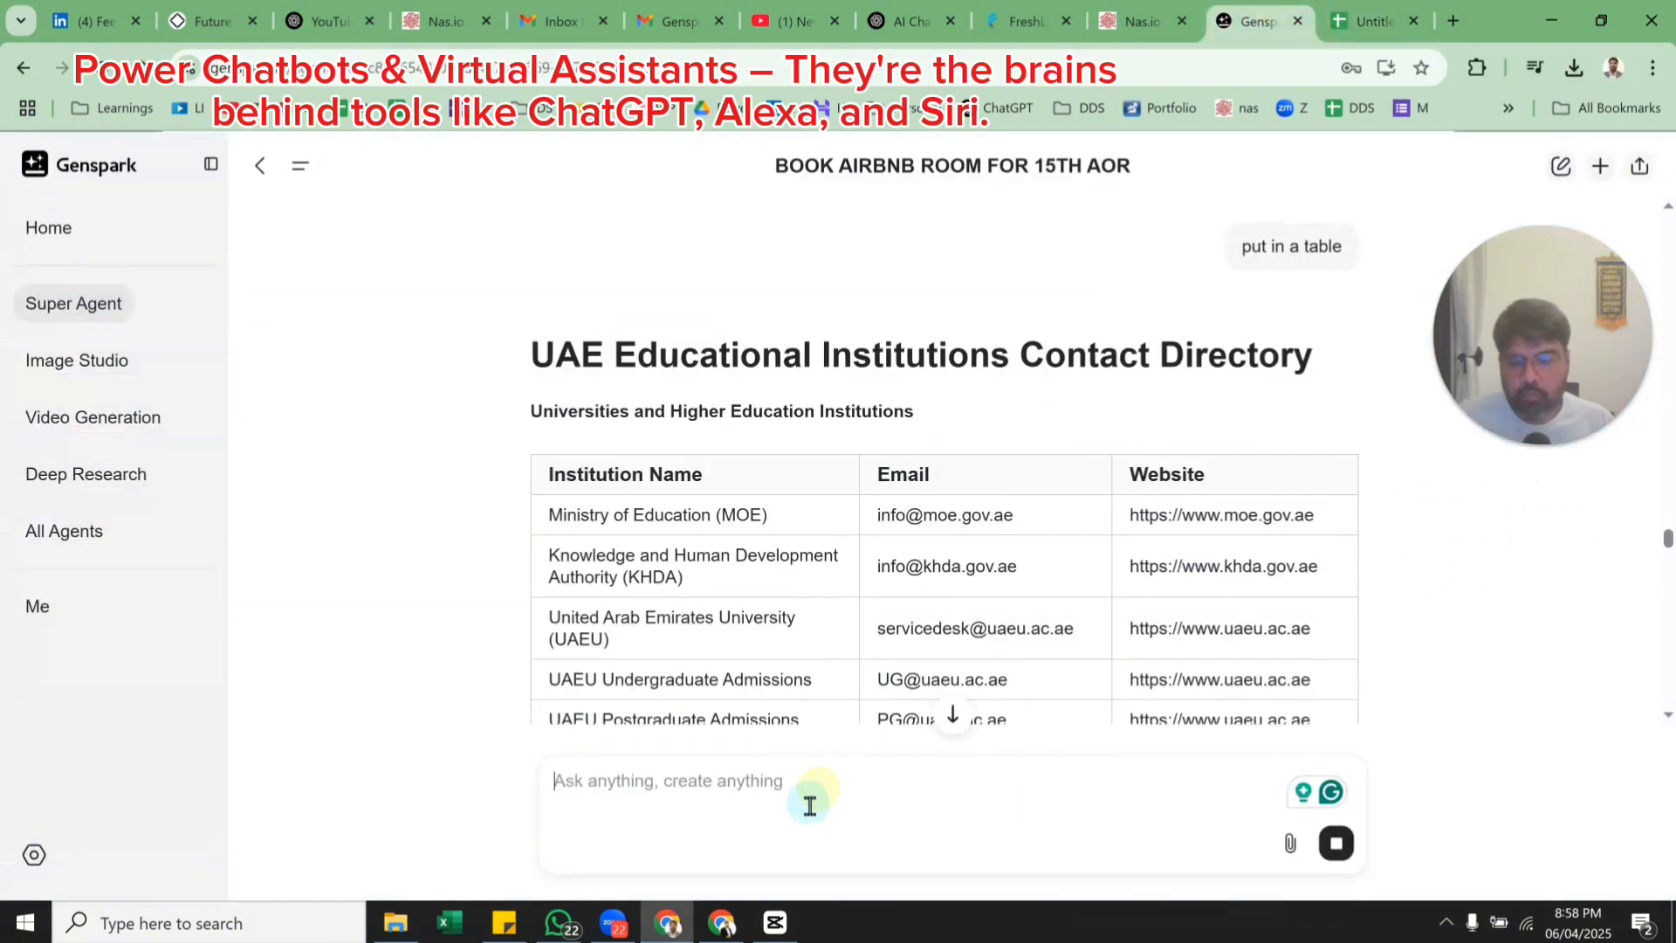
text(comma seperated email for bcc)
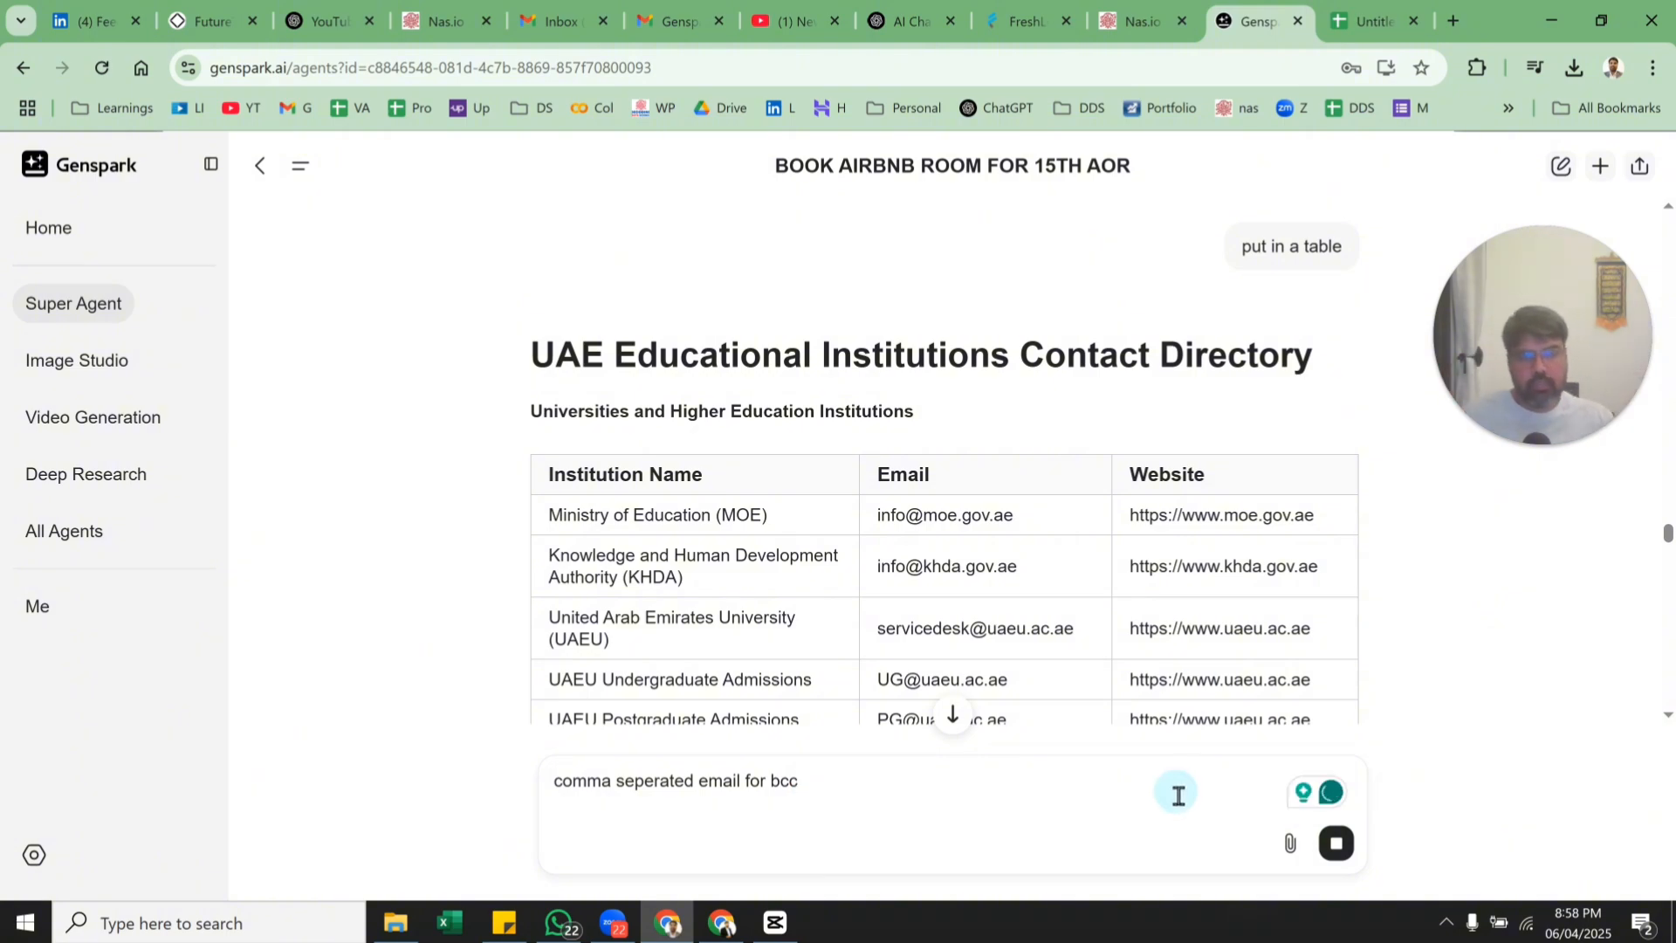
scroll(868, 559, down, 20)
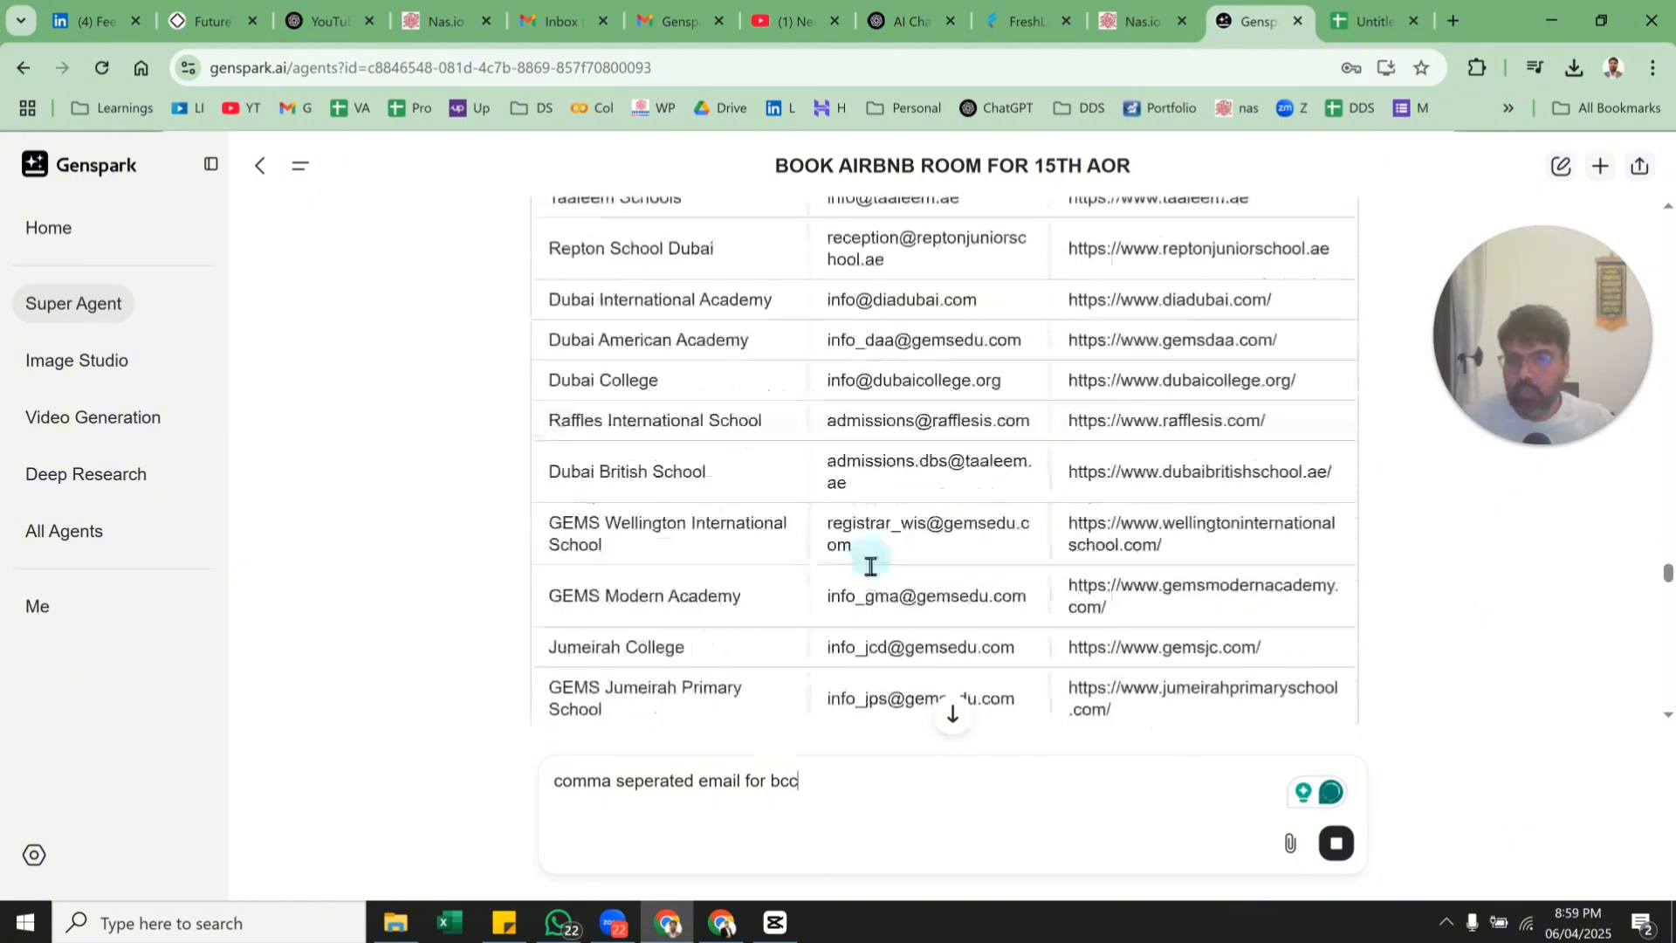
scroll(907, 638, down, 4)
click(949, 713)
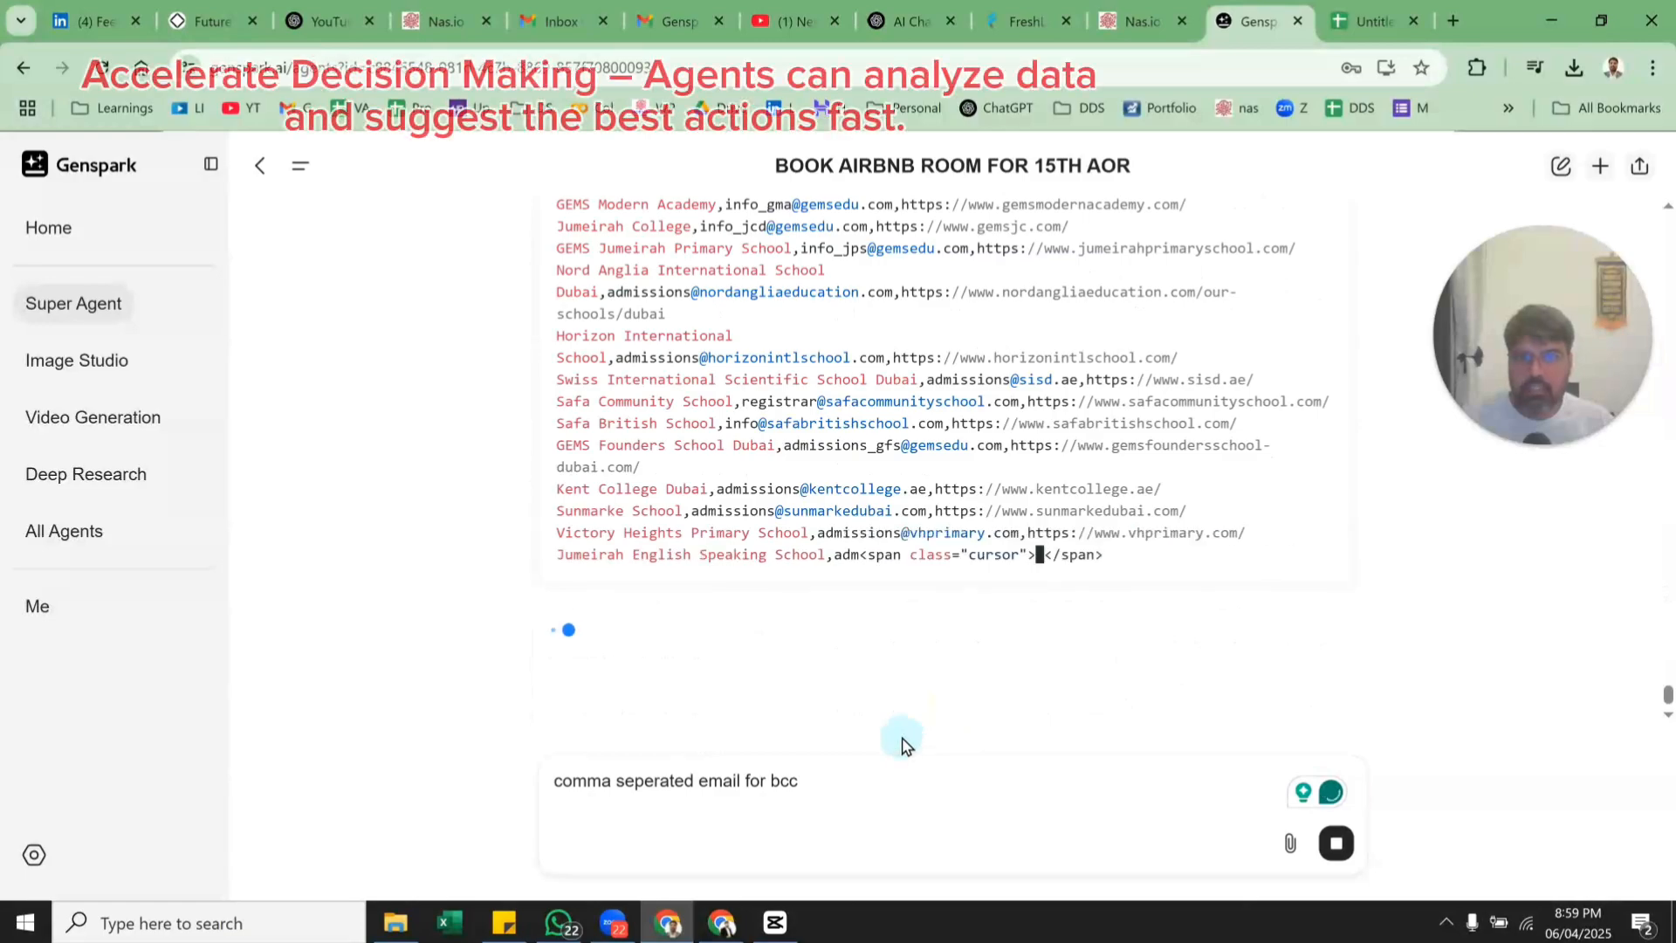
Examine the CSV data and the Option 2 file-creation instructions in the reply to the Excel download request.
scroll(868, 486, up, 15)
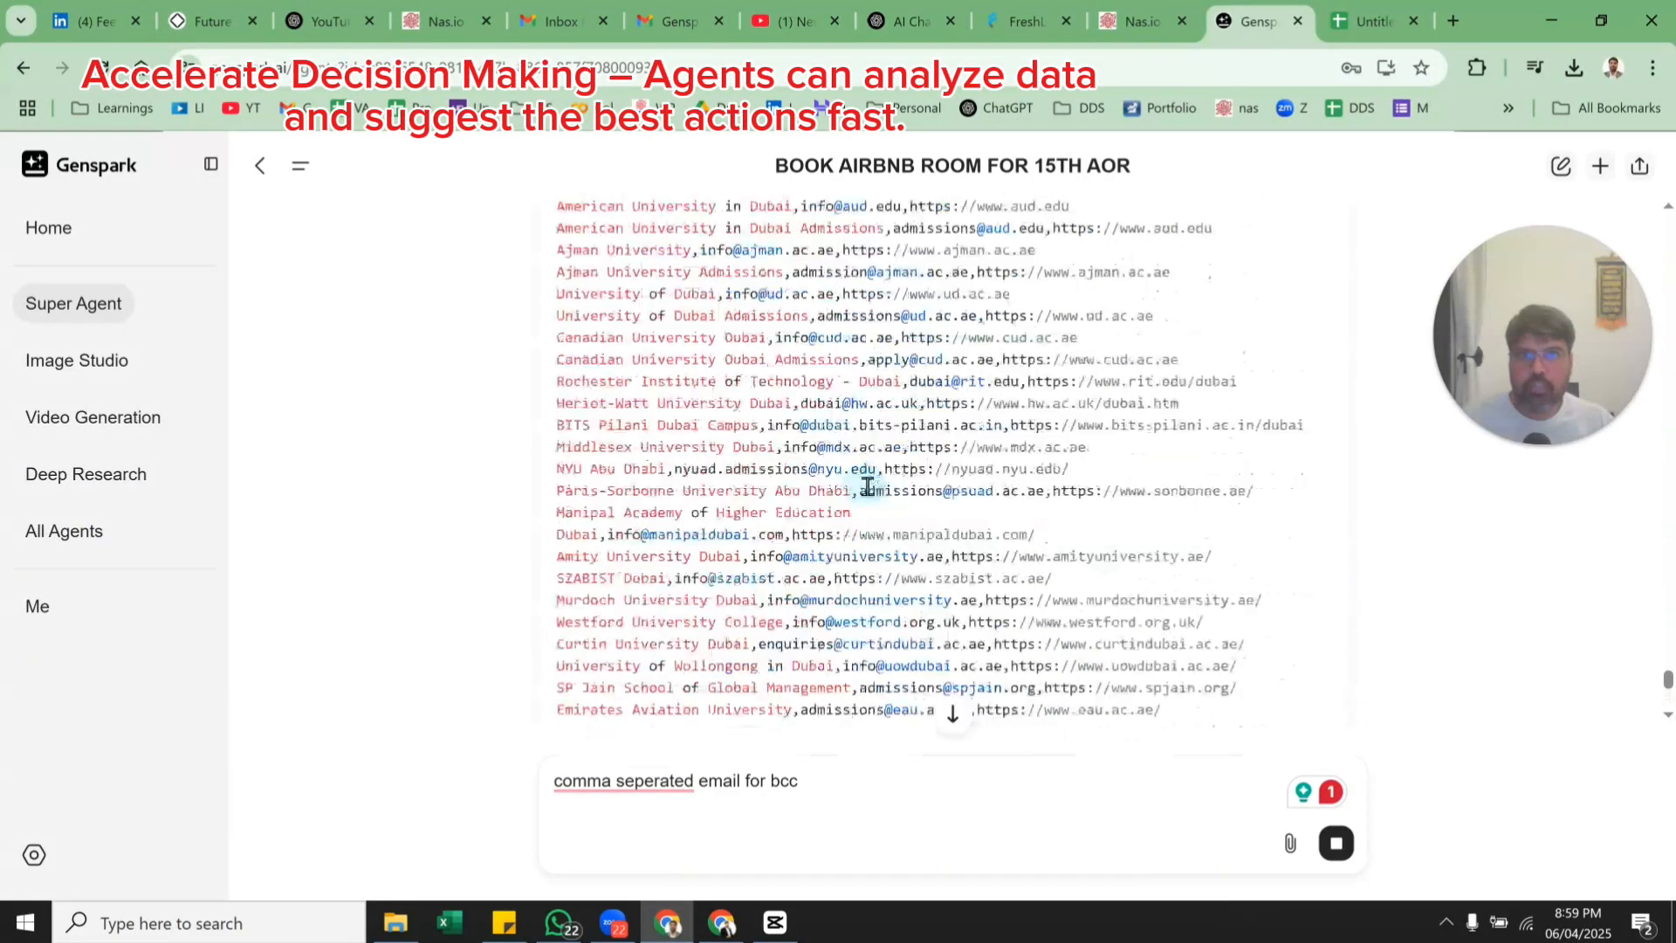
scroll(864, 489, down, 6)
double_click(666, 781)
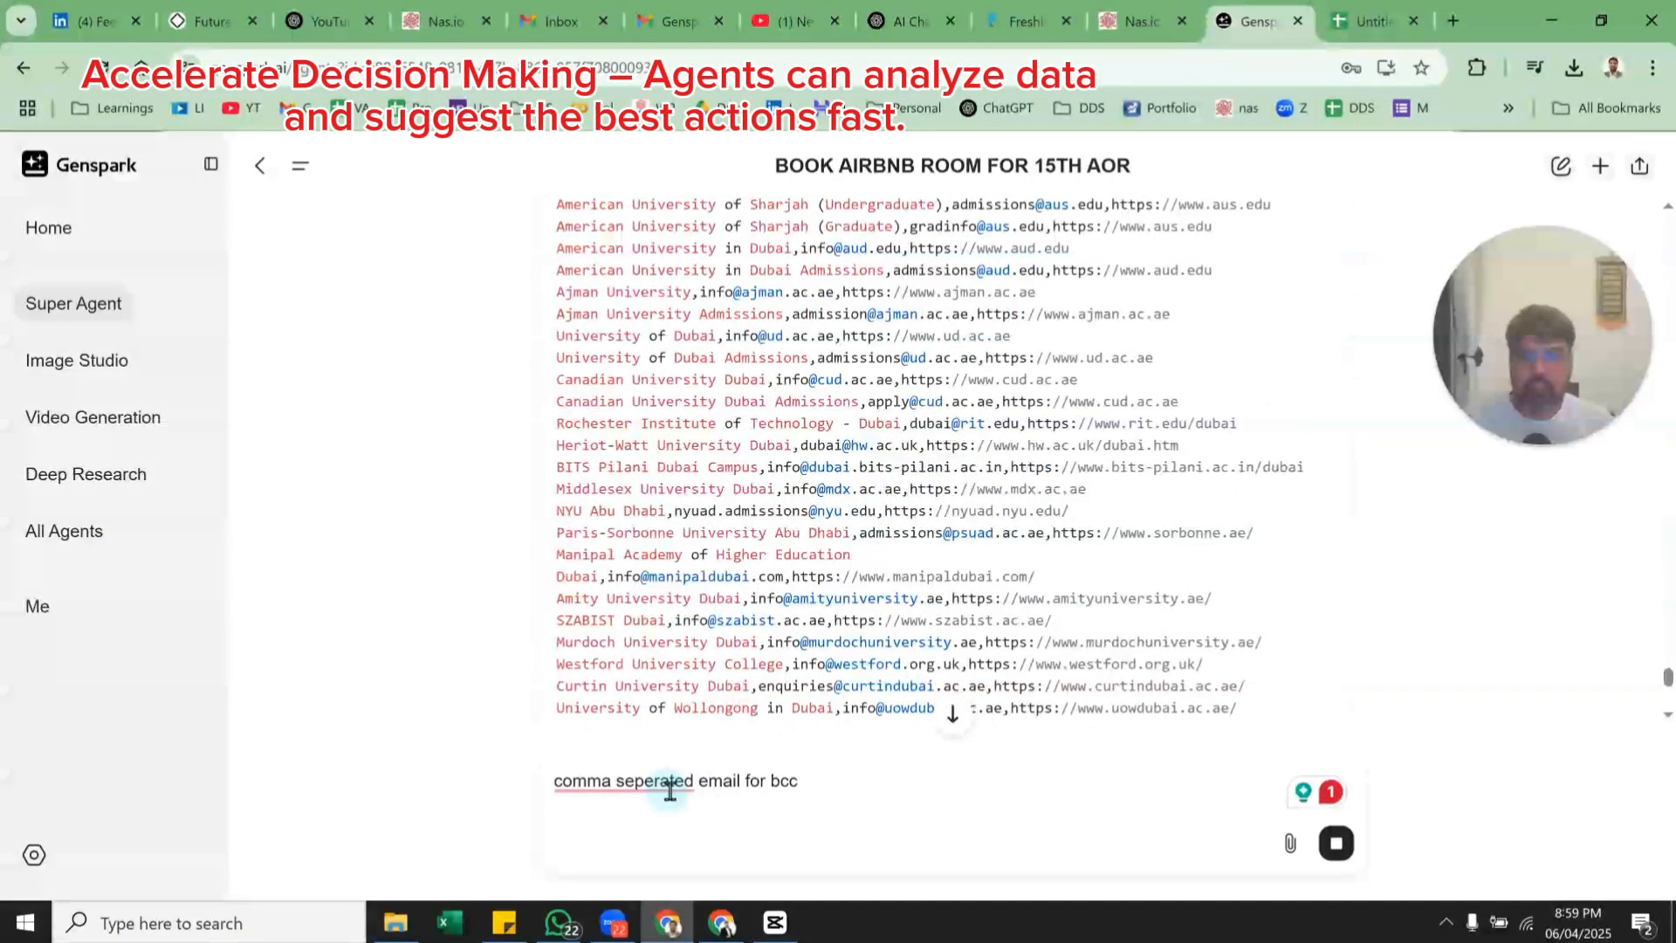
scroll(934, 671, up, 10)
scroll(935, 674, down, 5)
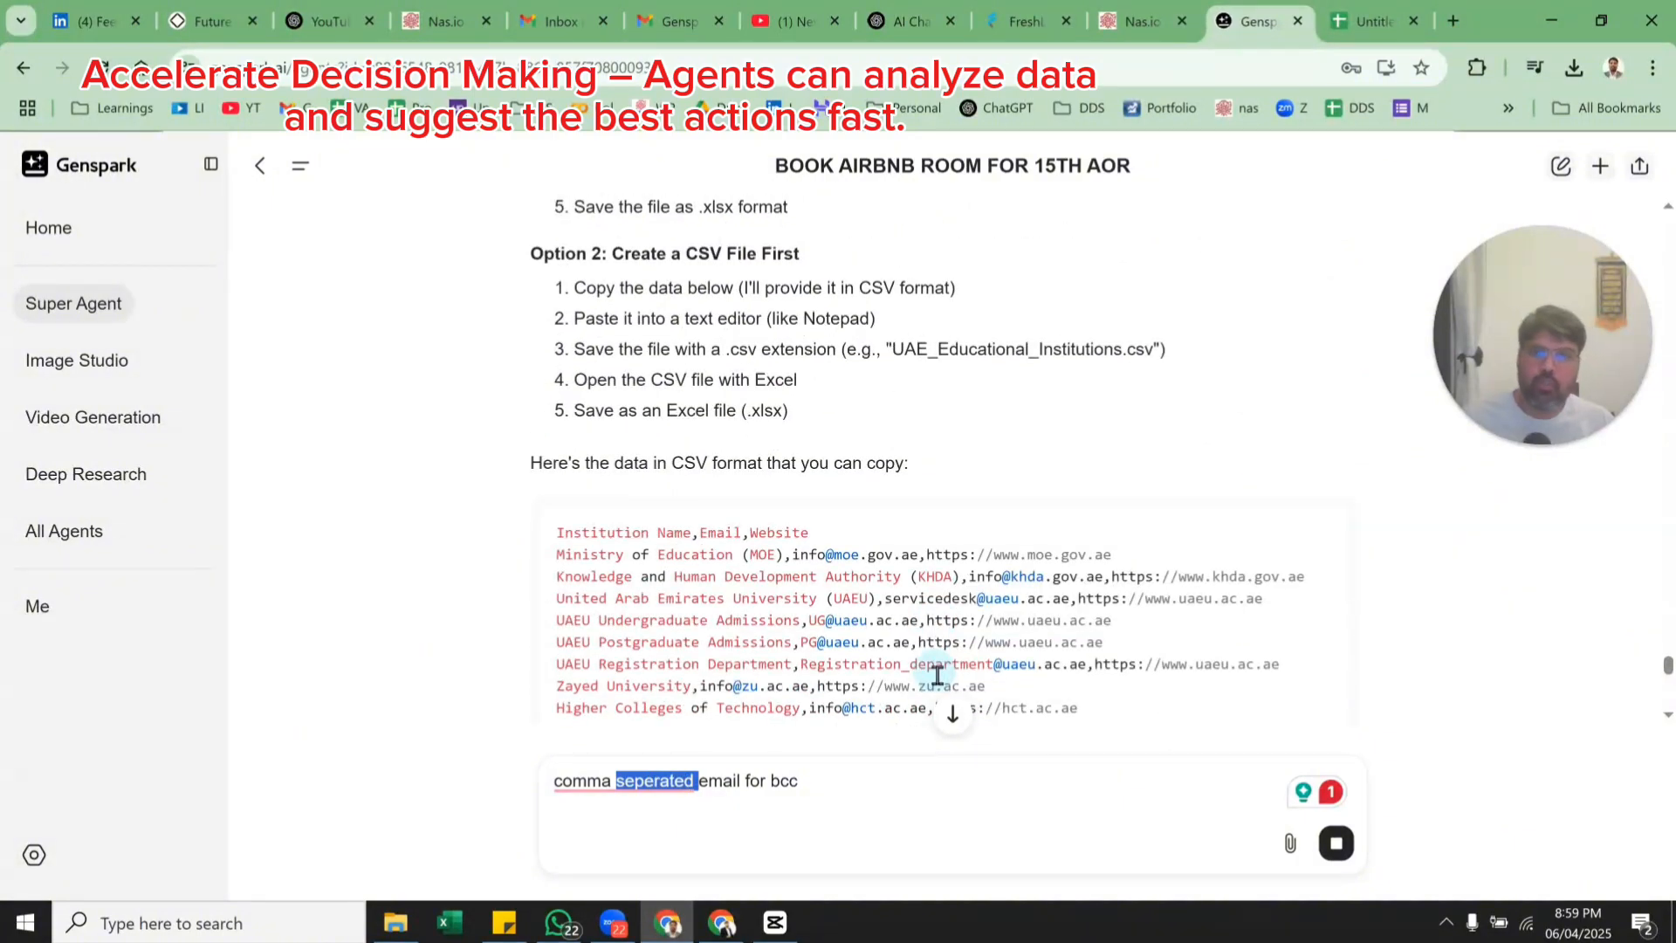
Examine the remaining CSV rows in the reply to the Excel download request, up to the newest entries.
scroll(756, 491, down, 15)
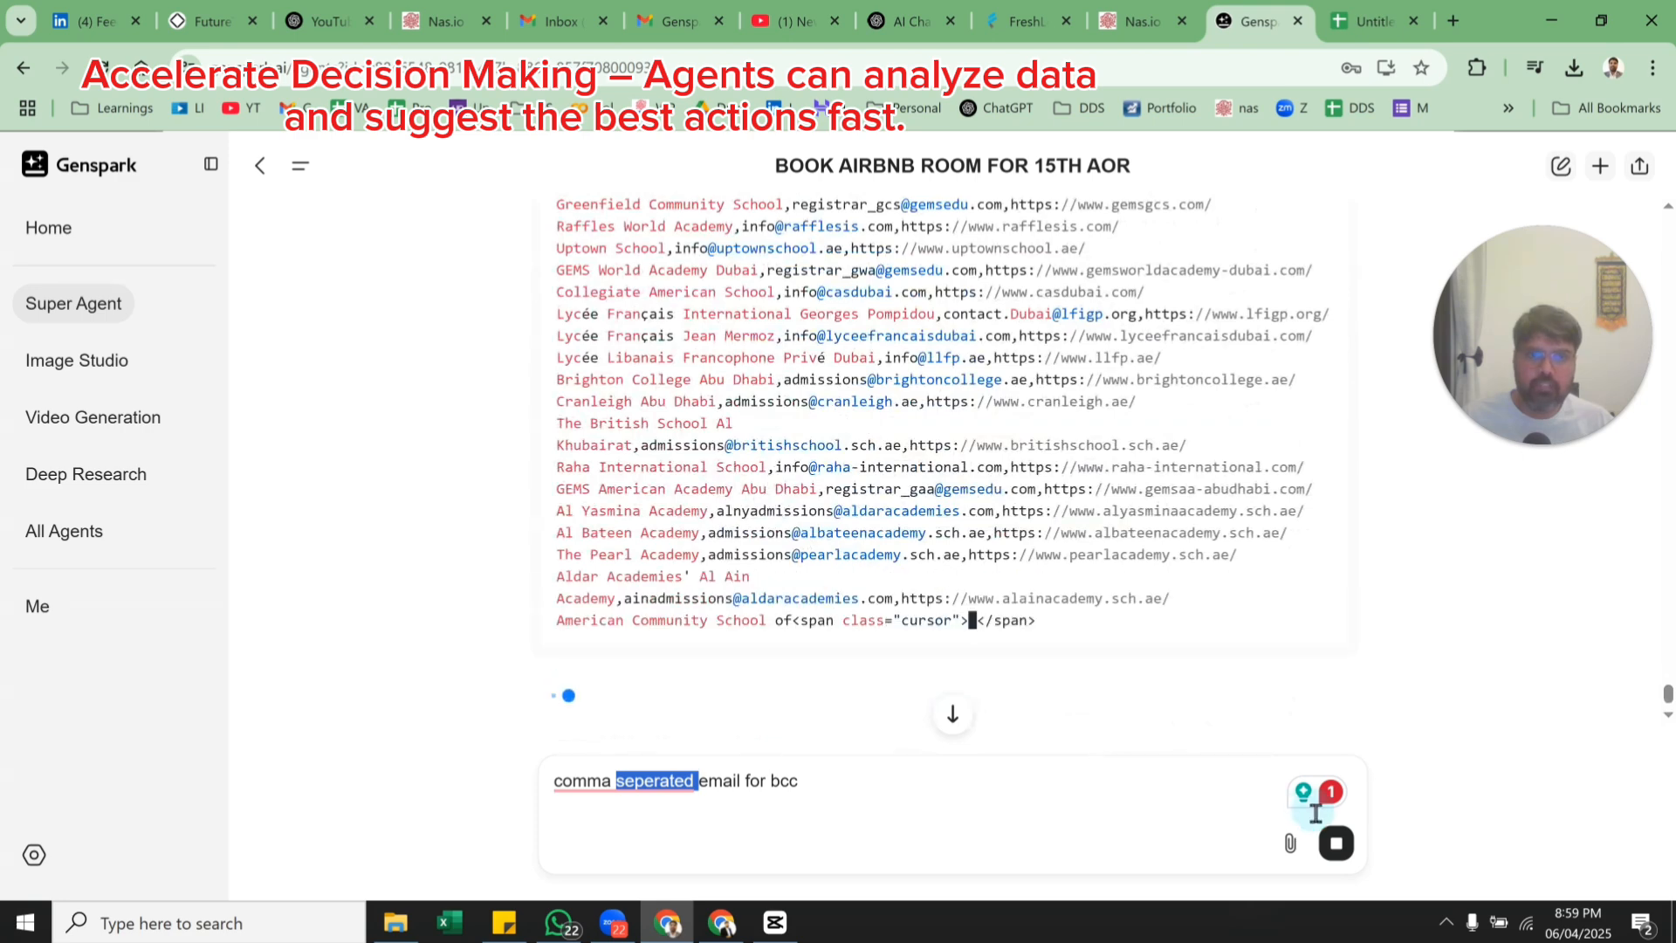
click(778, 782)
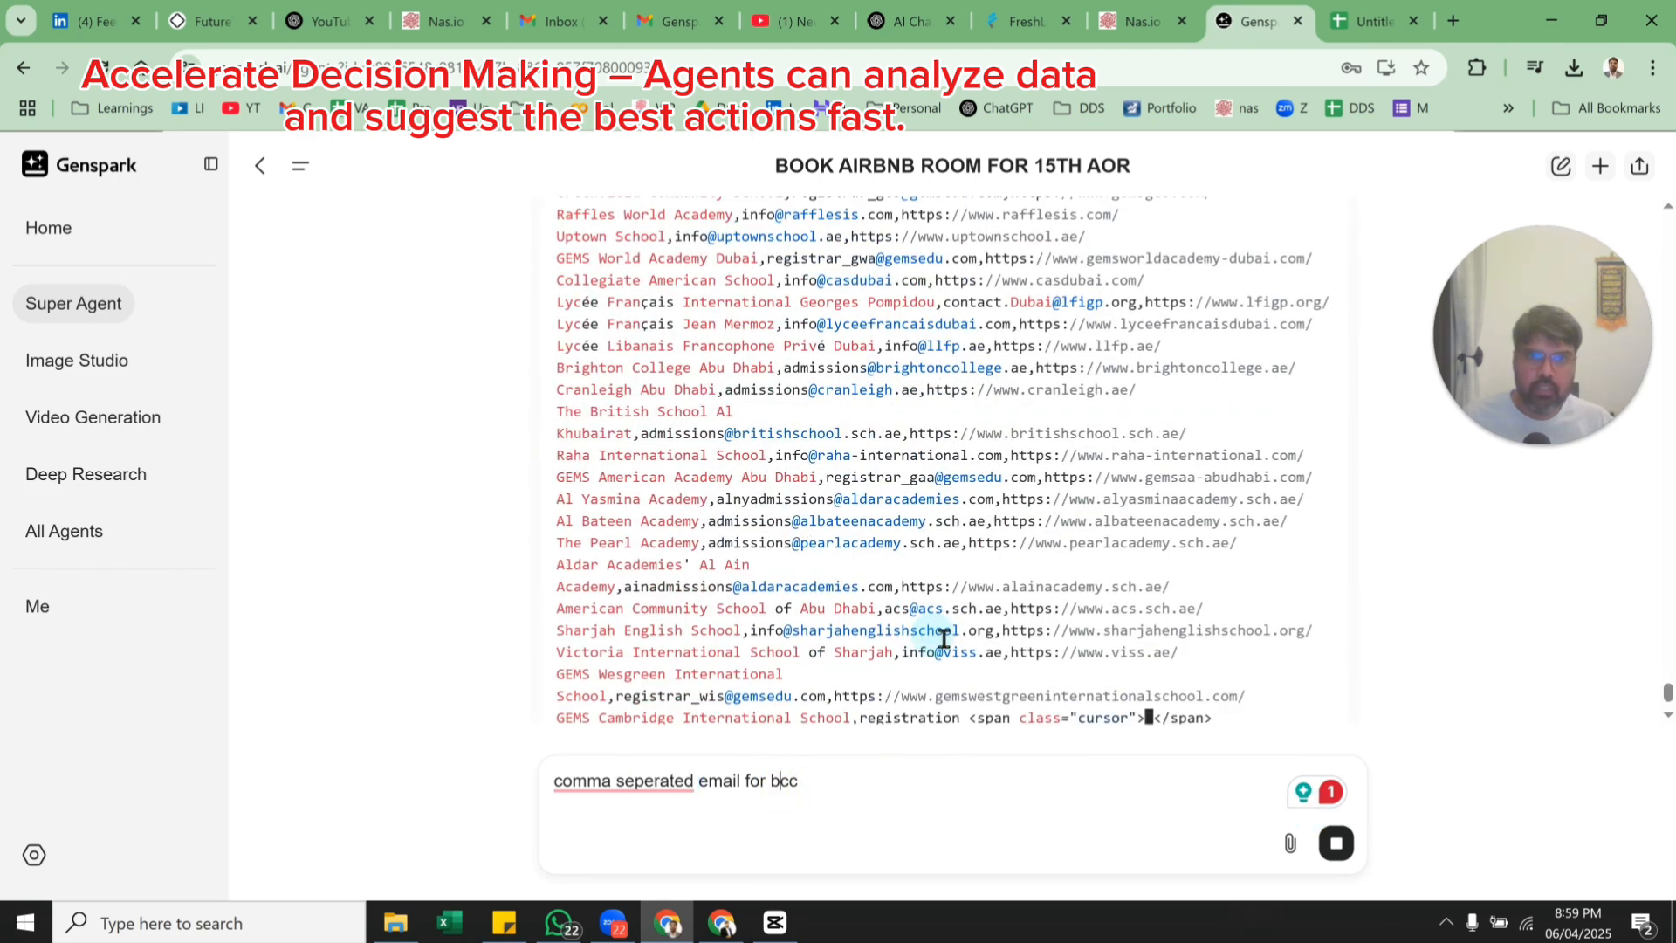
scroll(1075, 550, up, 4)
scroll(1075, 555, down, 5)
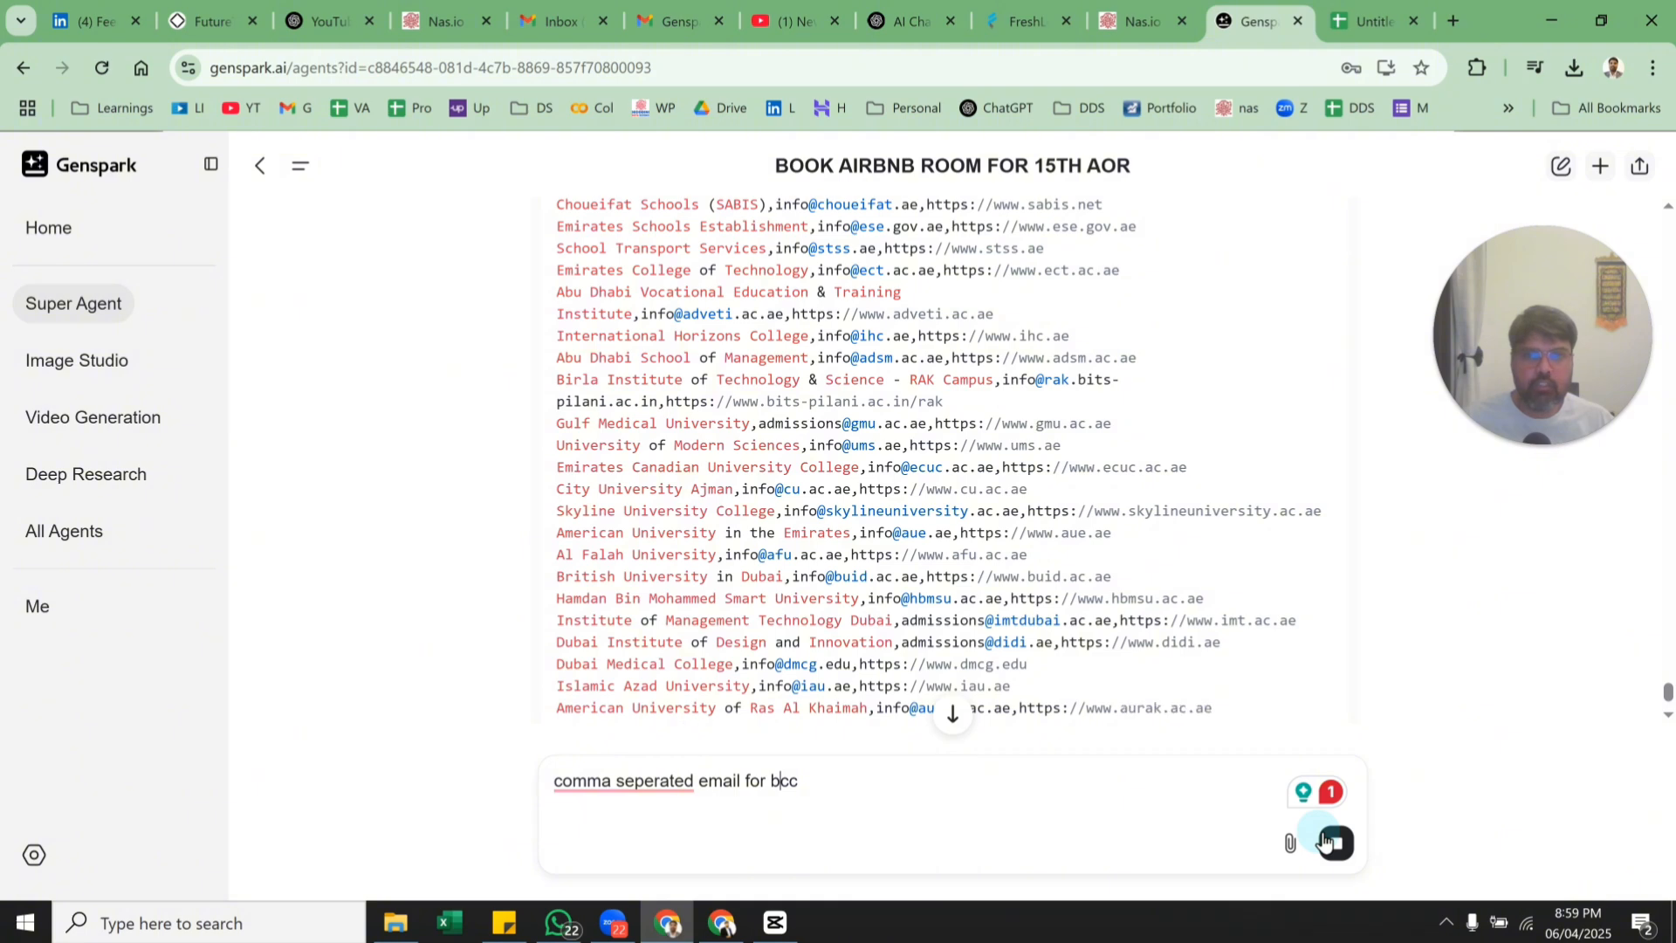
click(953, 714)
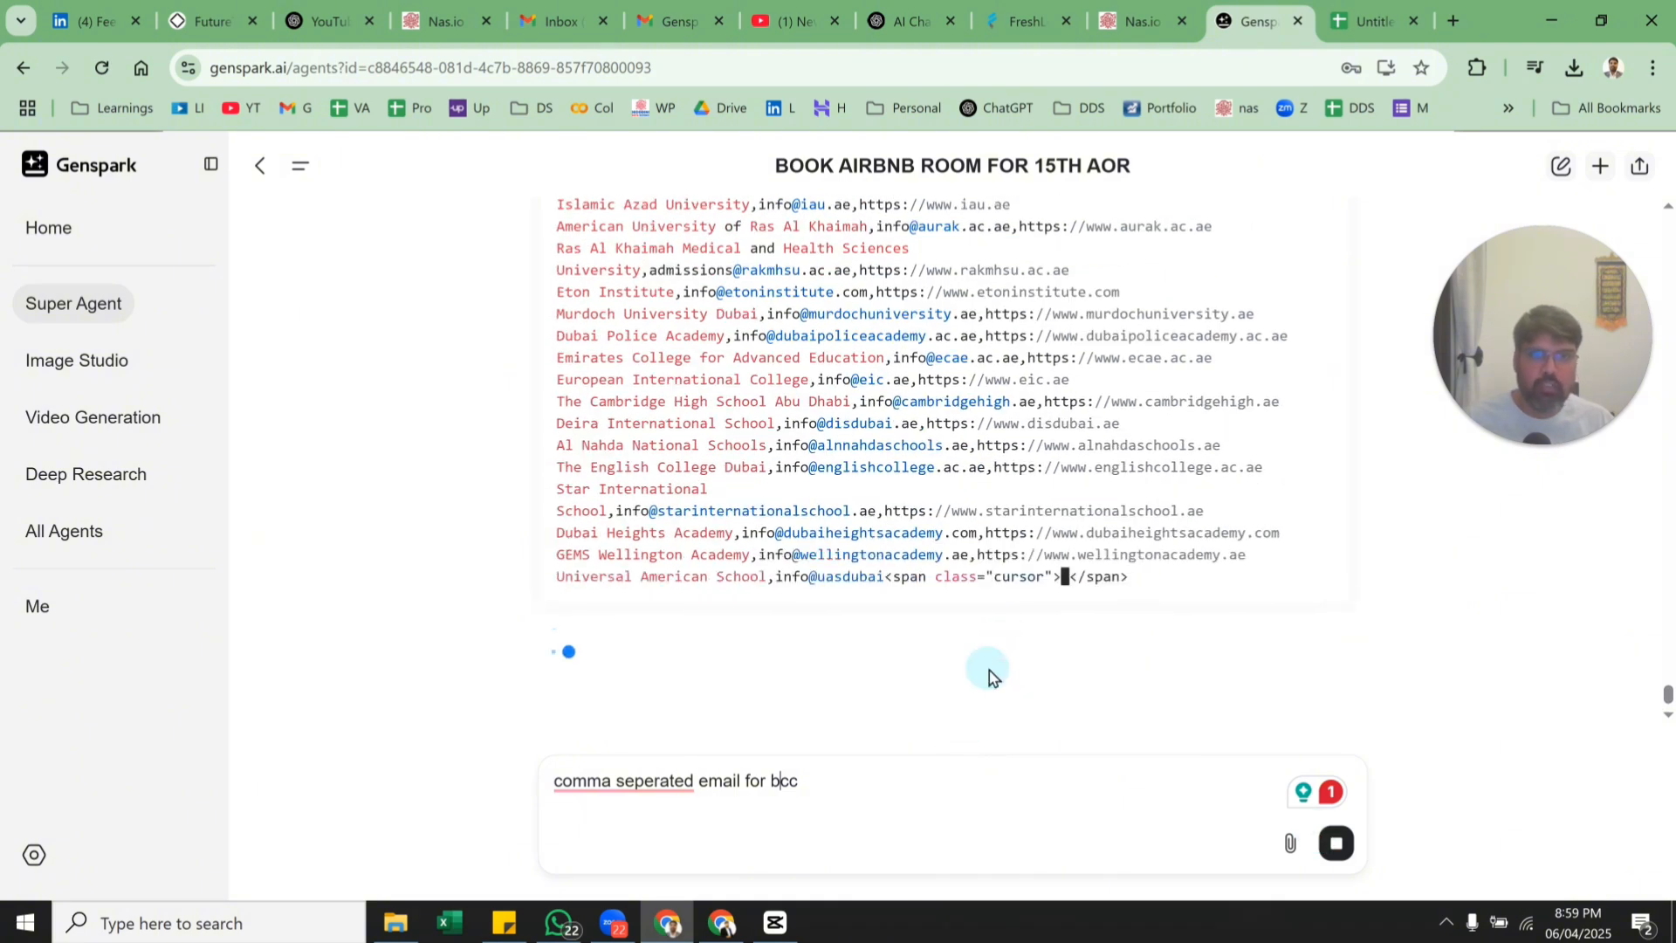
Switch to the Google Sheets spreadsheet and check the pasted institution rows through to the end of the table.
click(1371, 21)
scroll(612, 612, down, 20)
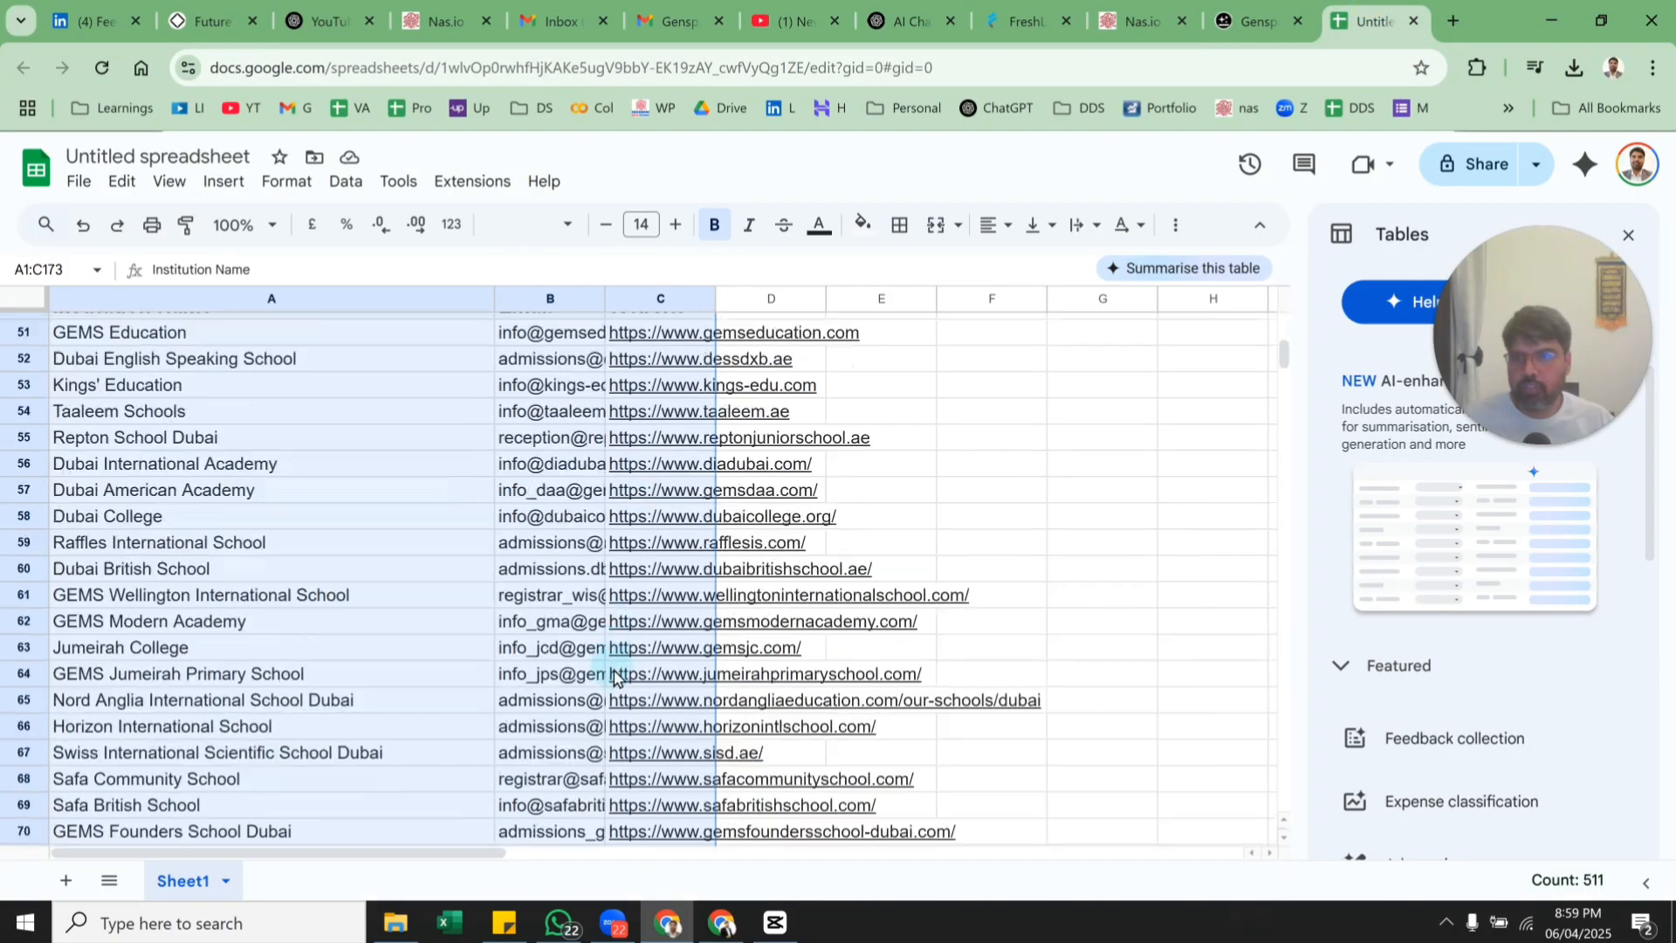
scroll(623, 670, up, 3)
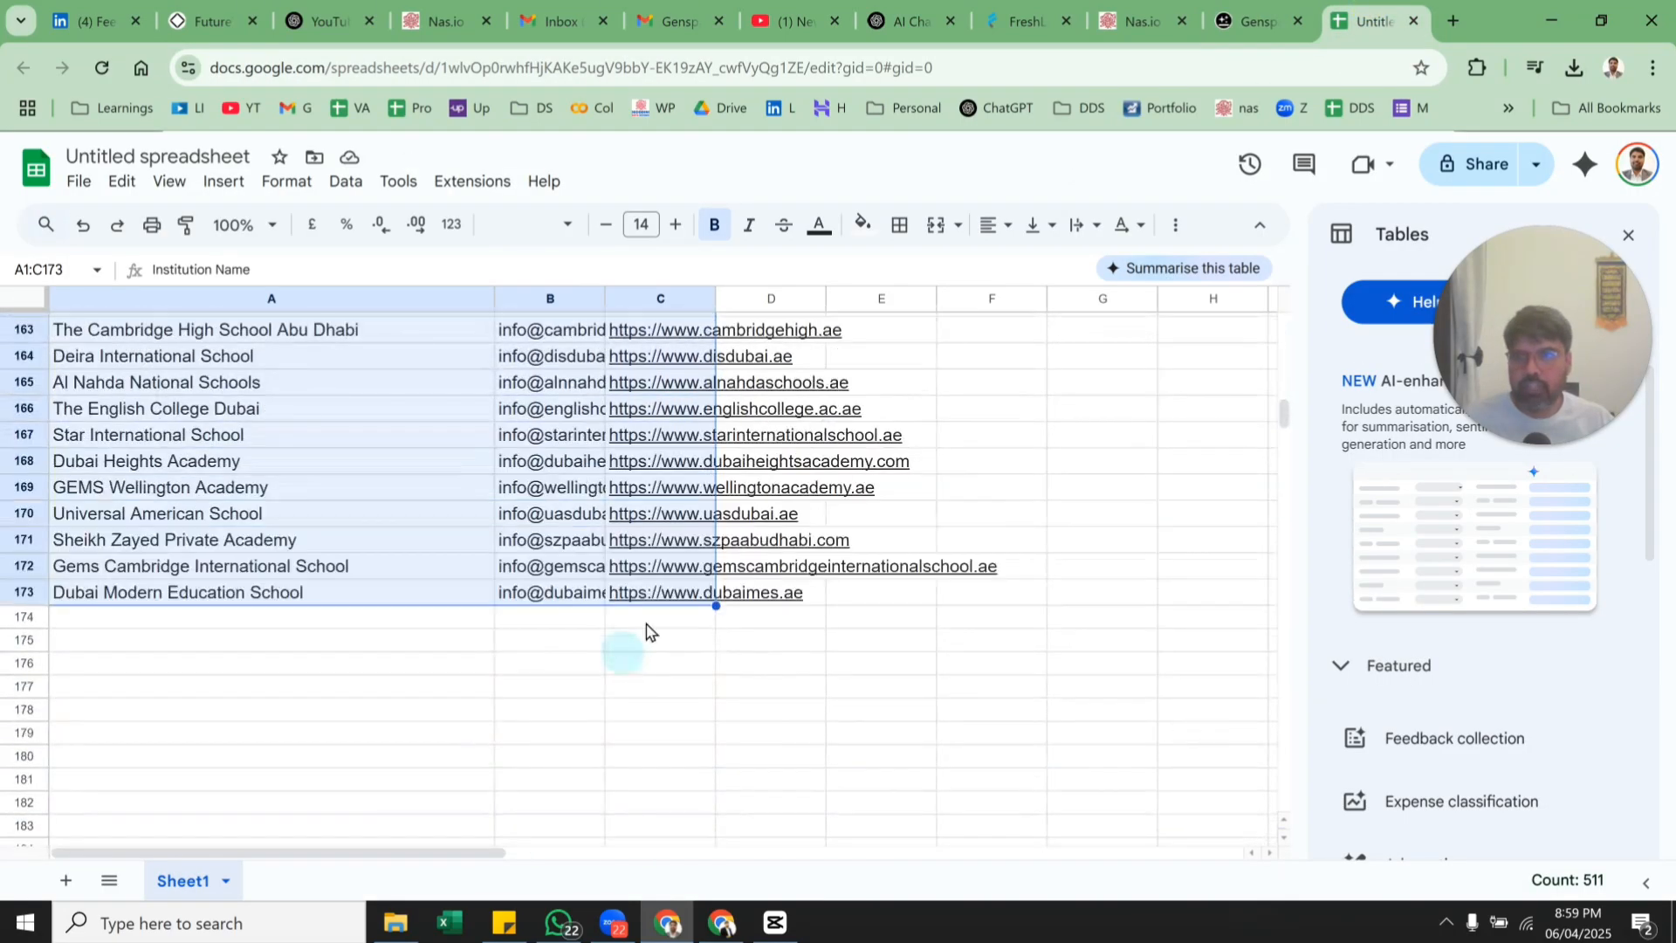
click(1553, 12)
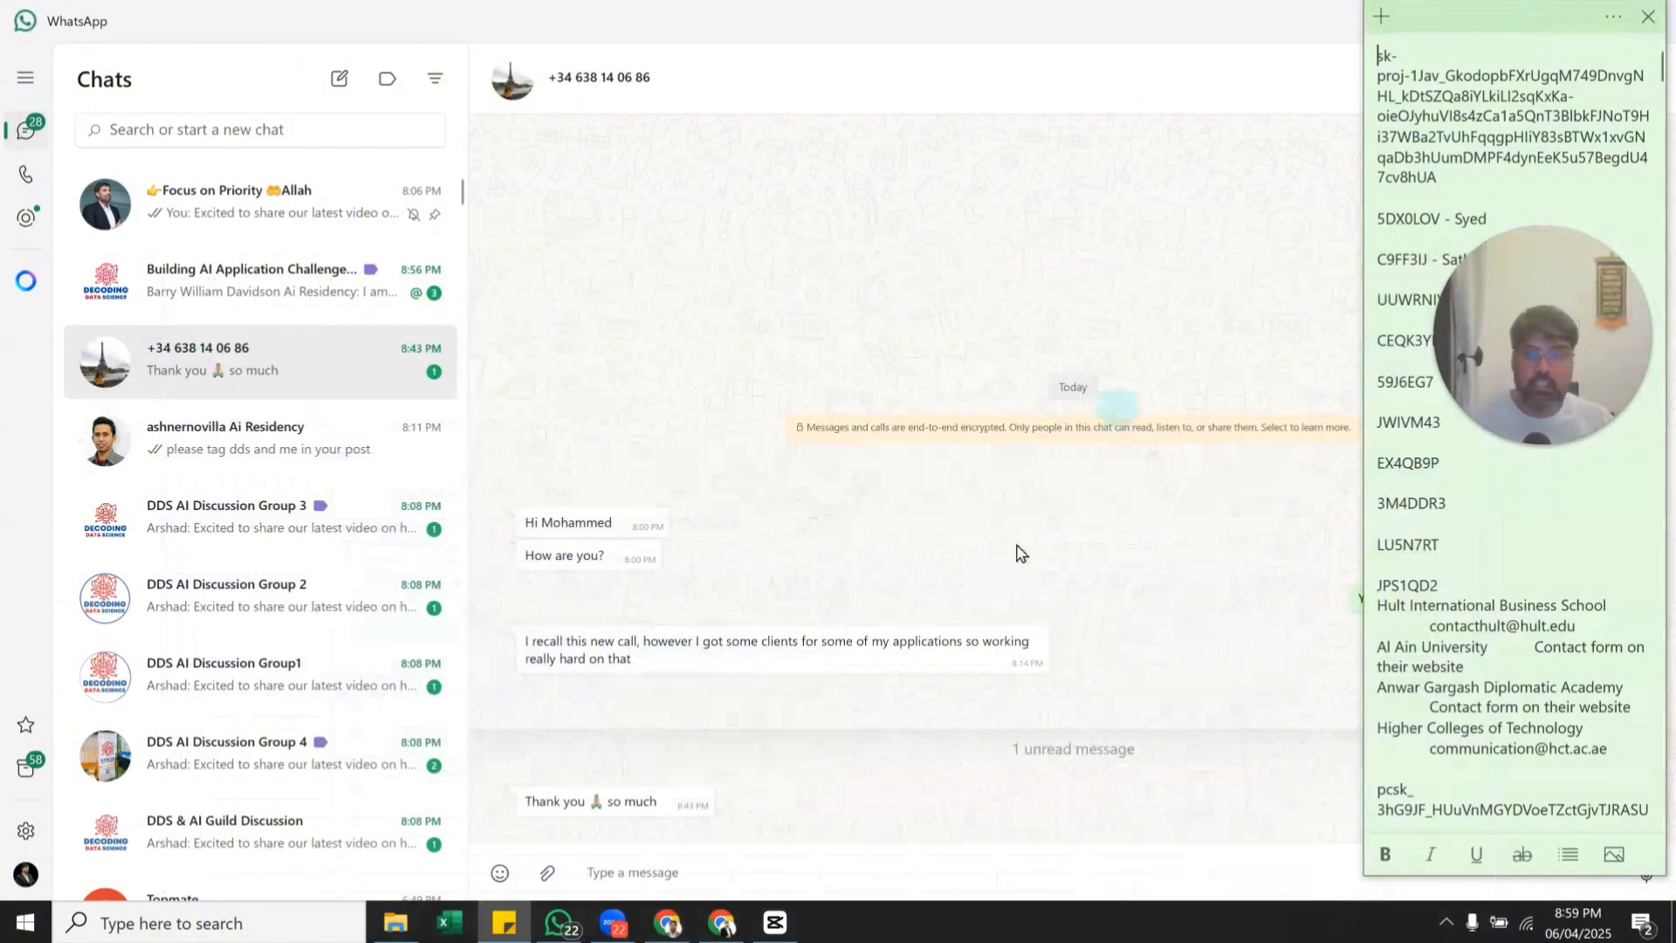
click(673, 927)
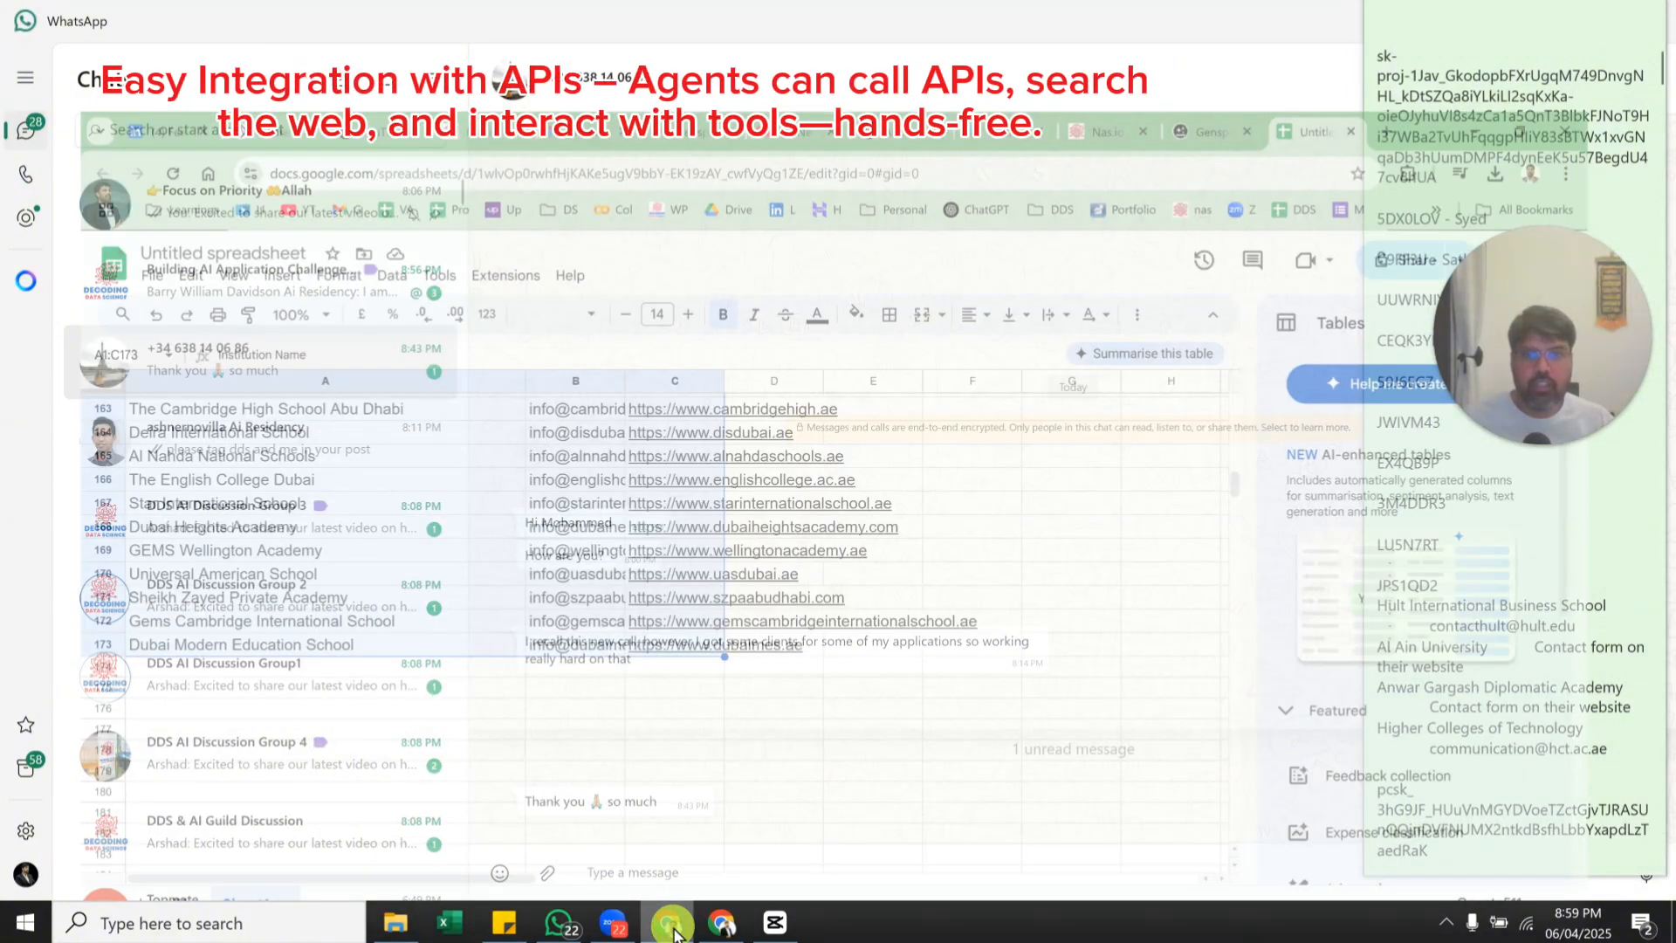
Return to the Genspark conversation, send the drafted request "comma seperated email for bcc", and dismiss the Plus upgrade offer.
scroll(781, 561, down, 5)
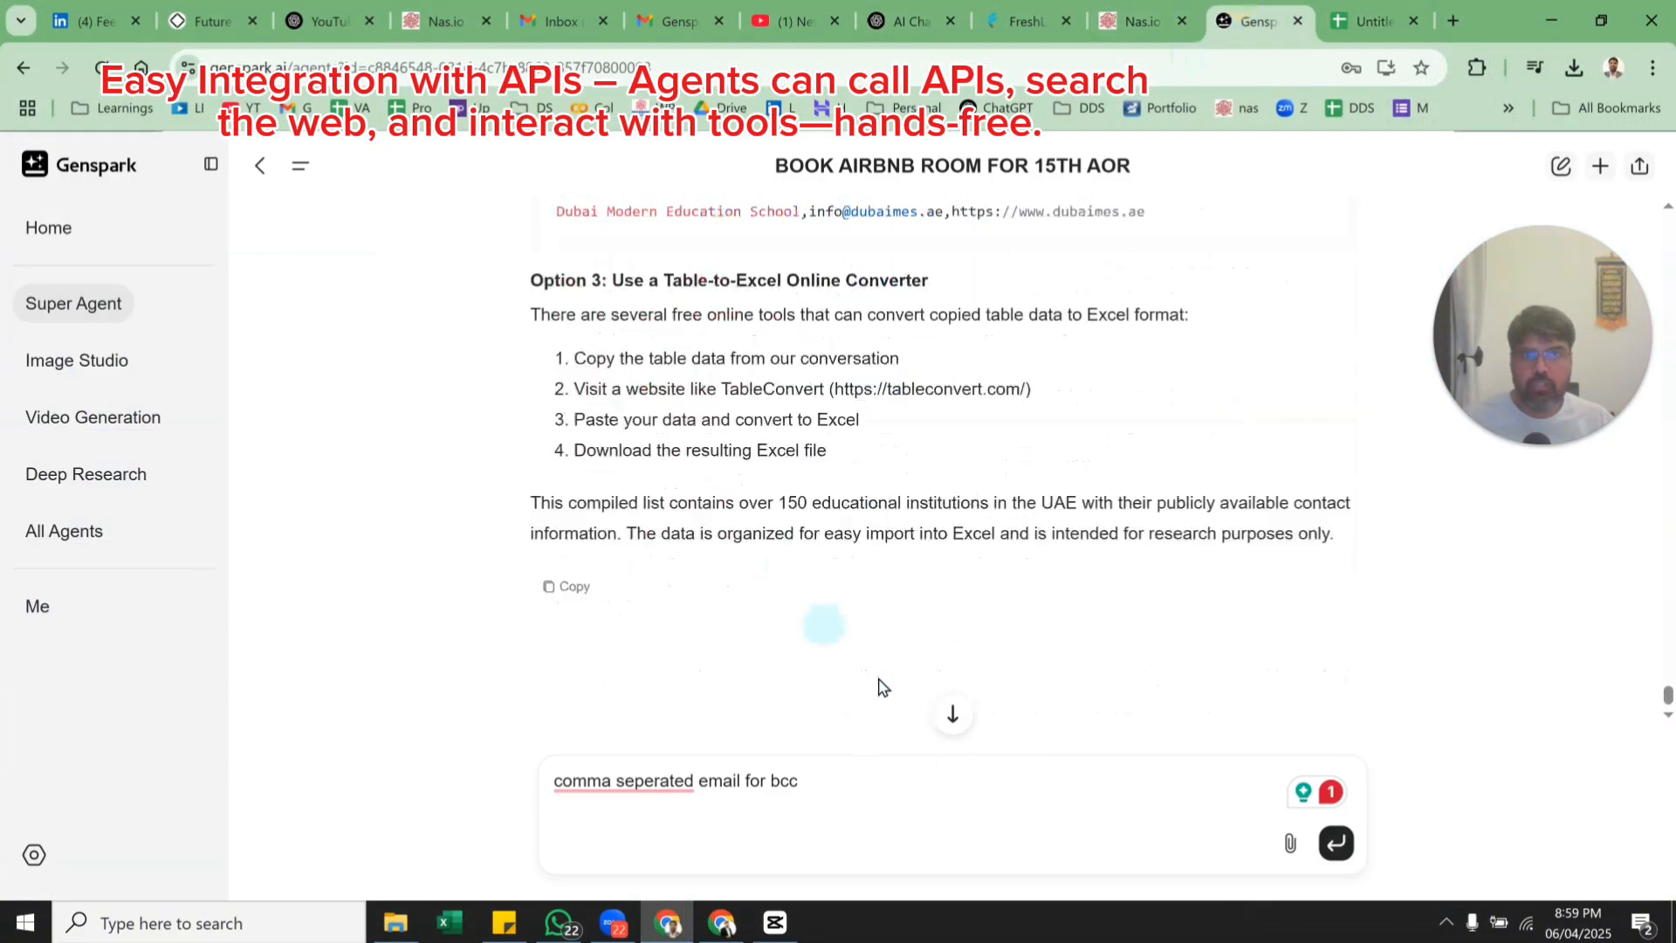
click(1333, 844)
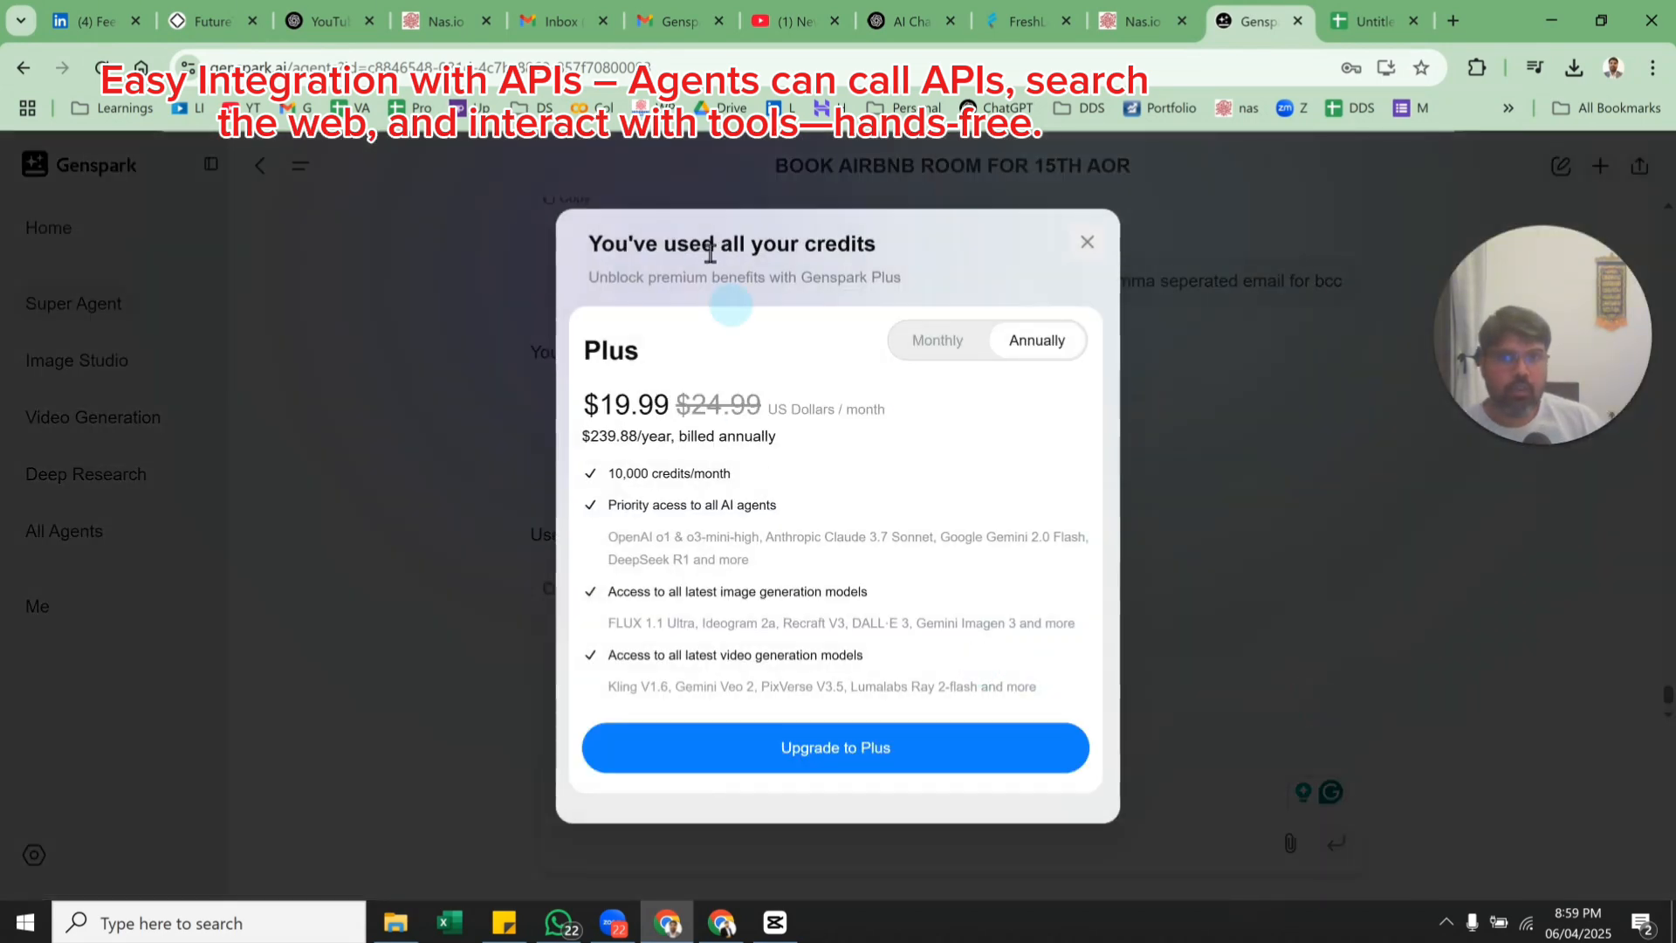
click(1088, 242)
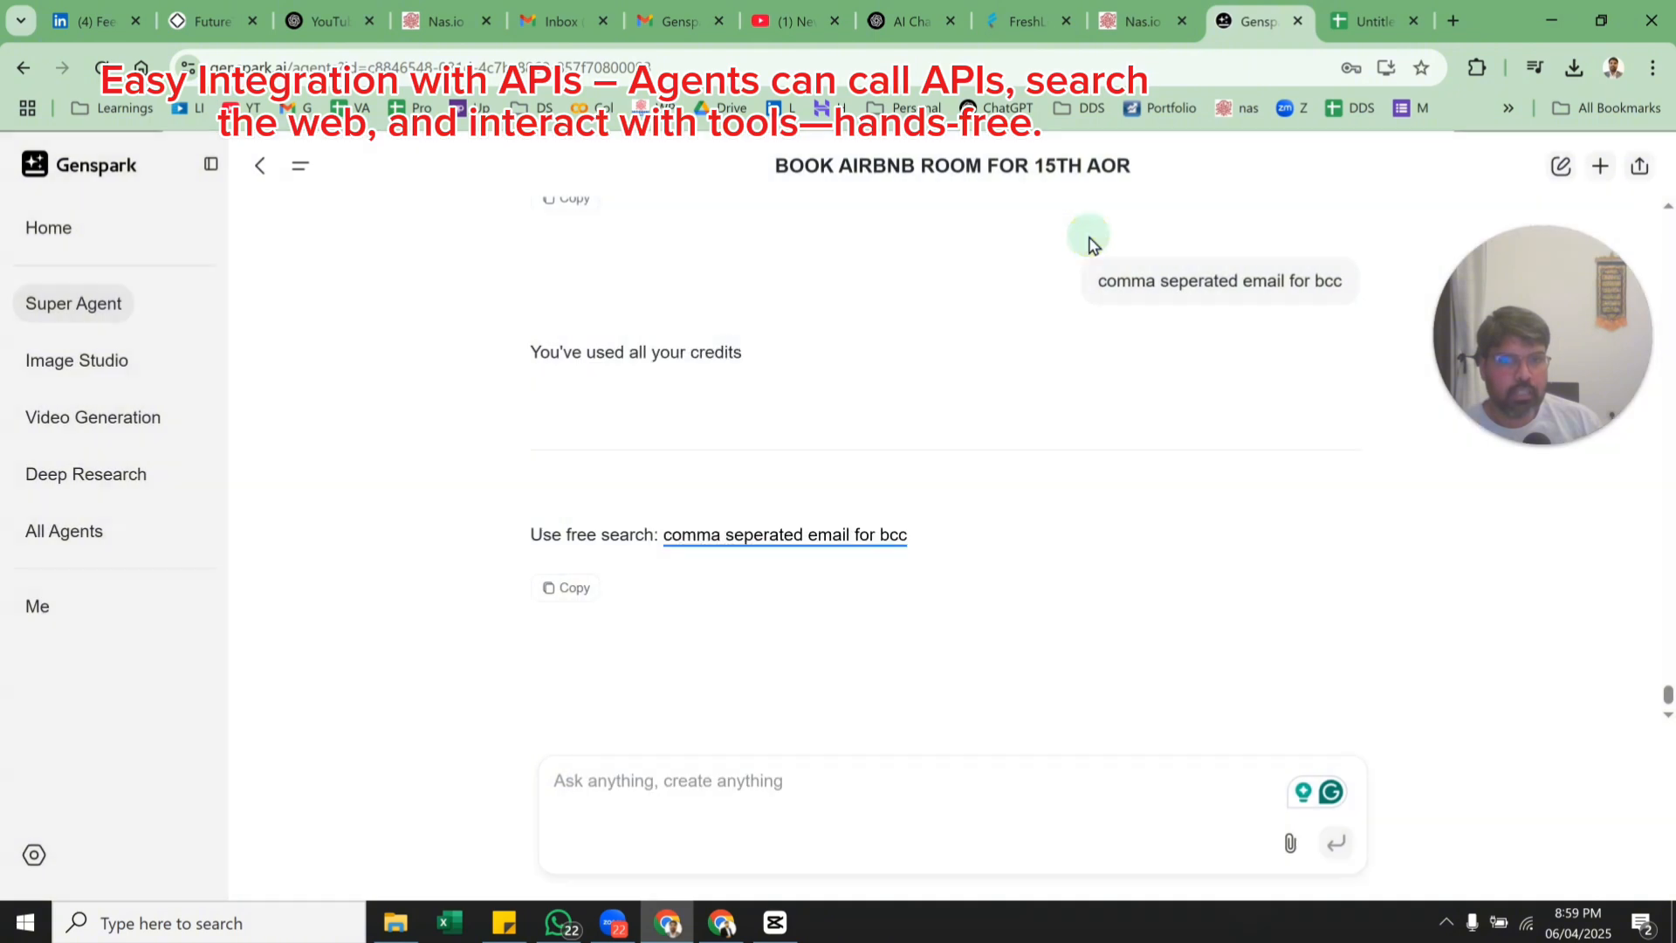
scroll(1097, 472, up, 2)
scroll(1100, 489, down, 1)
scroll(1100, 490, down, 1)
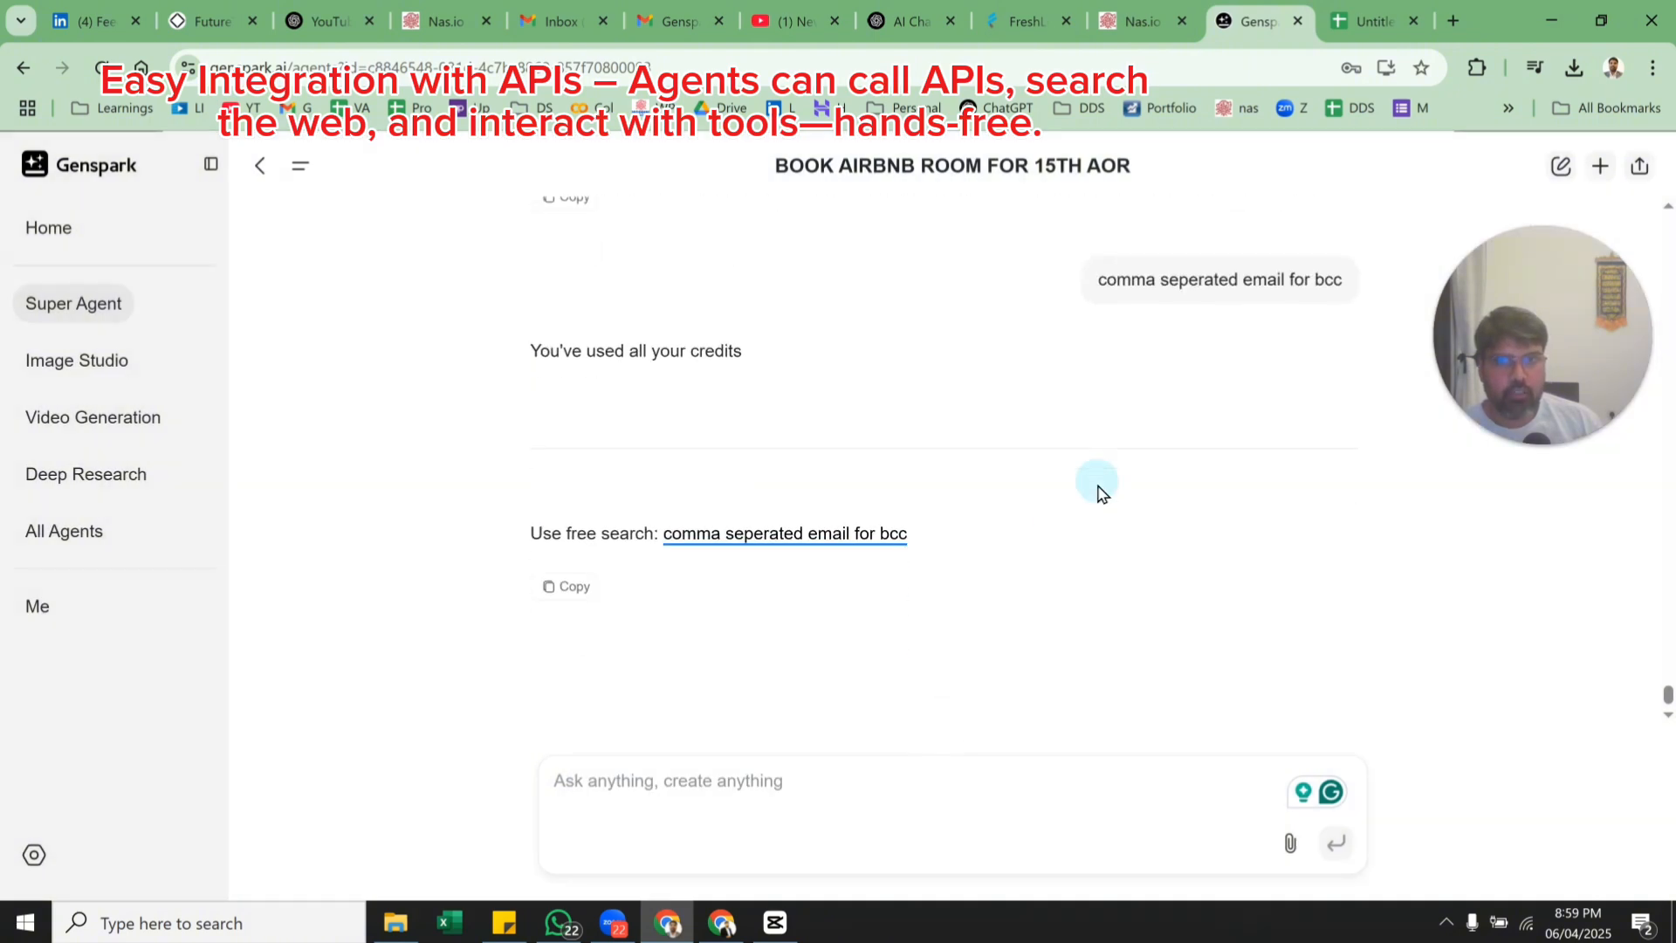
scroll(557, 547, up, 6)
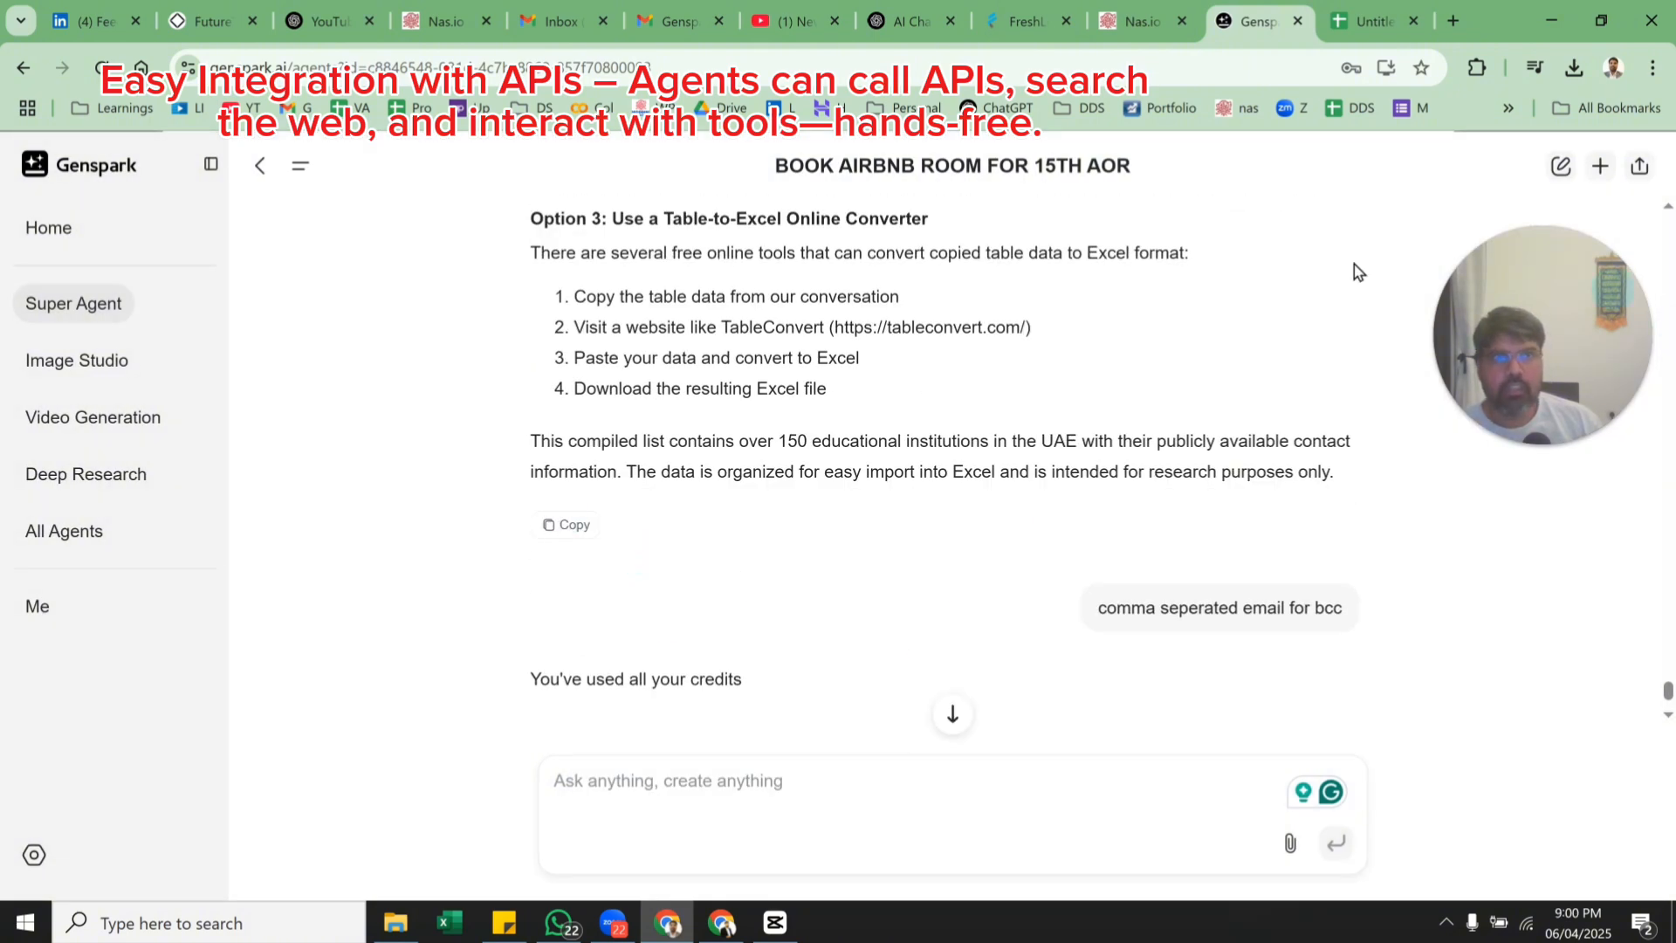
Check the account's remaining credits from the Genspark home page, and compare the Free and Plus plans, including monthly billing.
click(70, 157)
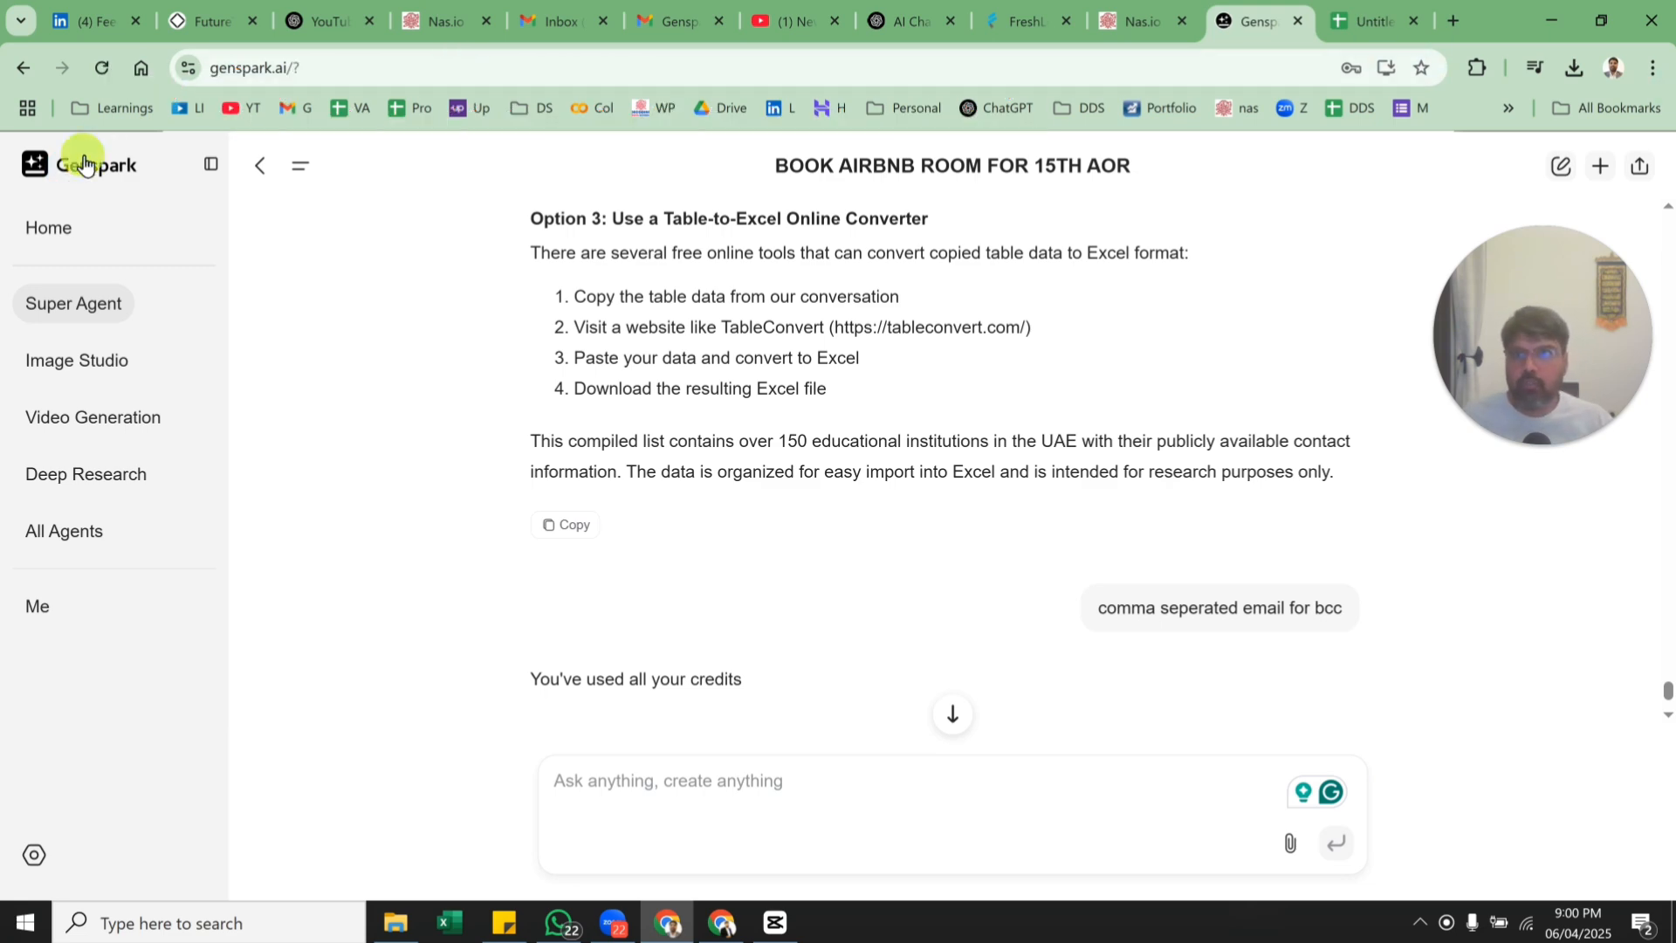
scroll(742, 387, down, 15)
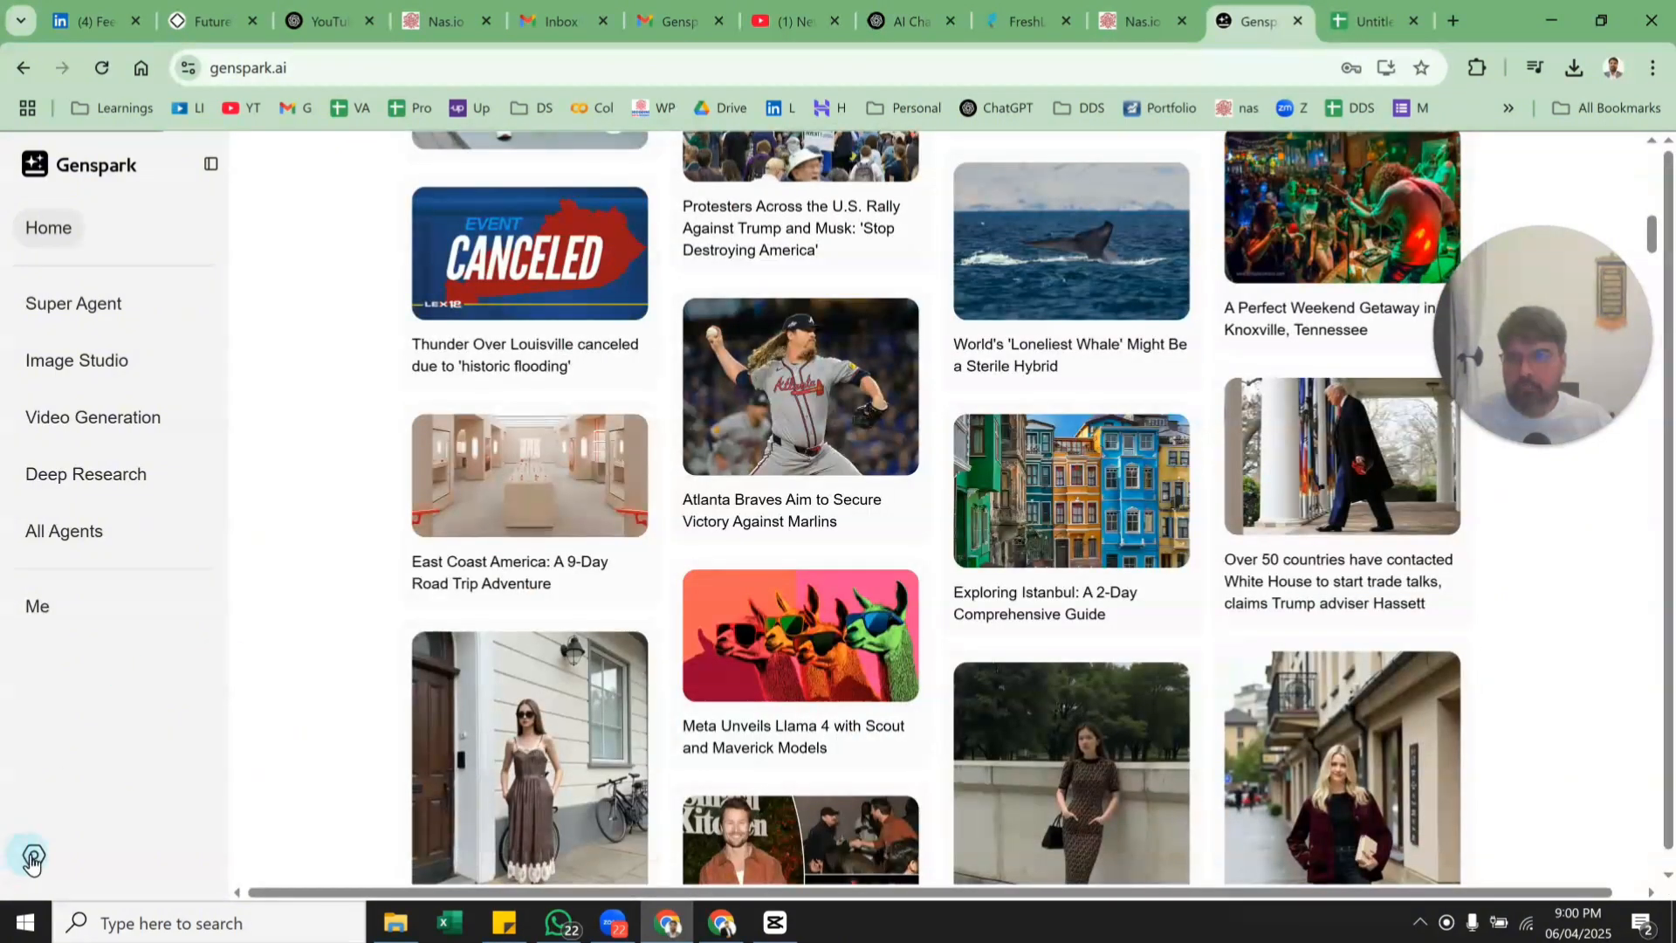
click(32, 860)
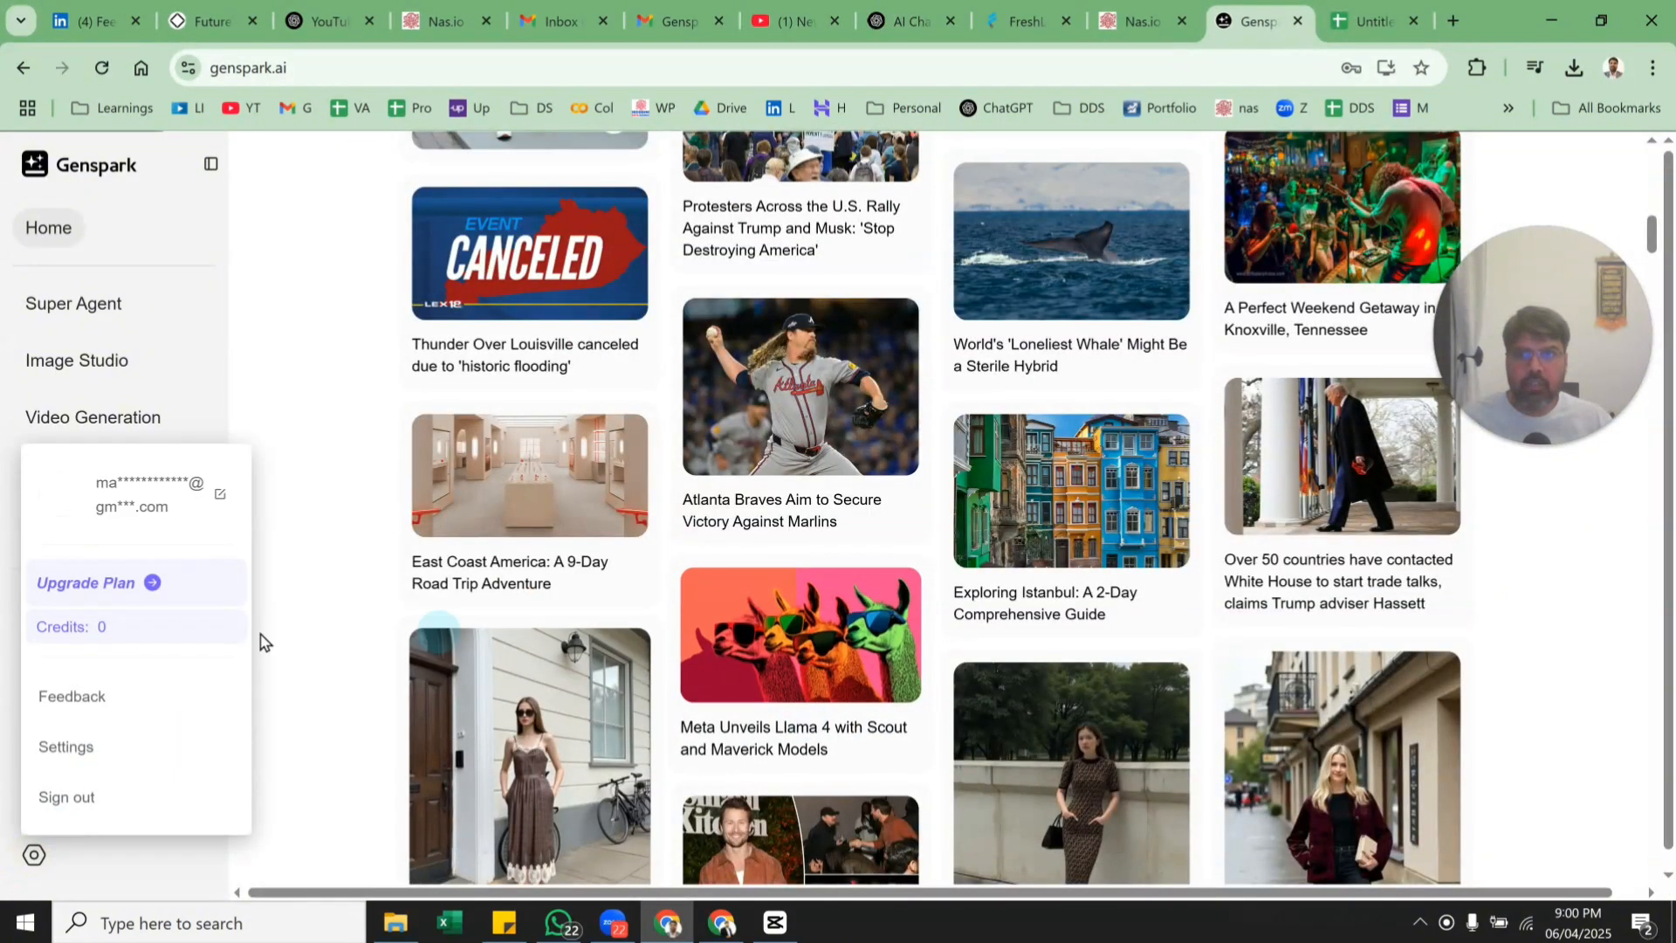
click(113, 585)
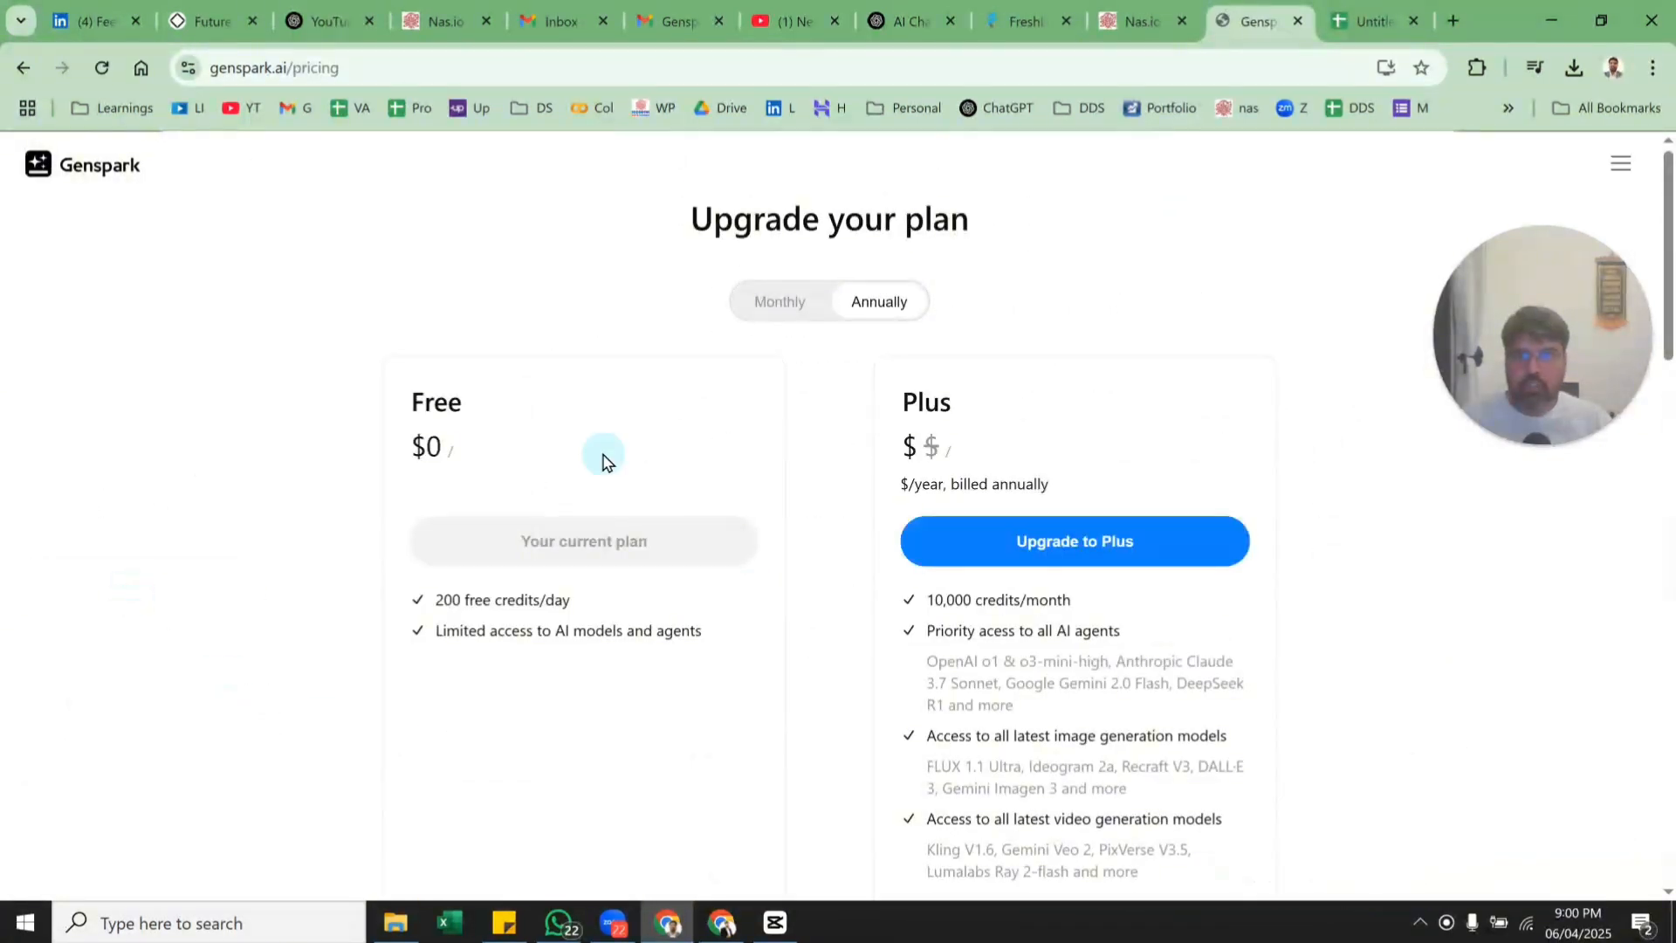
drag(434, 599, 668, 601)
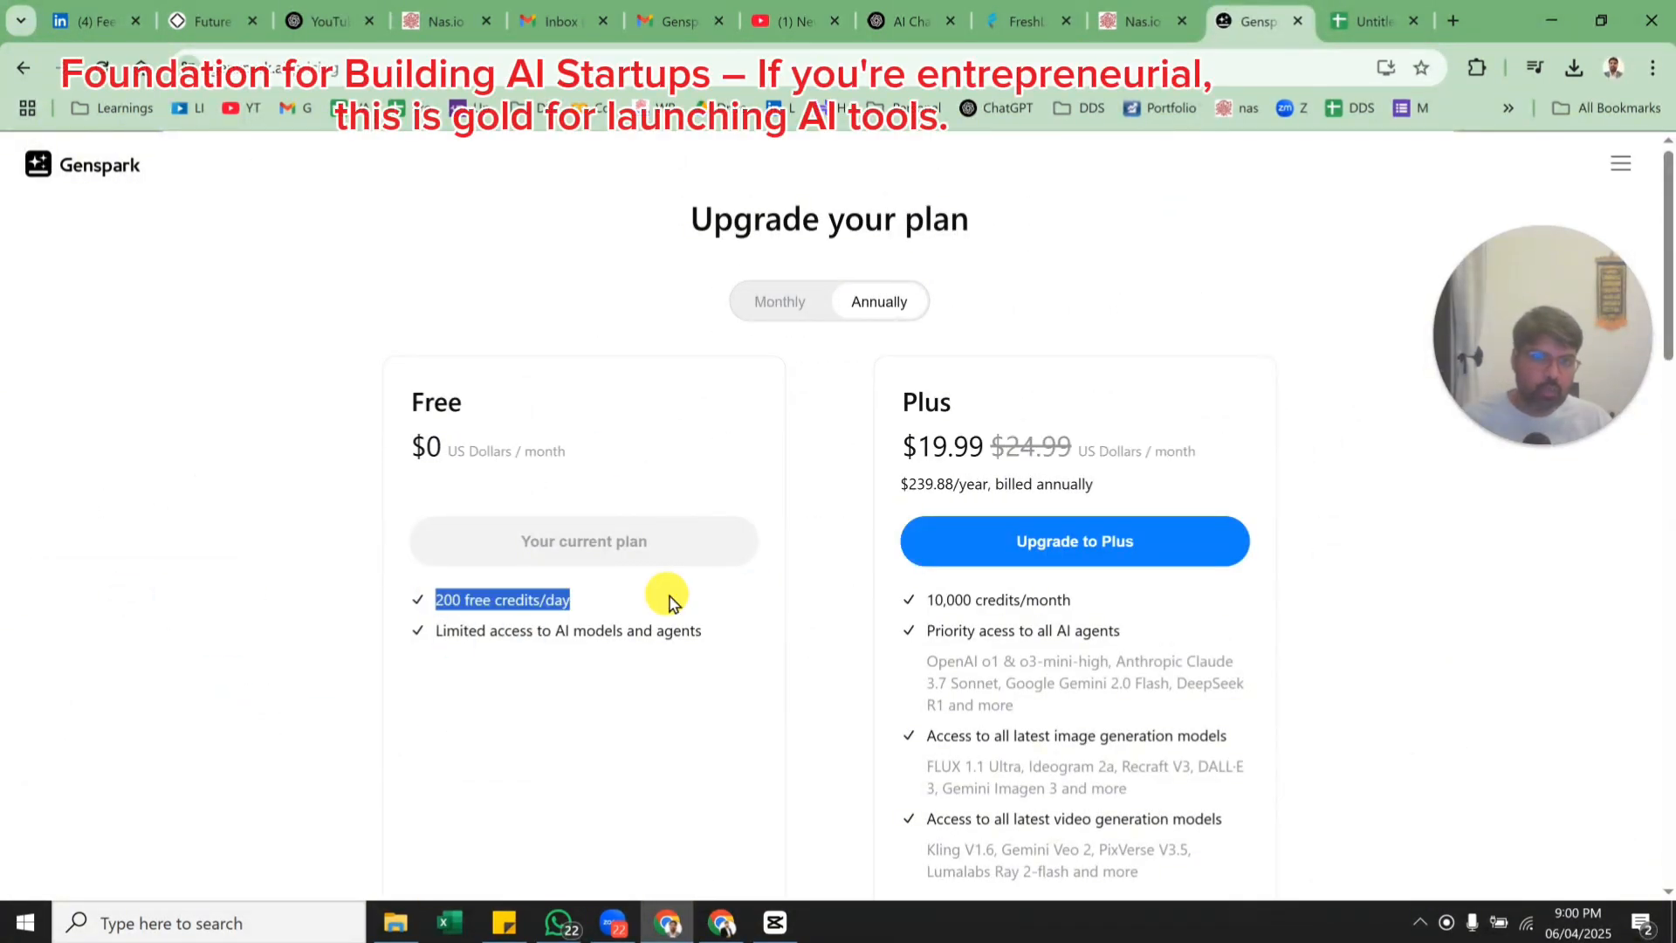
scroll(731, 617, down, 2)
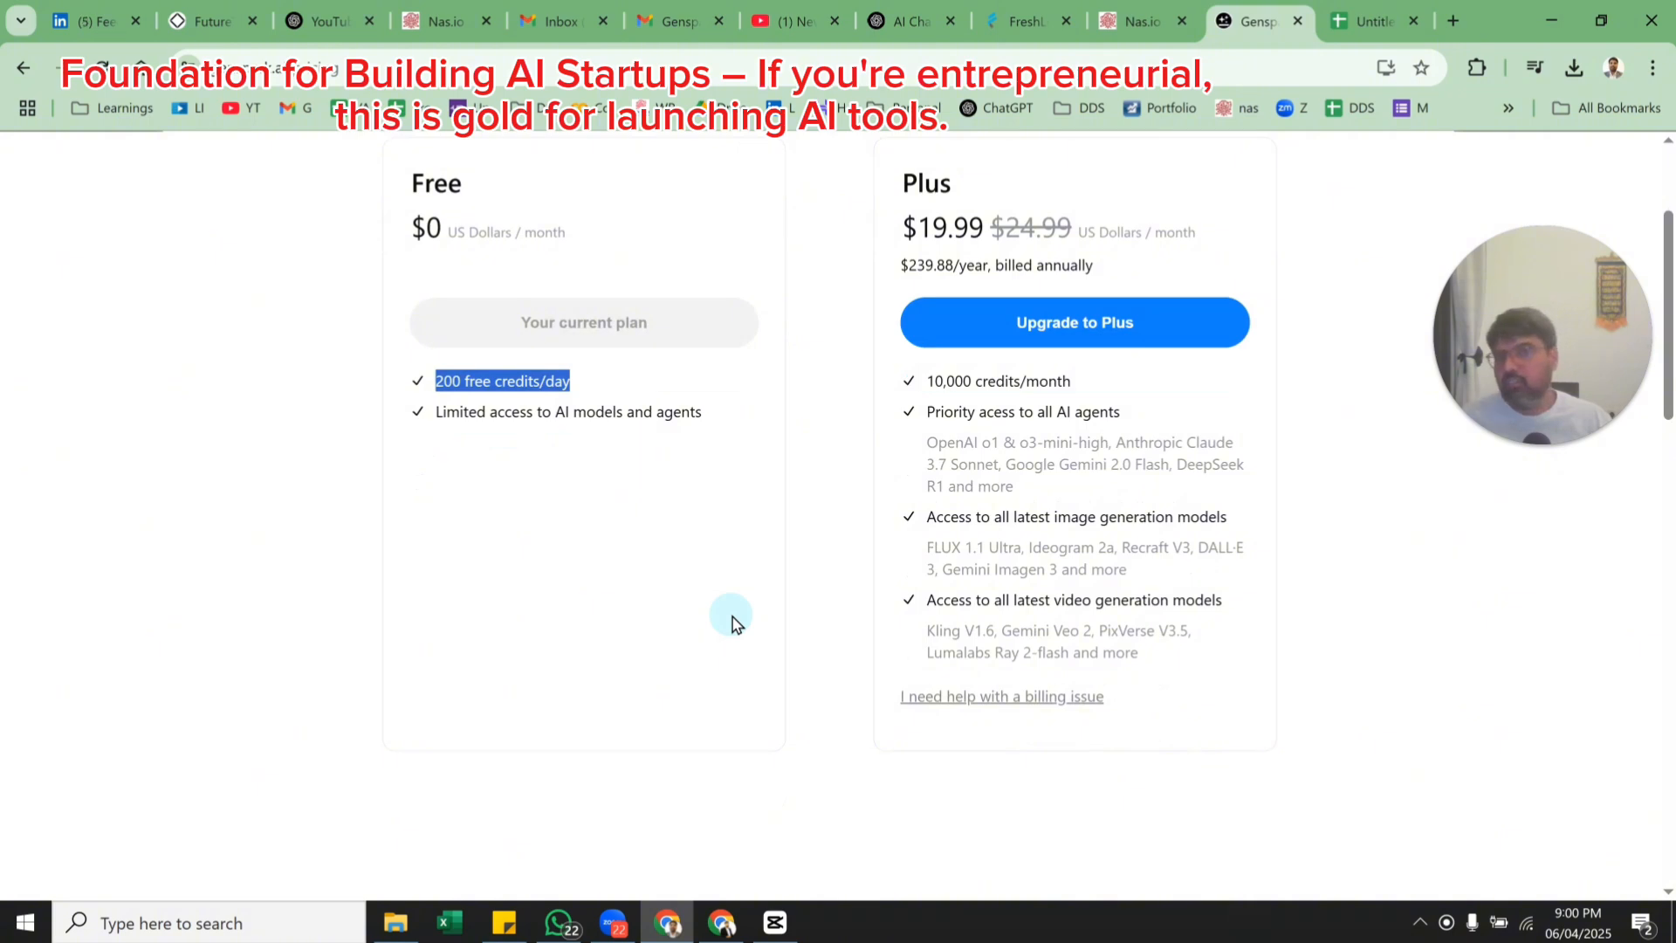
scroll(732, 622, up, 2)
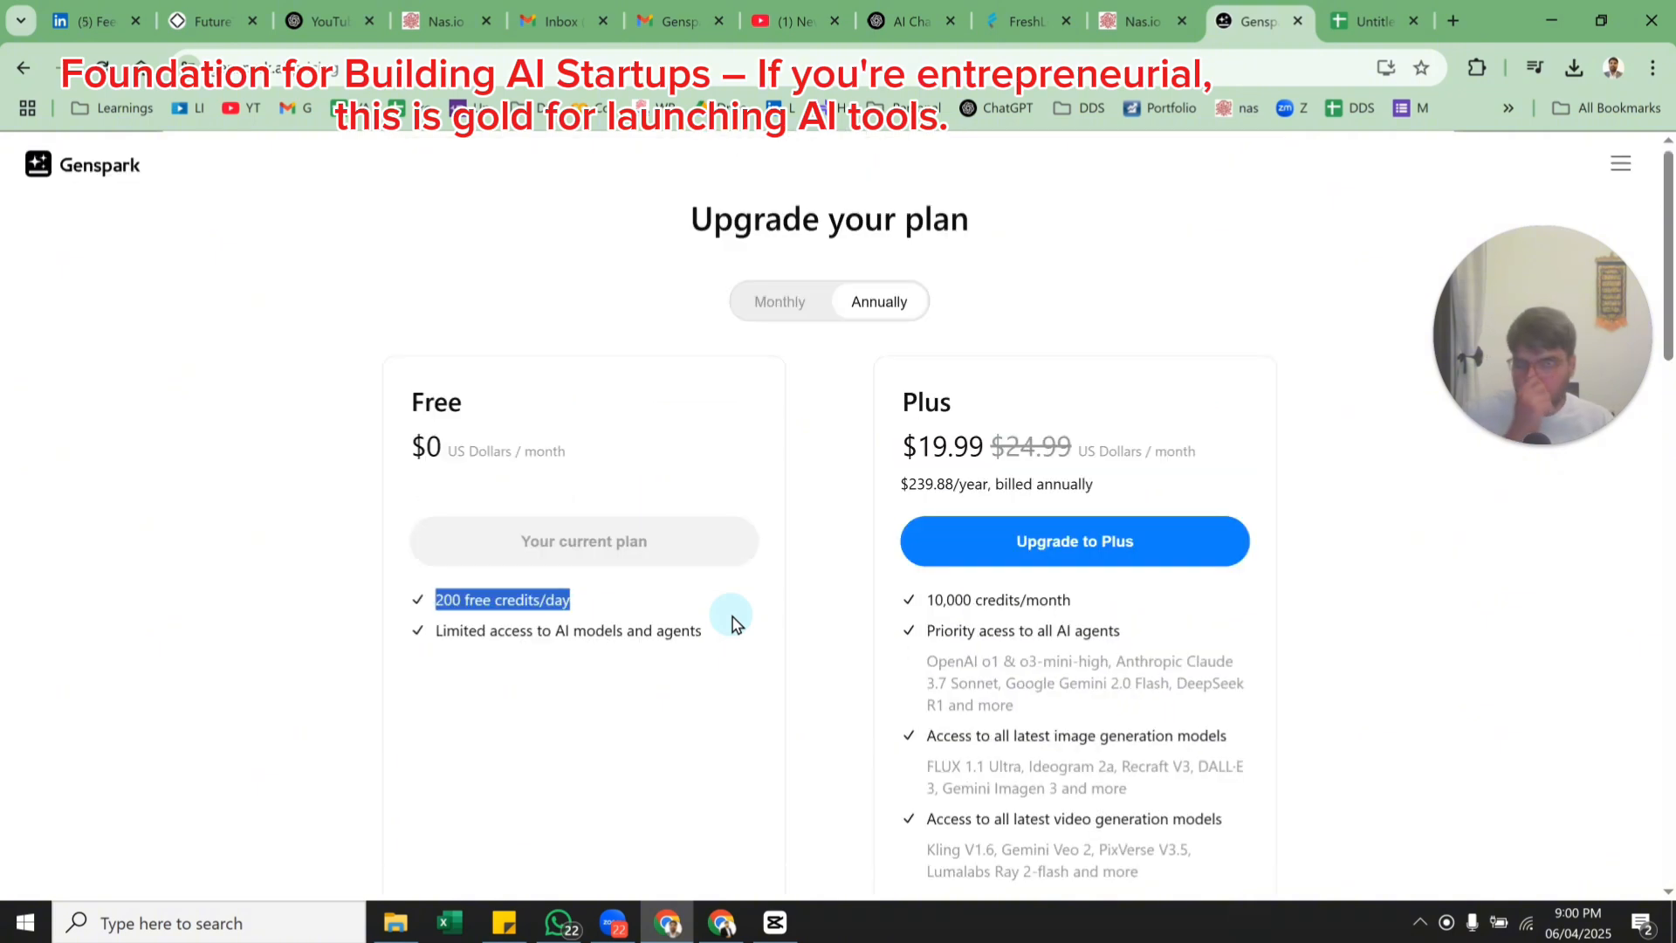
click(789, 308)
Return to the Genspark home page and view the account's display language and AI Data Retention settings without changing them.
click(50, 169)
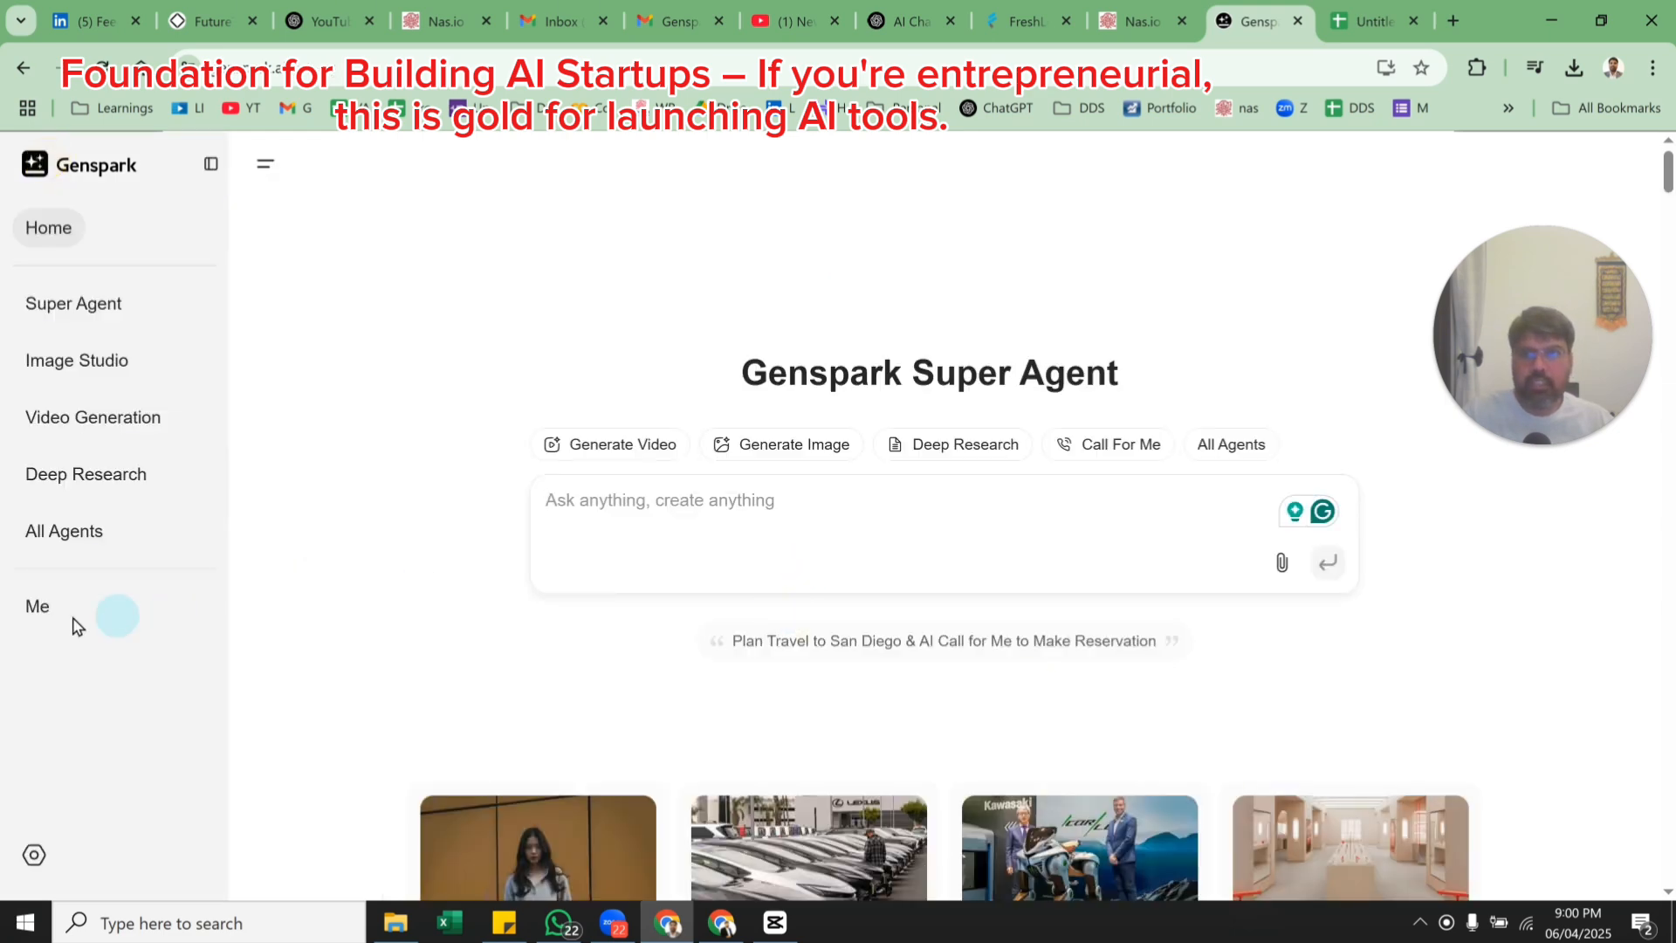
click(34, 854)
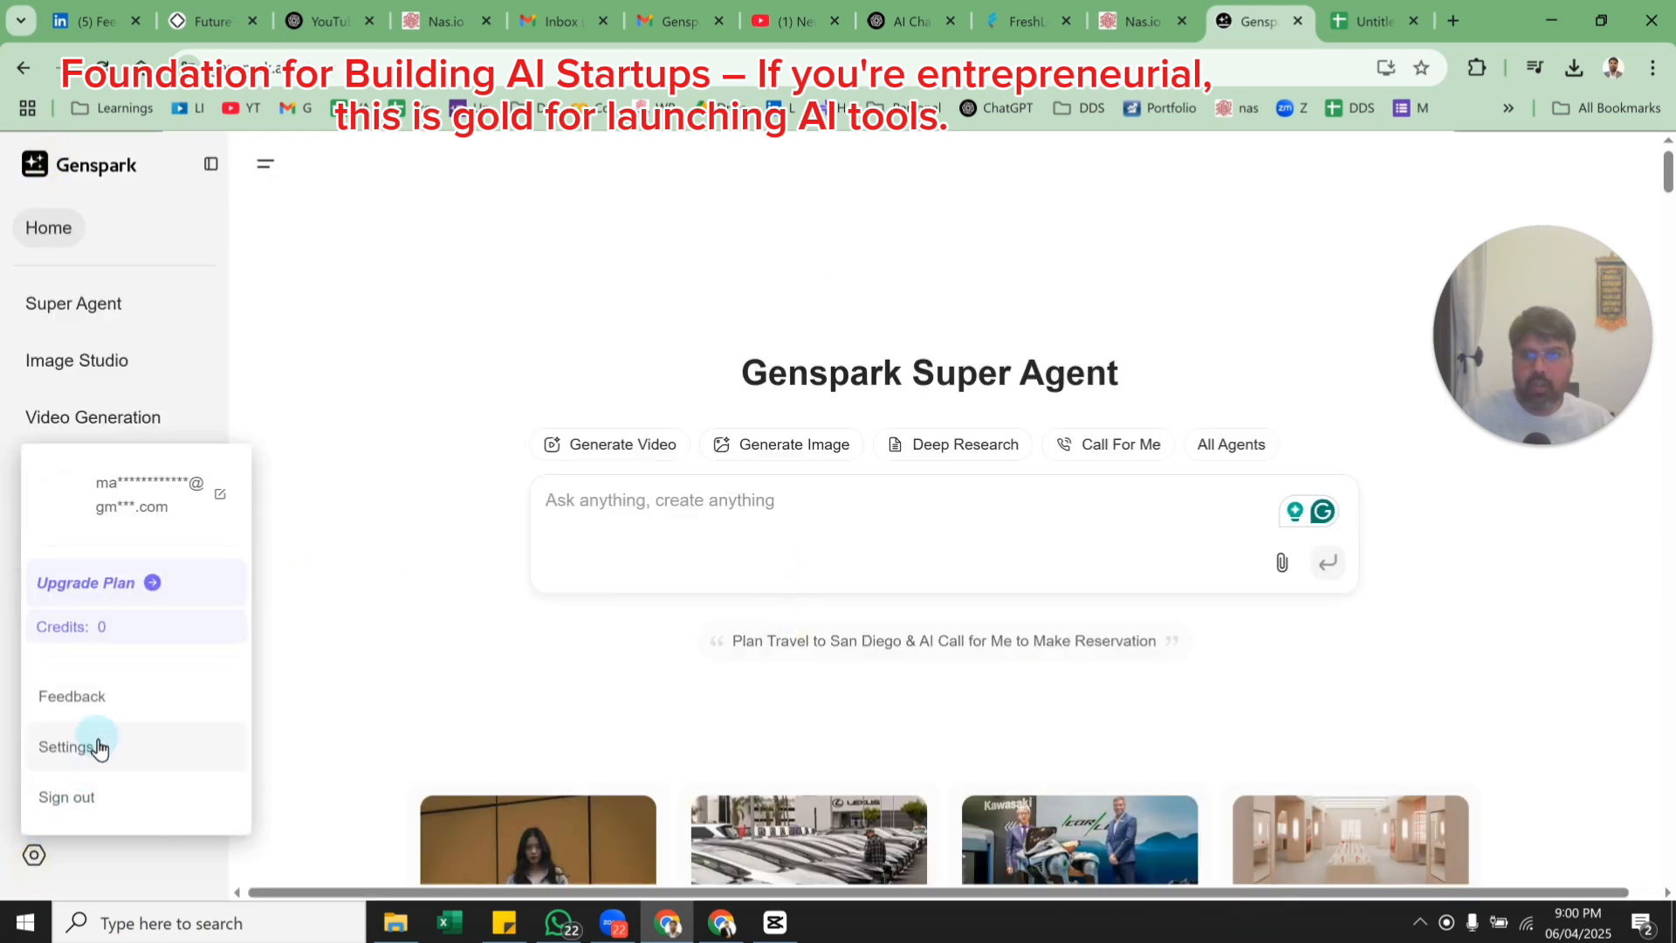
scroll(1162, 504, down, 5)
scroll(1162, 504, up, 5)
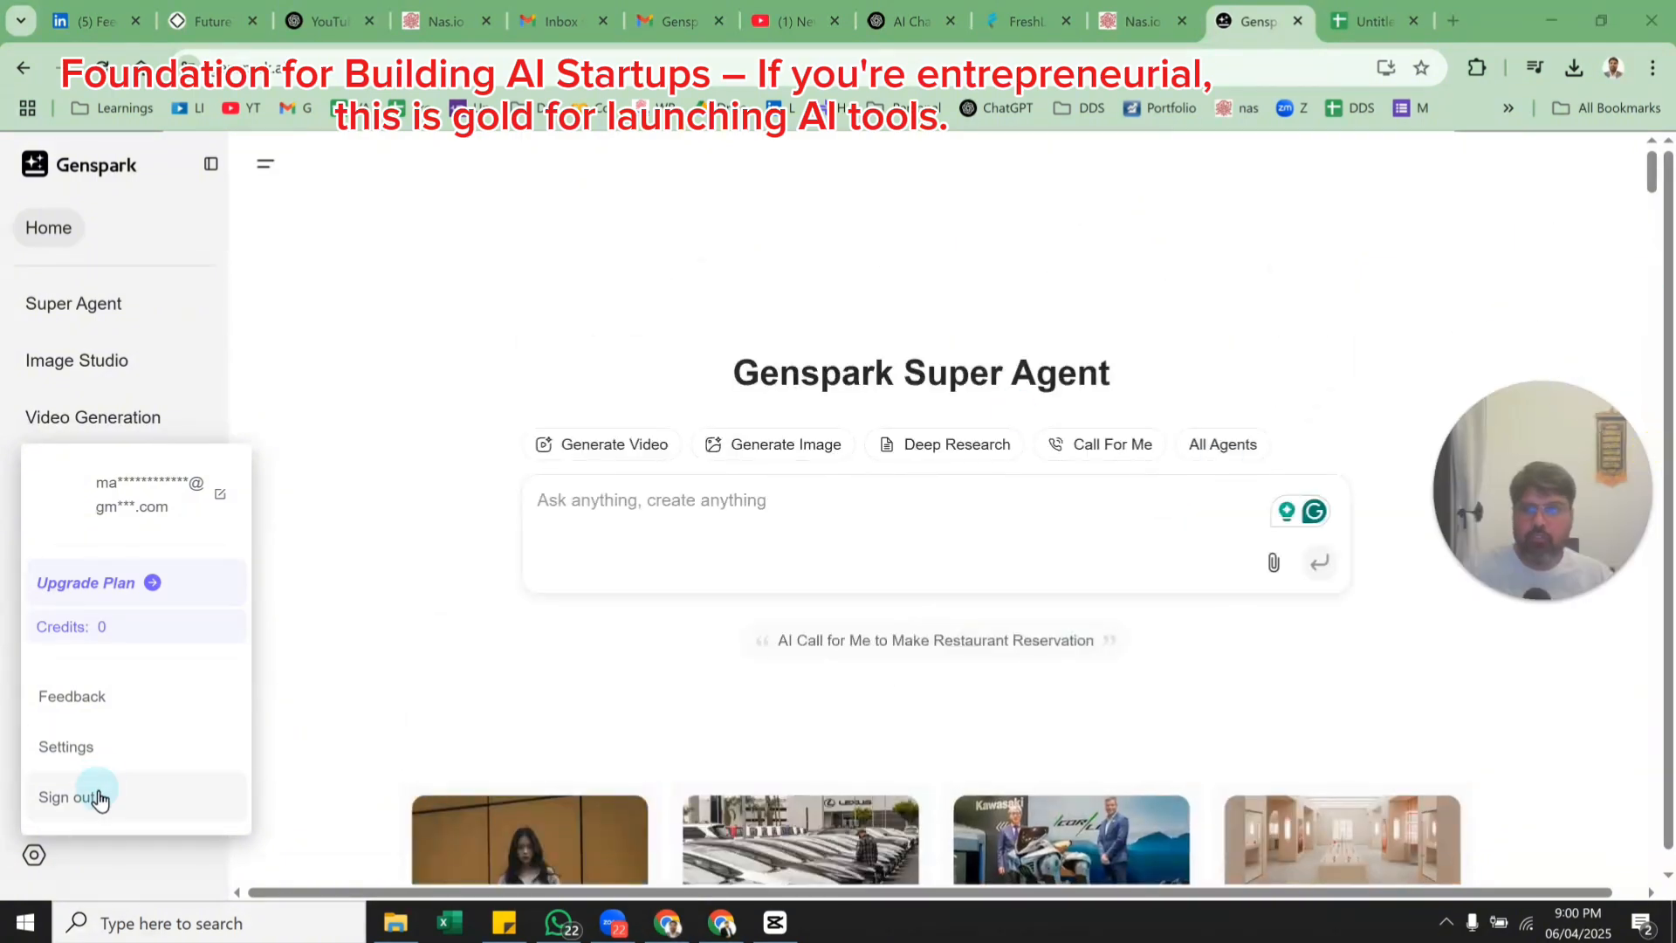
click(95, 749)
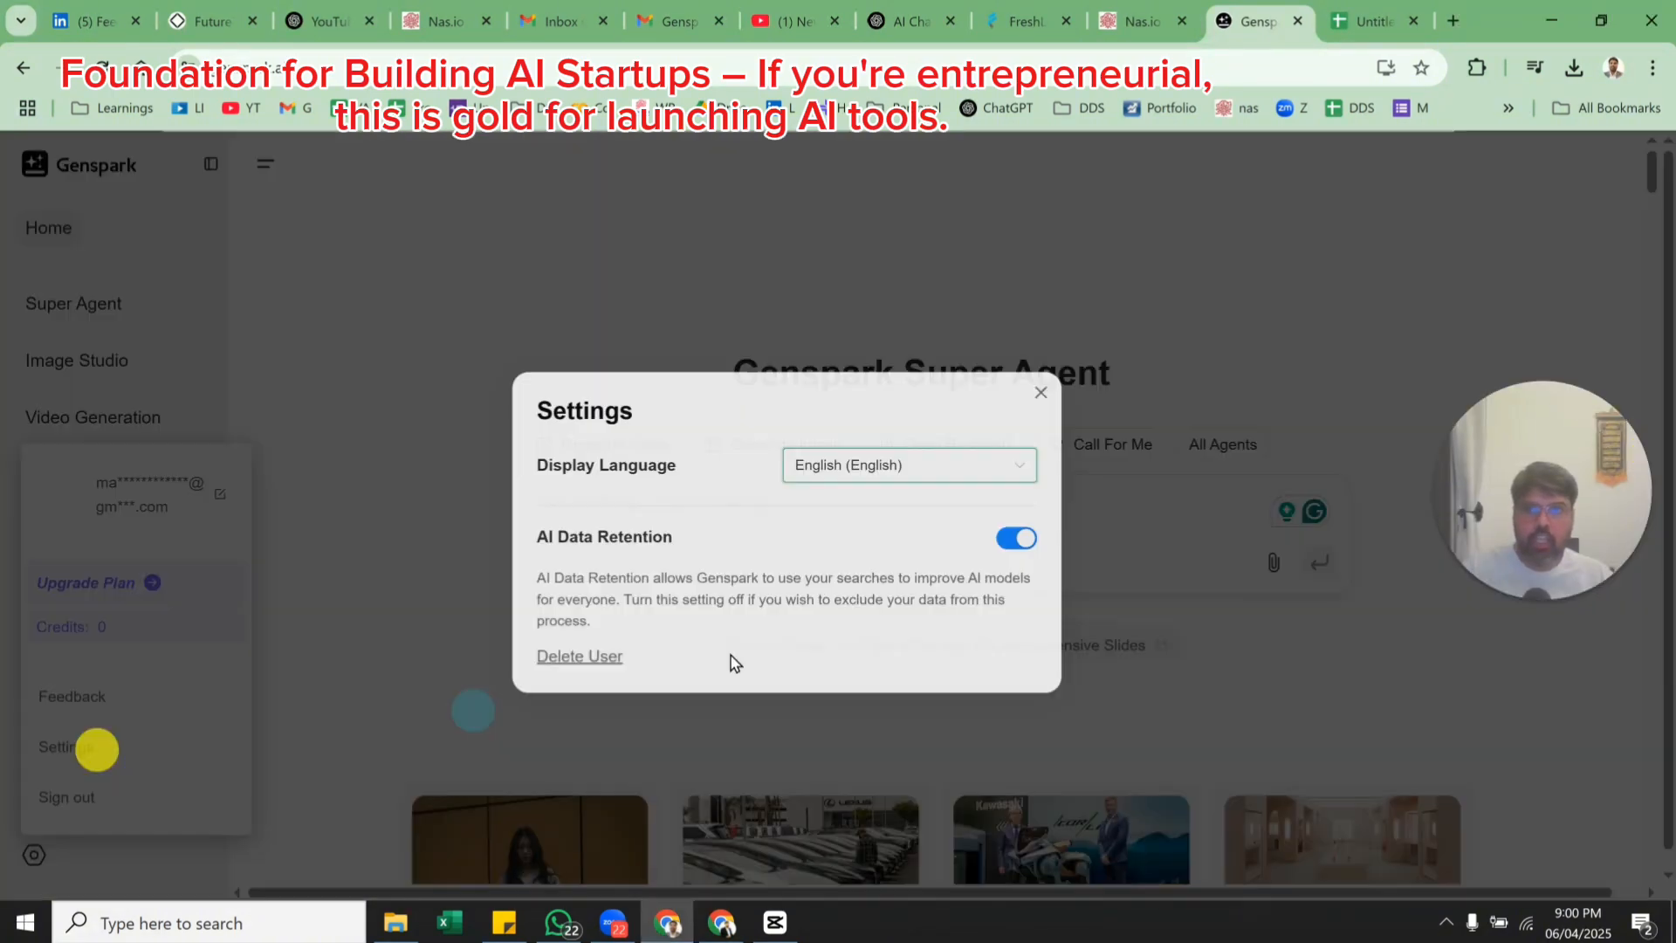
click(1111, 366)
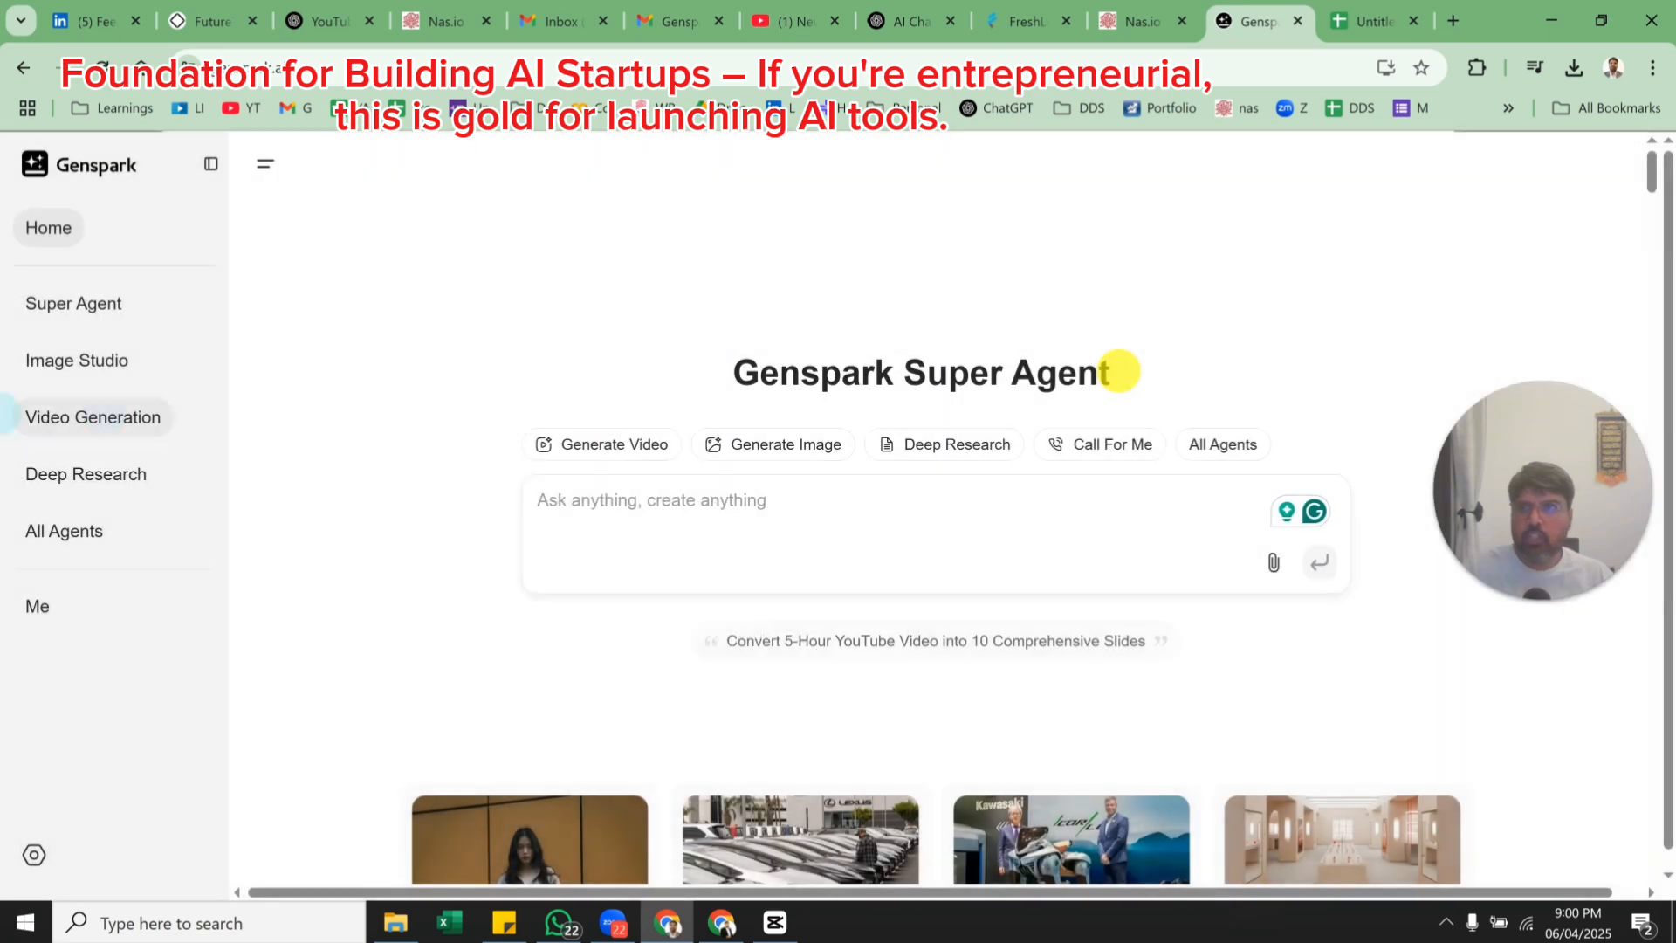
Open the Sparkpage section of the personal profile and generate a new Sparkpage on the subject "MCP".
click(54, 611)
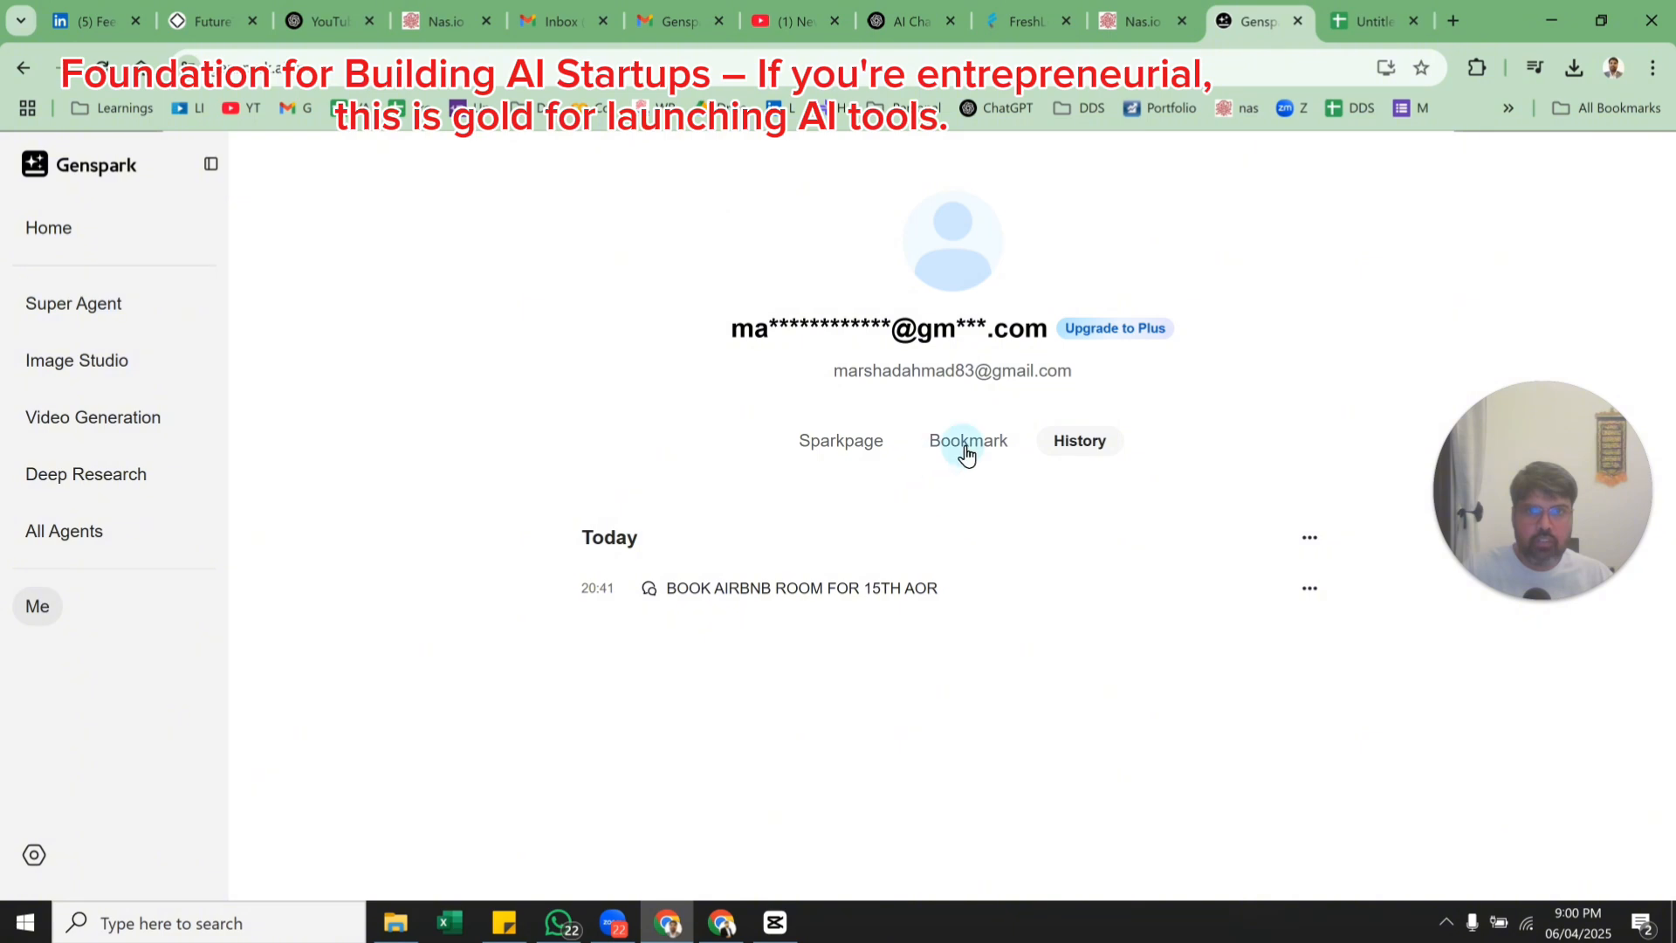
click(844, 448)
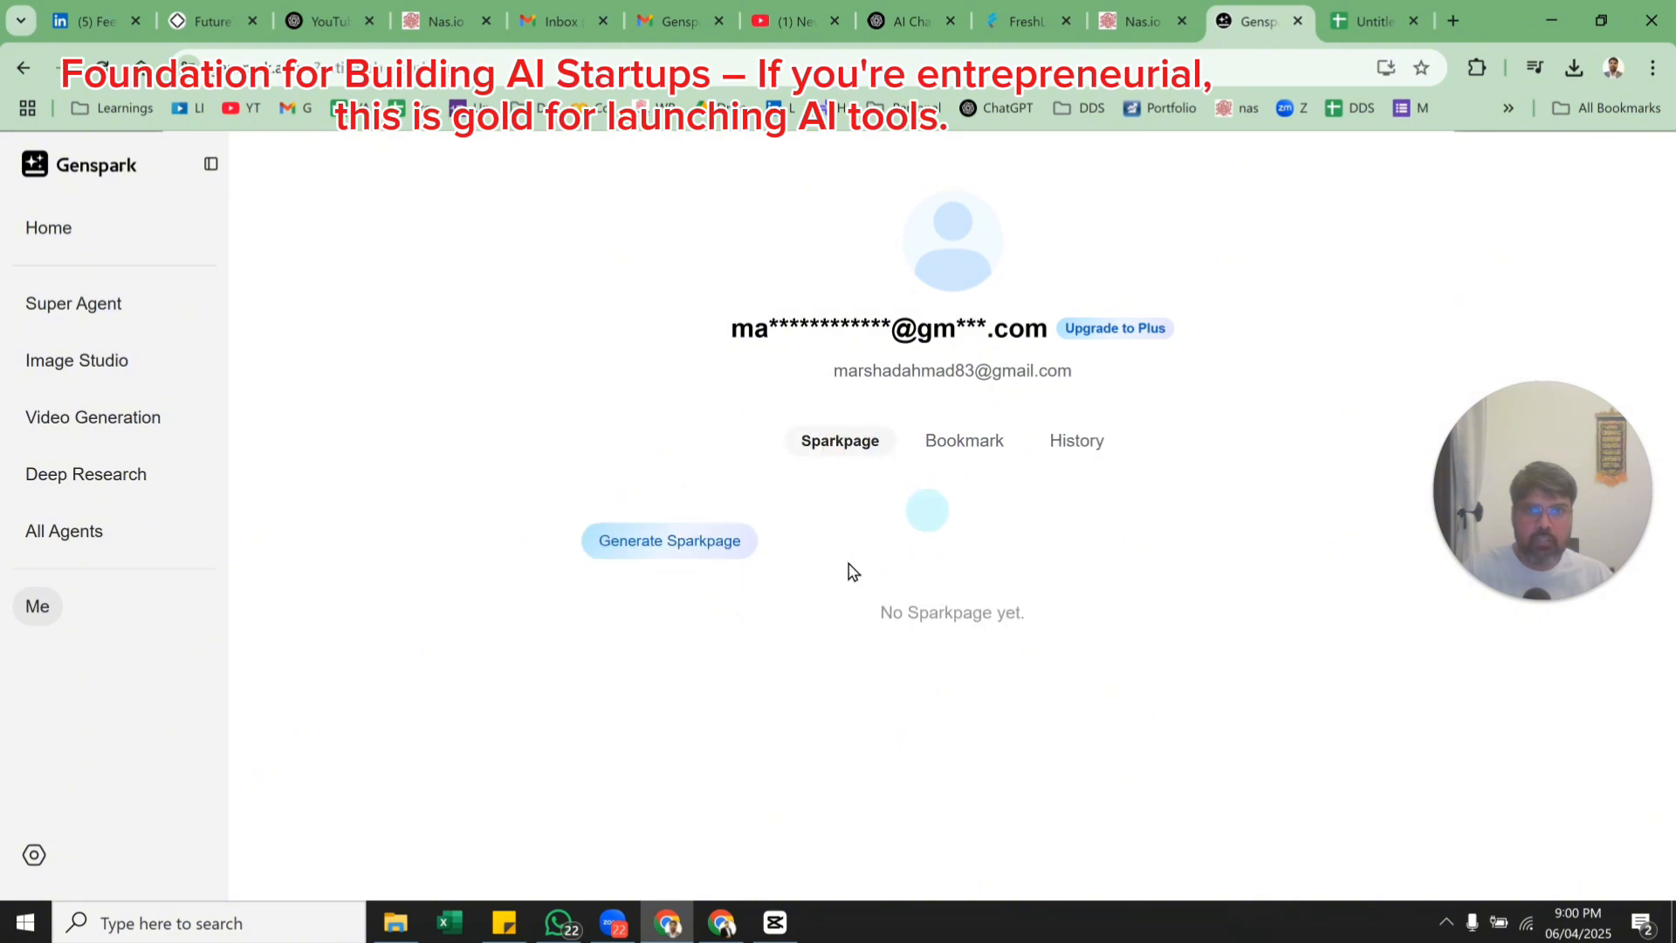
click(685, 561)
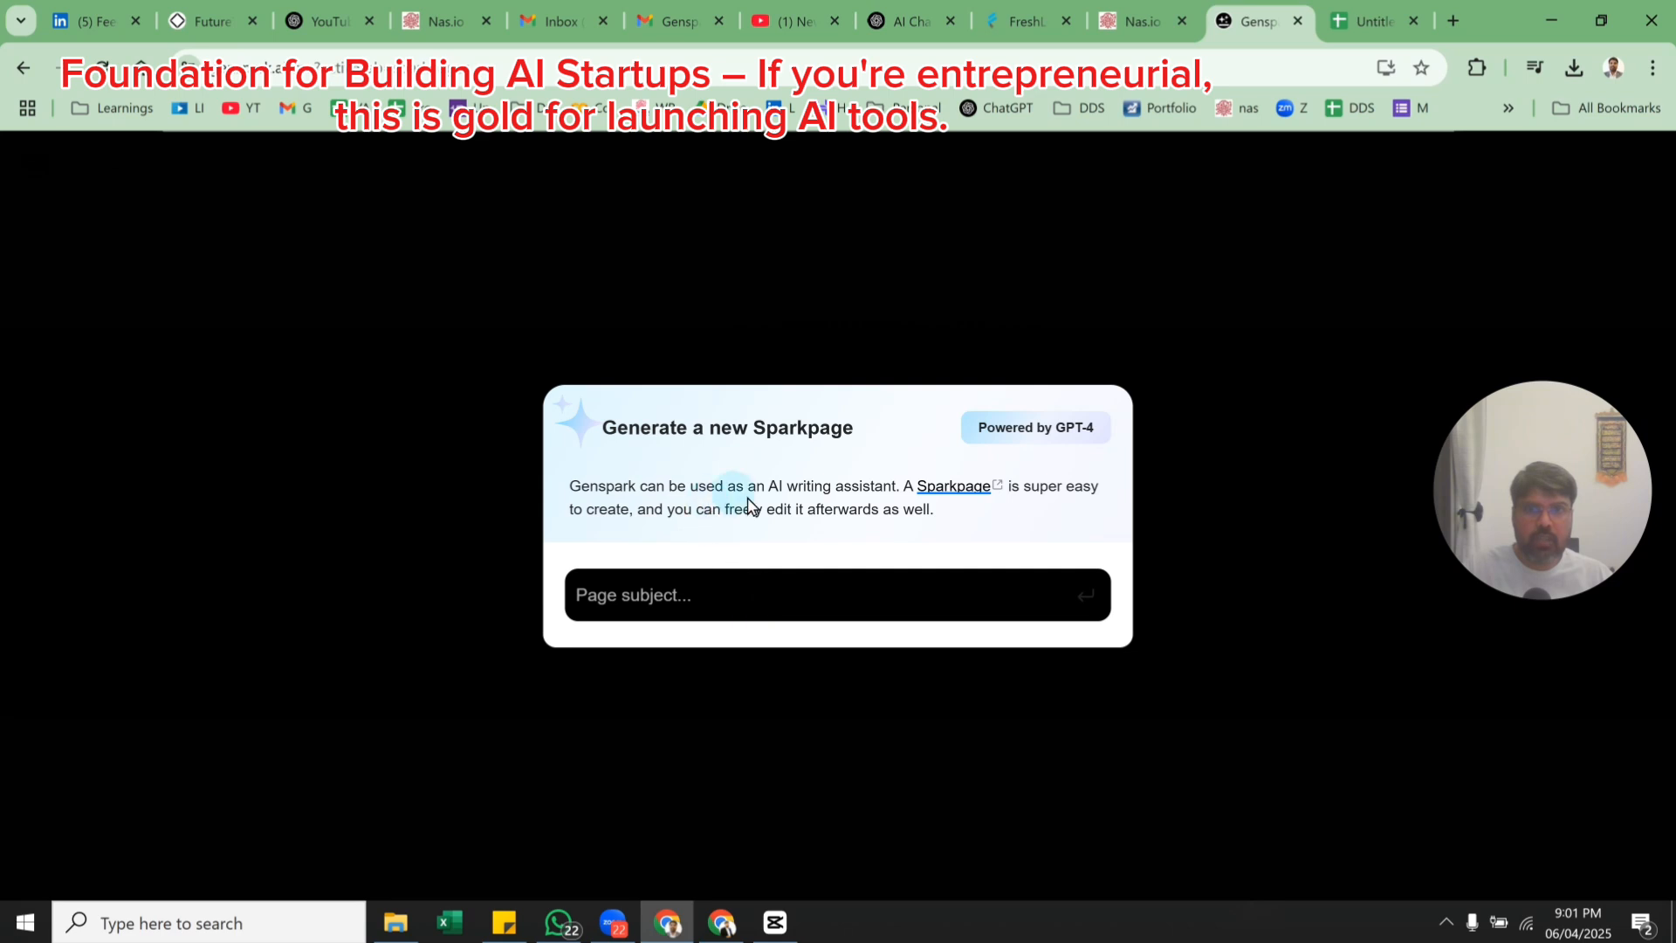
click(648, 590)
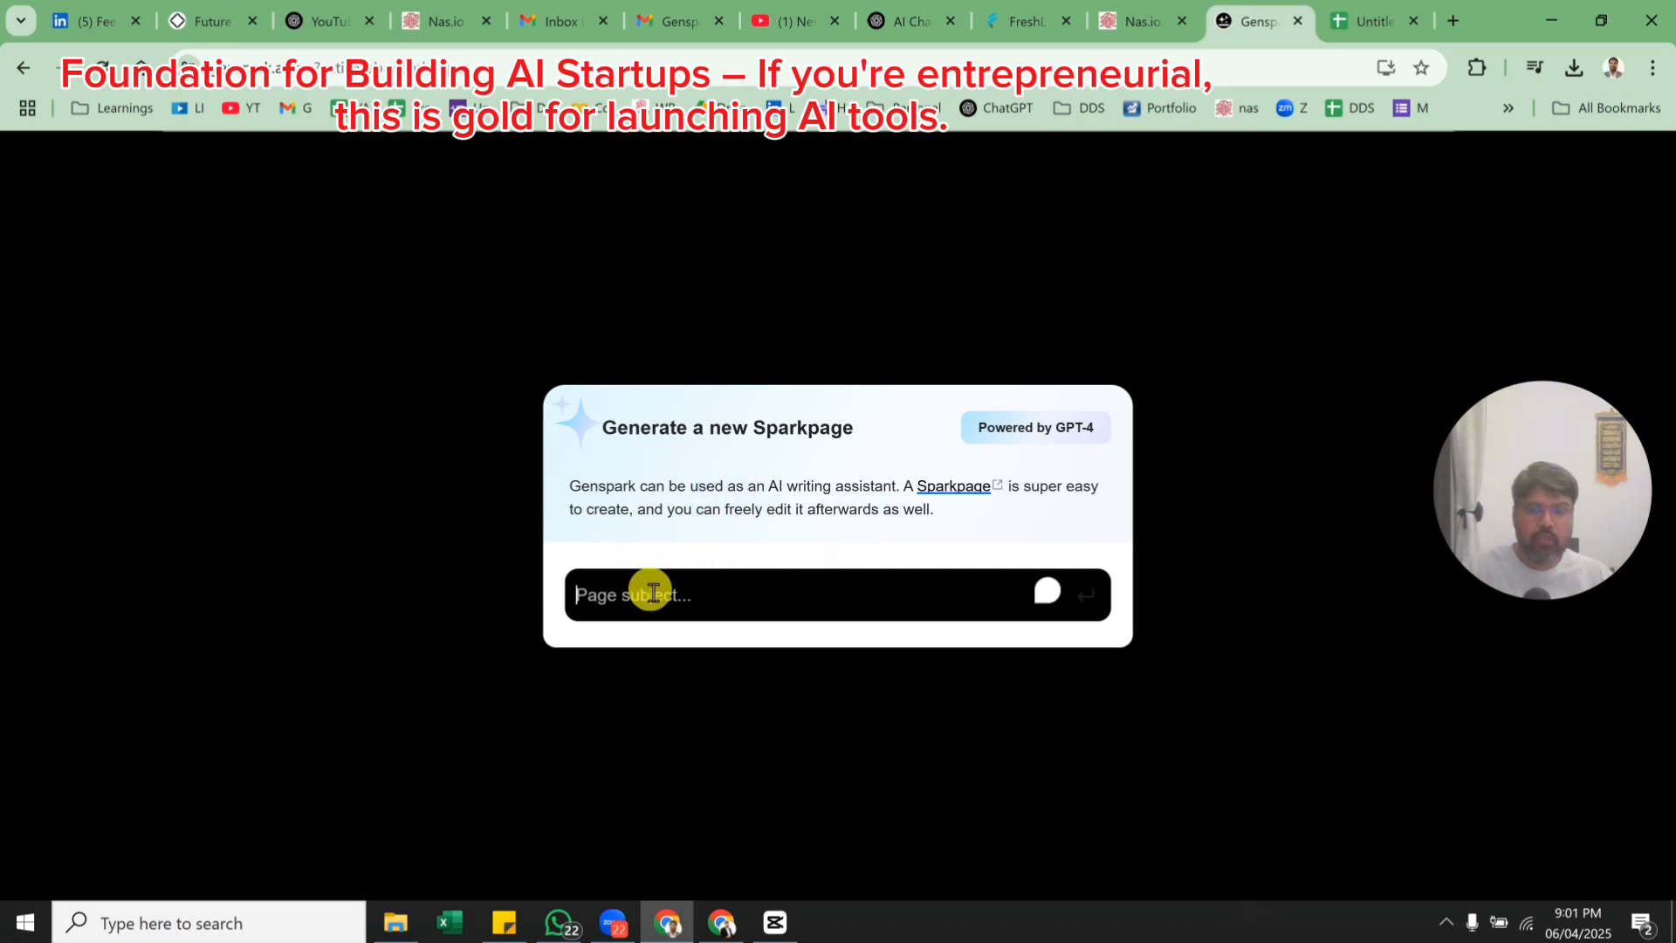
text(MCP)
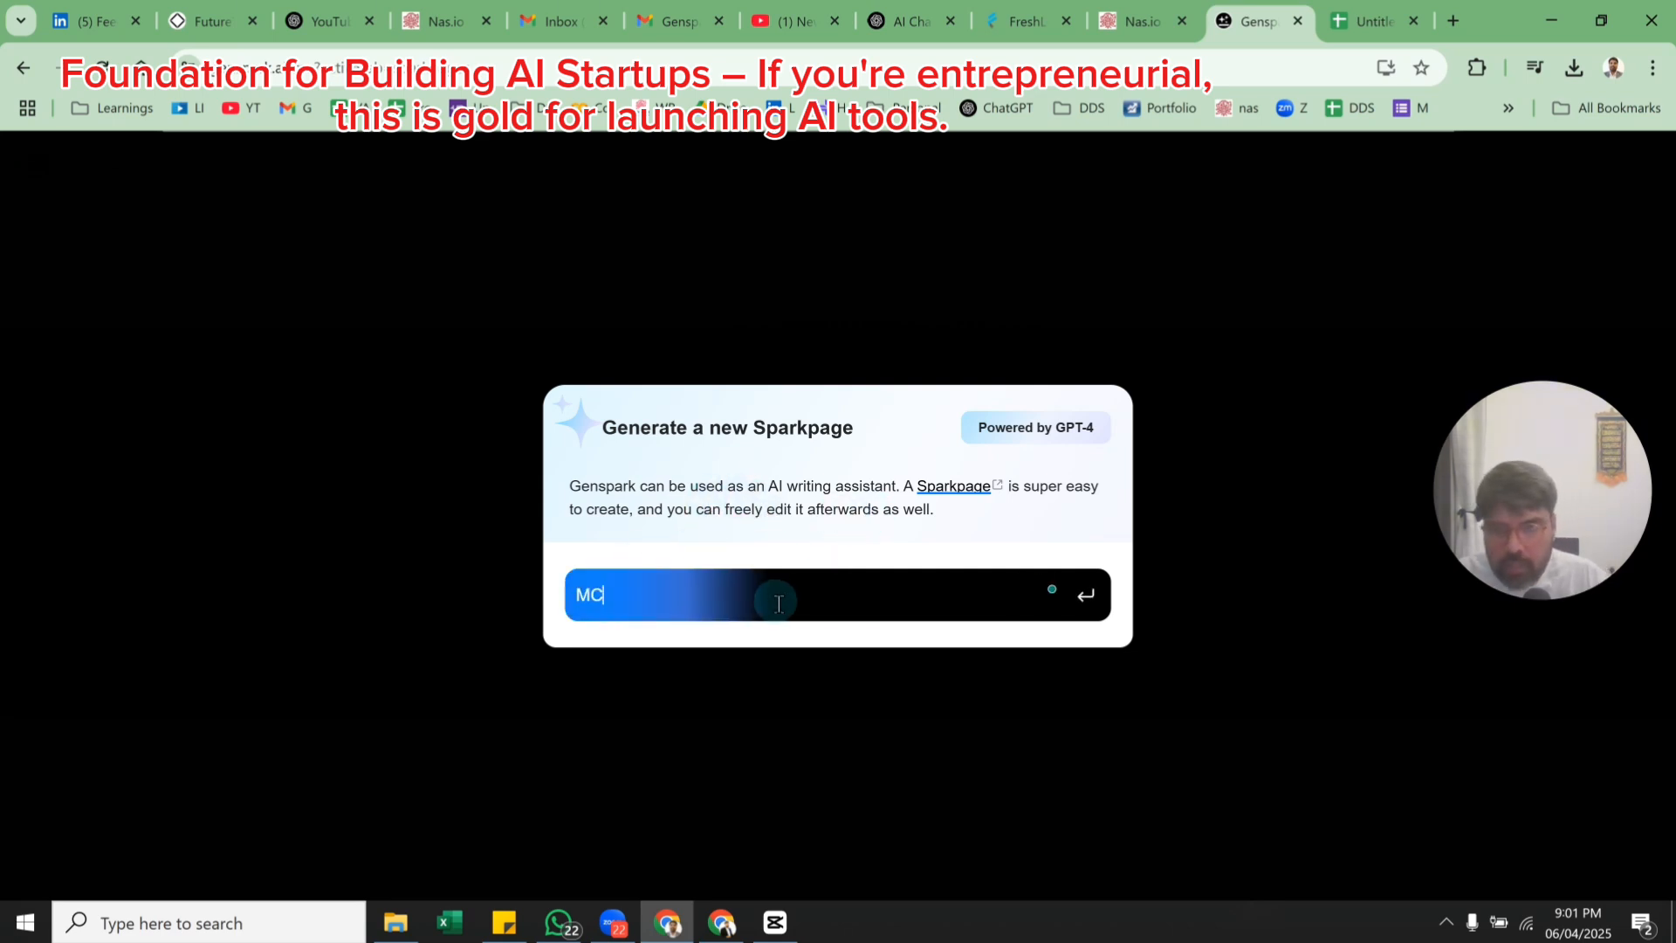
click(1100, 601)
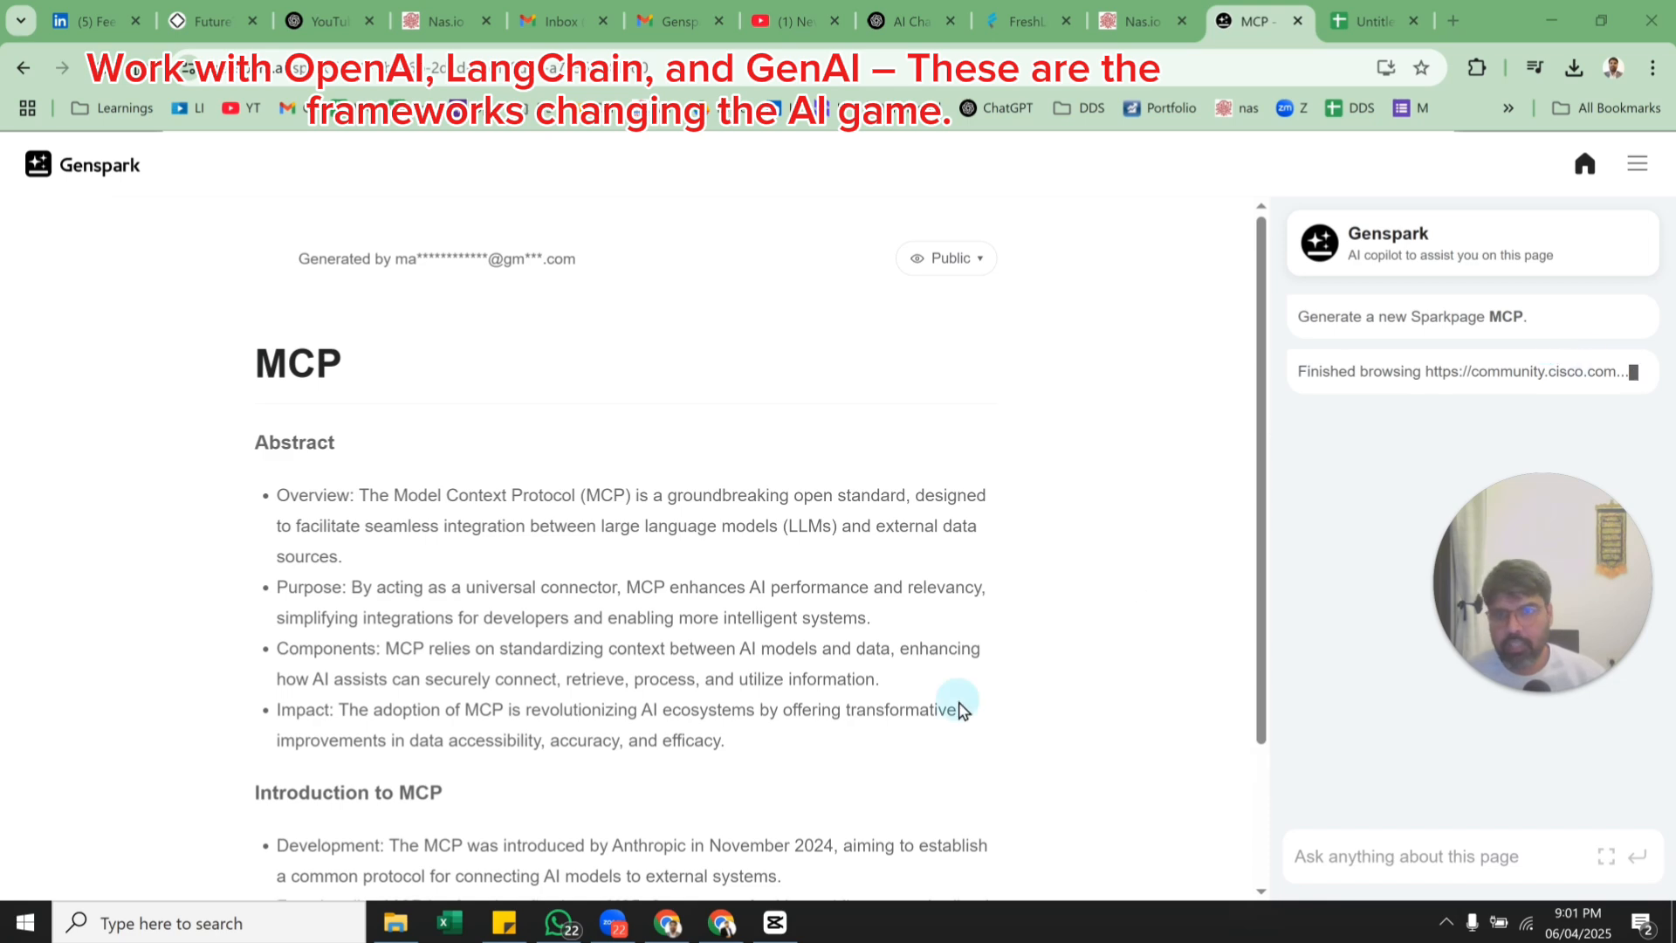
Read through the generated MCP Sparkpage to its last section and view its Public and Private visibility options.
scroll(960, 702, down, 3)
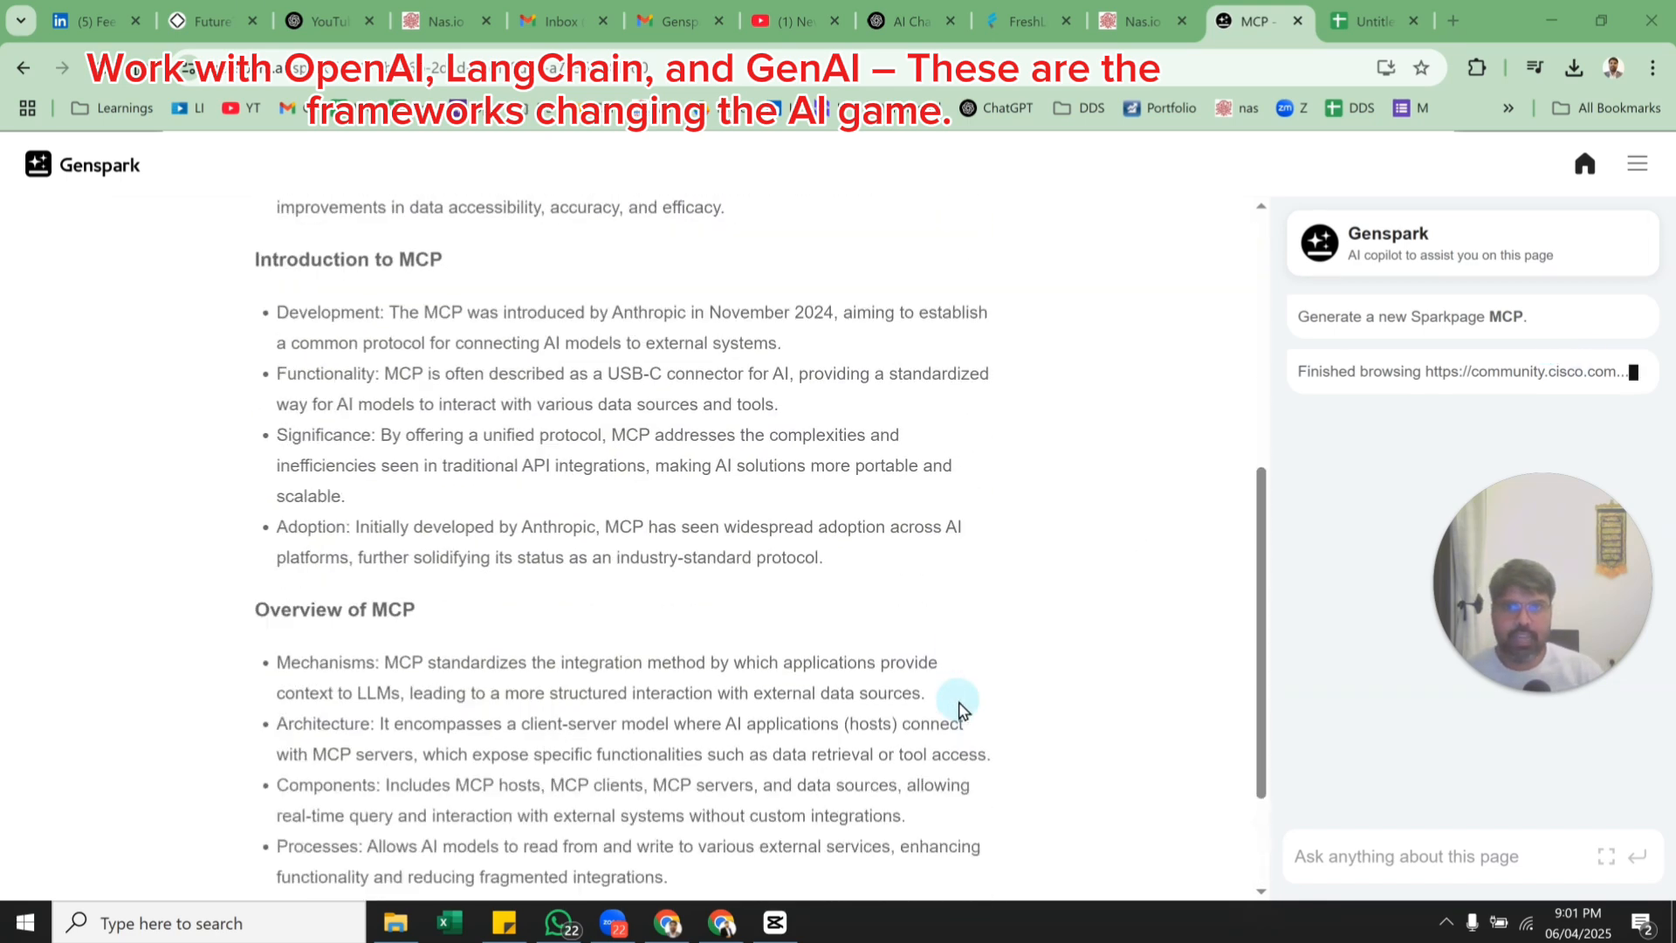
scroll(960, 707, down, 3)
scroll(965, 705, up, 8)
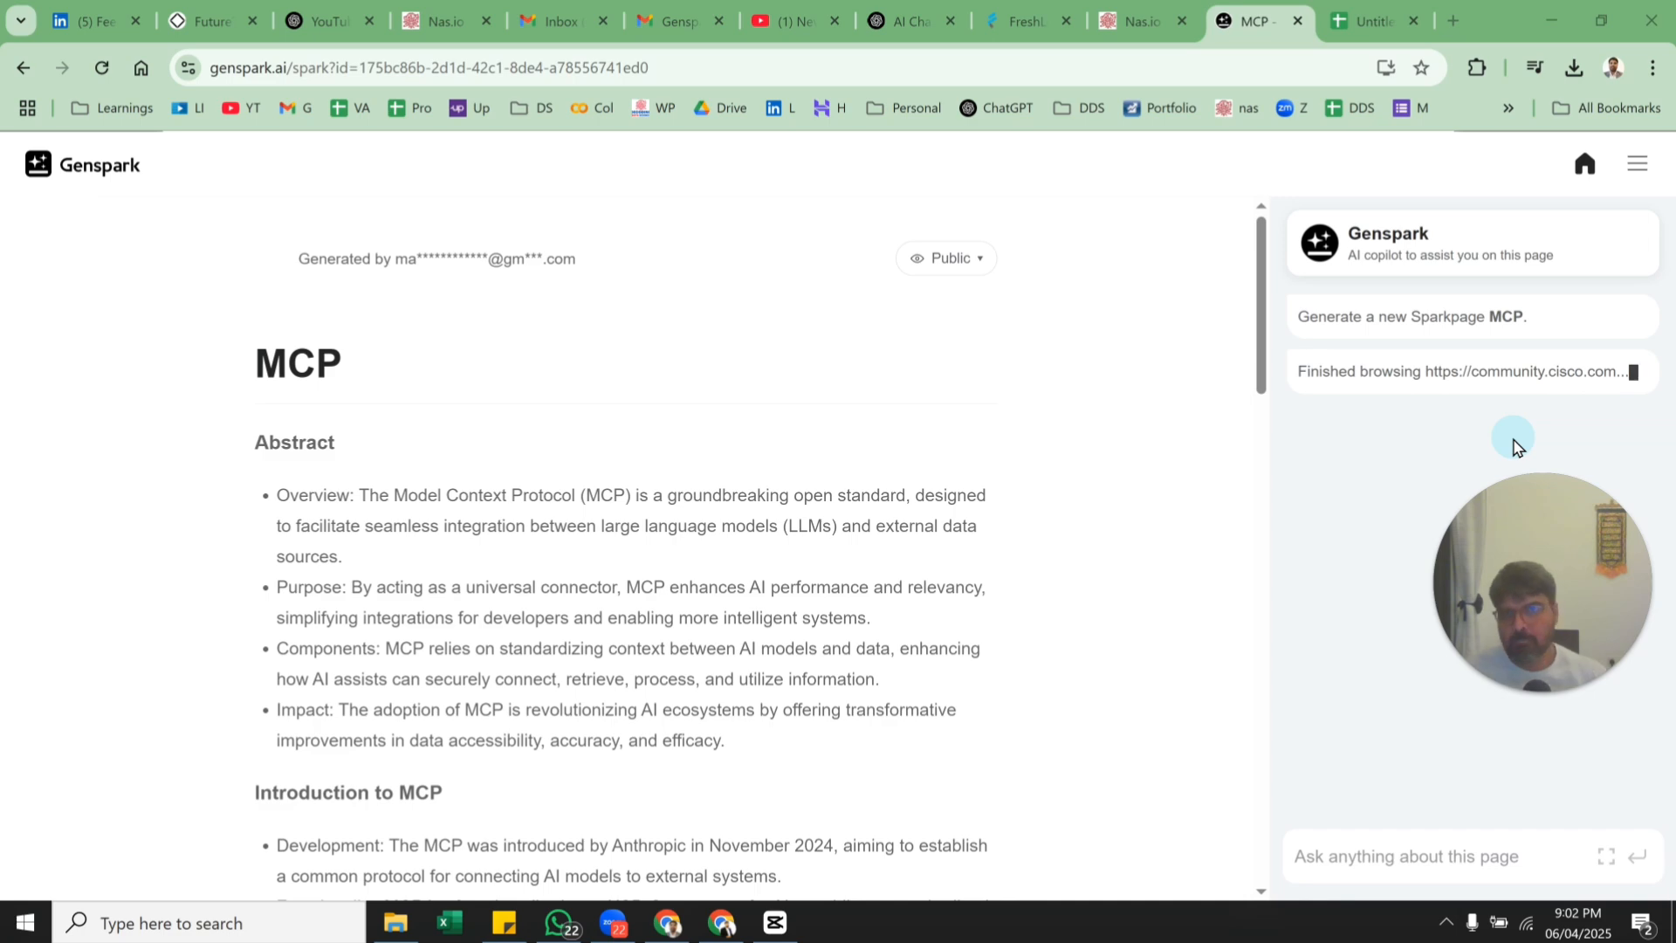
click(984, 261)
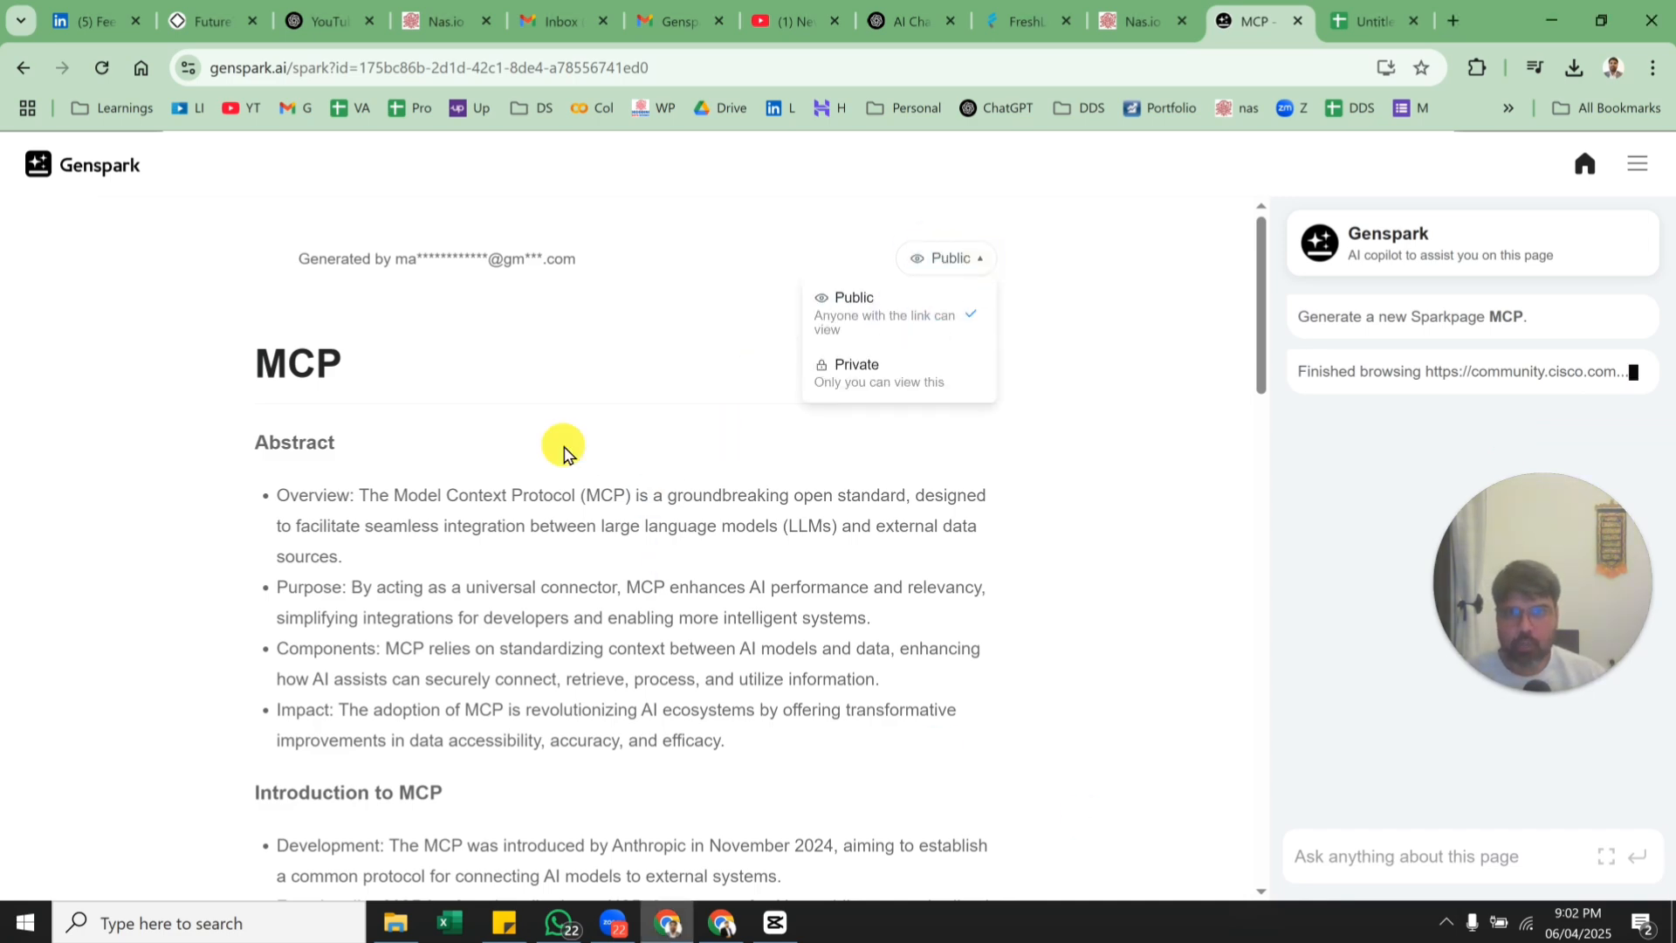
scroll(563, 452, down, 20)
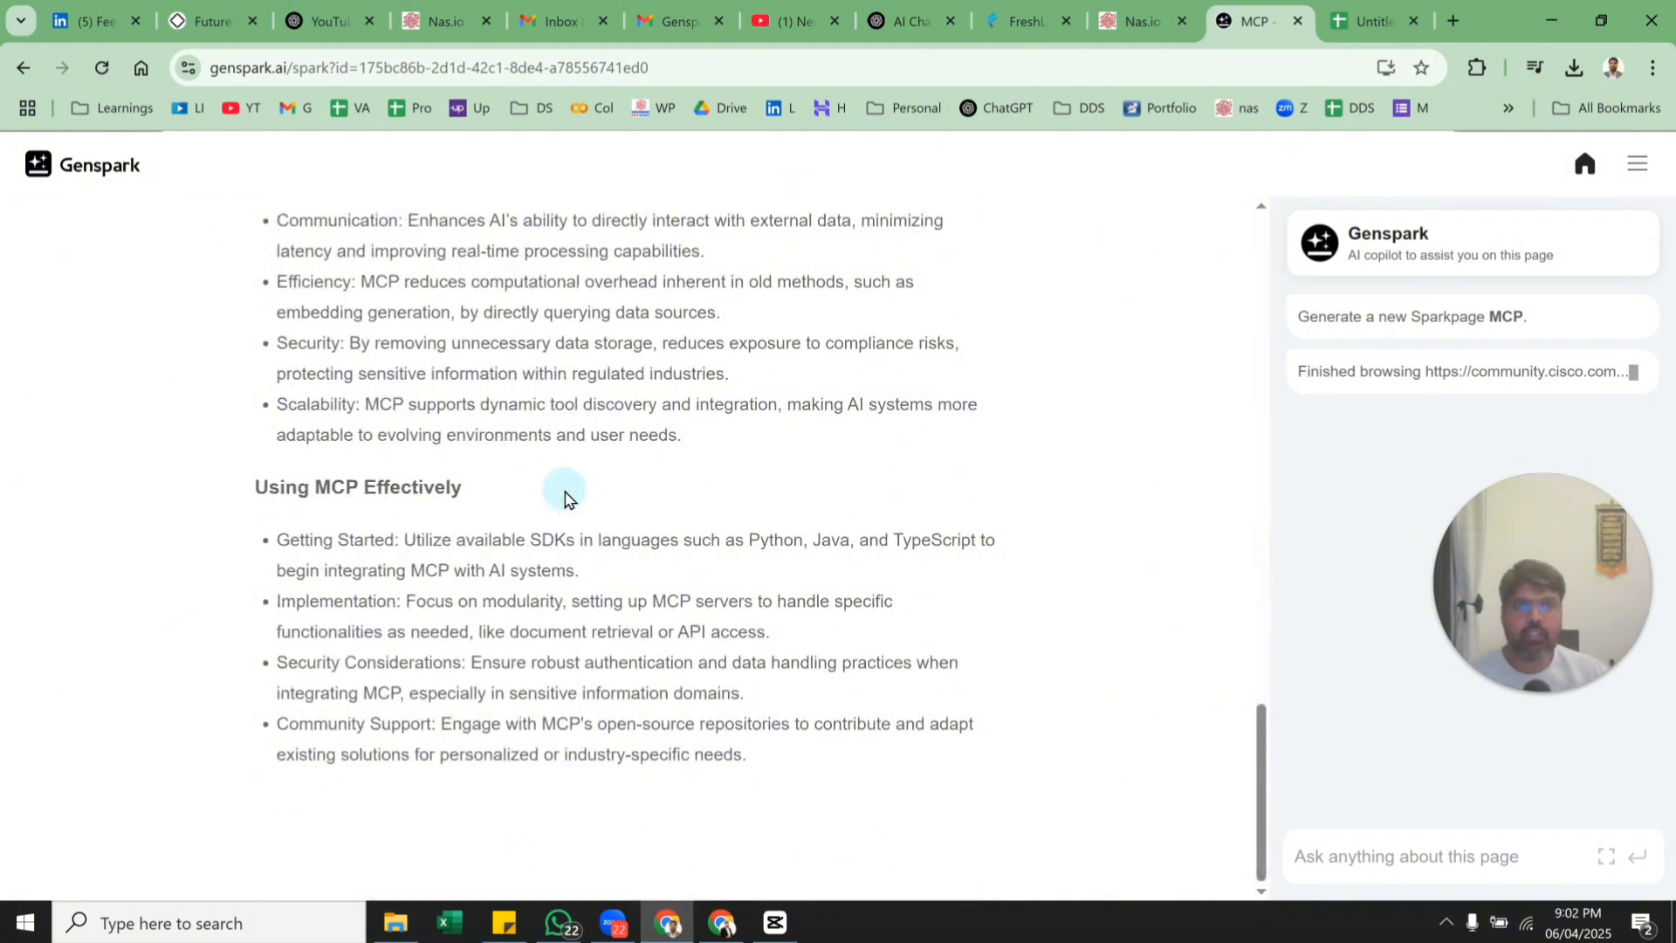
Re-read the MCP Sparkpage outline from the Abstract to Using MCP Effectively and check the copilot's generation progress.
scroll(563, 489, up, 20)
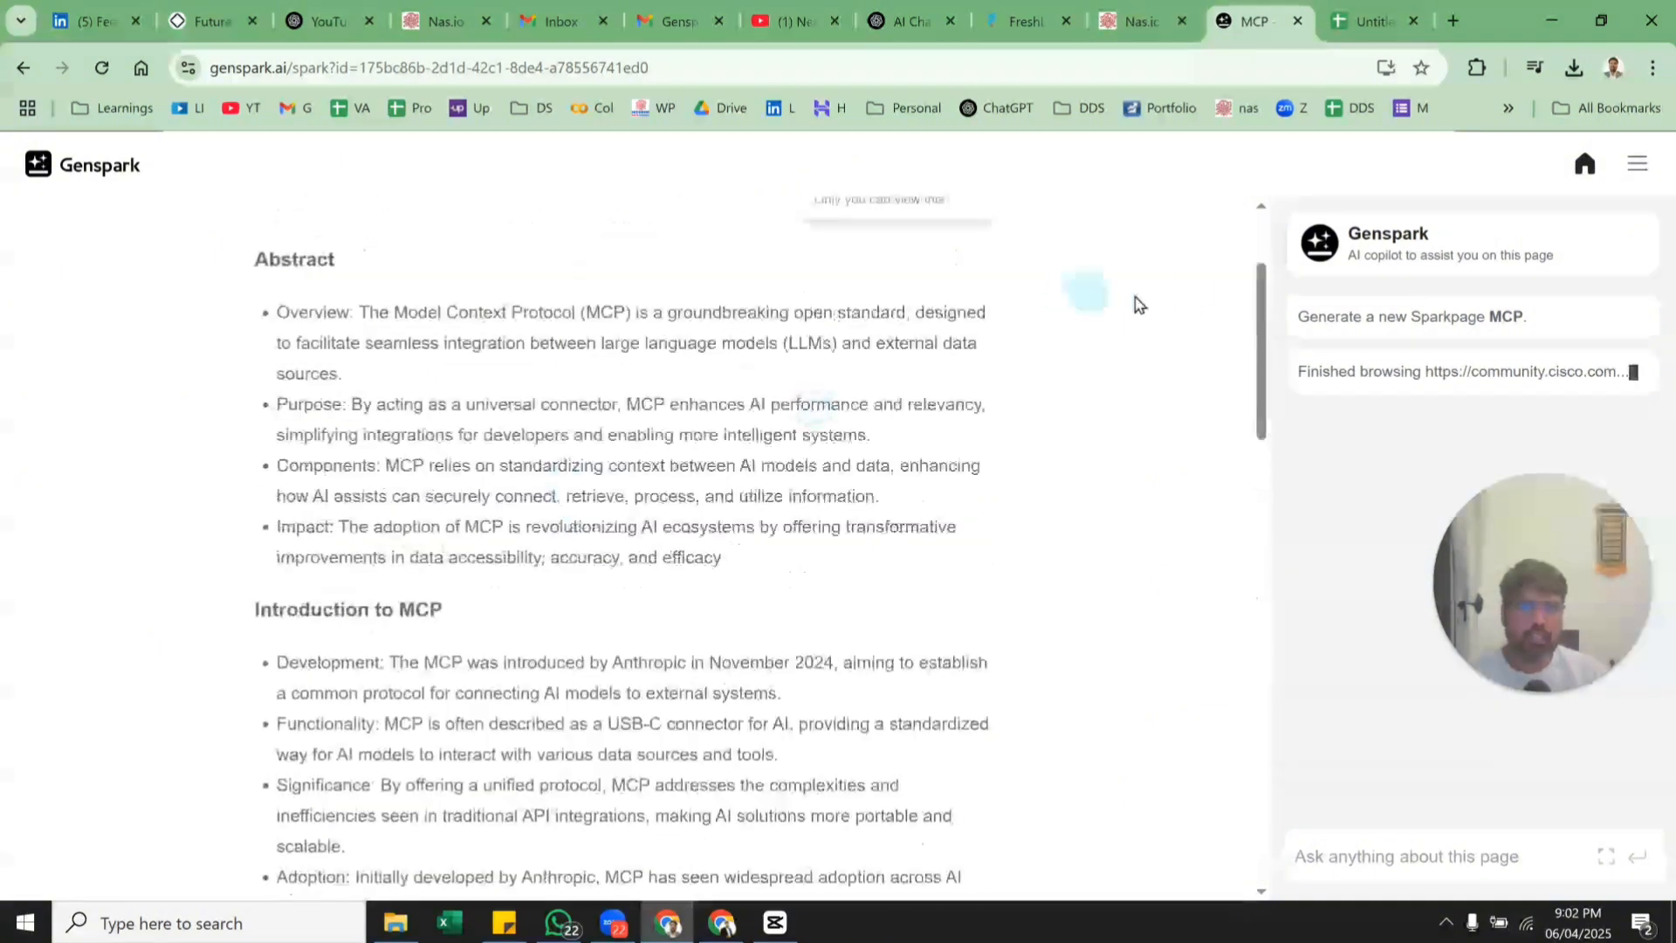
drag(1386, 259, 1564, 258)
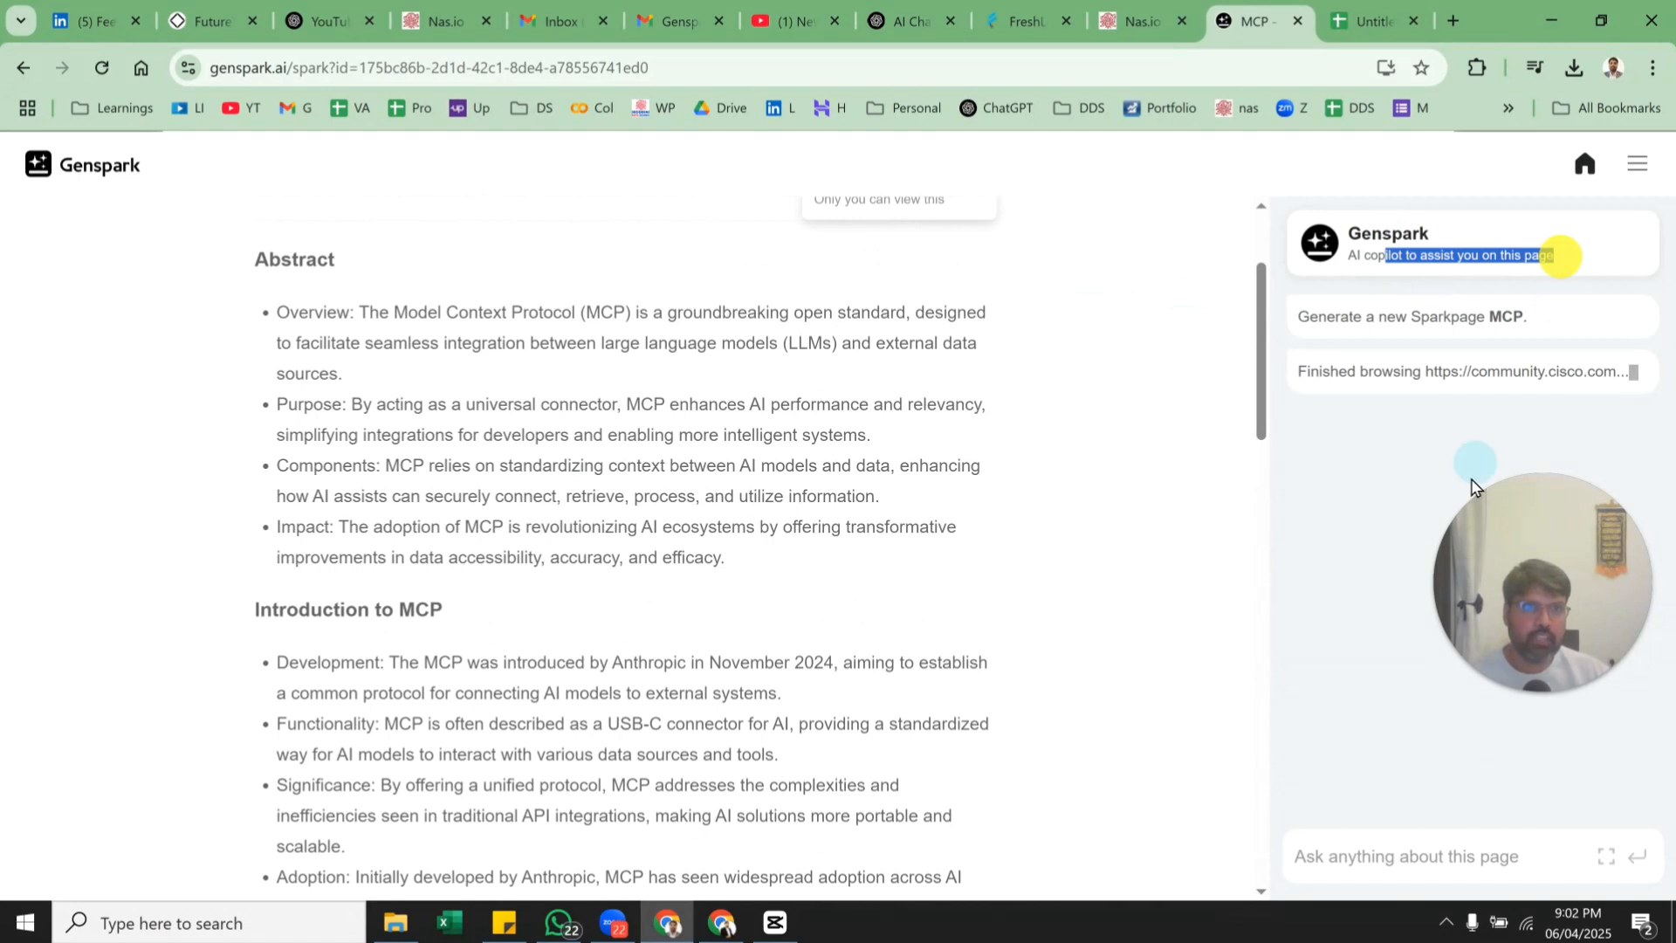
scroll(643, 498, up, 3)
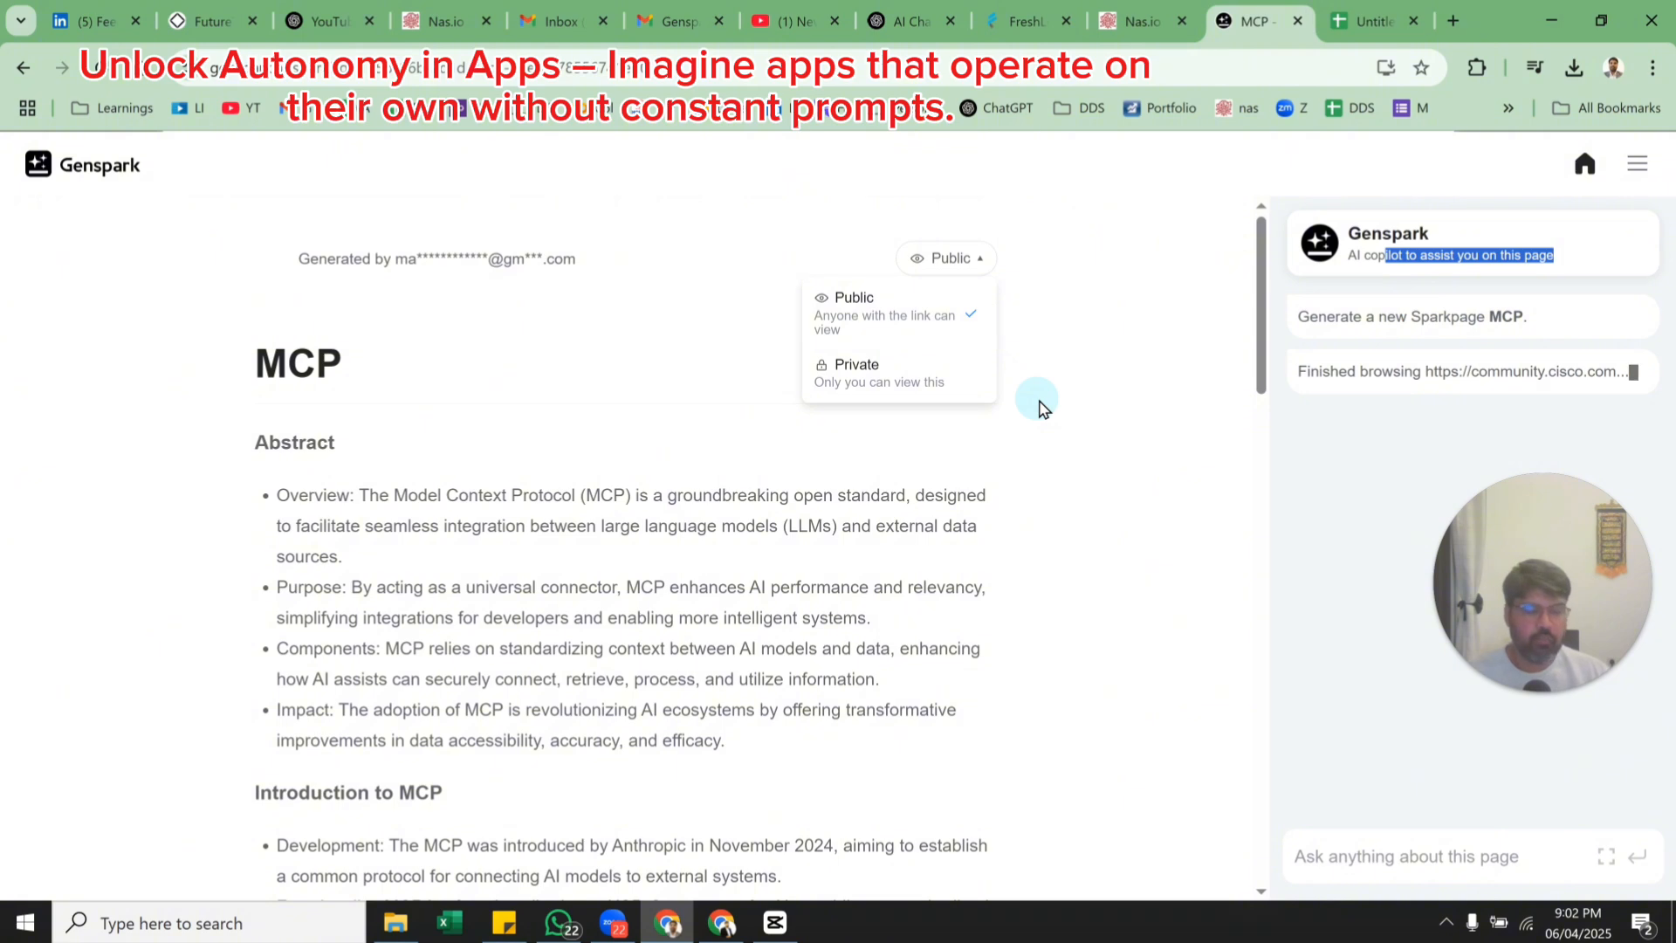
scroll(1052, 407, down, 15)
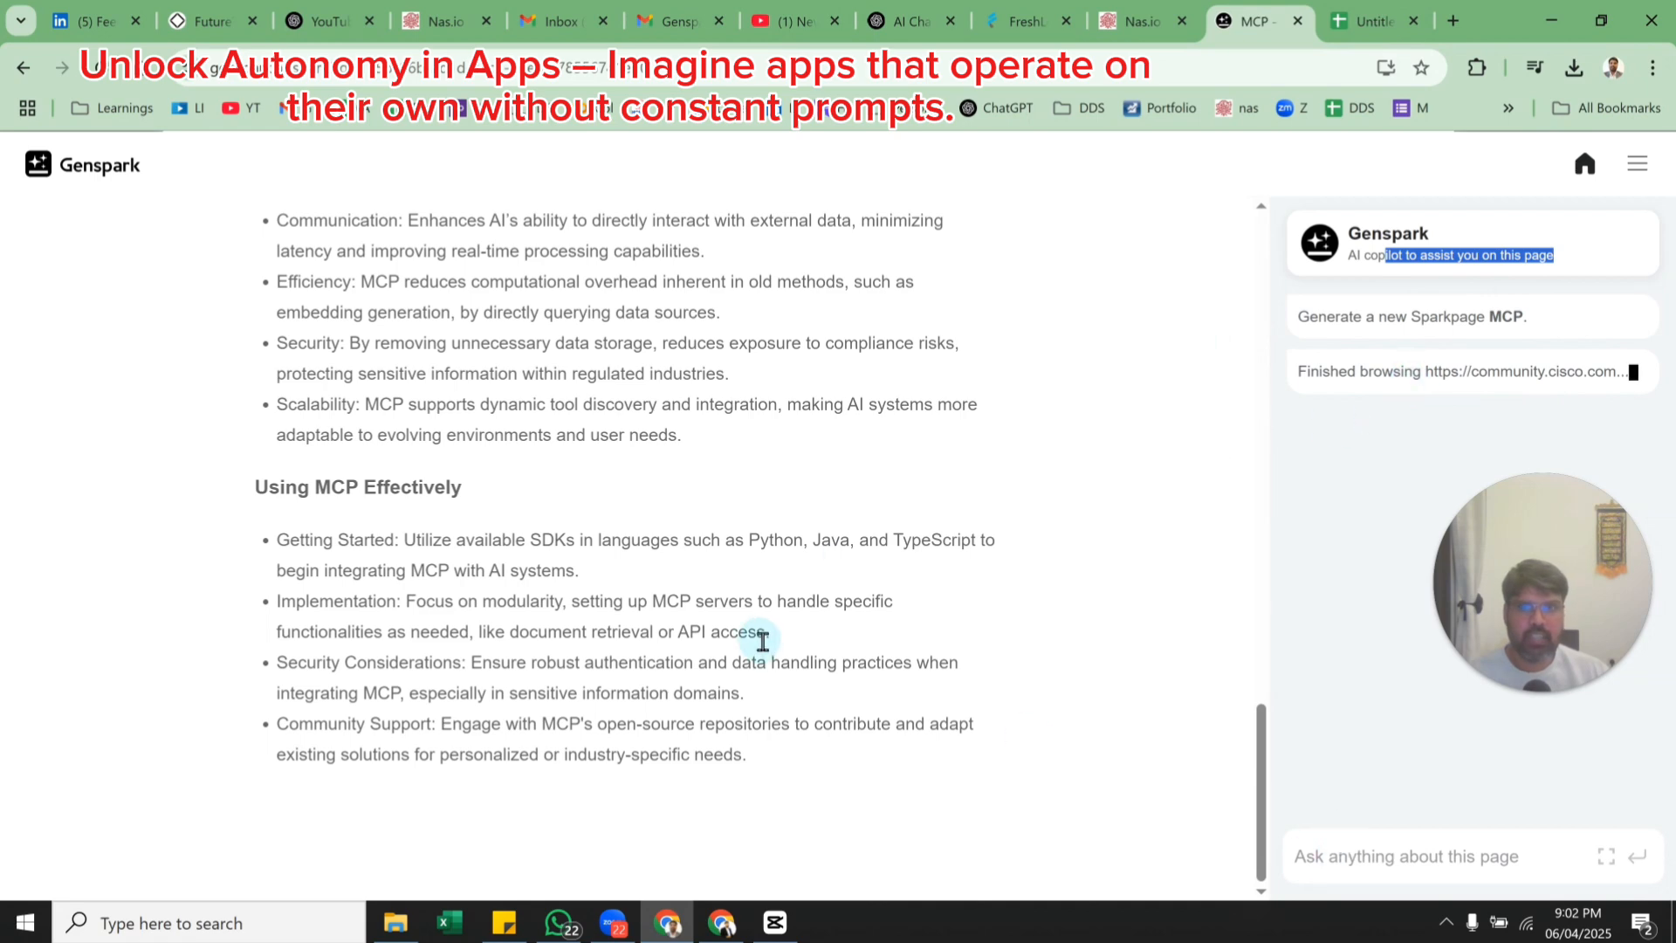
scroll(762, 642, up, 15)
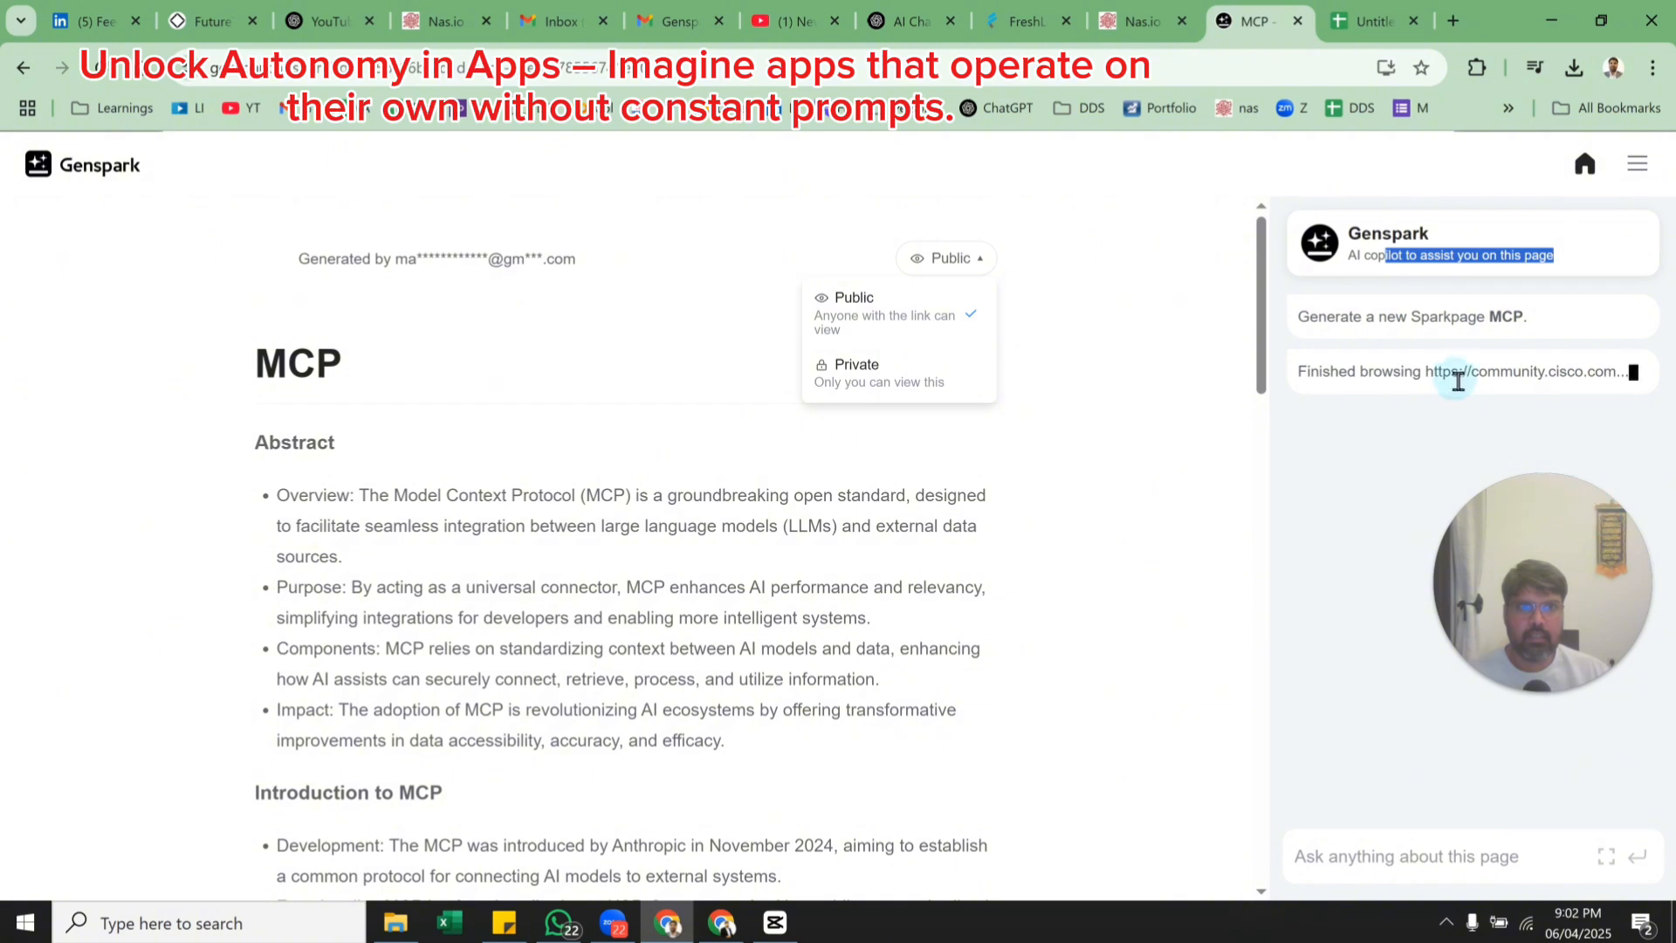
click(1375, 371)
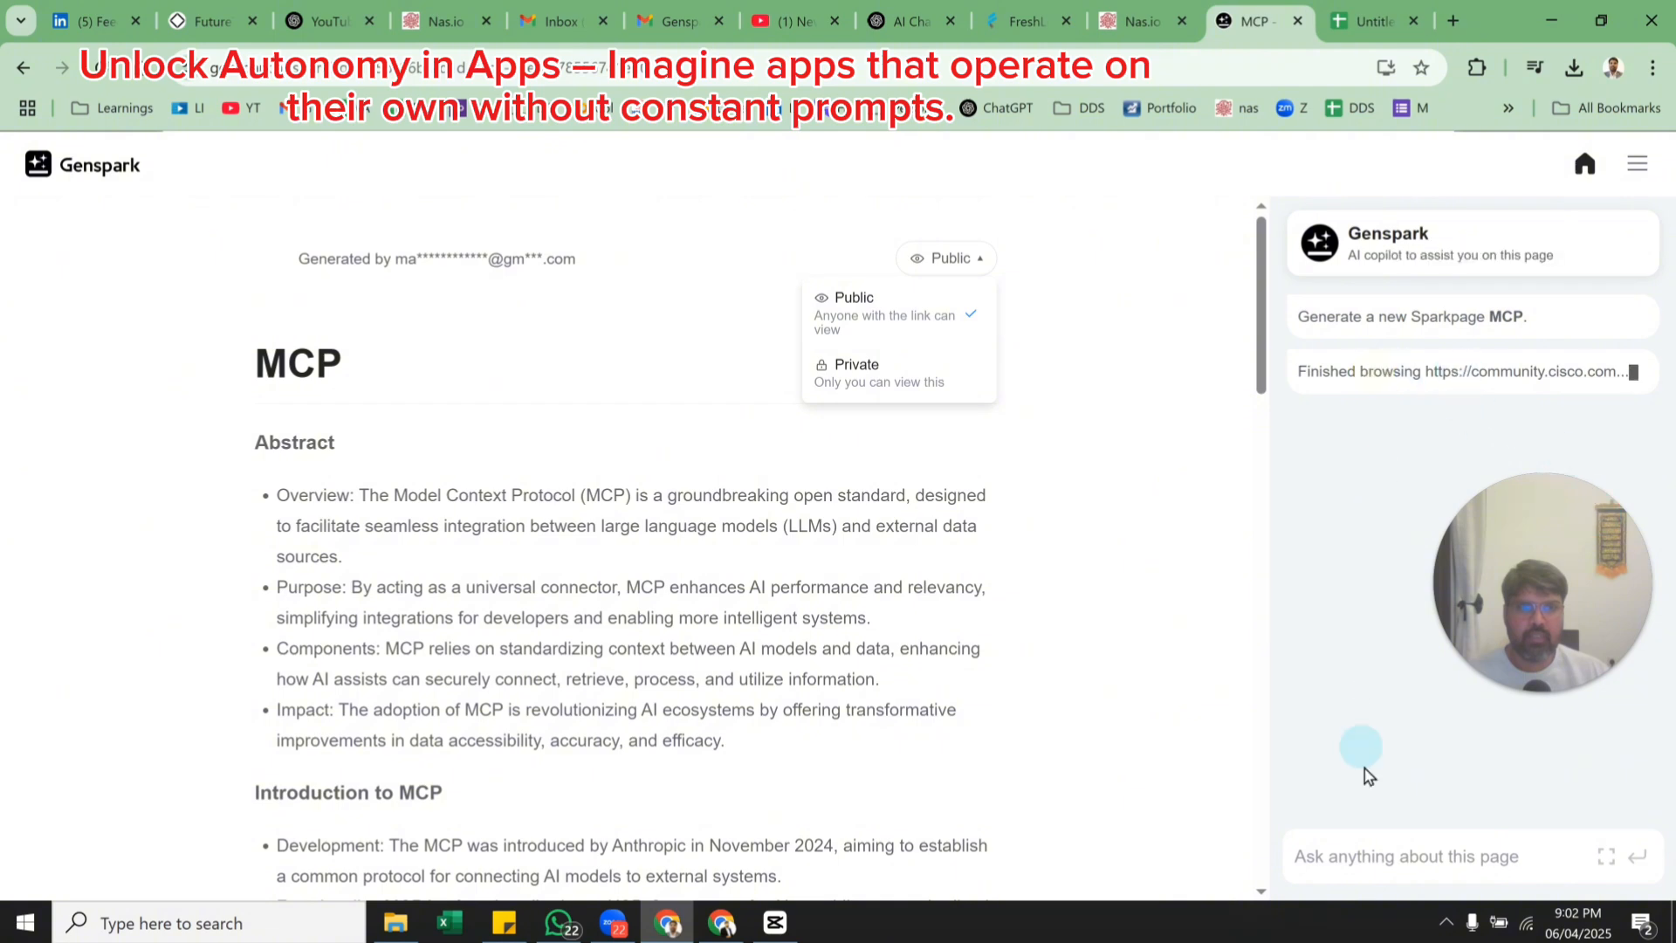
click(1374, 851)
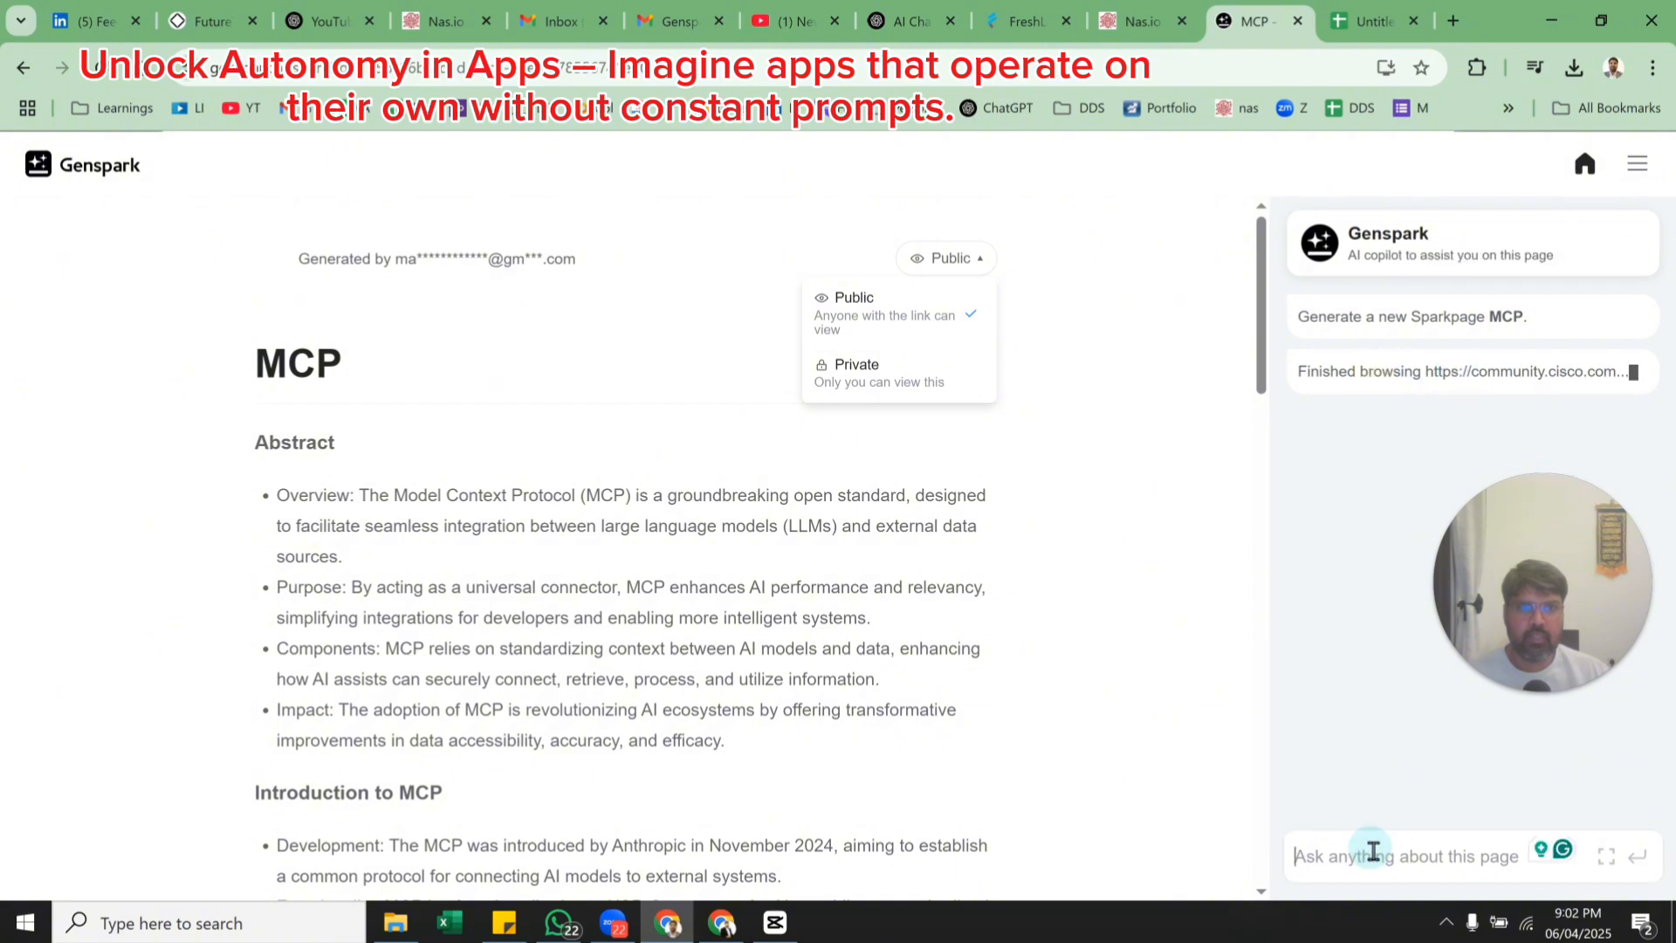
Read through the full generated Sparkpage from its title to the Related Videos section.
scroll(984, 676, down, 15)
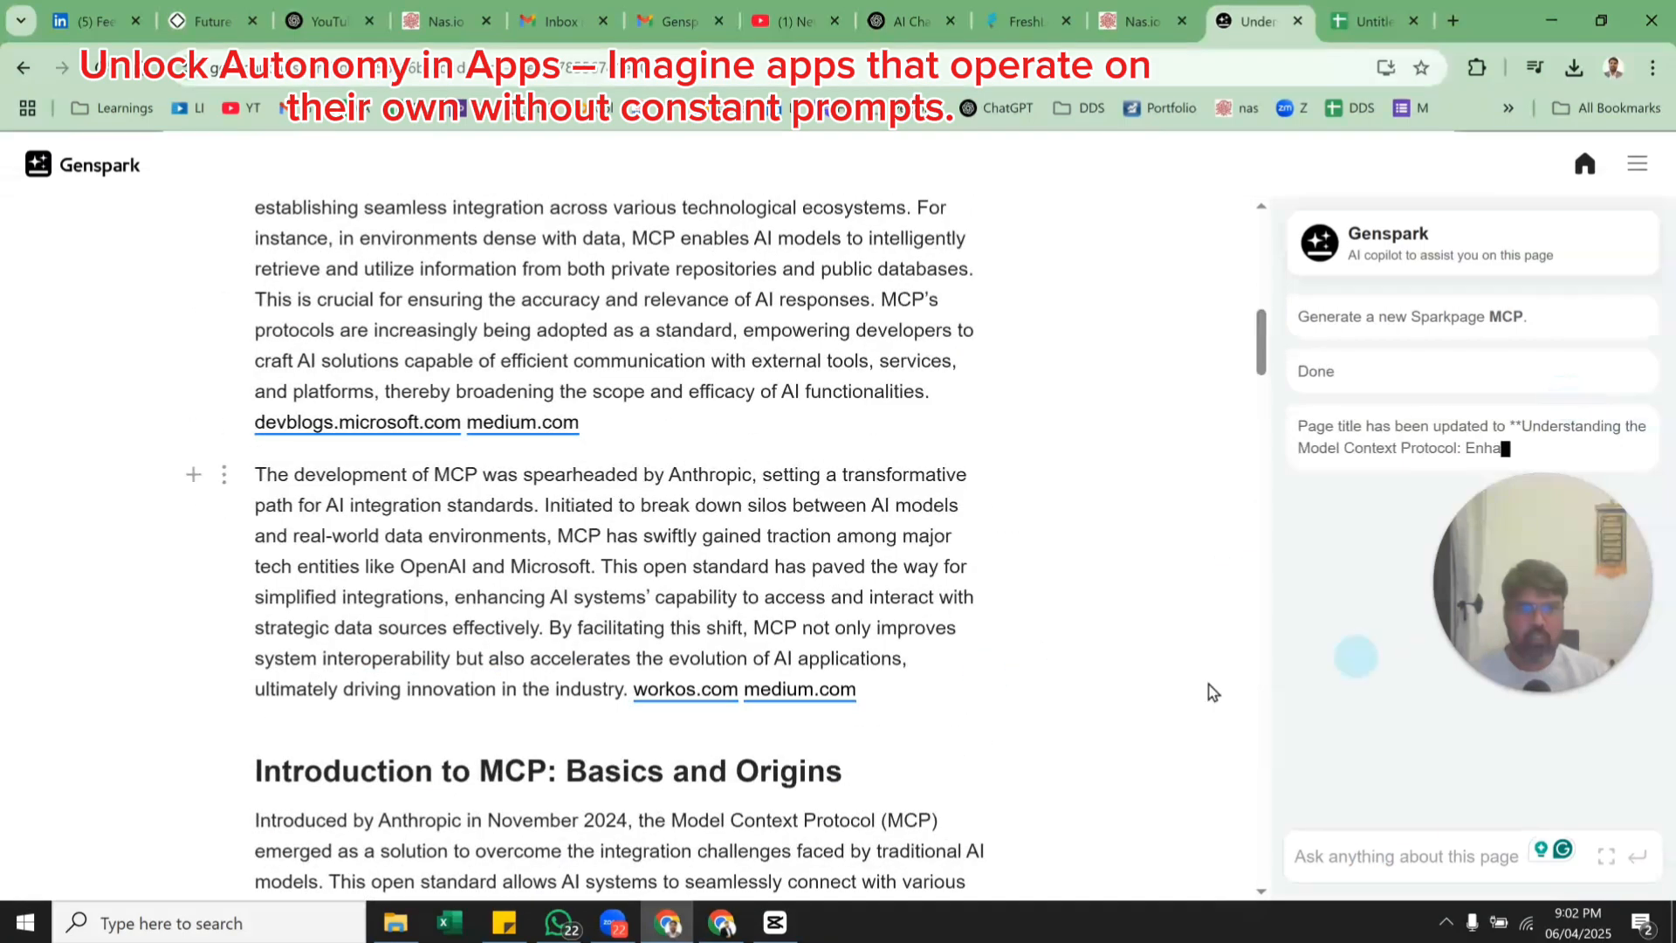
scroll(675, 405, up, 1)
scroll(676, 404, up, 15)
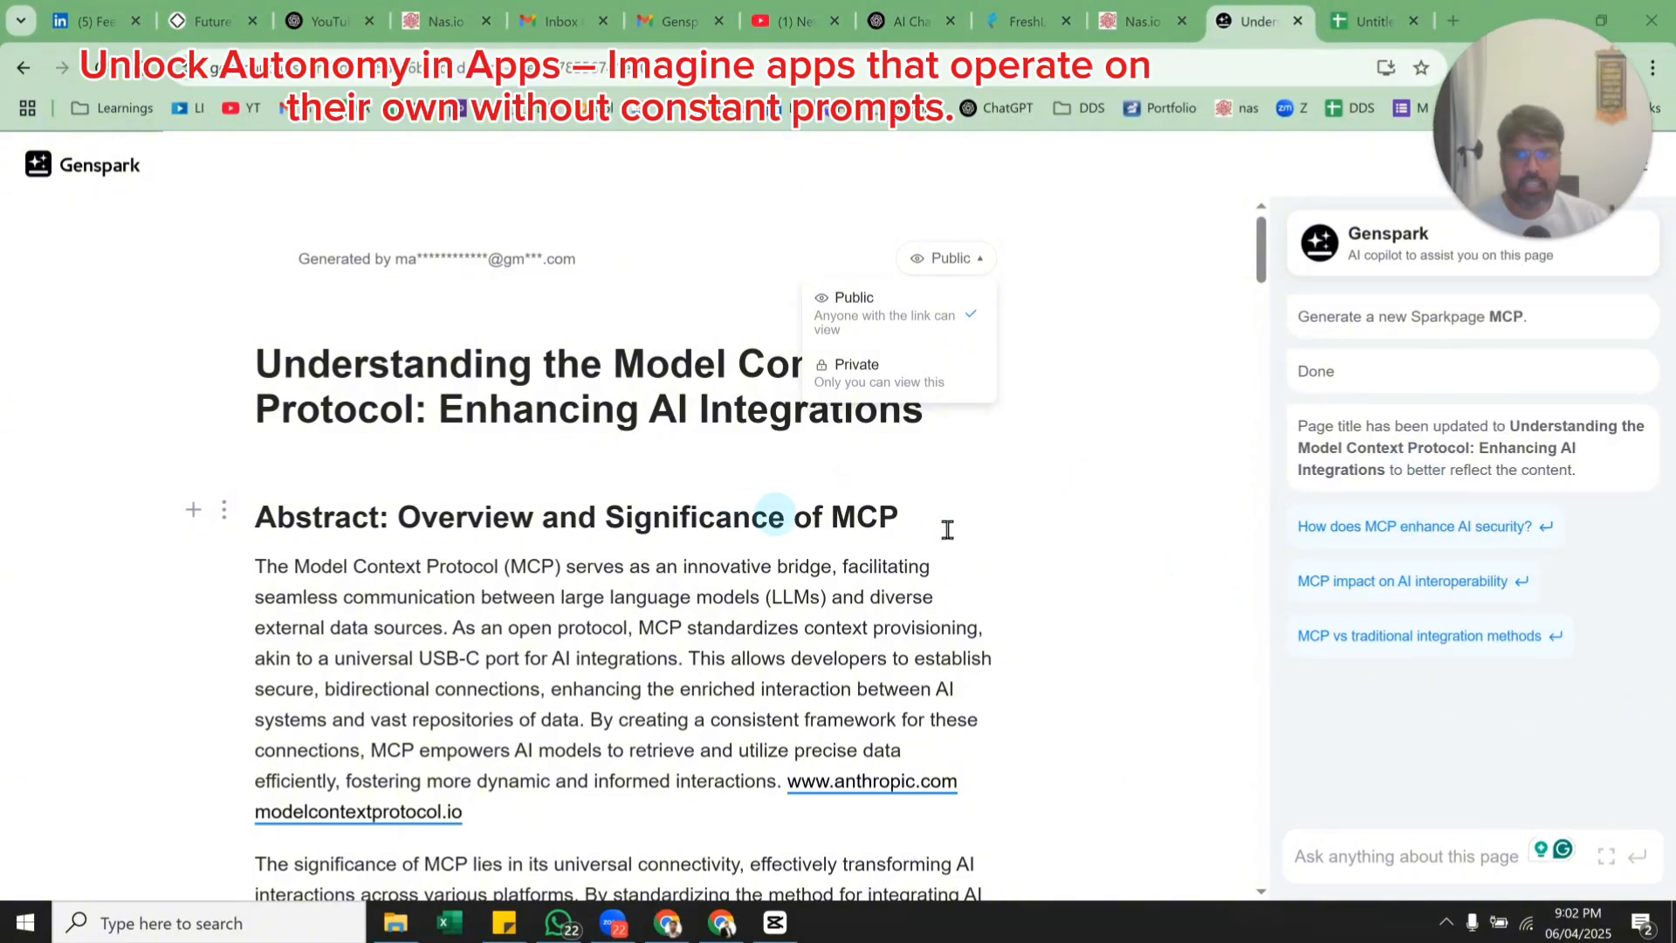
scroll(941, 567, down, 20)
scroll(943, 583, down, 20)
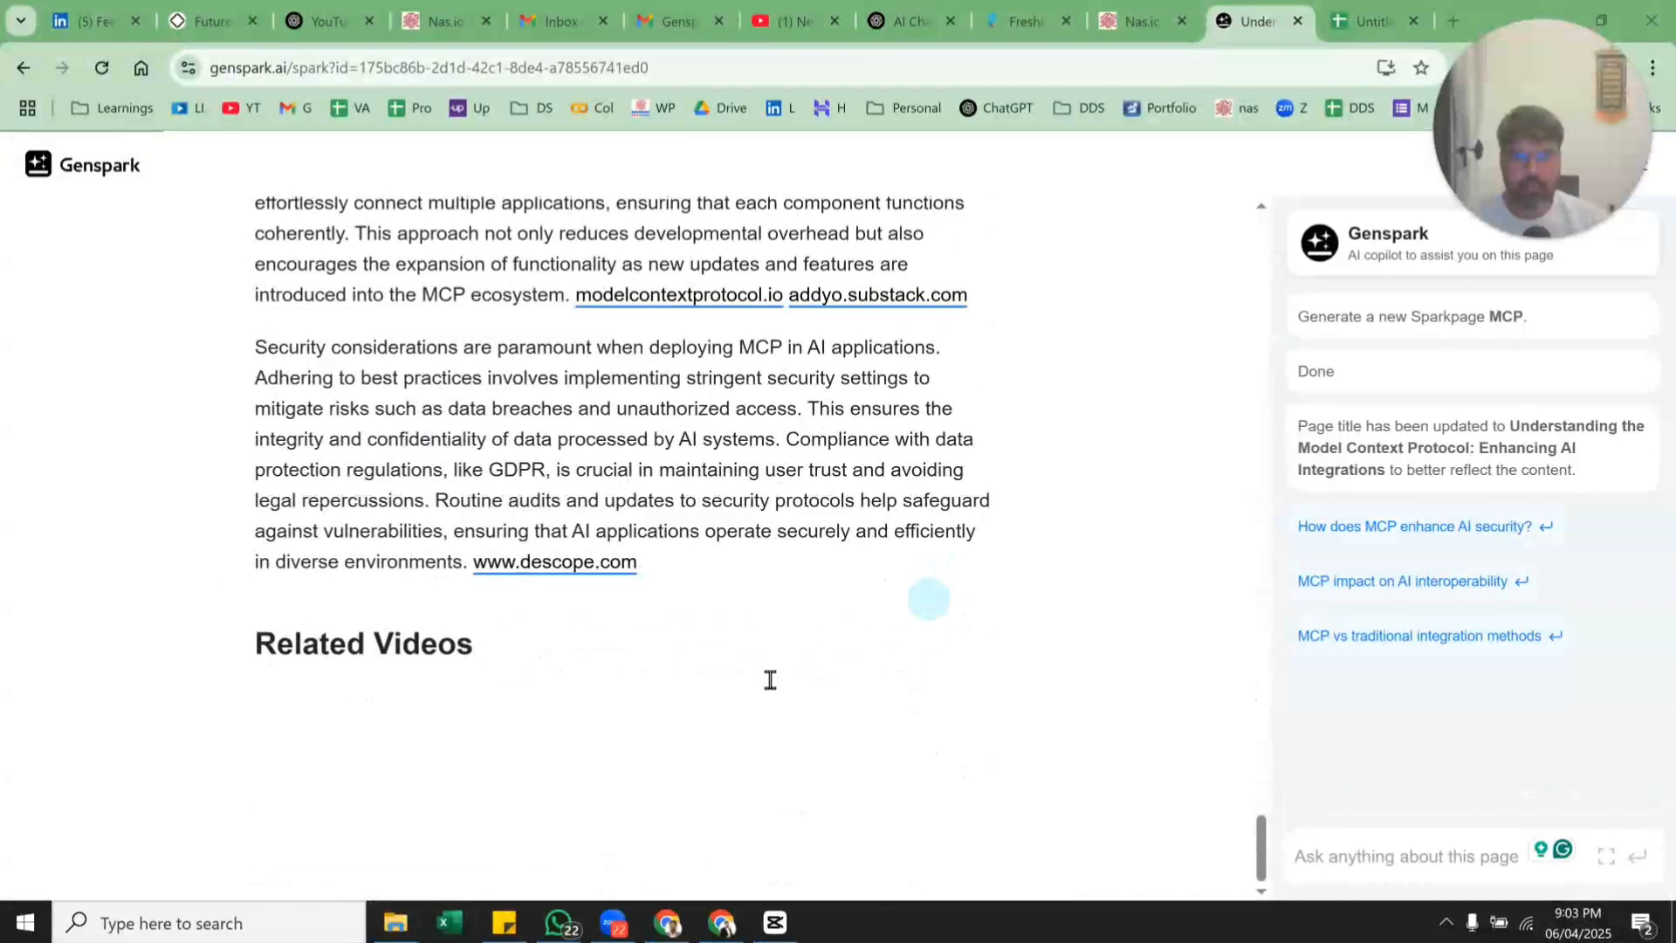
scroll(759, 681, up, 1)
scroll(759, 680, down, 2)
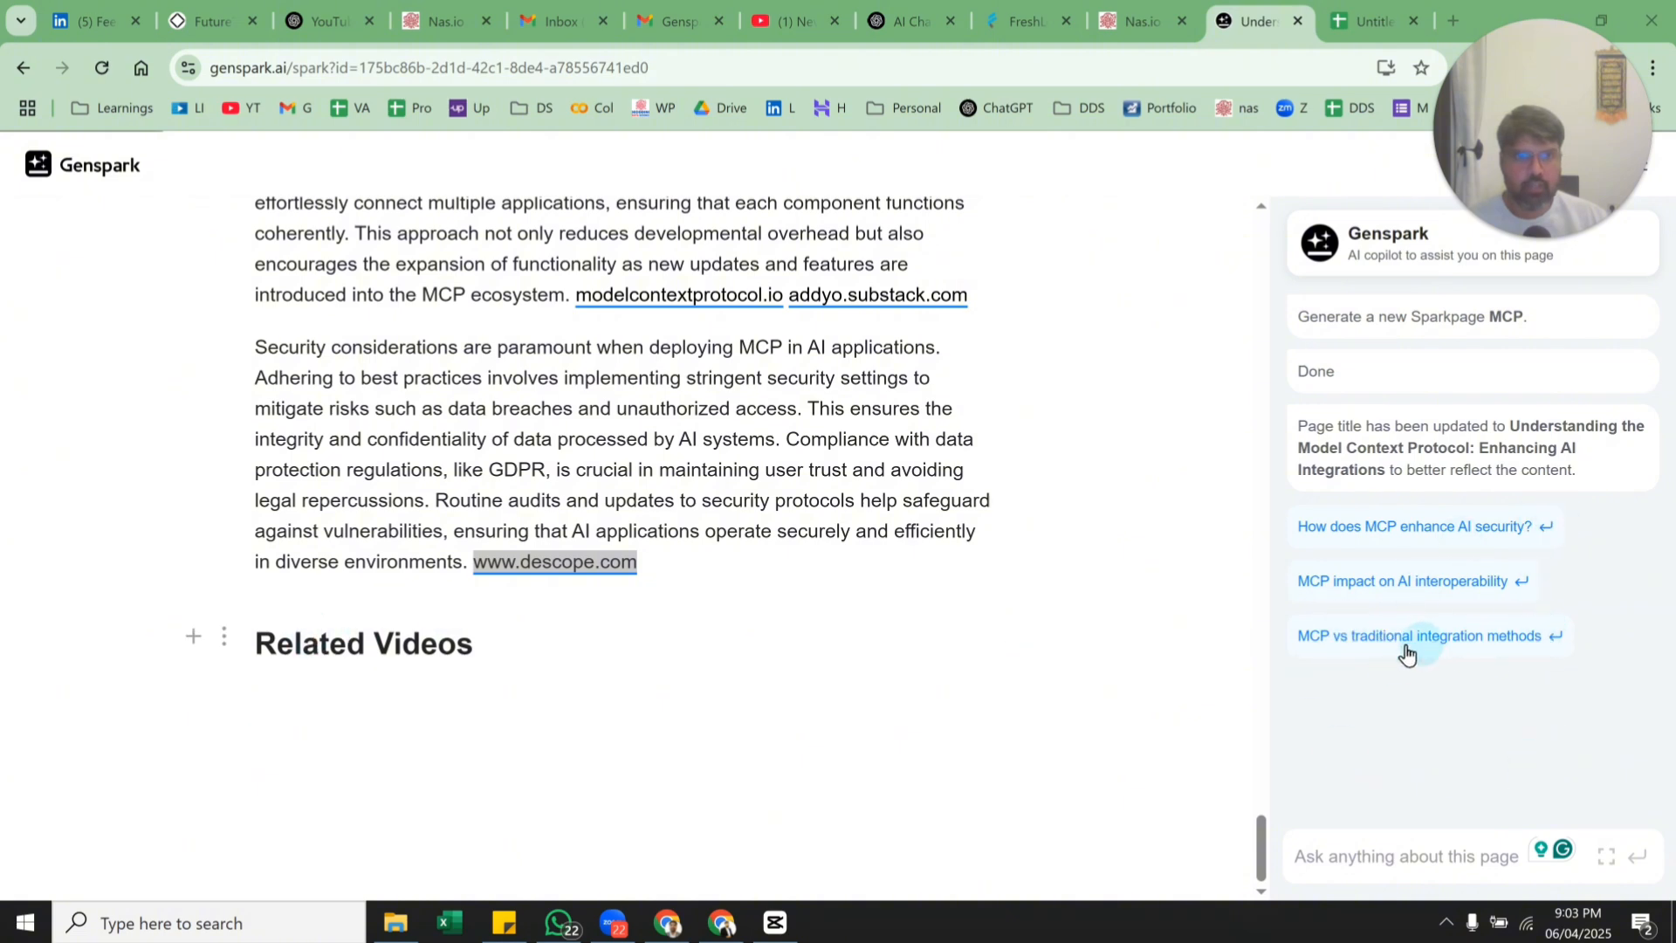
Ask the page copilot to "add a hyperlink menu in the start and give some use case examples and diagrams".
click(1406, 867)
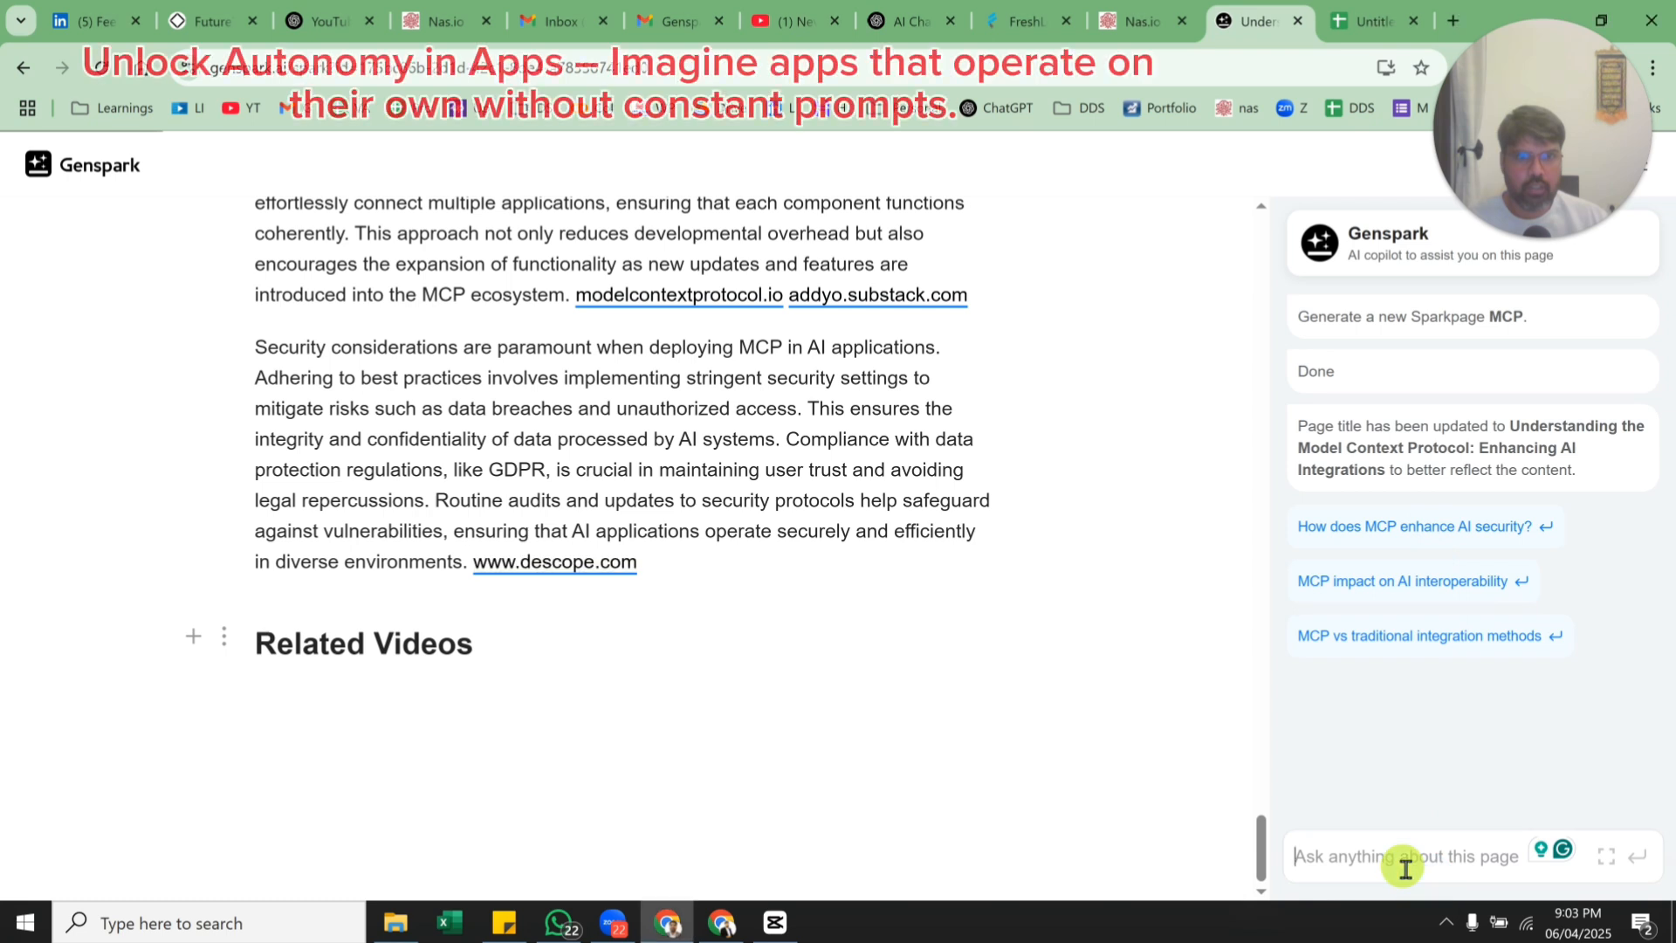
text(add a m)
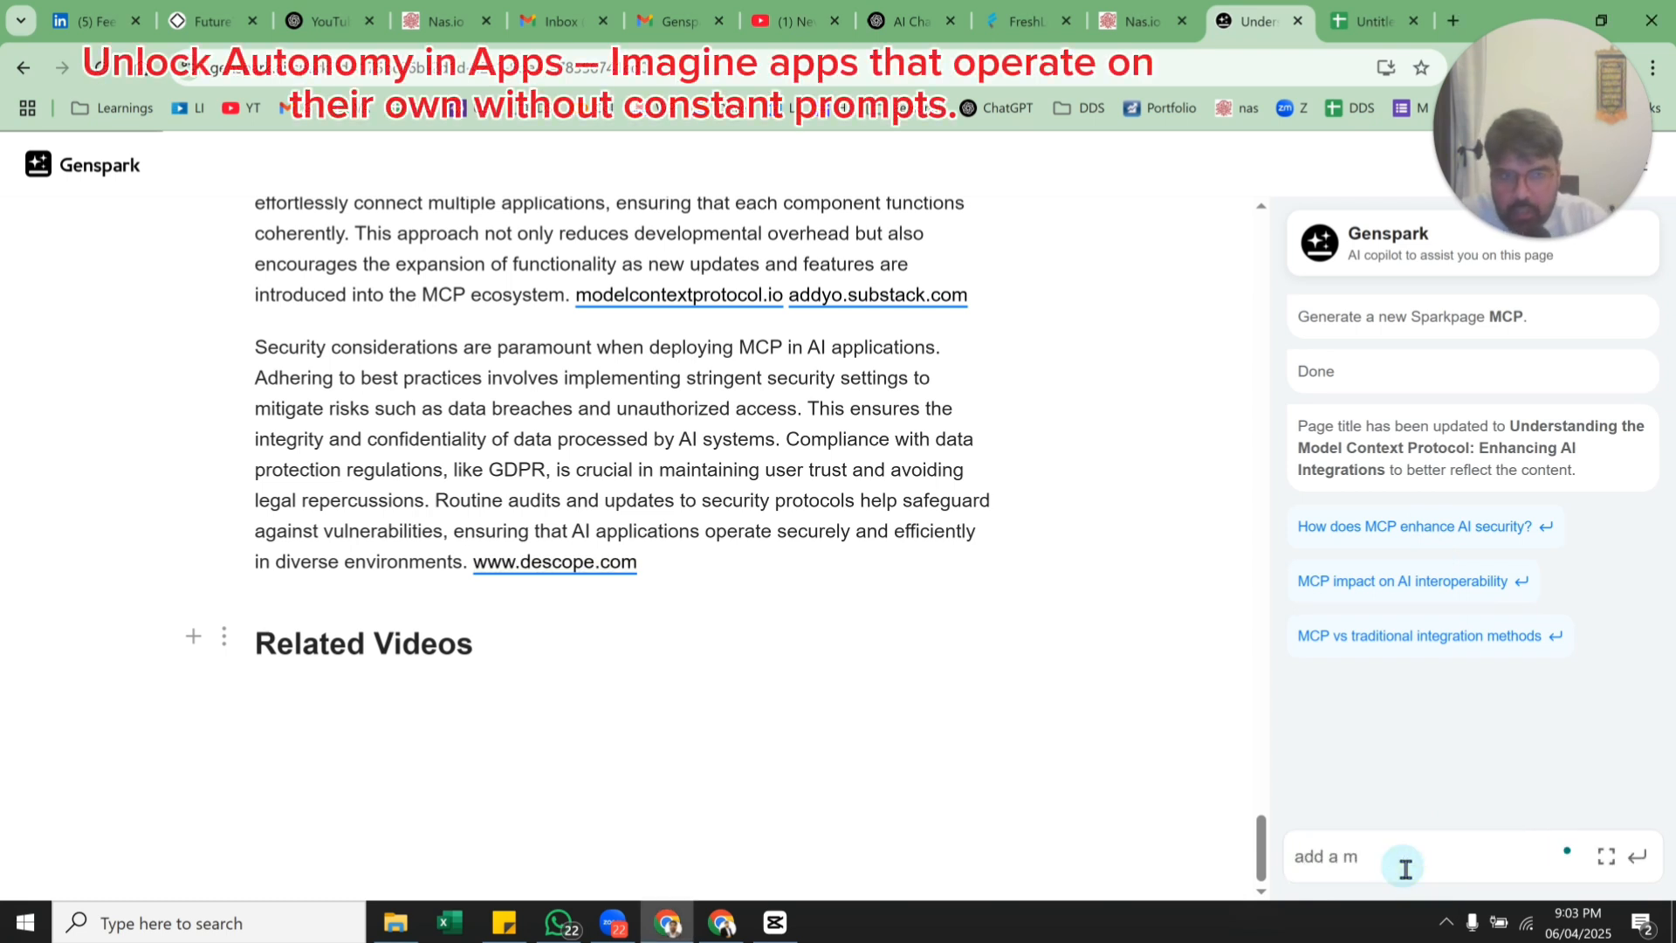
key(BackSpace)
text(e)
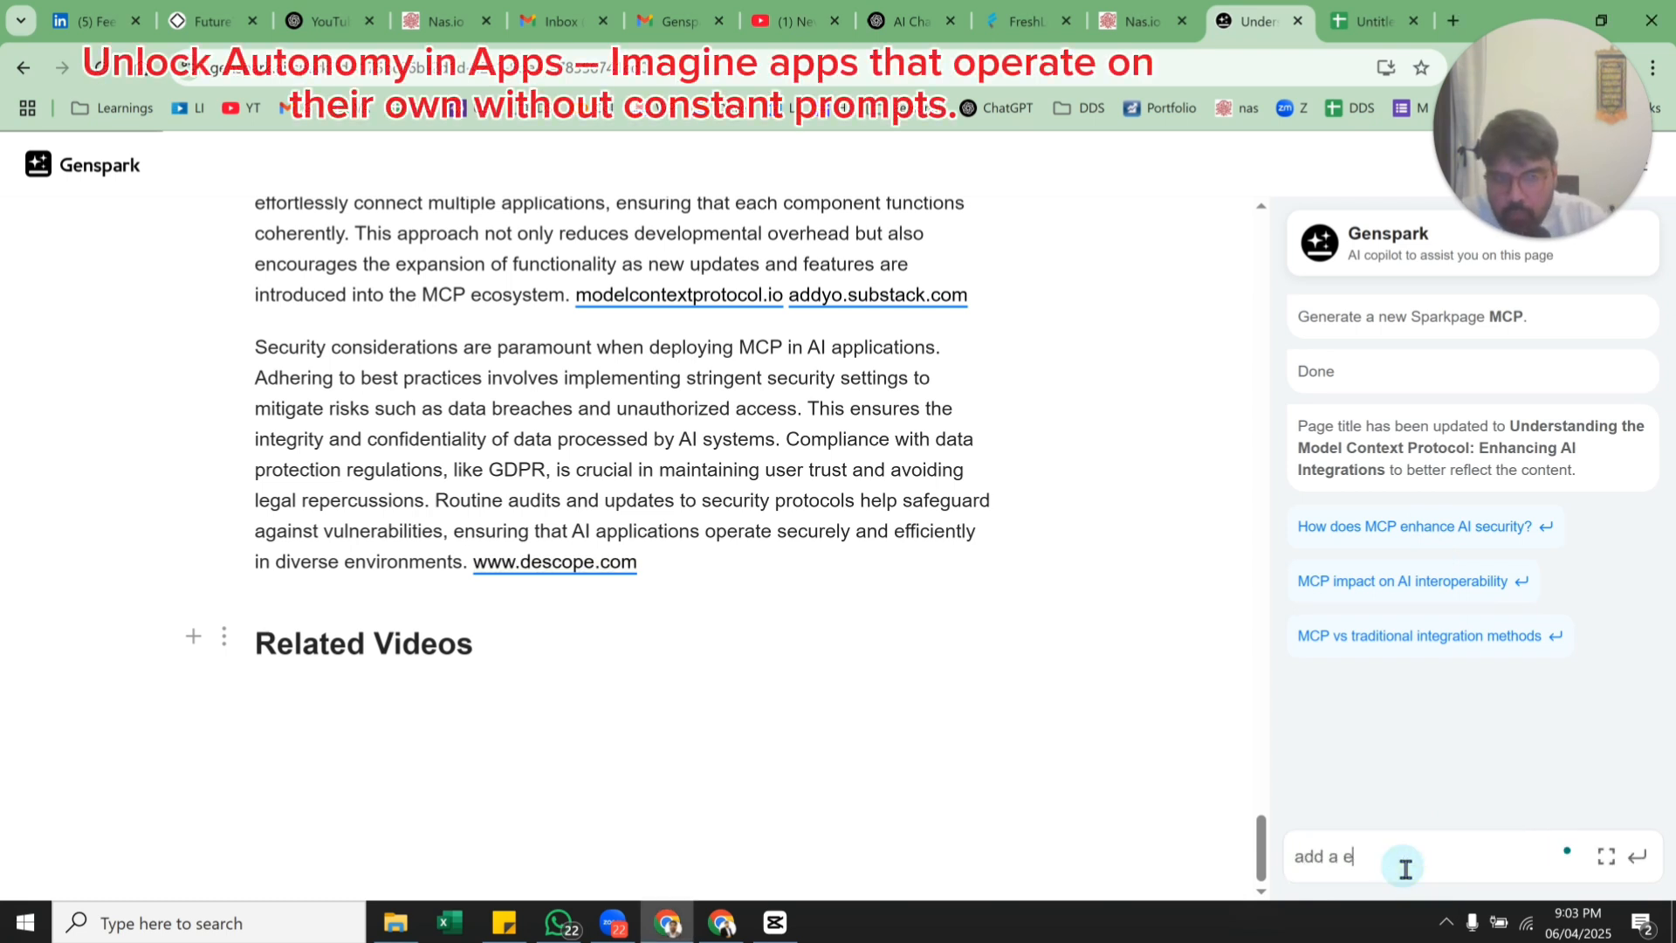
key(BackSpace)
text(h)
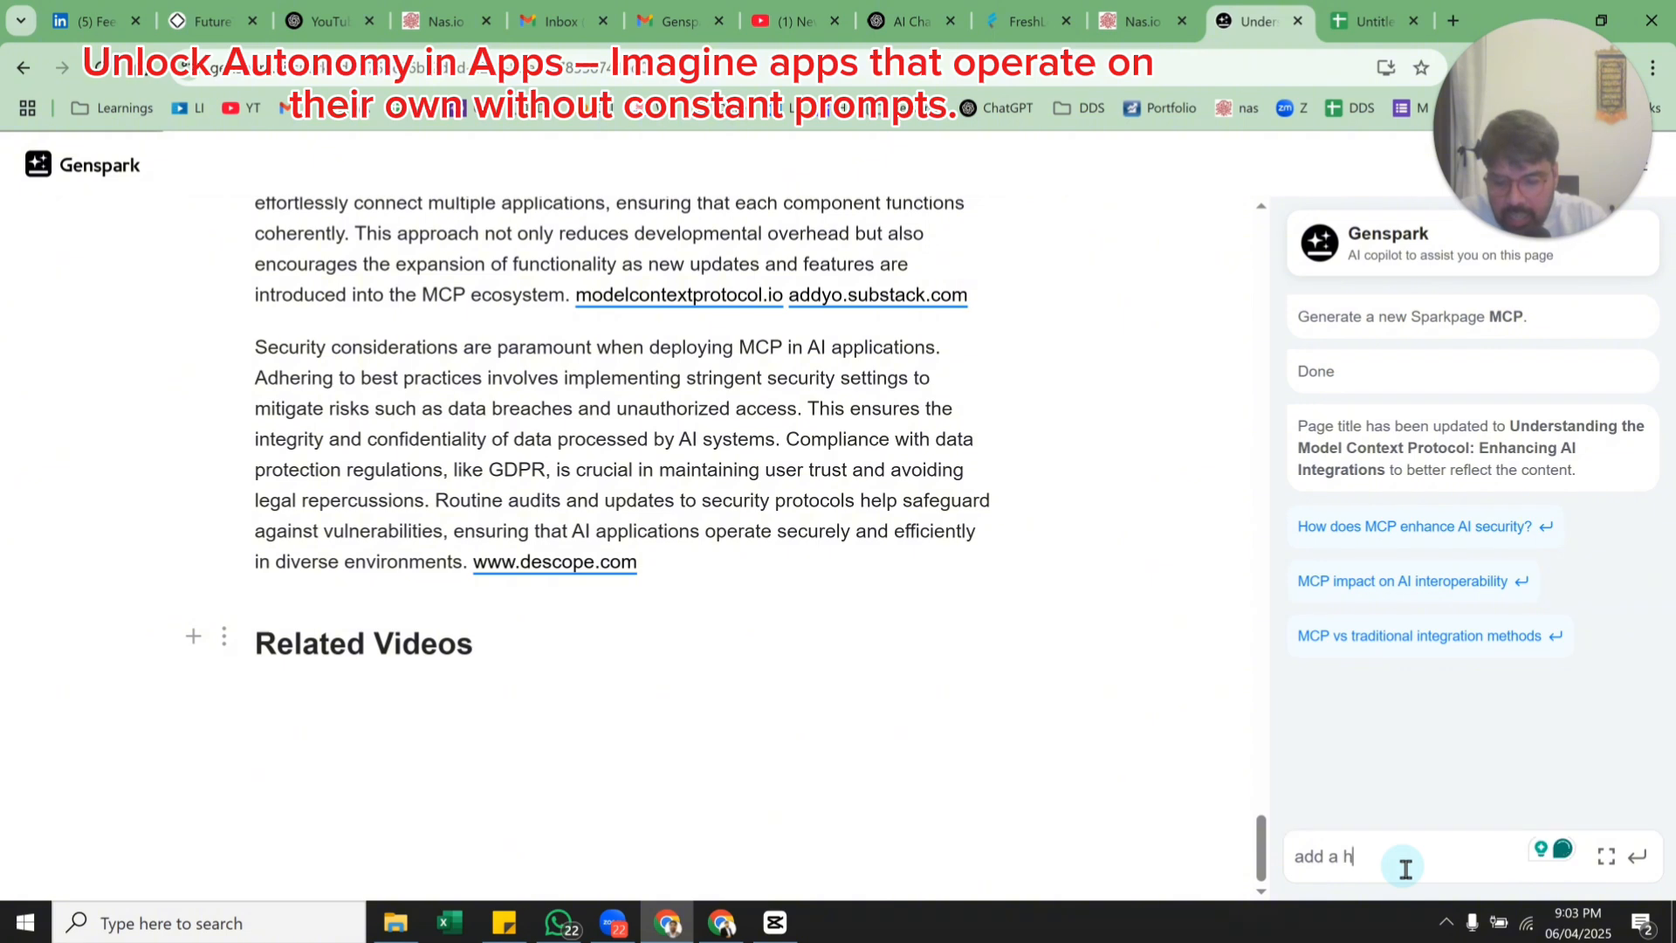
text(yperlink menu)
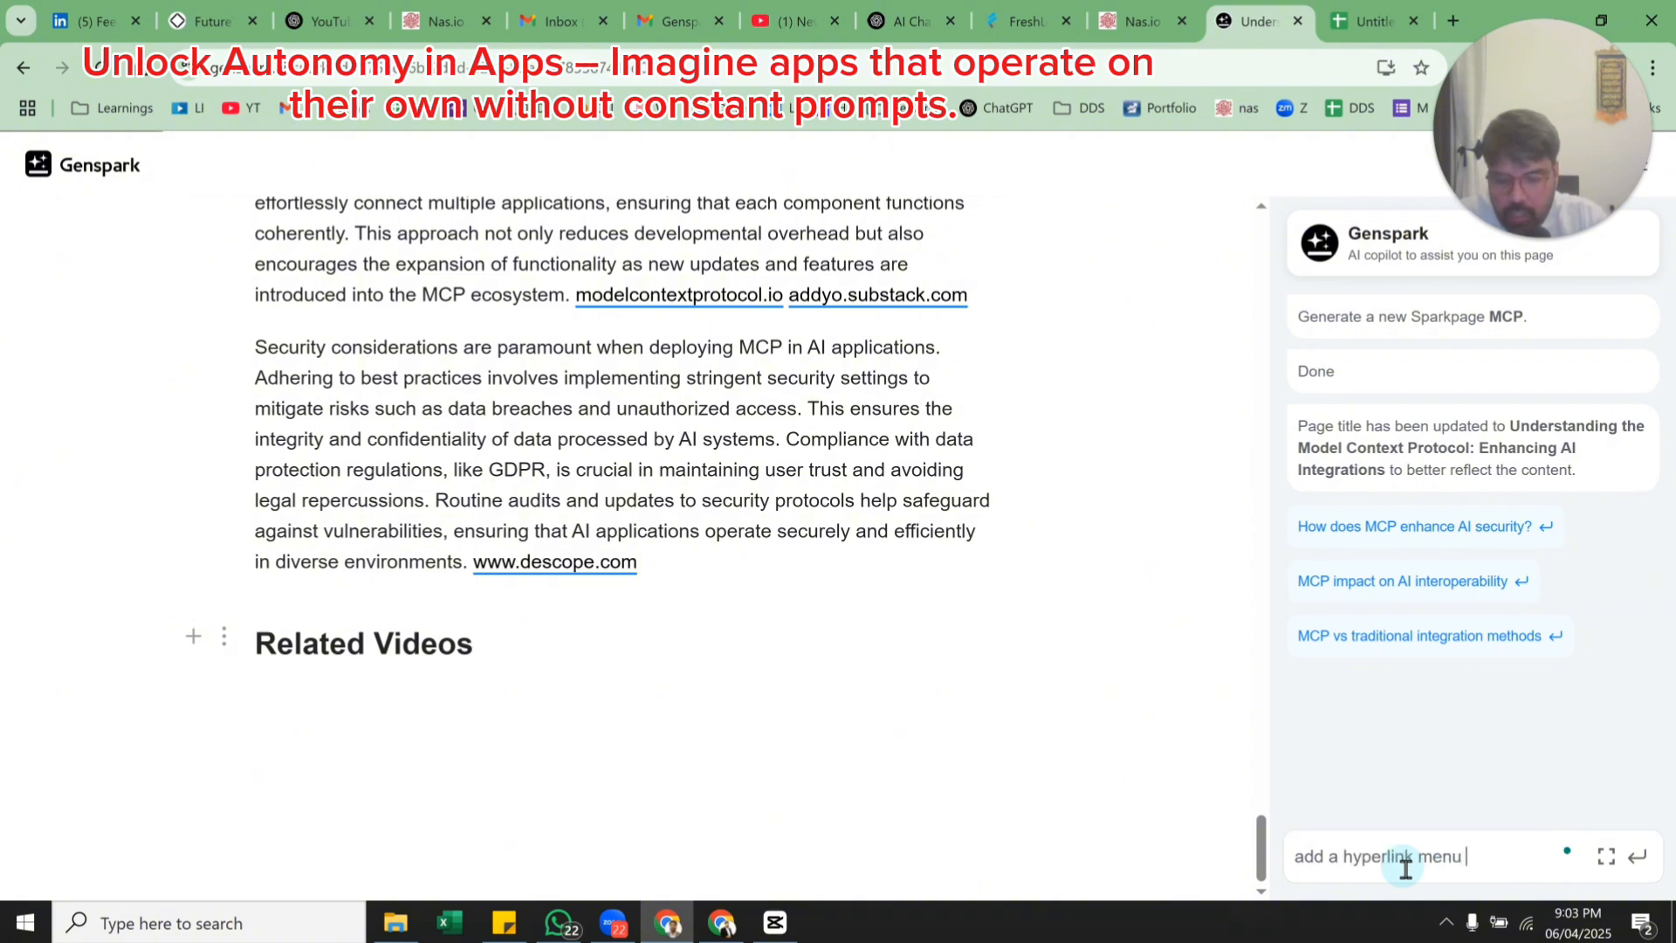
text( in the start and give some real)
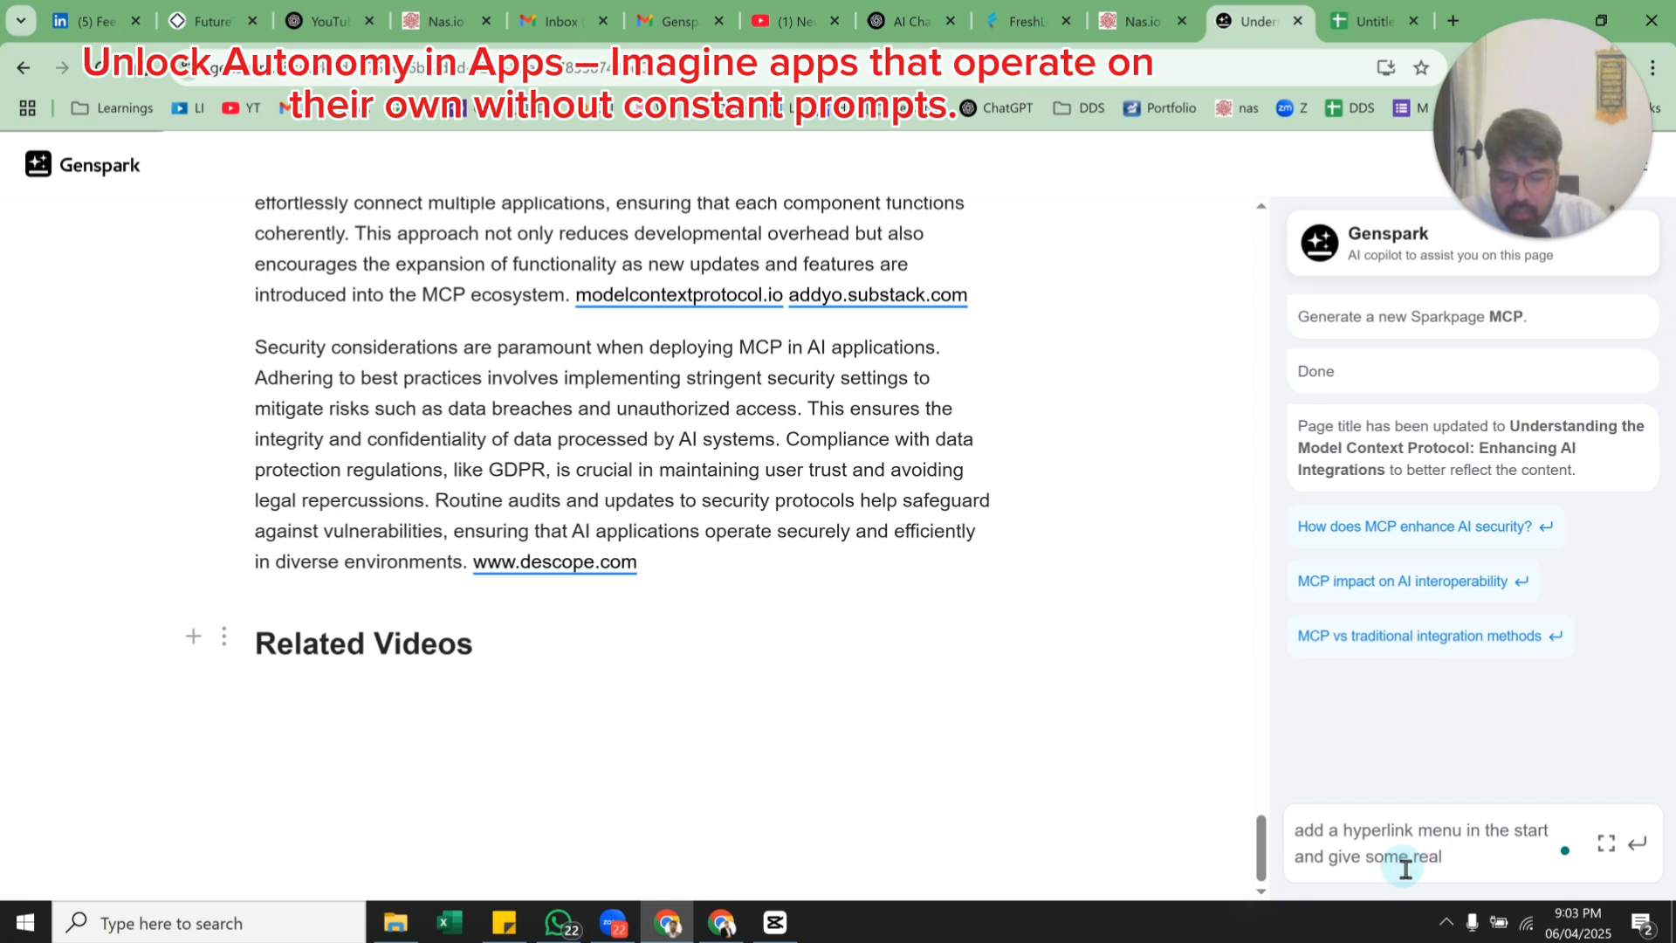
key(BackSpace)
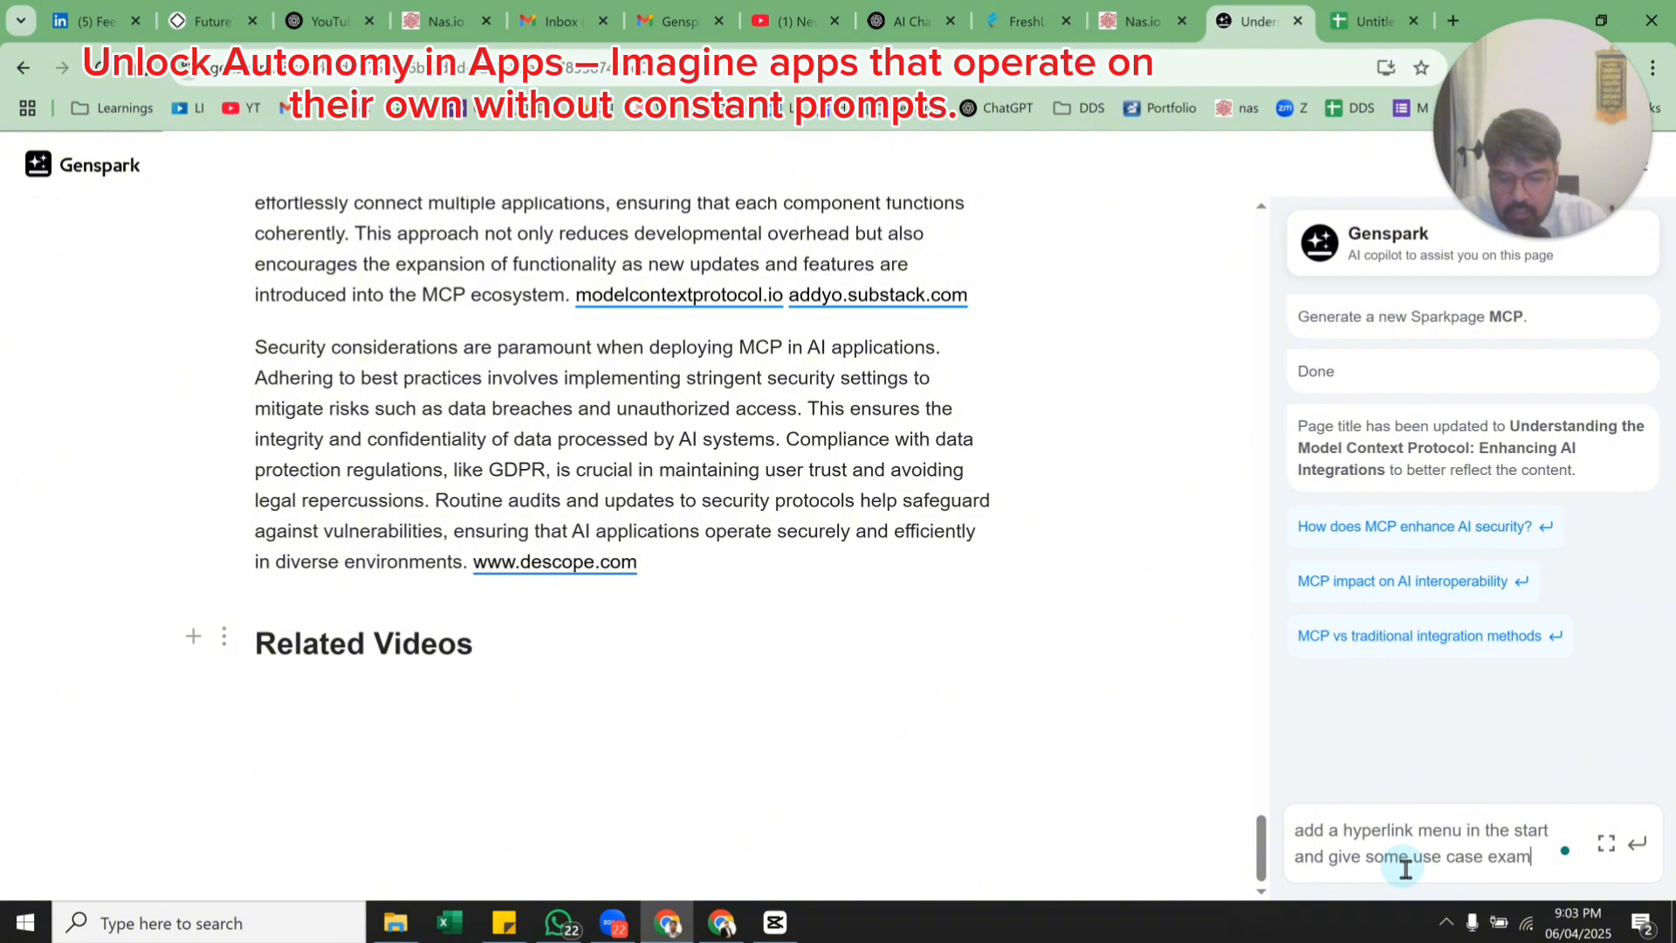
text(s a)
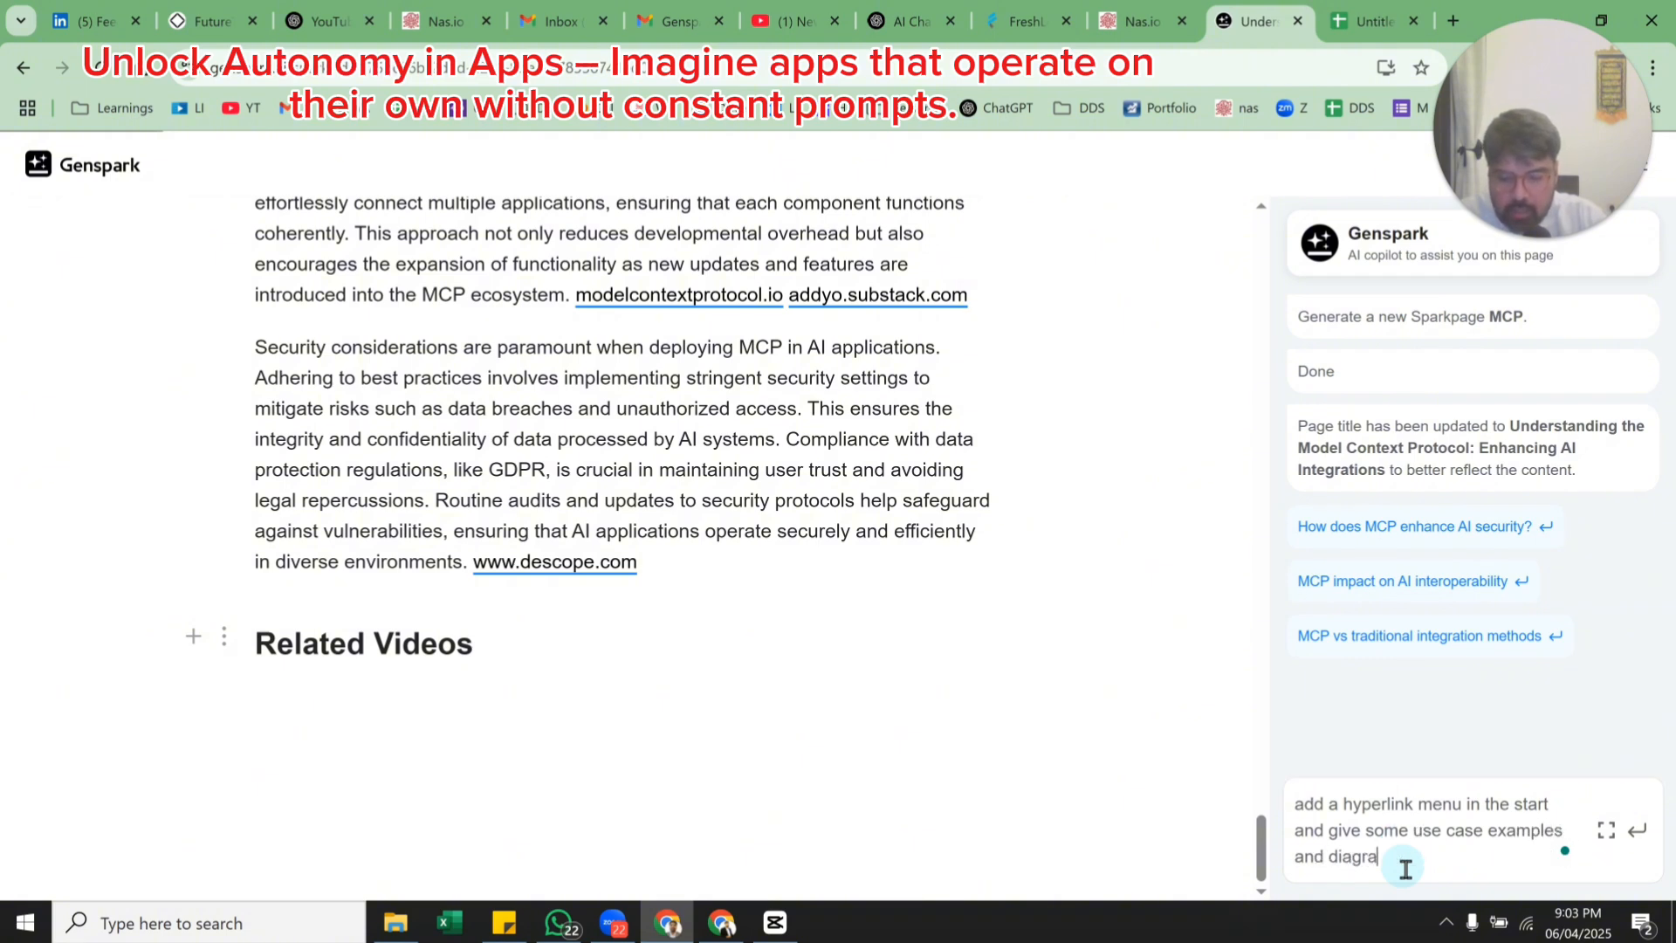
text(nd diagrams)
key(Return)
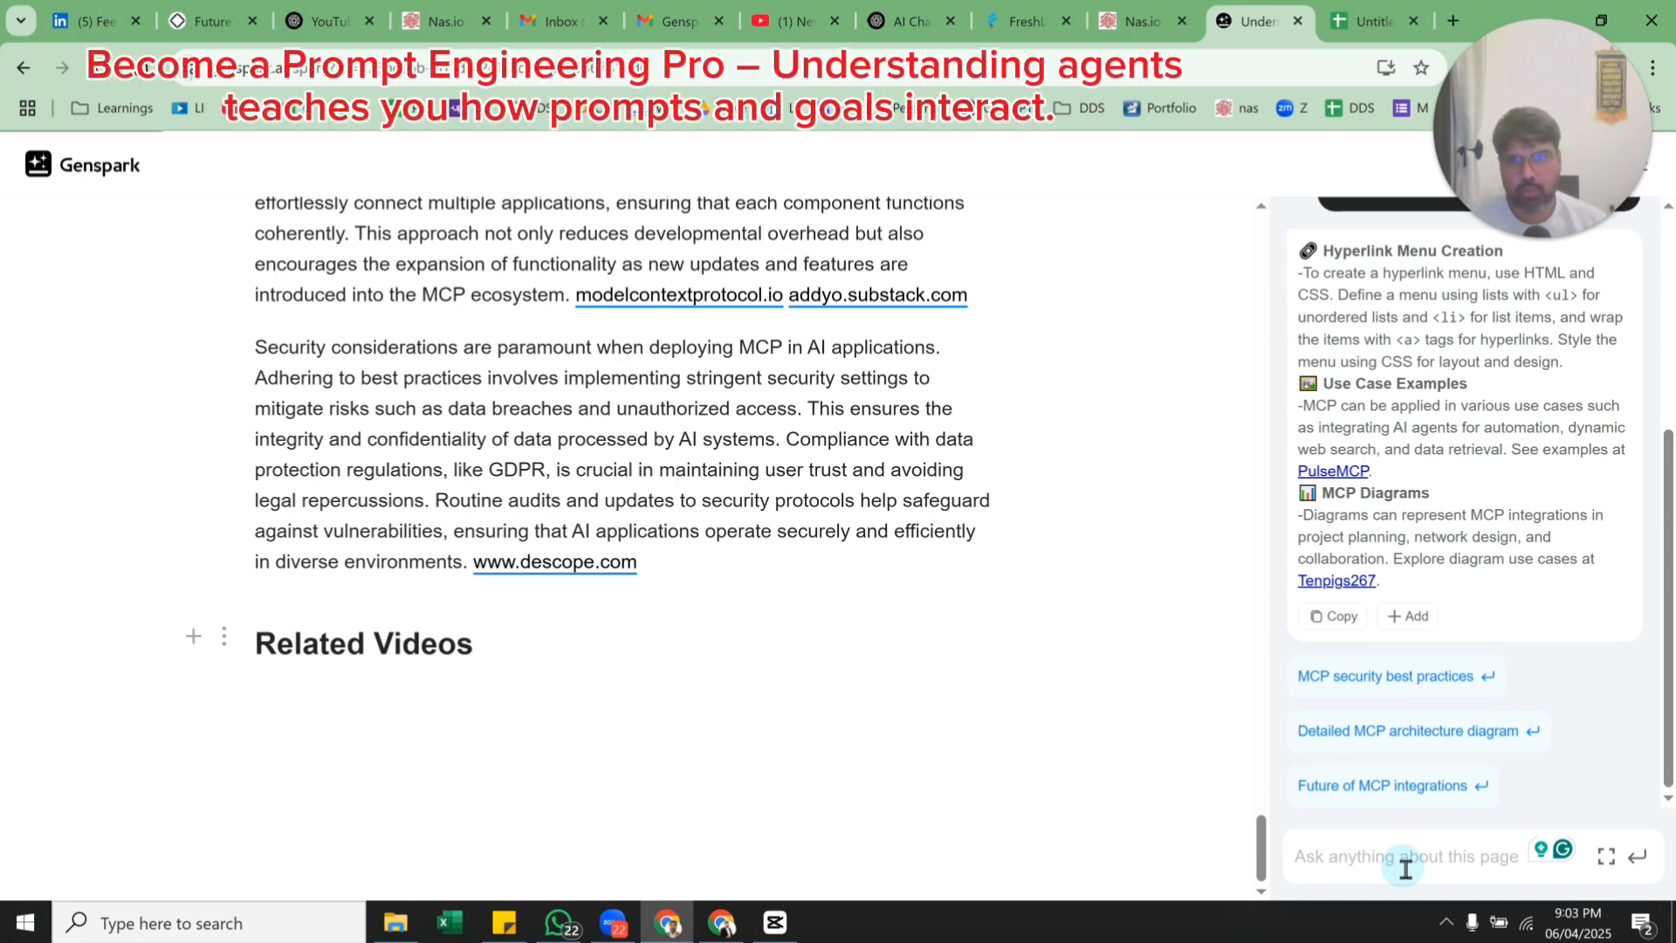
Check the start of the Sparkpage for the requested additions and ask the copilot "can you do this for me".
scroll(912, 786, up, 15)
drag(1261, 661, 1308, 215)
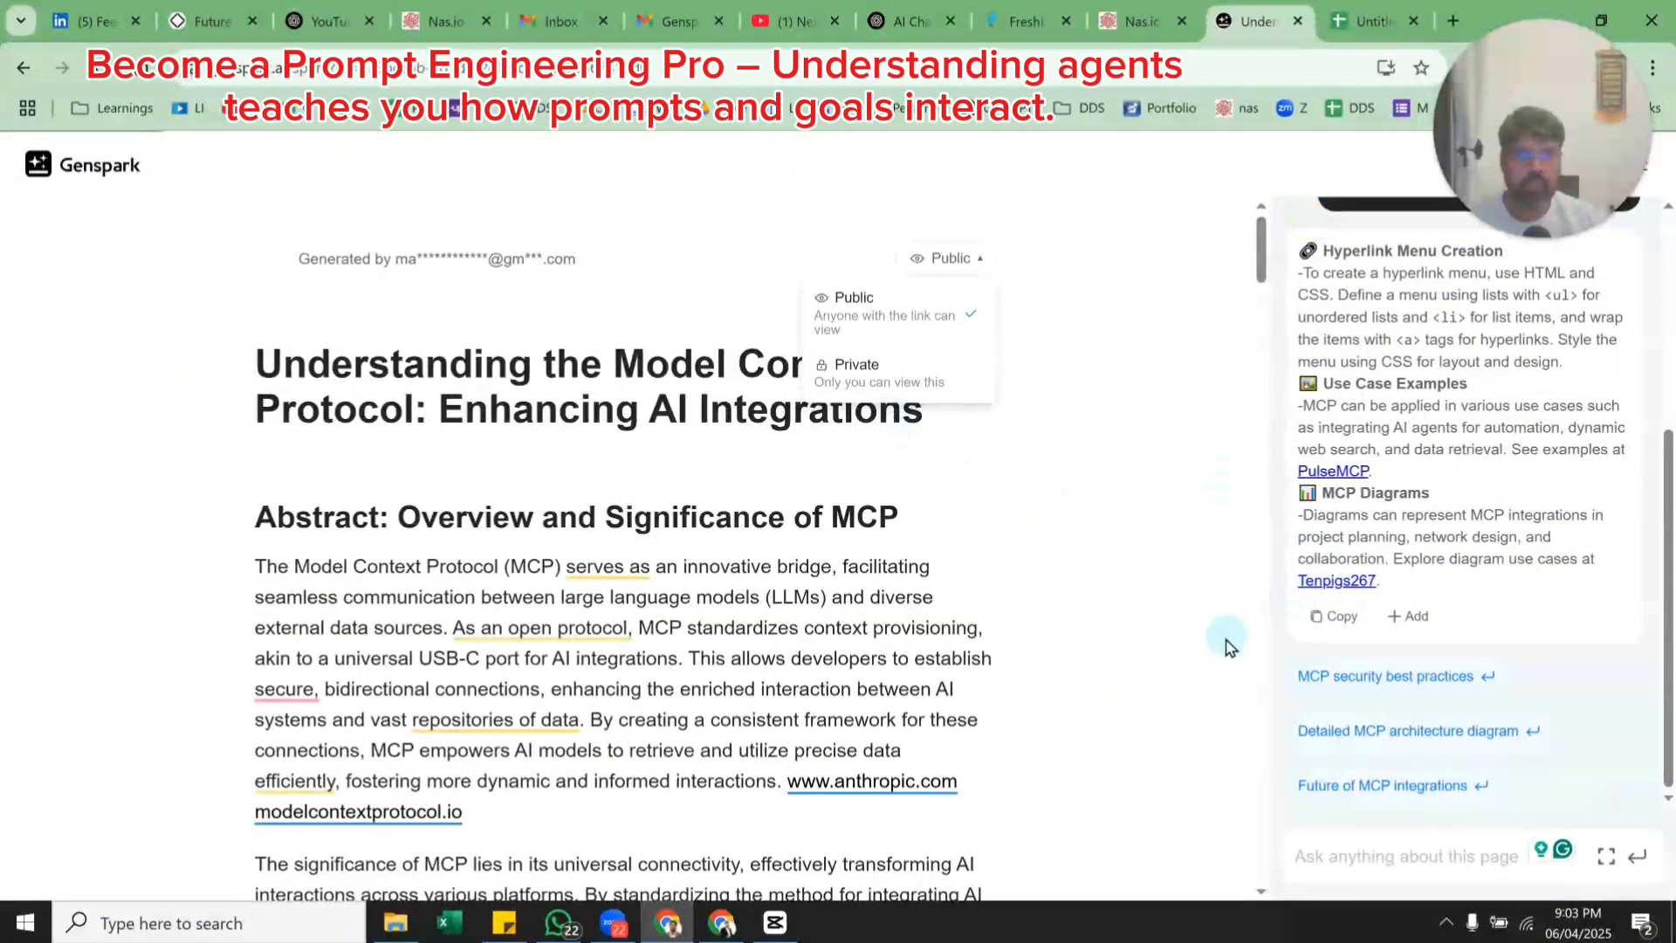
scroll(1403, 493, up, 2)
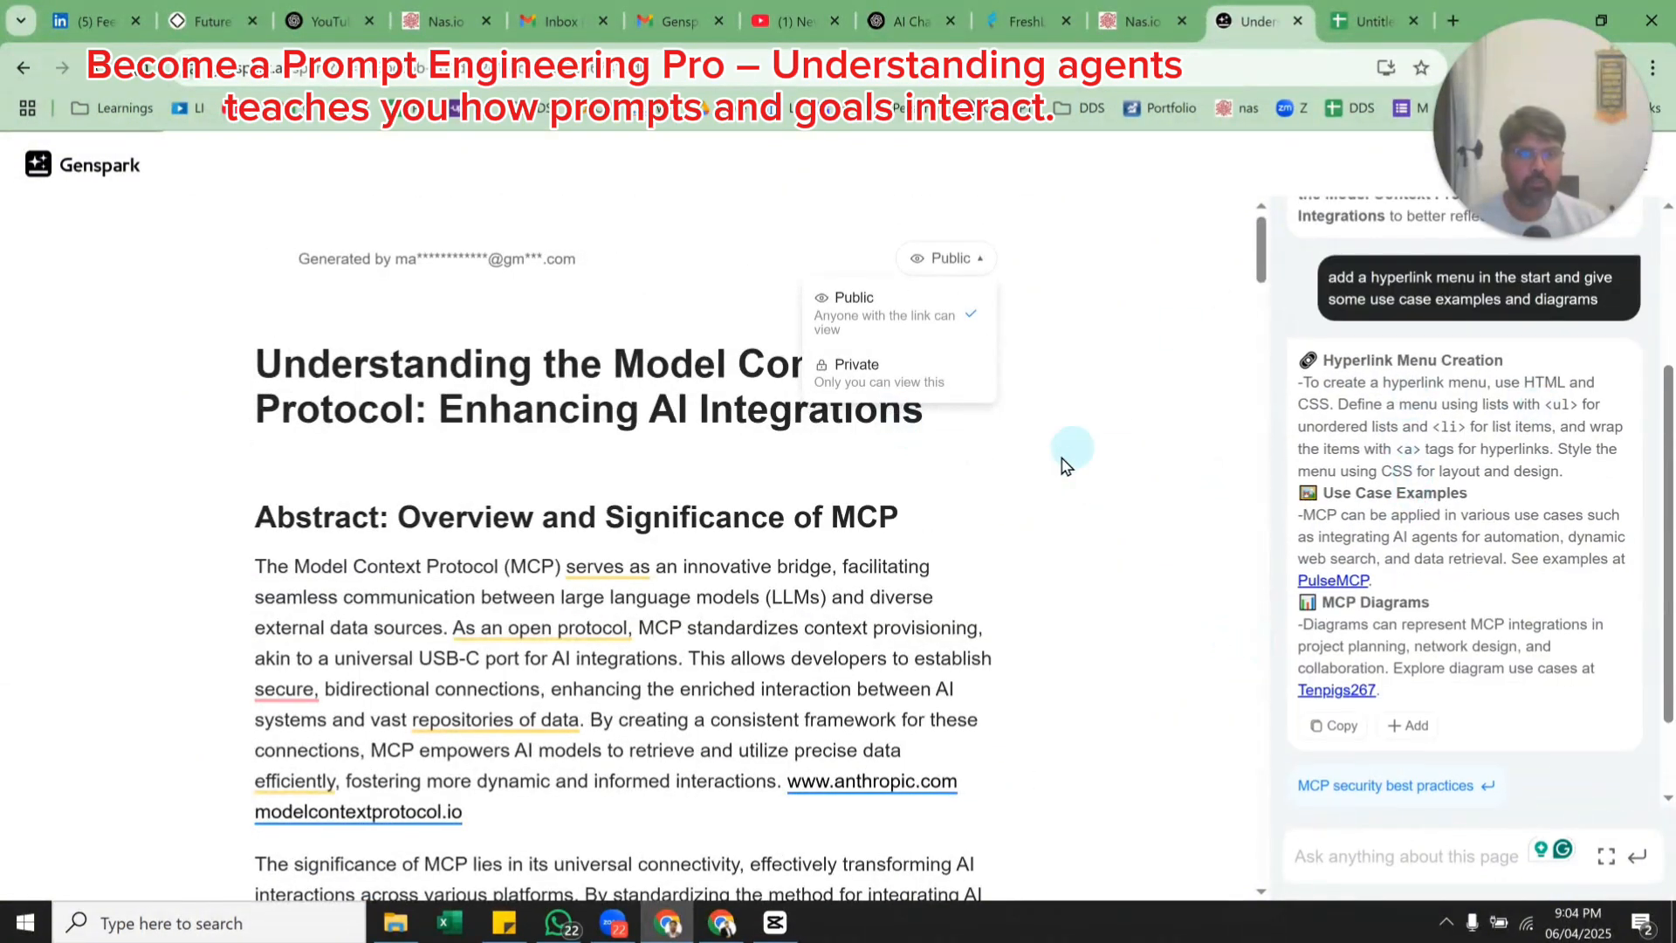
click(1419, 850)
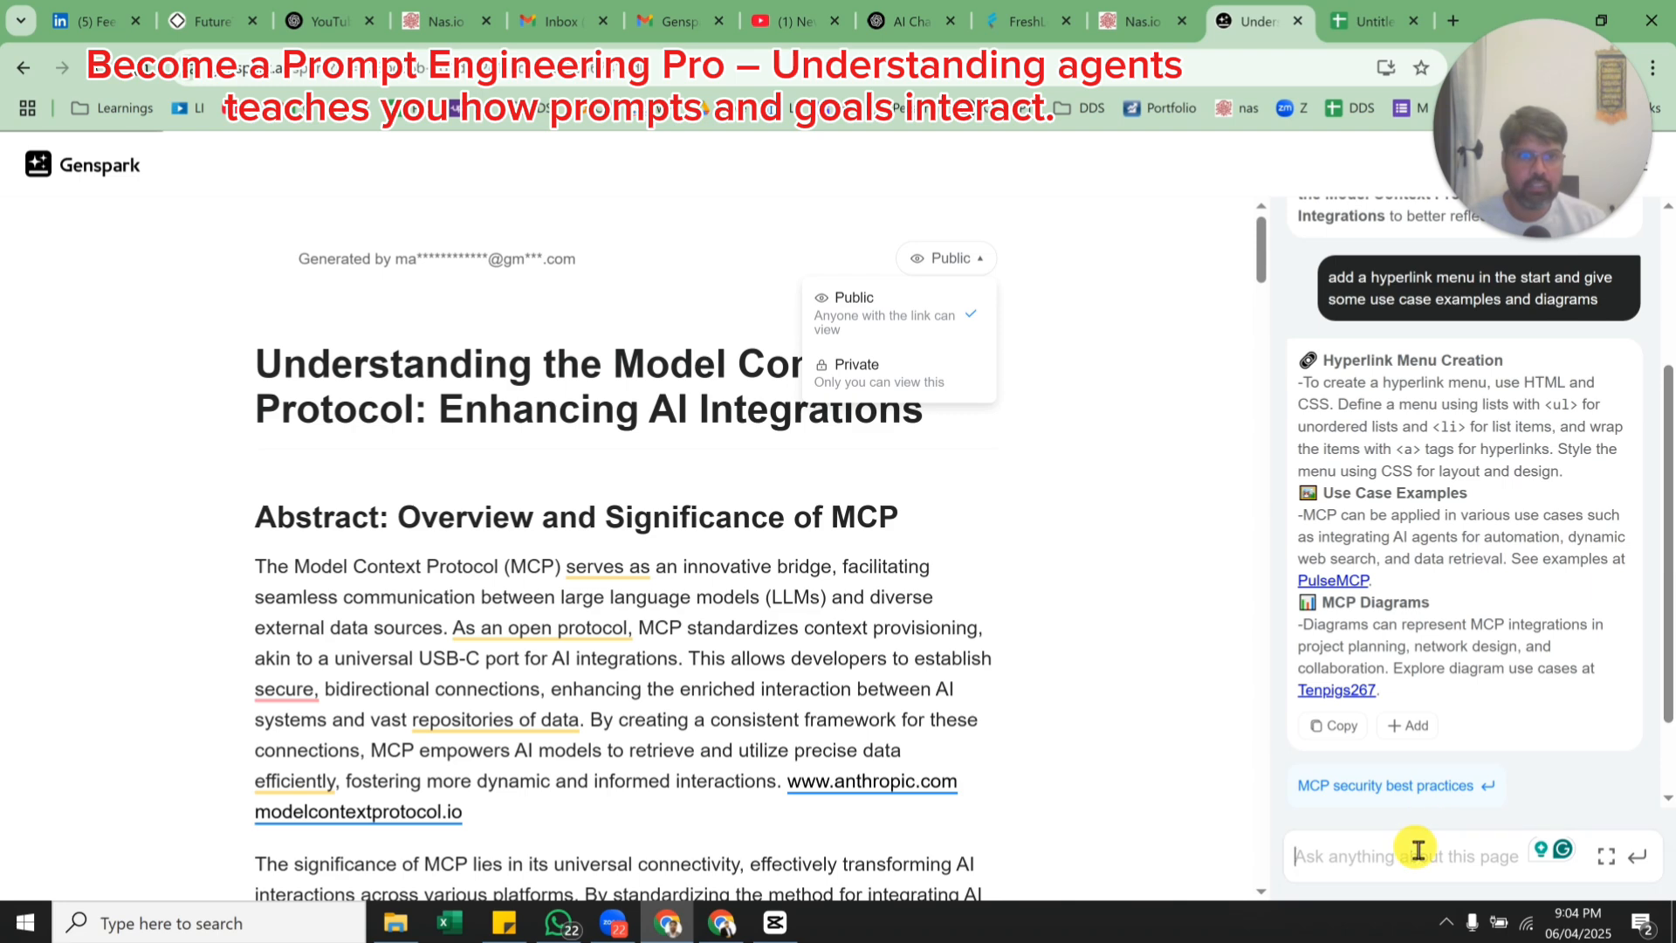
text(can you do this for me)
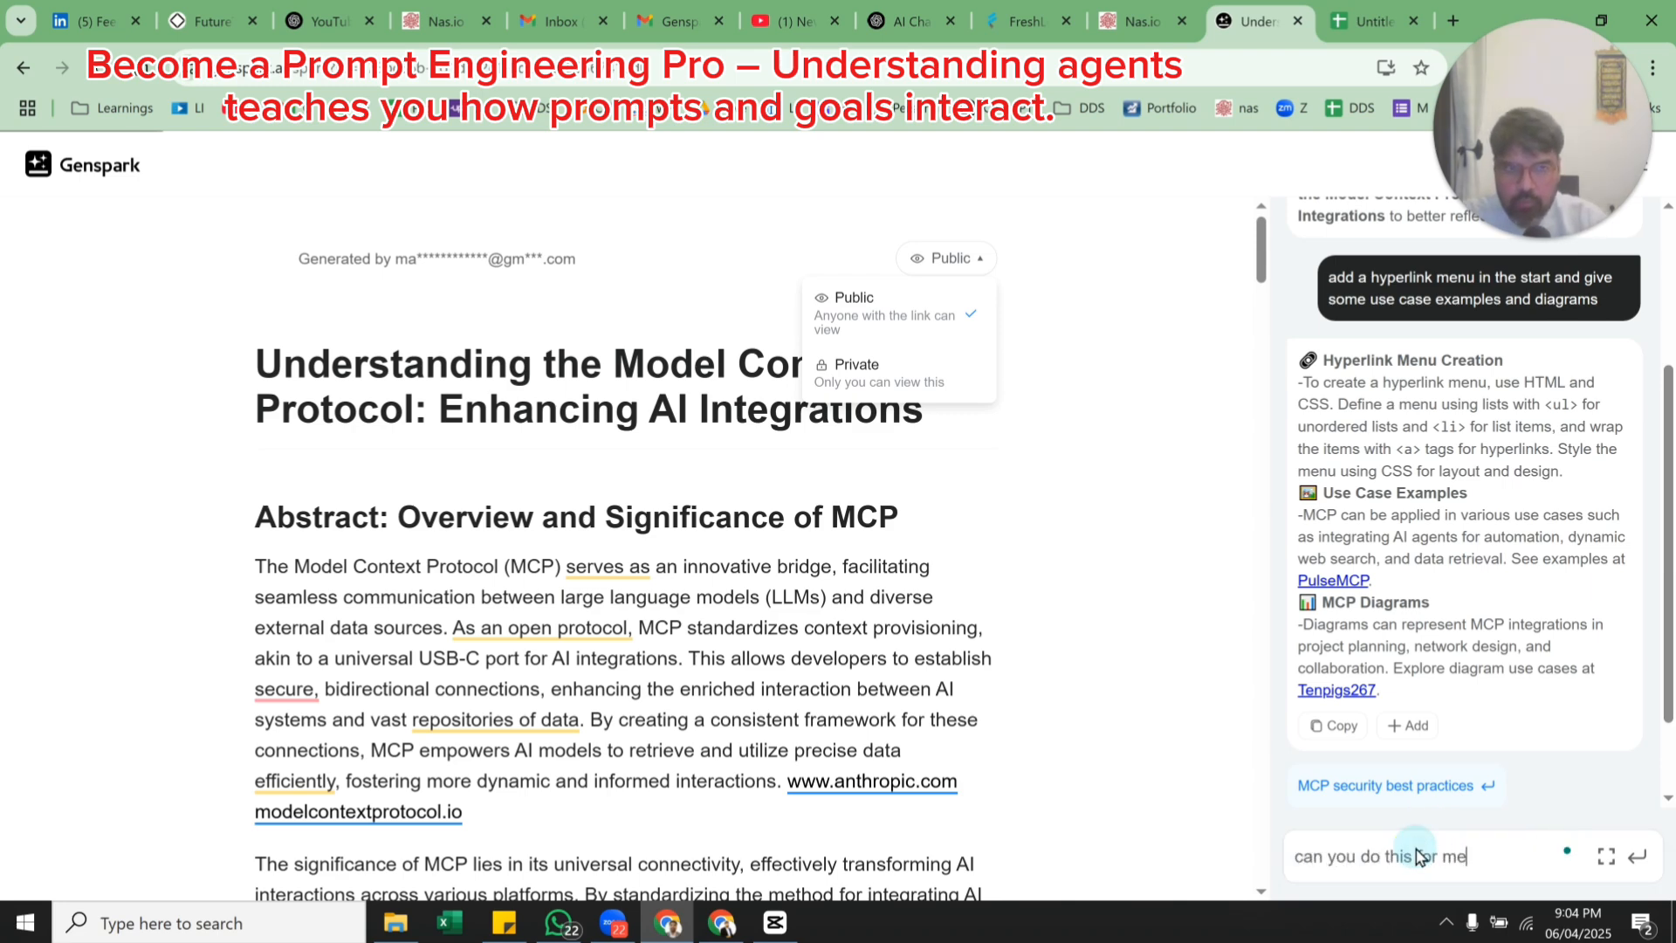
key(Return)
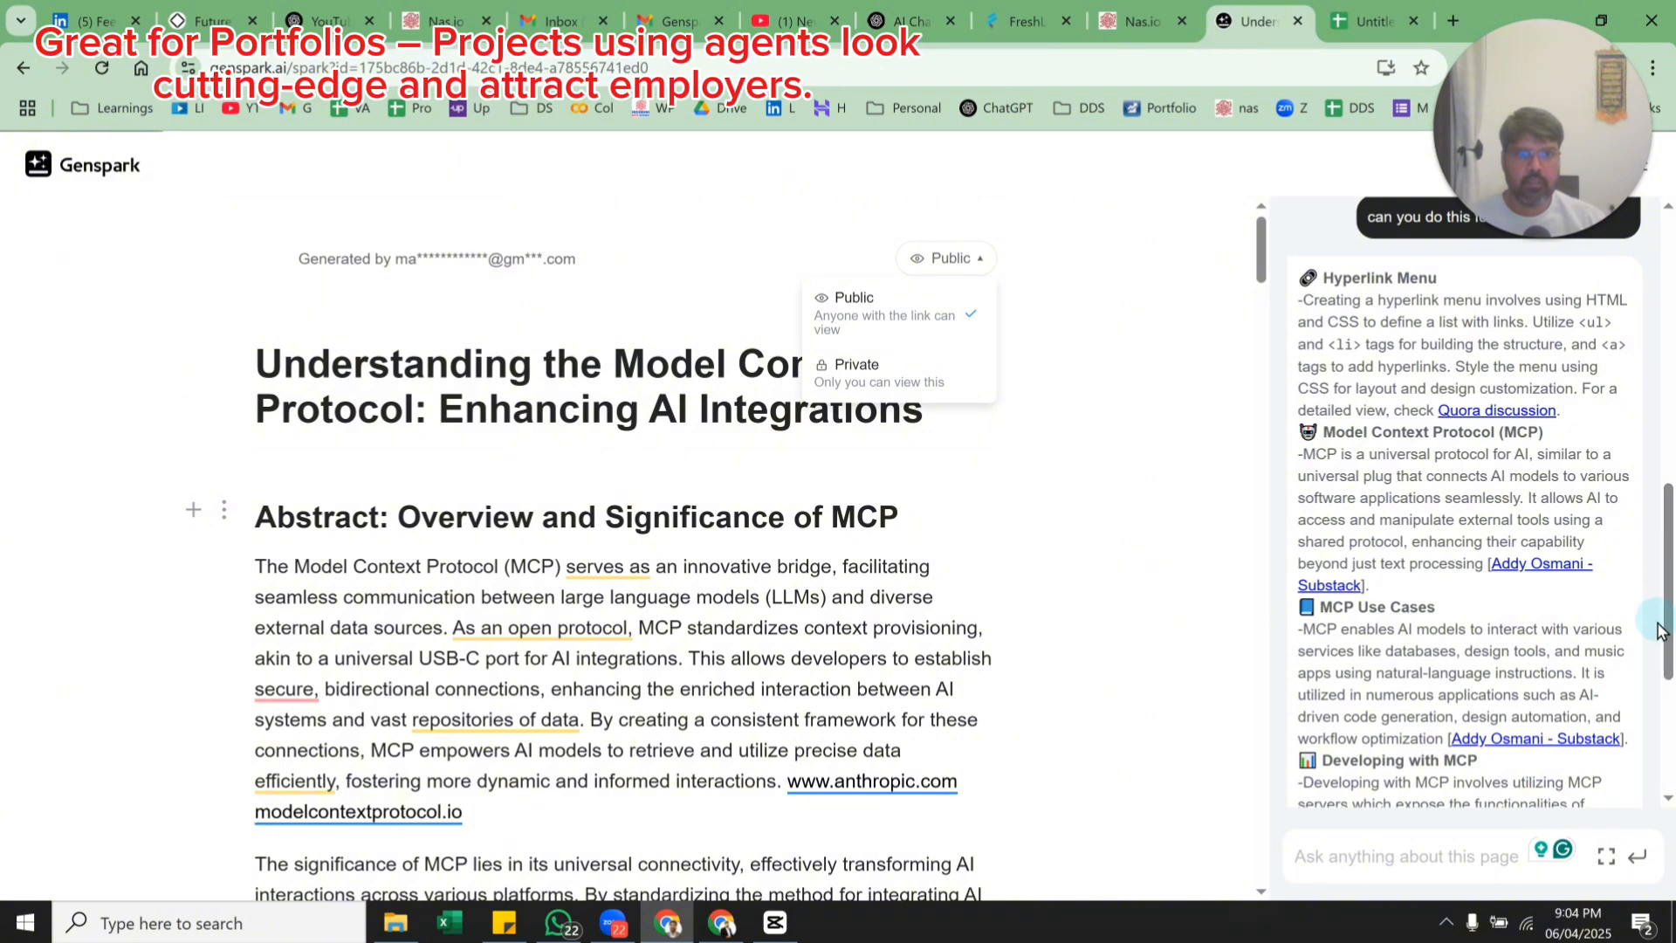
Review the copilot conversation from its start and view the block types insertable at the Abstract's first paragraph without adding one.
drag(1661, 630, 1667, 275)
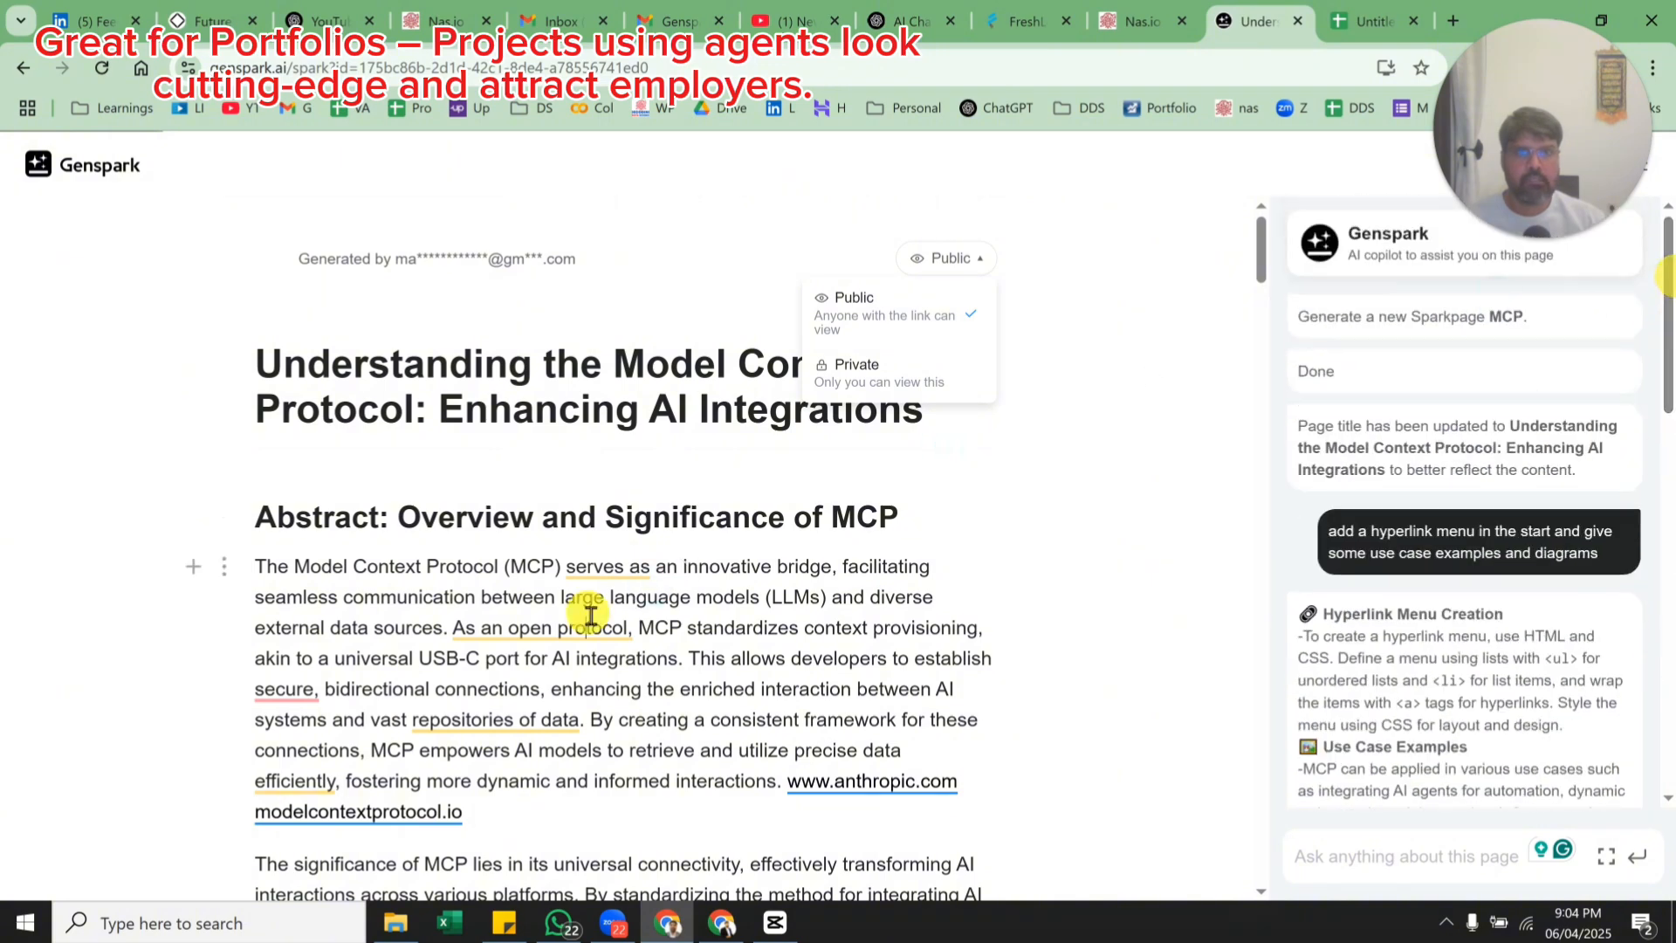
click(193, 566)
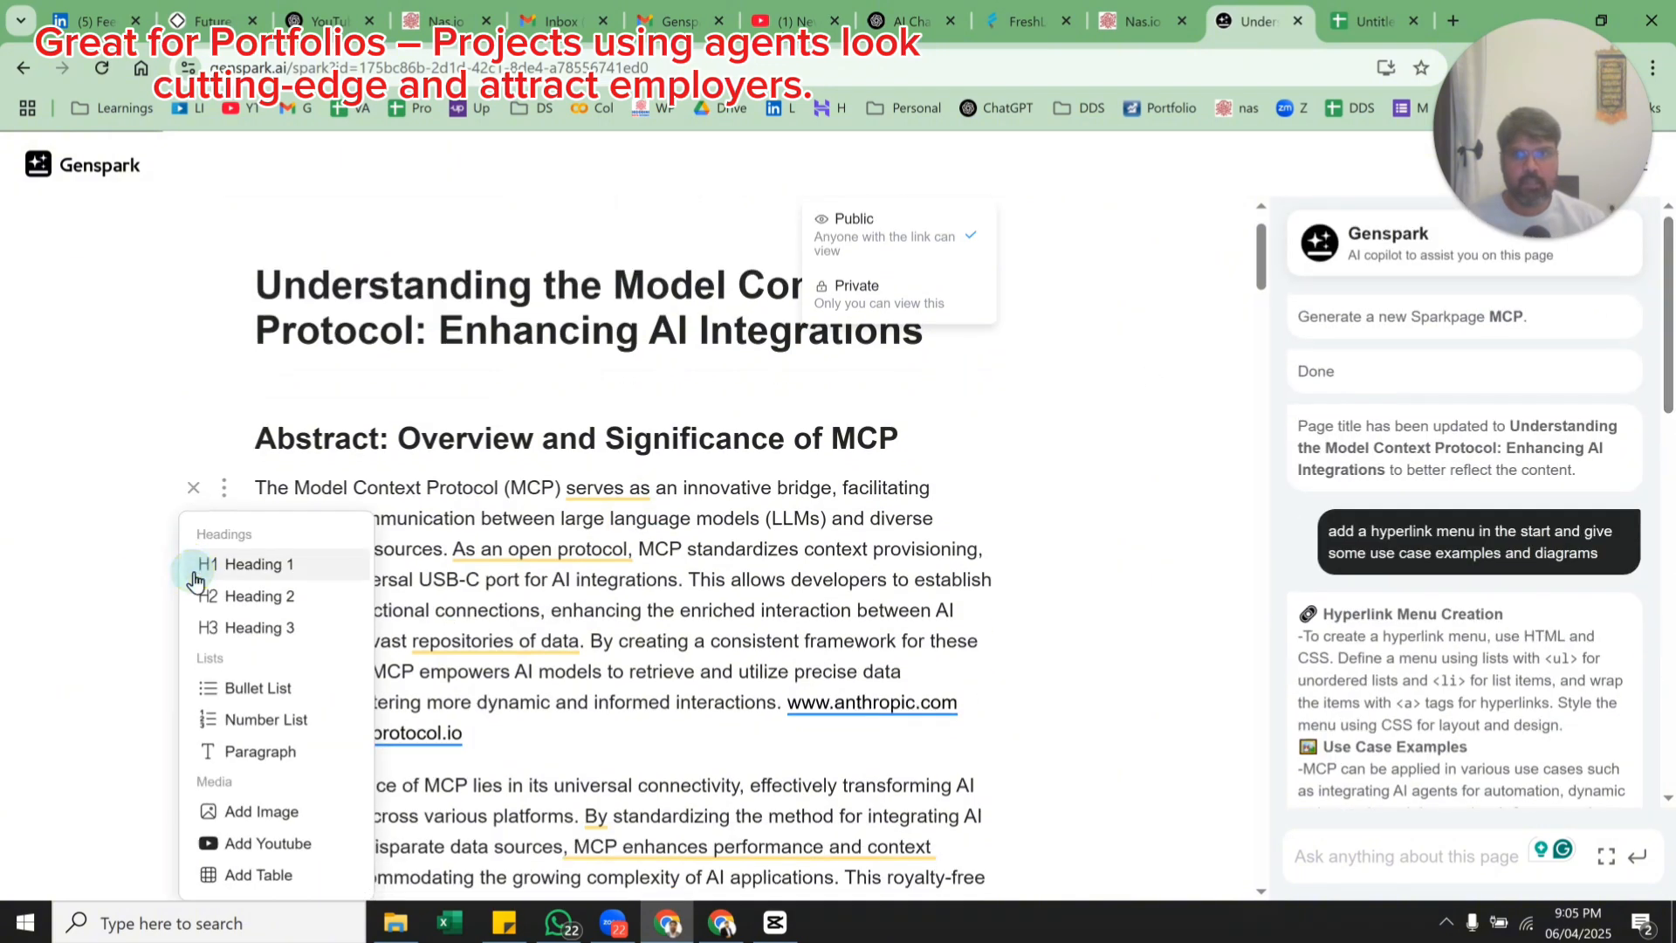
scroll(369, 678, down, 7)
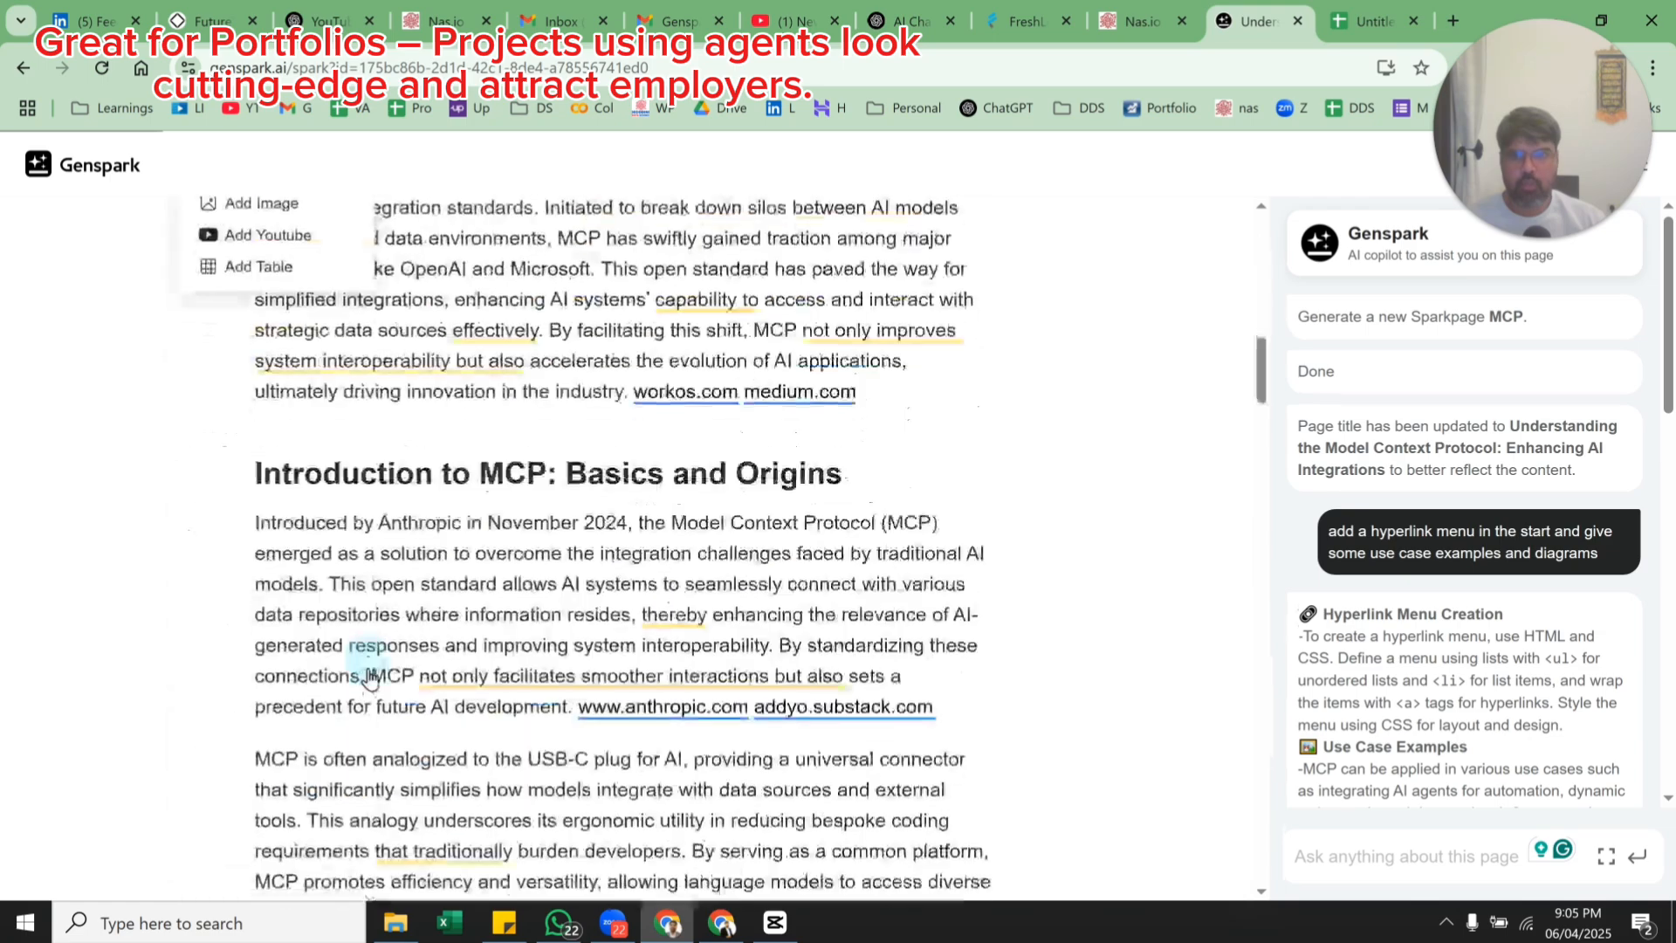
scroll(370, 679, down, 15)
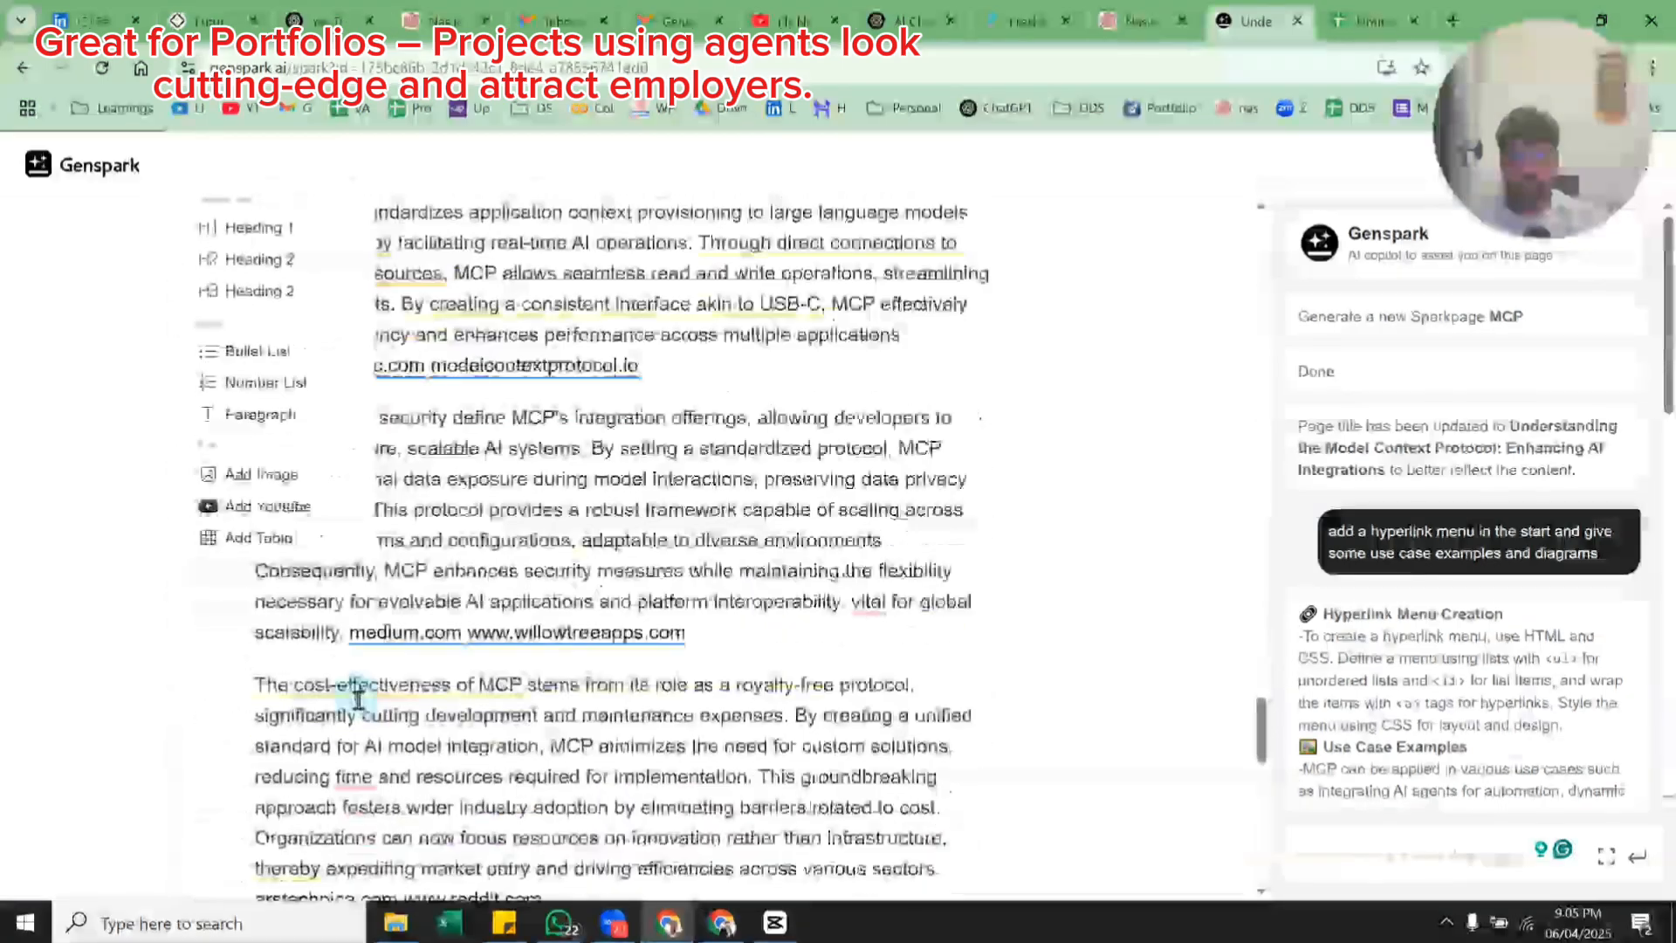
scroll(358, 698, down, 10)
click(310, 600)
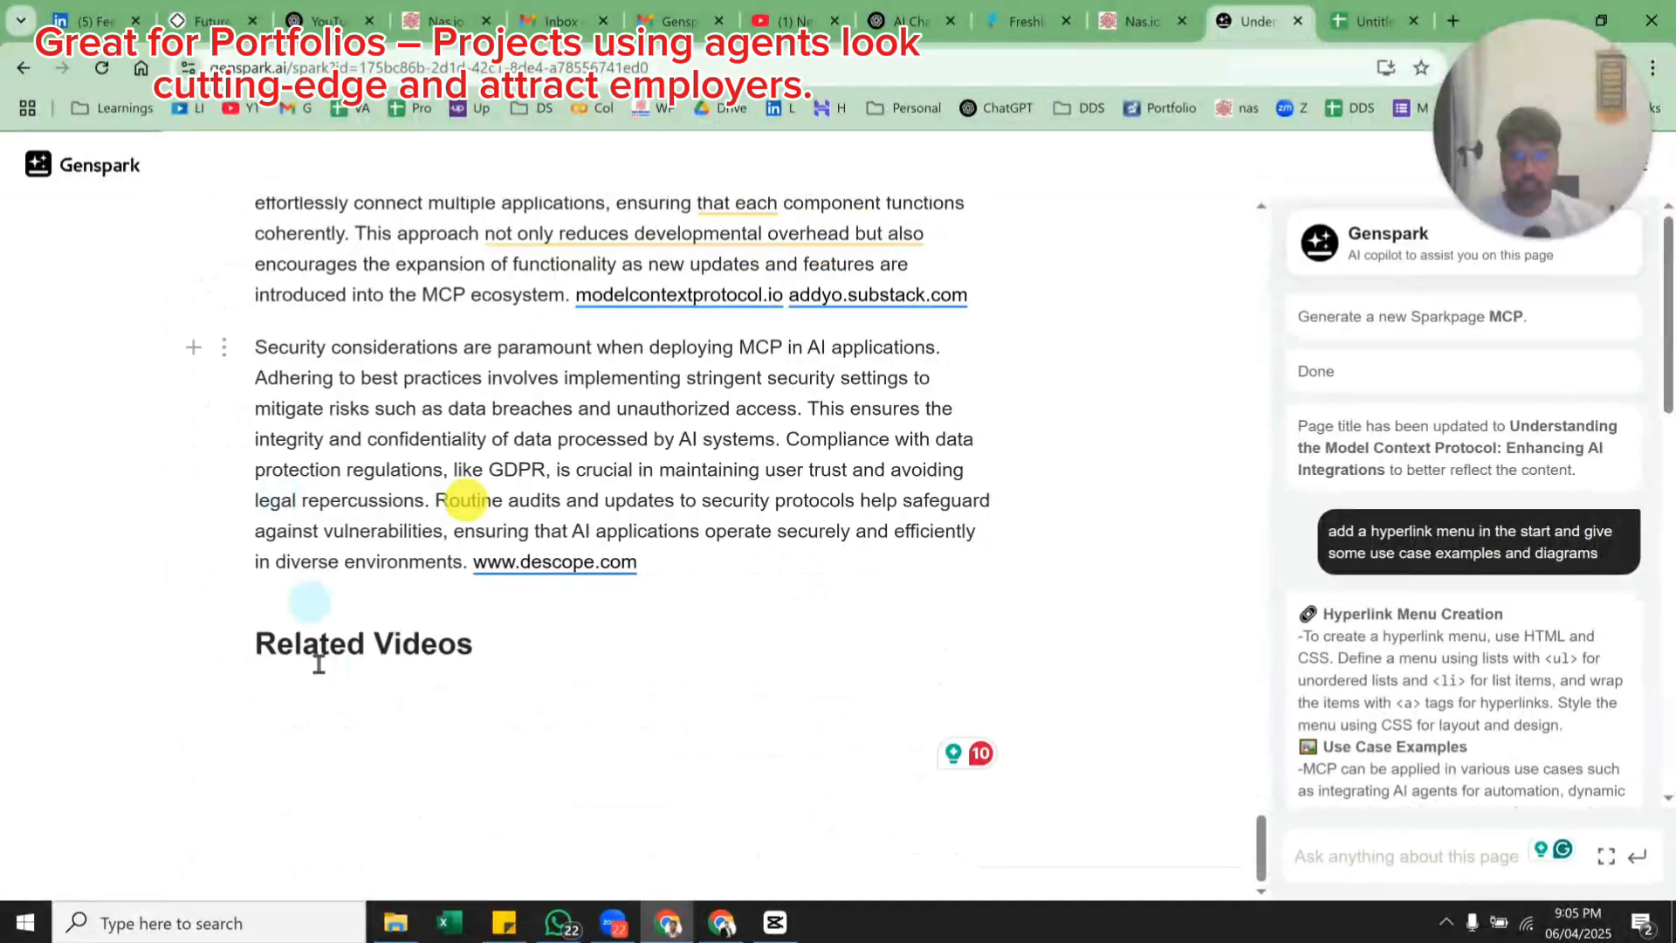
View the YouTube video insertion prompt beneath the Related Videos heading and cancel it without entering a URL.
click(199, 693)
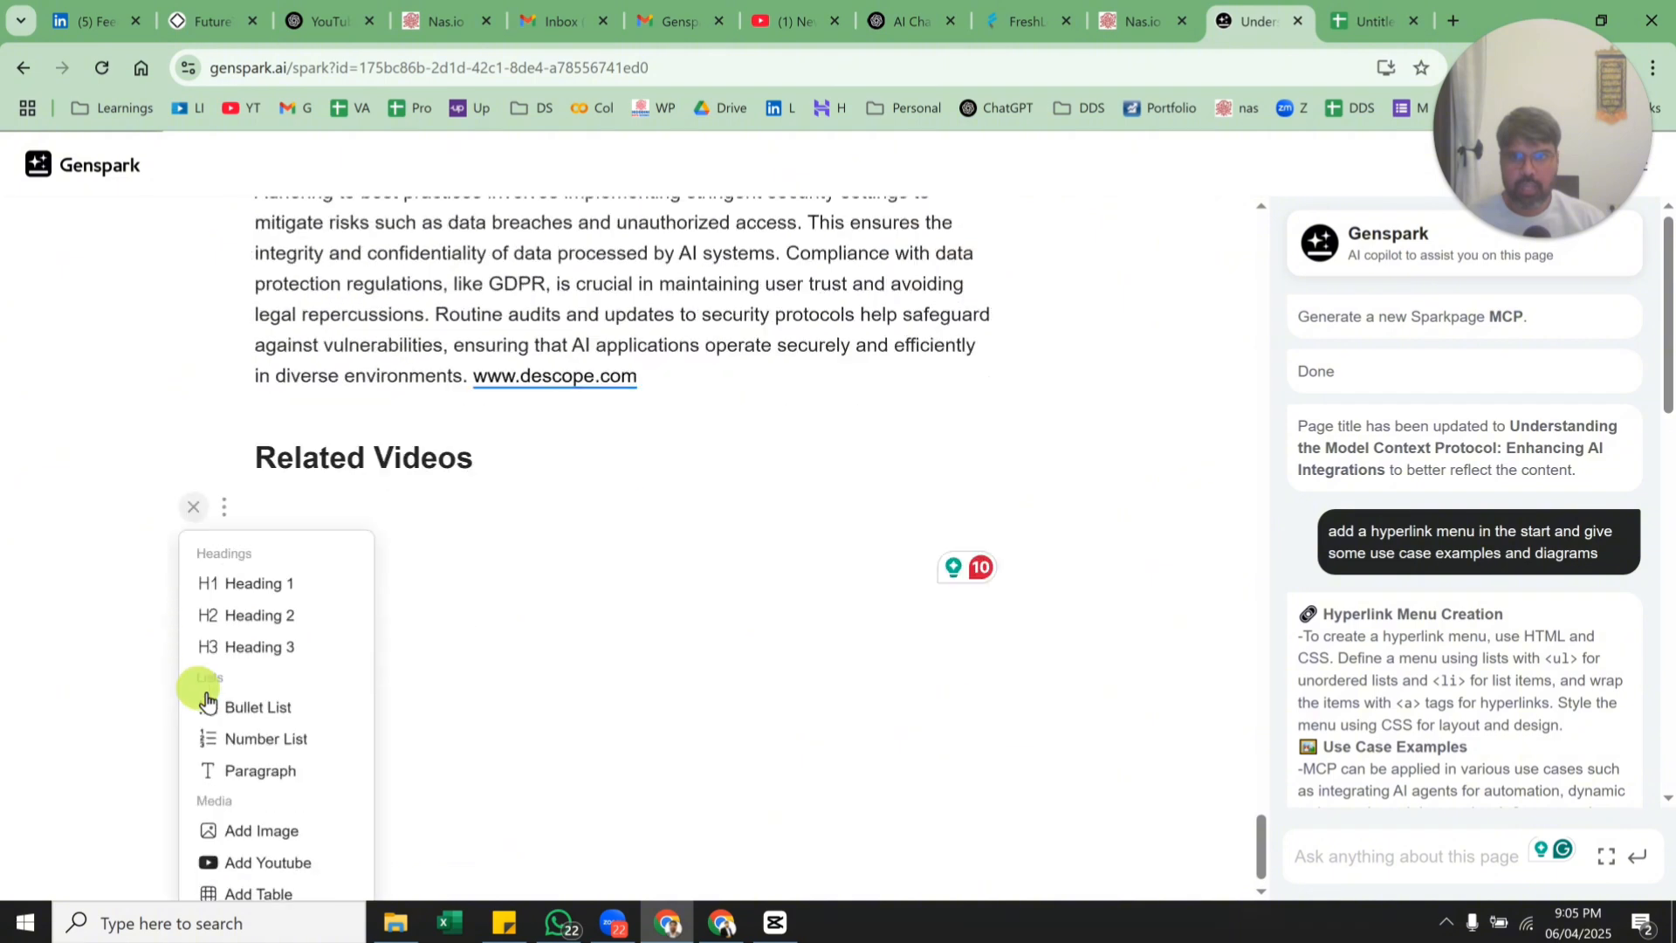
click(288, 849)
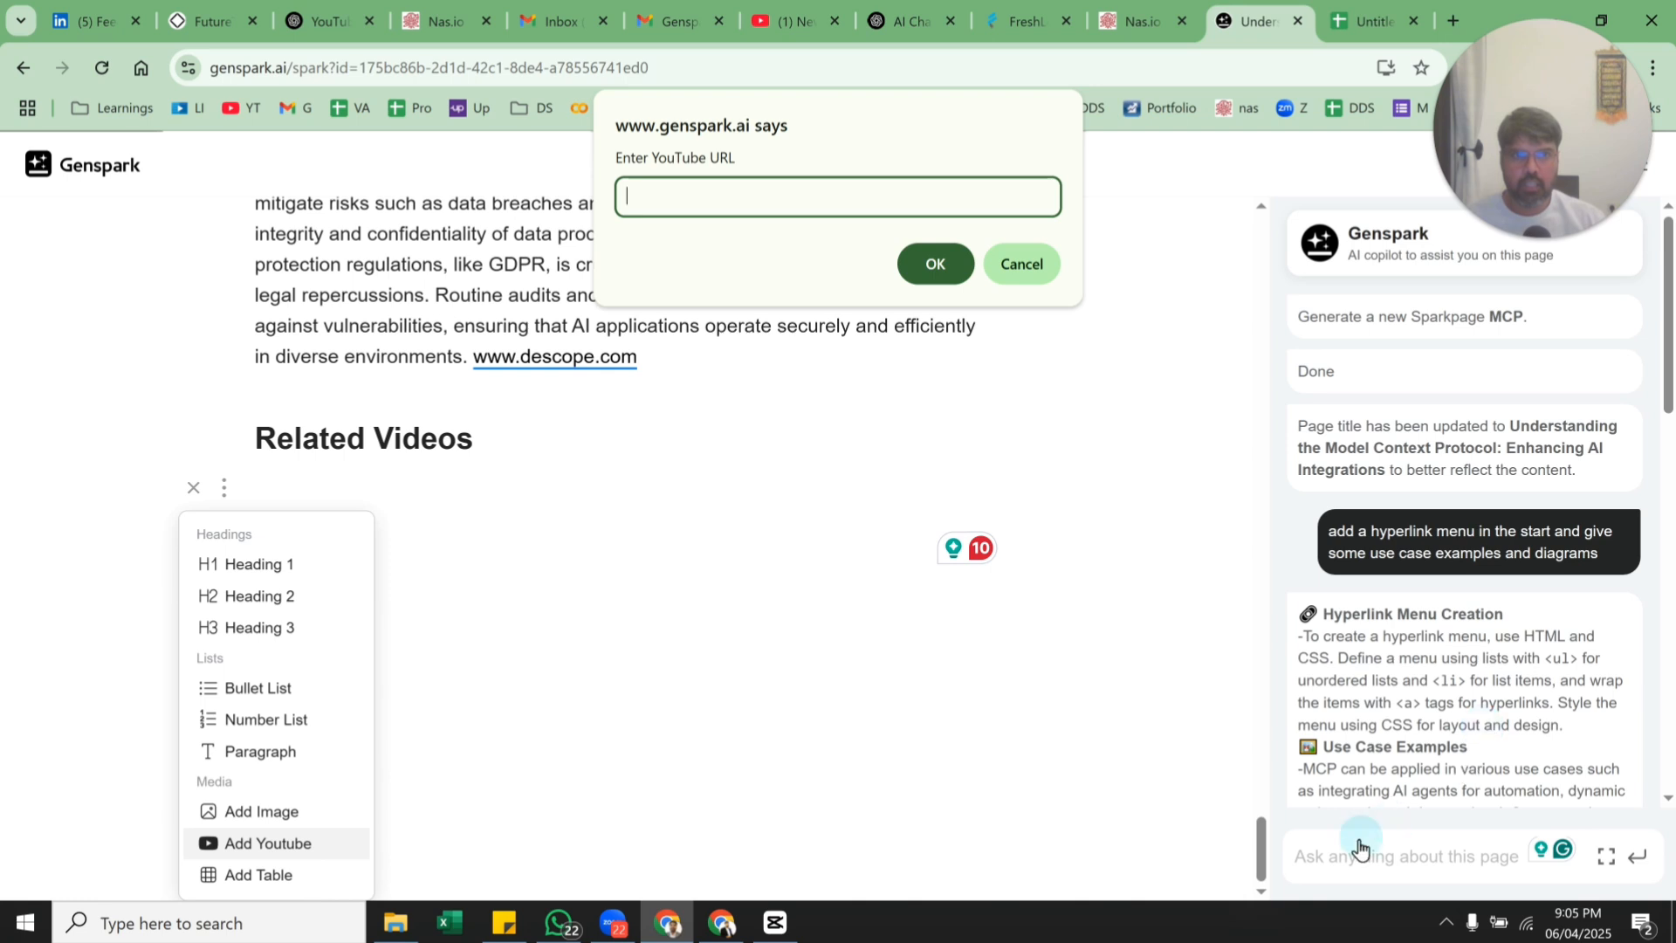
drag(1546, 35, 1262, 23)
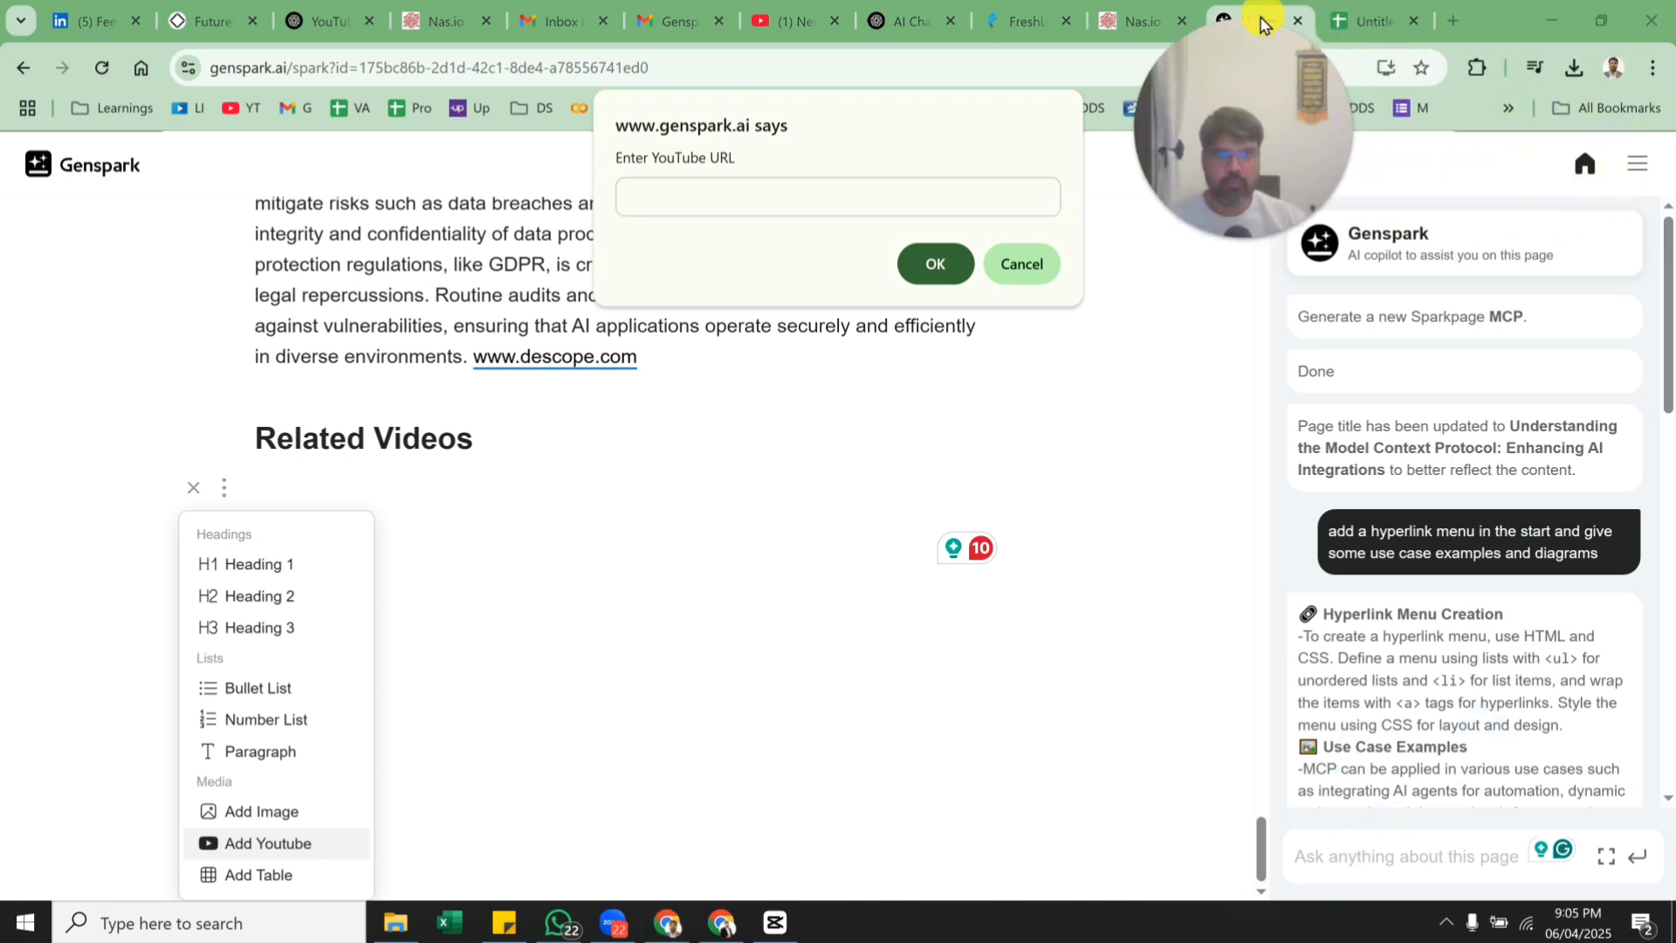
click(1139, 731)
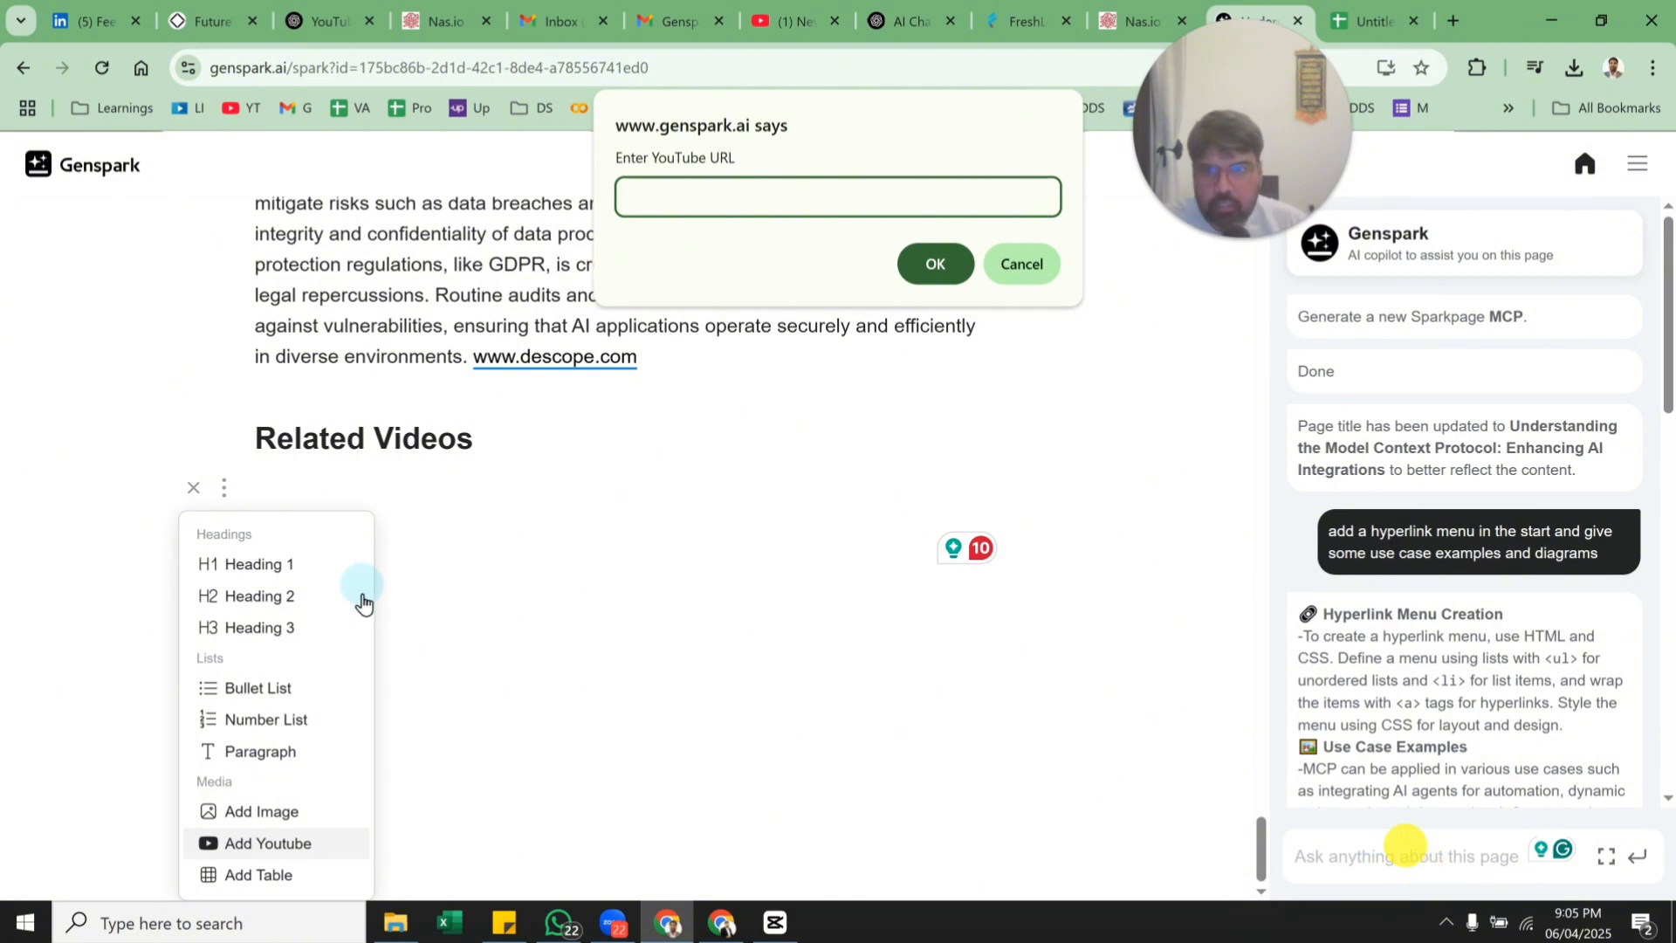
click(1027, 266)
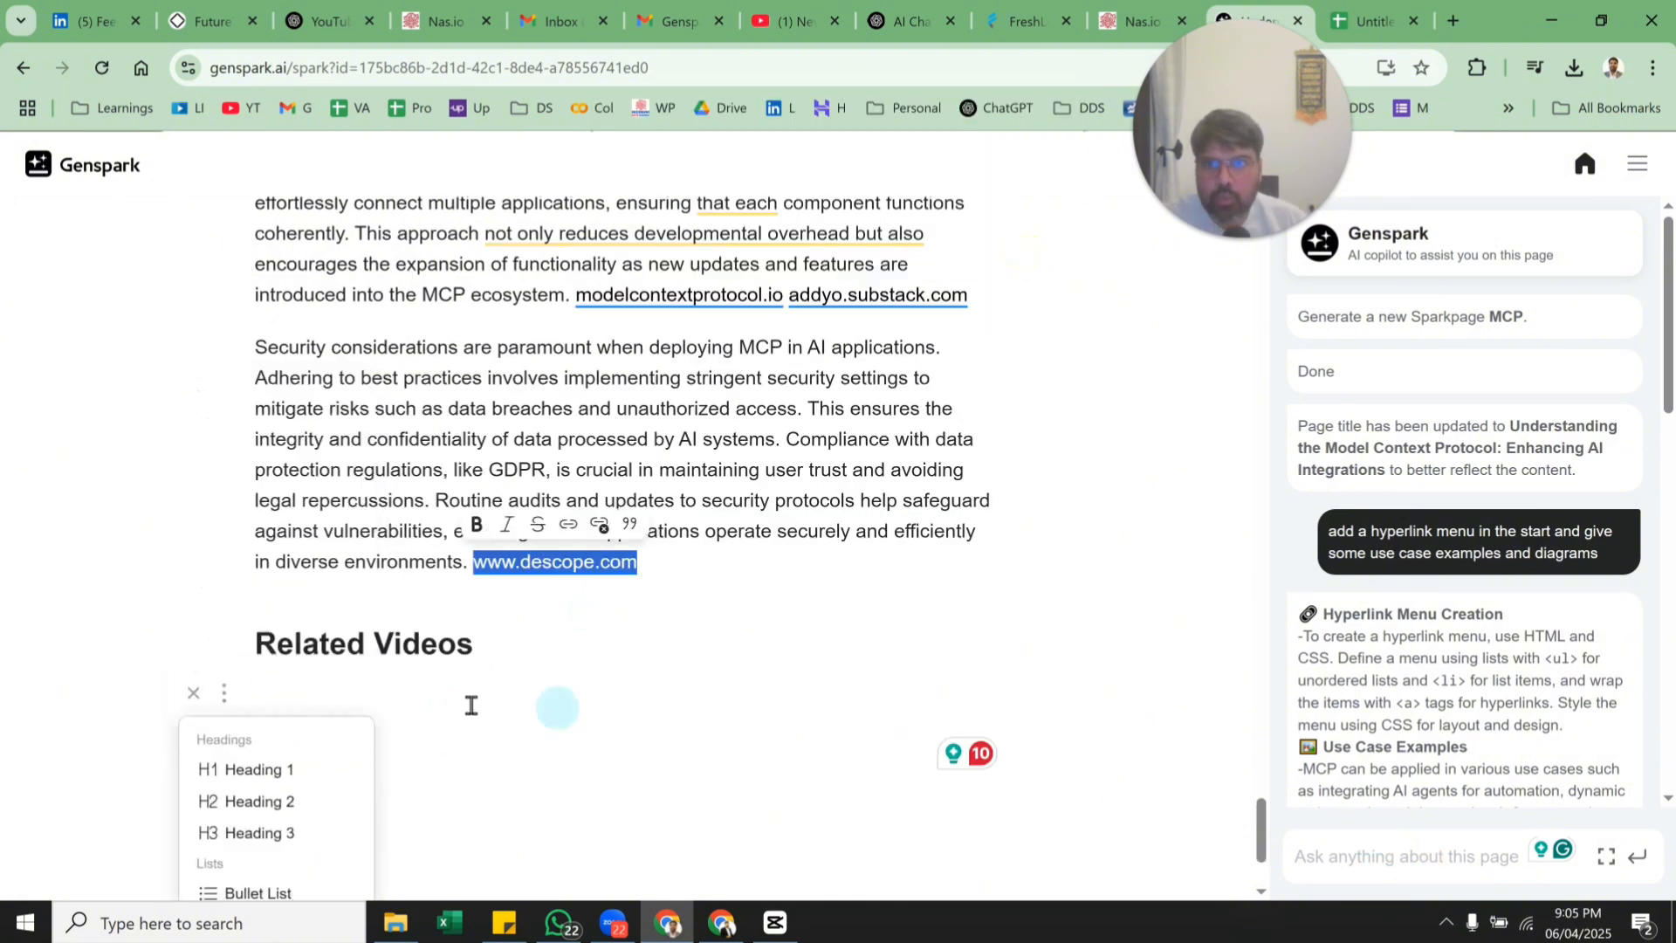
Insert an empty paragraph block beneath the Related Videos heading and view its block options without deleting it.
click(741, 684)
click(192, 693)
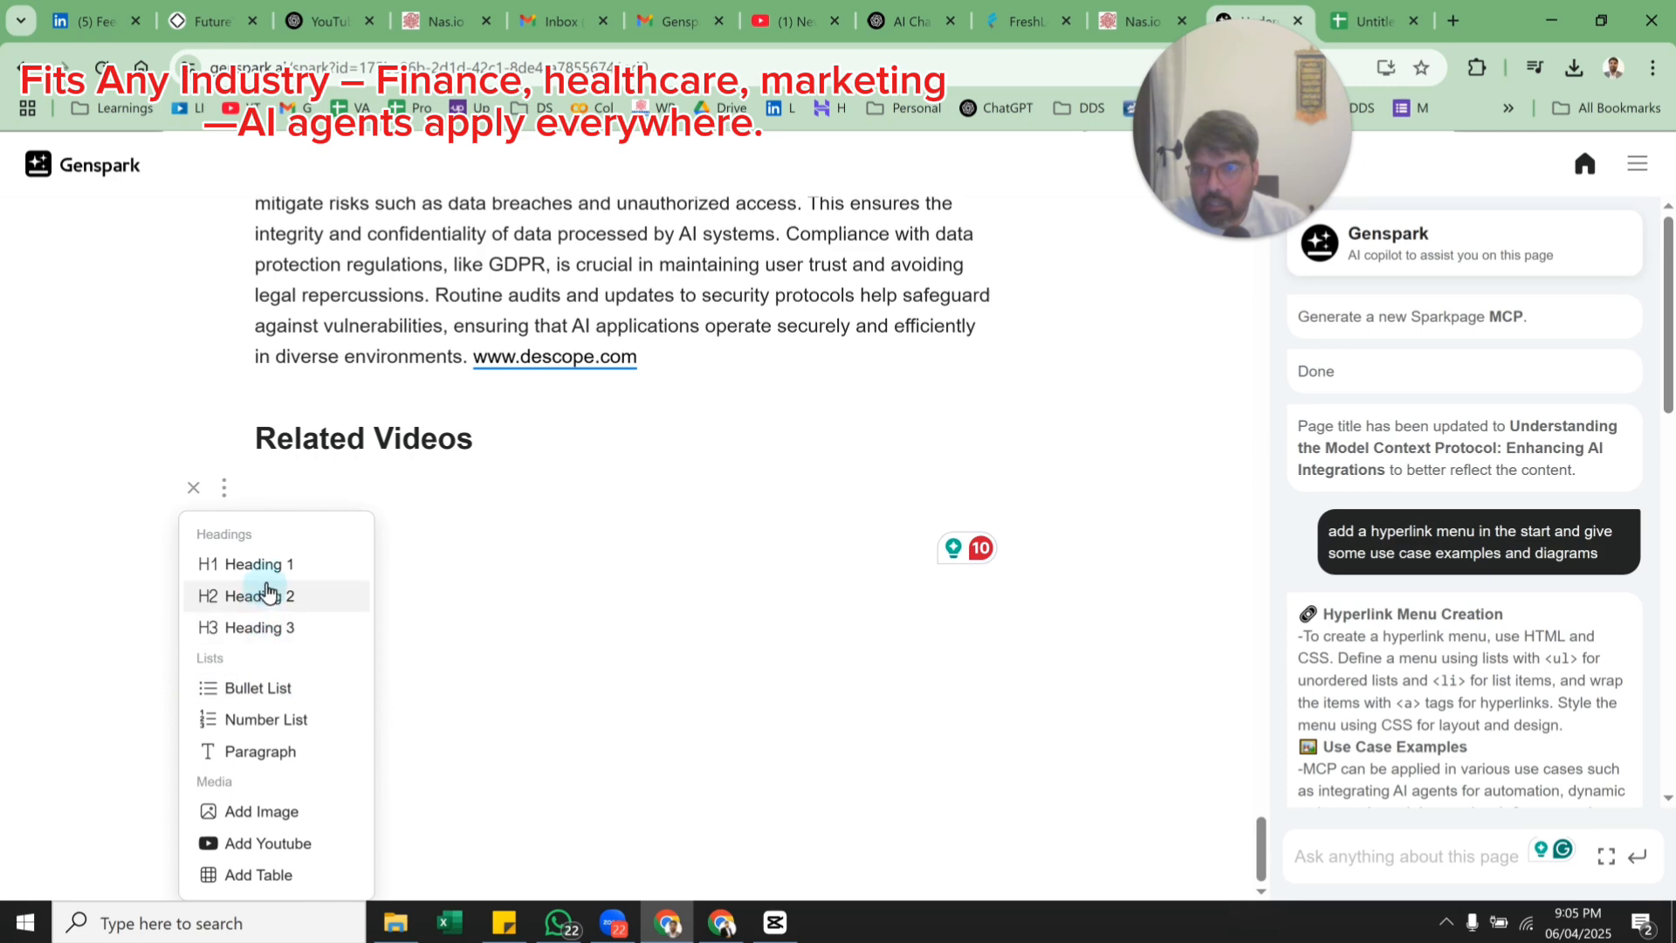
click(266, 753)
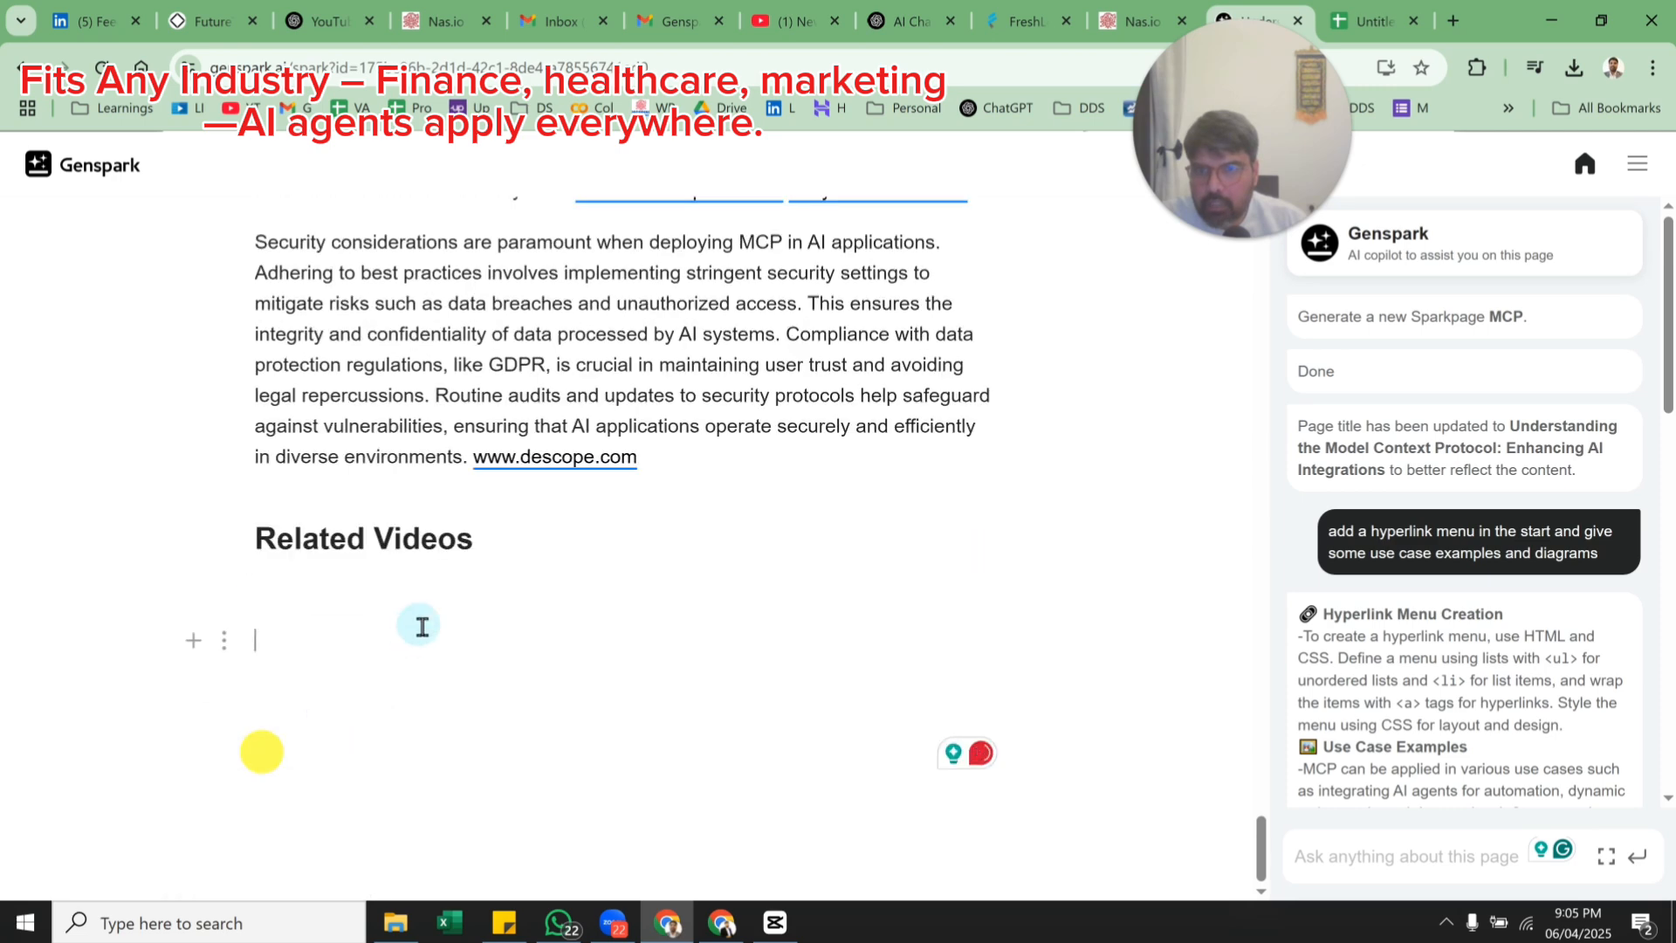
click(226, 650)
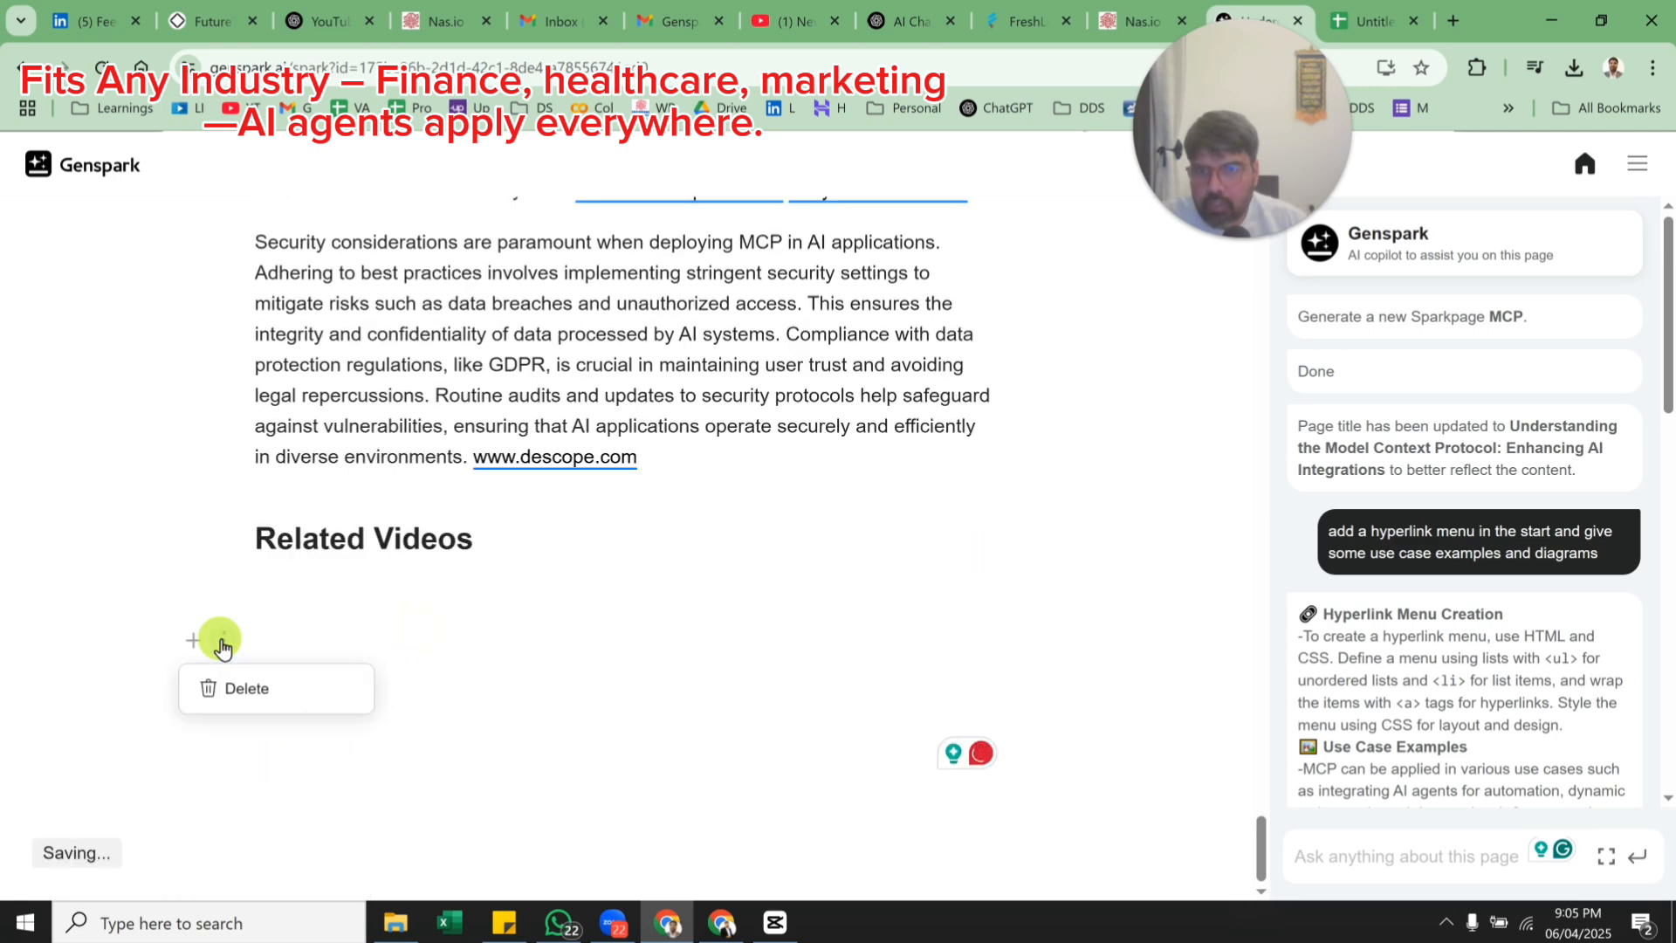
click(311, 636)
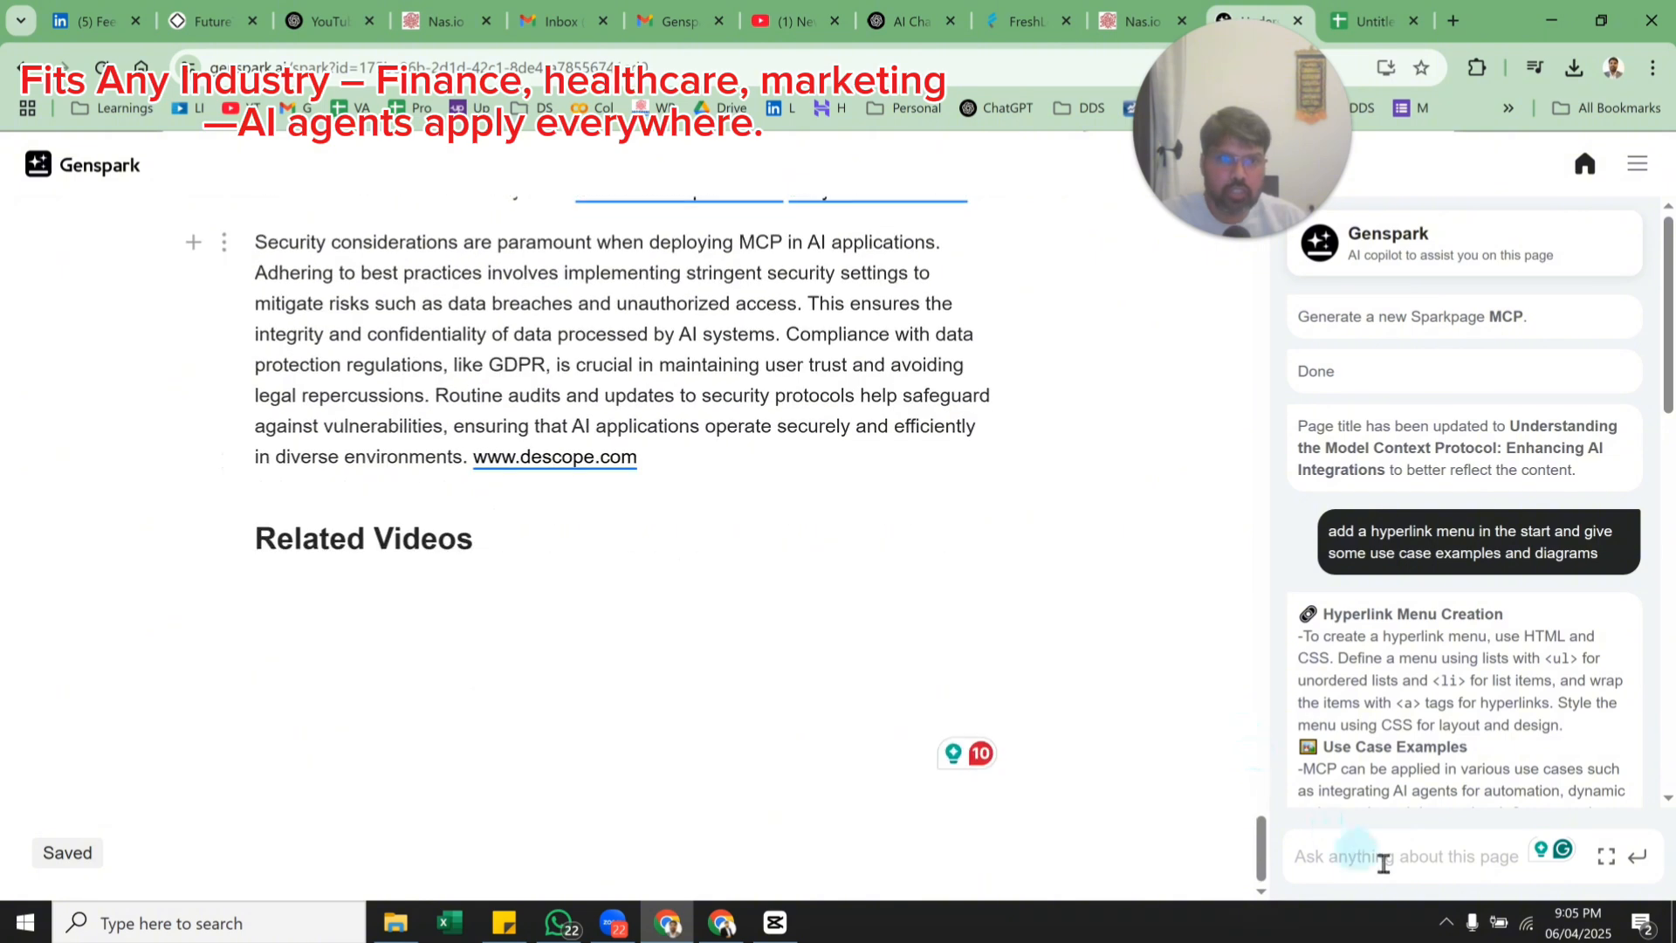
Ask the page copilot to "add more details on the page".
click(1385, 857)
text(add more det)
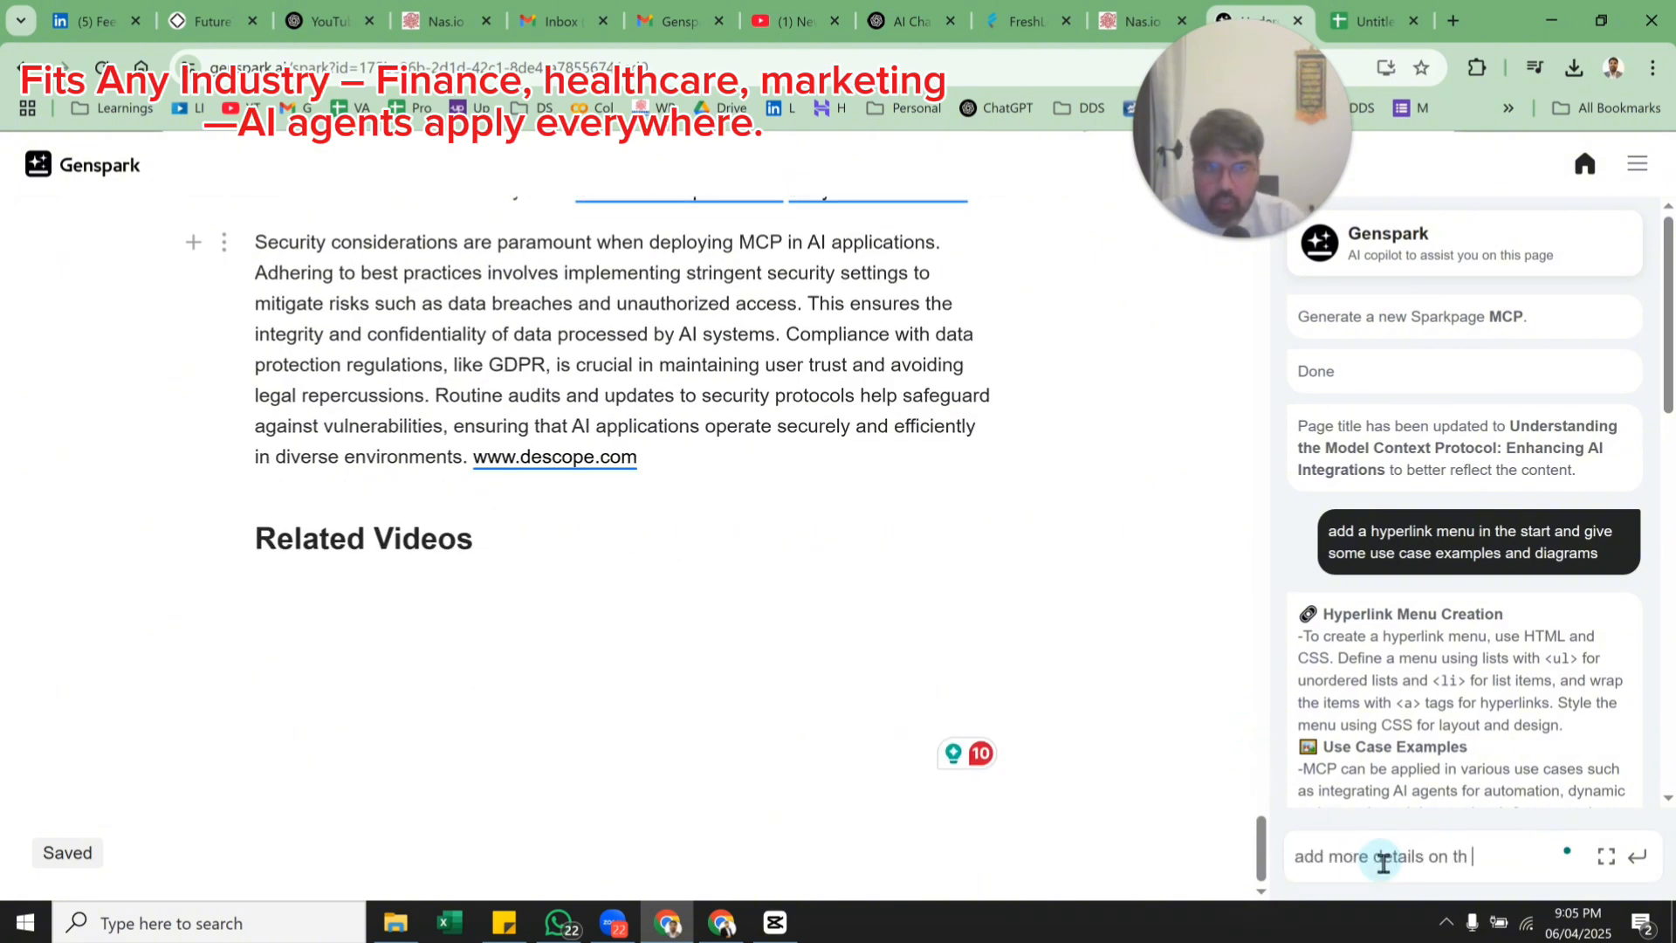
text(ails on th)
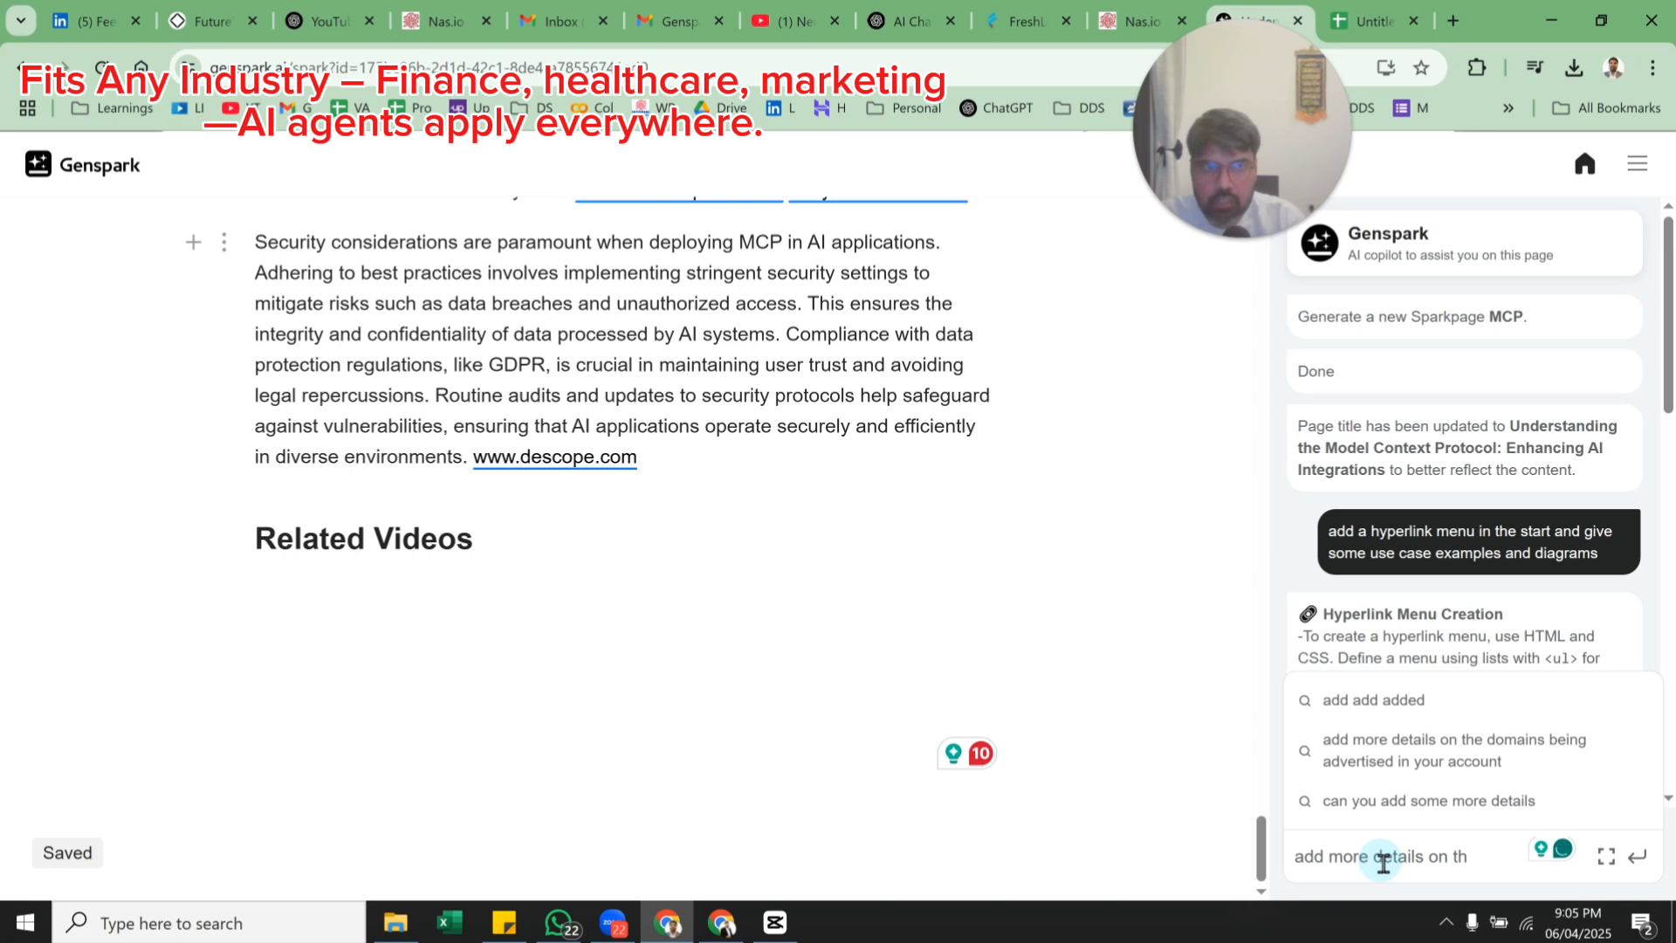
text( gen)
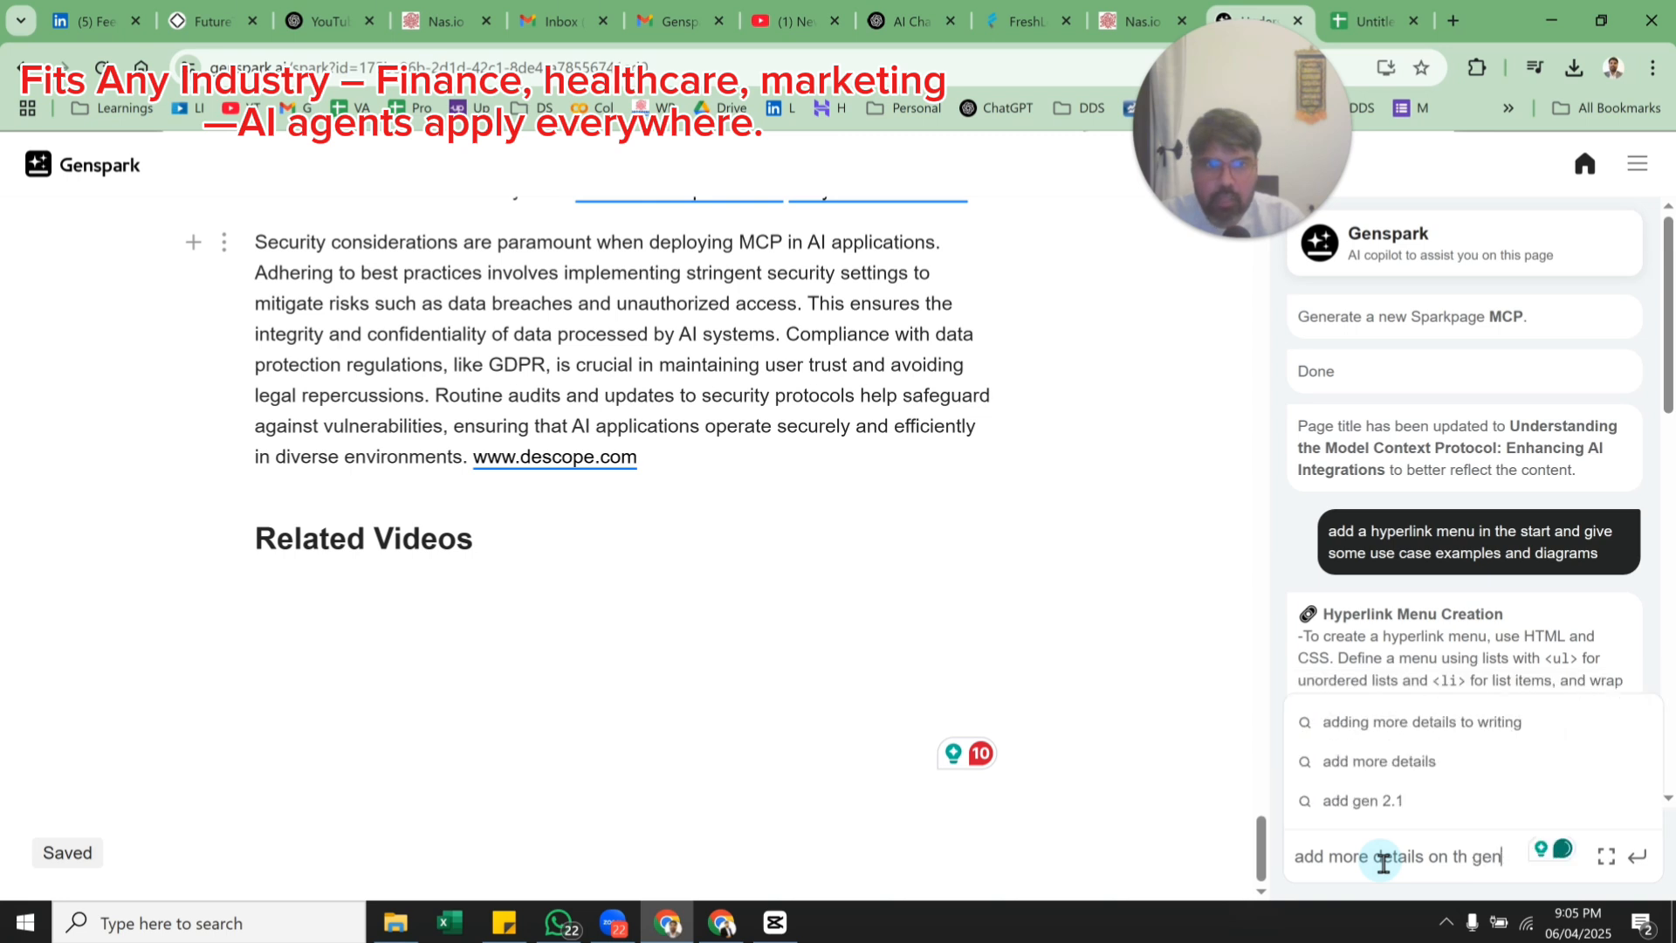
text(spak)
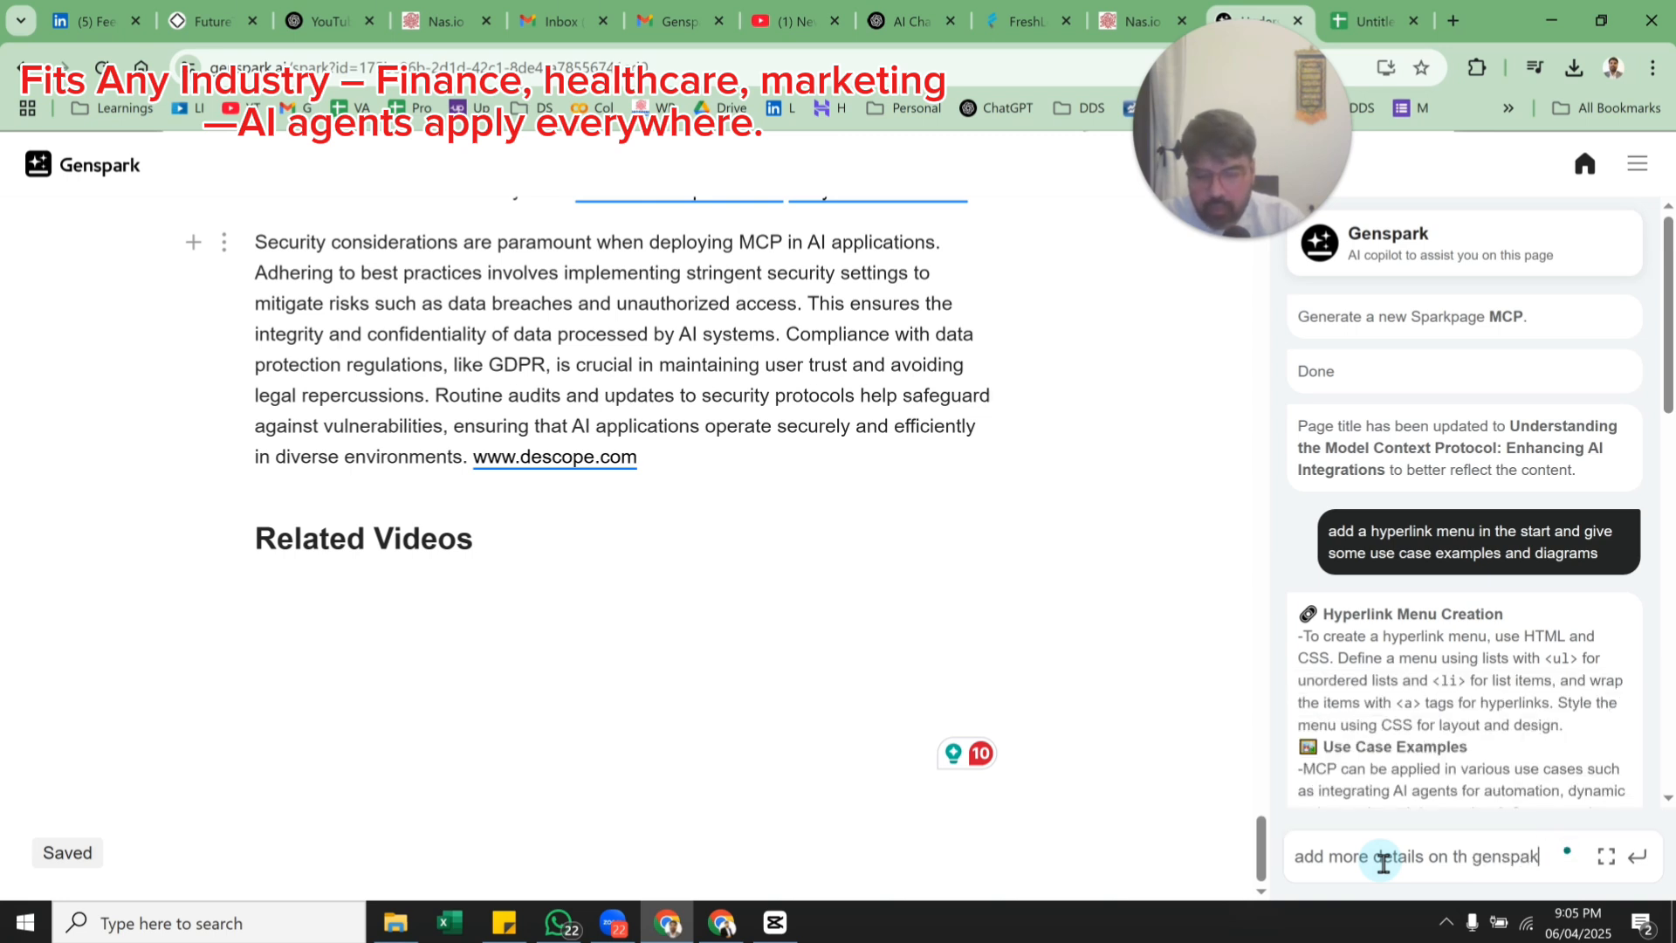
key(BackSpace)
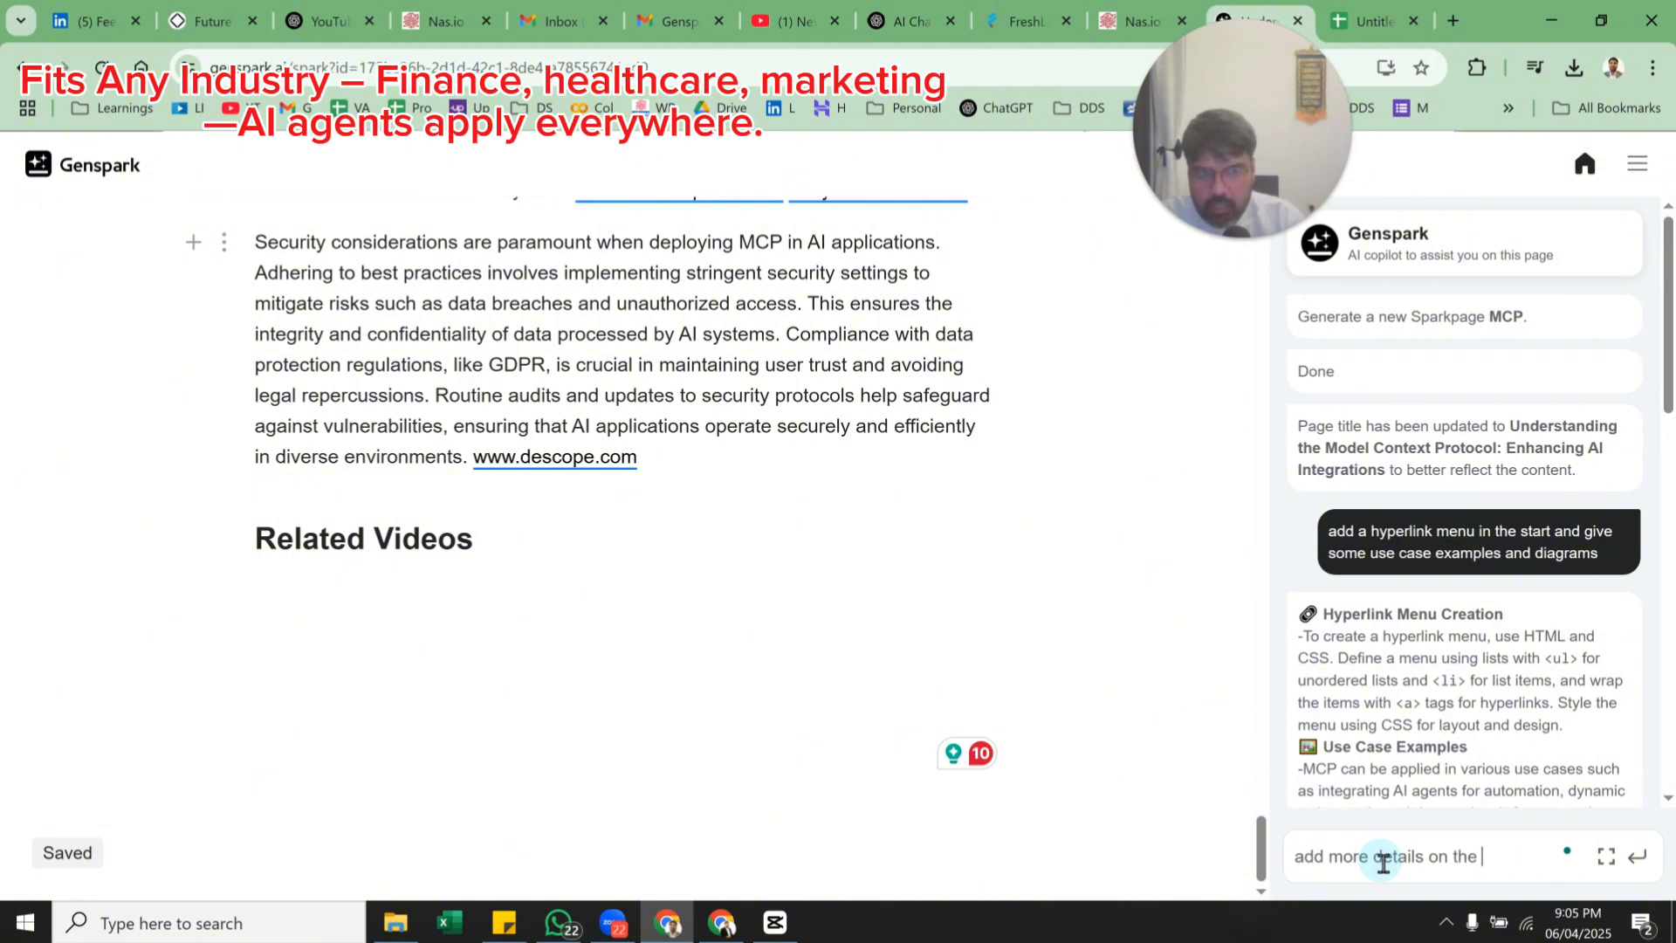
text(ge)
key(Return)
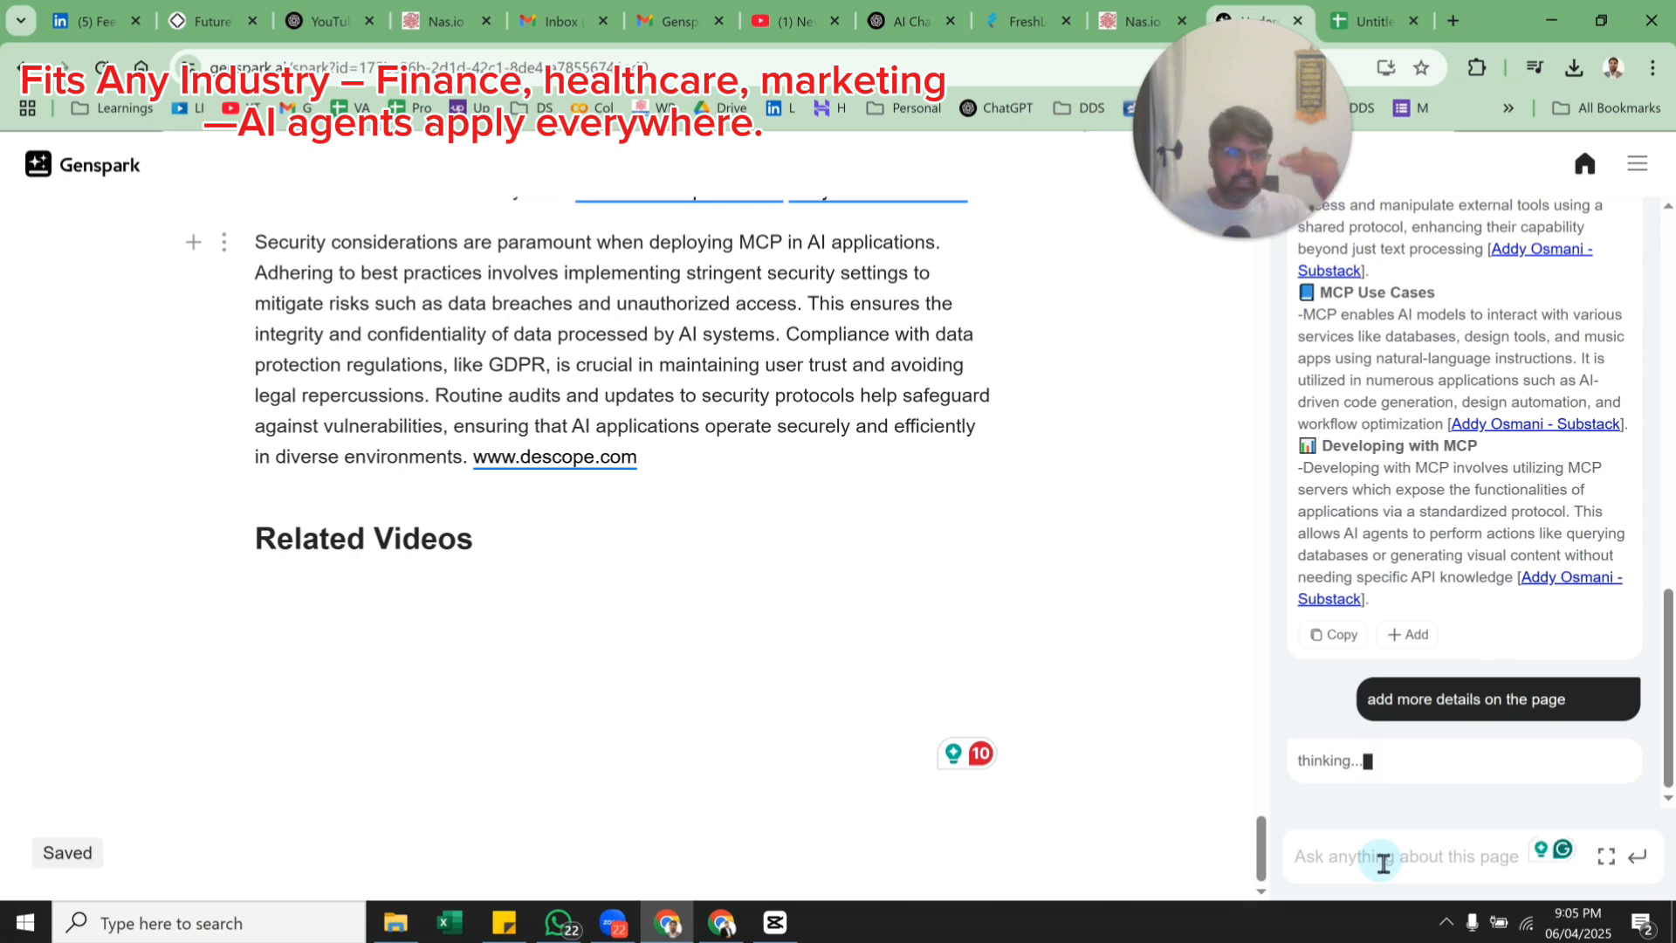
Try to copy the copilot's answer and paste it beneath the Related Videos heading.
click(1324, 639)
click(566, 625)
key(ctrl+v)
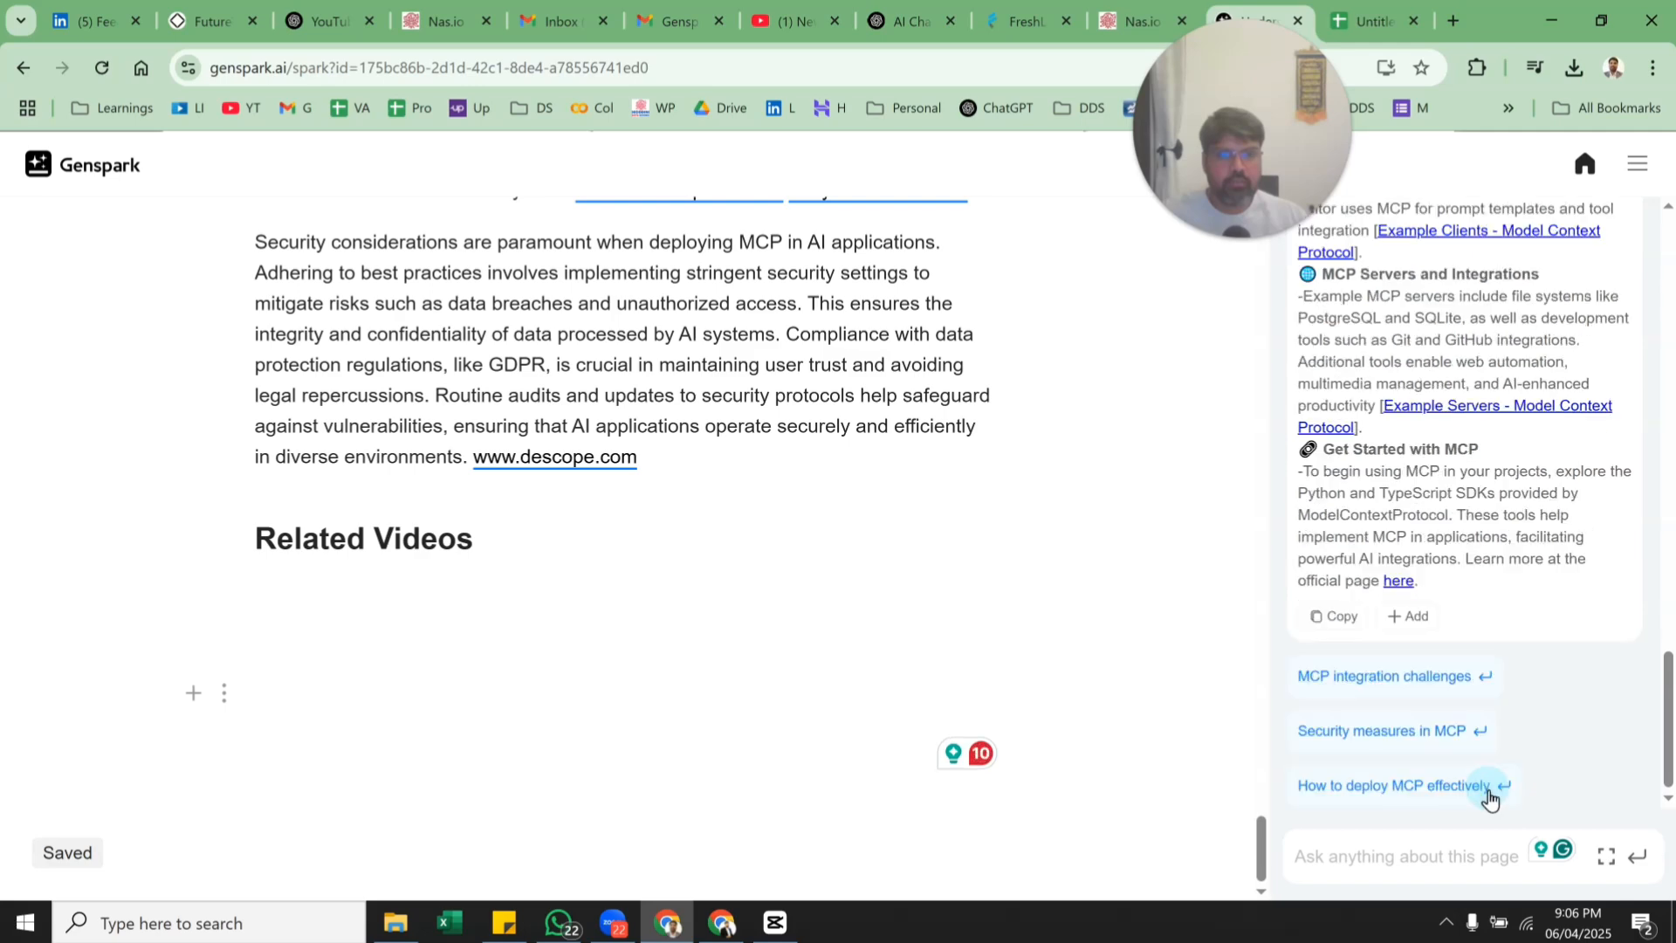
Submit the copilot's suggested follow-up "MCP integration challenges" and review its previous answer on page details.
click(1485, 684)
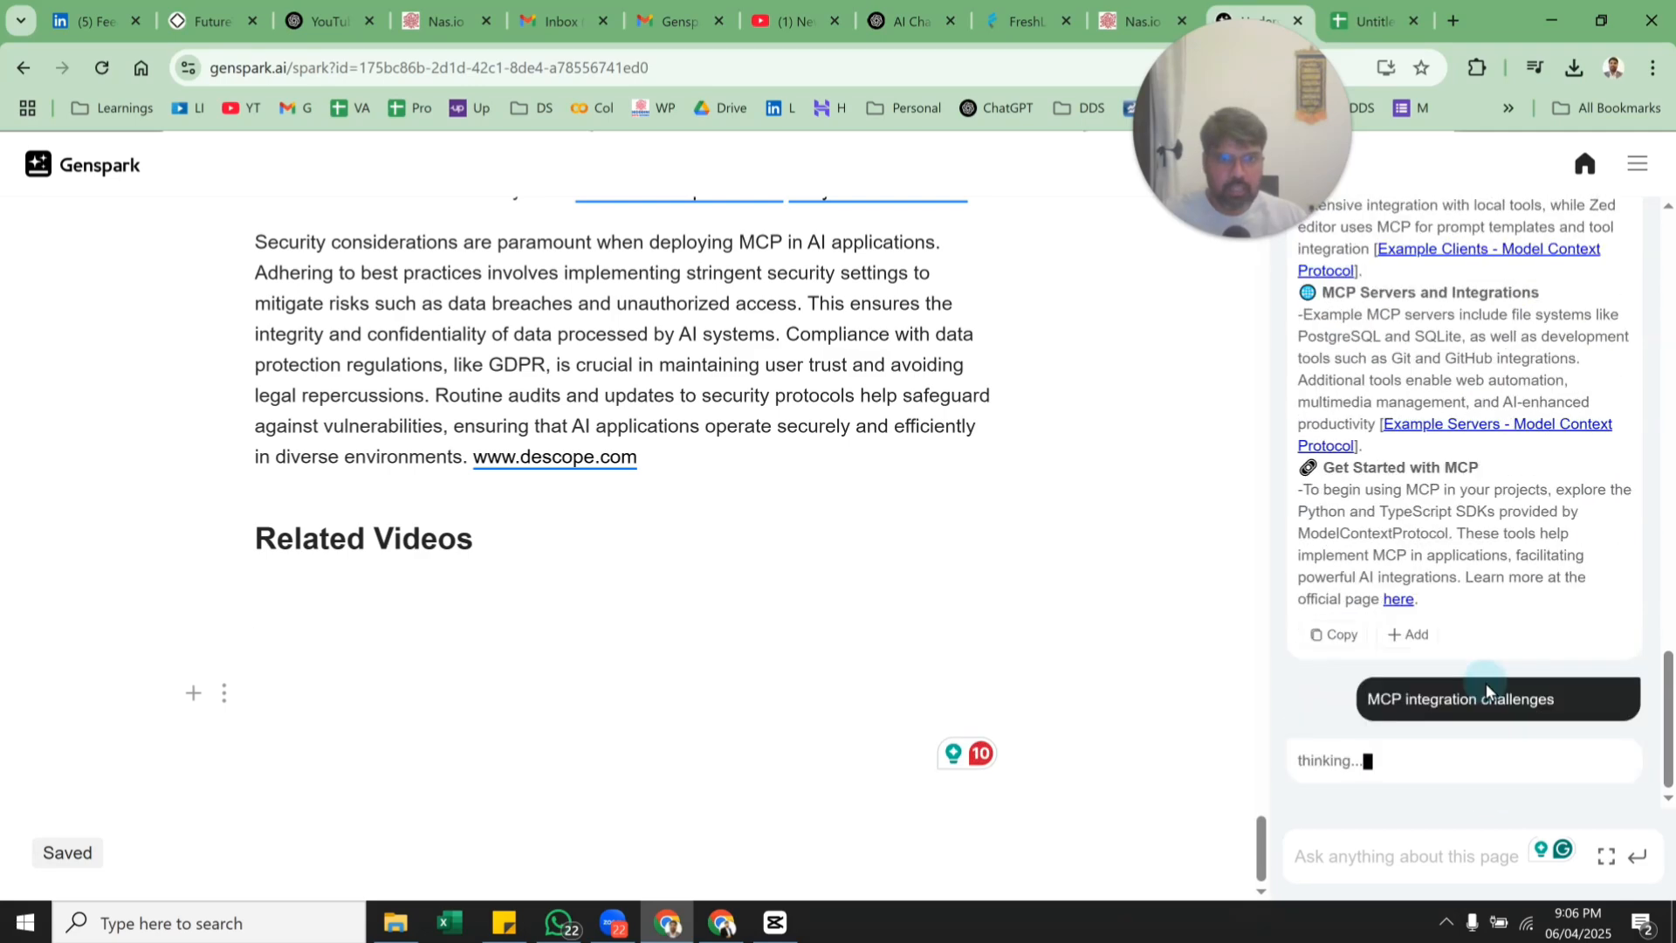
scroll(1496, 735, up, 9)
scroll(1487, 714, down, 5)
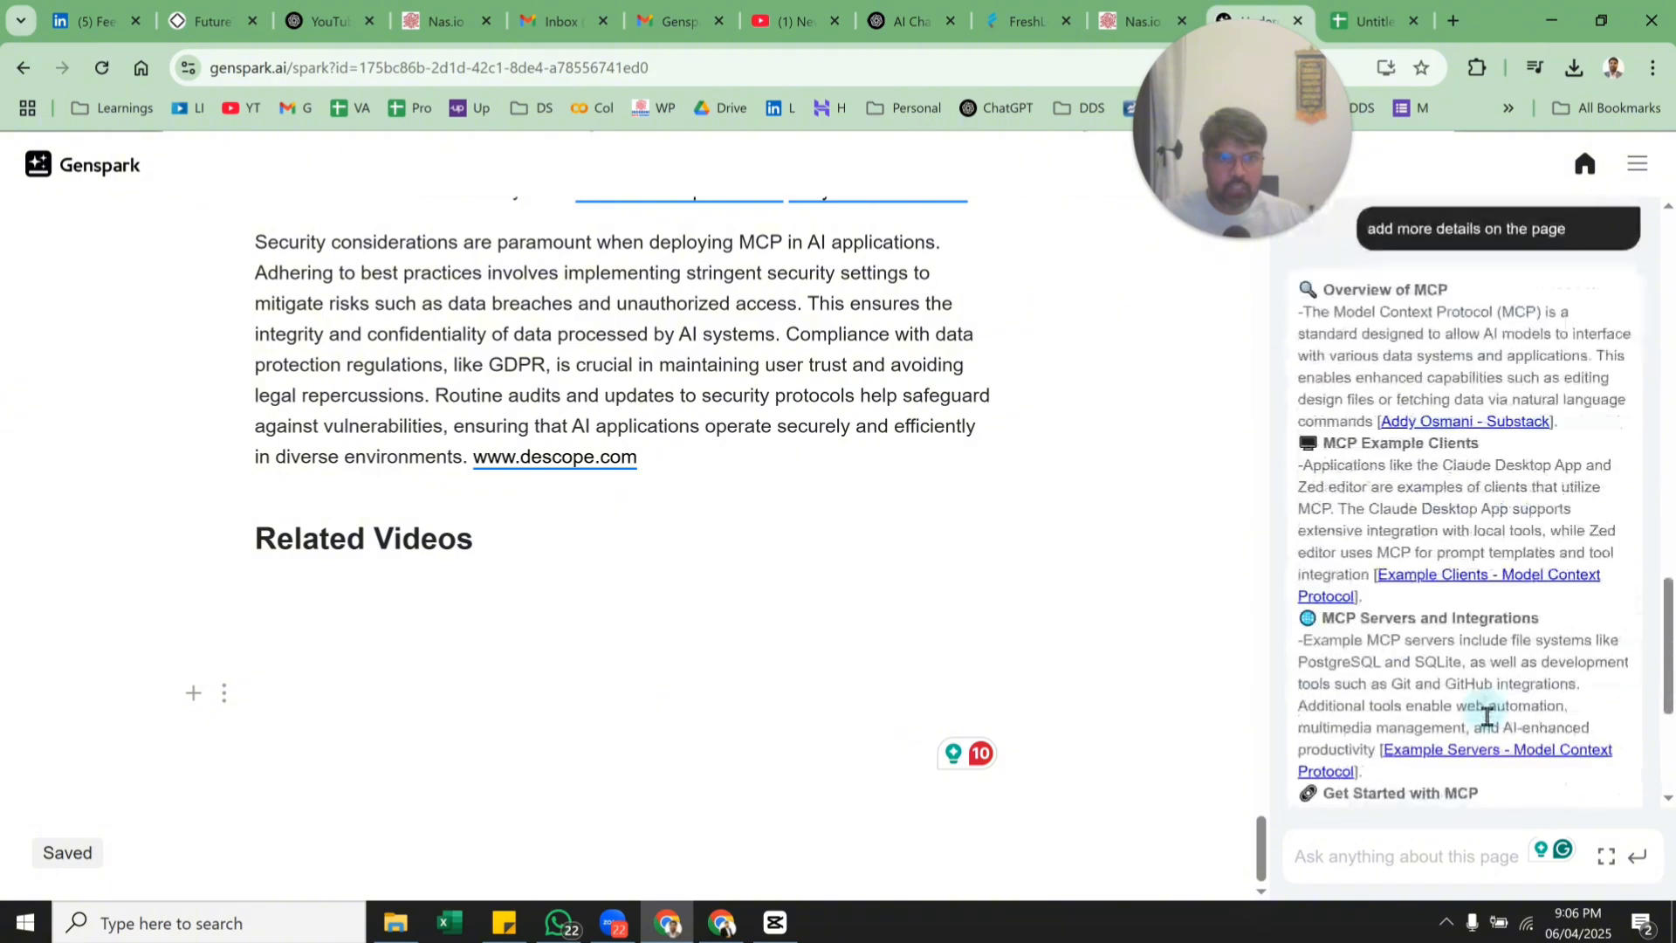
scroll(1484, 713, down, 4)
Examine the Sparkpage from its title to Related Videos for added content and read the copilot's MCP integration challenges answer.
scroll(681, 711, up, 15)
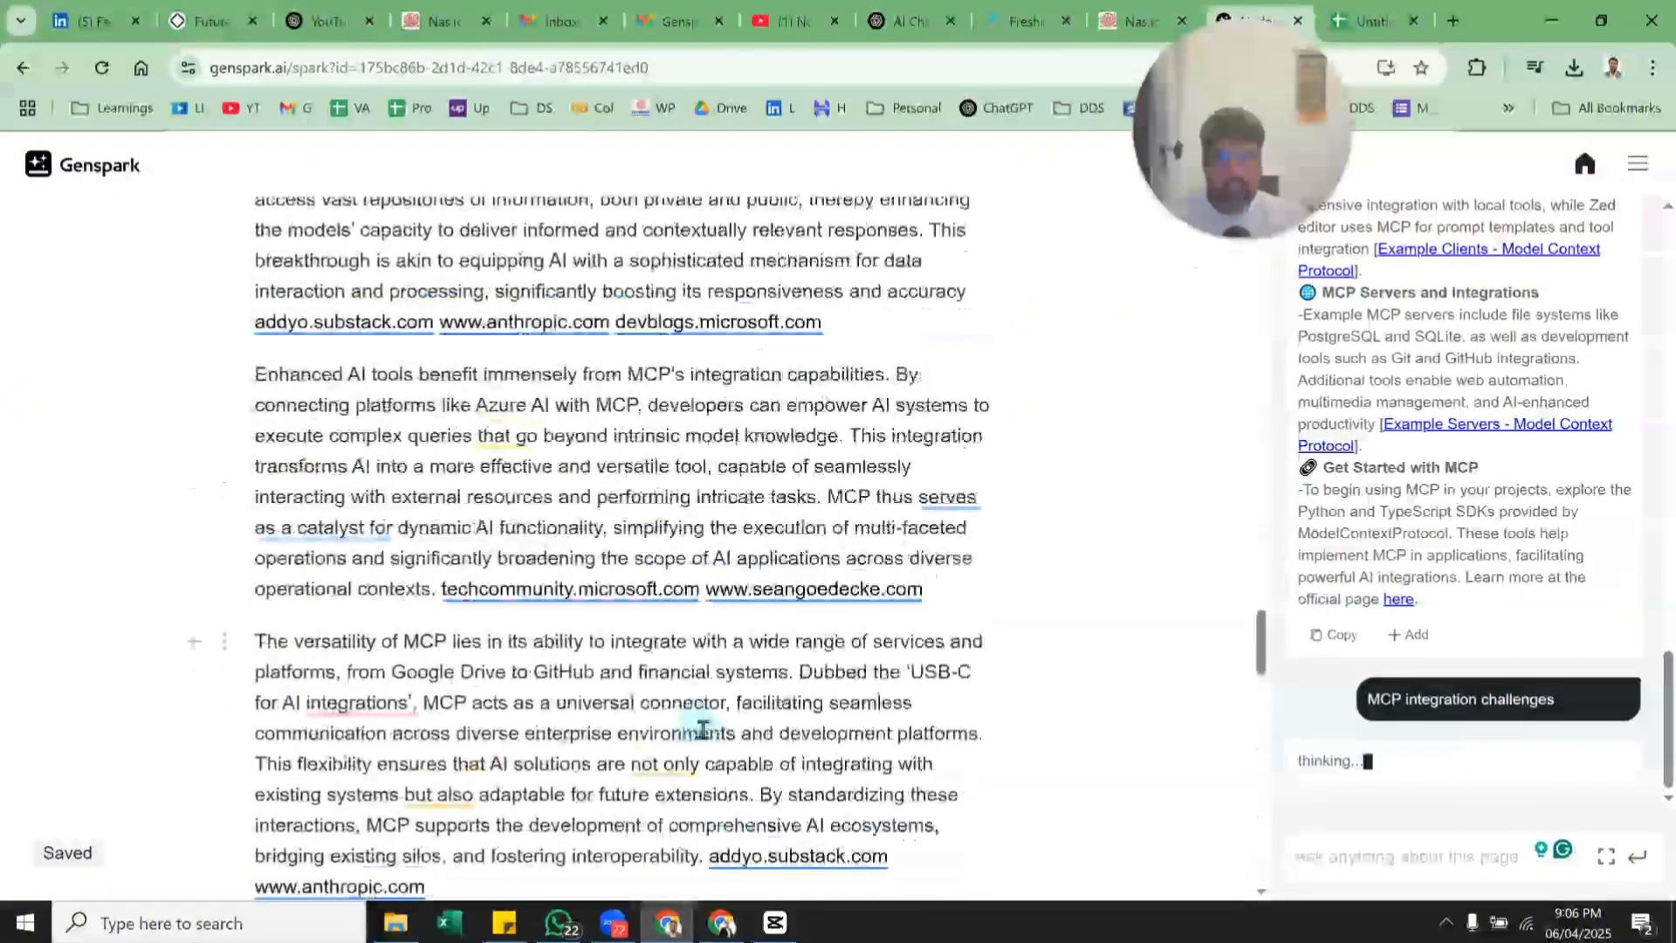
scroll(703, 729, up, 15)
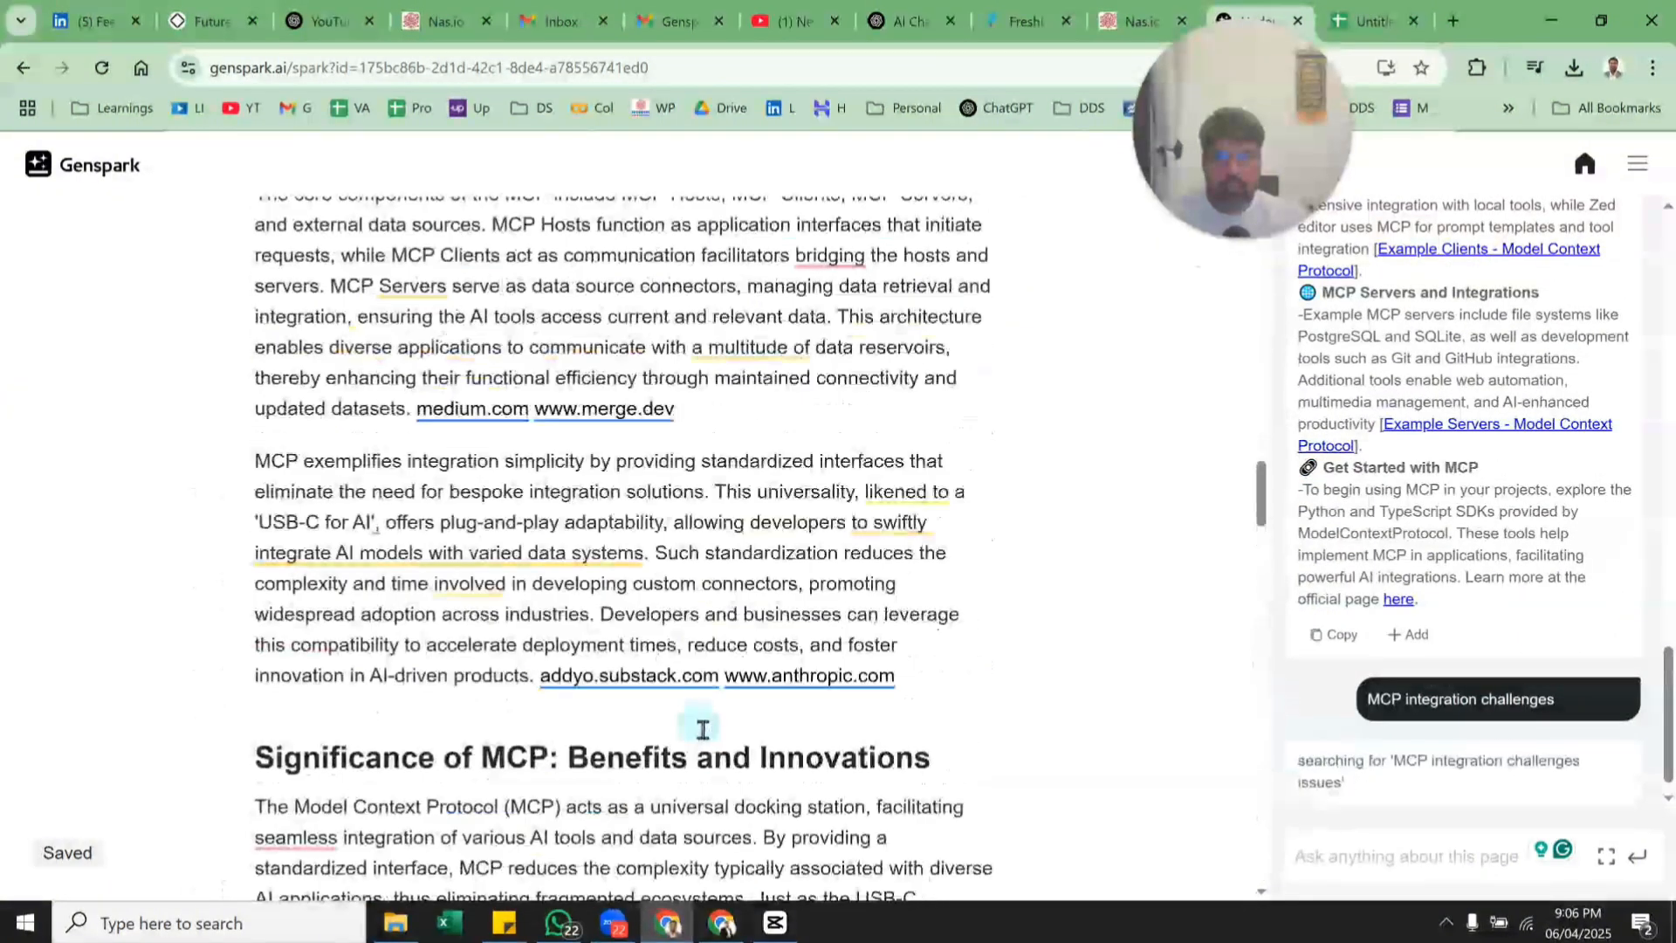
scroll(703, 729, up, 15)
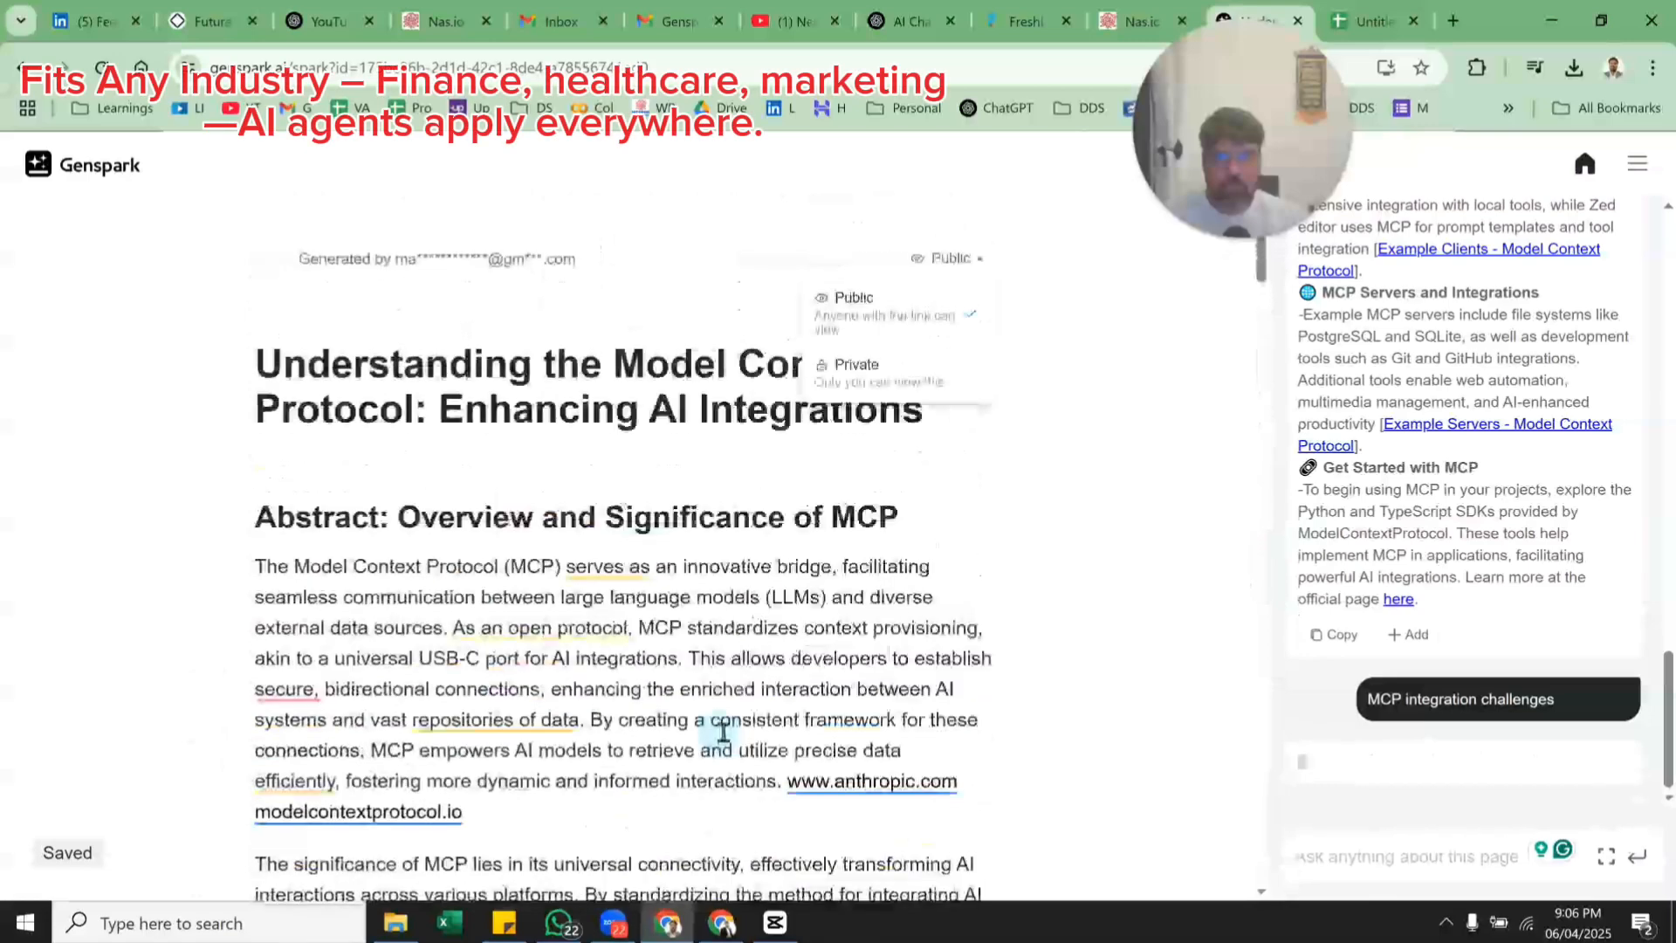
scroll(954, 729, down, 6)
scroll(1394, 672, down, 3)
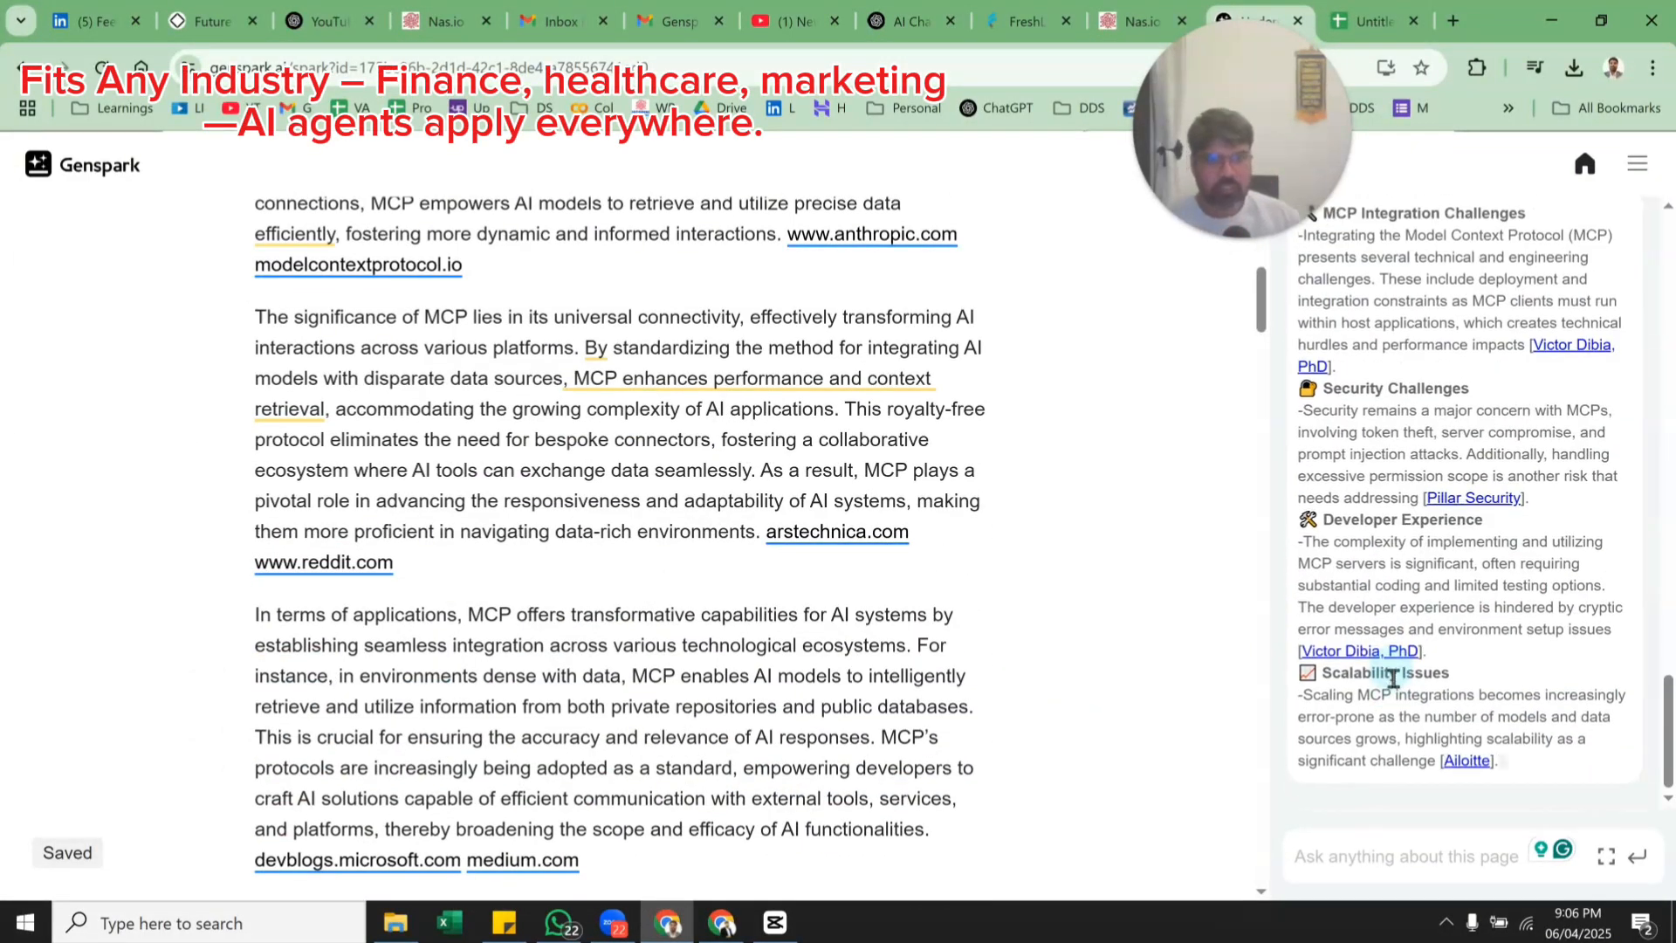
scroll(1394, 679, up, 5)
scroll(1013, 722, down, 15)
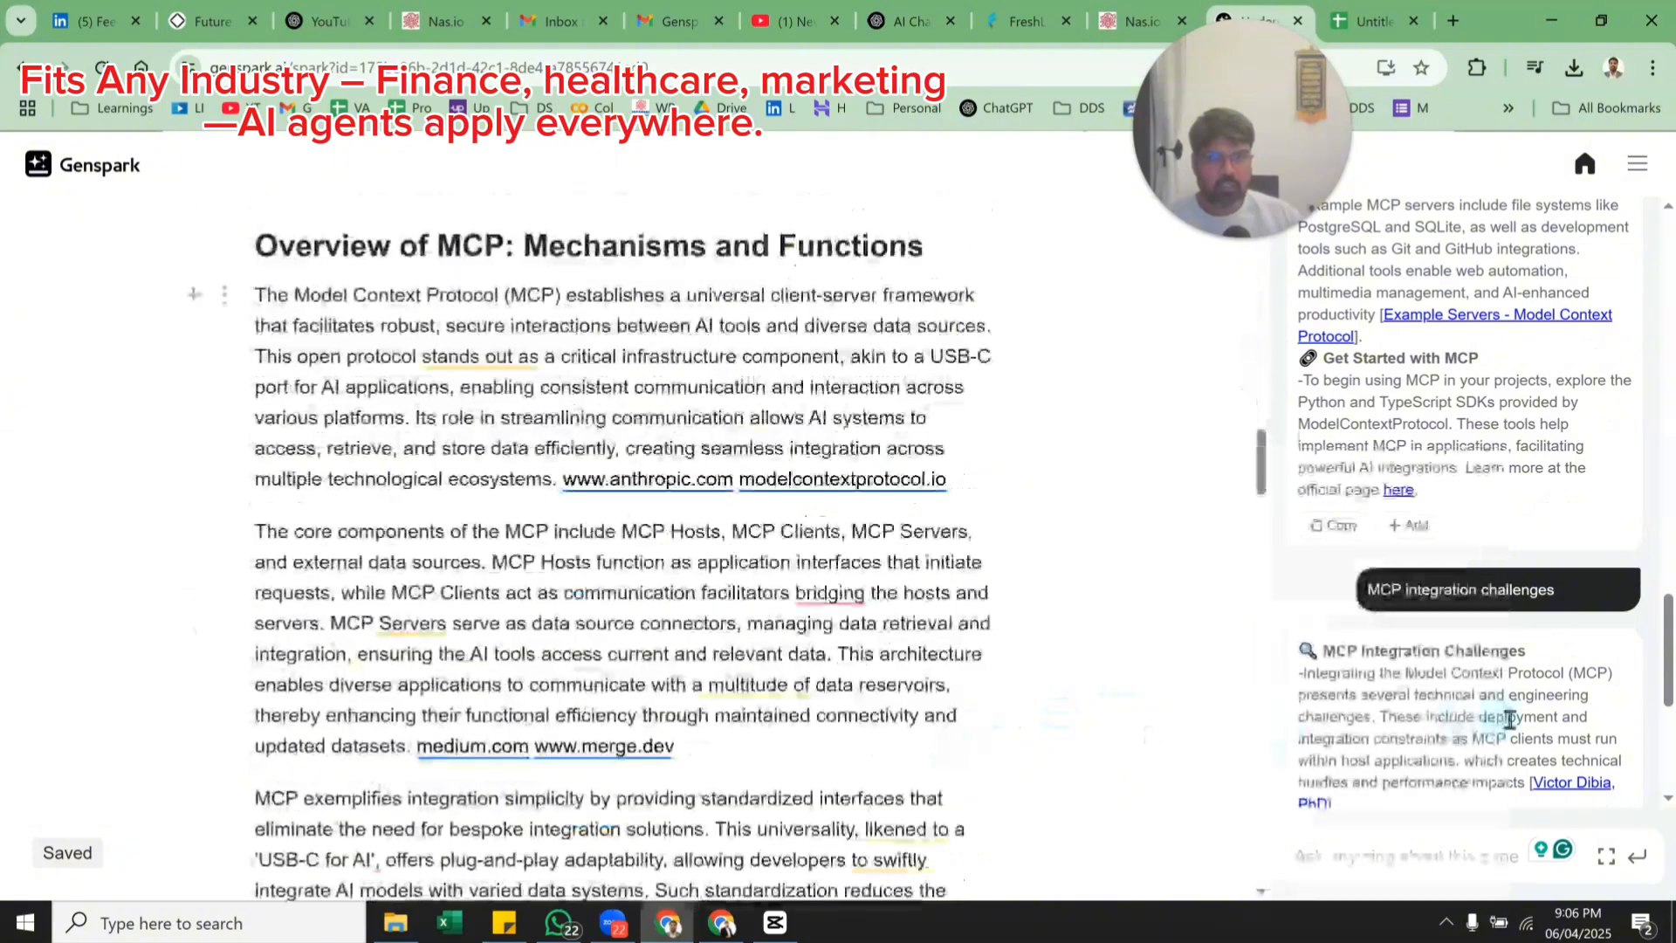
scroll(1508, 717, down, 5)
scroll(737, 727, down, 15)
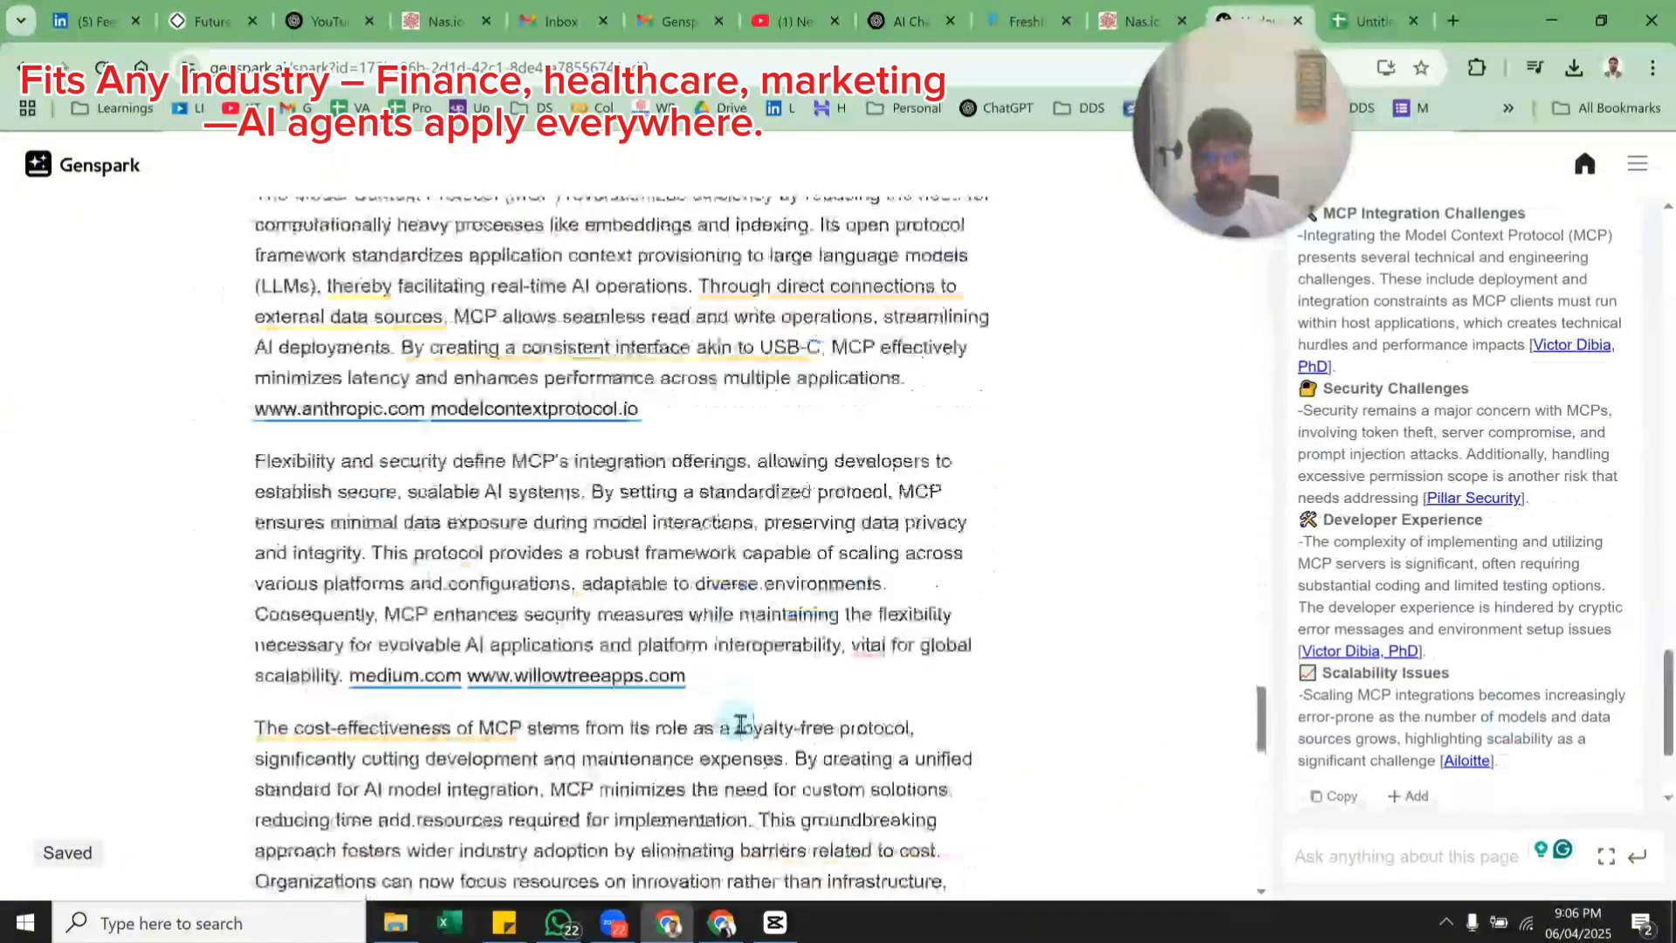
scroll(740, 724, down, 10)
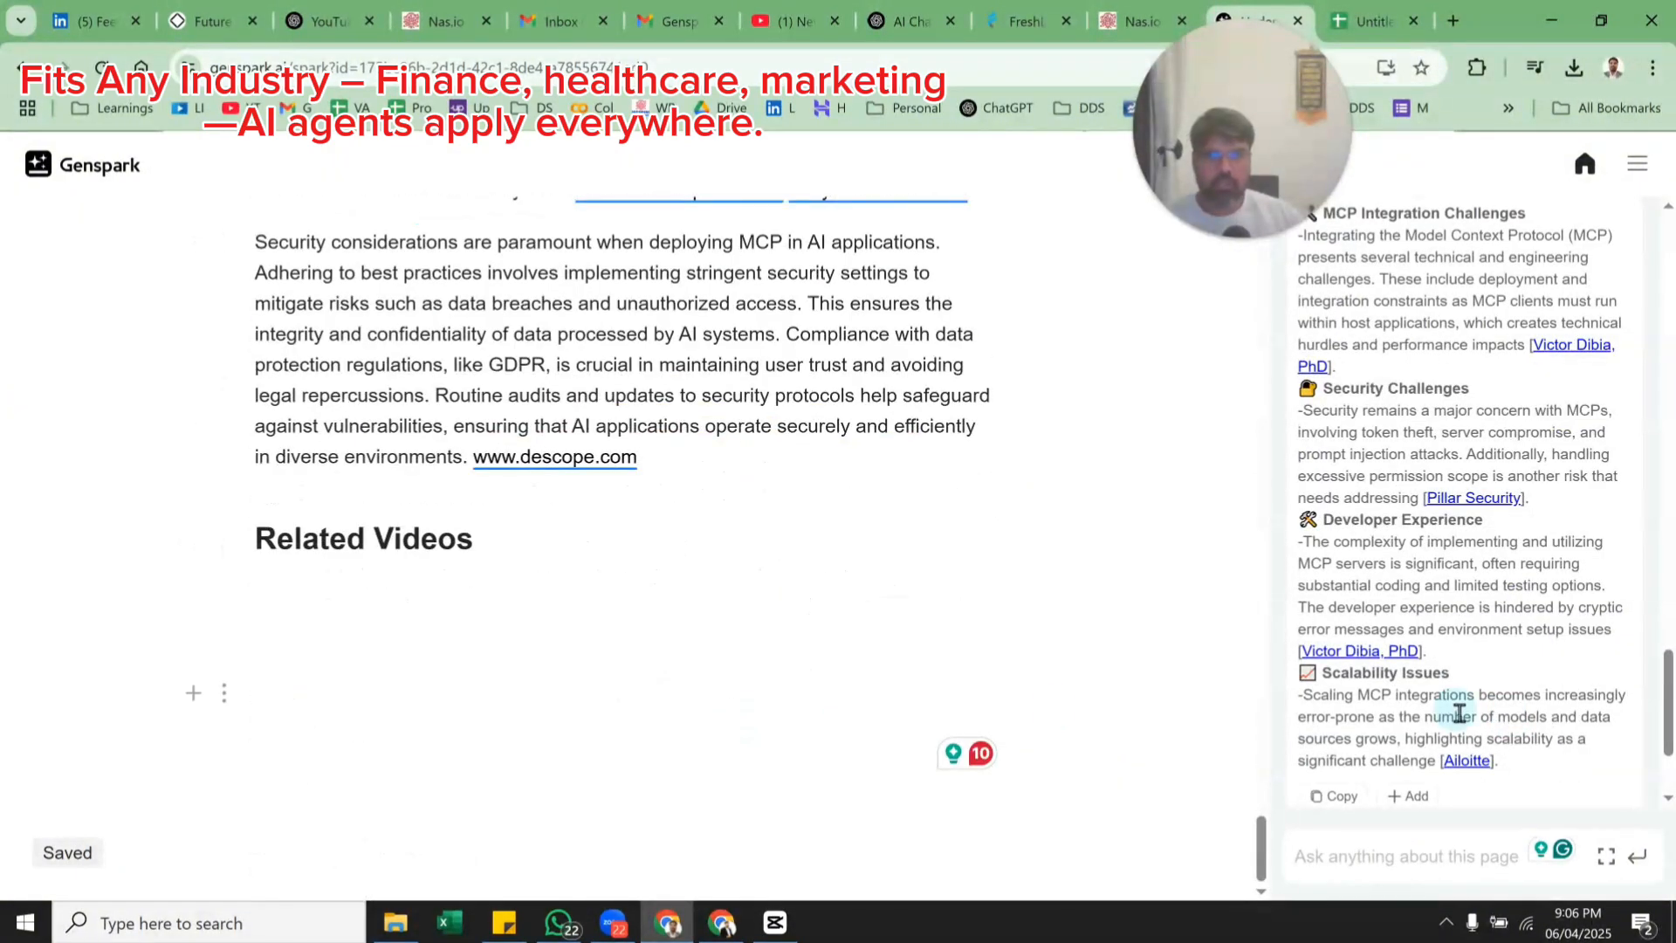
scroll(1459, 714, down, 2)
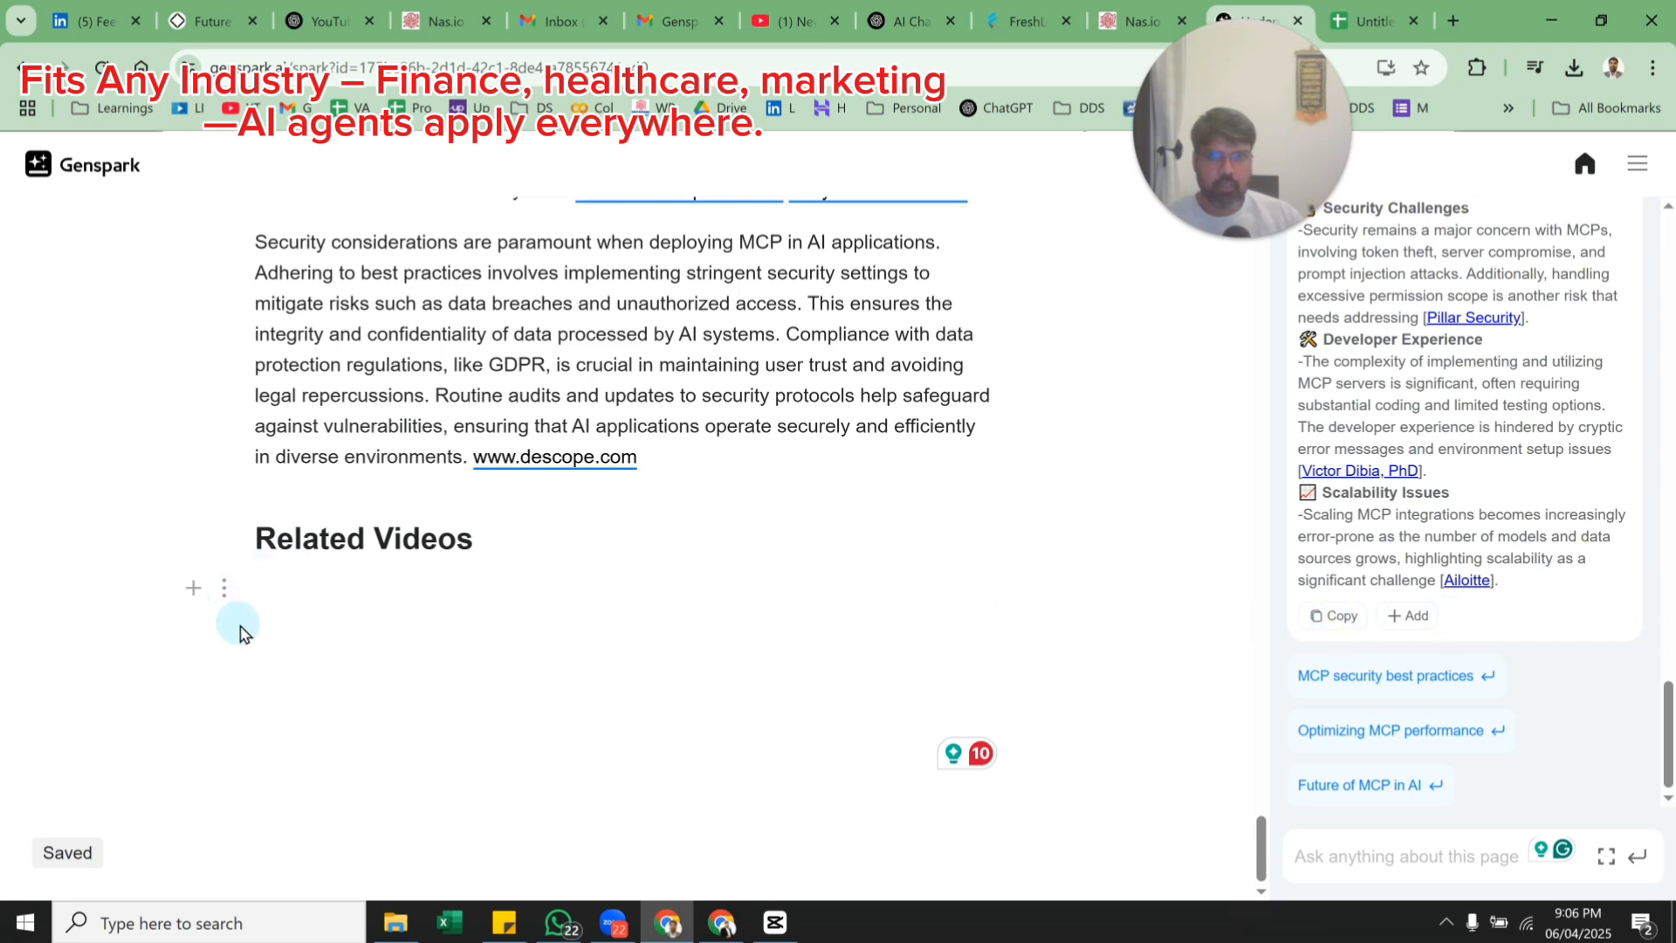
Ask the page copilot to "add related cideo" for the empty Related Videos section.
drag(508, 549, 234, 548)
click(1416, 865)
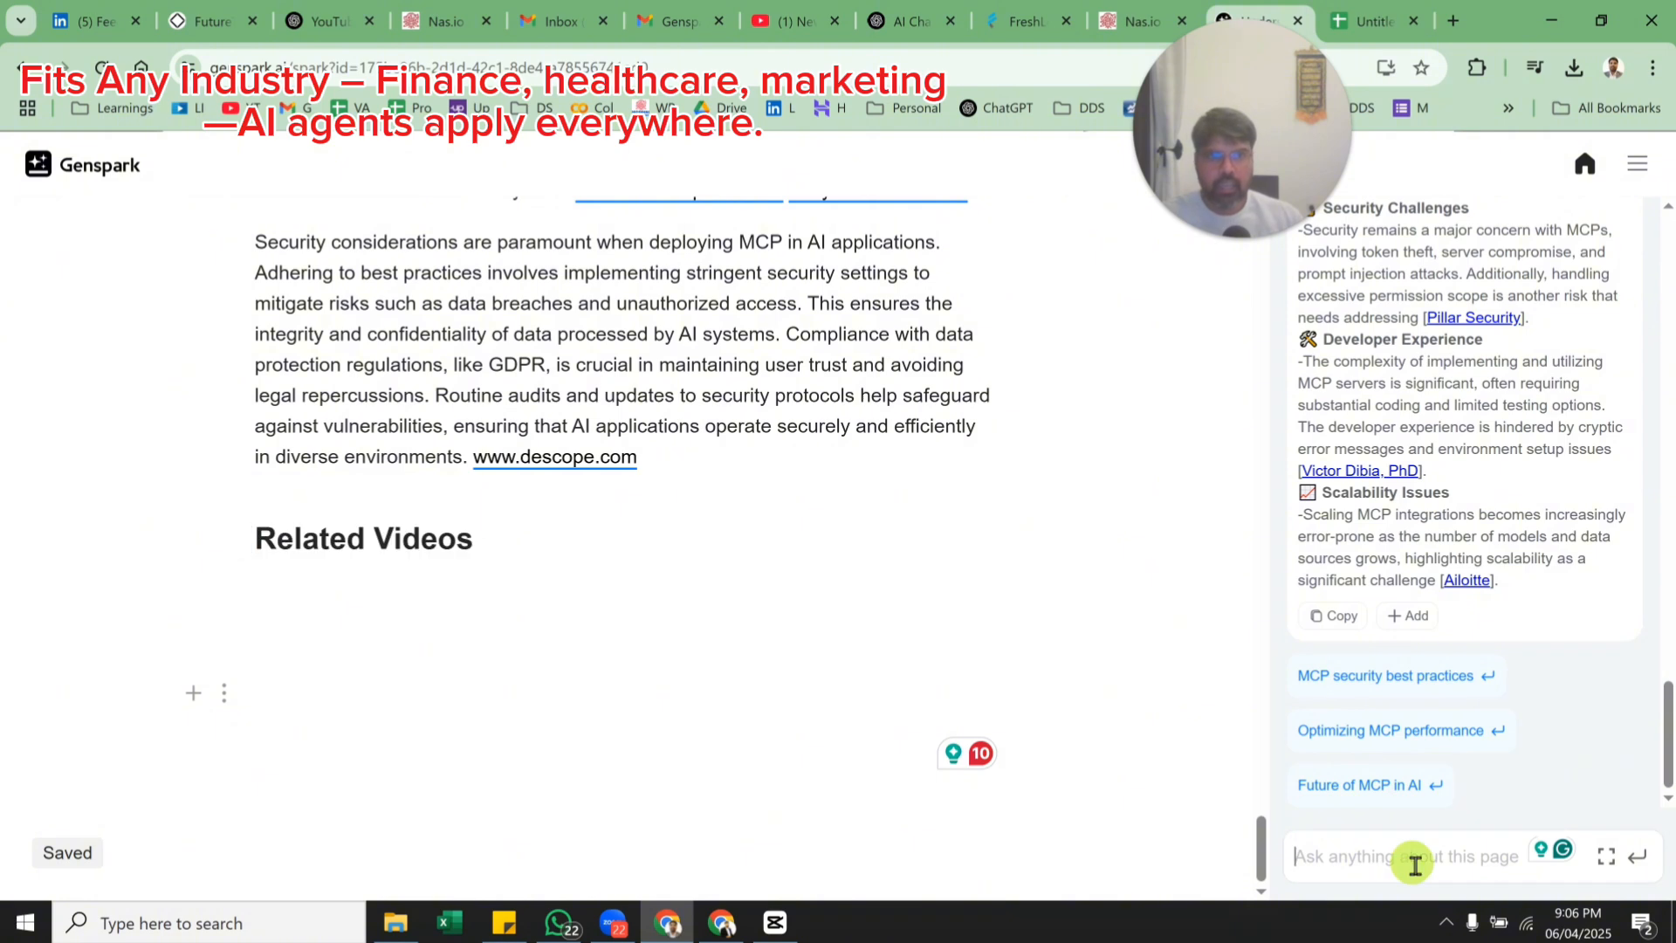
text(add rel)
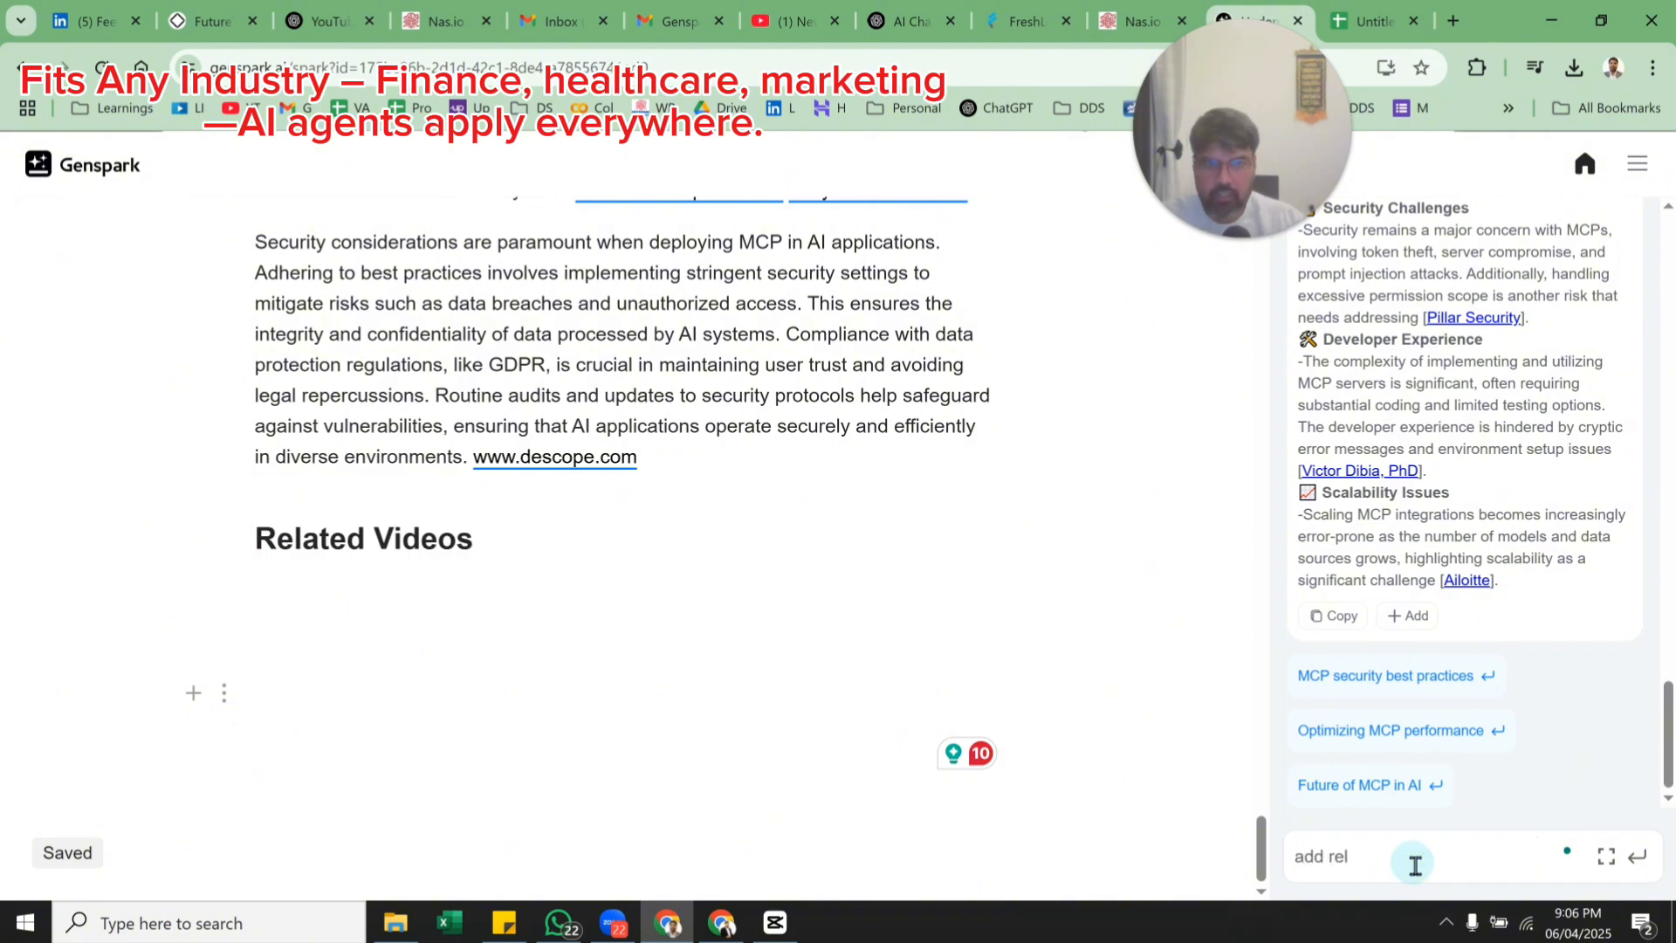
text(ated cide)
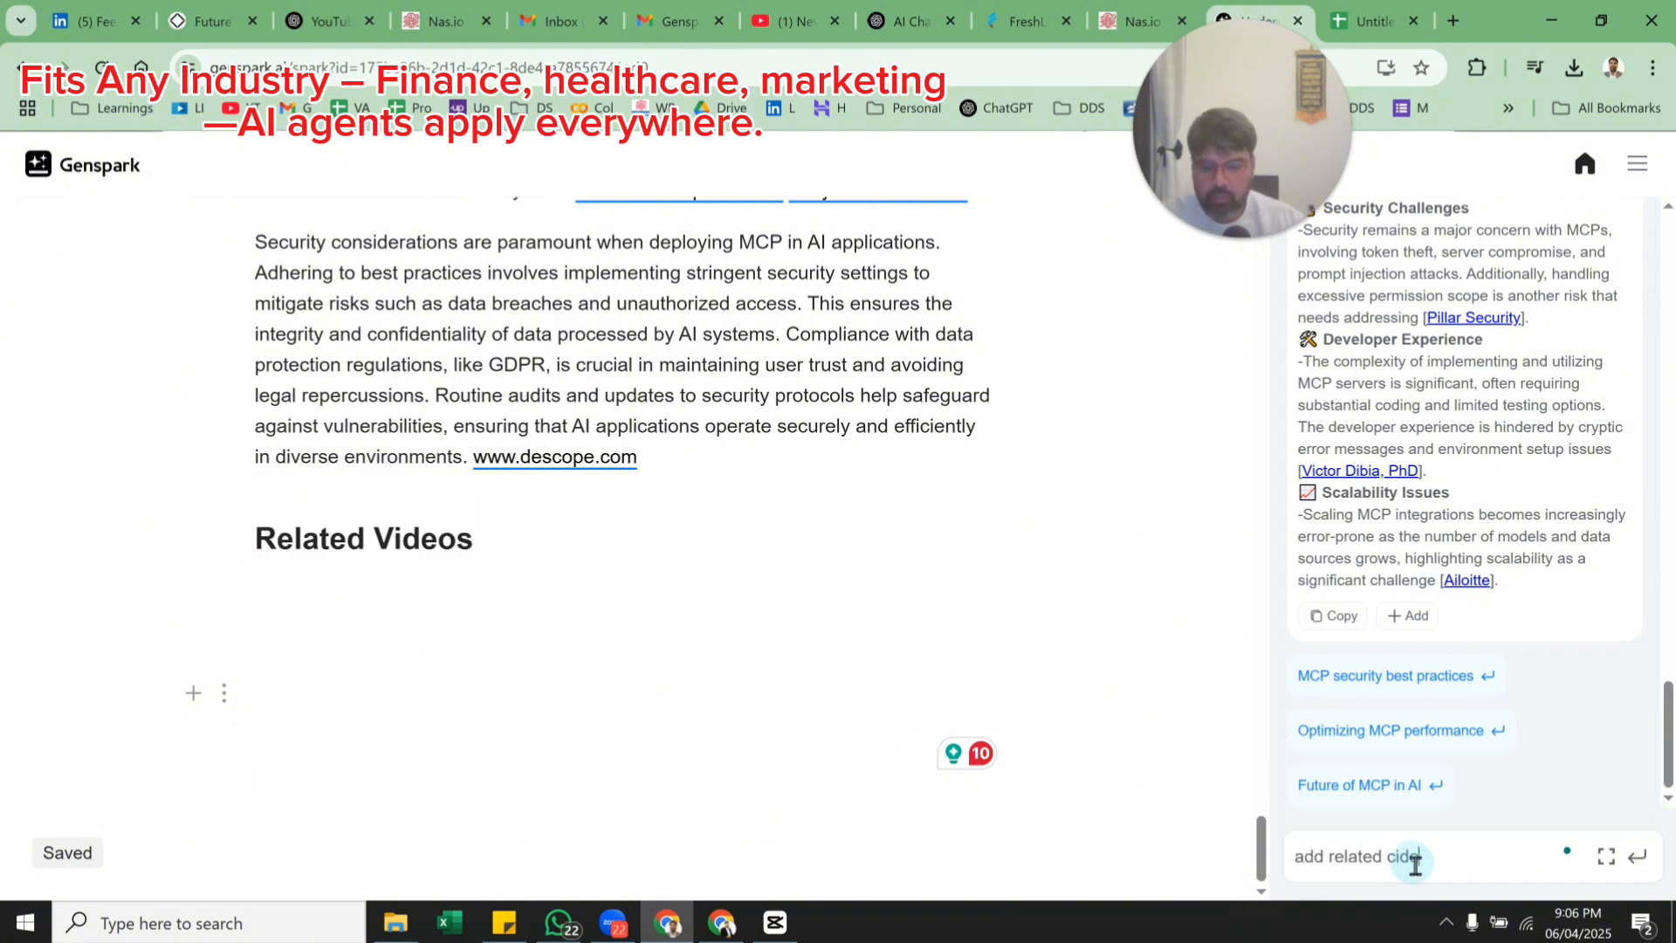
text(o)
key(Return)
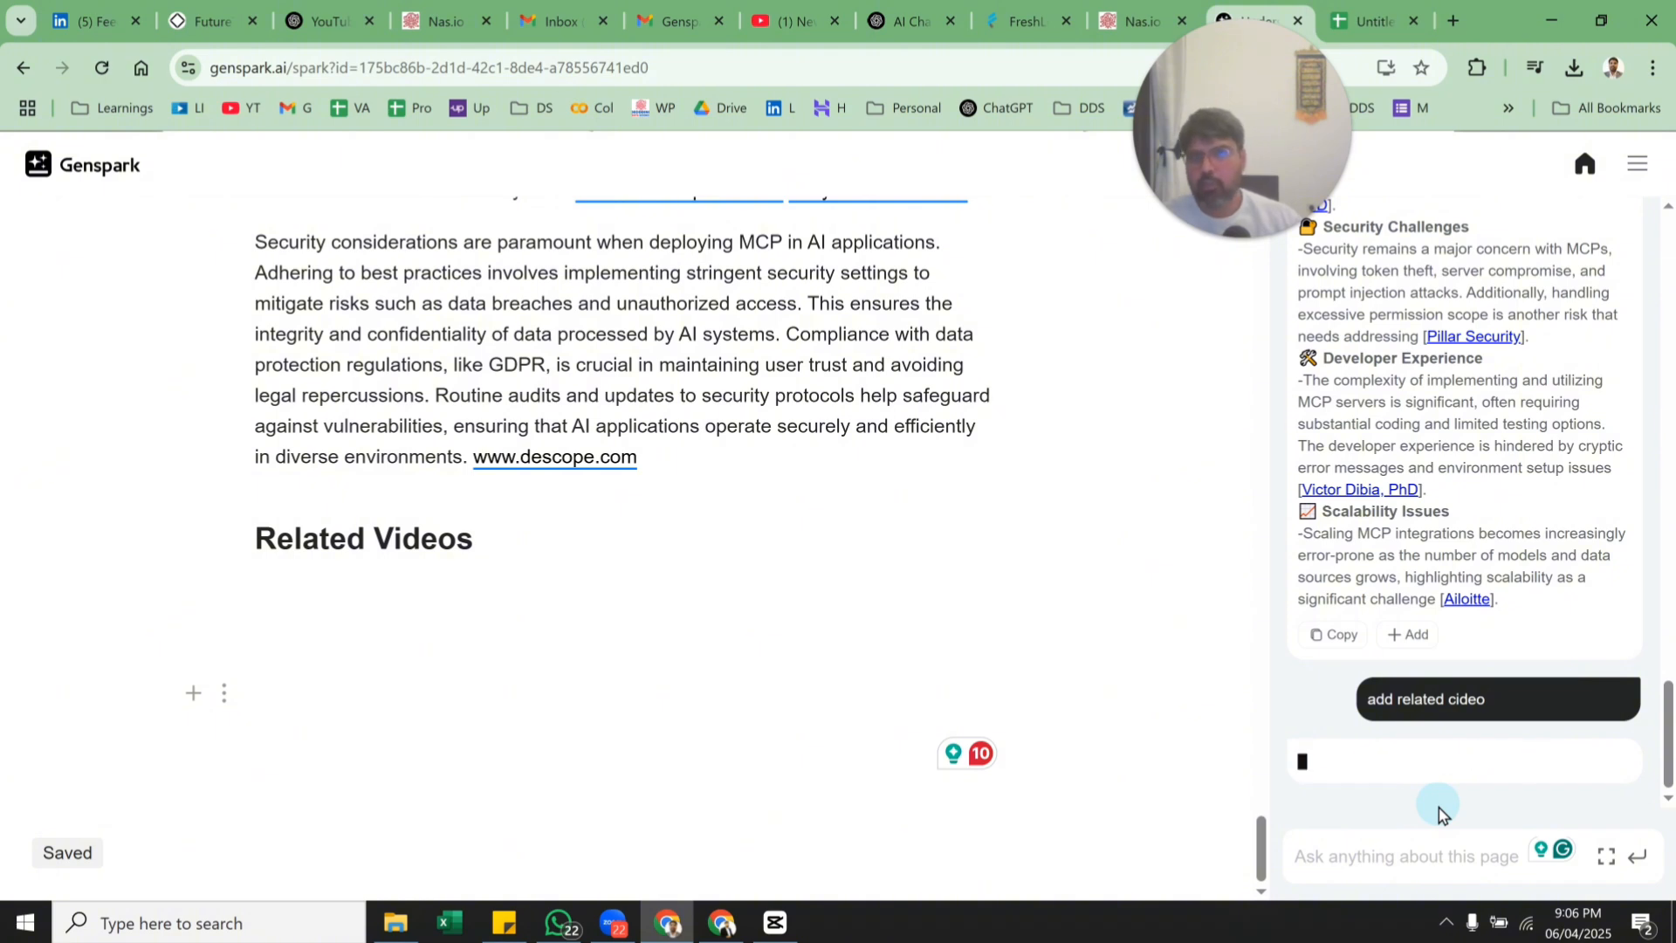
Copy the copilot's related-video answer and add it to the Sparkpage beneath the Related Videos heading.
scroll(672, 663, up, 5)
scroll(699, 636, down, 6)
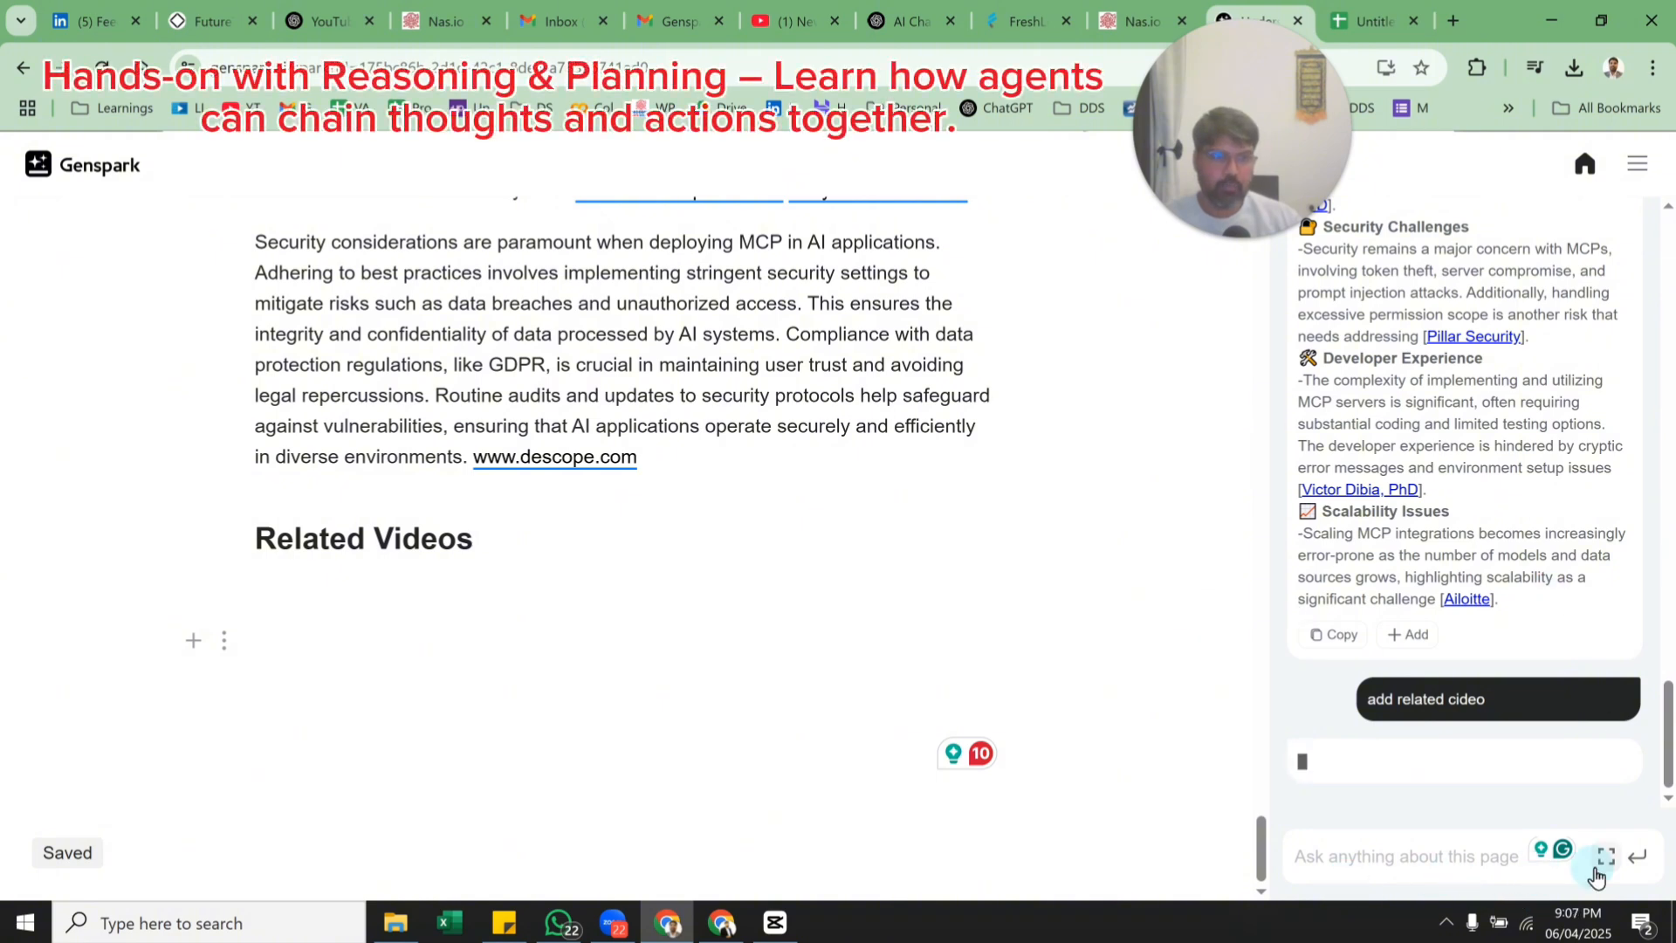
click(455, 608)
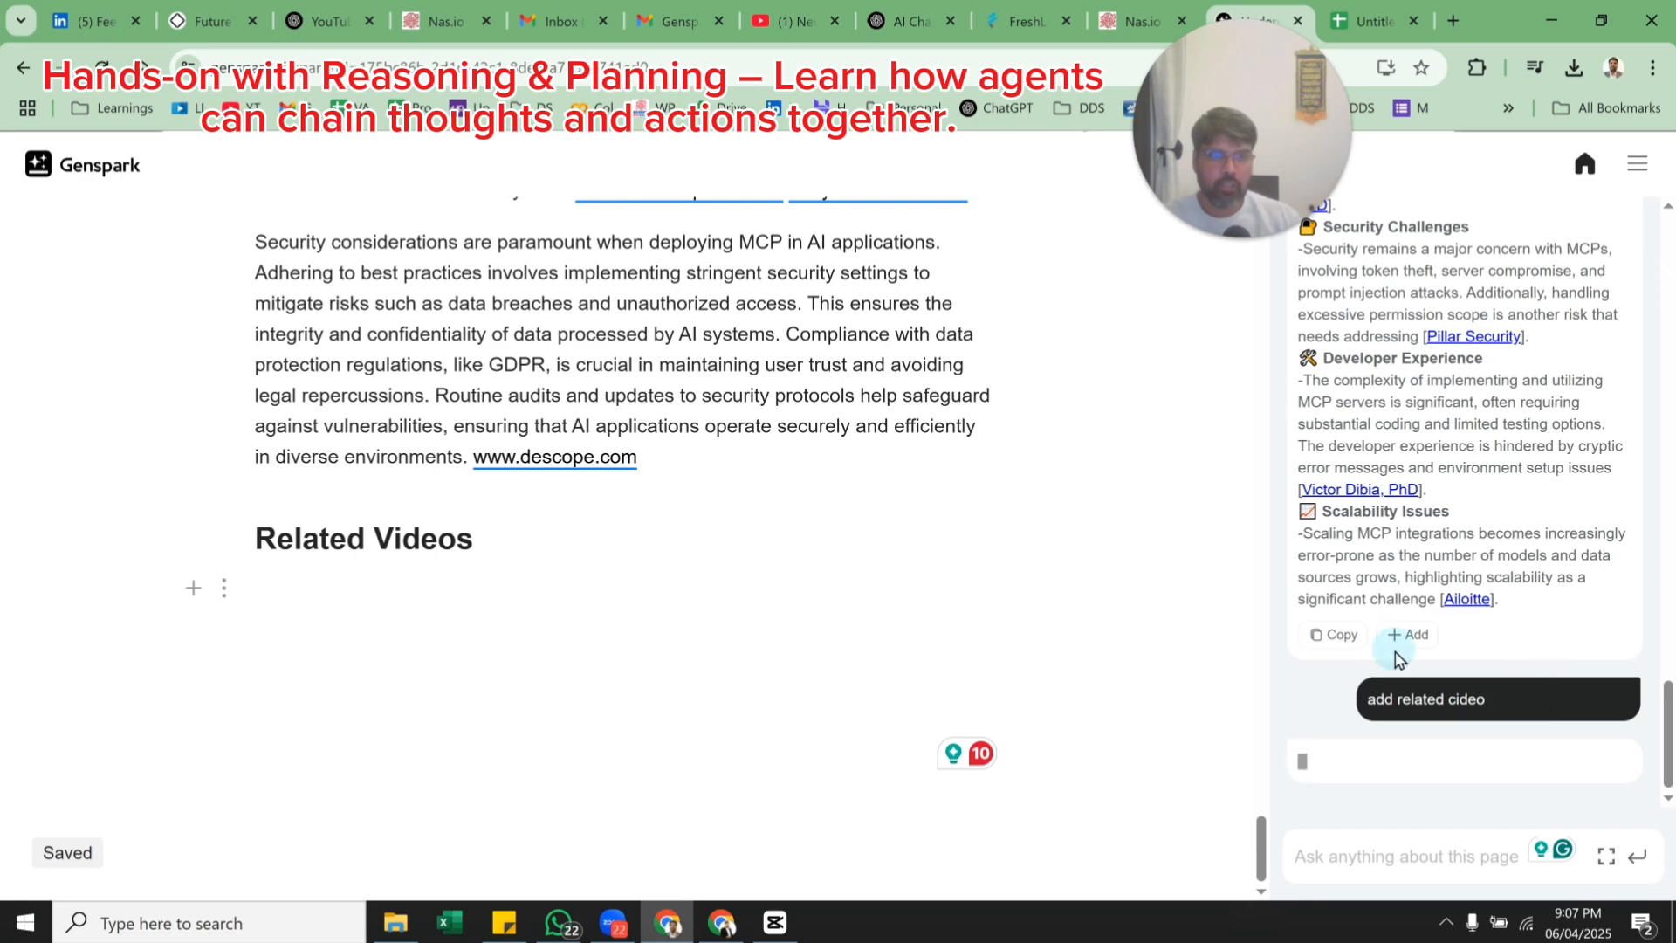
scroll(1395, 652, up, 5)
scroll(1395, 656, down, 5)
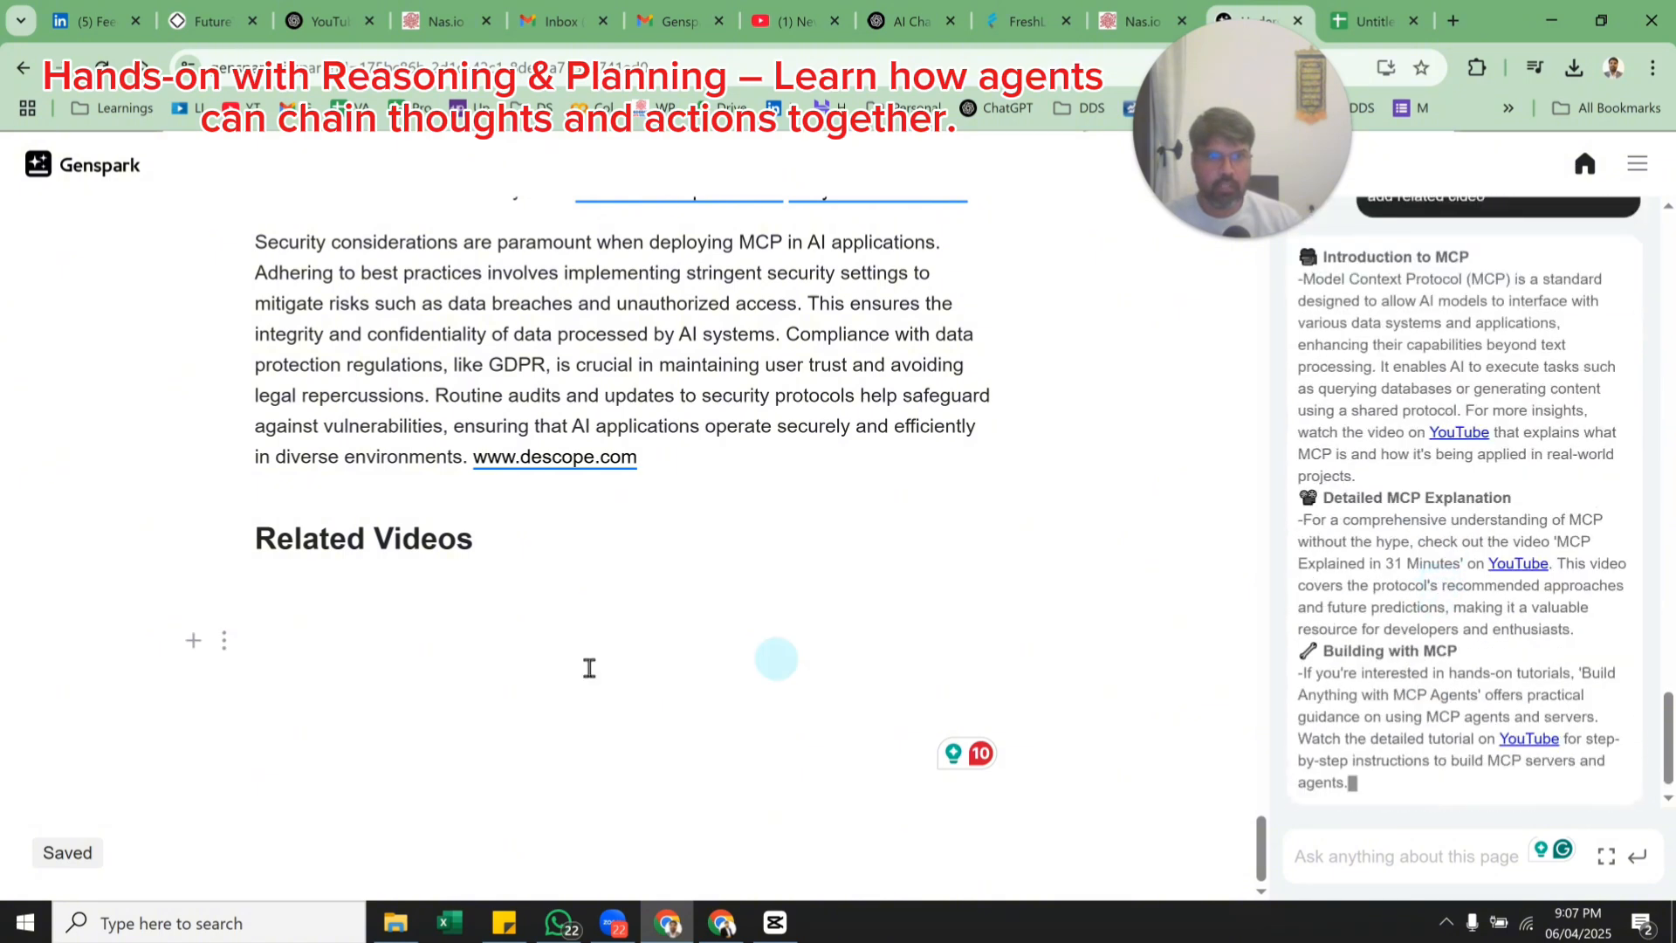
scroll(1454, 567, up, 3)
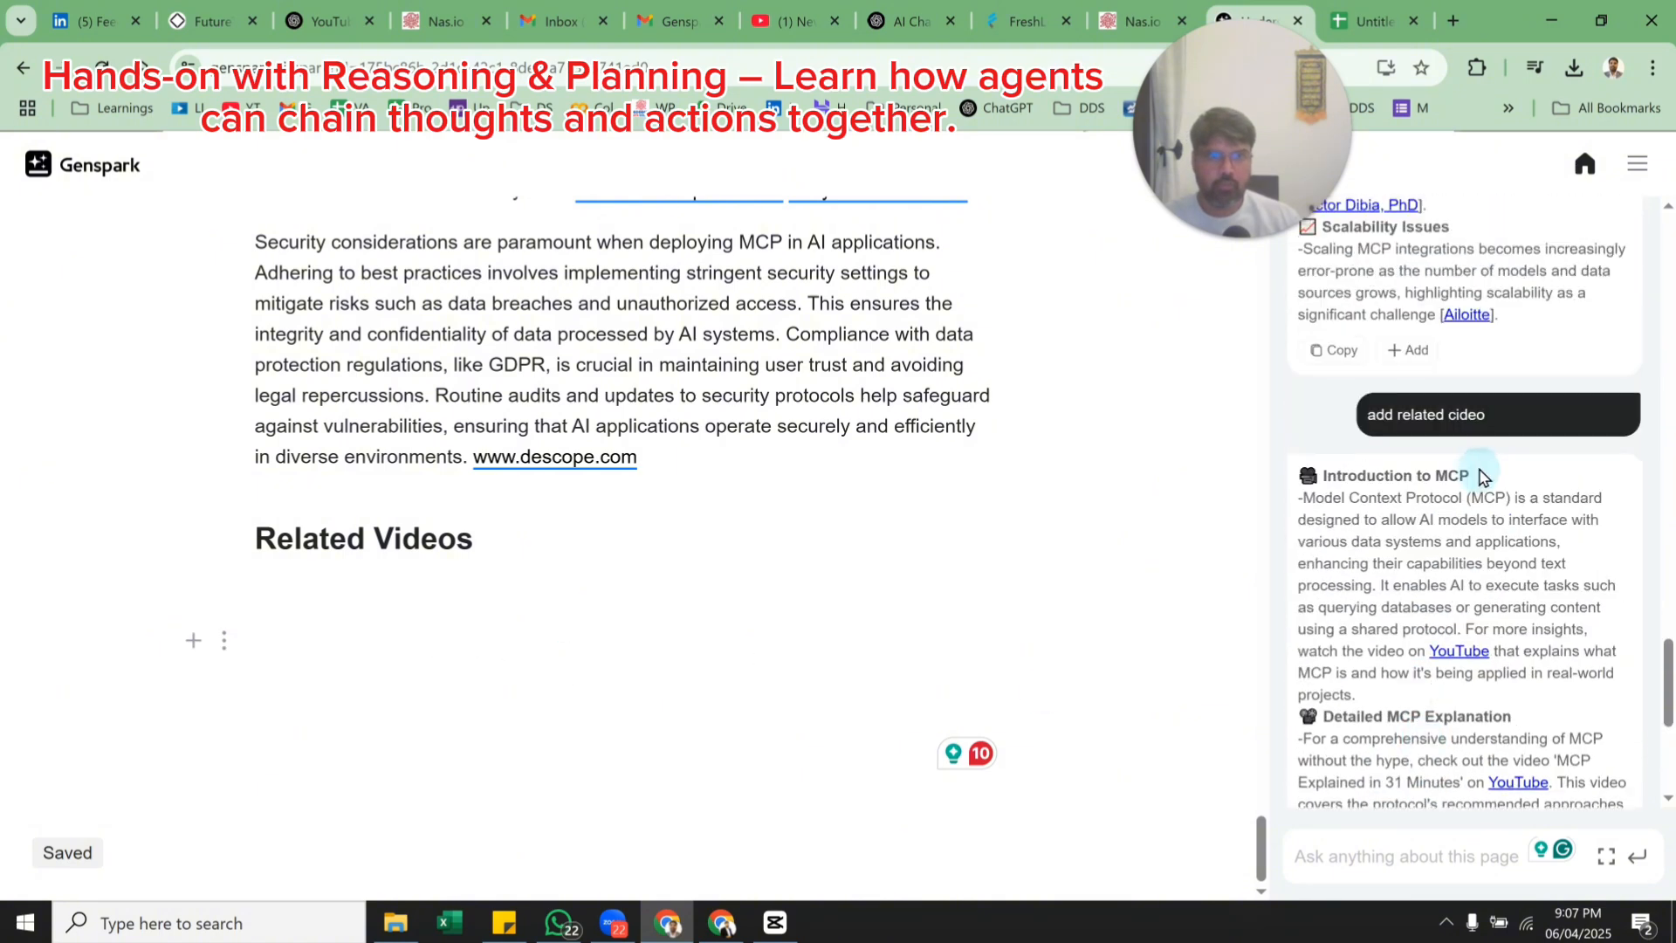
scroll(1340, 642, down, 5)
click(1335, 620)
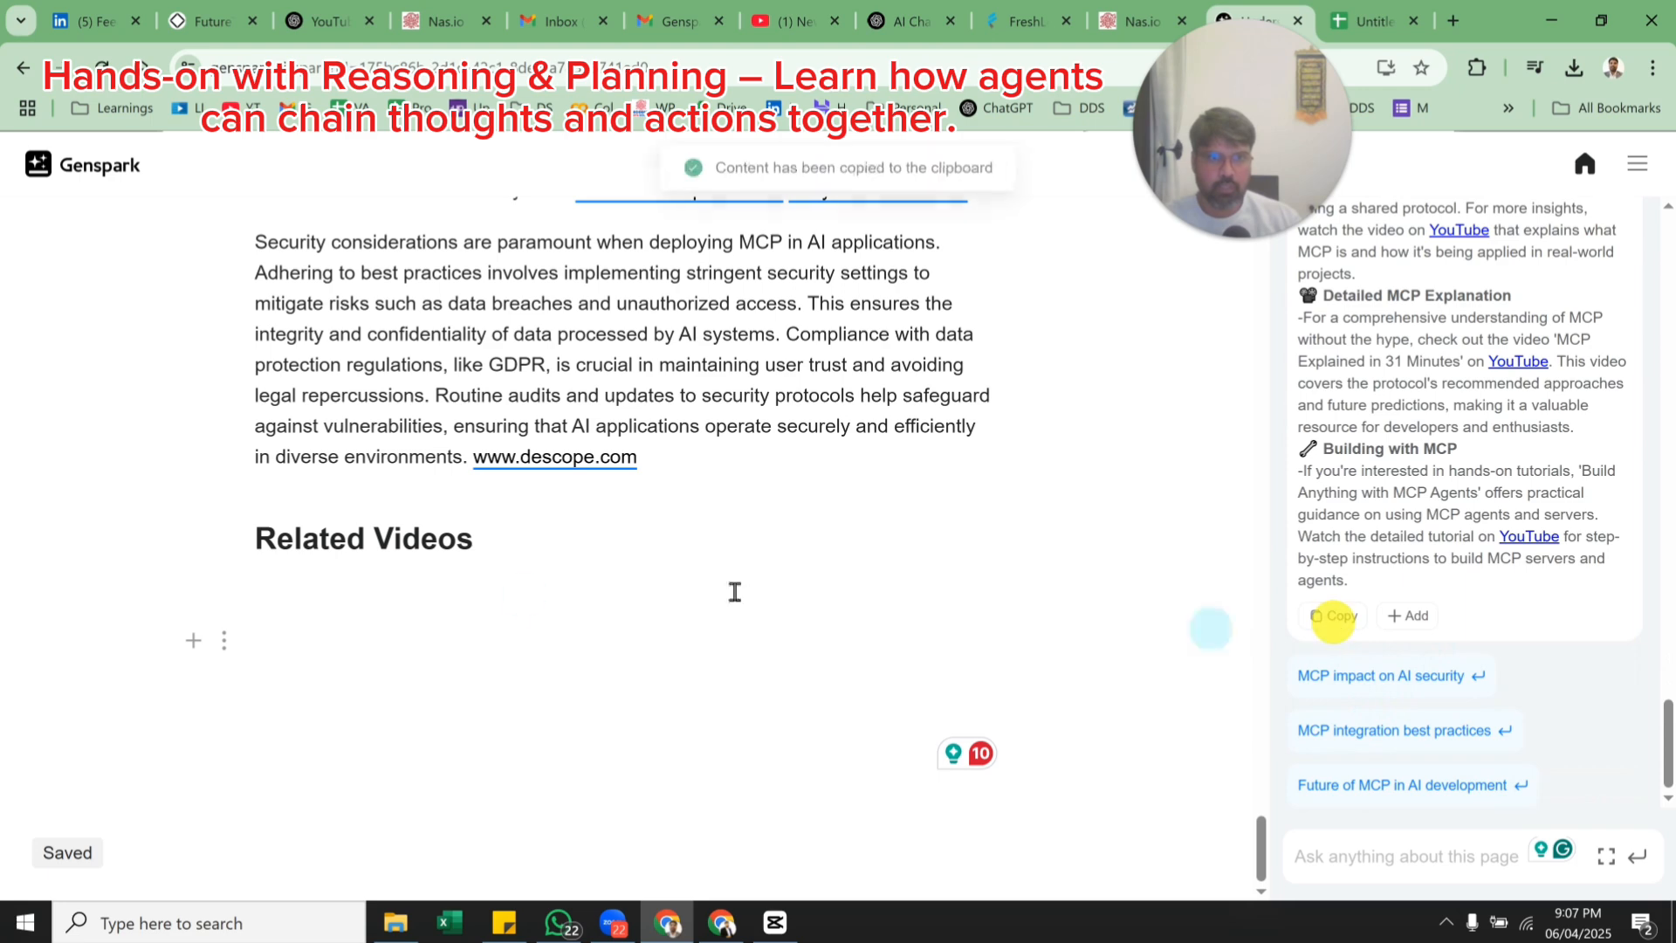
click(1410, 618)
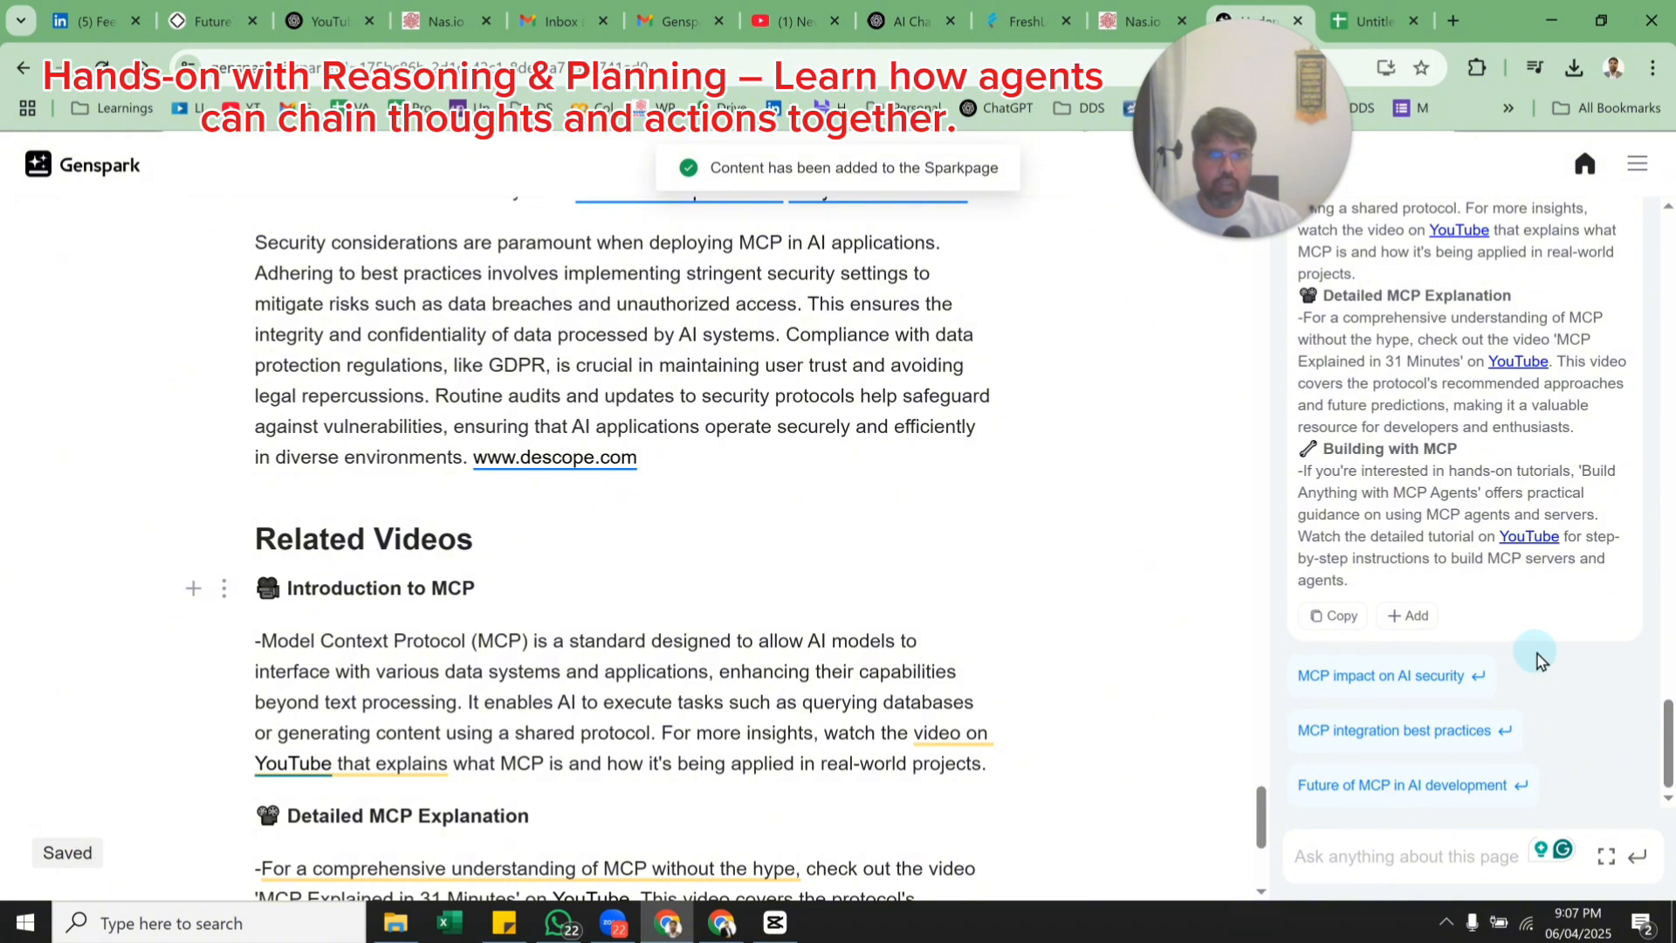
Check the added video descriptions and the YouTube links under Detailed MCP Explanation and Building with MCP, undoing any accidental edit.
scroll(518, 672, down, 4)
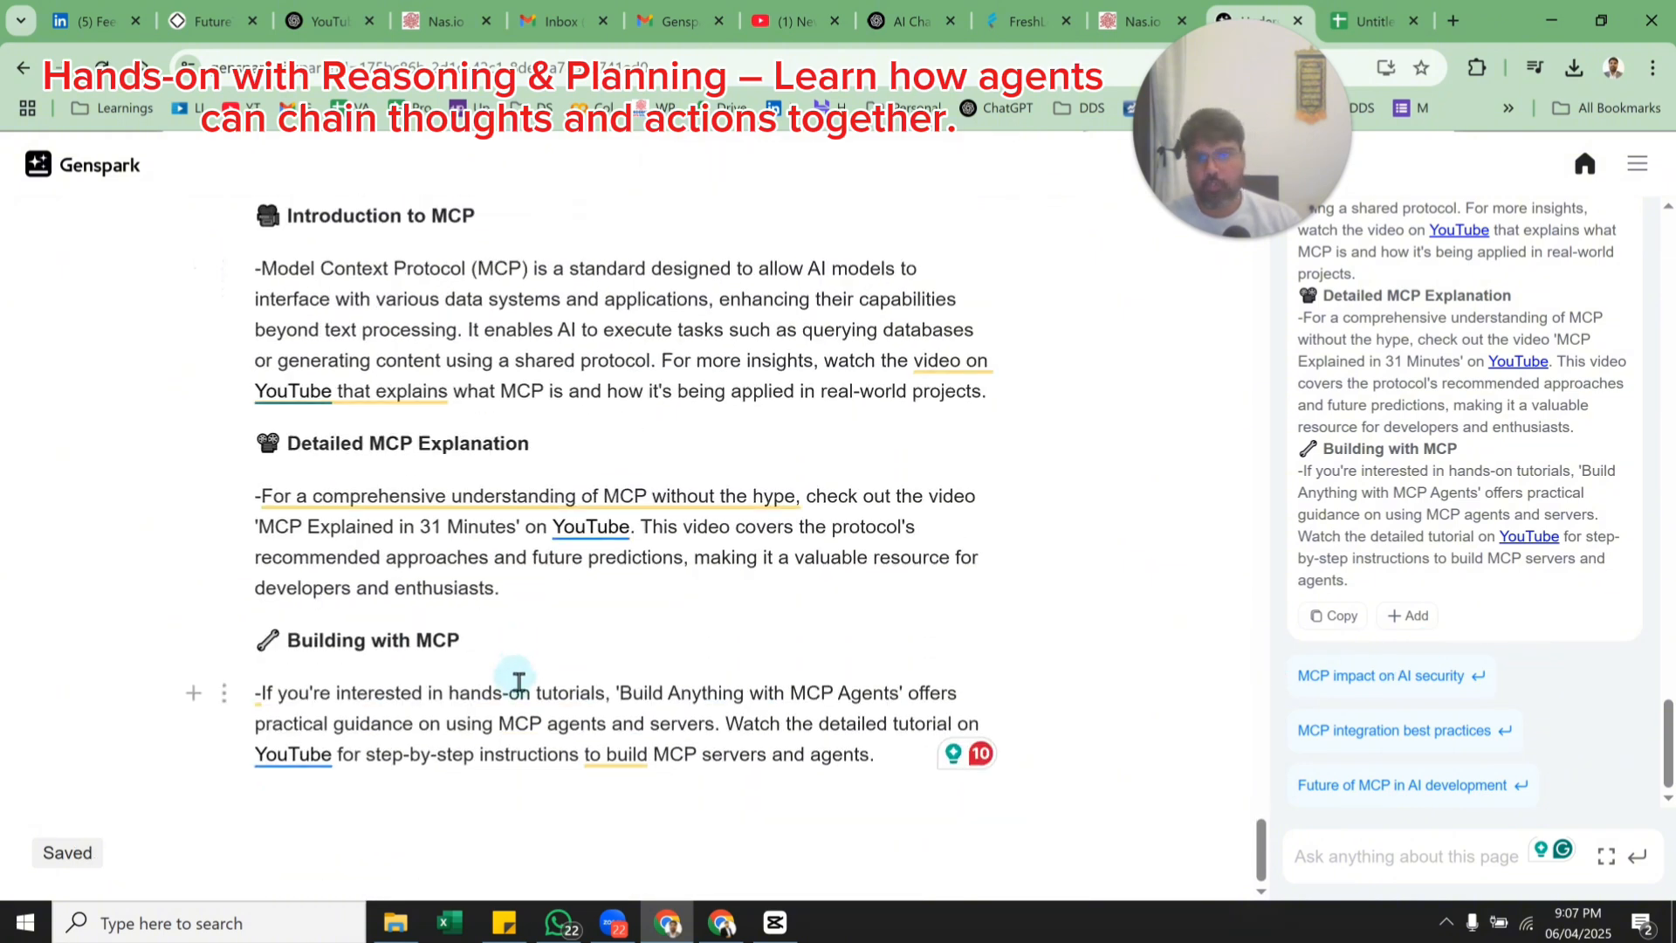
double_click(591, 526)
drag(591, 526, 646, 610)
key(ctrl+z)
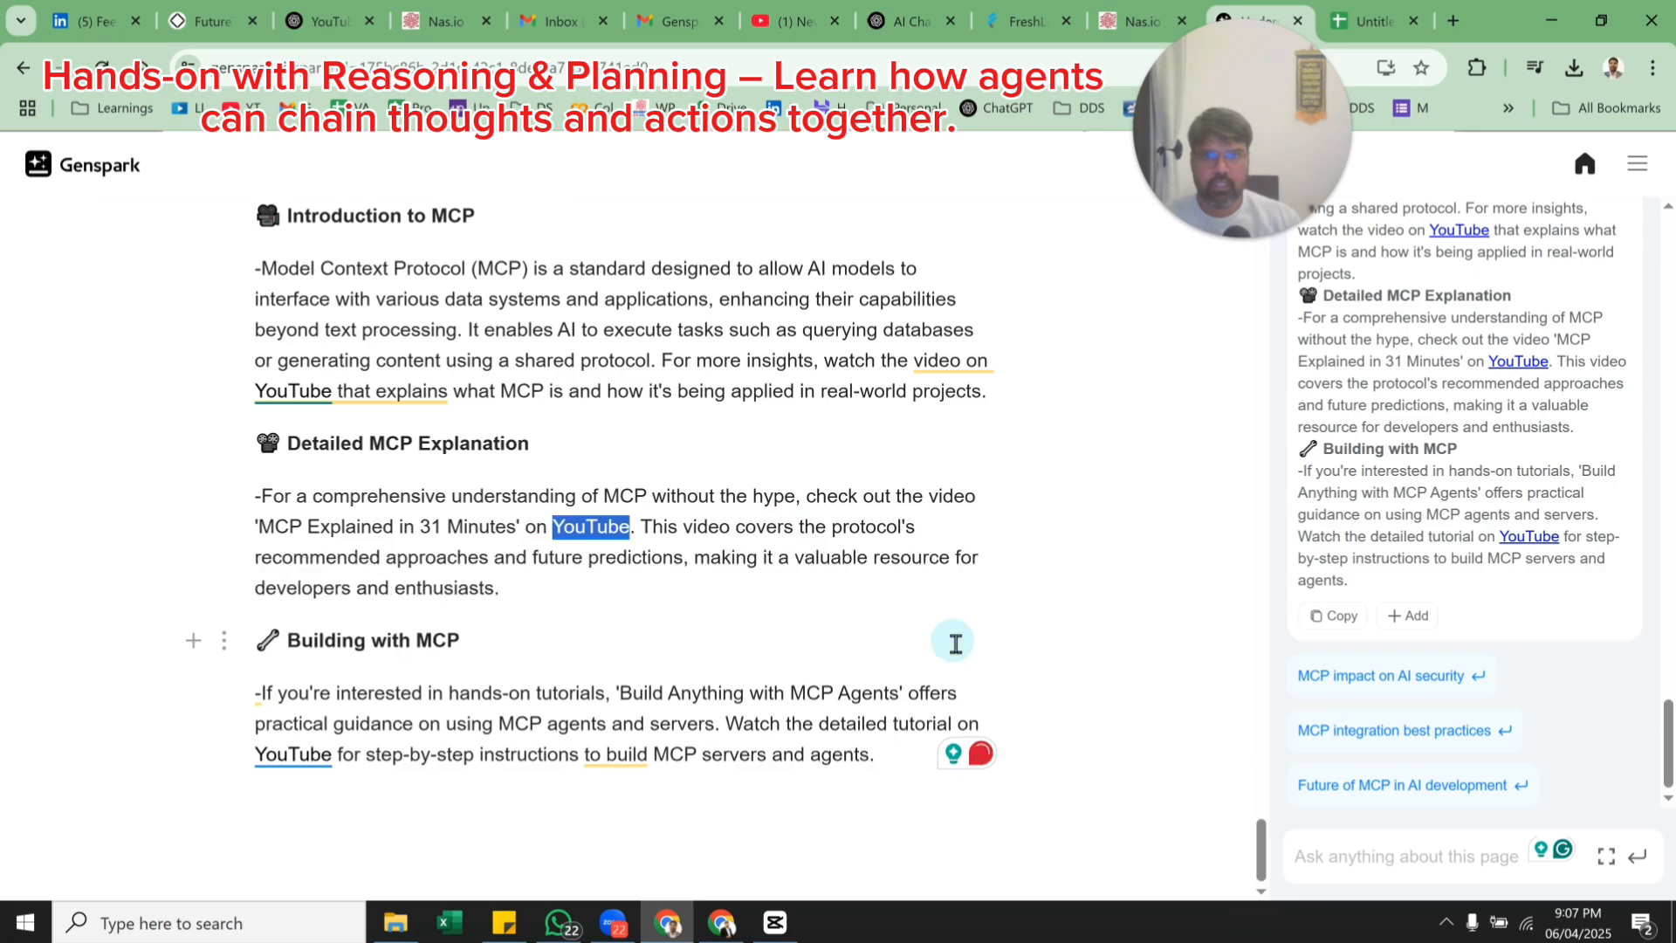
double_click(291, 753)
scroll(764, 746, up, 3)
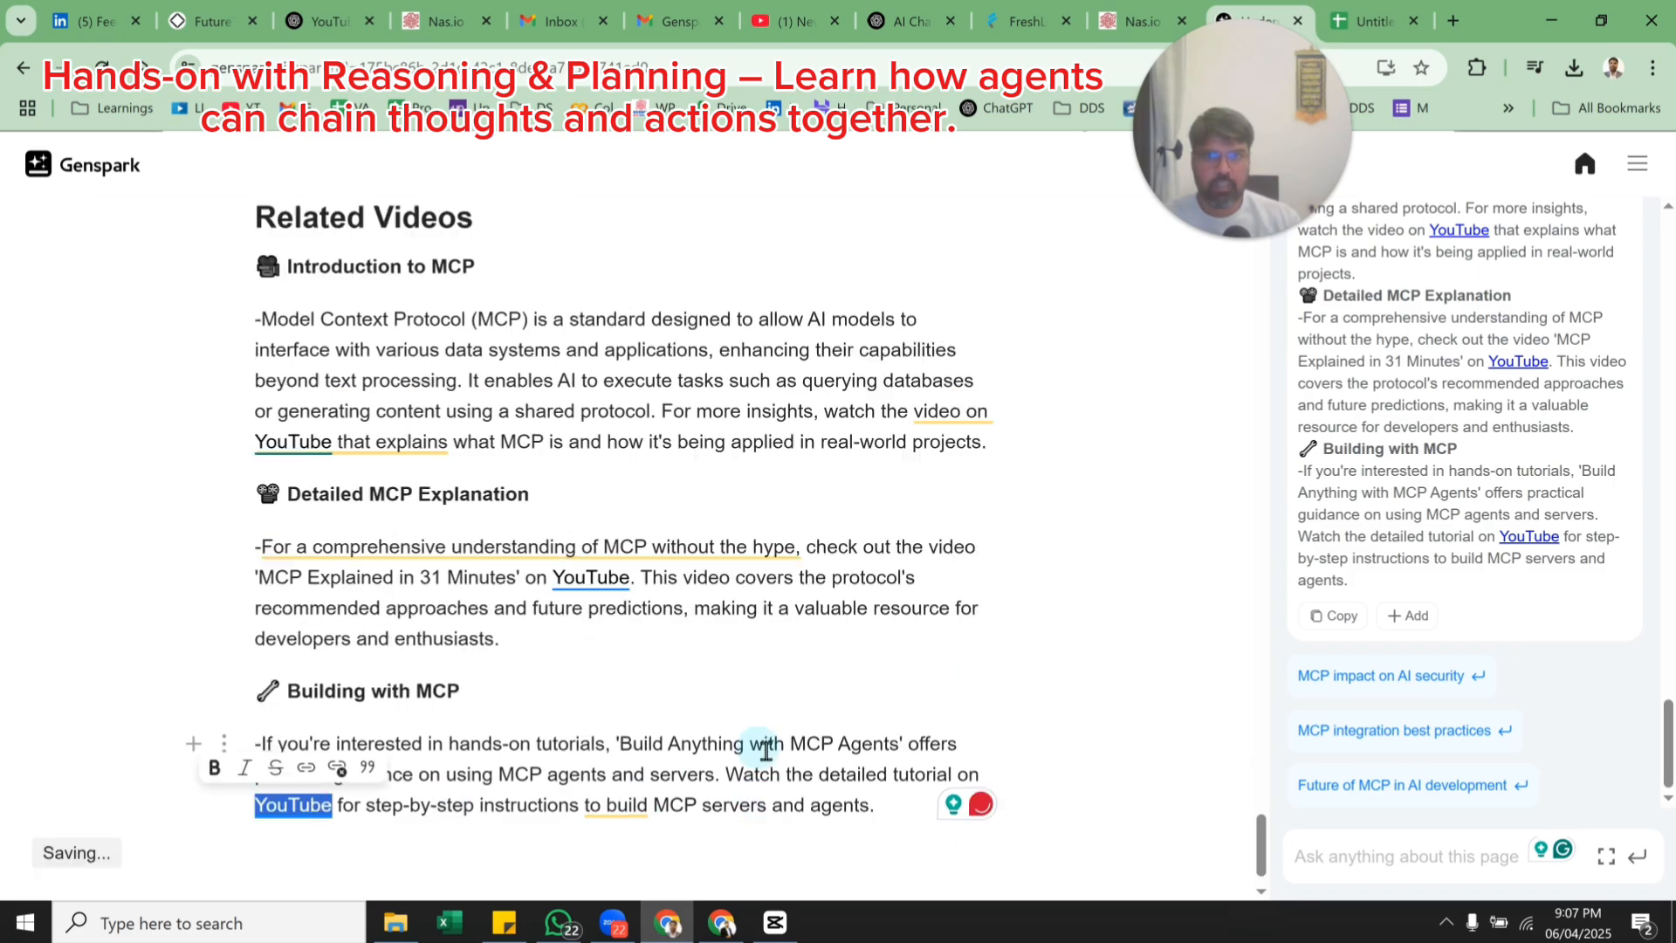
scroll(862, 741, up, 15)
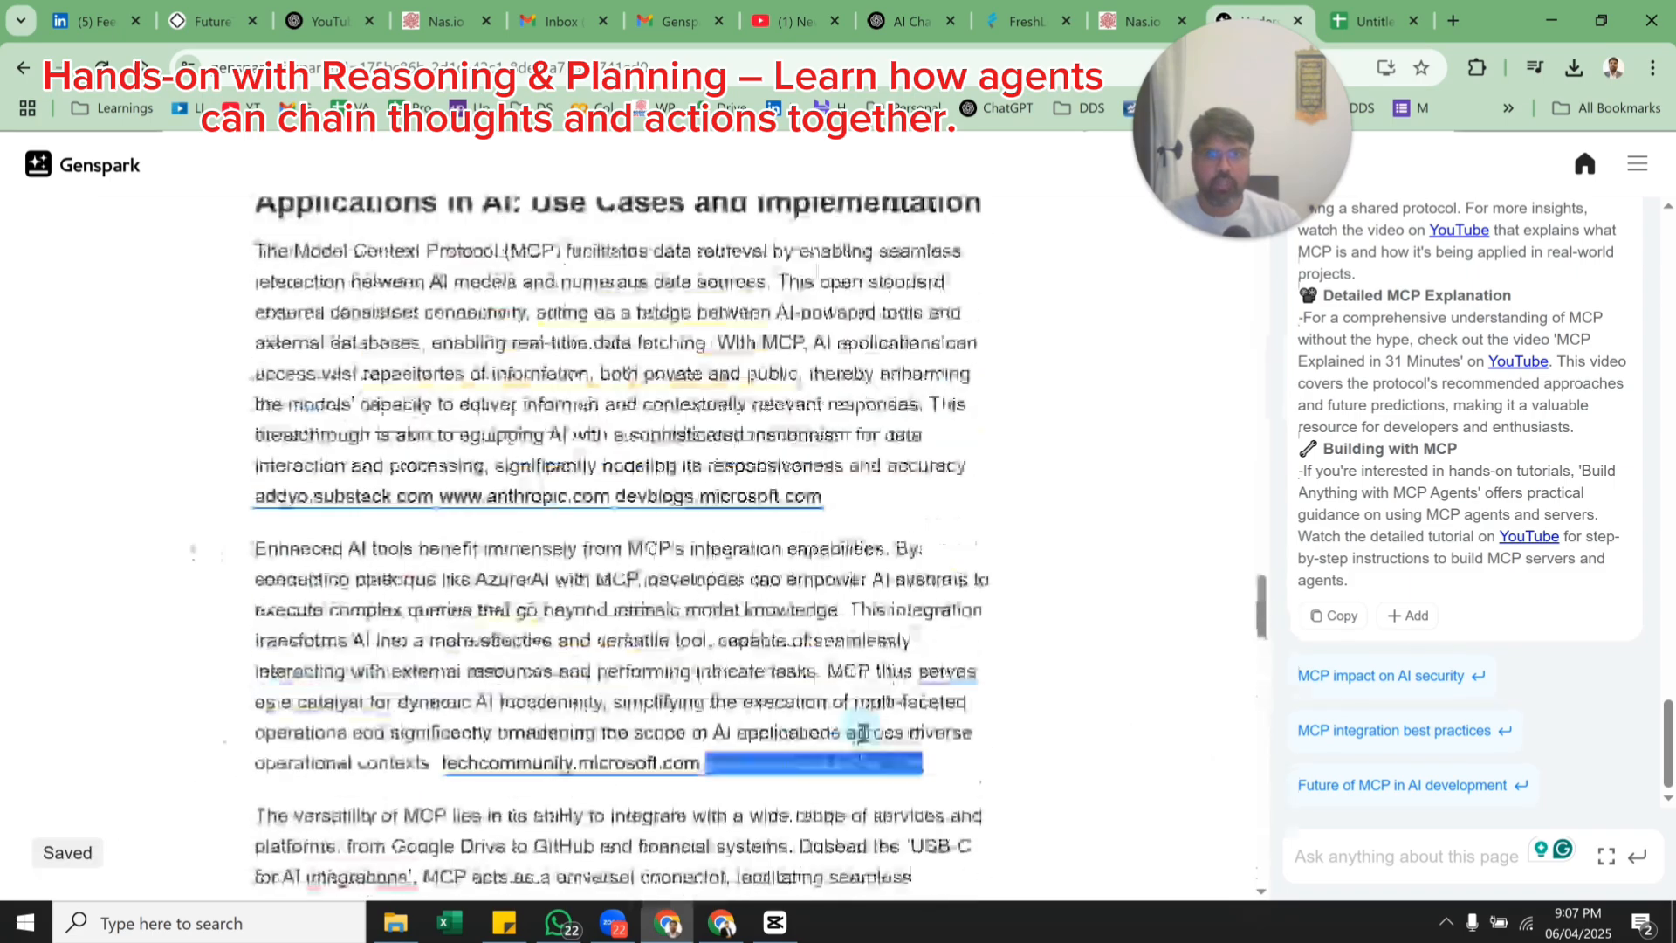
Find the copilot's answer on hyperlink menu creation and open its PulseMCP link to MCP use case examples.
scroll(863, 740, up, 10)
scroll(1513, 572, up, 8)
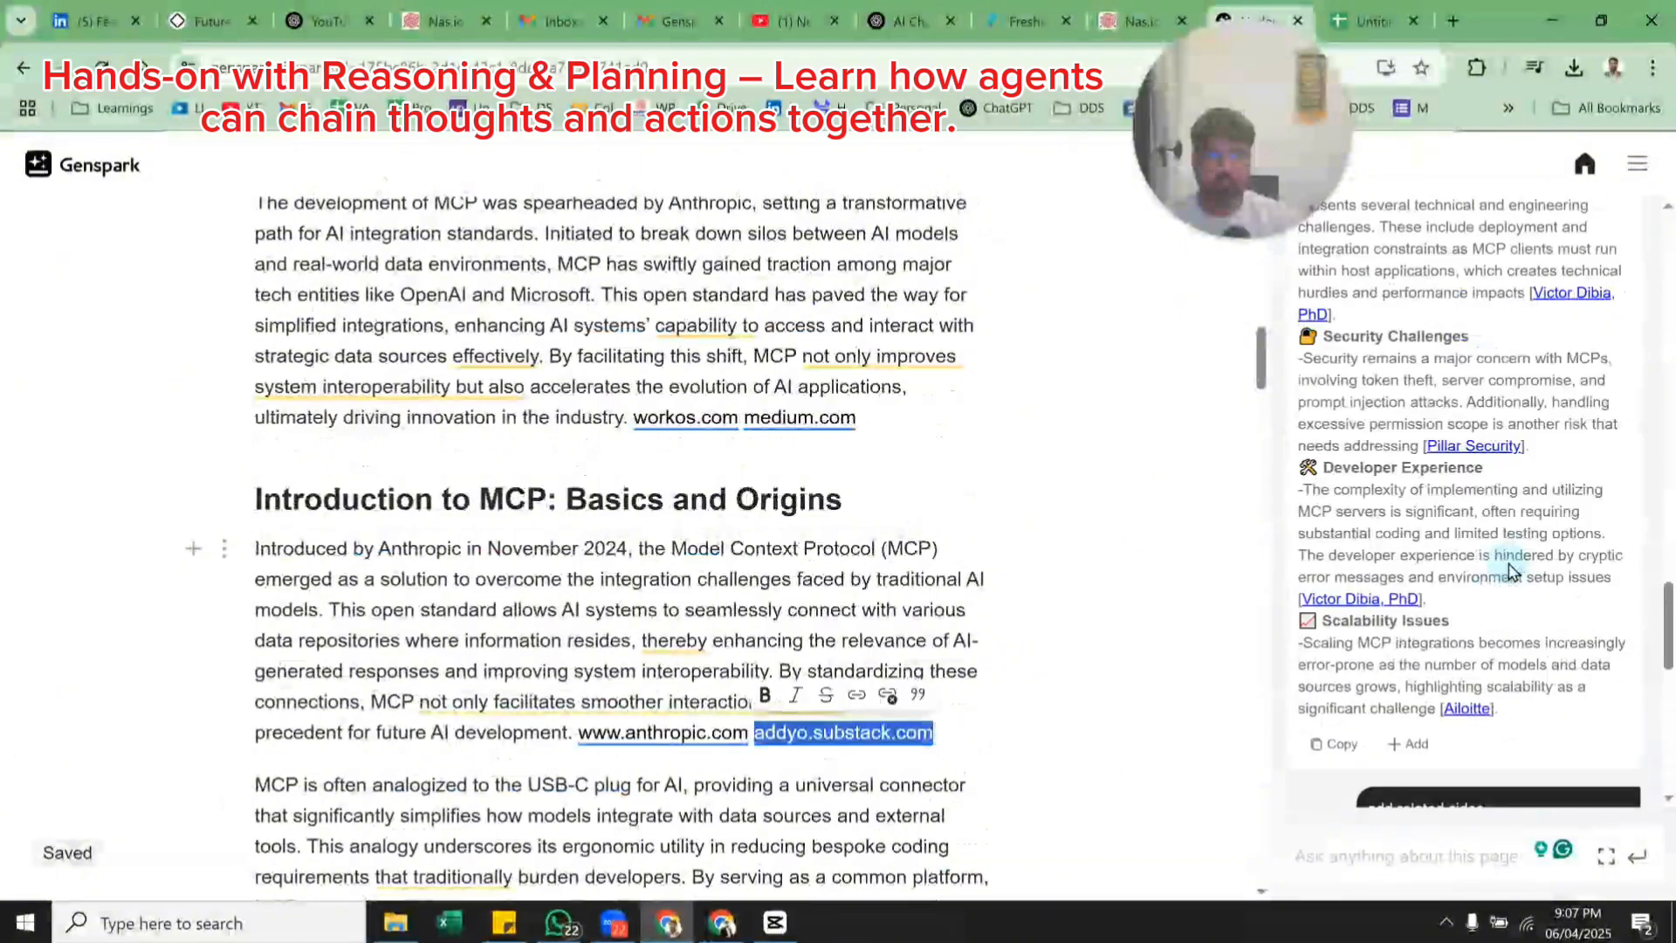
scroll(1513, 571, up, 10)
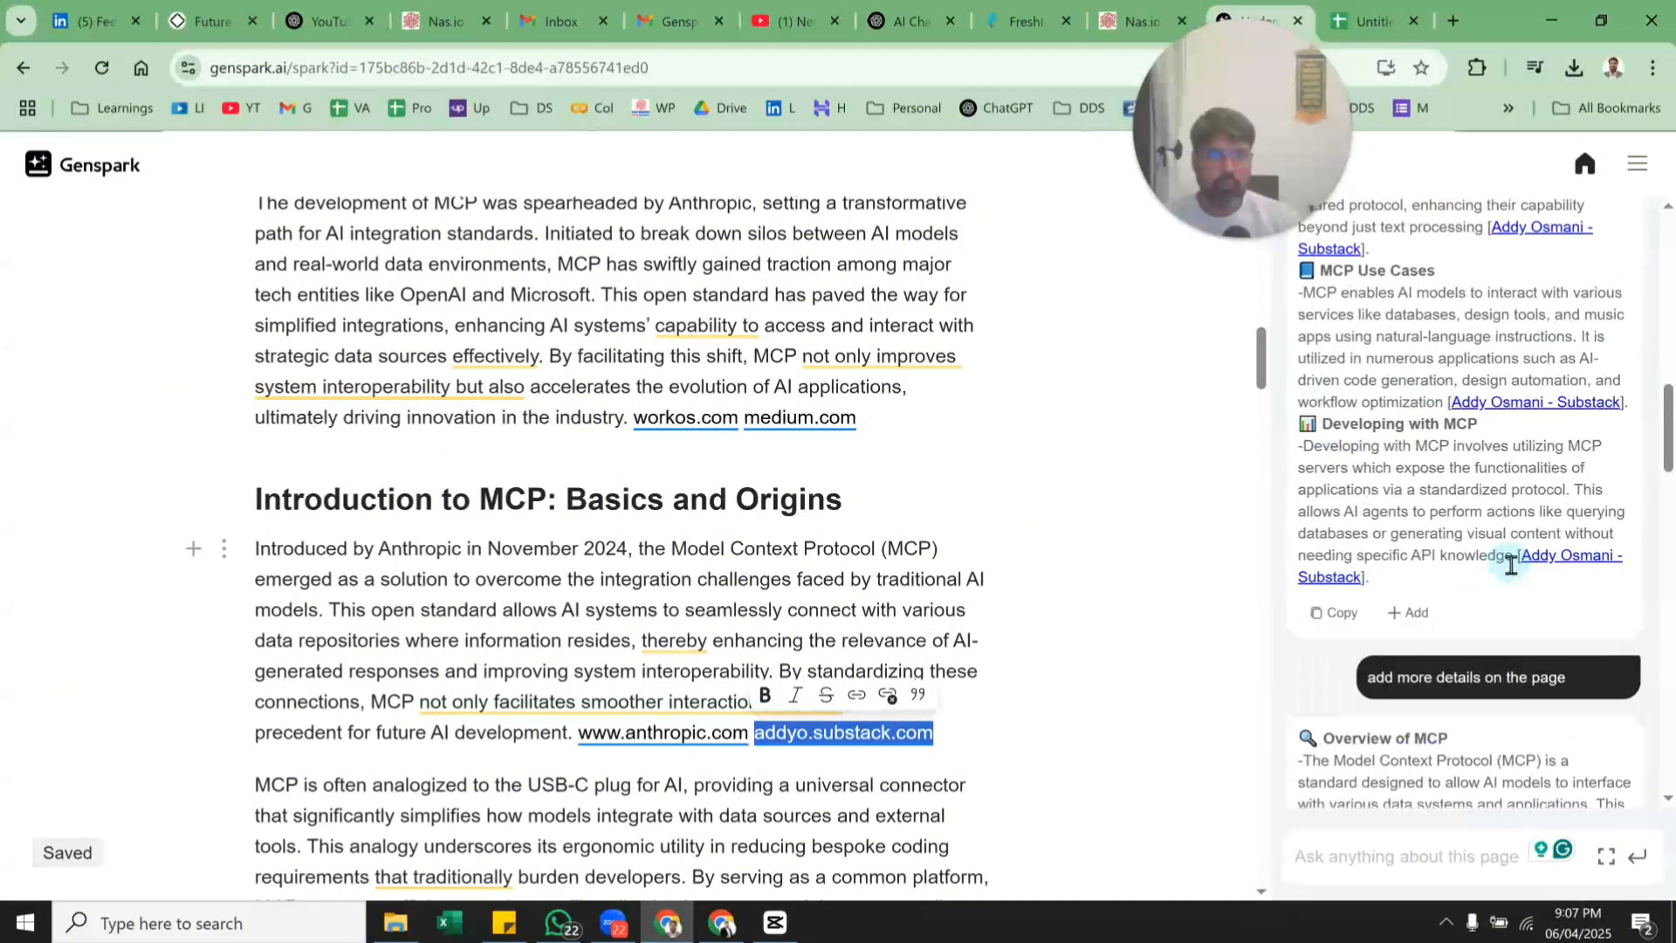
scroll(1511, 565, up, 10)
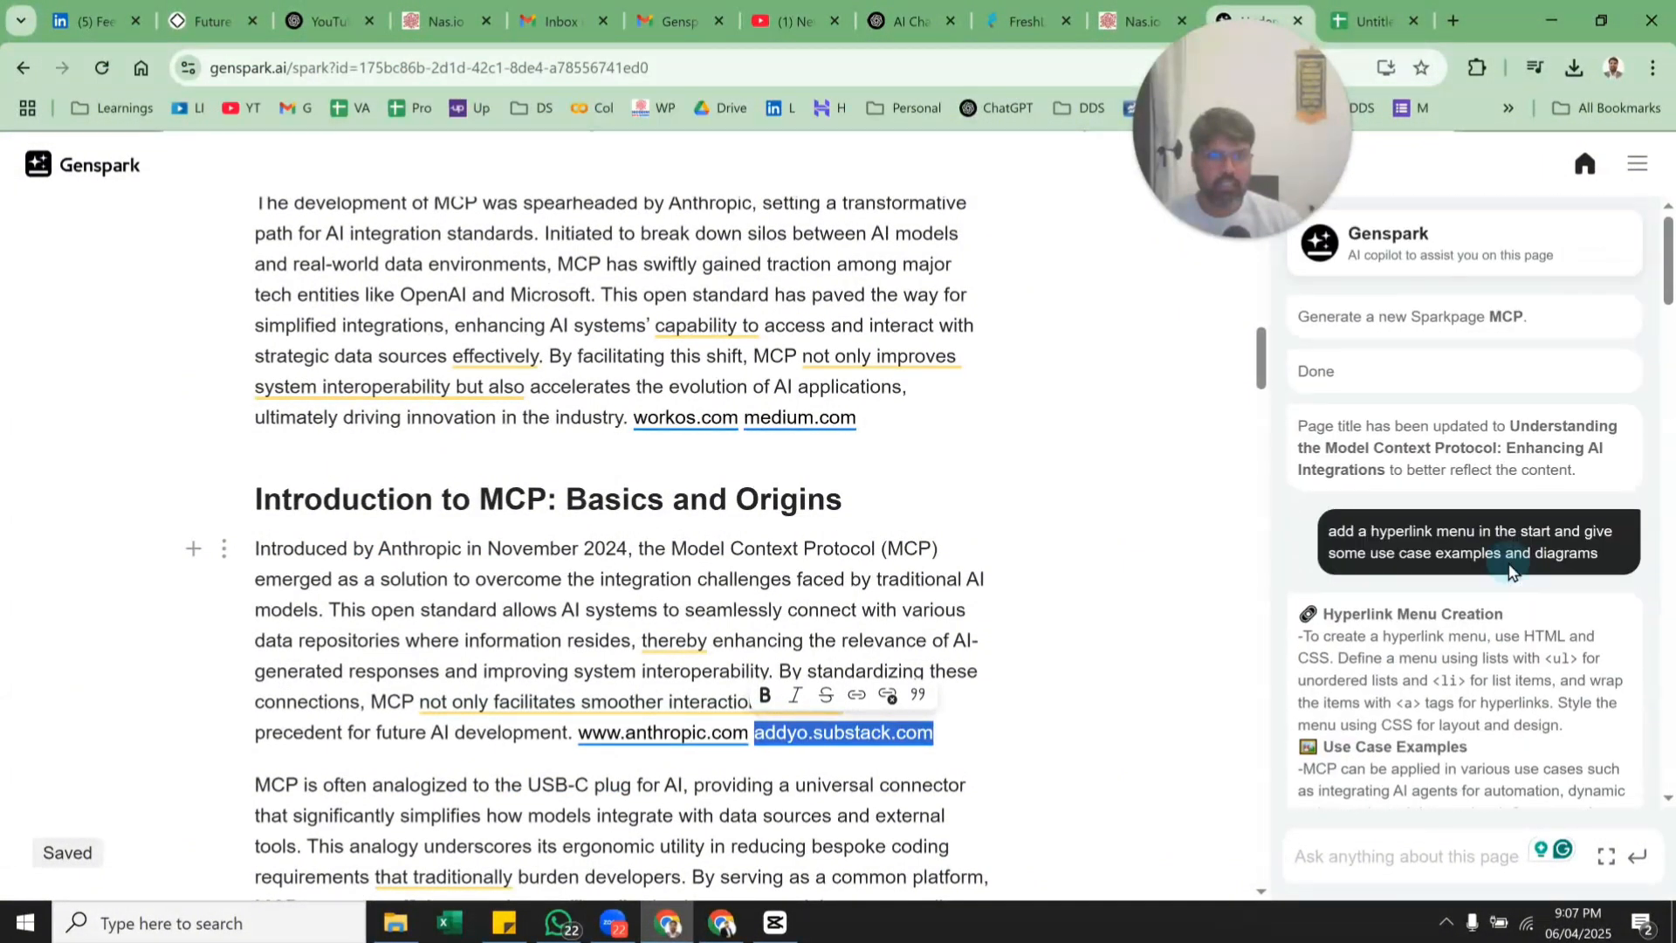
scroll(1484, 599, down, 5)
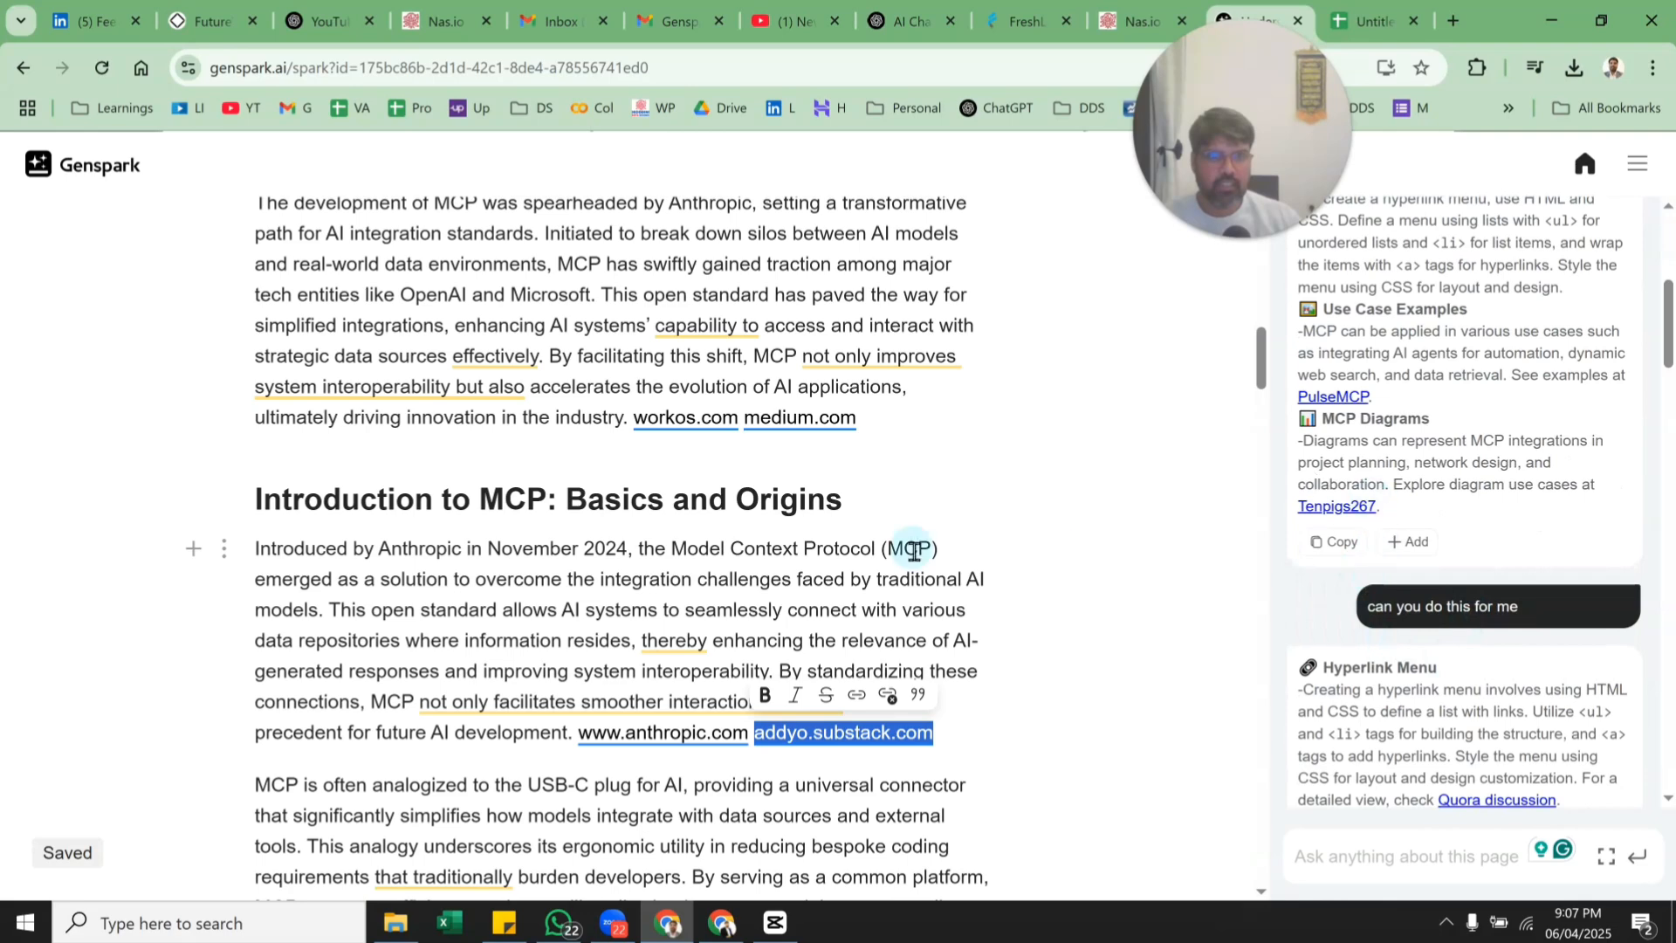
scroll(914, 550, up, 4)
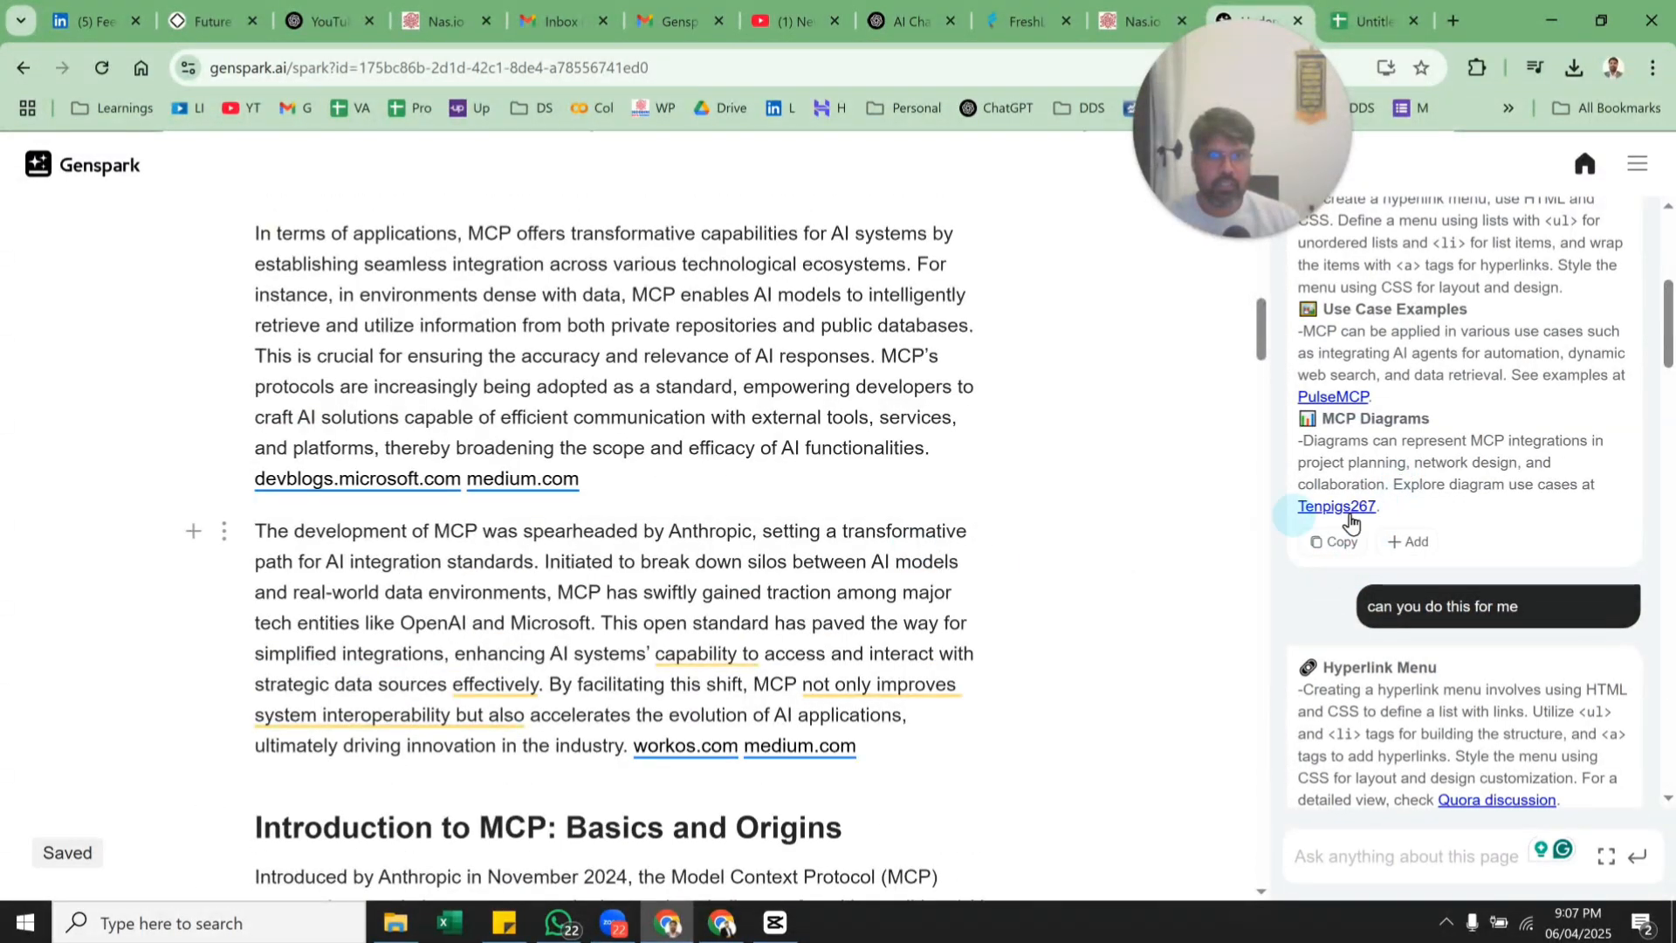
scroll(1350, 521, up, 4)
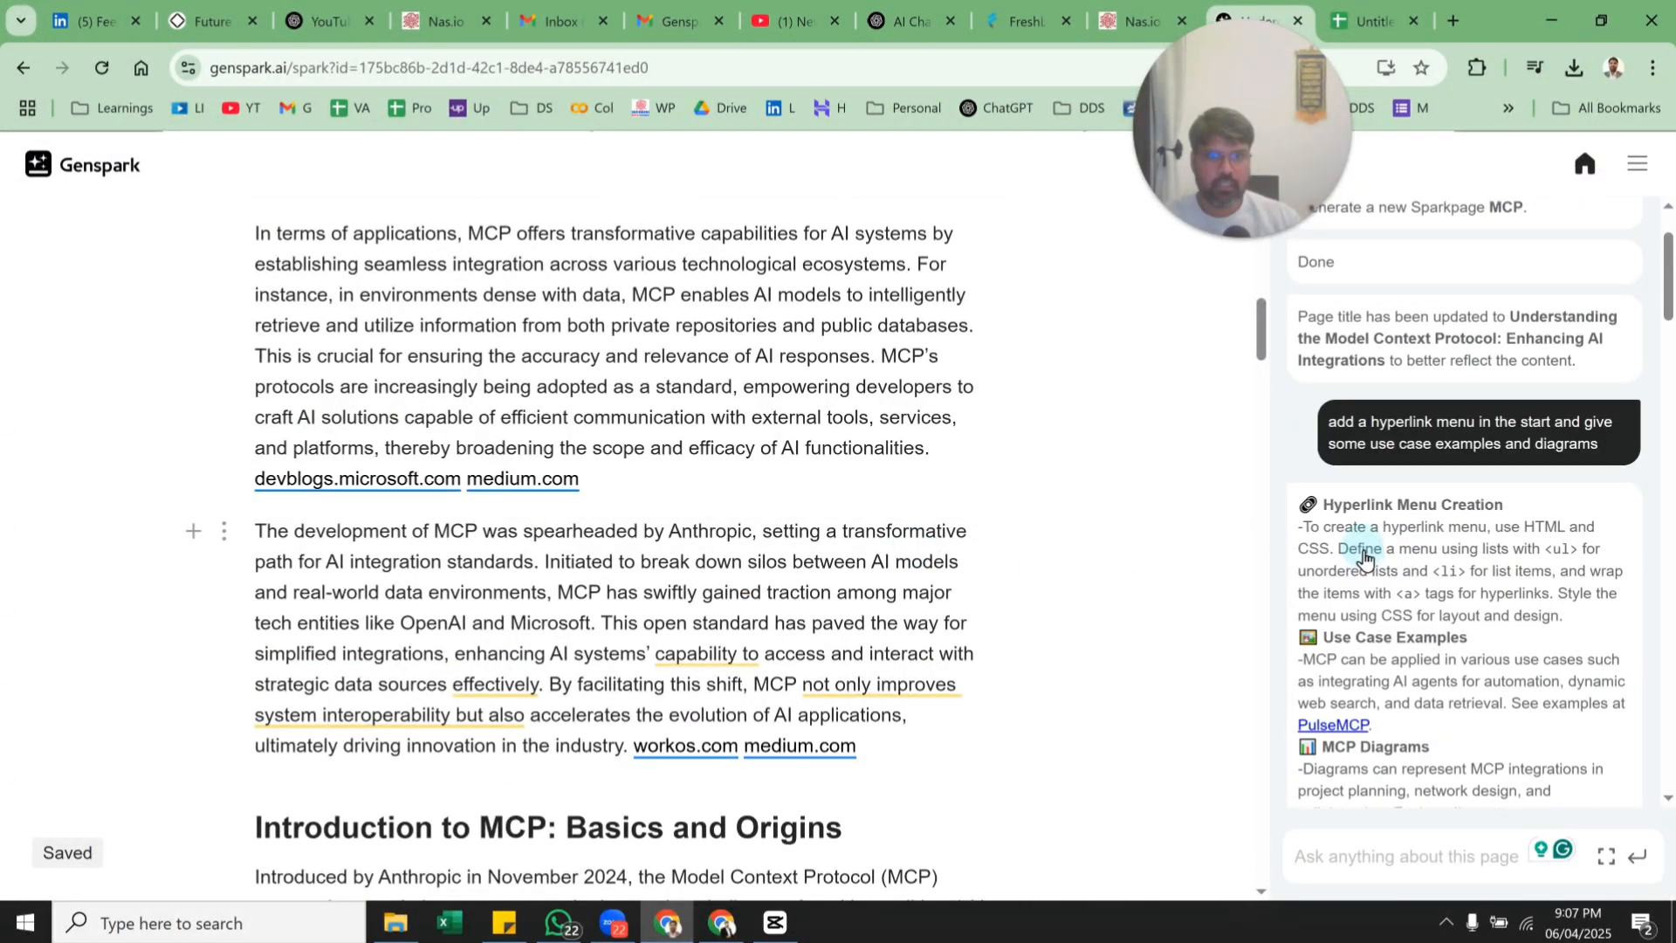
click(1355, 730)
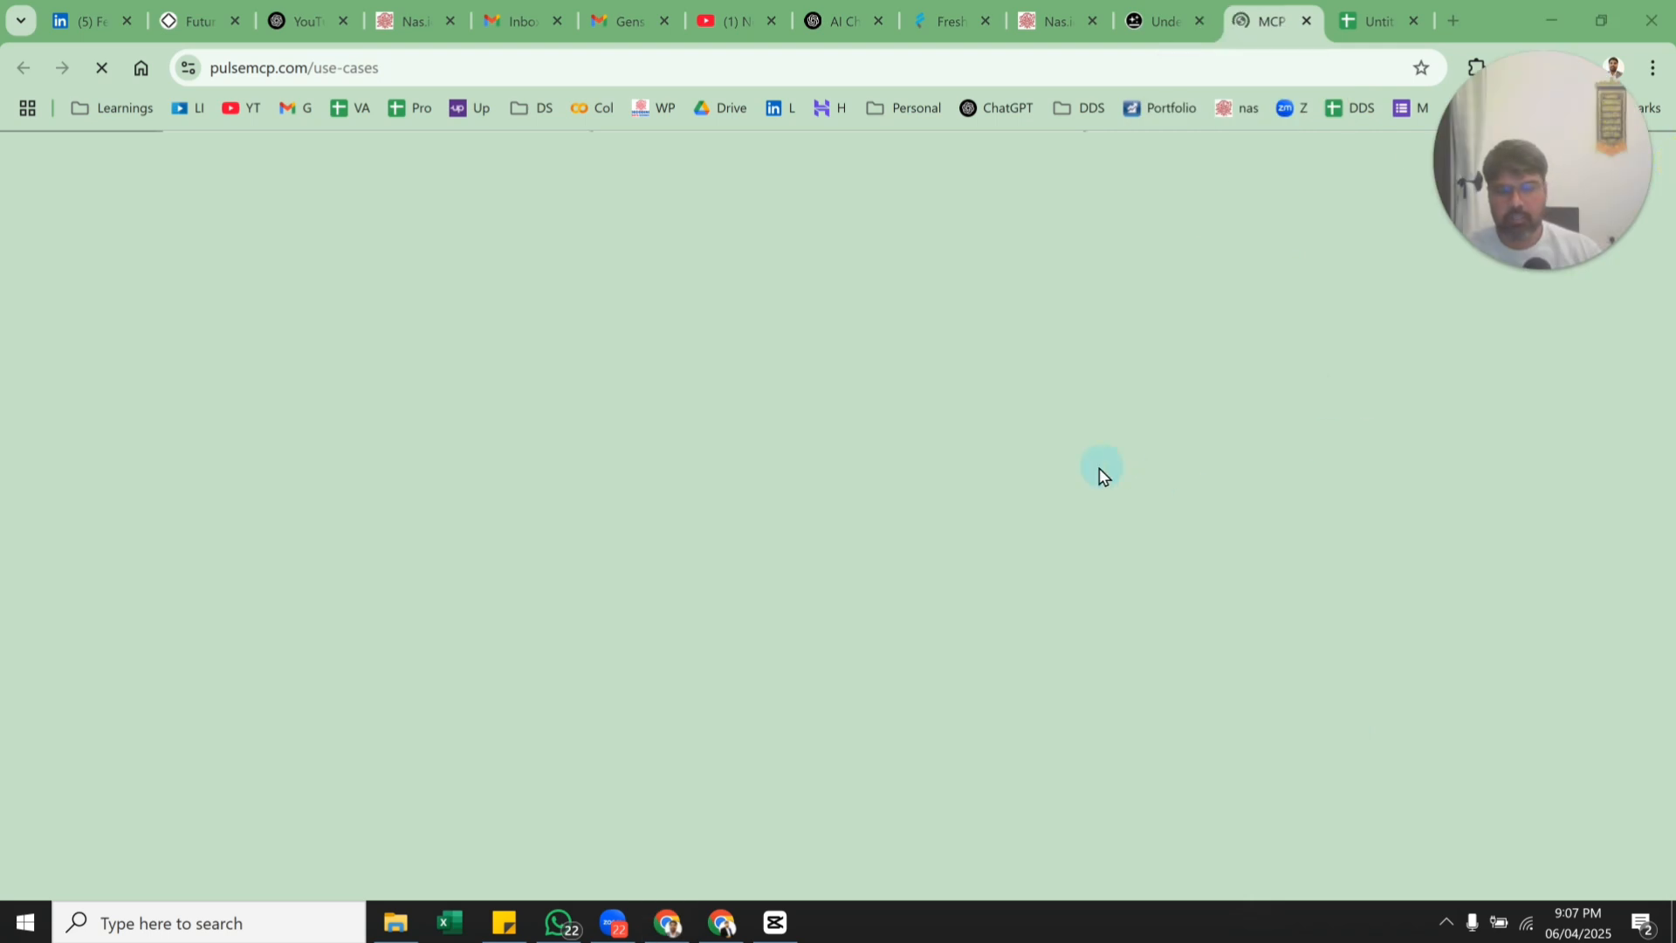
mouse_move(1575, 240)
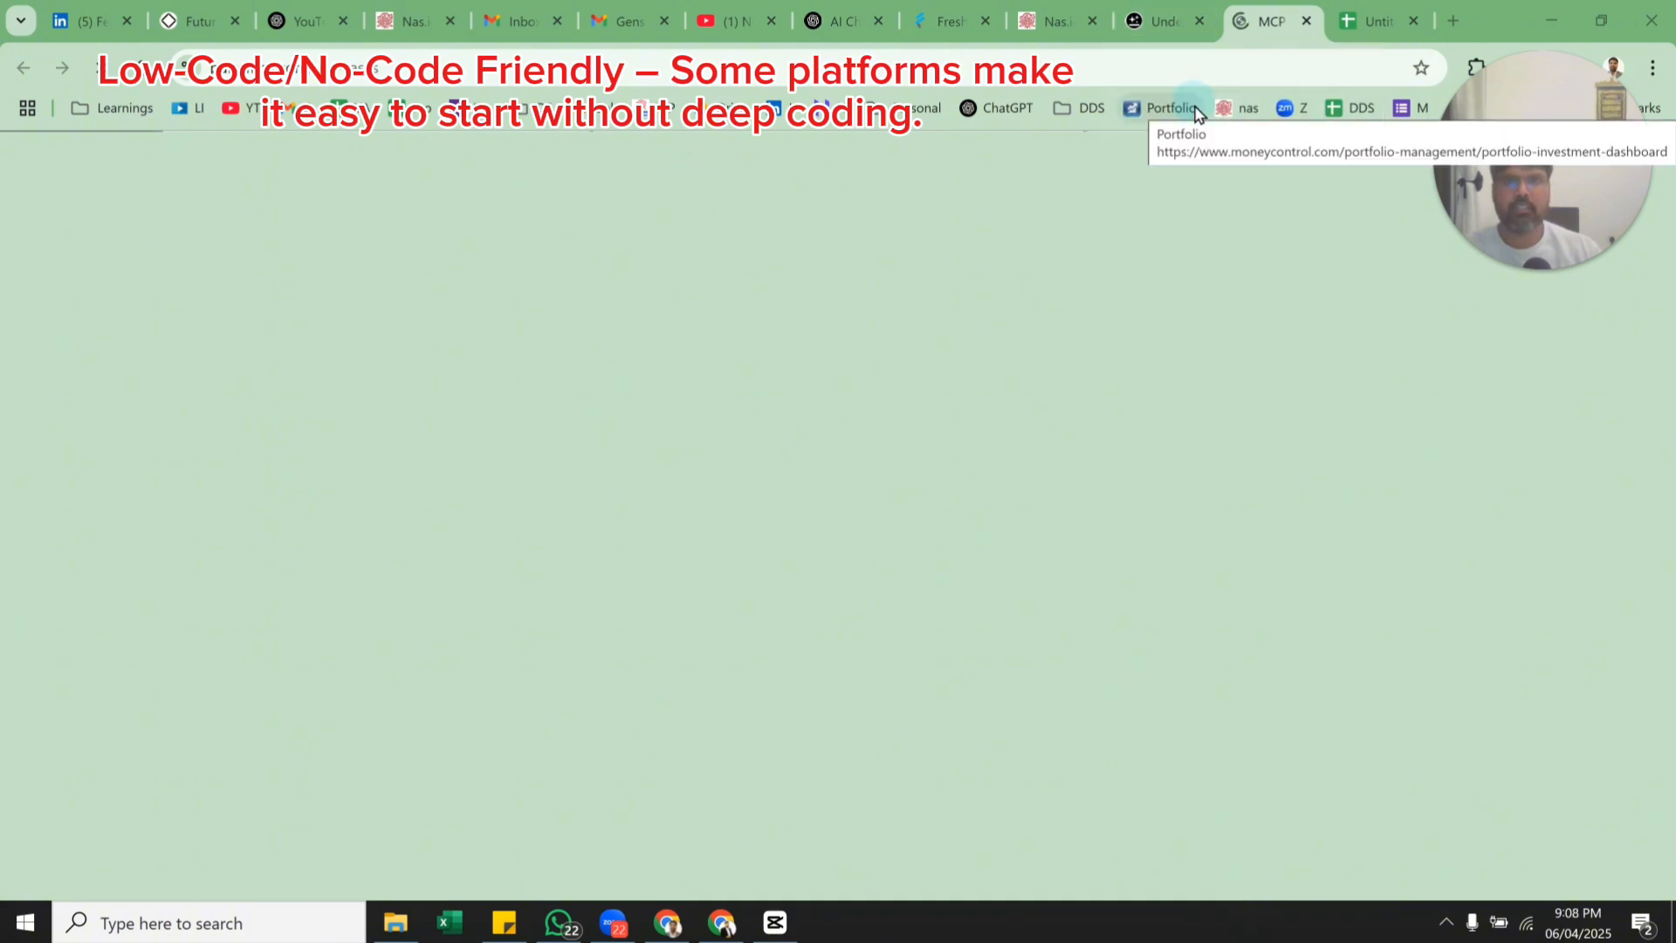
click(1148, 35)
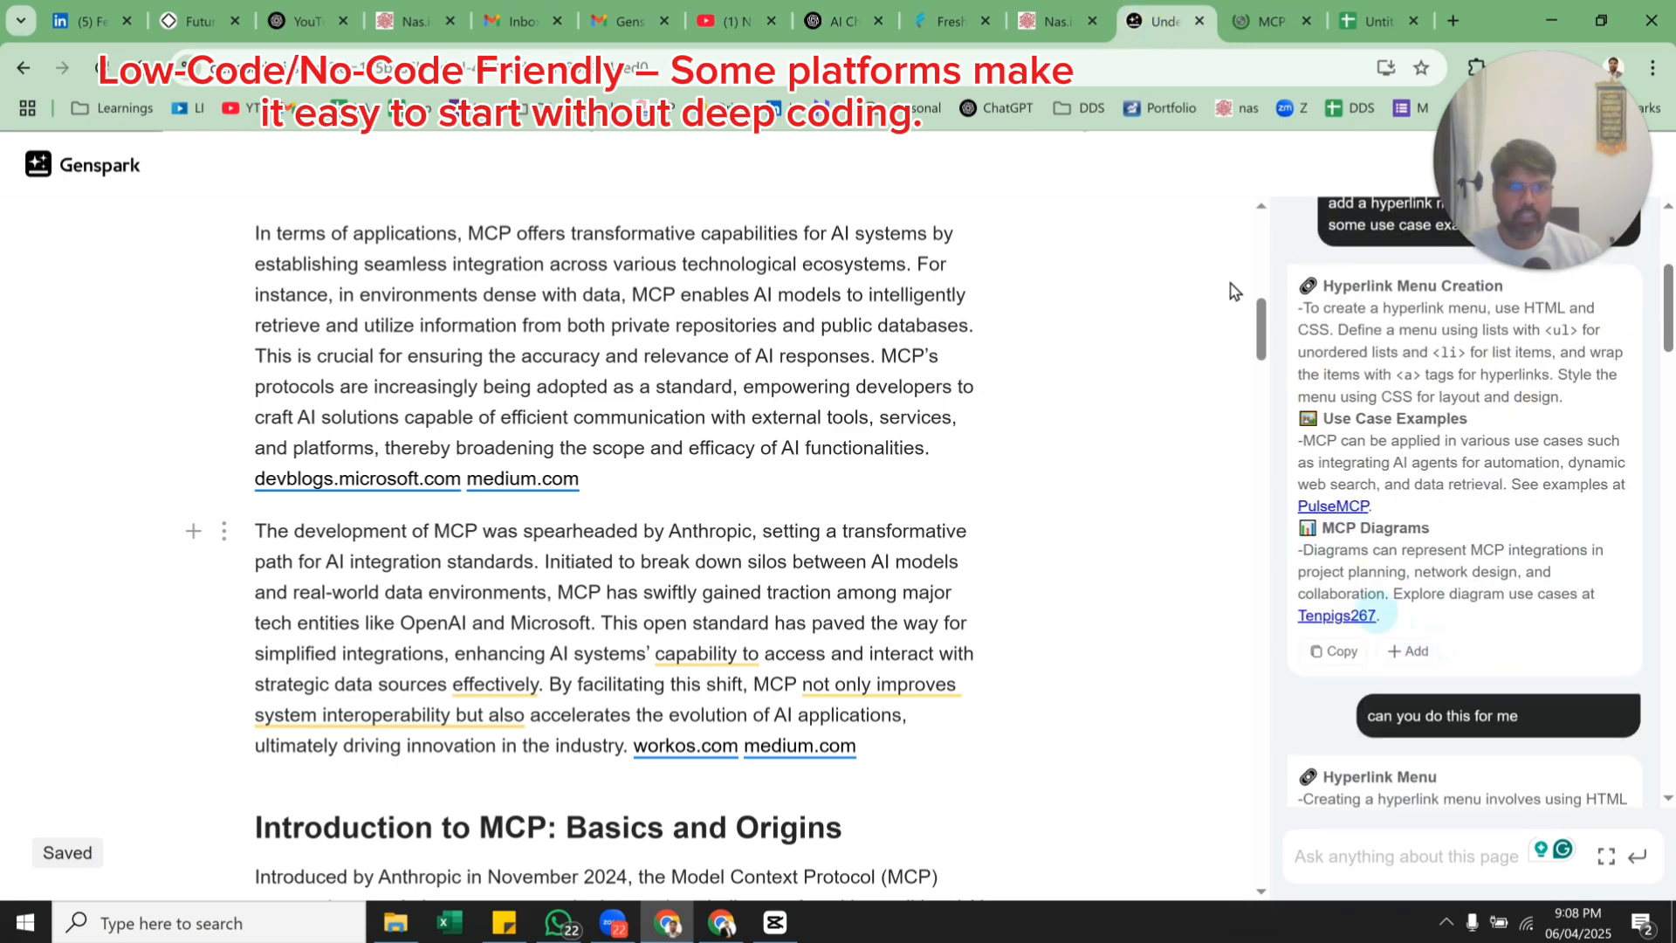
click(1246, 21)
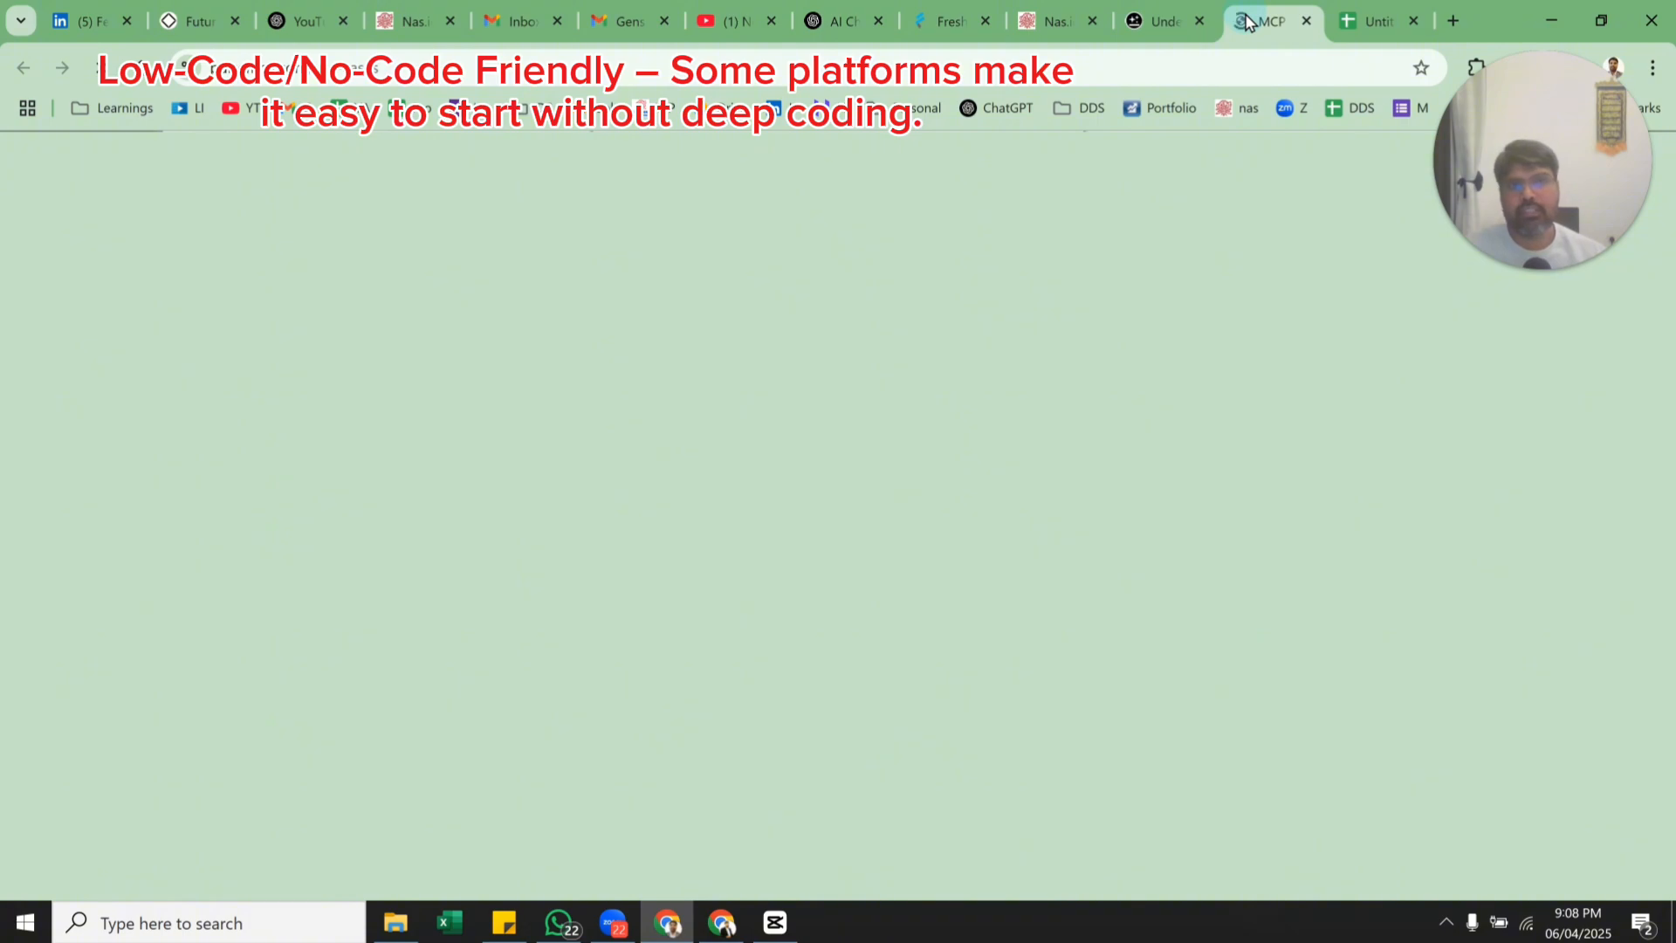
Browse the community use case cards under MCP in Action on the PulseMCP page.
scroll(1167, 393, down, 10)
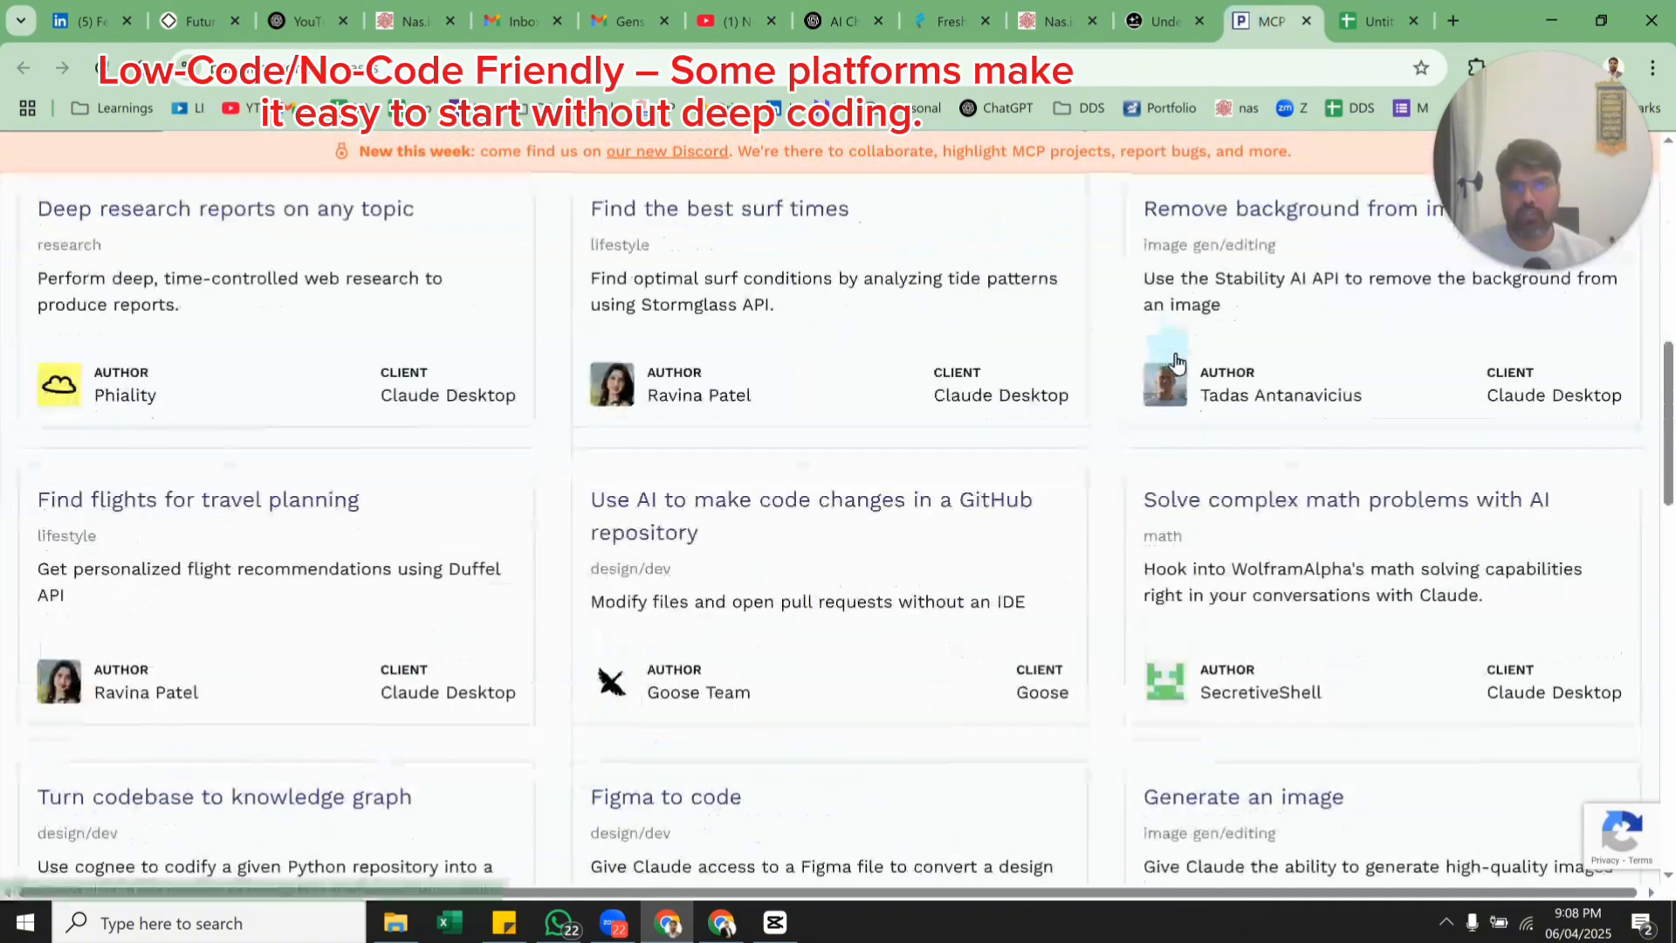
scroll(1177, 360, up, 10)
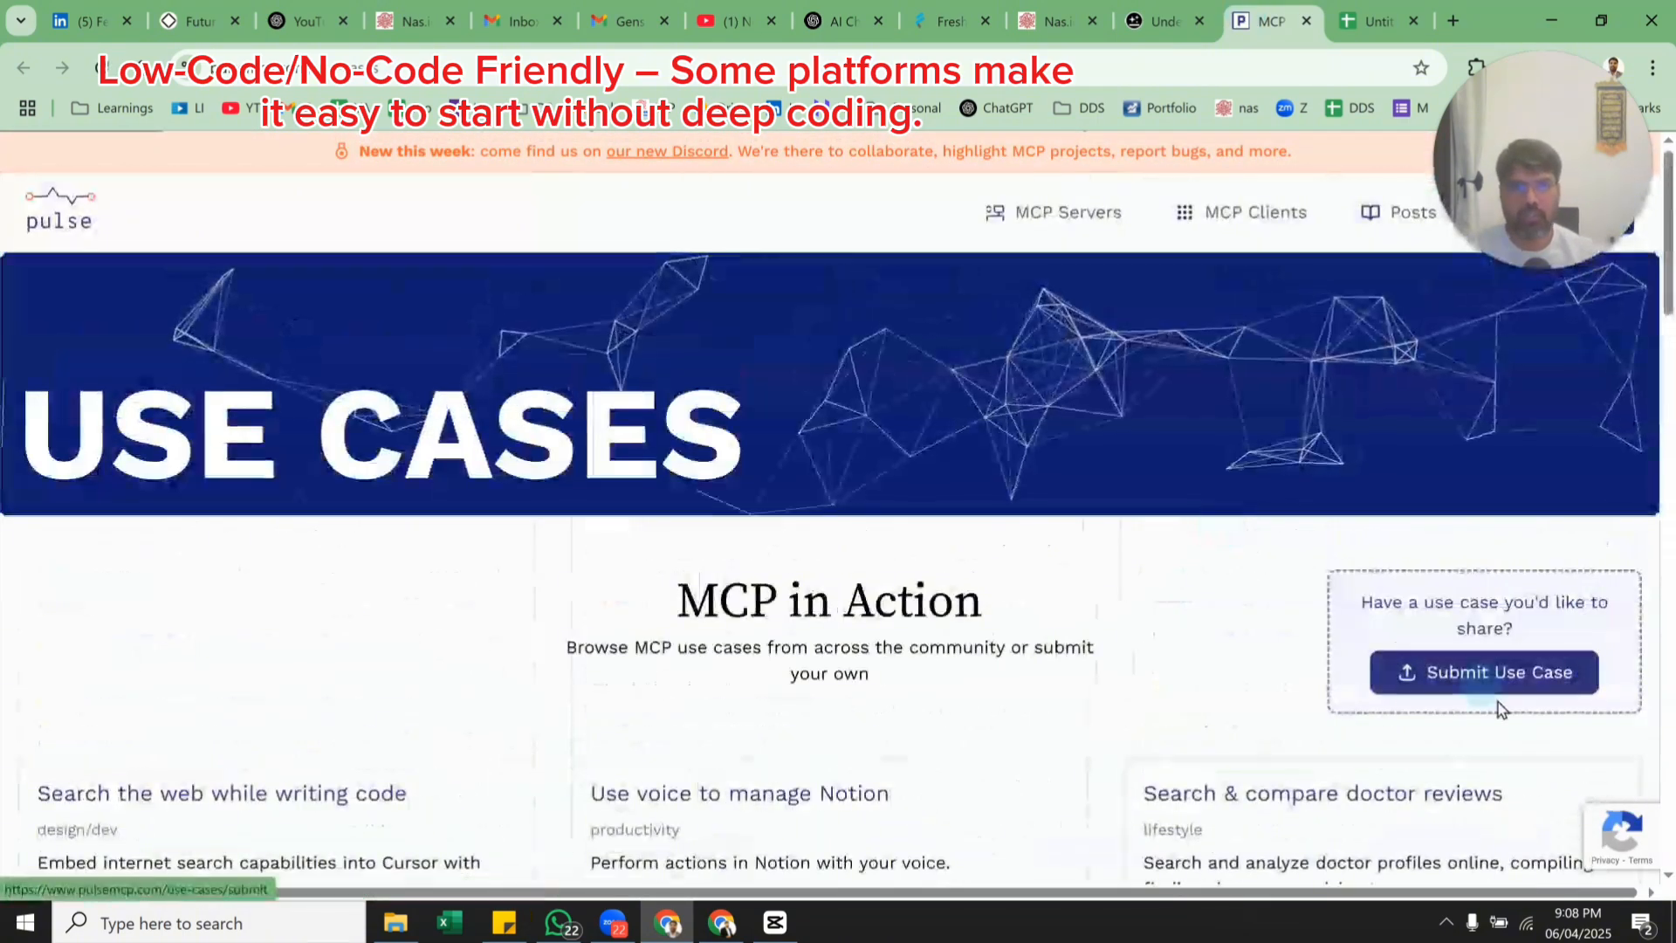
scroll(1062, 733, down, 3)
scroll(546, 695, up, 1)
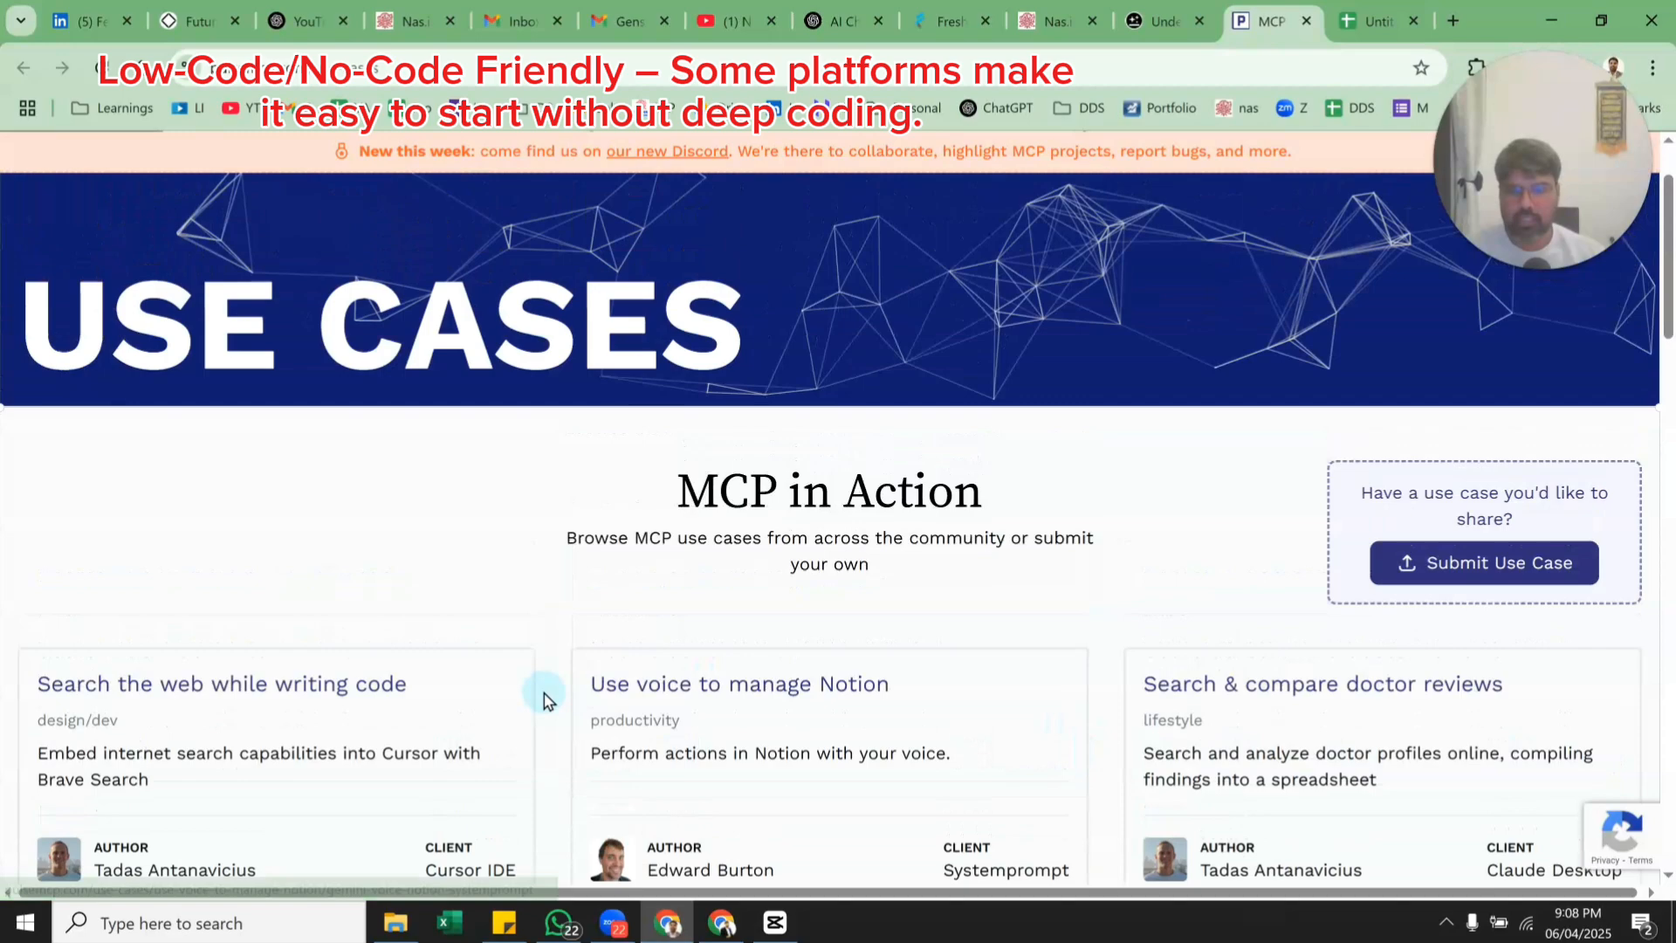
Open the "Search the web while writing code" use case, review its instructions, and return to the use case list.
click(328, 704)
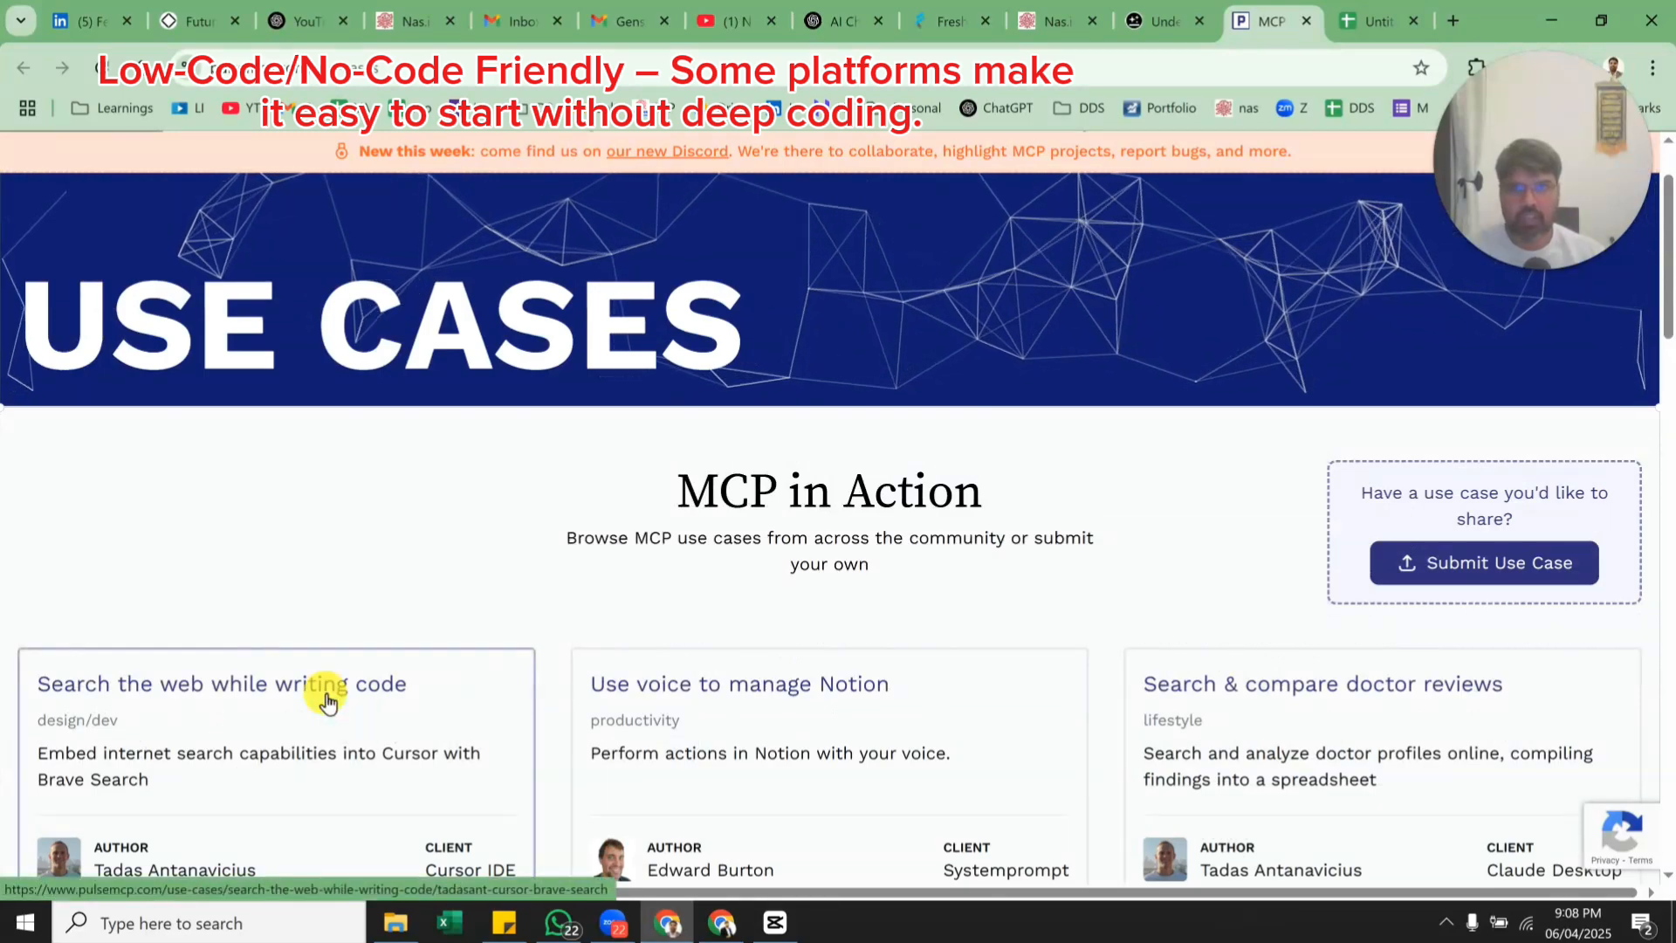
scroll(941, 707, down, 5)
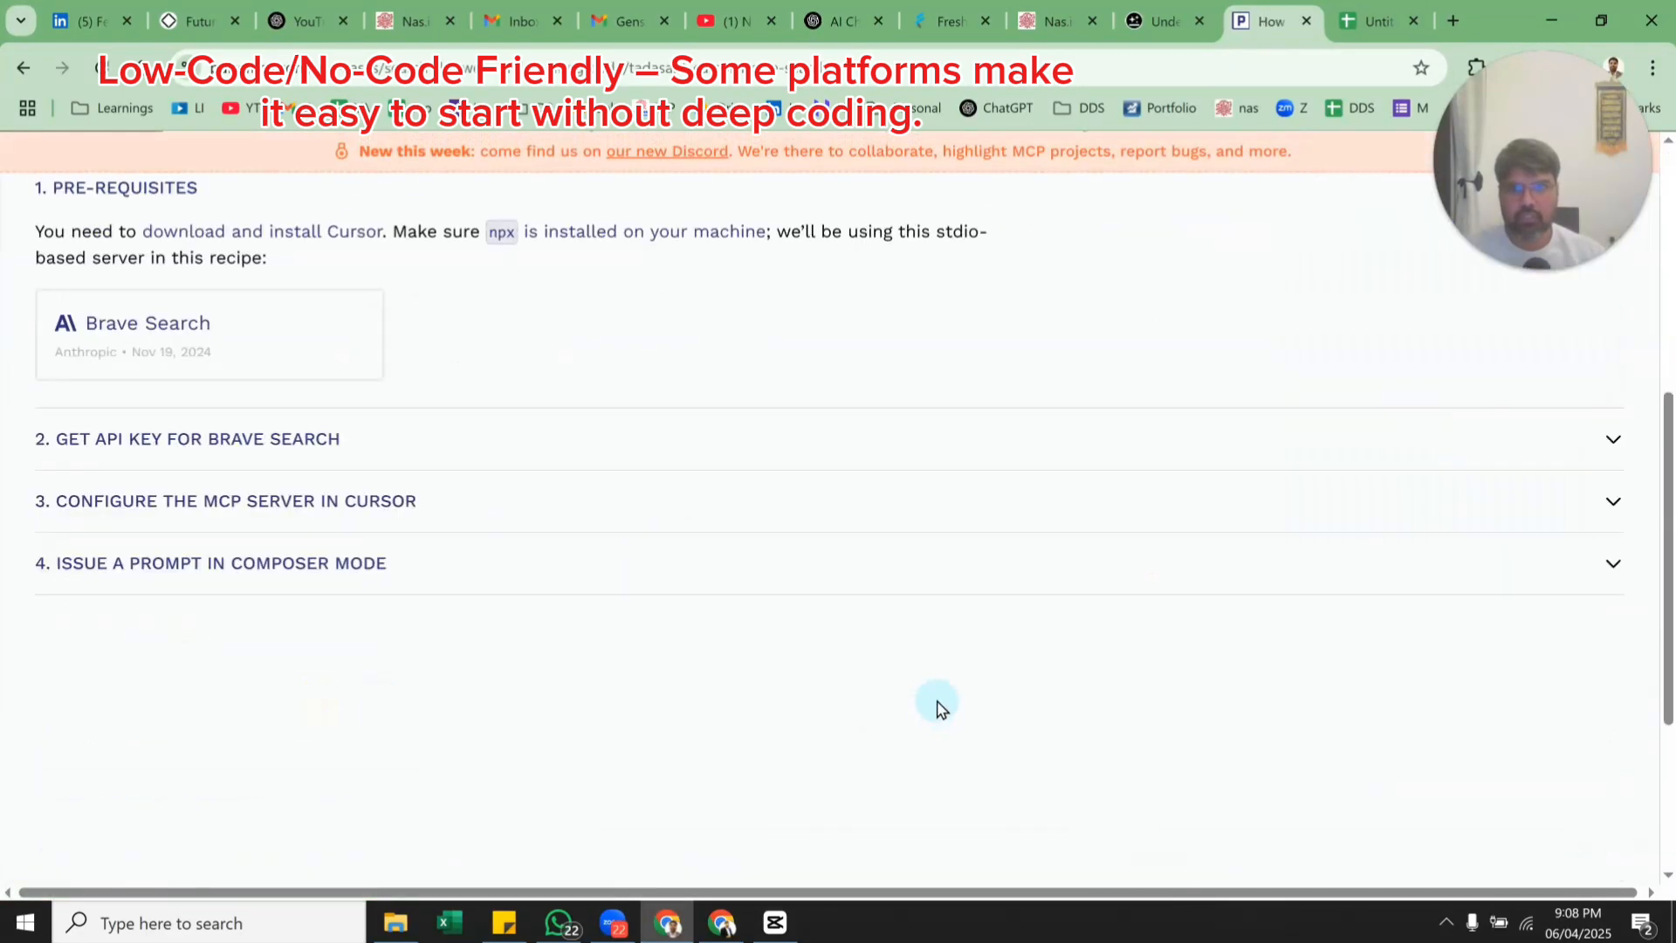
scroll(939, 707, up, 5)
scroll(938, 705, down, 8)
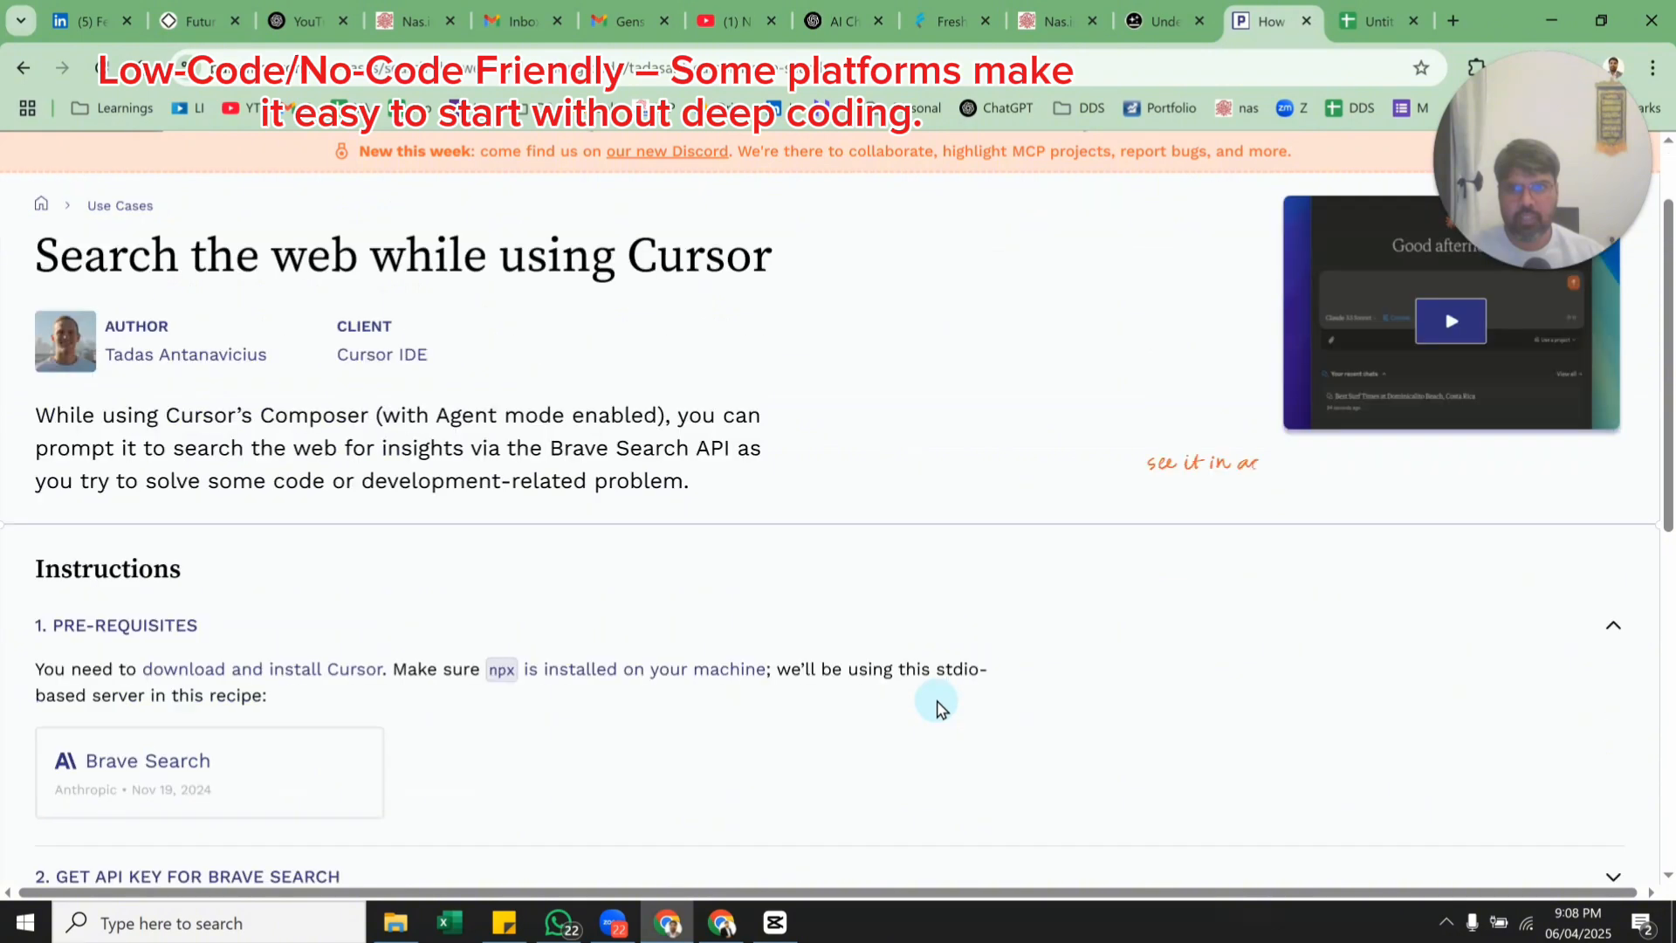
scroll(939, 706, up, 3)
scroll(936, 705, up, 2)
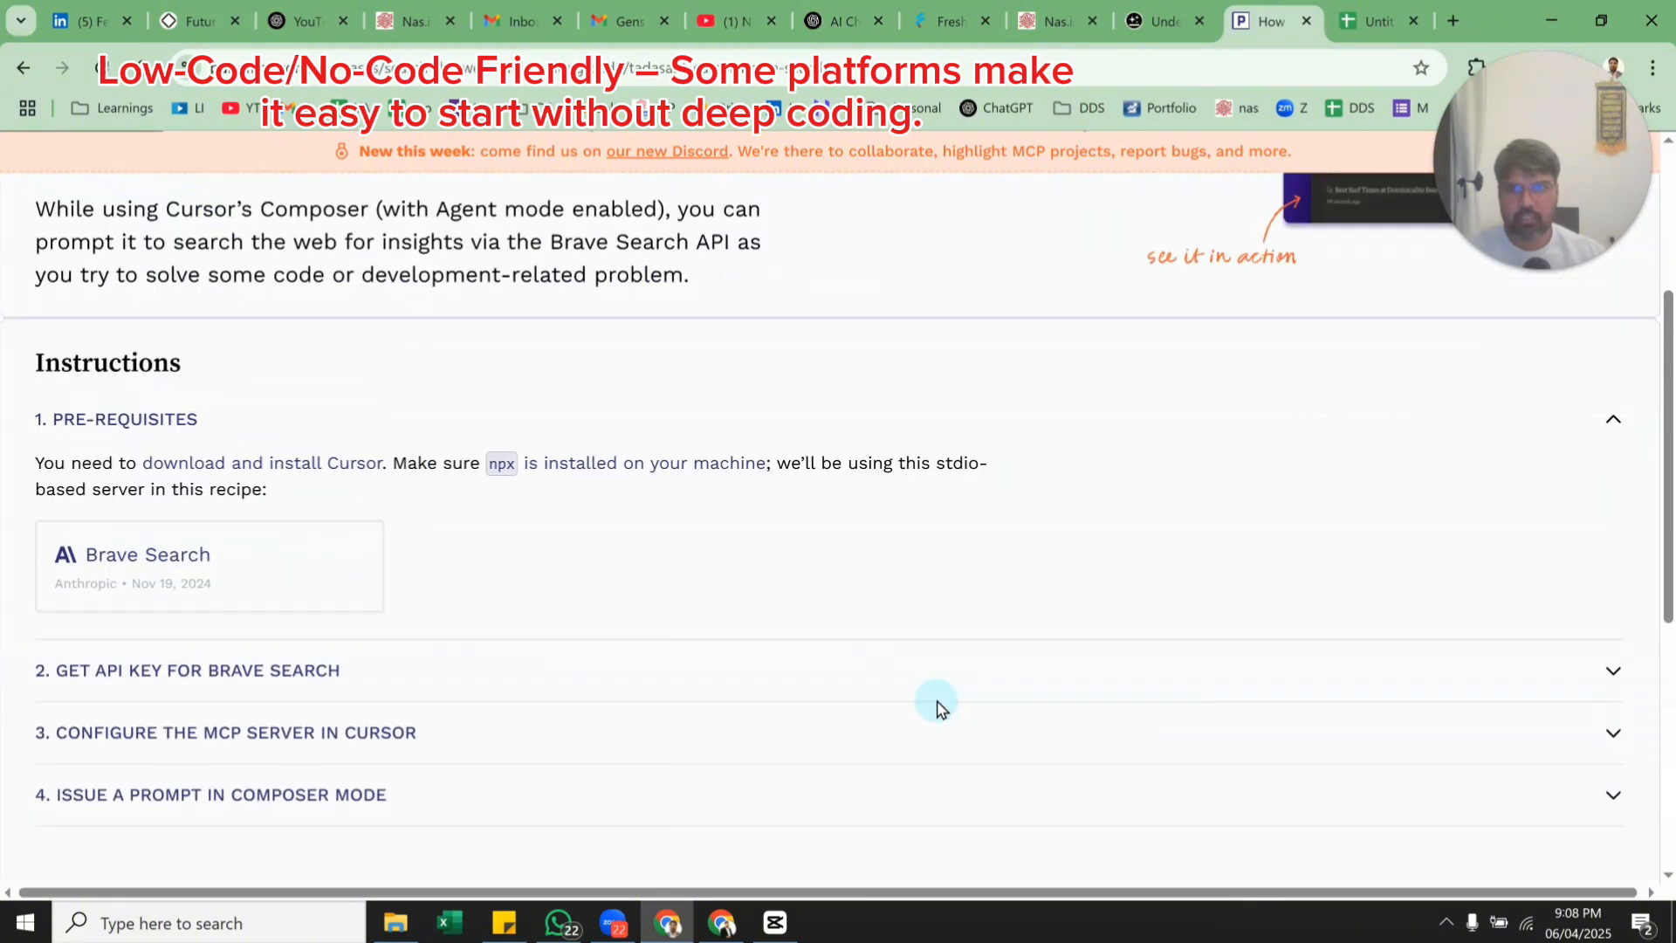
click(23, 68)
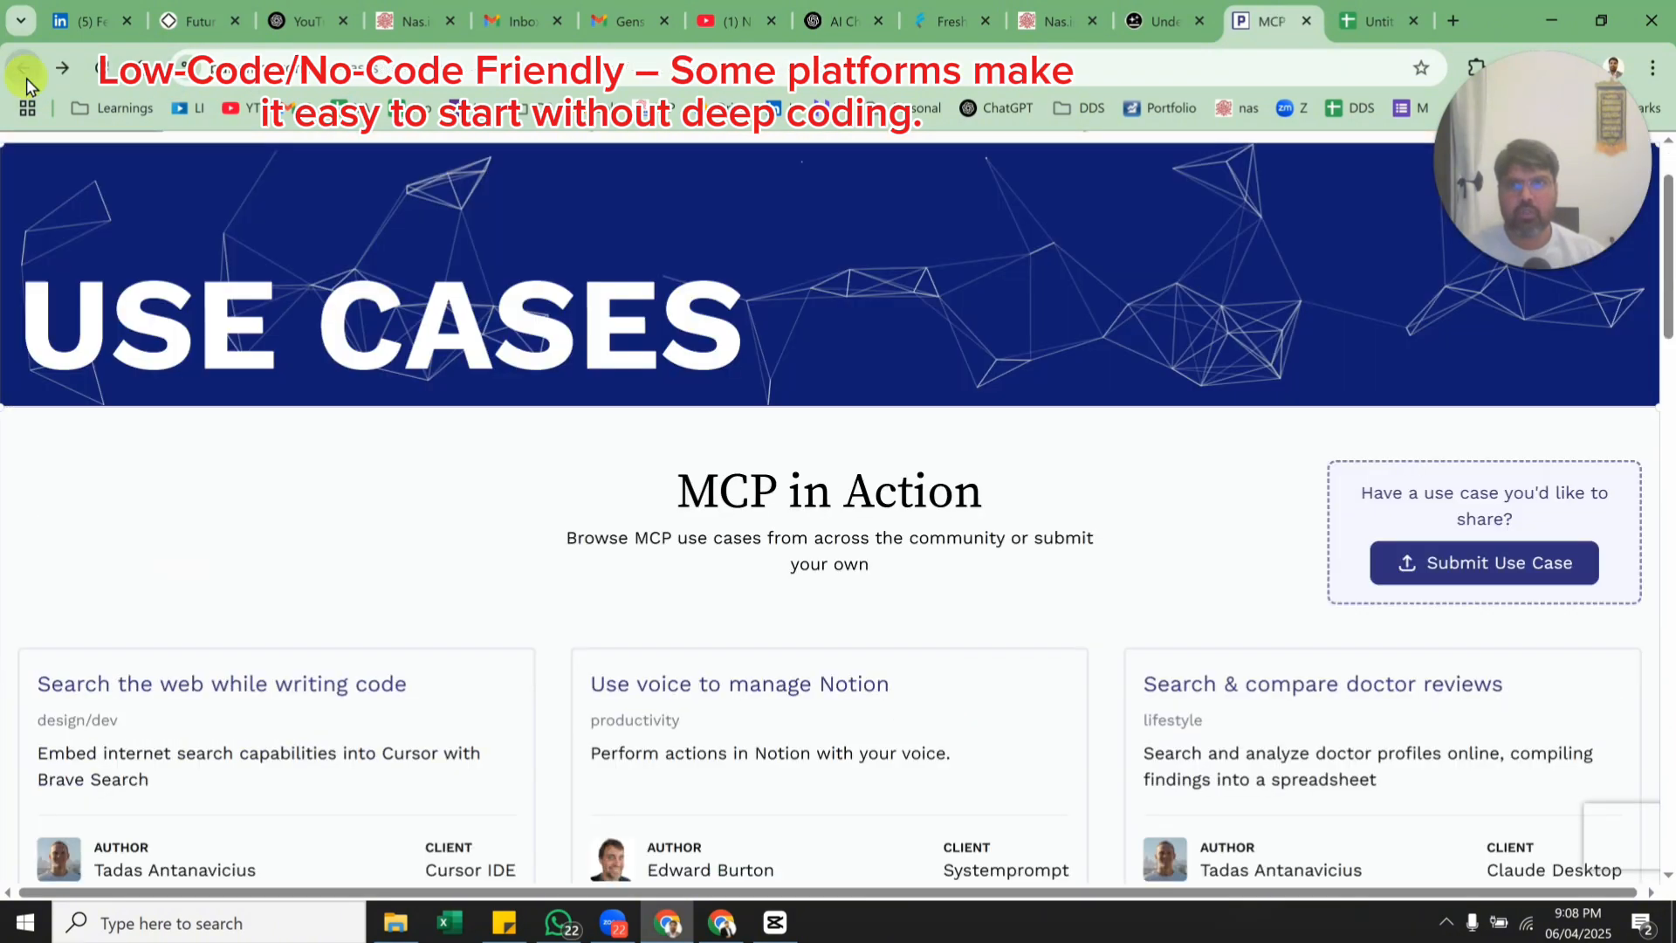
Search Google for "mcp diagram" and show the image results.
click(572, 86)
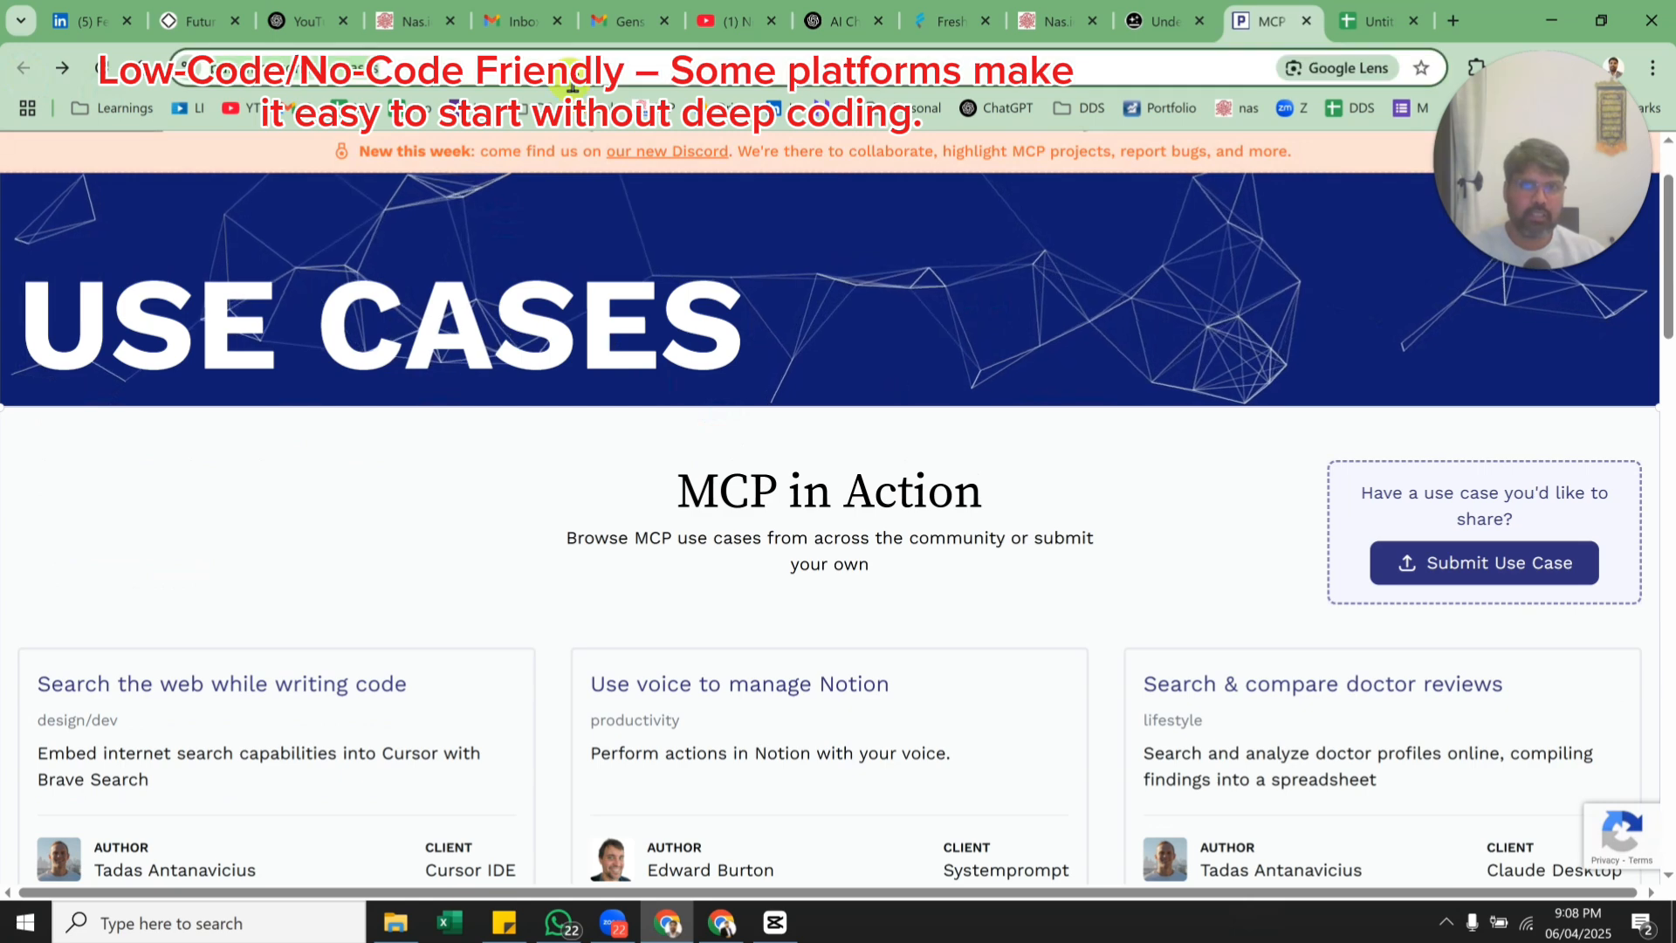
text(mcp)
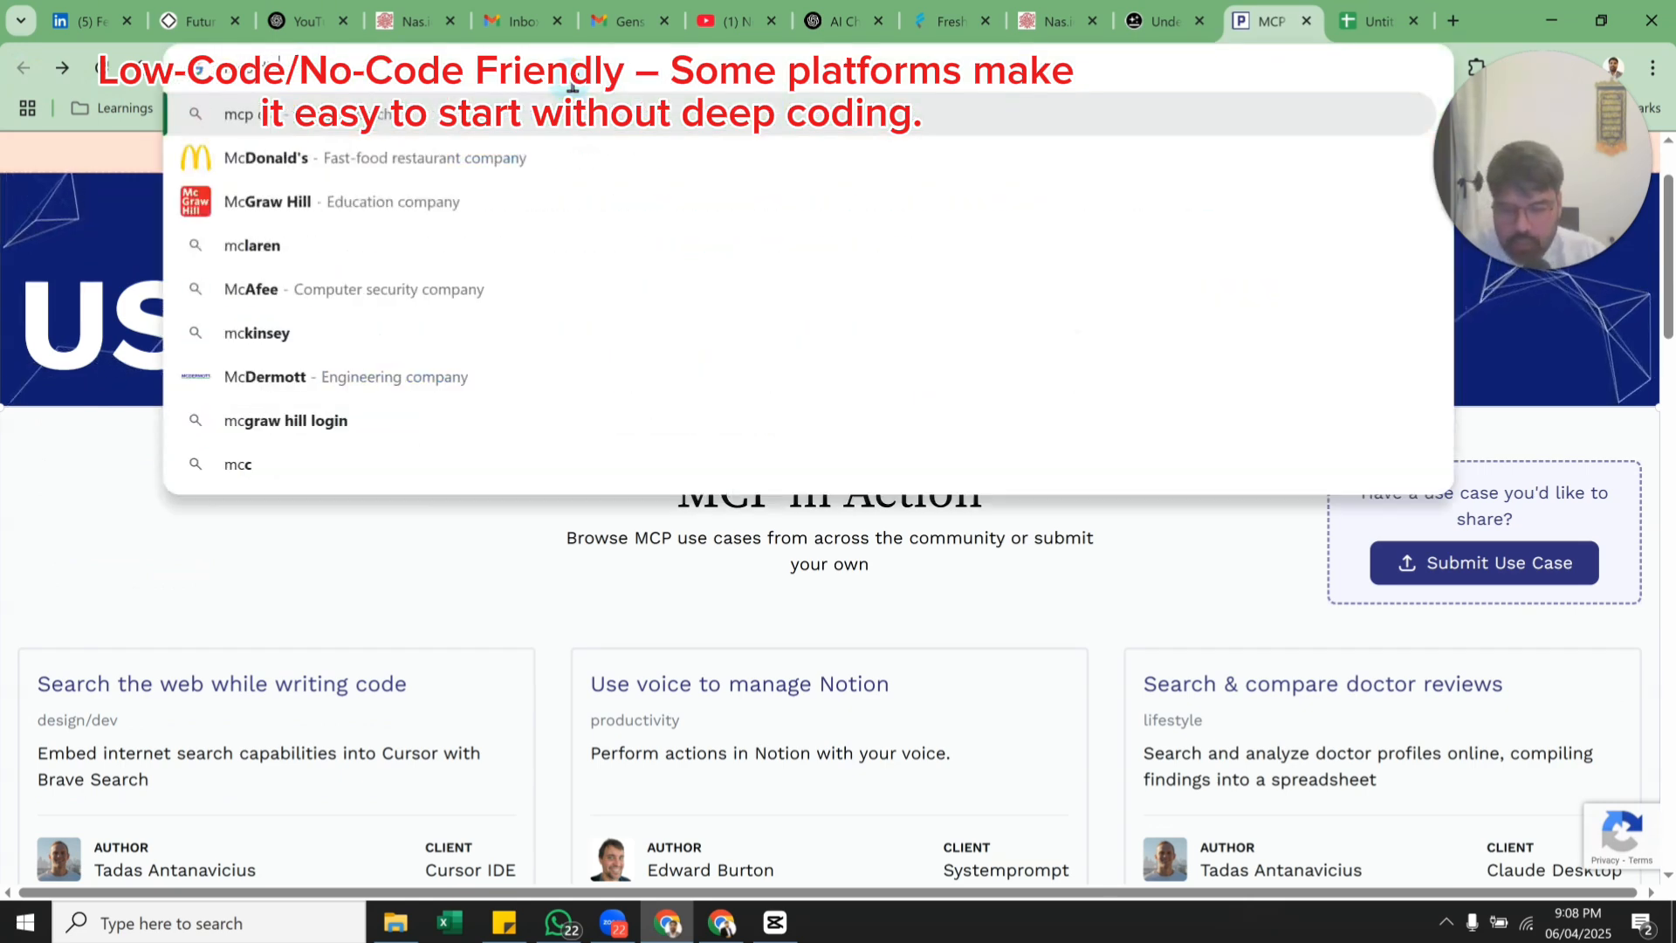
text( diagram)
key(Return)
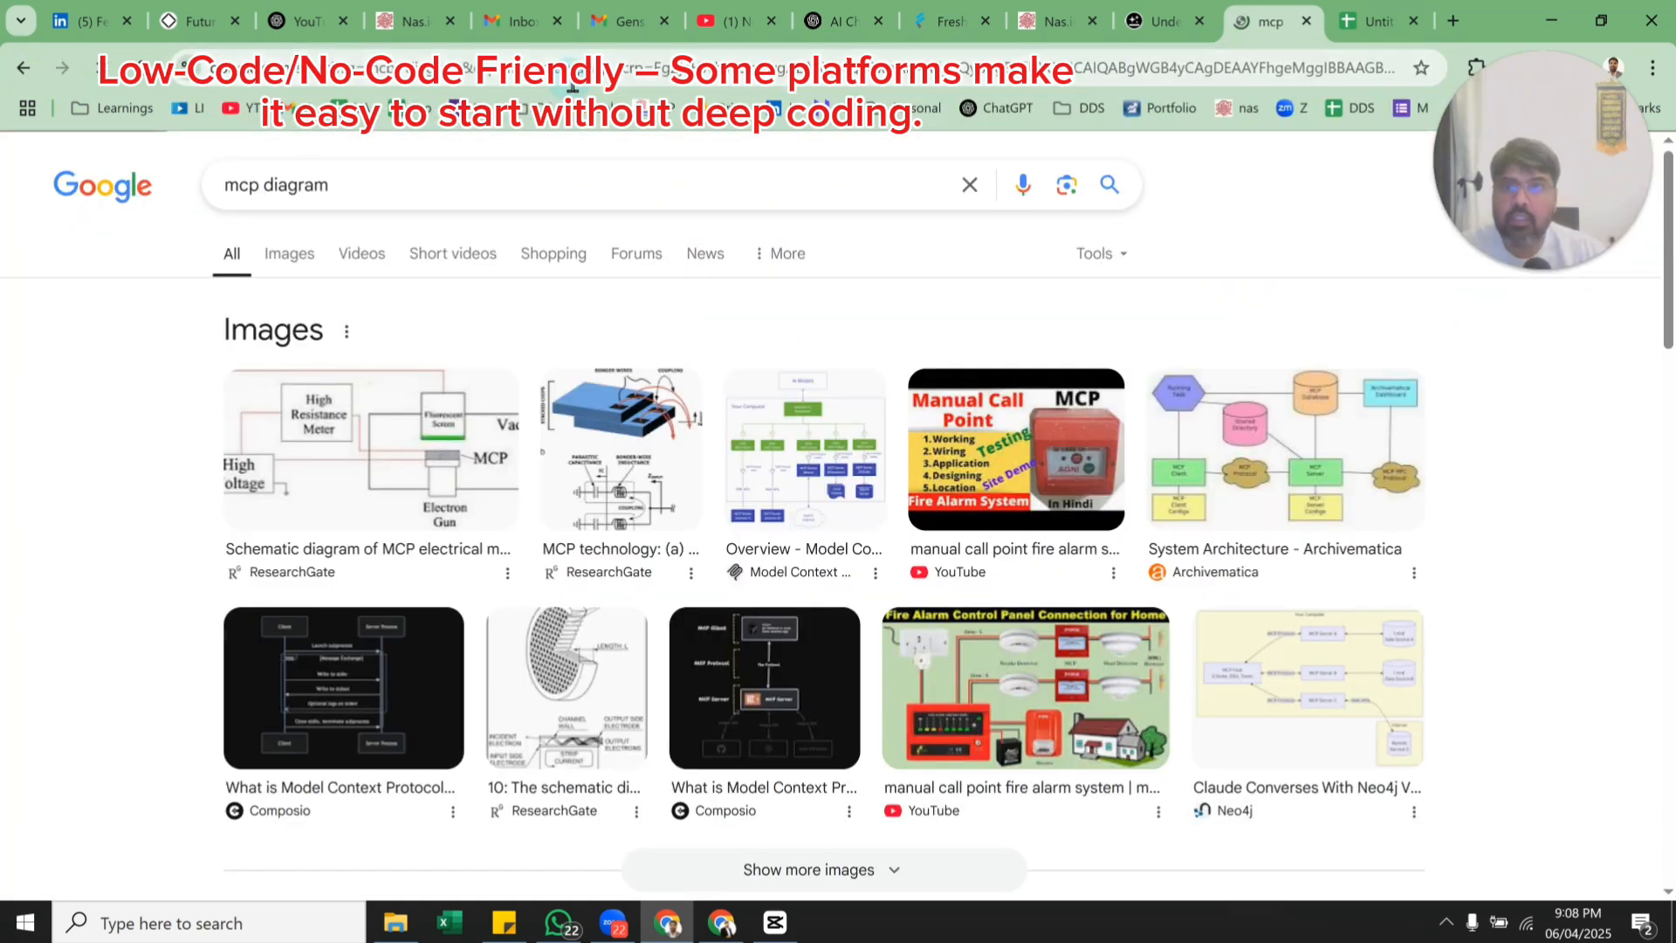
click(313, 261)
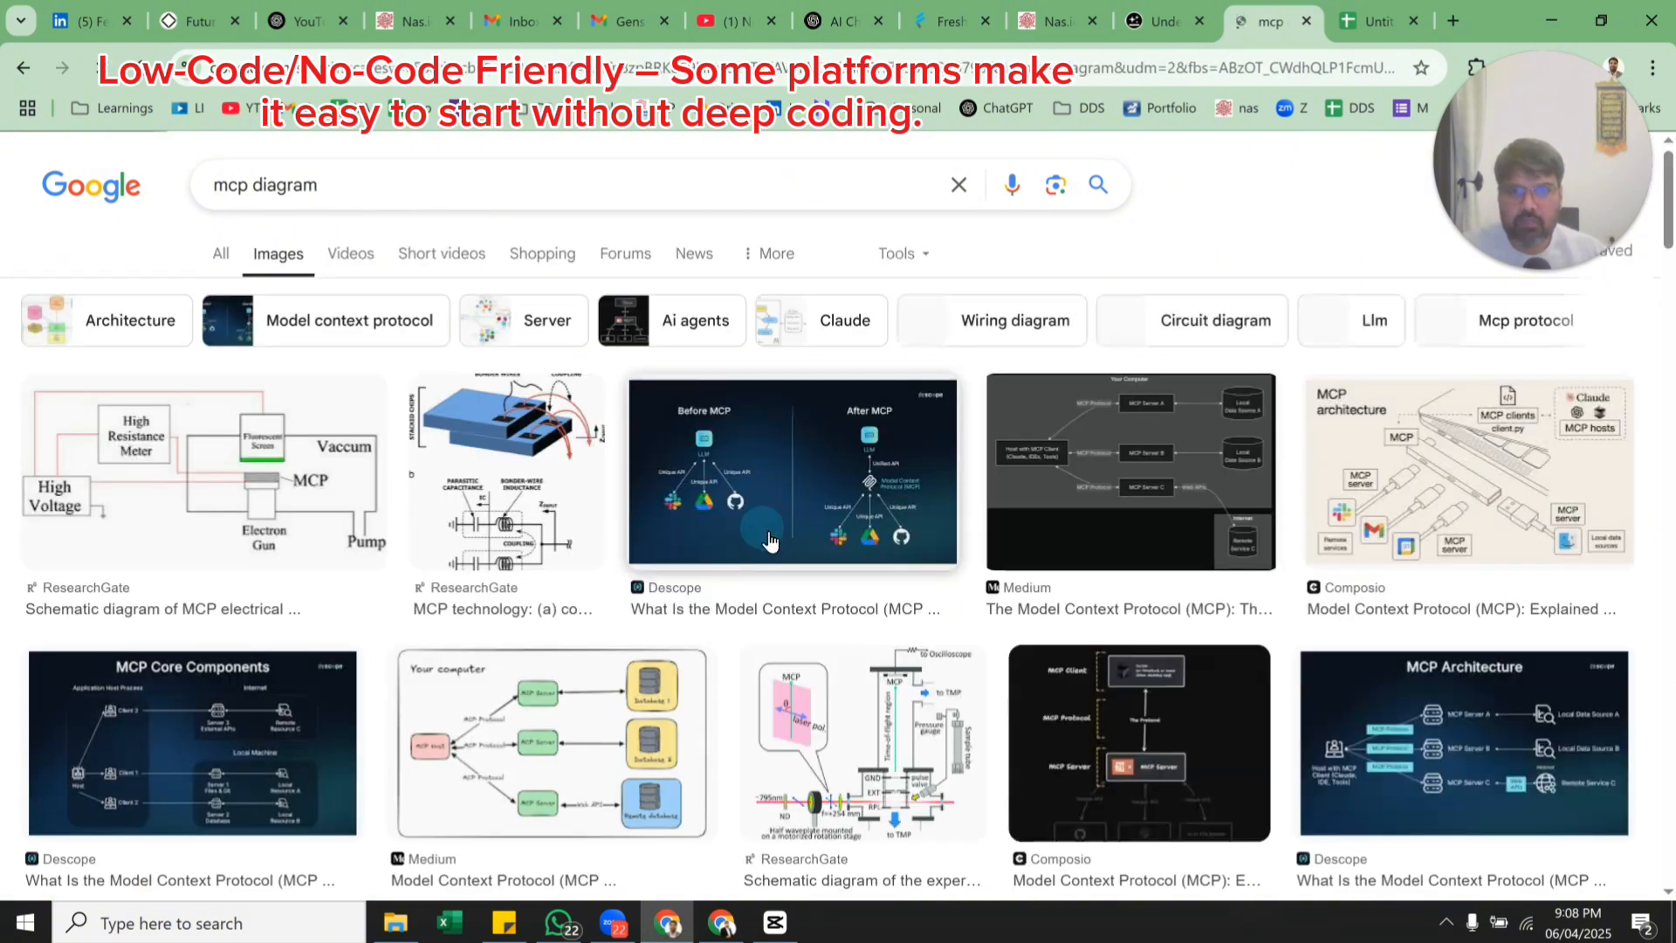
Open Medium's "Your computer" diagram with MCP host, servers and databases, and save it as a PNG image in Downloads.
click(628, 770)
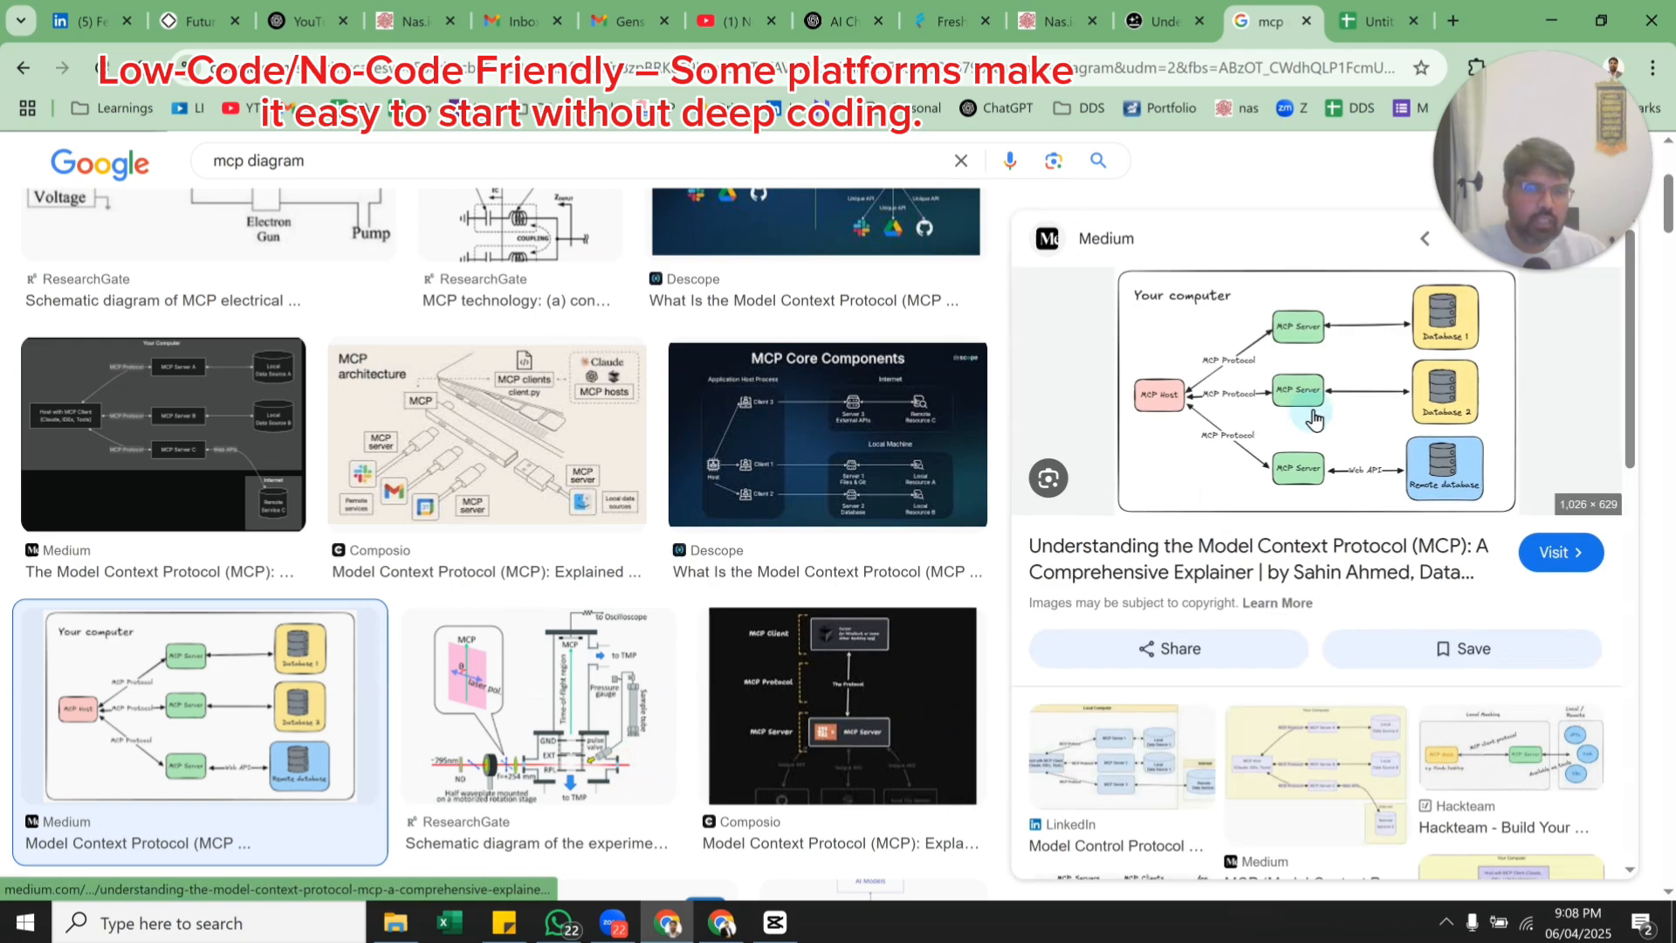
right_click(1314, 419)
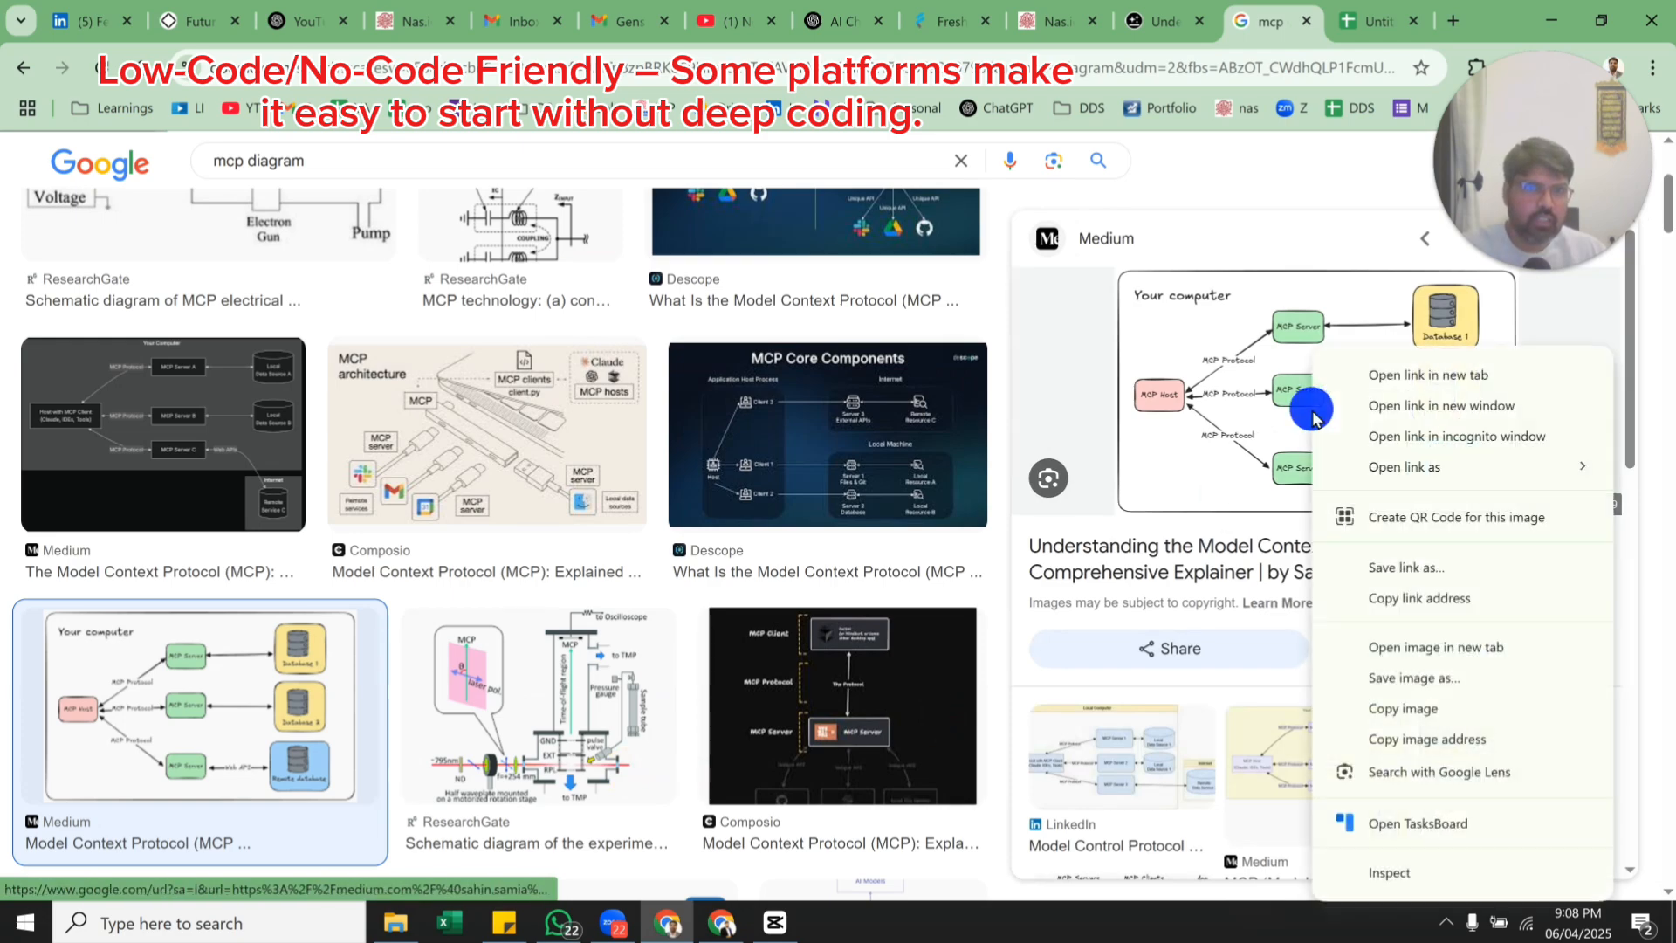
click(1414, 681)
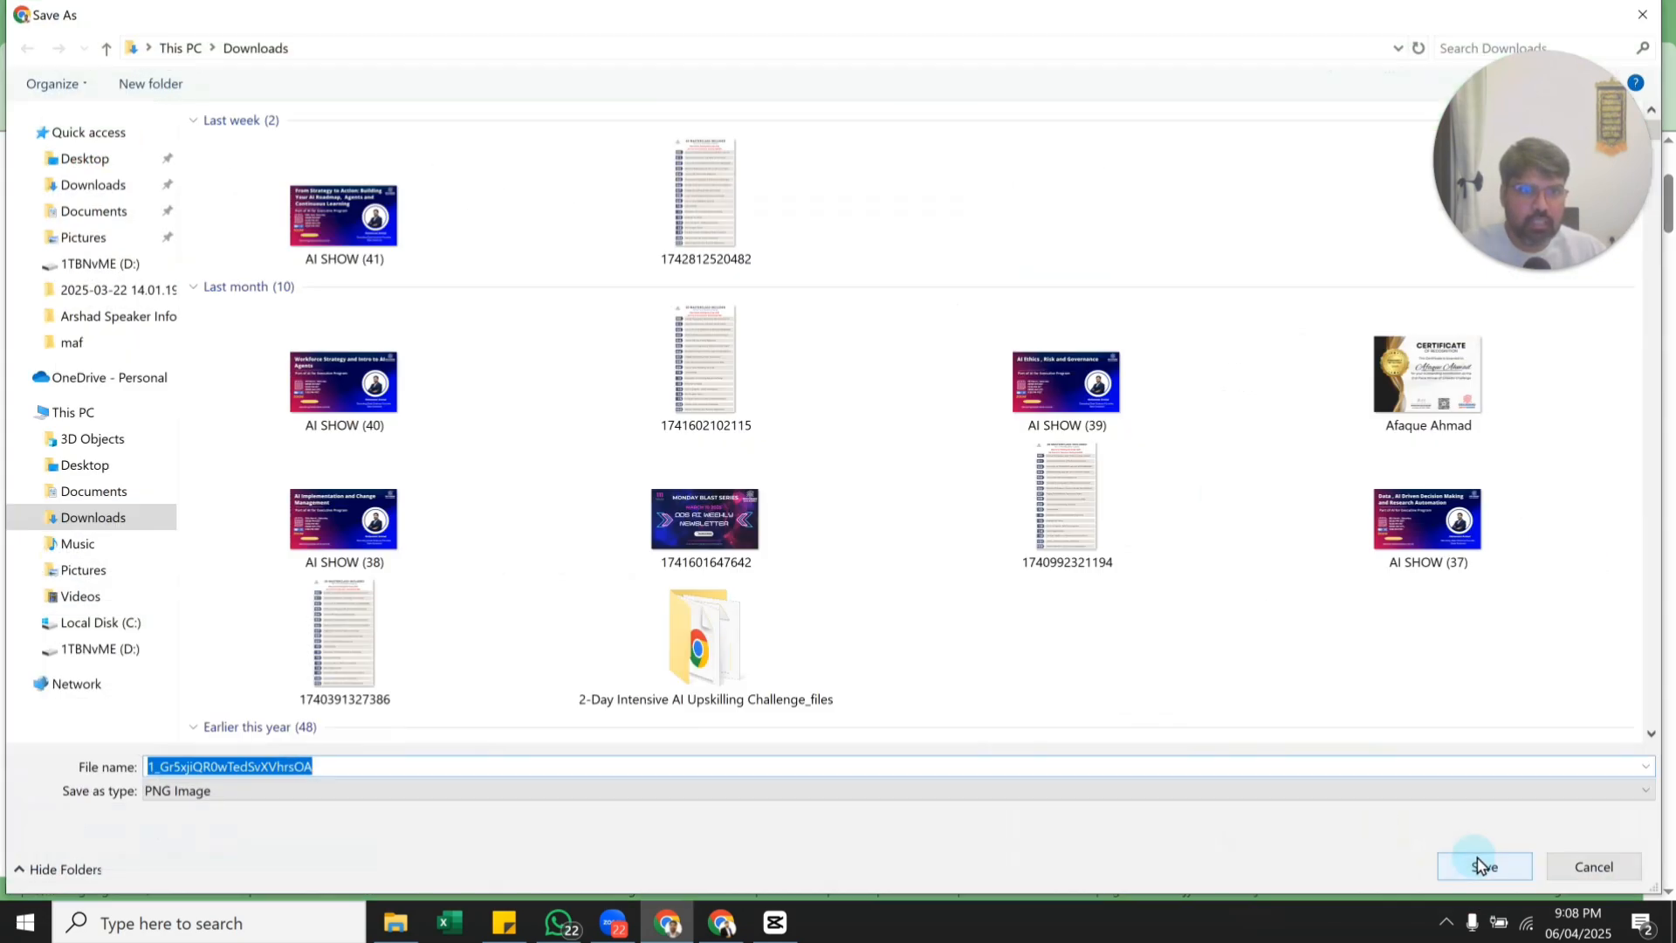
click(1479, 861)
click(1161, 20)
scroll(502, 519, up, 4)
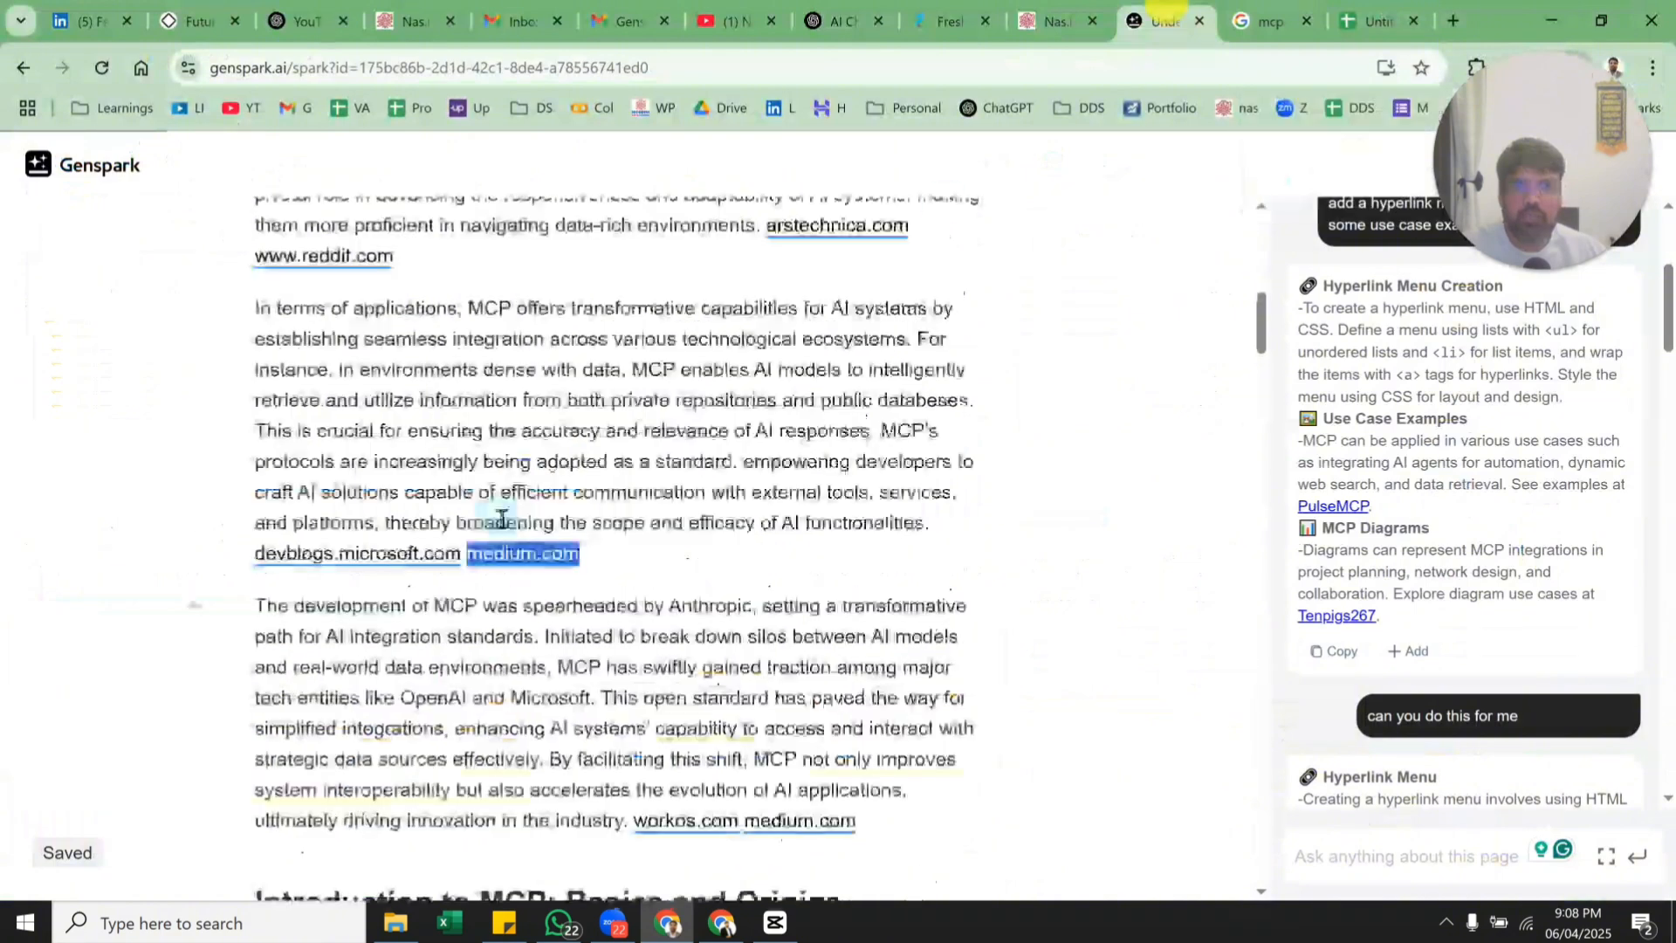
scroll(502, 518, up, 4)
scroll(502, 518, down, 3)
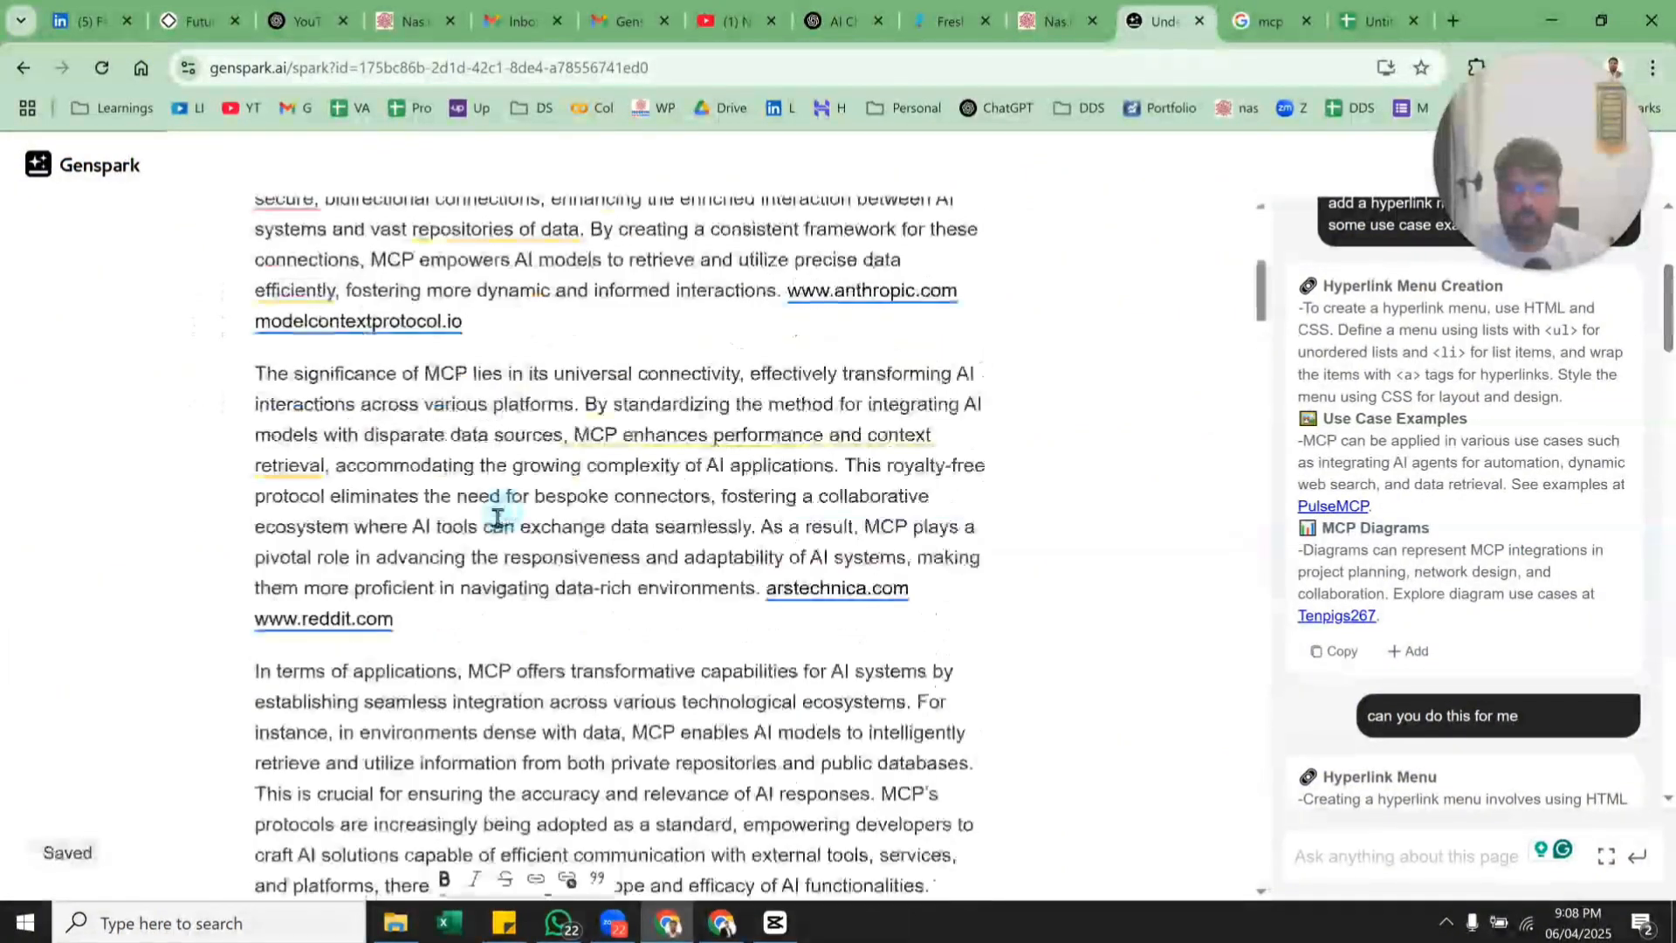
double_click(419, 620)
click(442, 618)
key(Return)
key(Return)
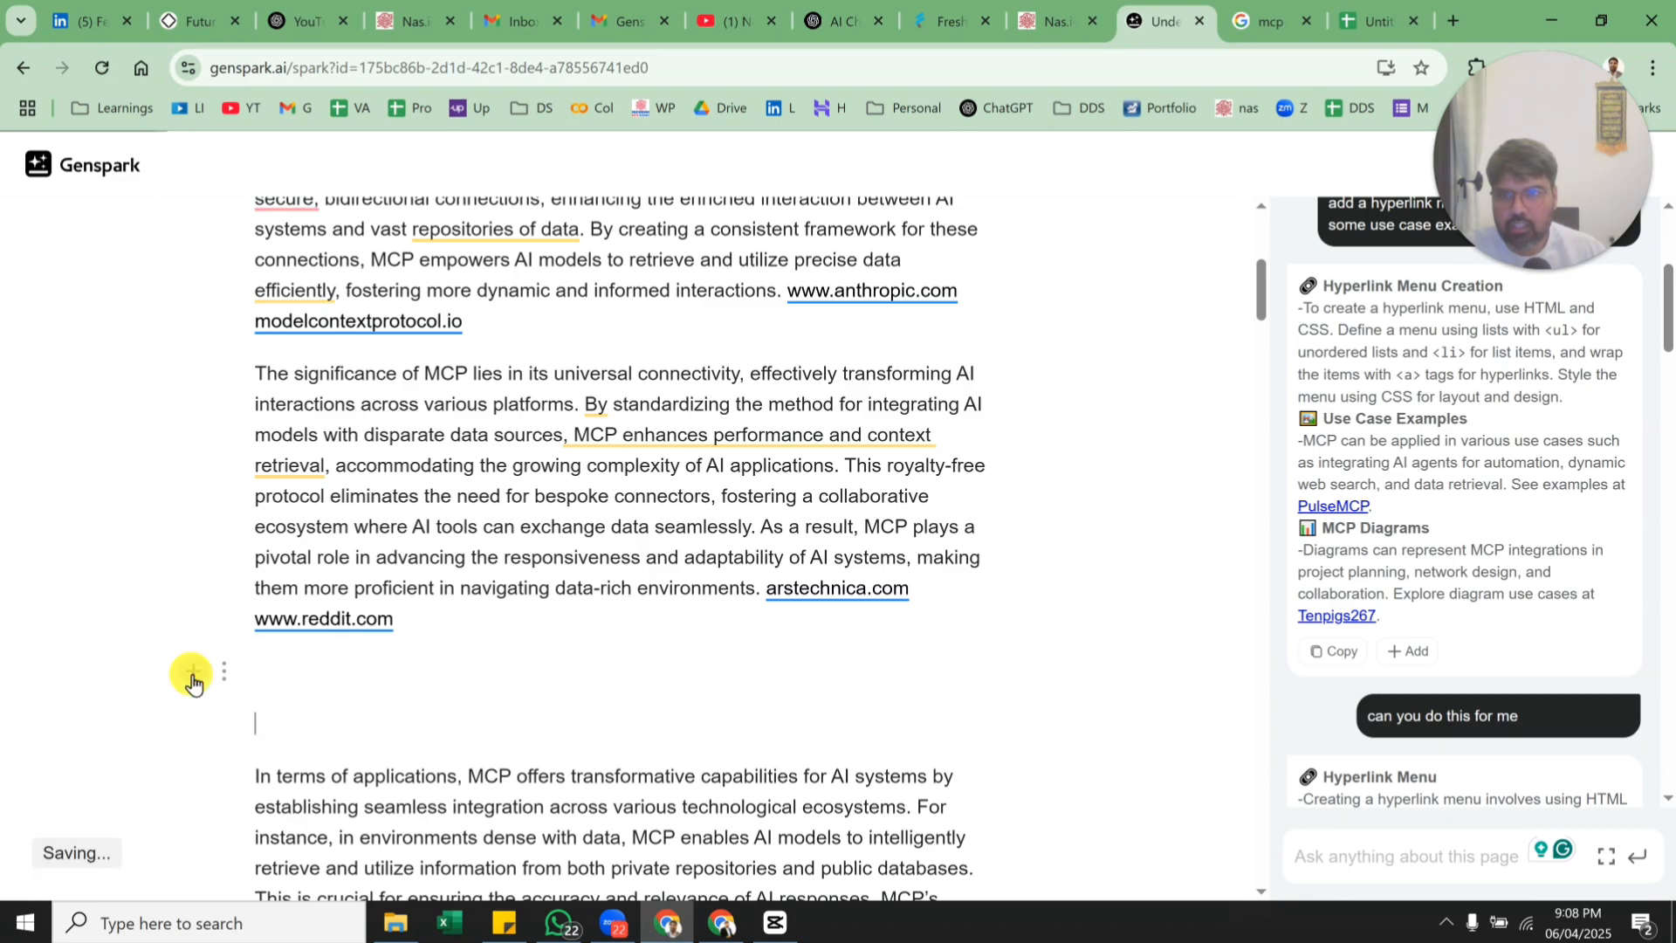
click(193, 671)
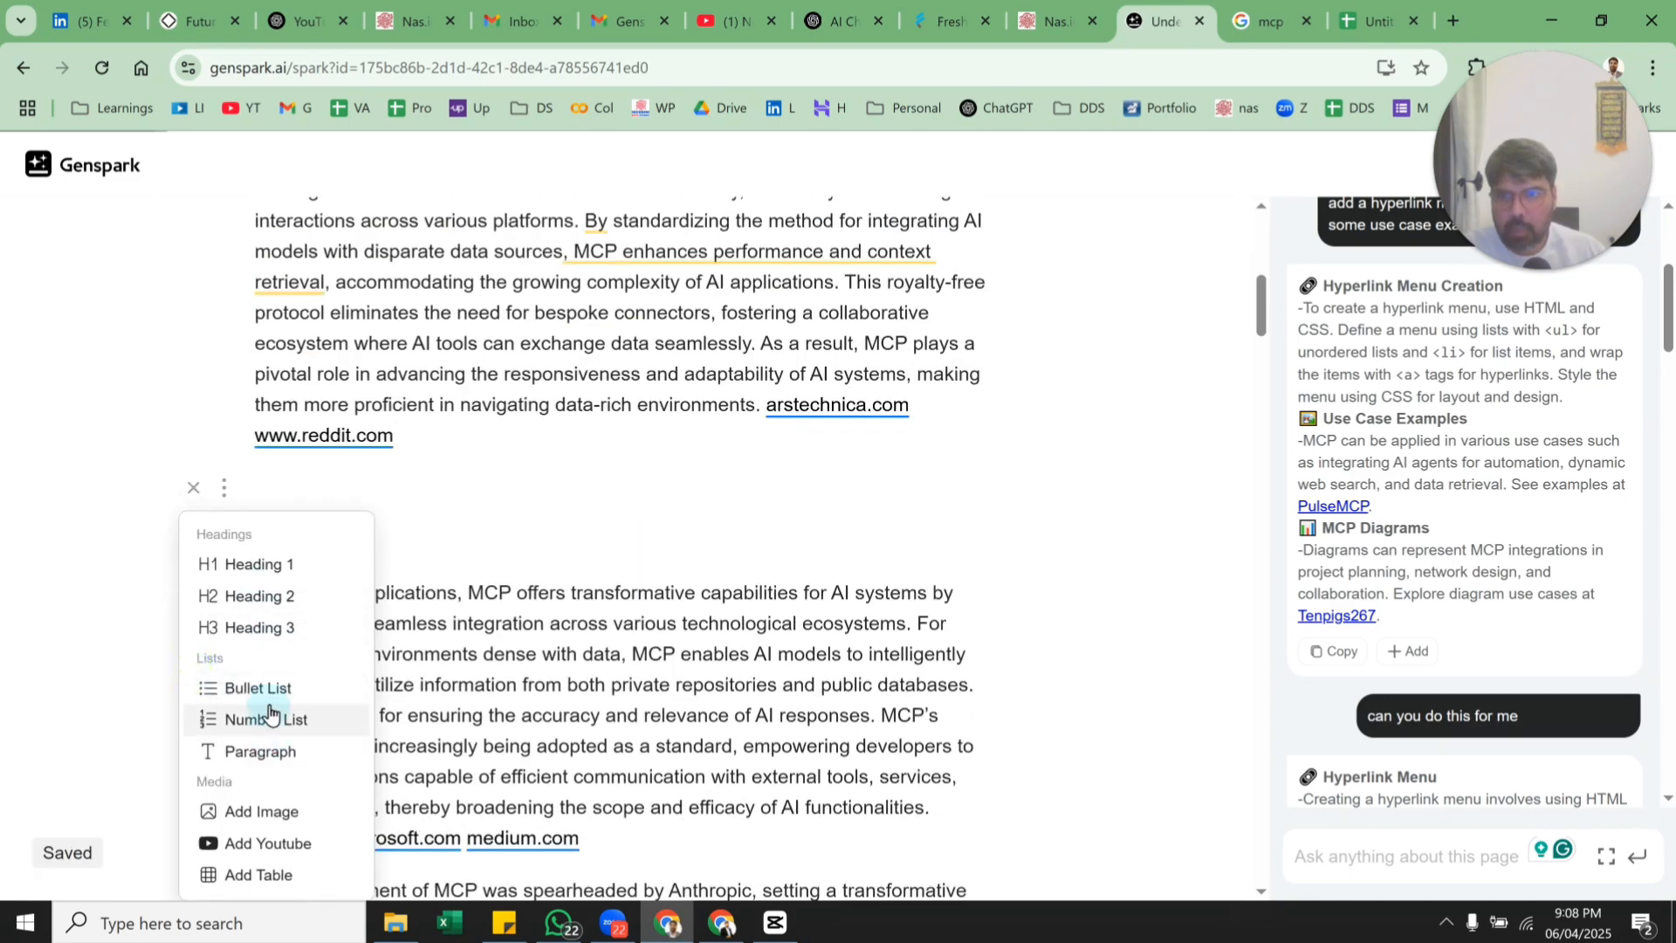
click(262, 815)
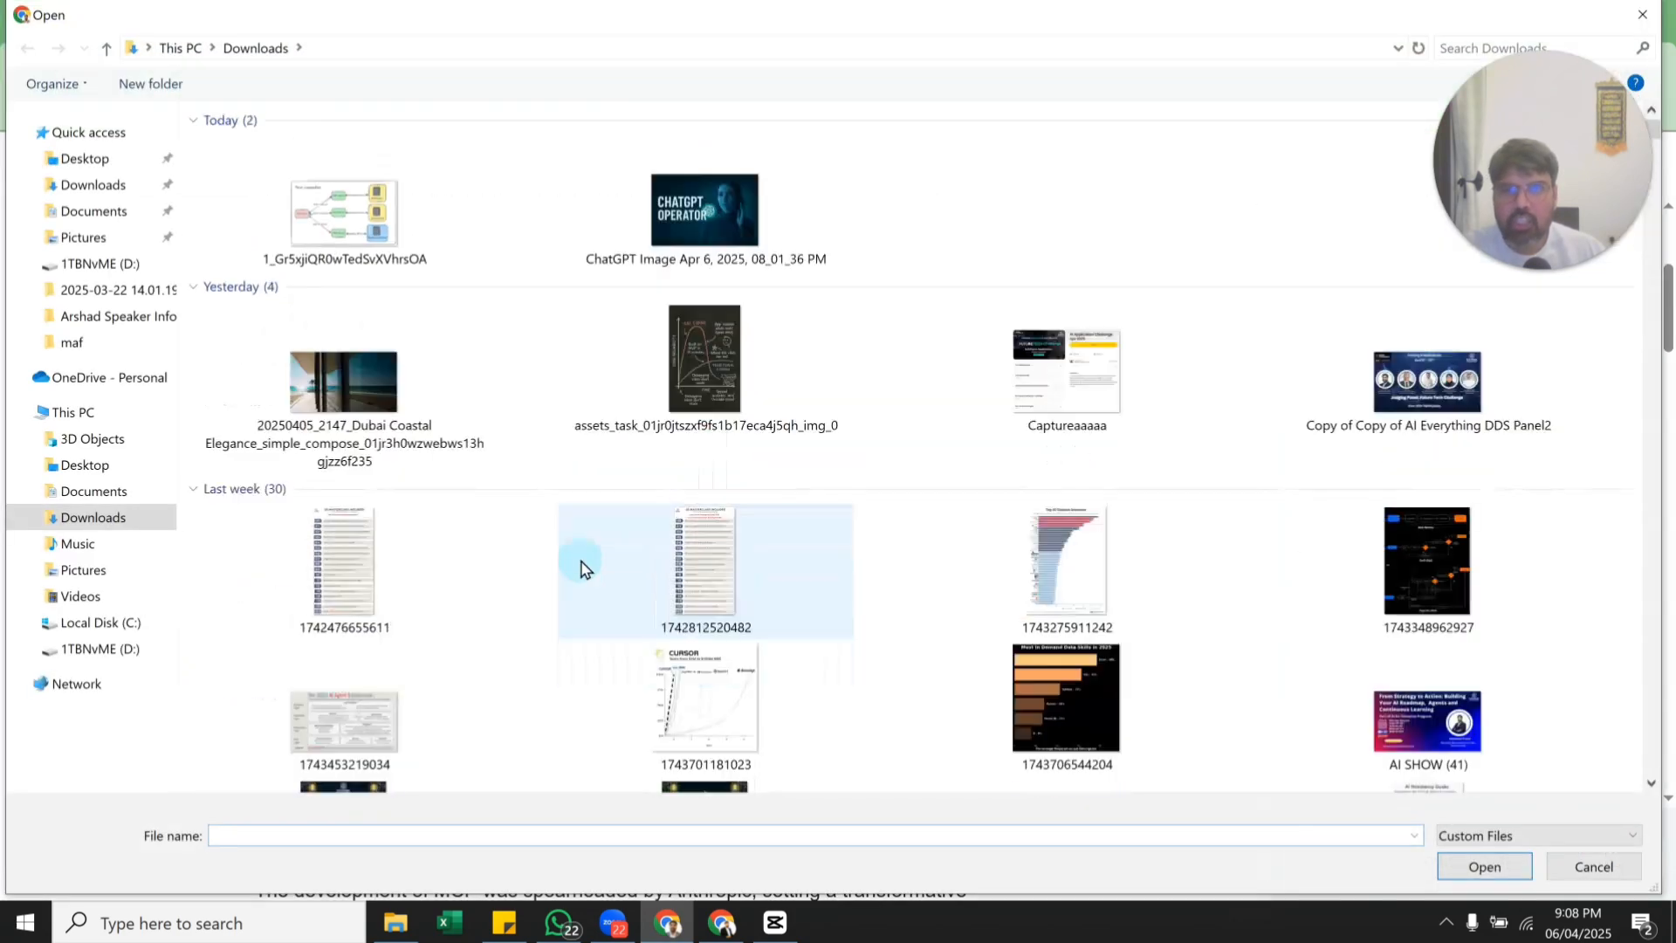
click(370, 202)
double_click(370, 202)
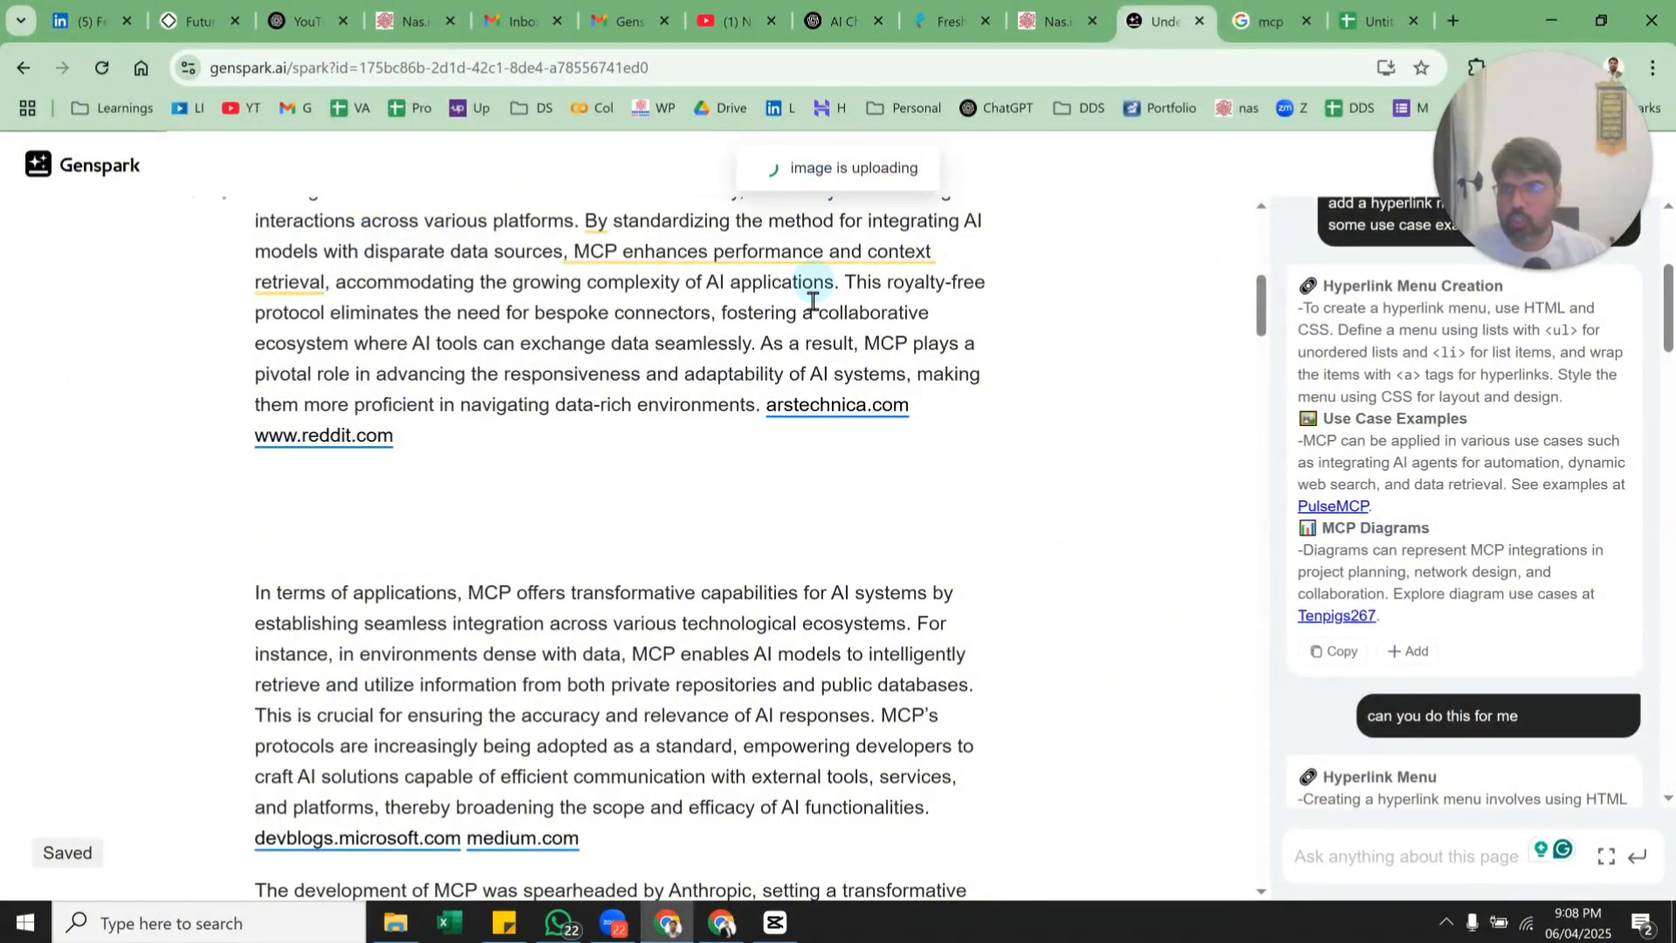
double_click(838, 404)
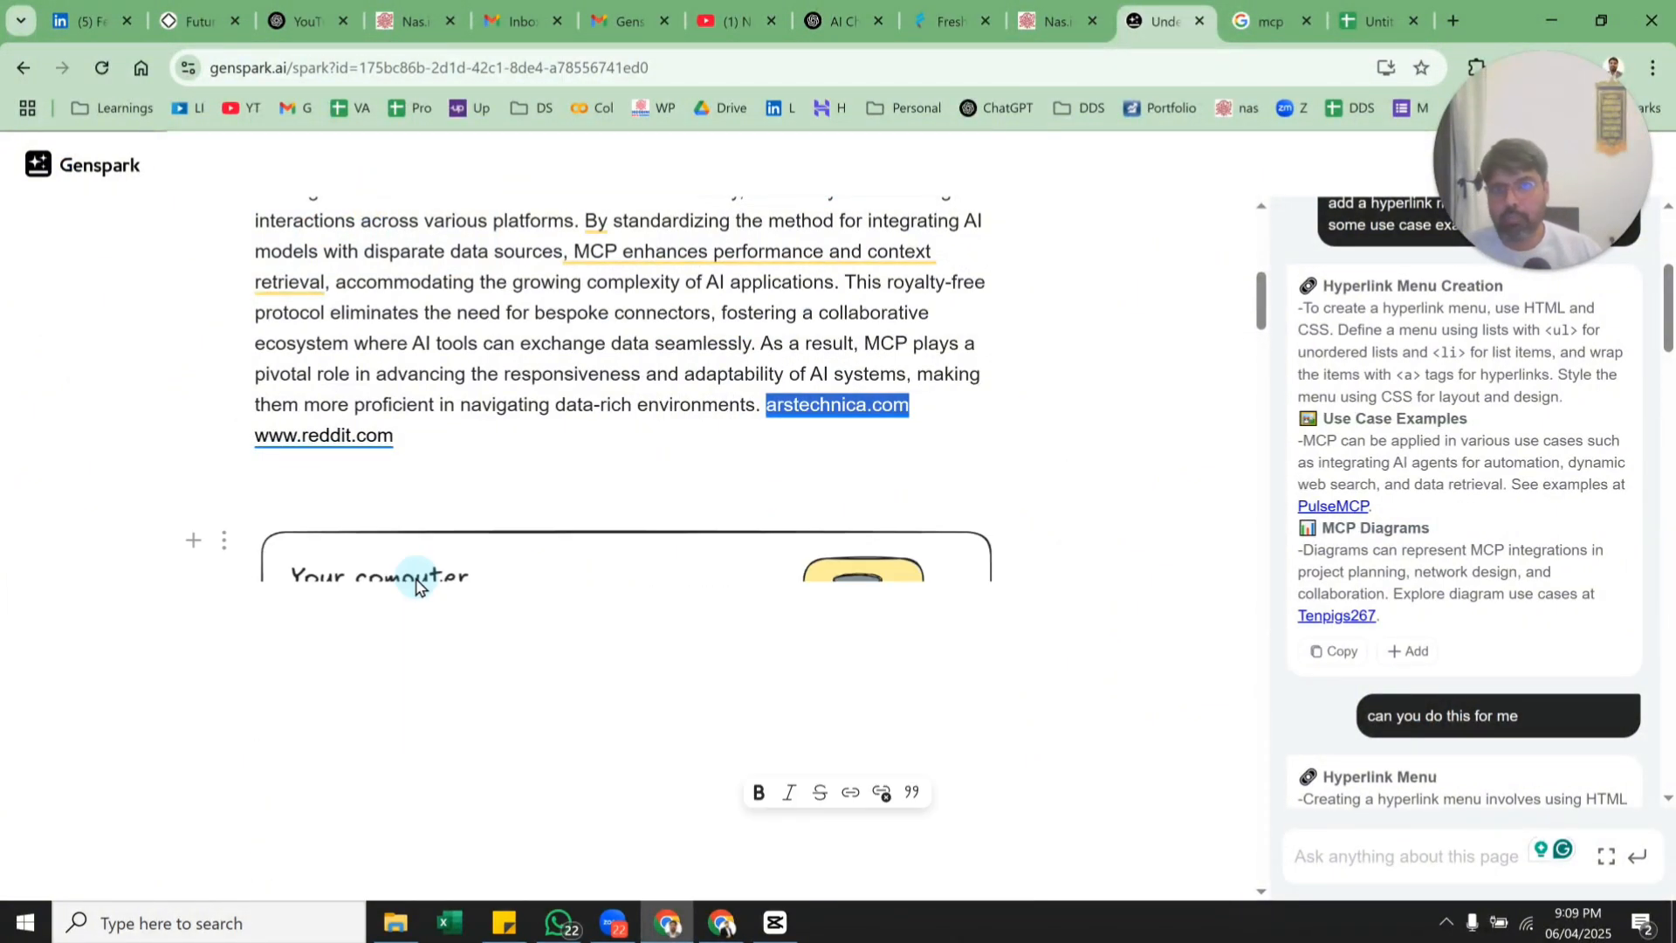
scroll(416, 585, down, 3)
scroll(416, 585, up, 10)
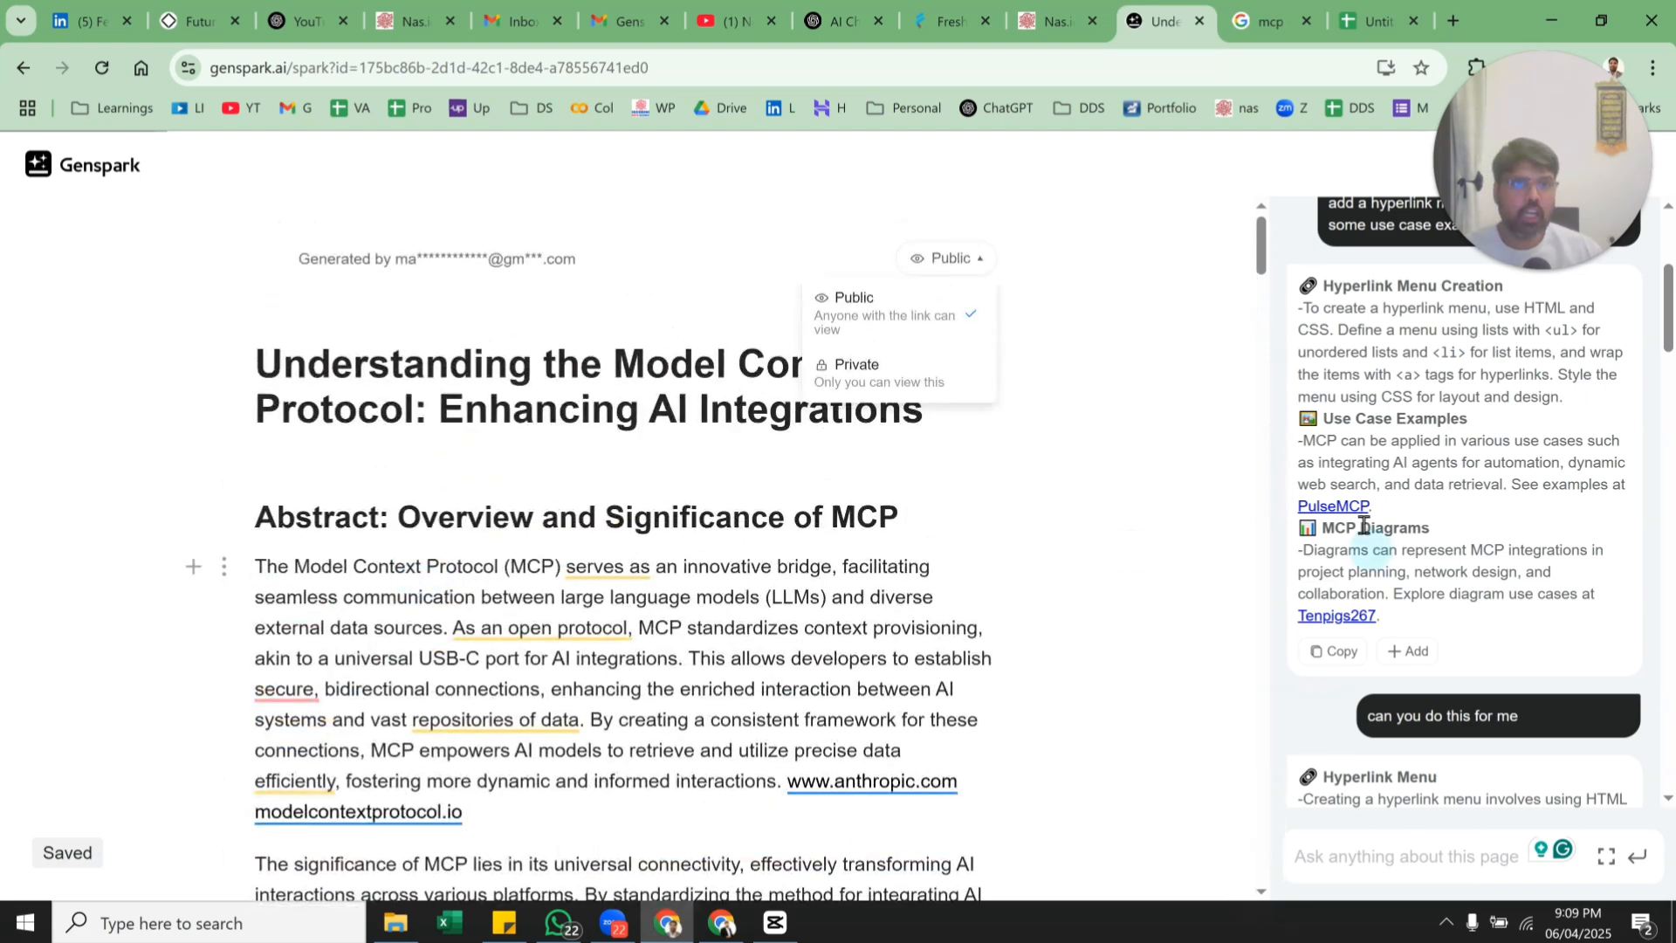
Open the copilot's Tenpigs267 link under MCP Diagrams in a new tab and view the mcp-diagram server page.
right_click(1351, 620)
click(1427, 310)
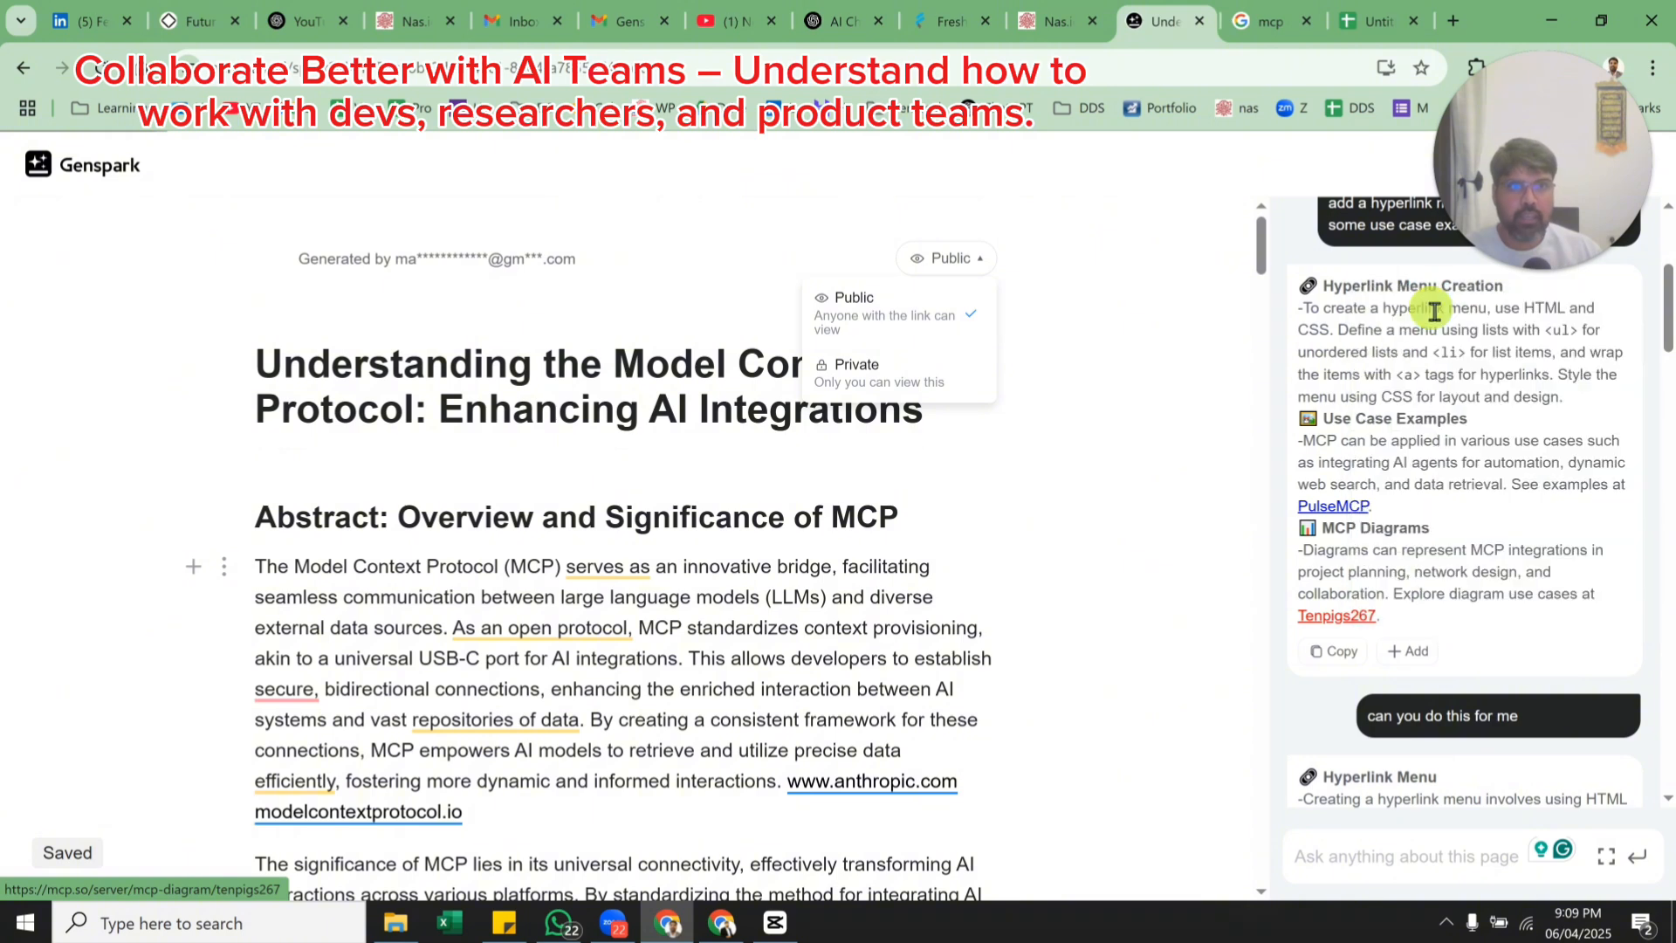
click(1173, 12)
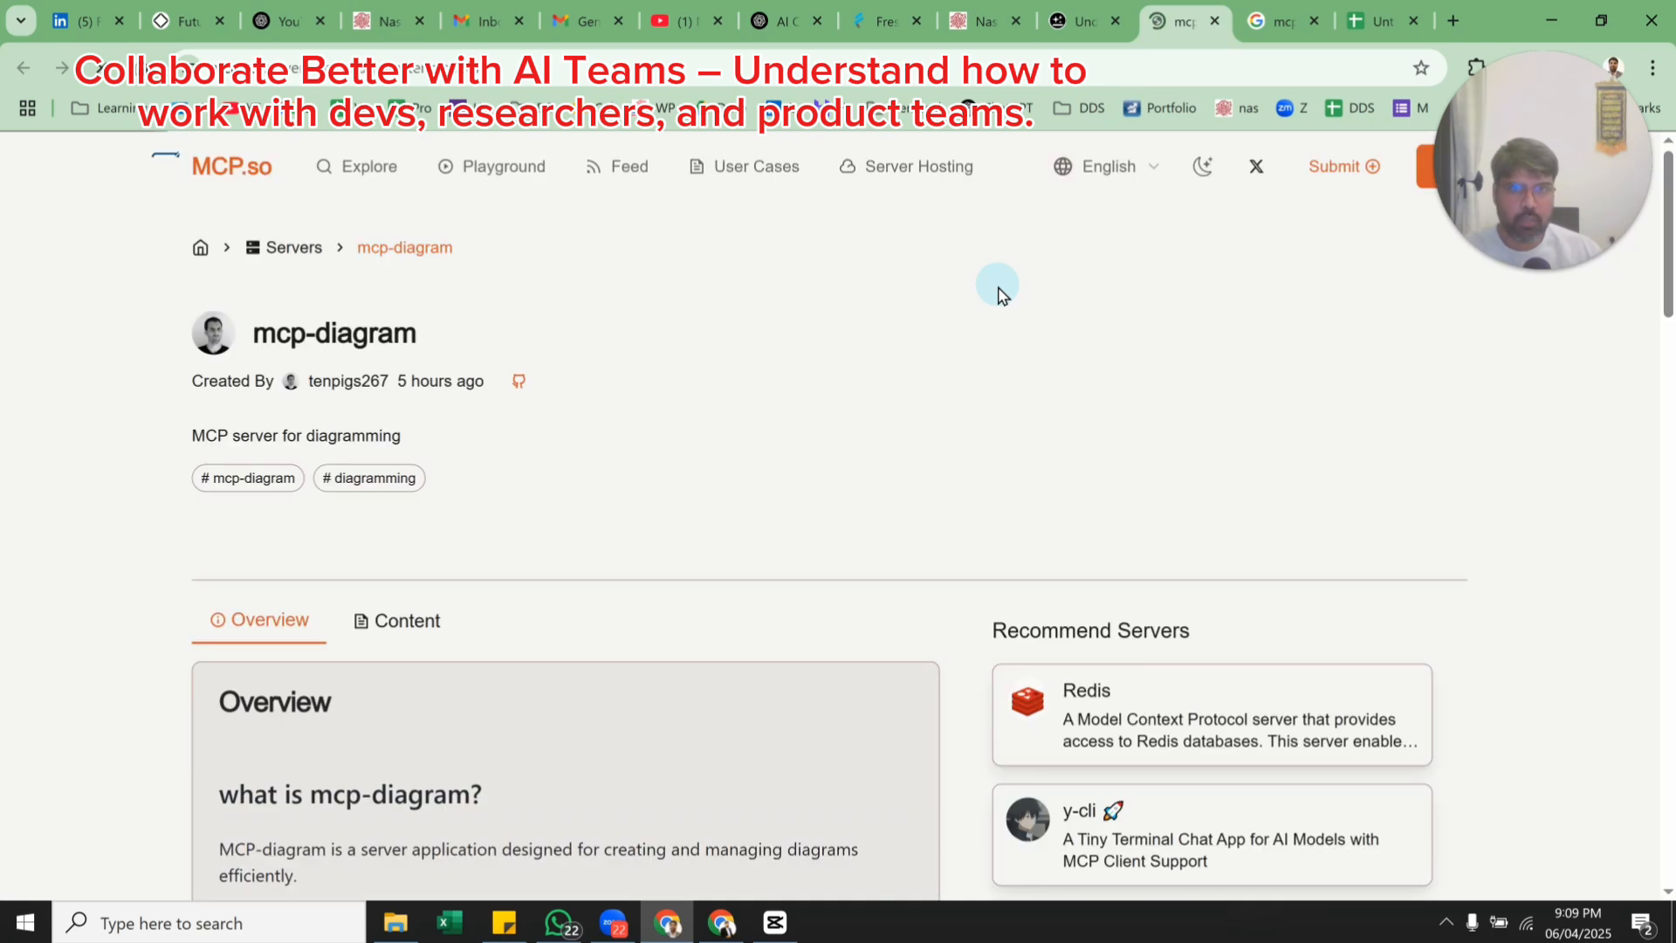
Examine the Overview and Content information on the mcp-diagram server page, and close that page to return to the Sparkpage.
scroll(977, 367, down, 6)
scroll(917, 442, down, 10)
scroll(905, 468, up, 12)
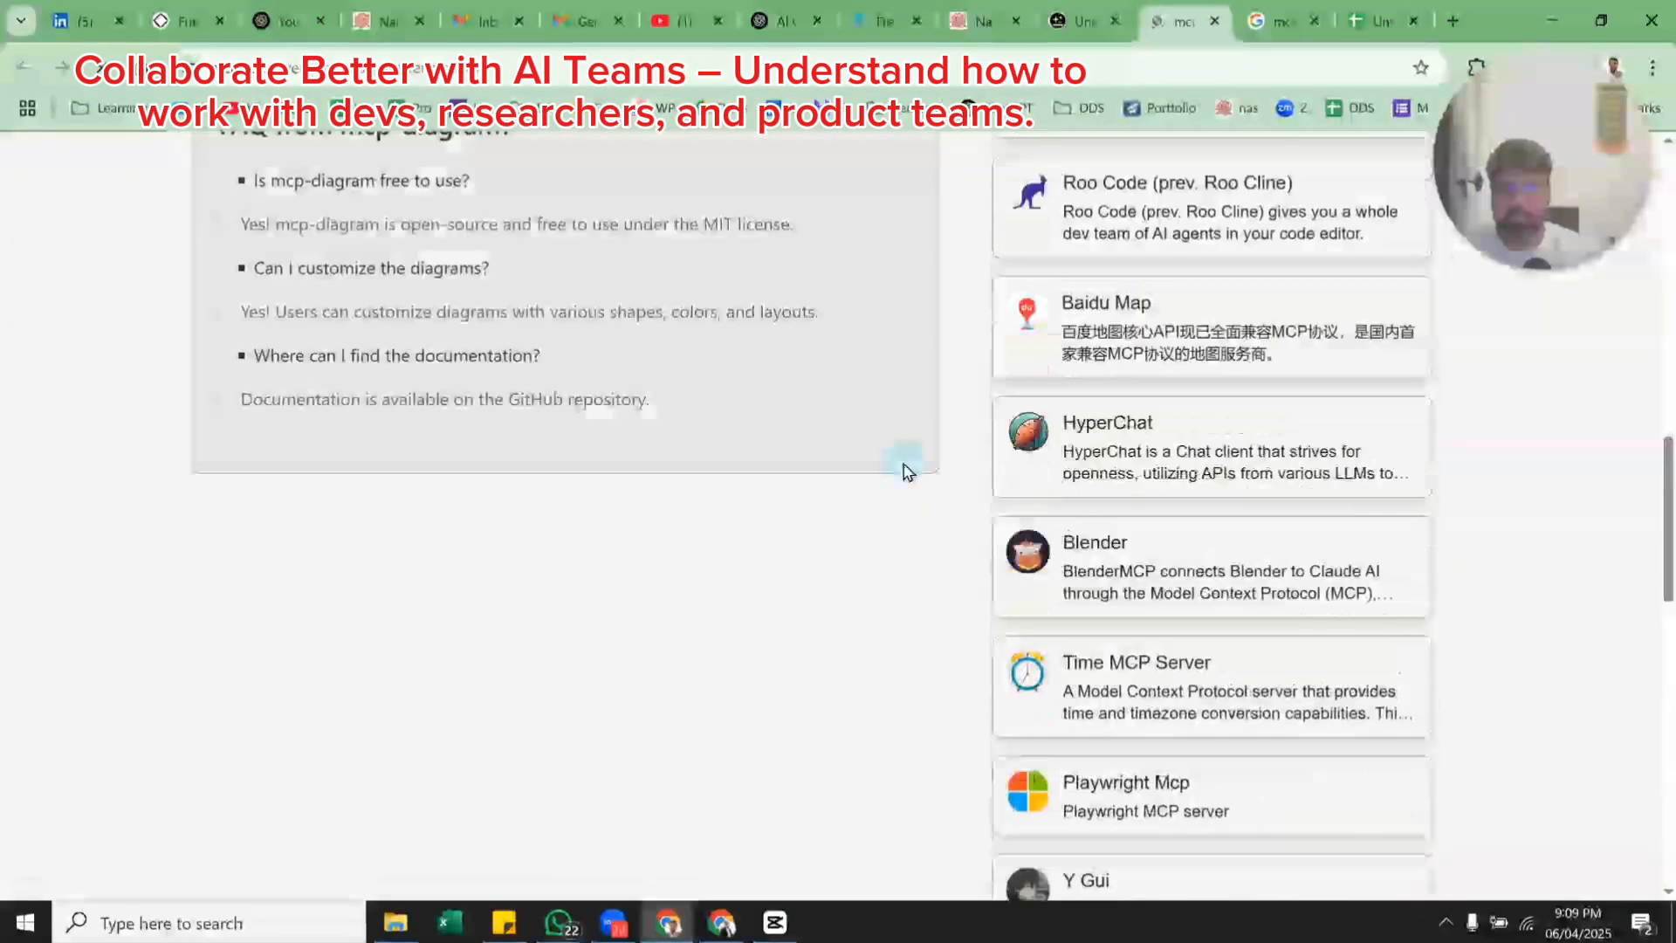
scroll(905, 468, up, 5)
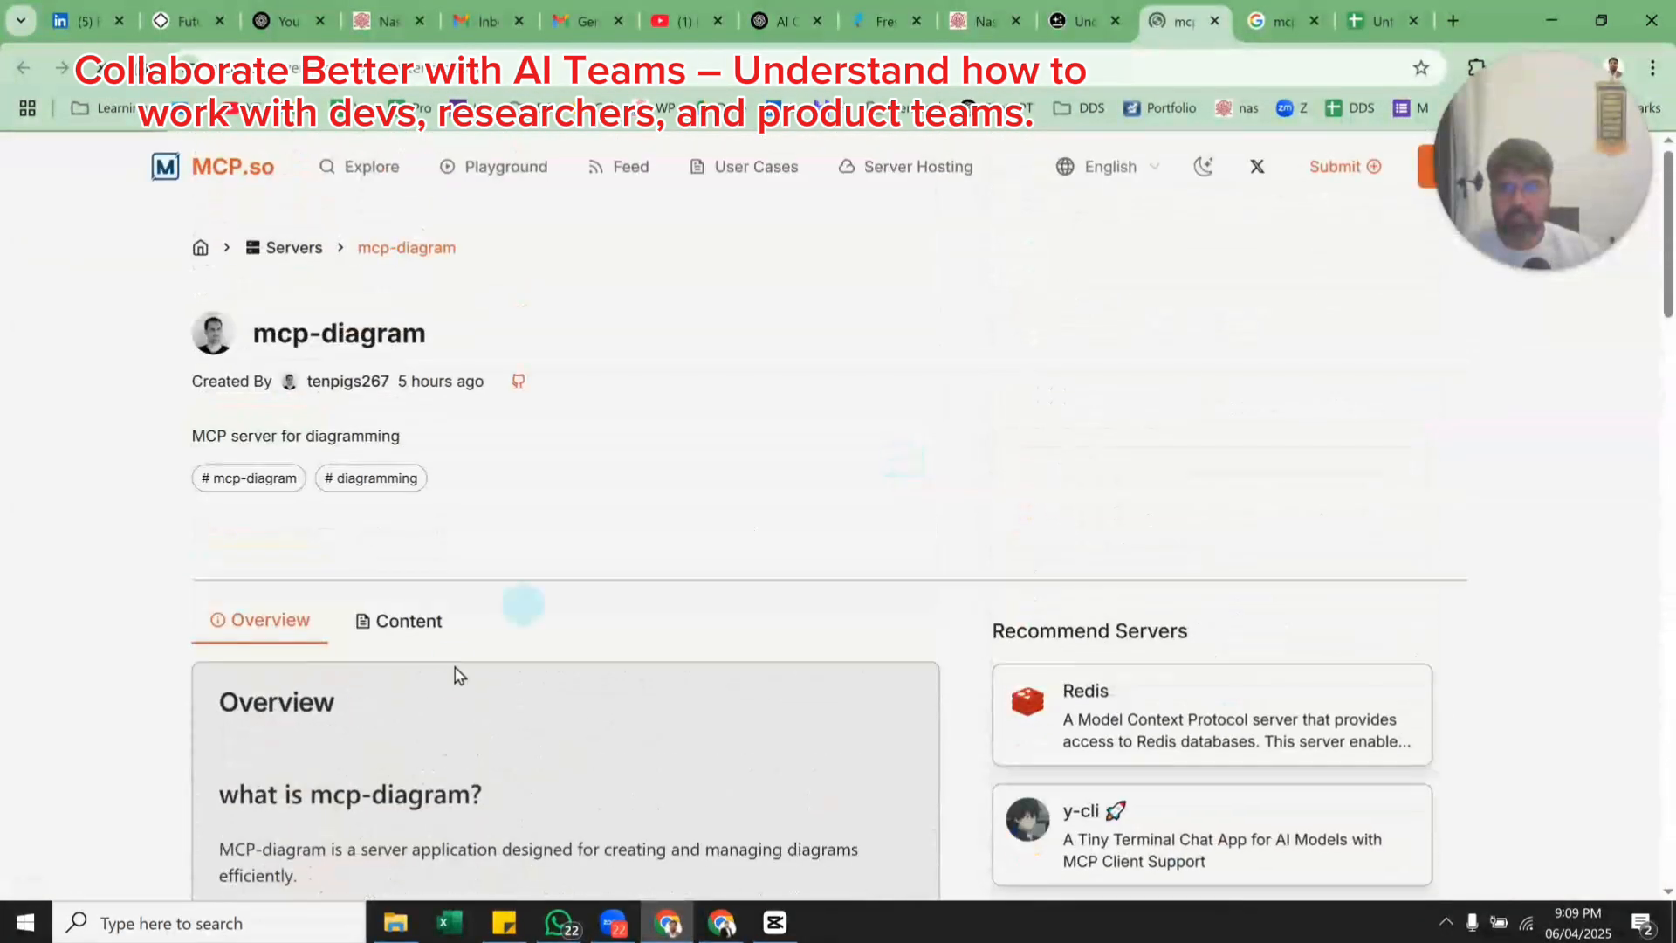
scroll(599, 547, down, 4)
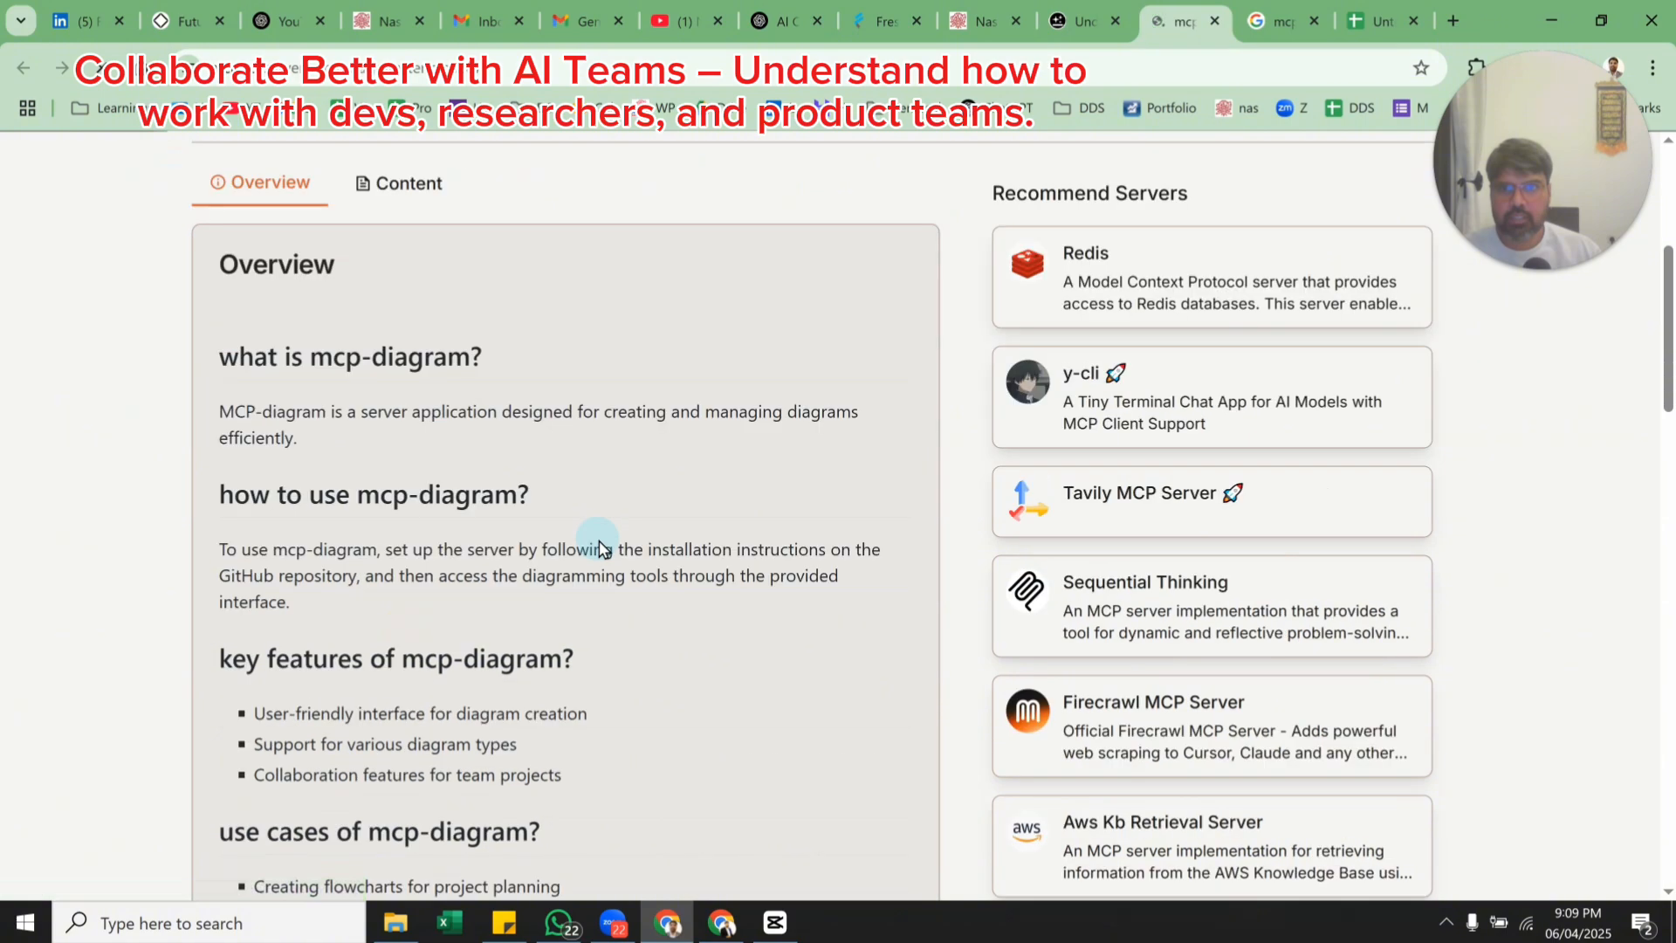
scroll(601, 543, up, 2)
click(399, 402)
scroll(317, 624, down, 15)
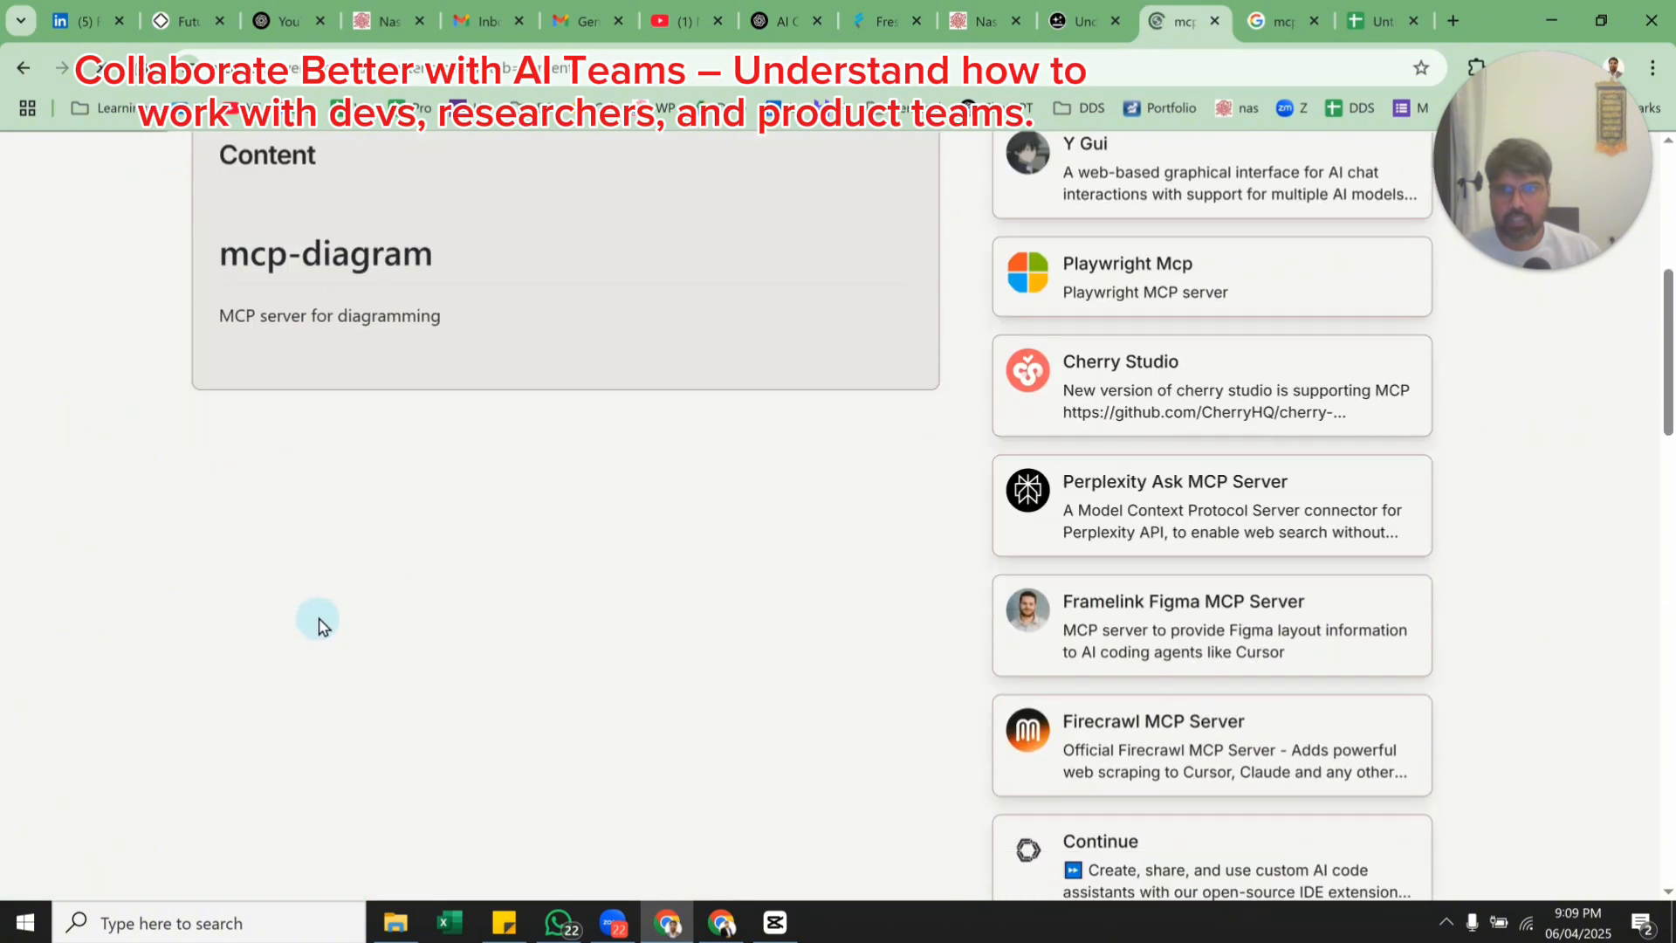
click(1214, 21)
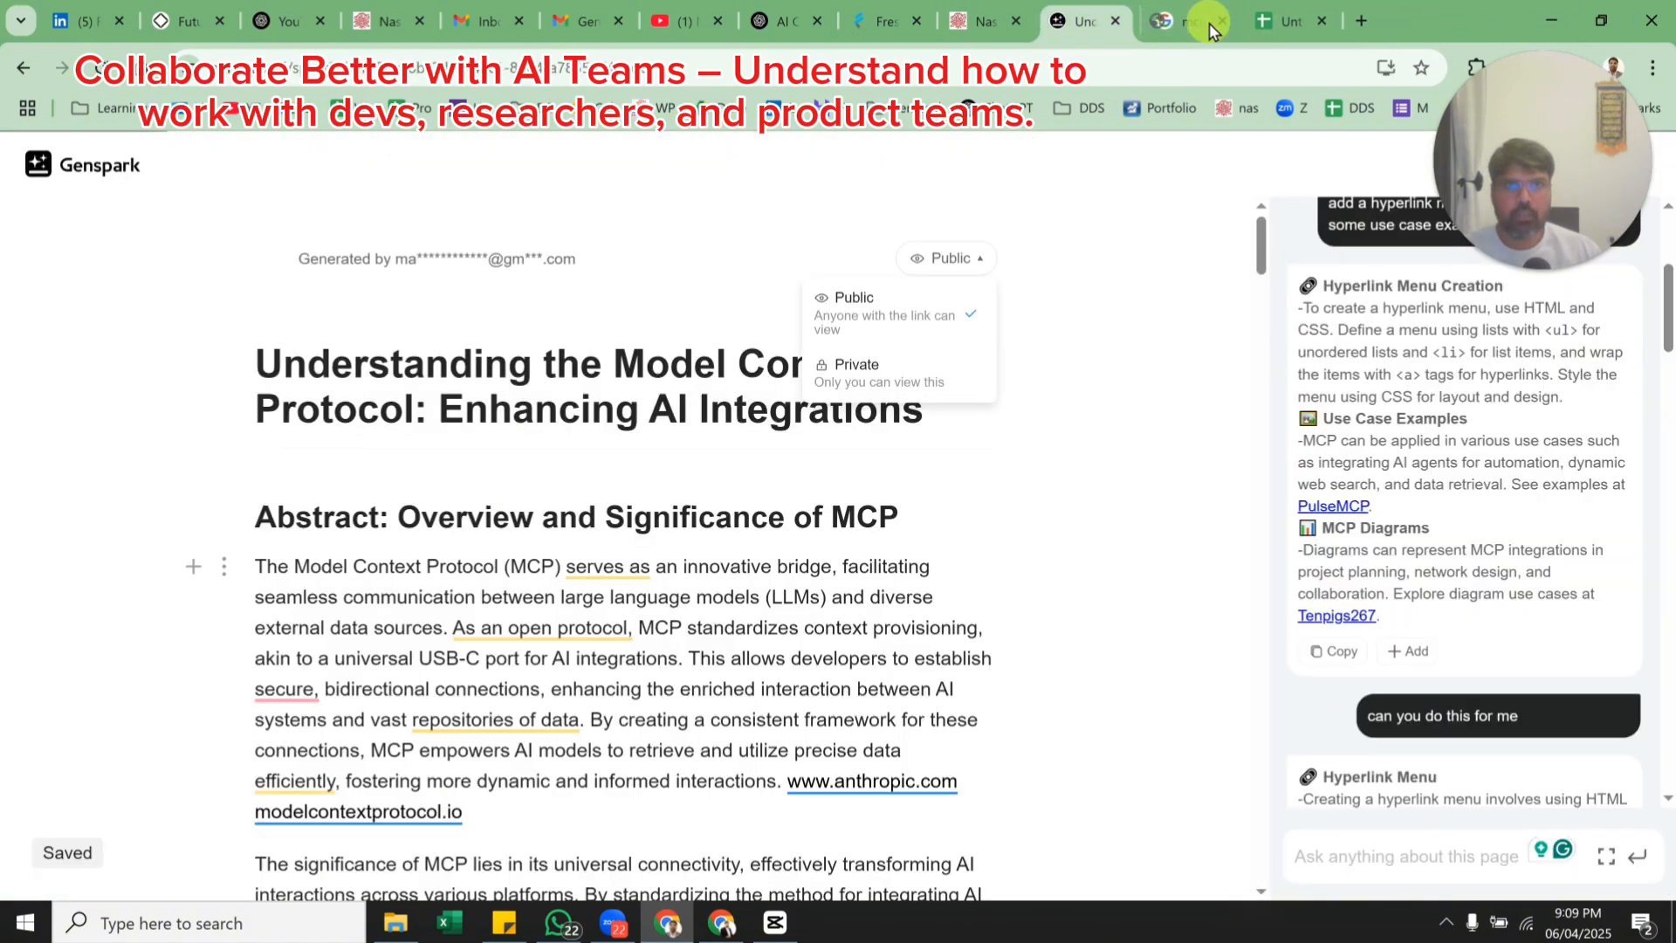
Review the Sparkpage's Public and Private visibility options and check the inserted MCP host and server diagram.
scroll(887, 318, down, 8)
scroll(1240, 310, up, 8)
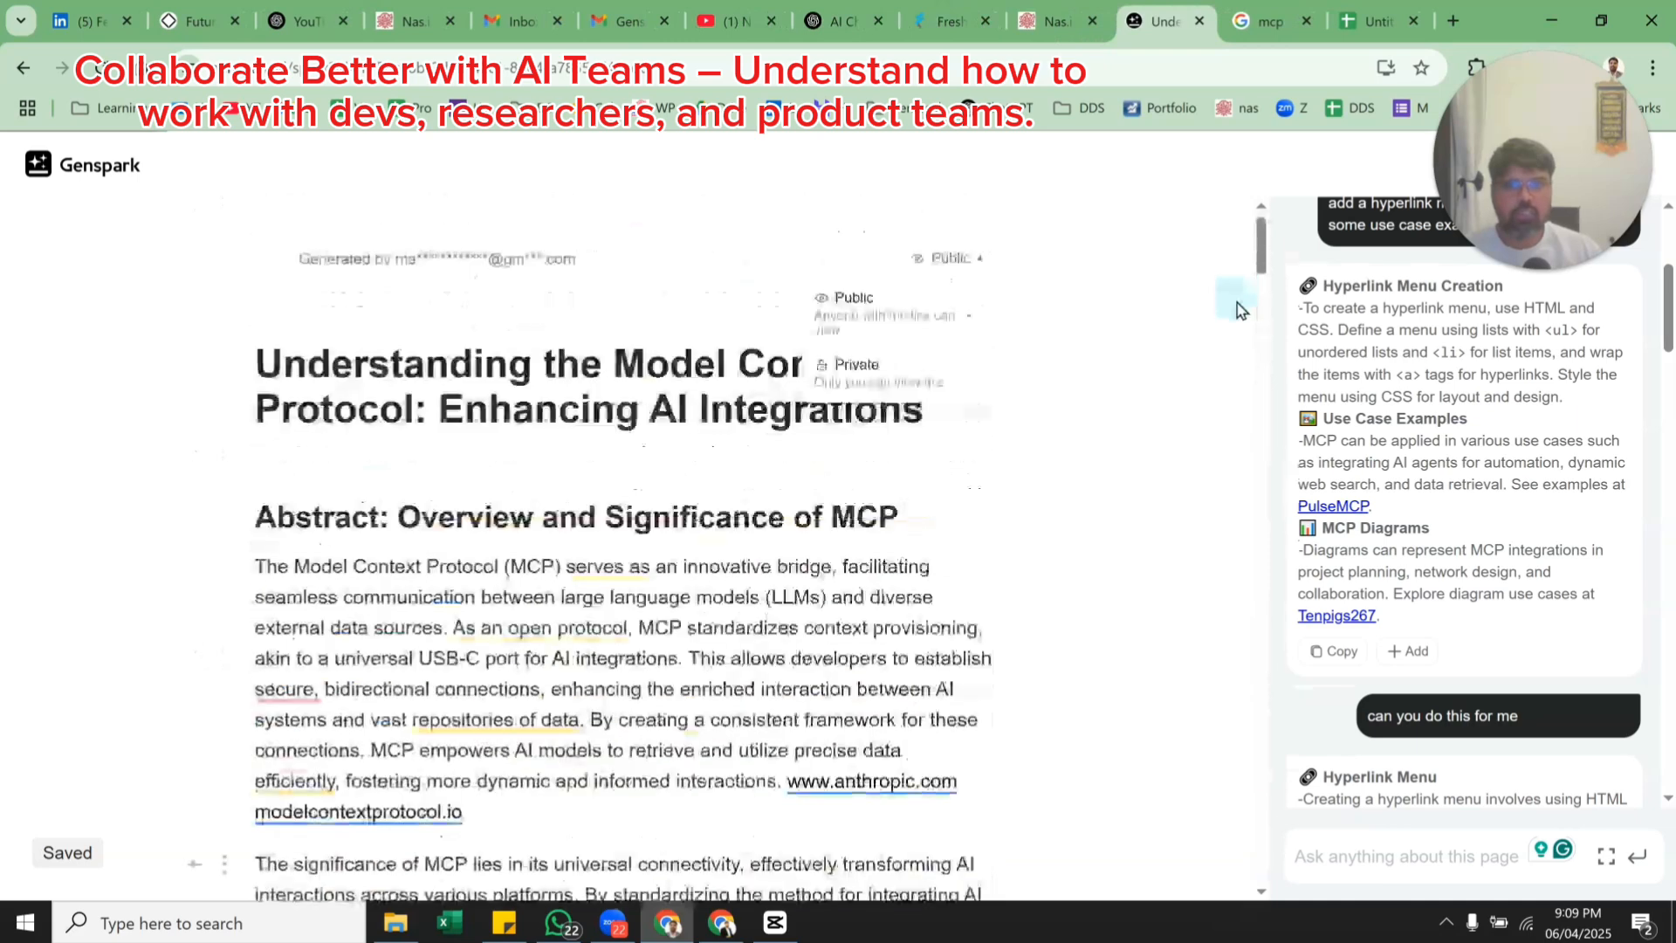
click(947, 258)
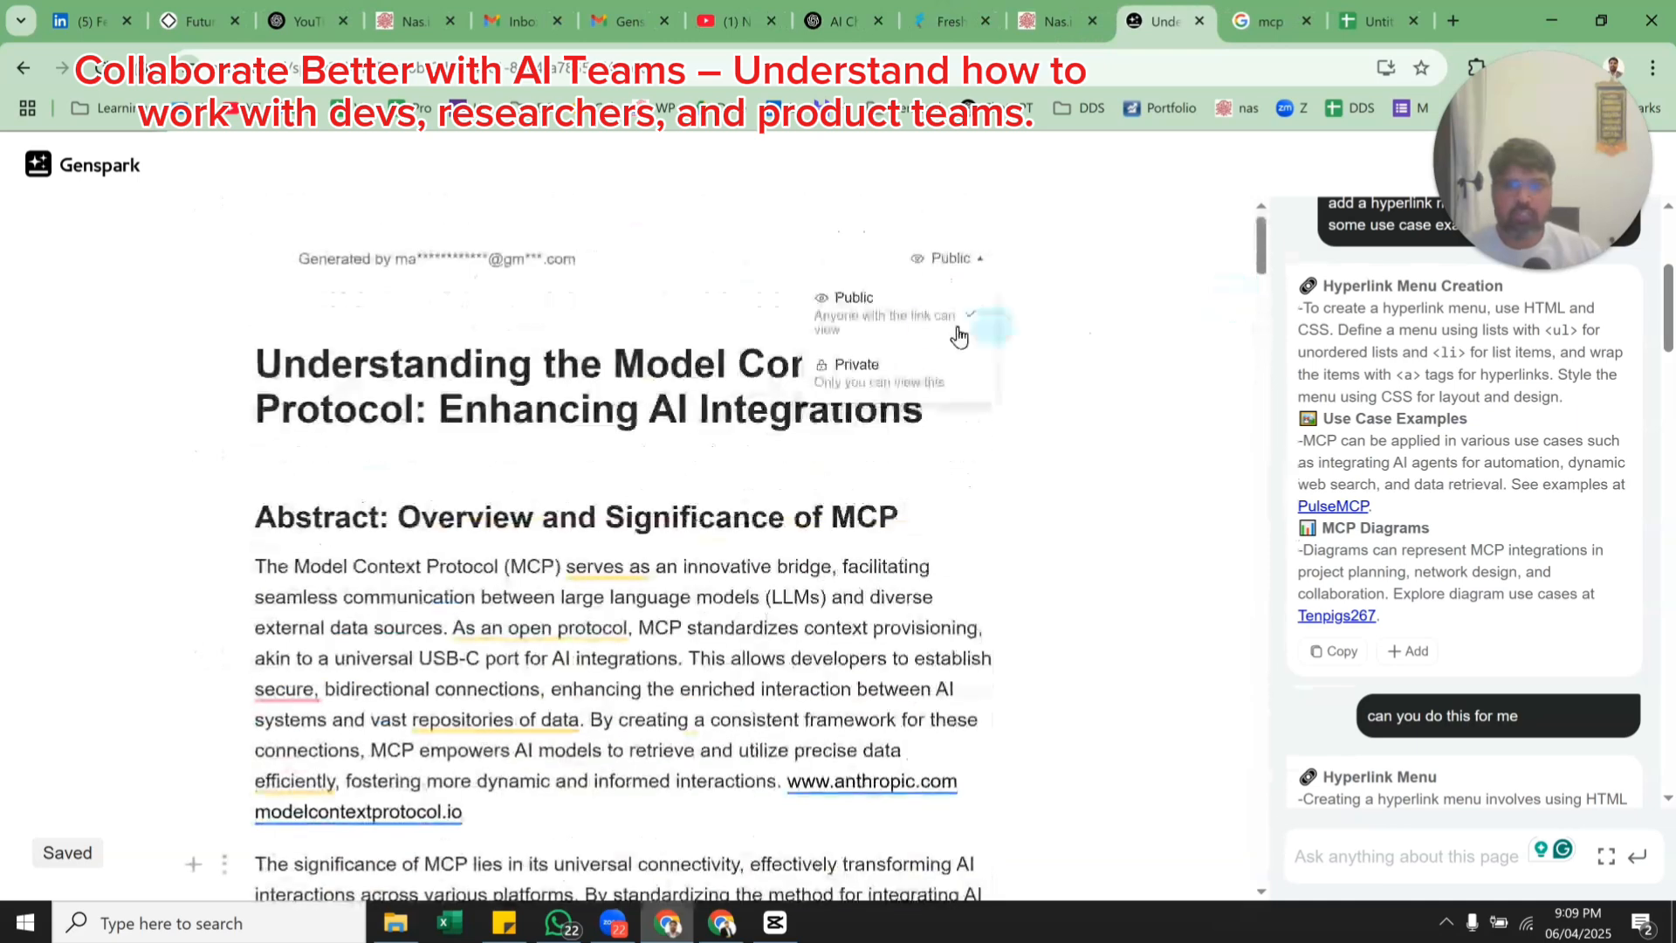
click(882, 322)
click(986, 260)
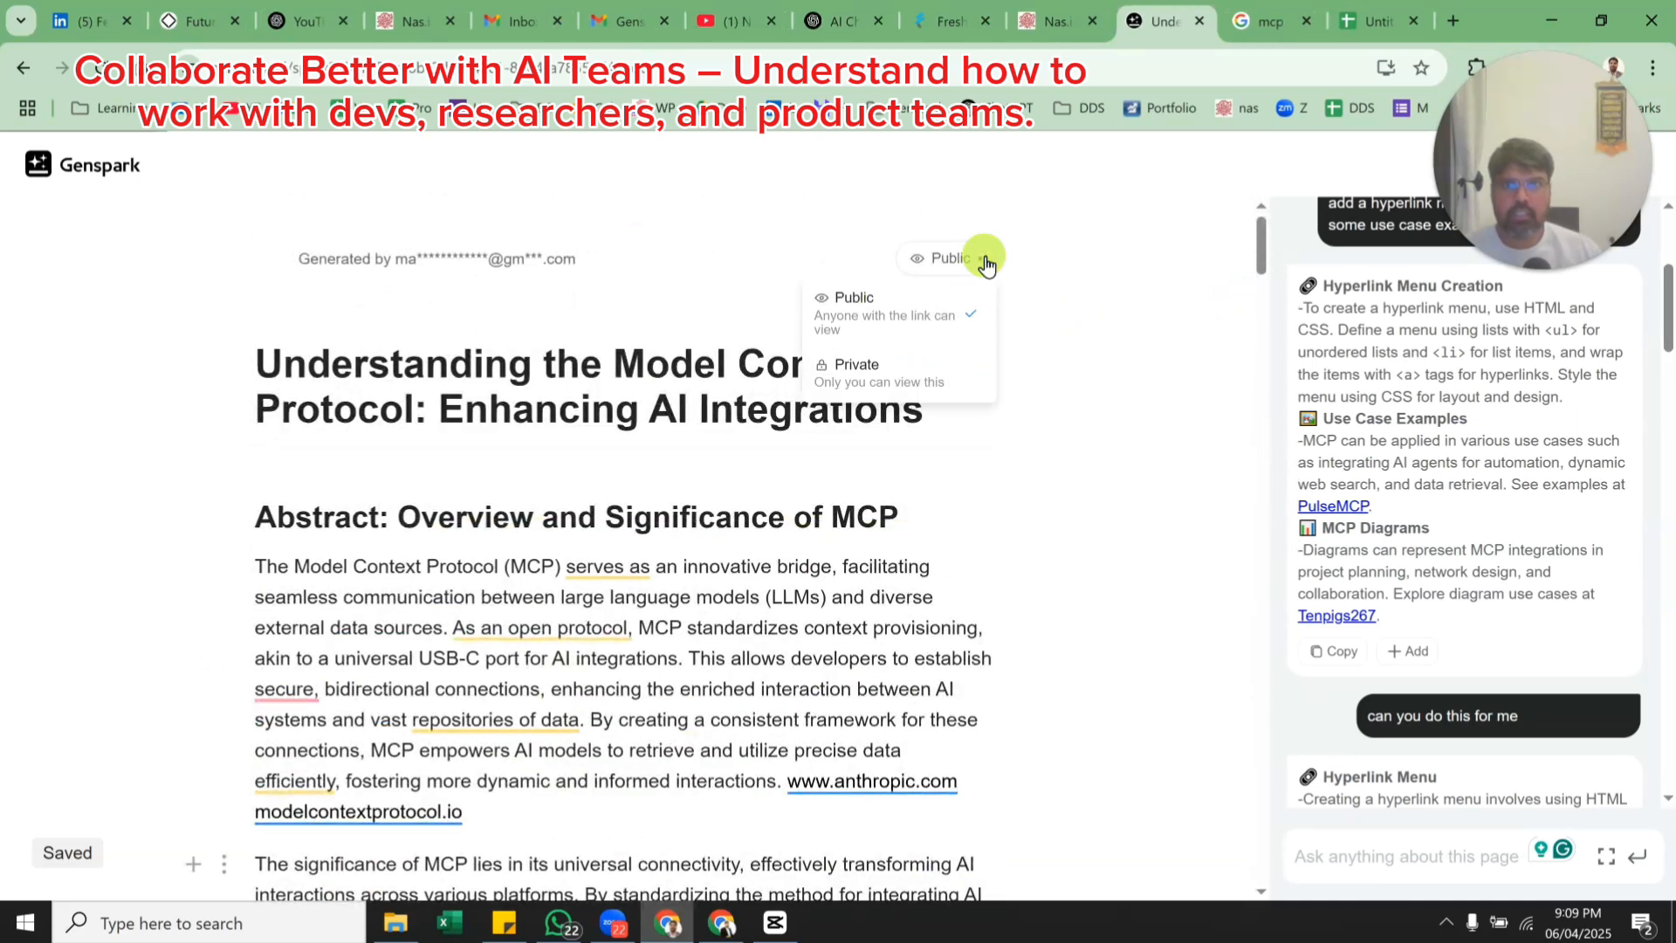
scroll(1172, 400, down, 15)
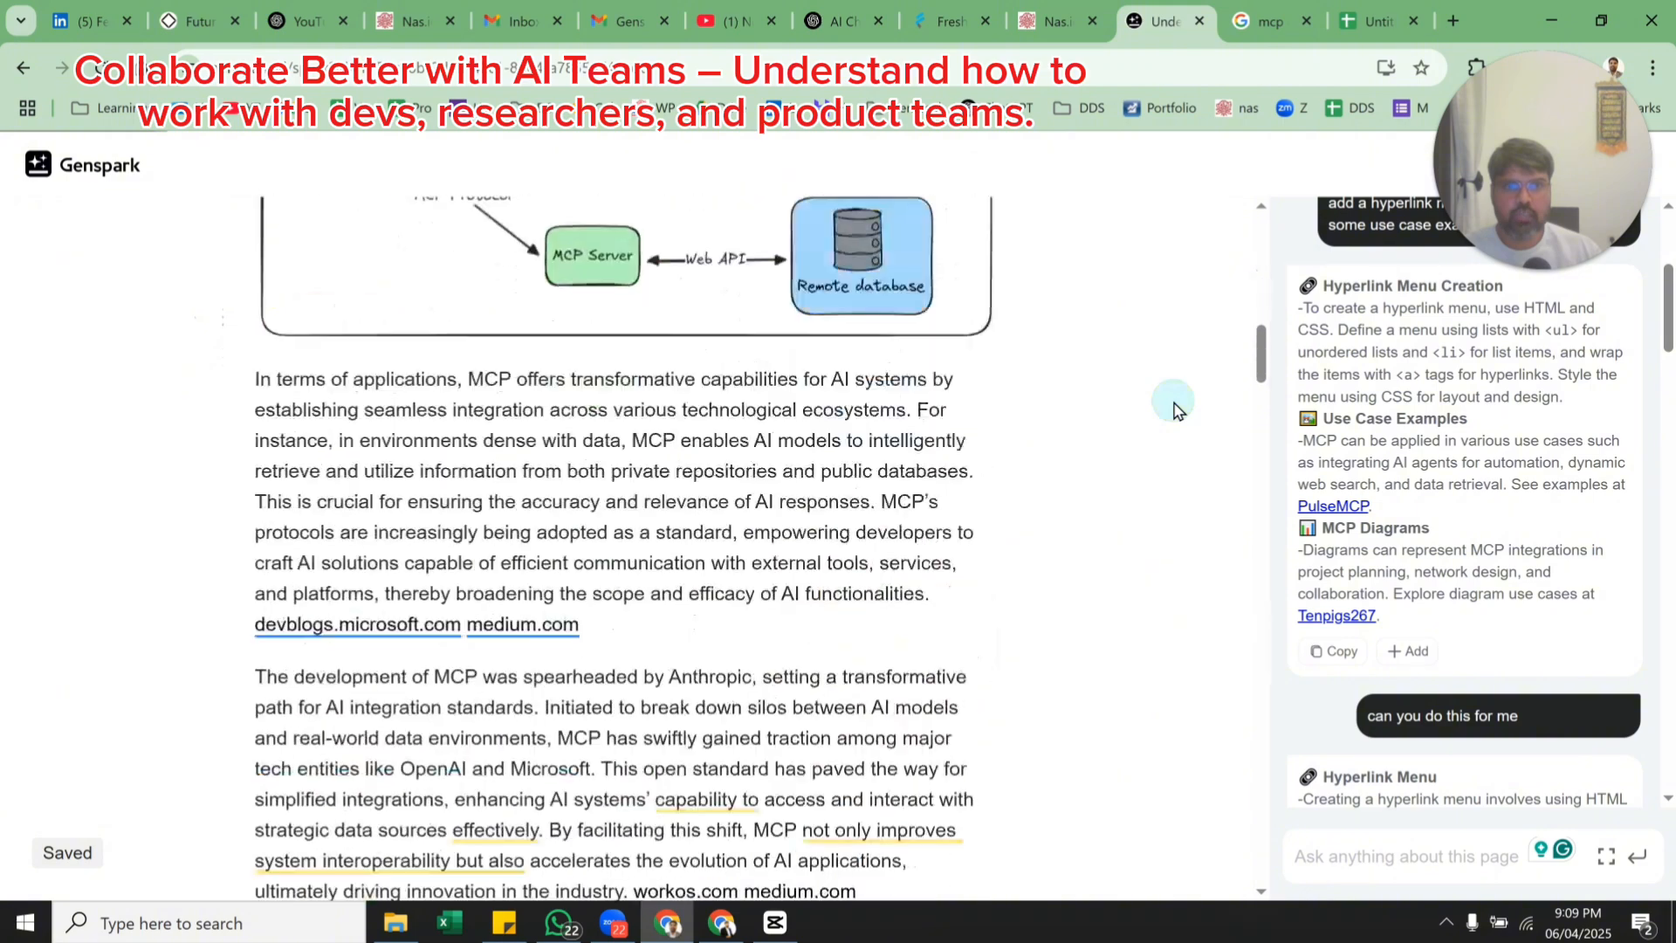
drag(1250, 383, 1250, 146)
click(860, 310)
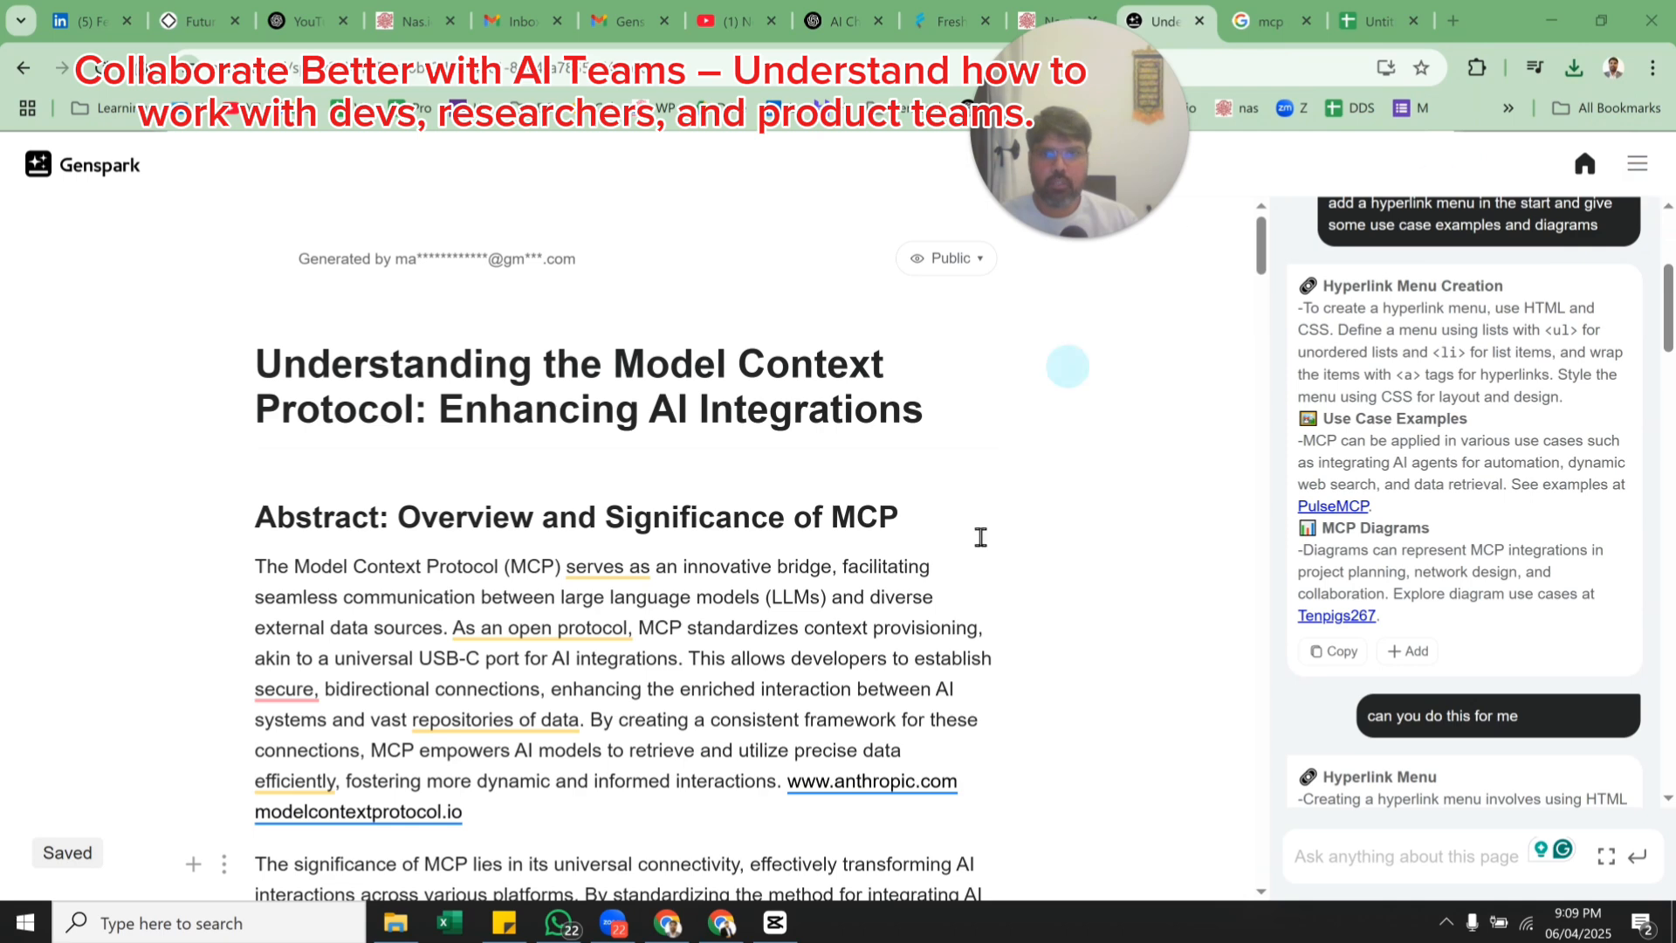
scroll(980, 542, down, 10)
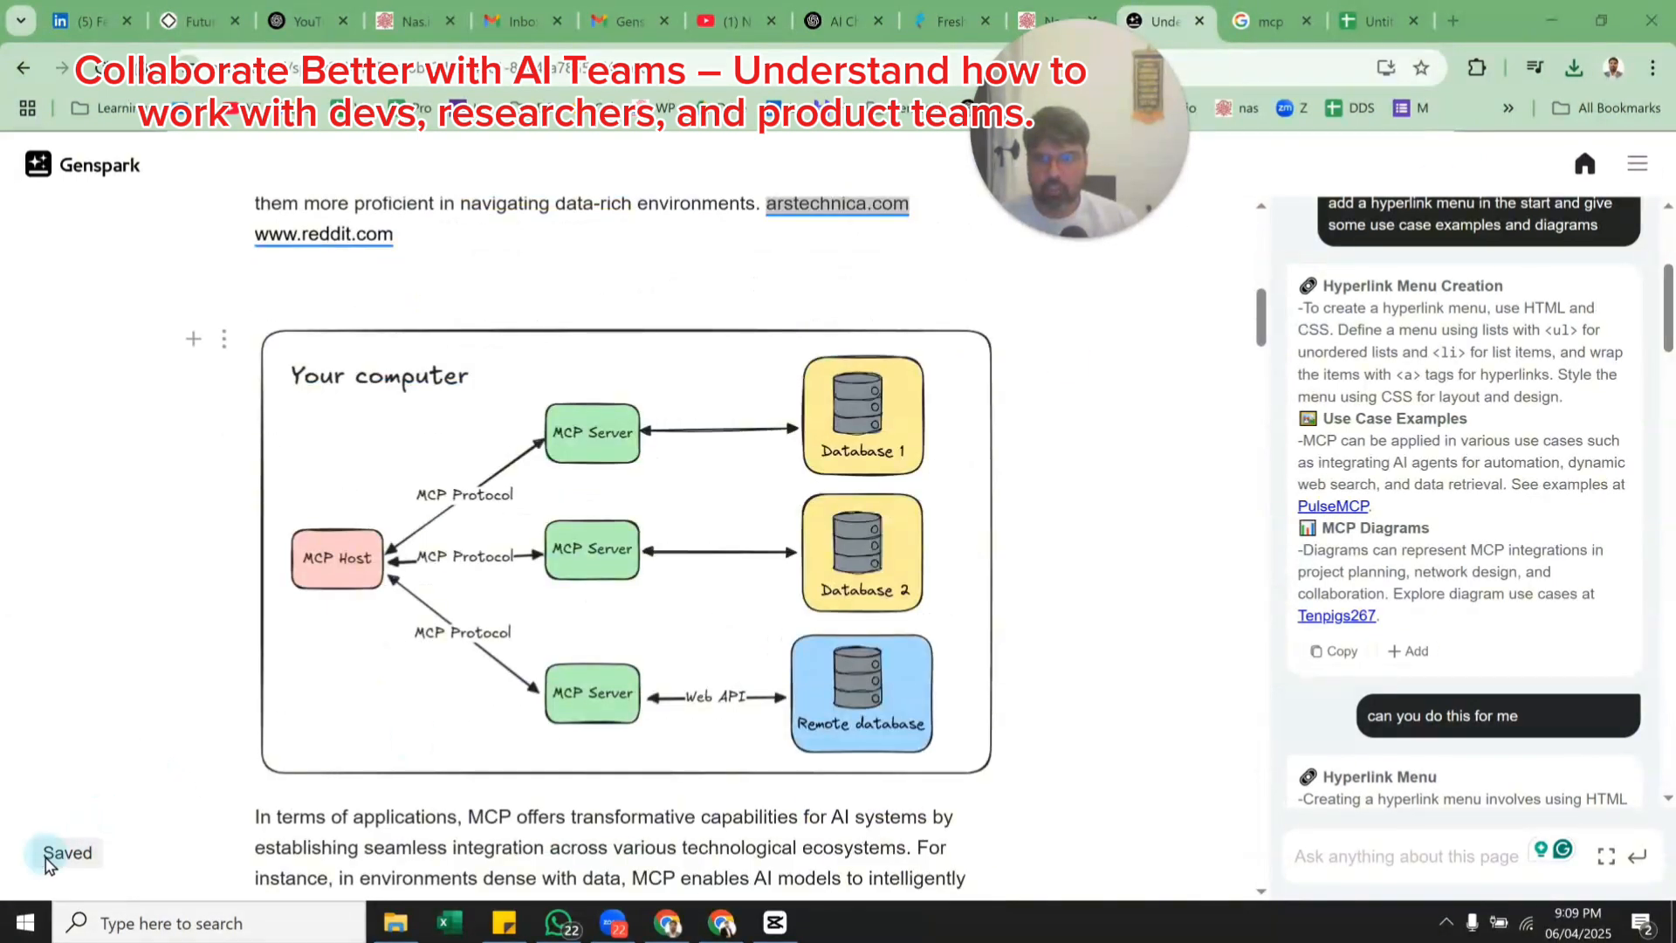
List the account's saved Sparkpages, check the edit and delete options, and reopen "Understanding the Model Context Protocol: Enhancing AI Integrations".
click(63, 165)
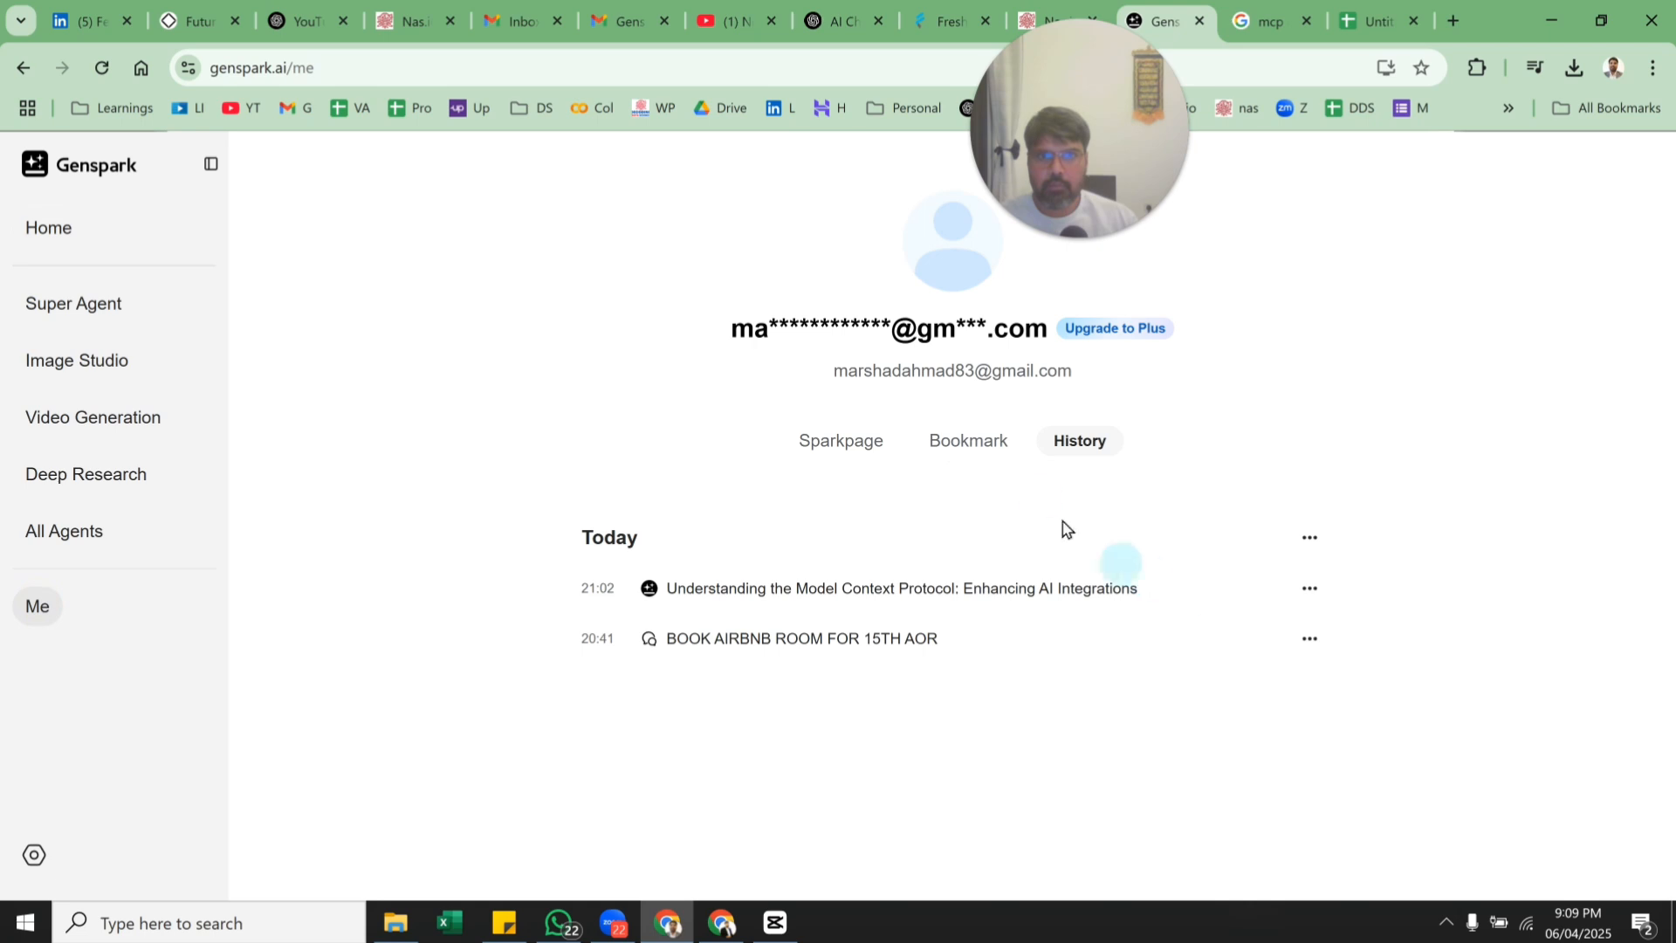
click(865, 444)
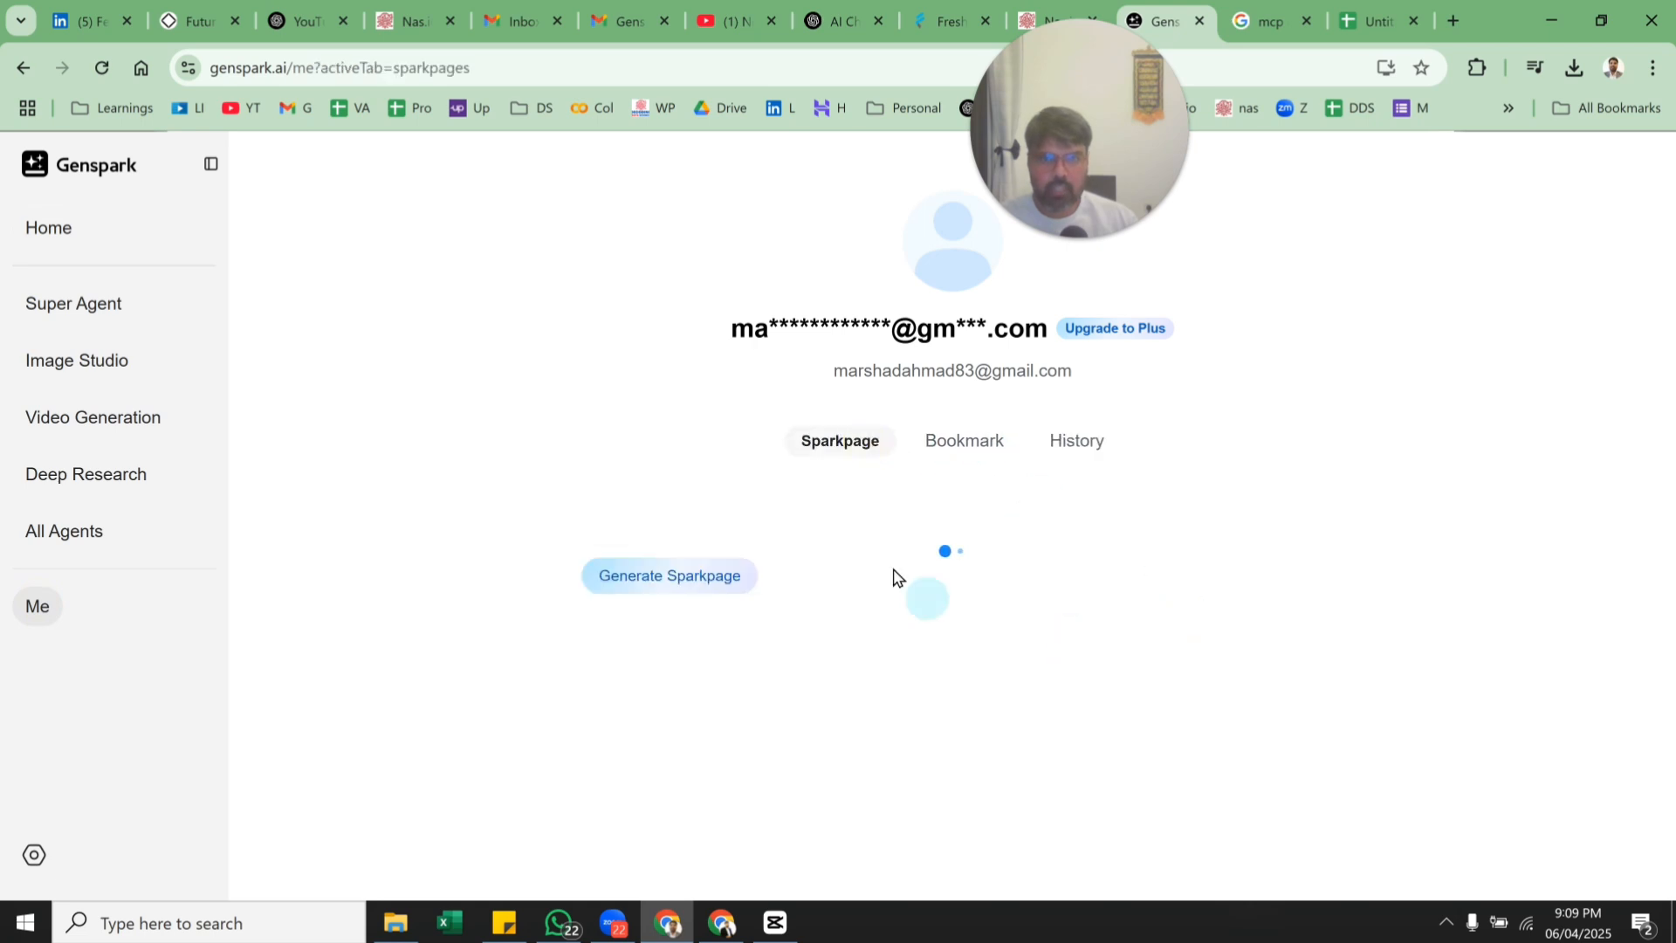
click(1296, 686)
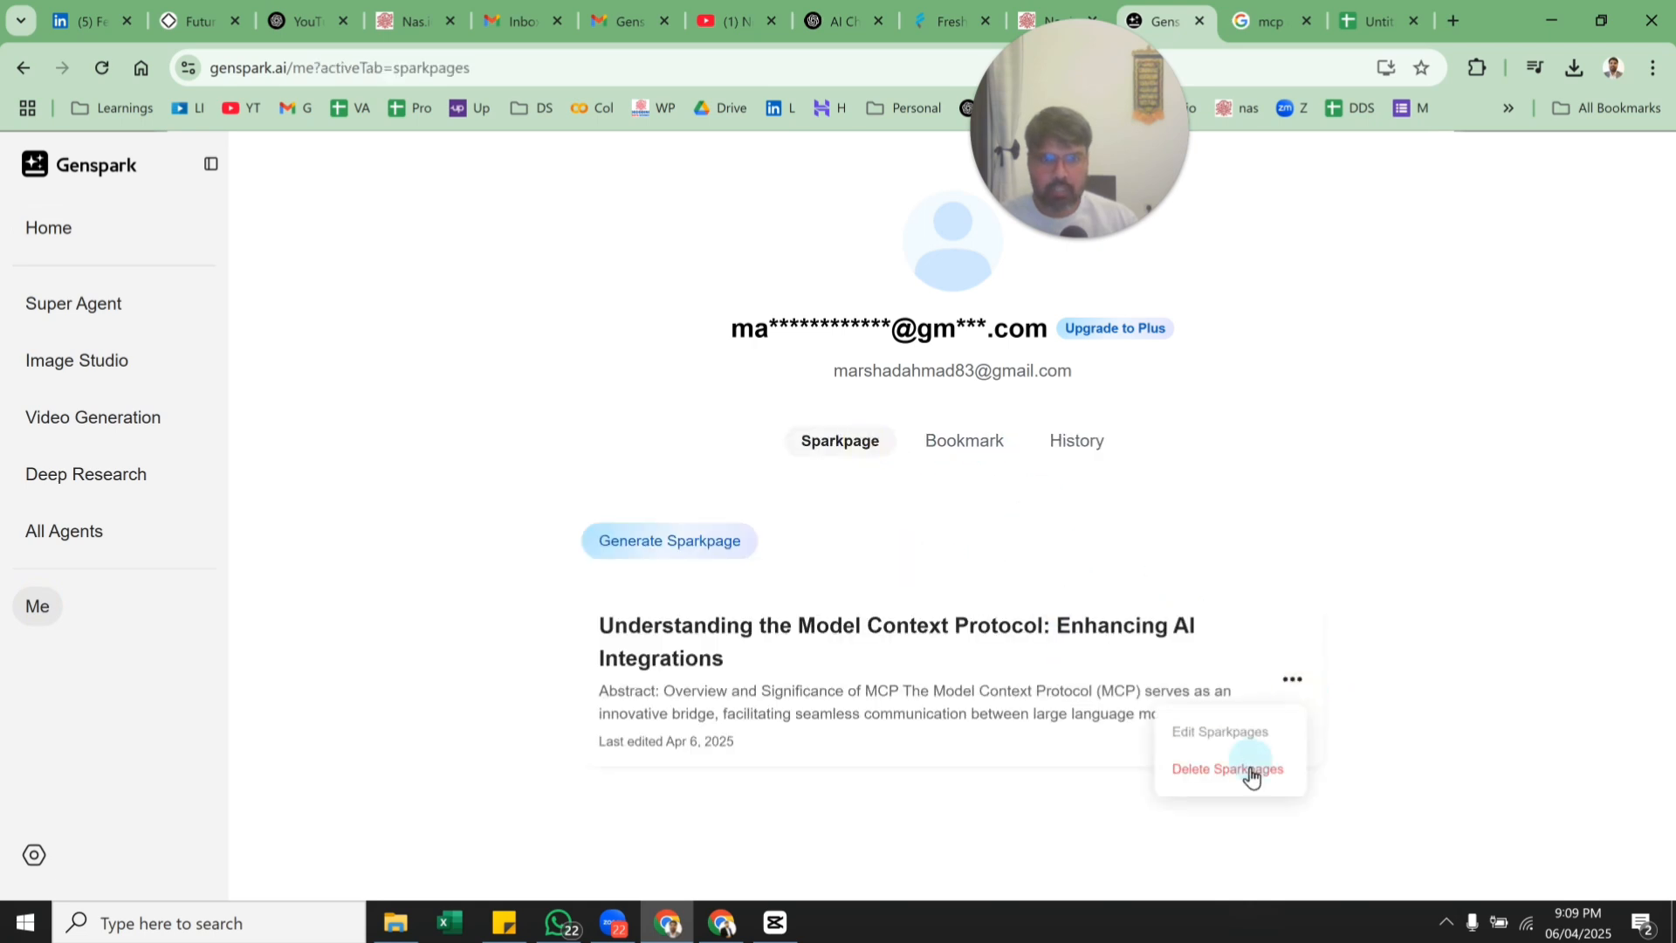
click(1038, 686)
click(713, 644)
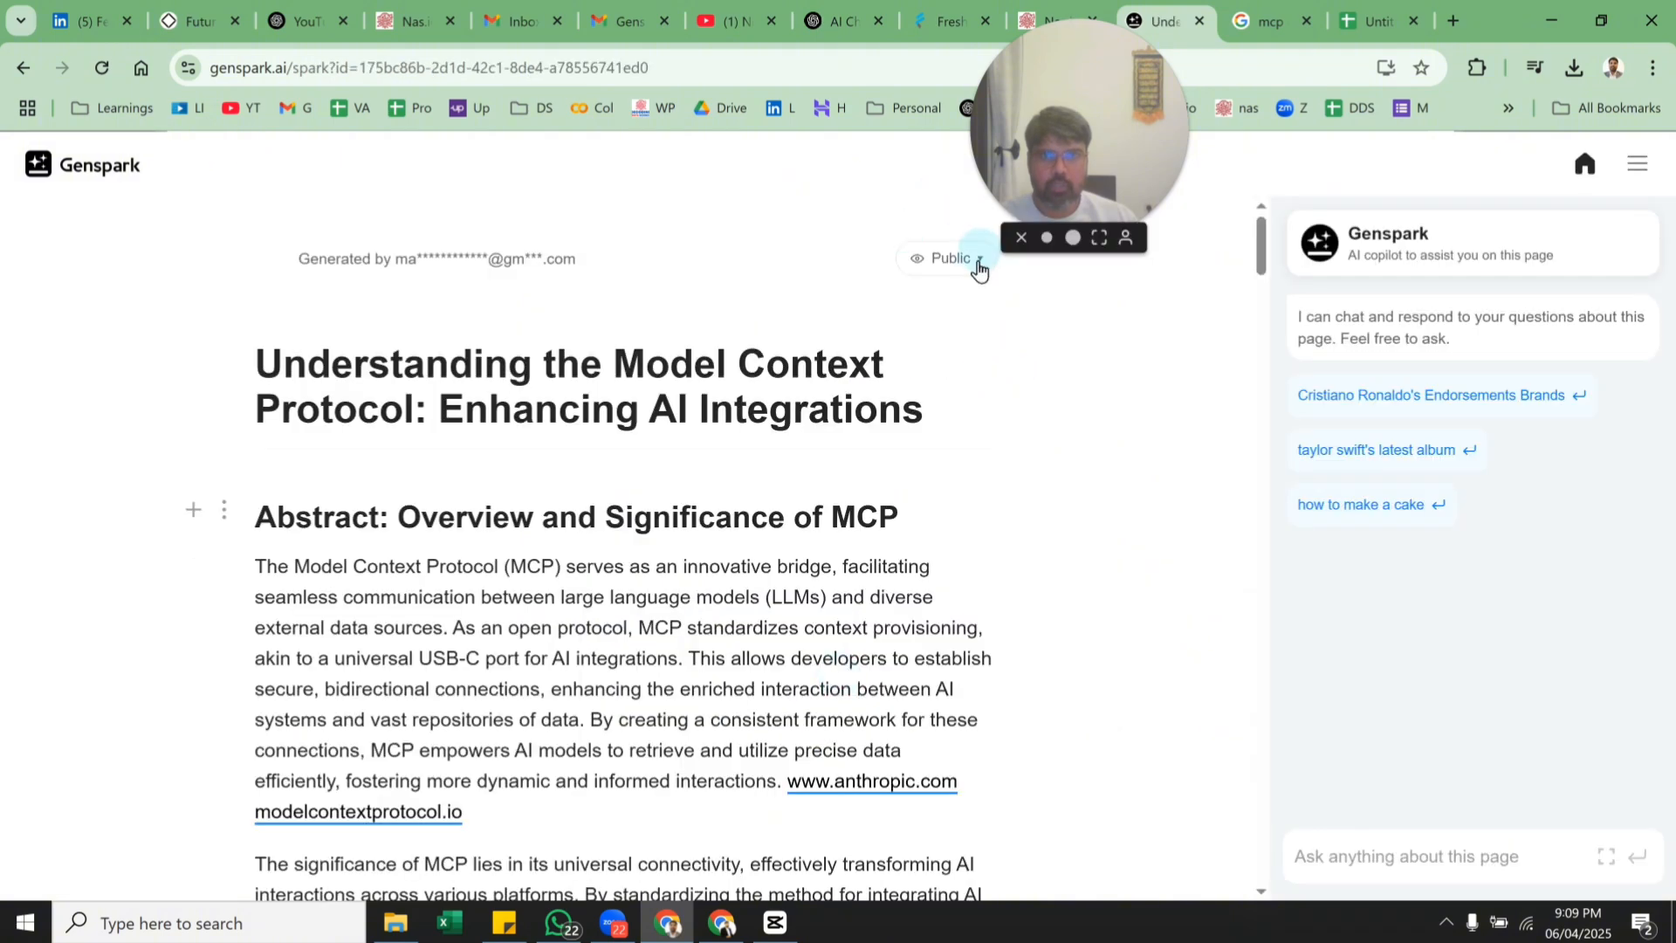
Check the Sparkpage's visibility options, copy its web address and open it in a new tab of the other browser window.
click(978, 262)
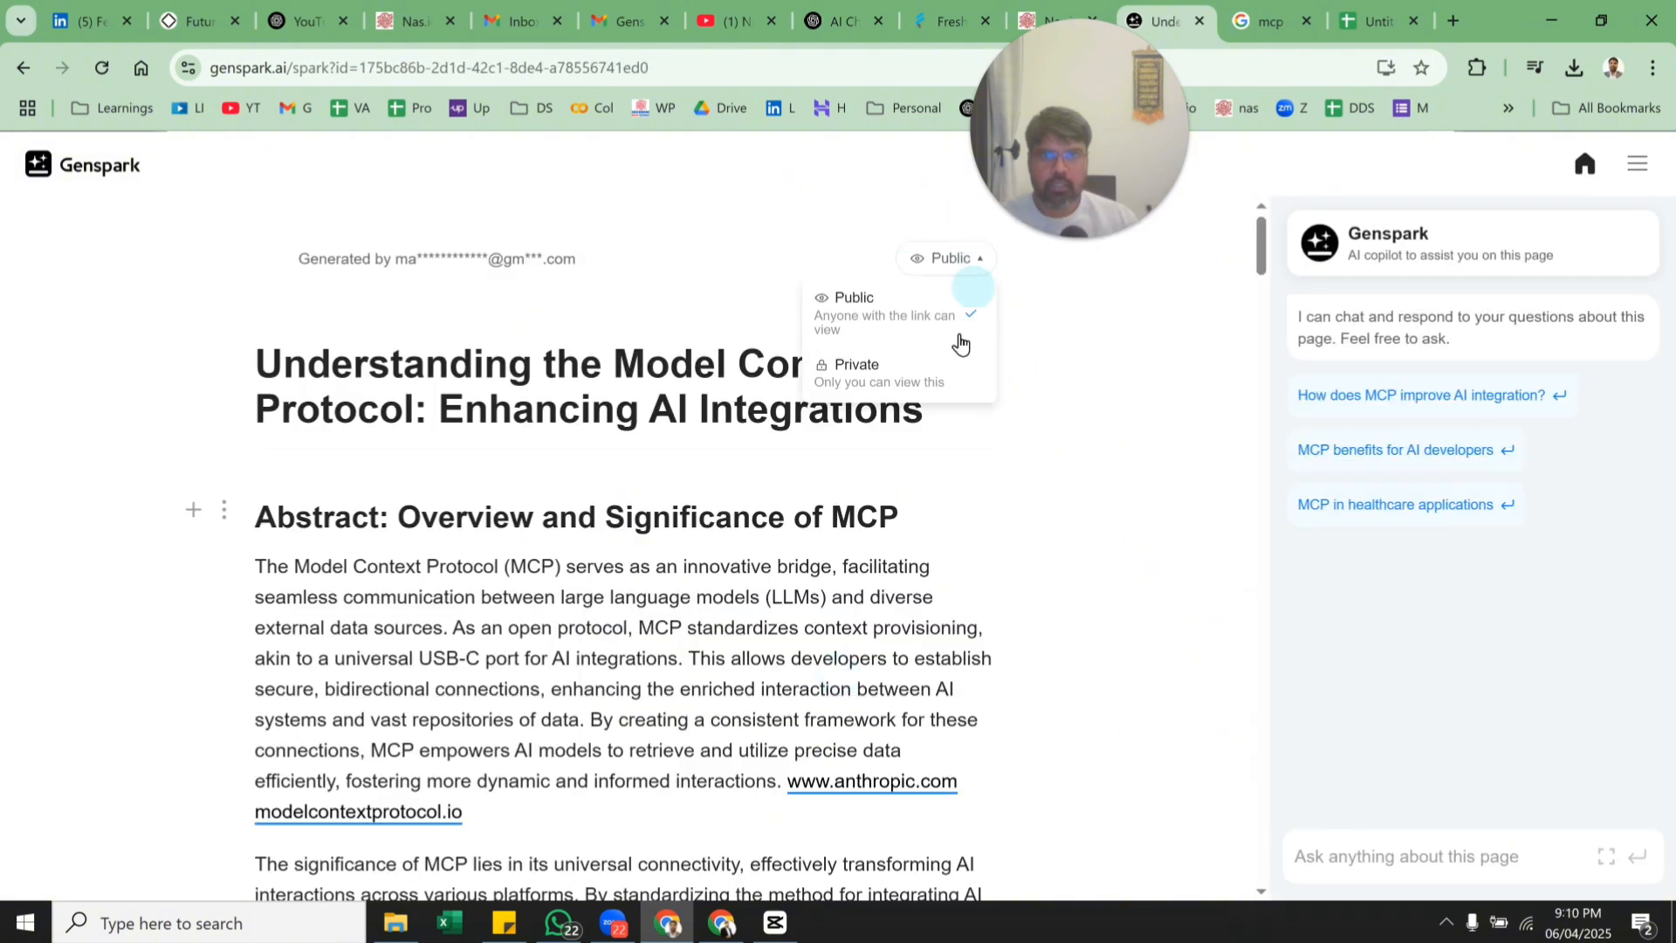
click(922, 388)
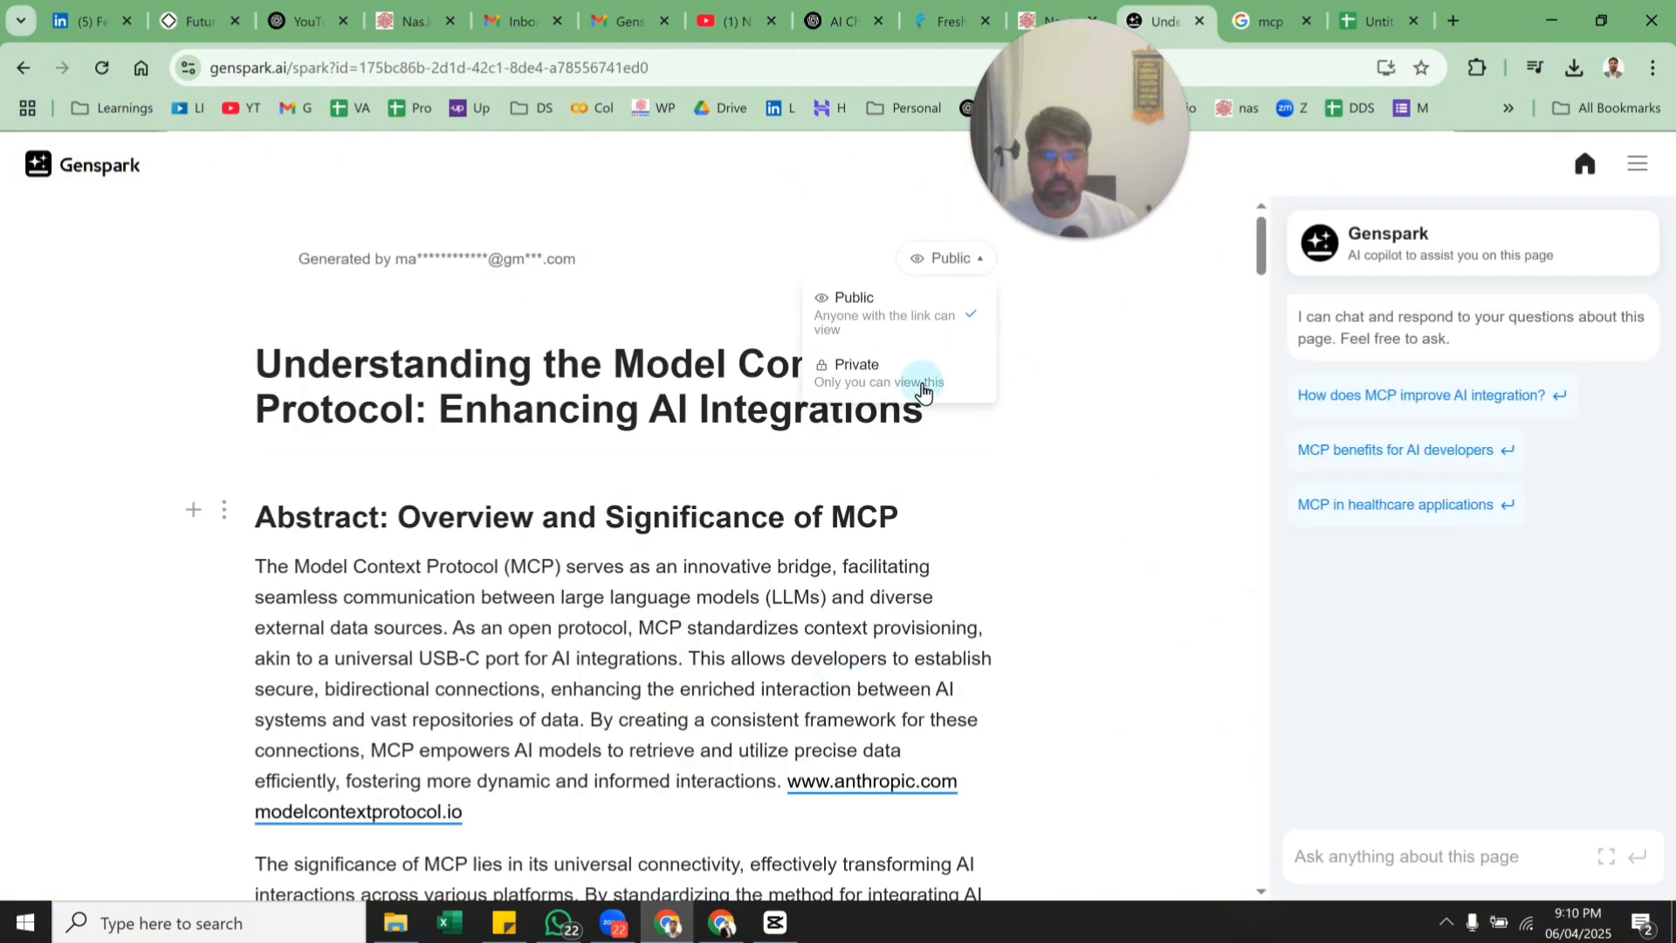
click(625, 70)
key(ctrl+c)
click(724, 923)
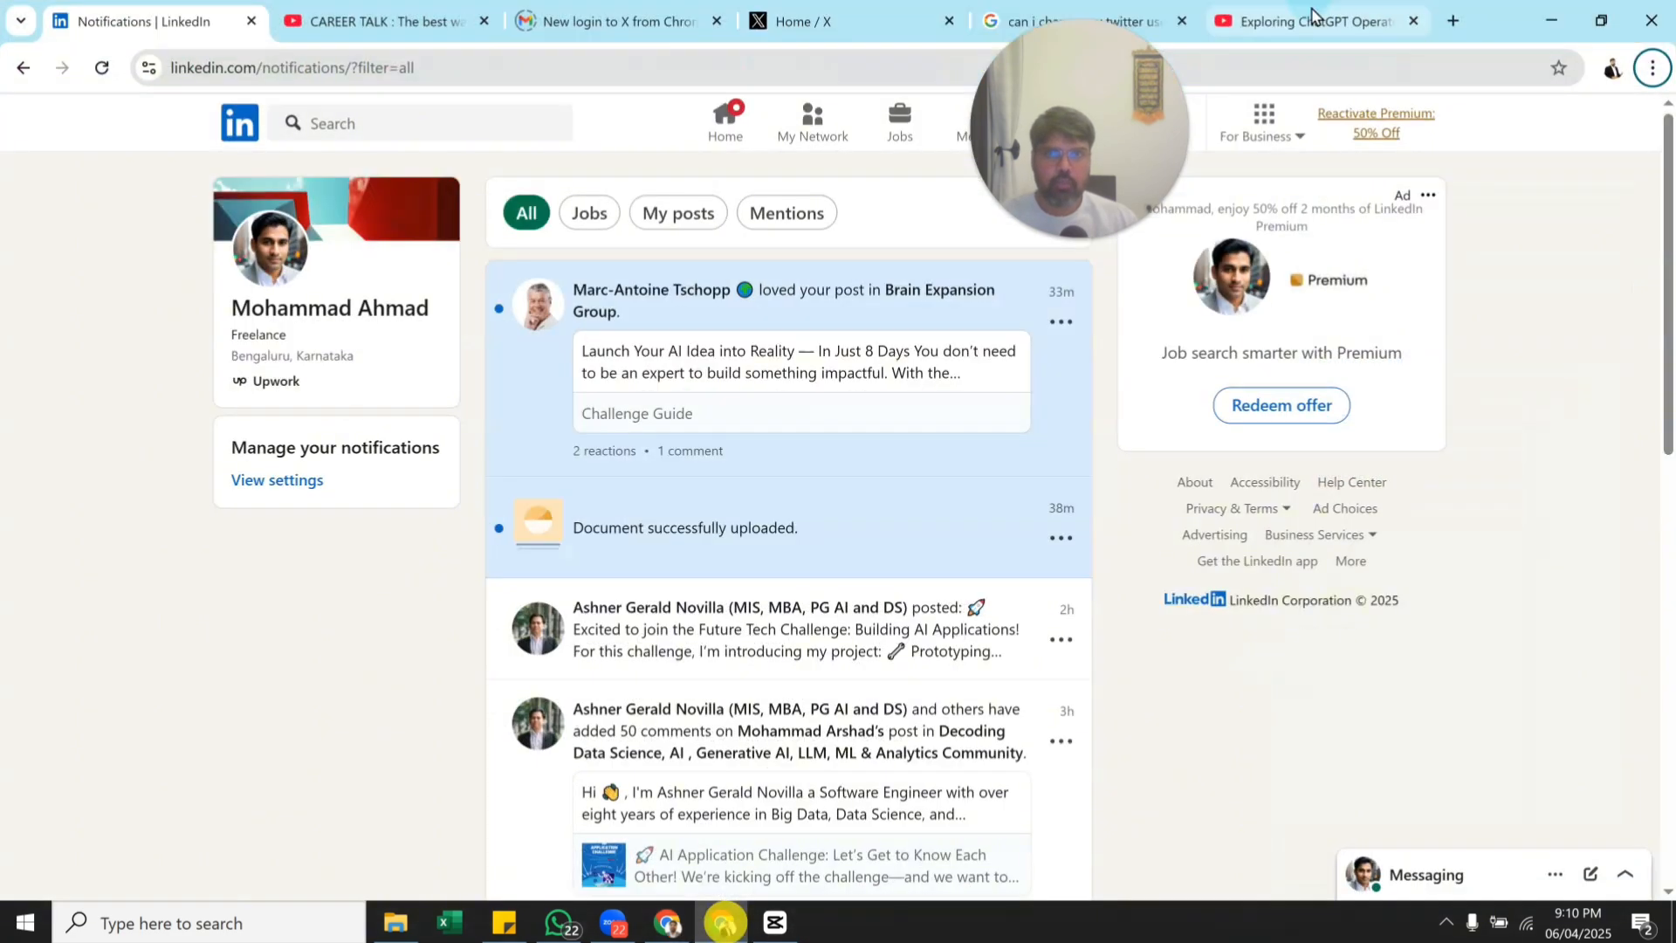
click(1453, 21)
key(ctrl+v)
key(Return)
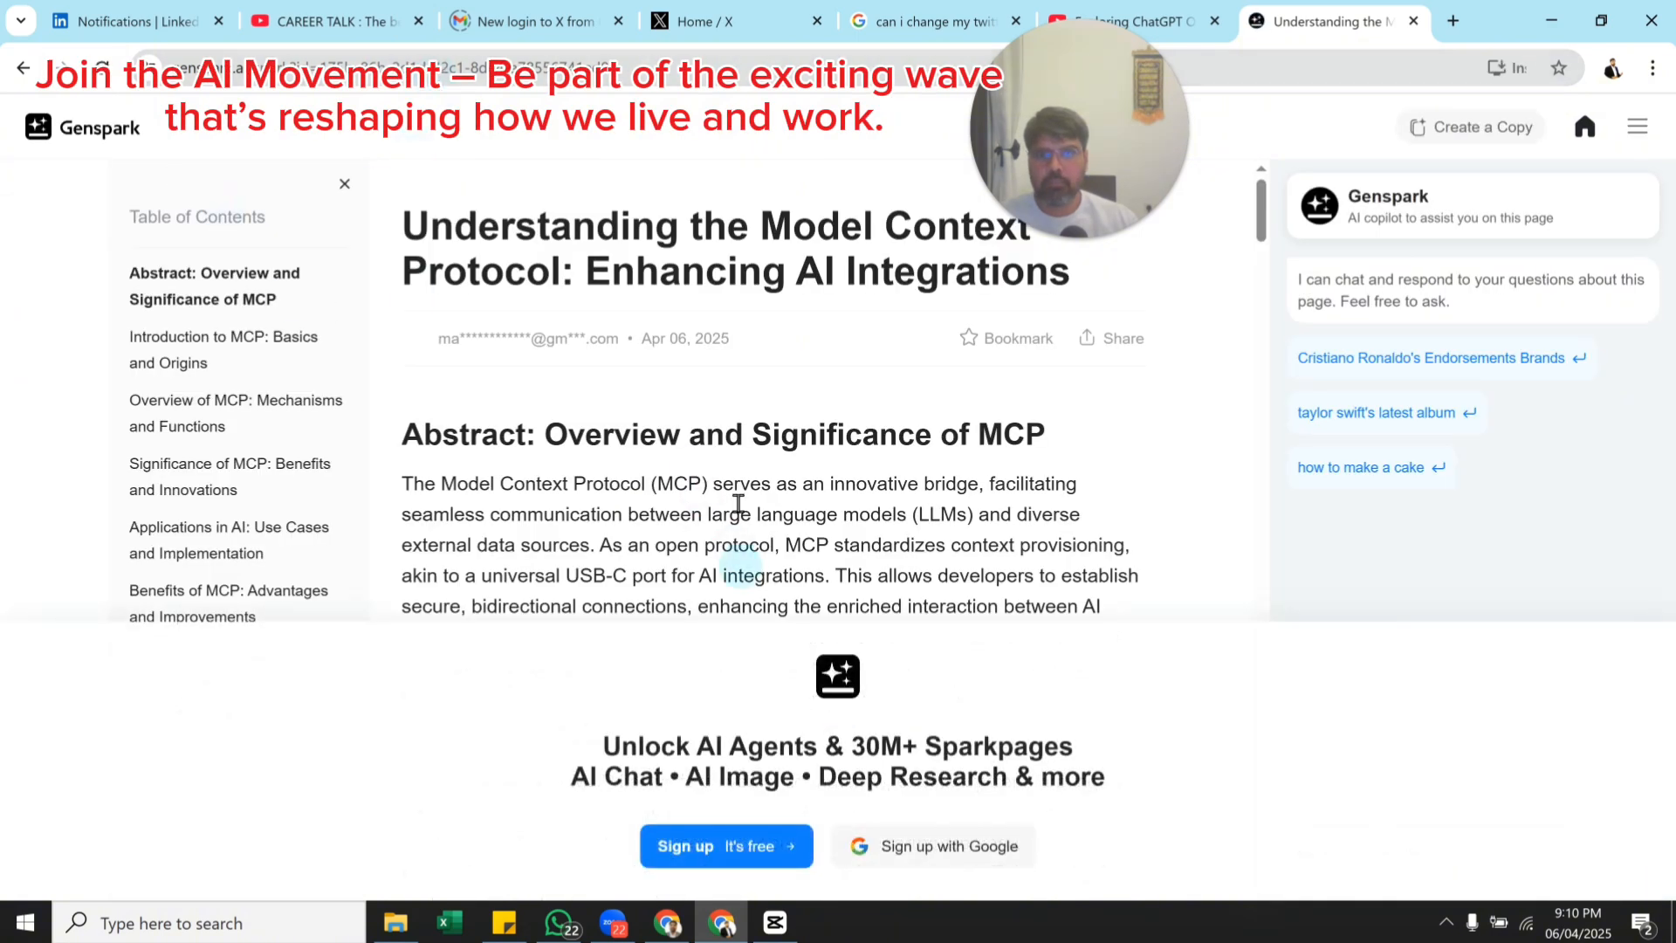
Browse the shared Sparkpage's sections through its table of contents, including Overview, Significance, Benefits and Applications in AI.
click(229, 344)
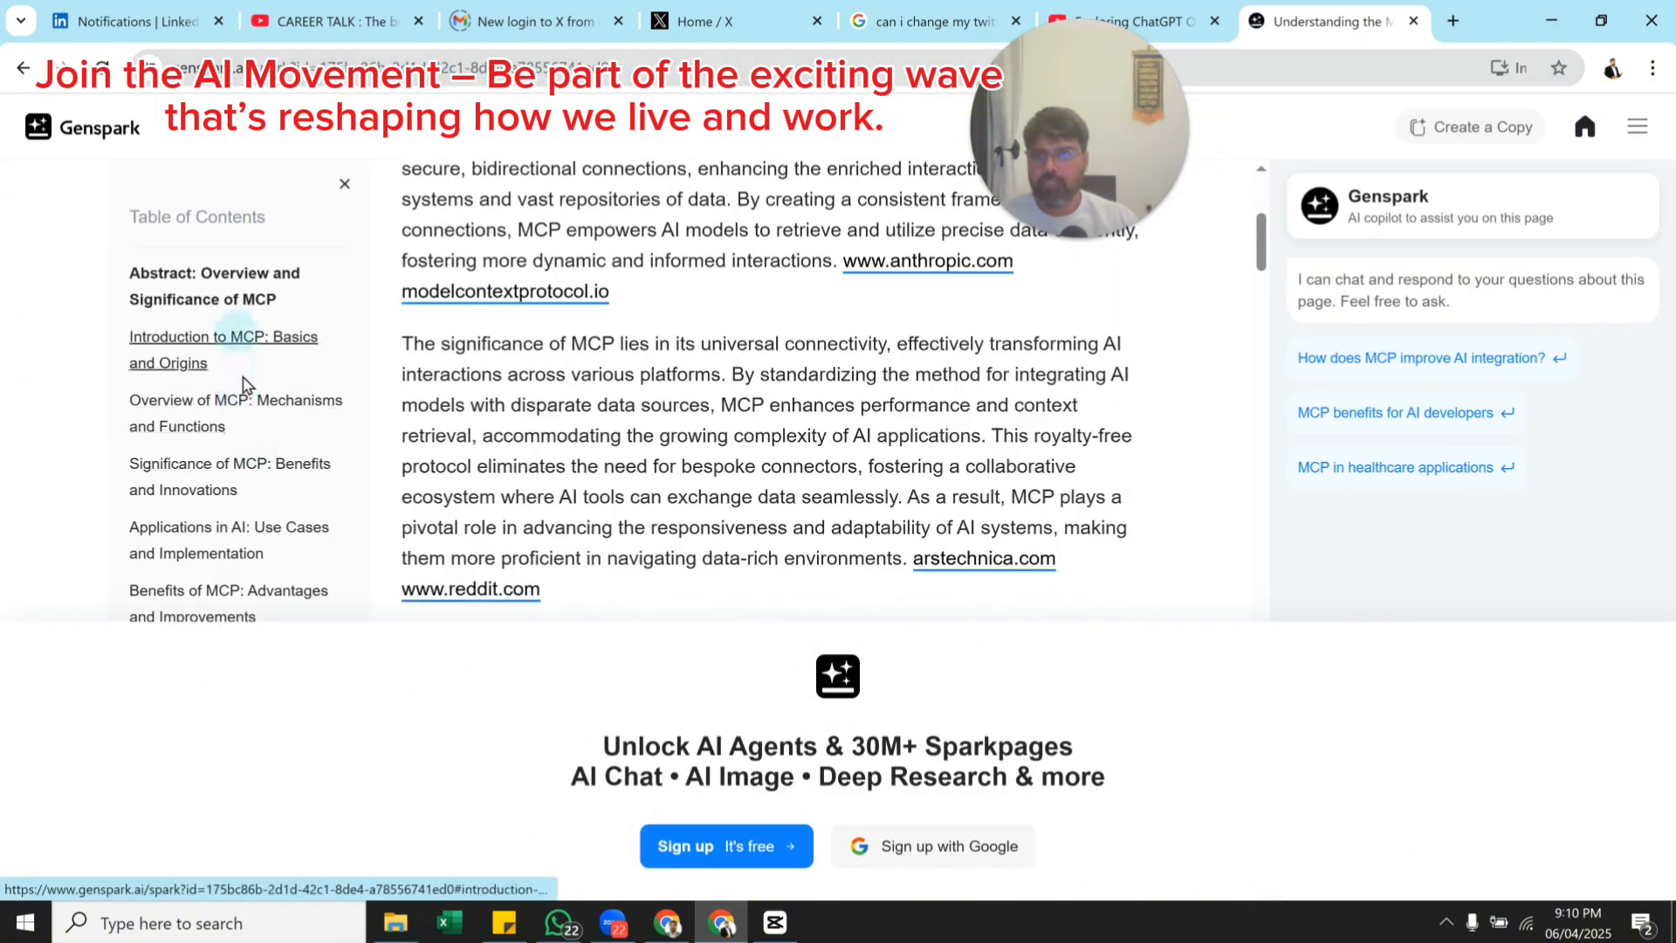
click(330, 509)
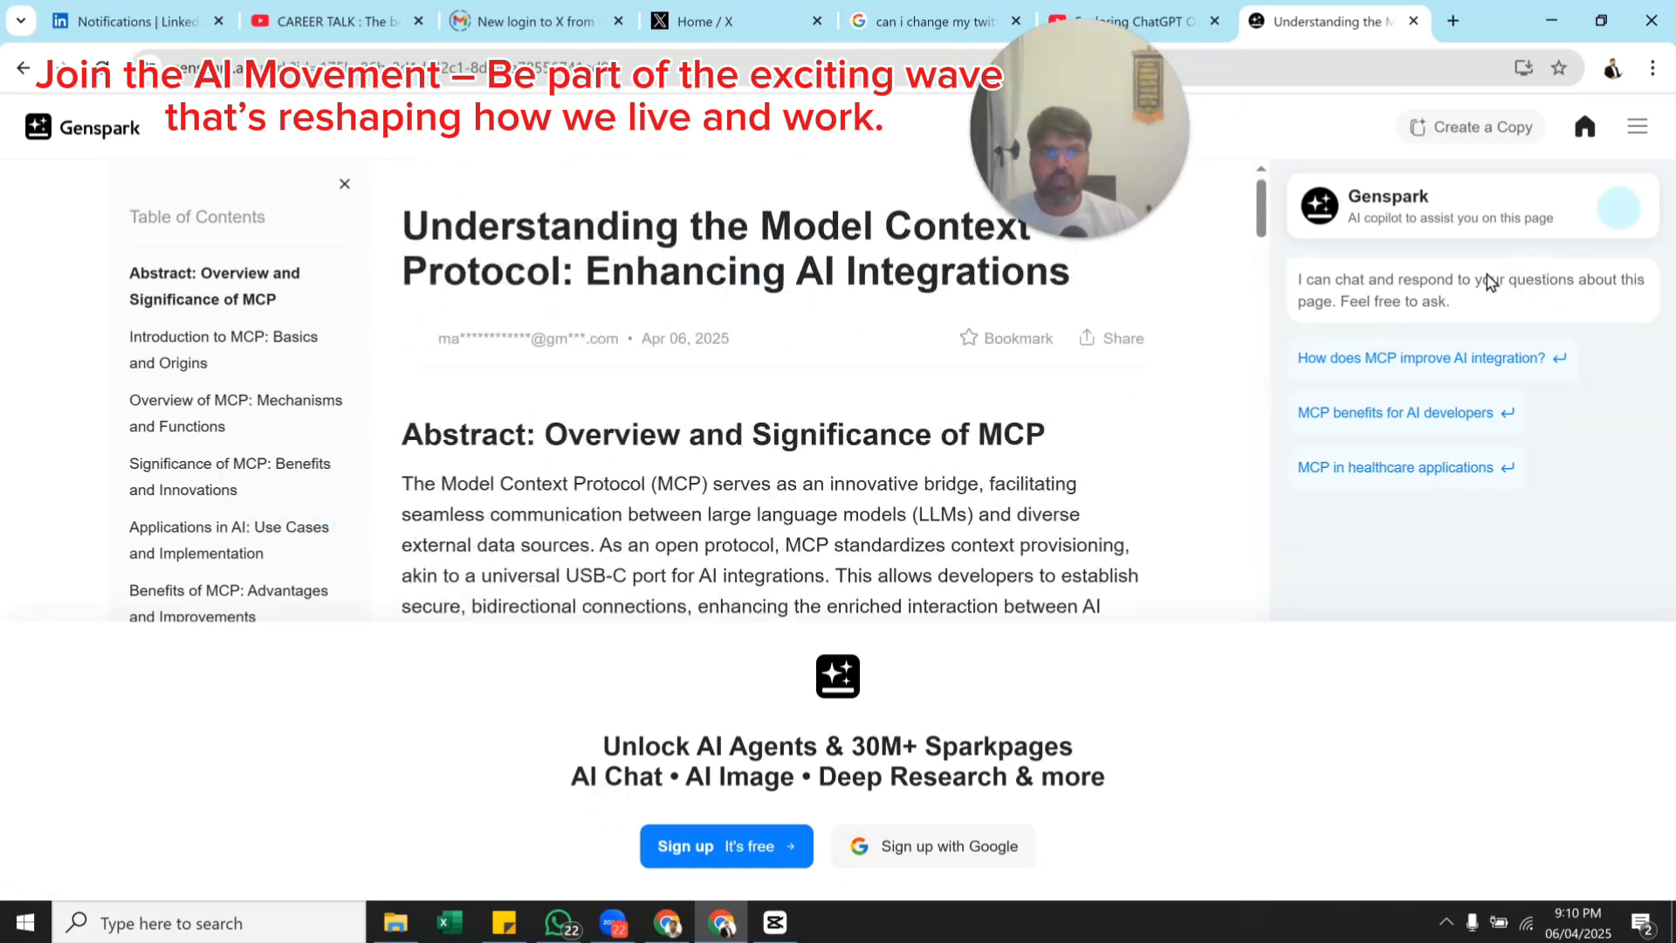
scroll(535, 330, down, 10)
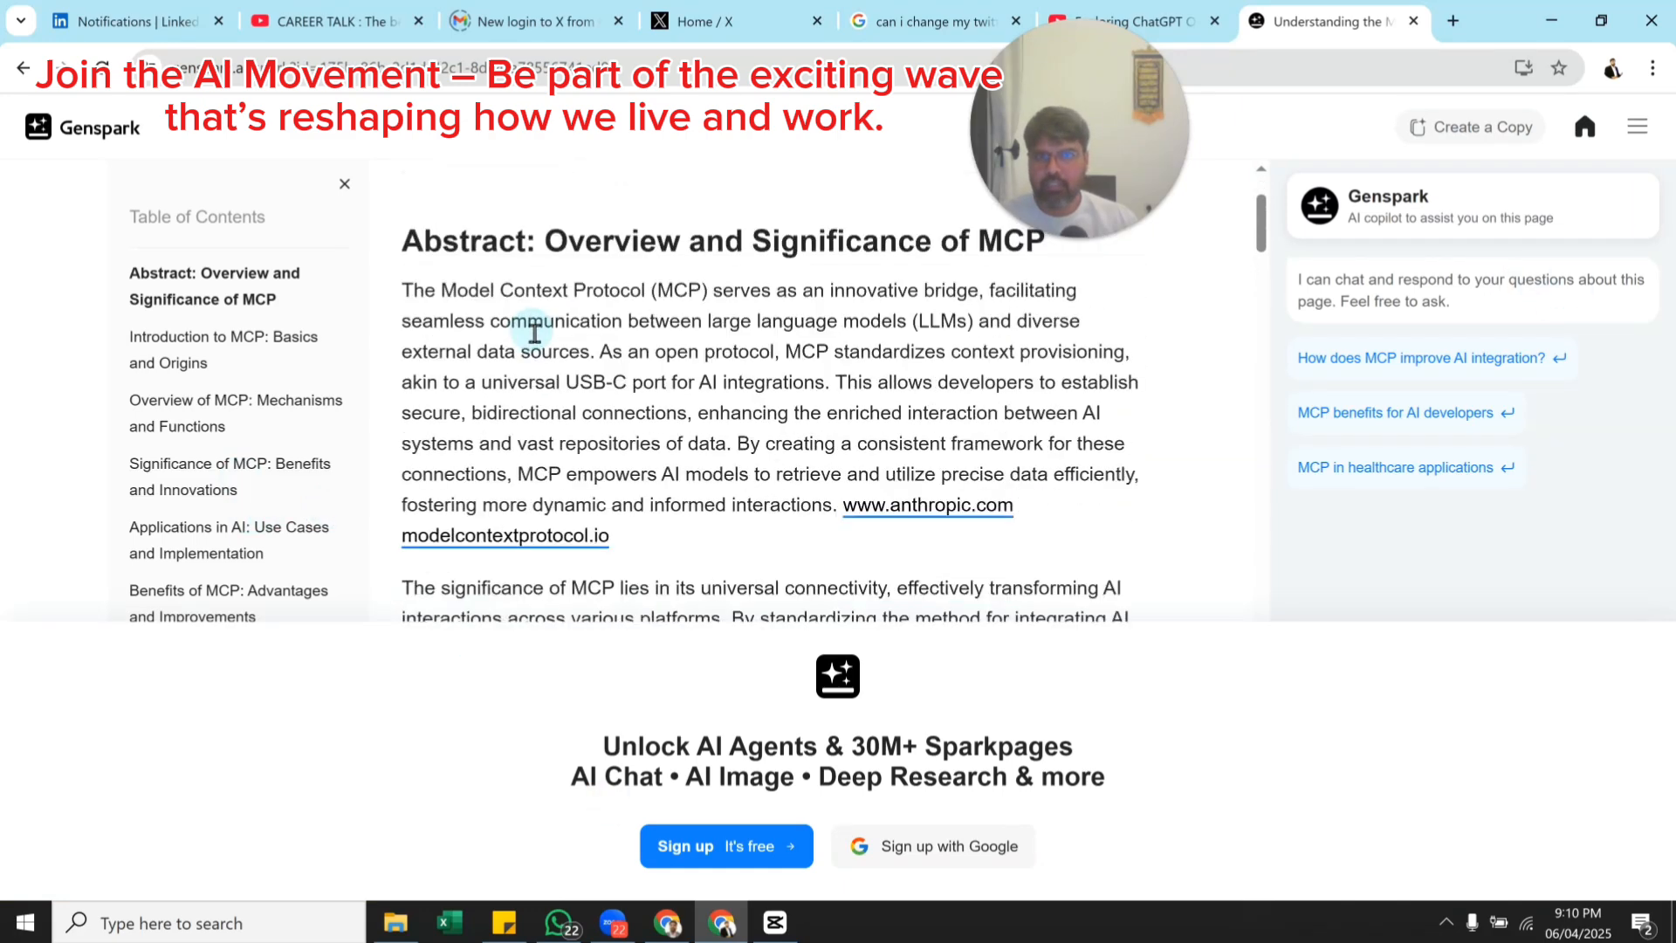
click(243, 405)
click(298, 489)
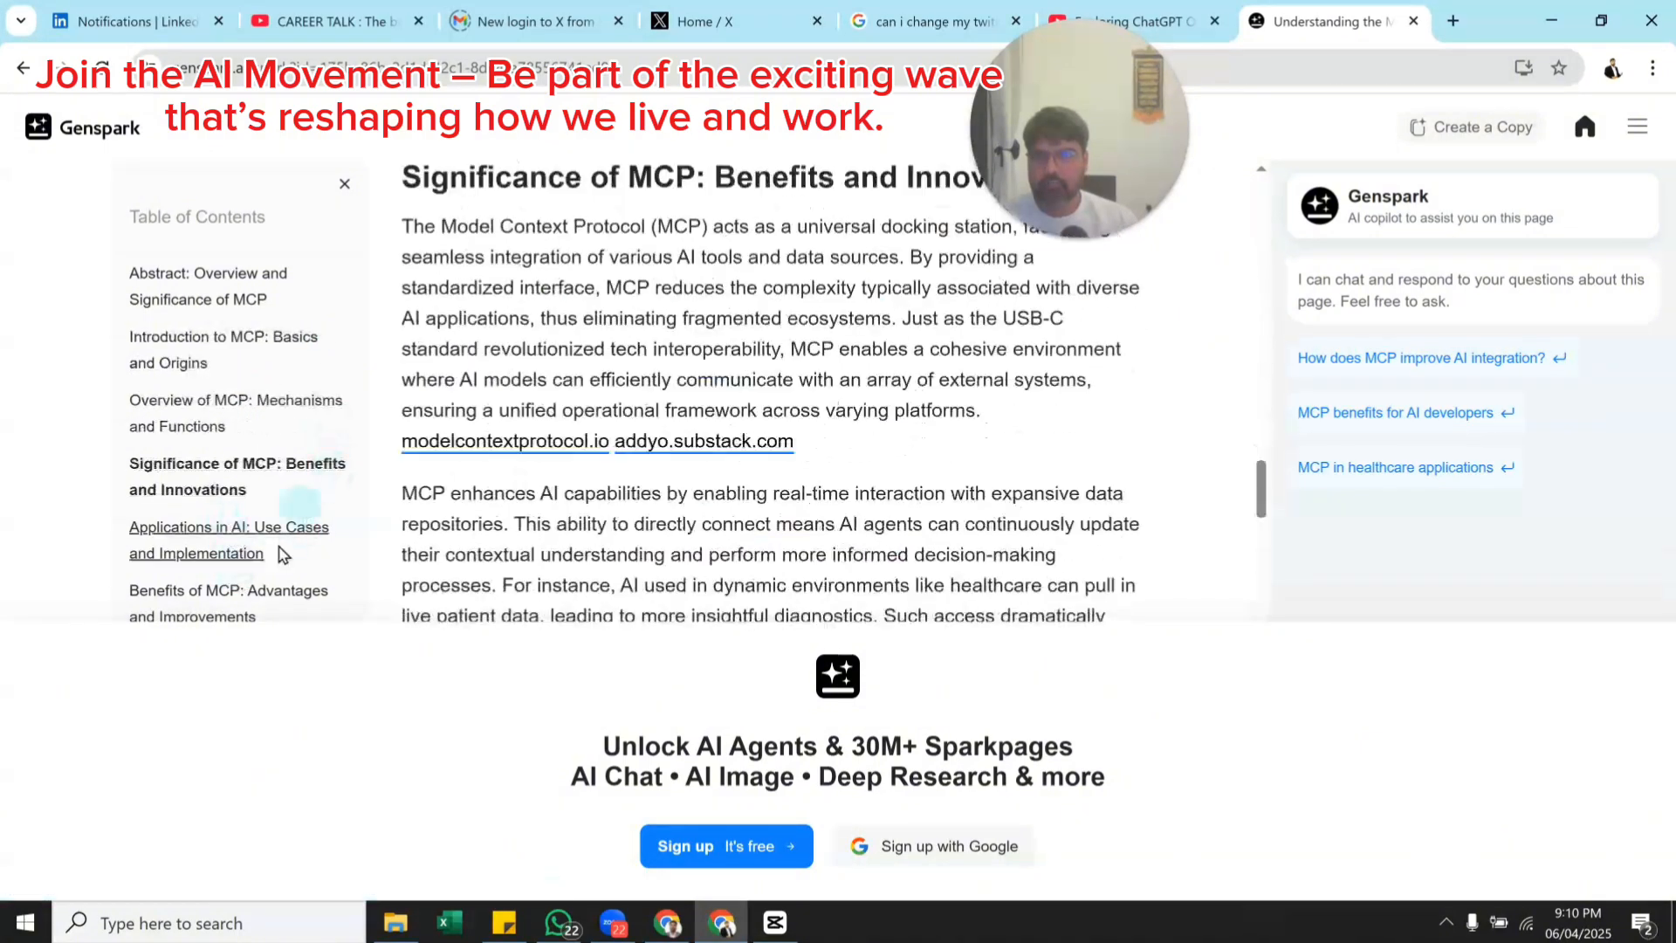
click(261, 599)
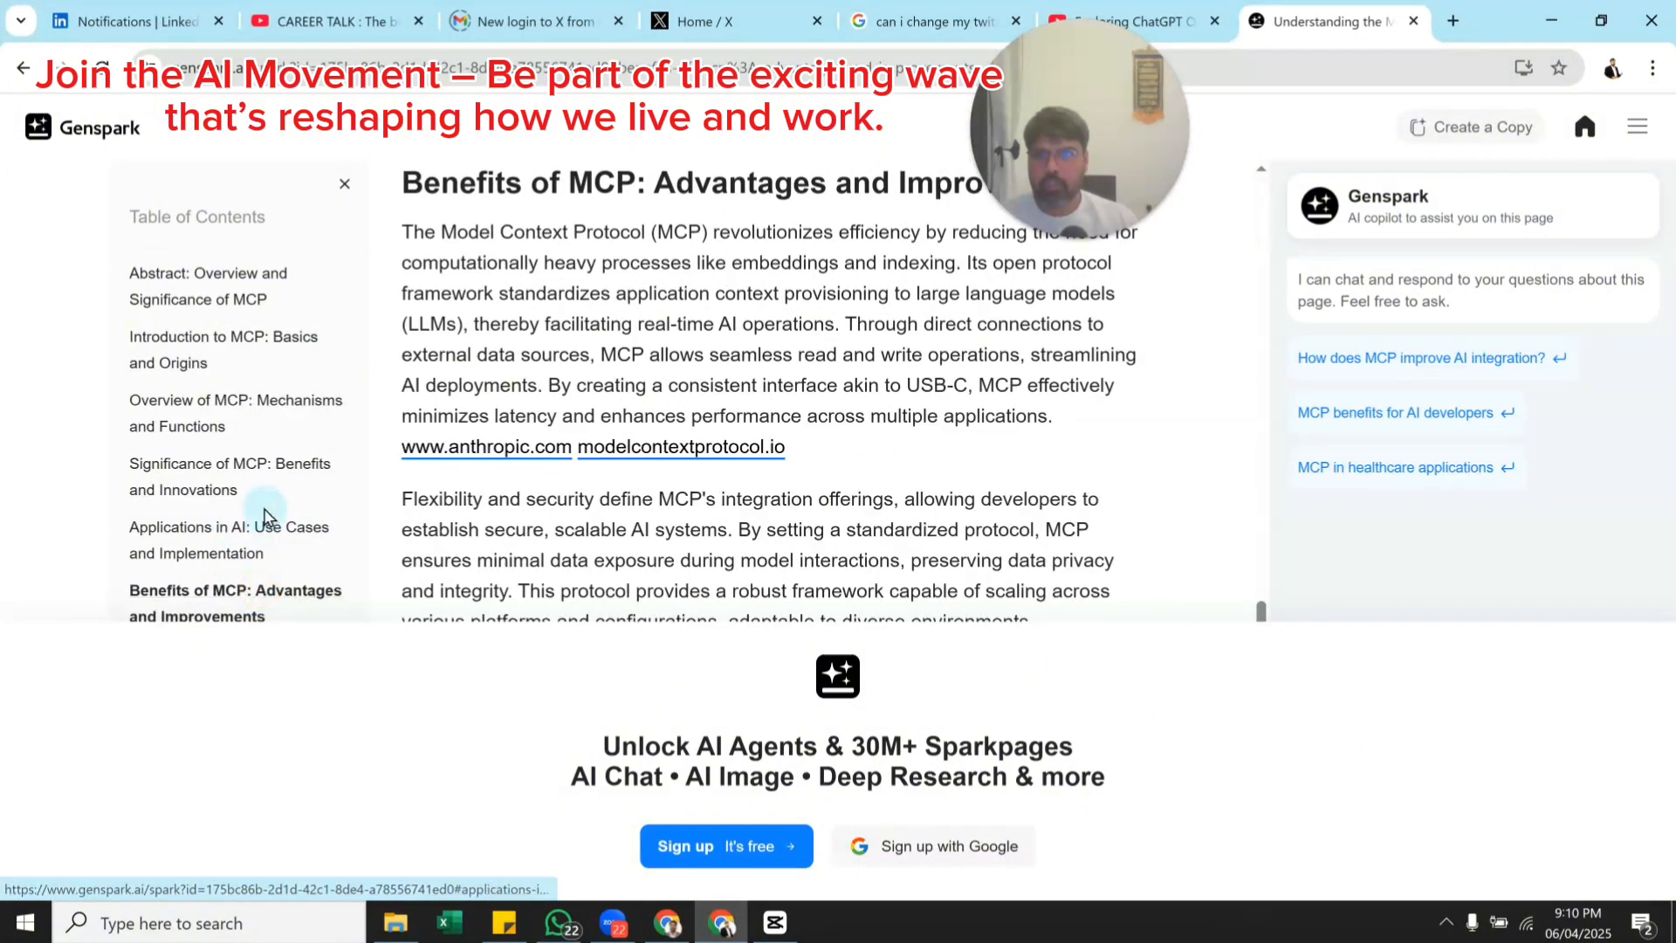
click(223, 529)
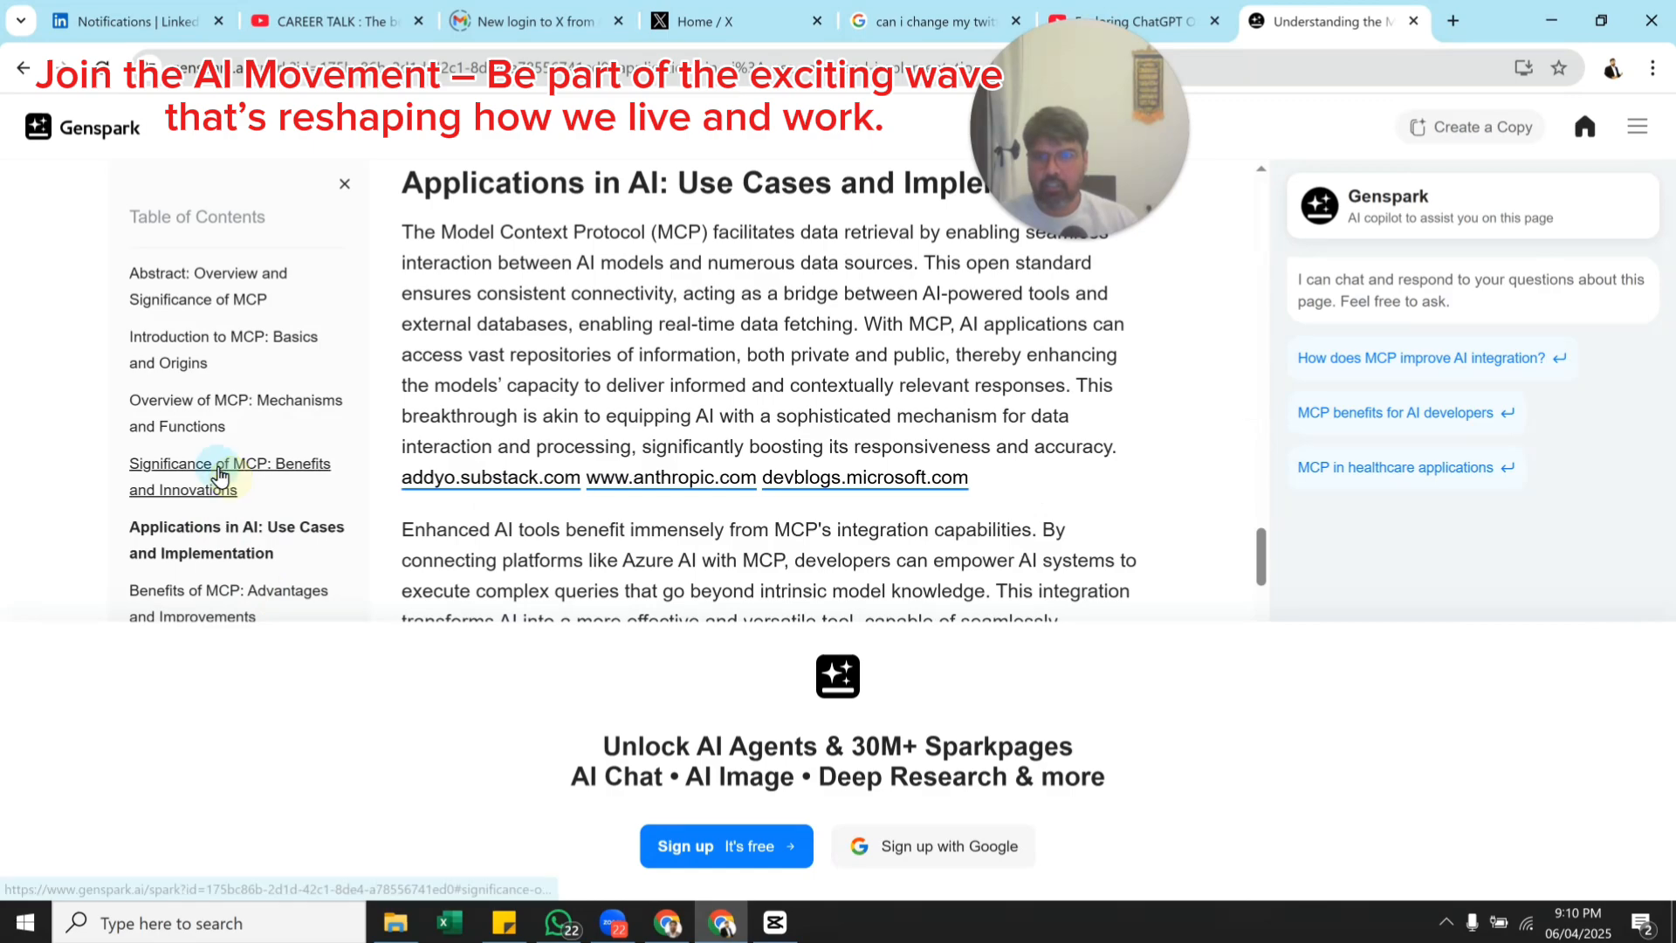
click(219, 475)
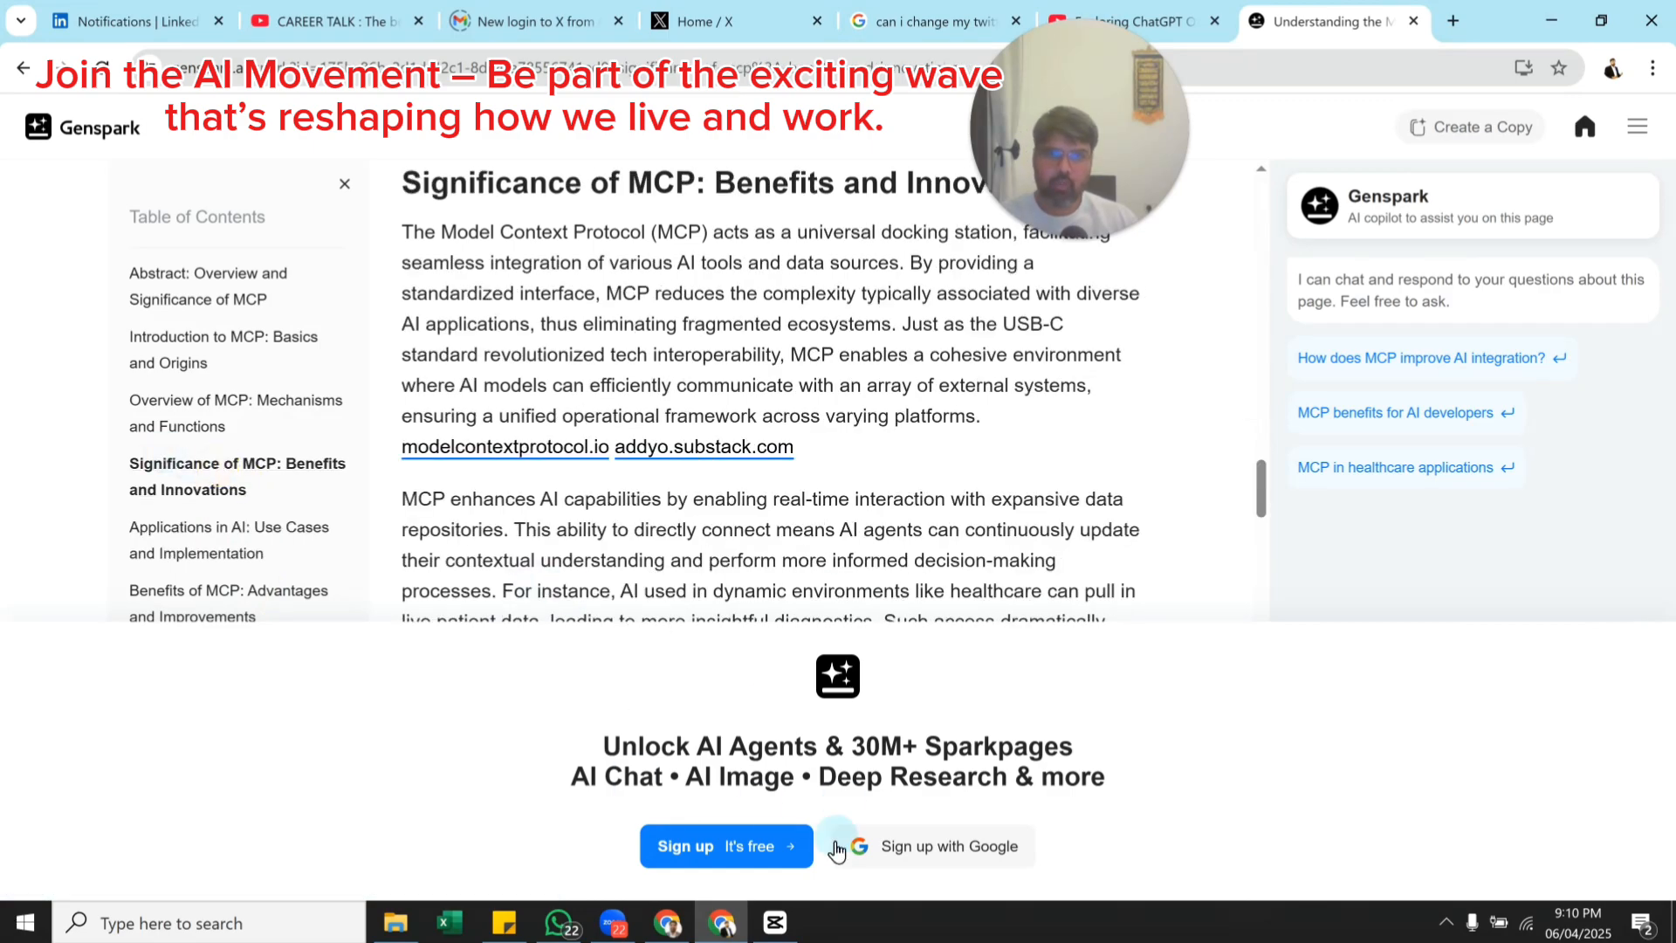
Read through the shared Sparkpage from its title and abstract down to Related Videos and the comment area.
scroll(664, 277, up, 15)
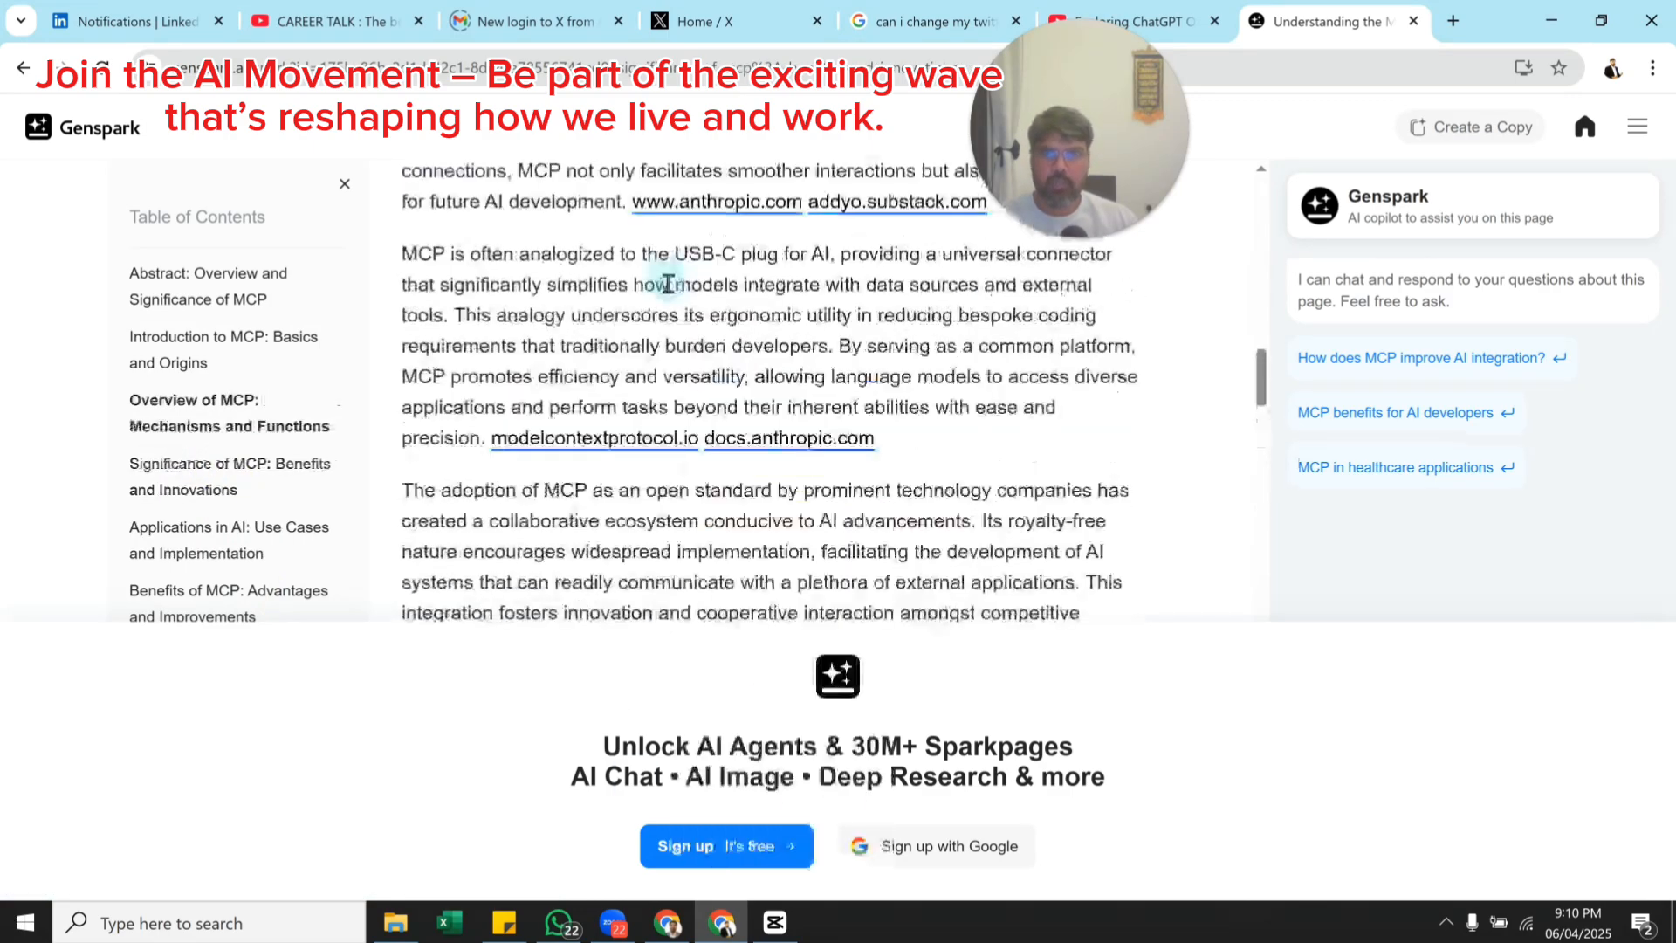
scroll(669, 281, up, 5)
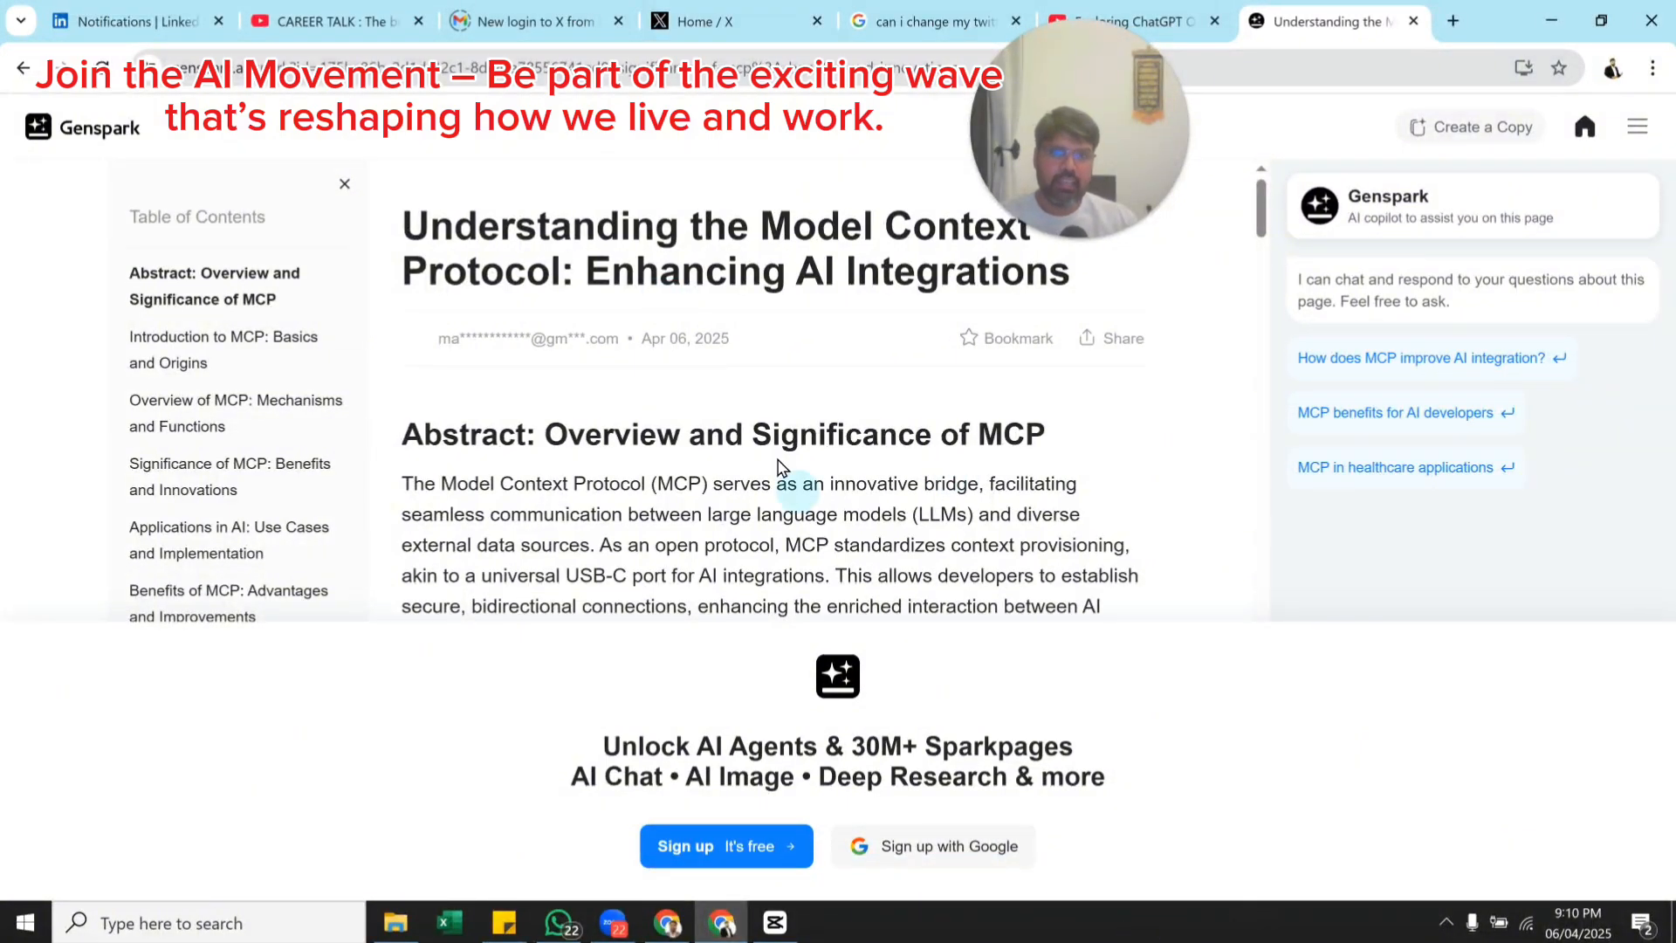
scroll(790, 433, down, 15)
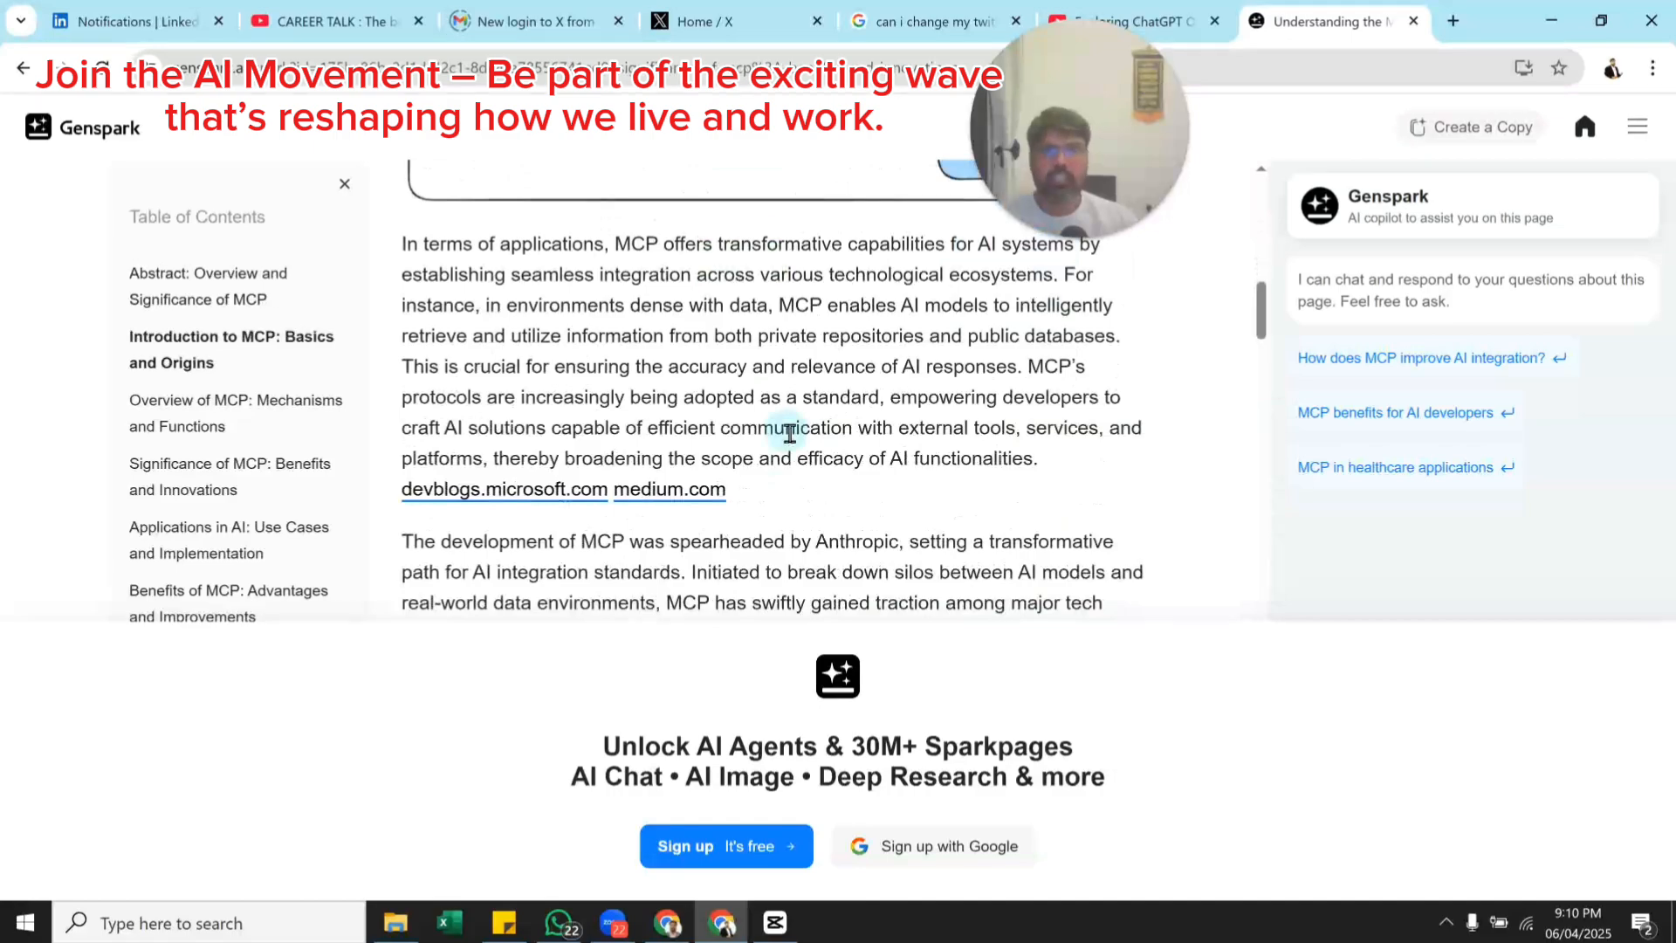
scroll(790, 432, down, 15)
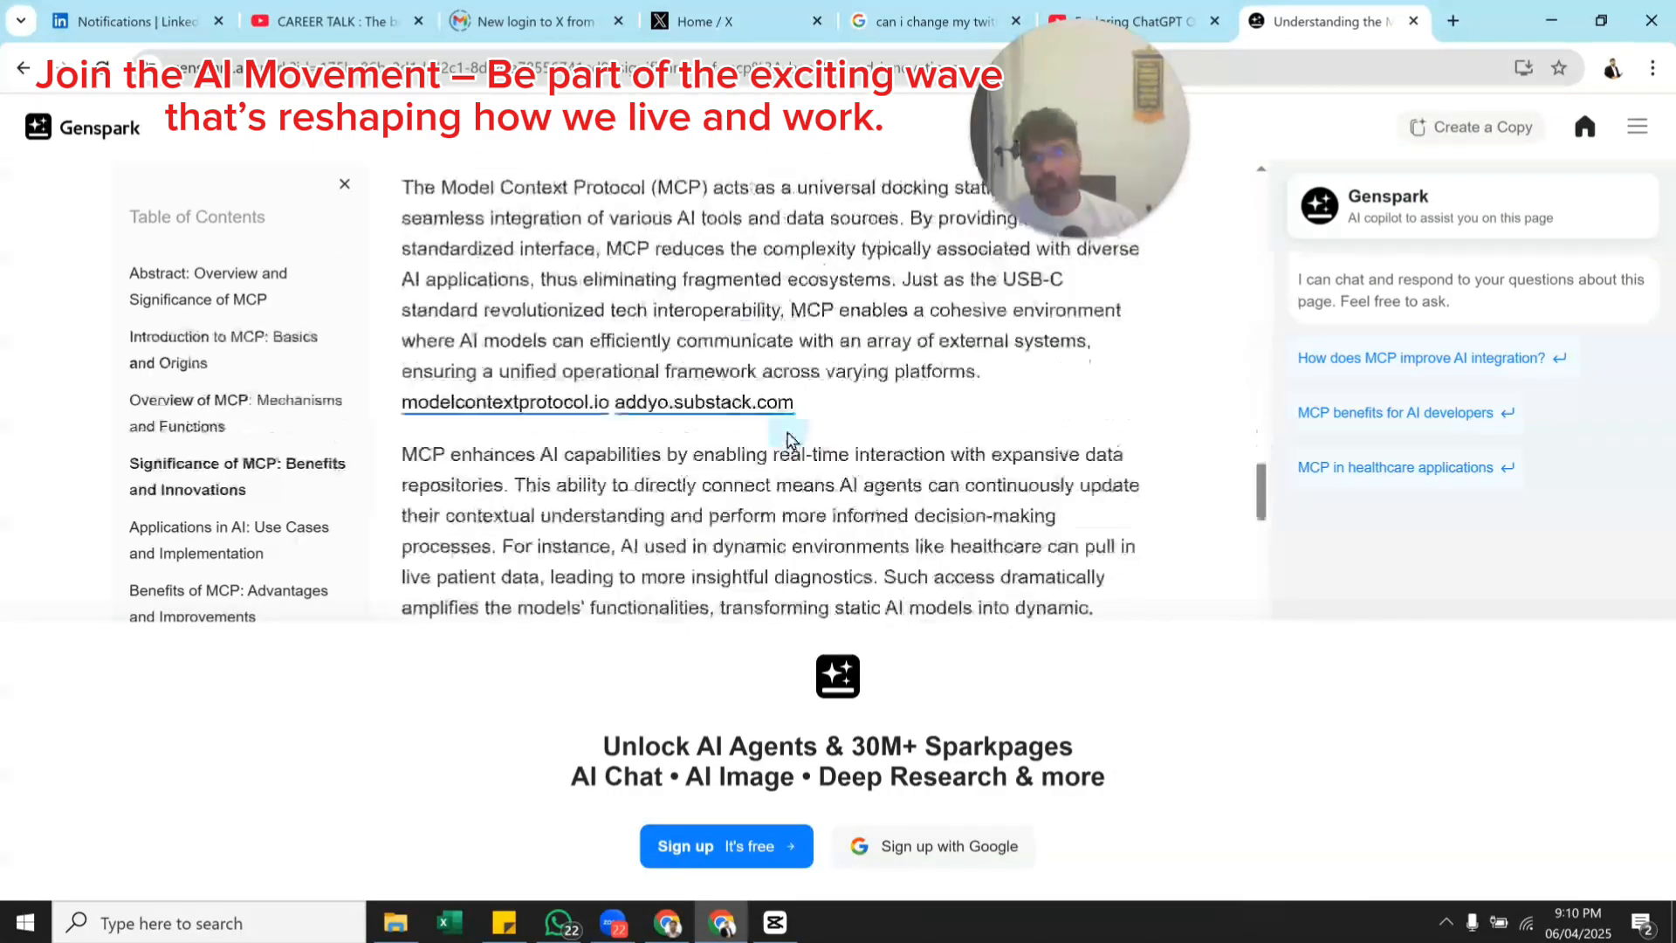
scroll(790, 438, down, 20)
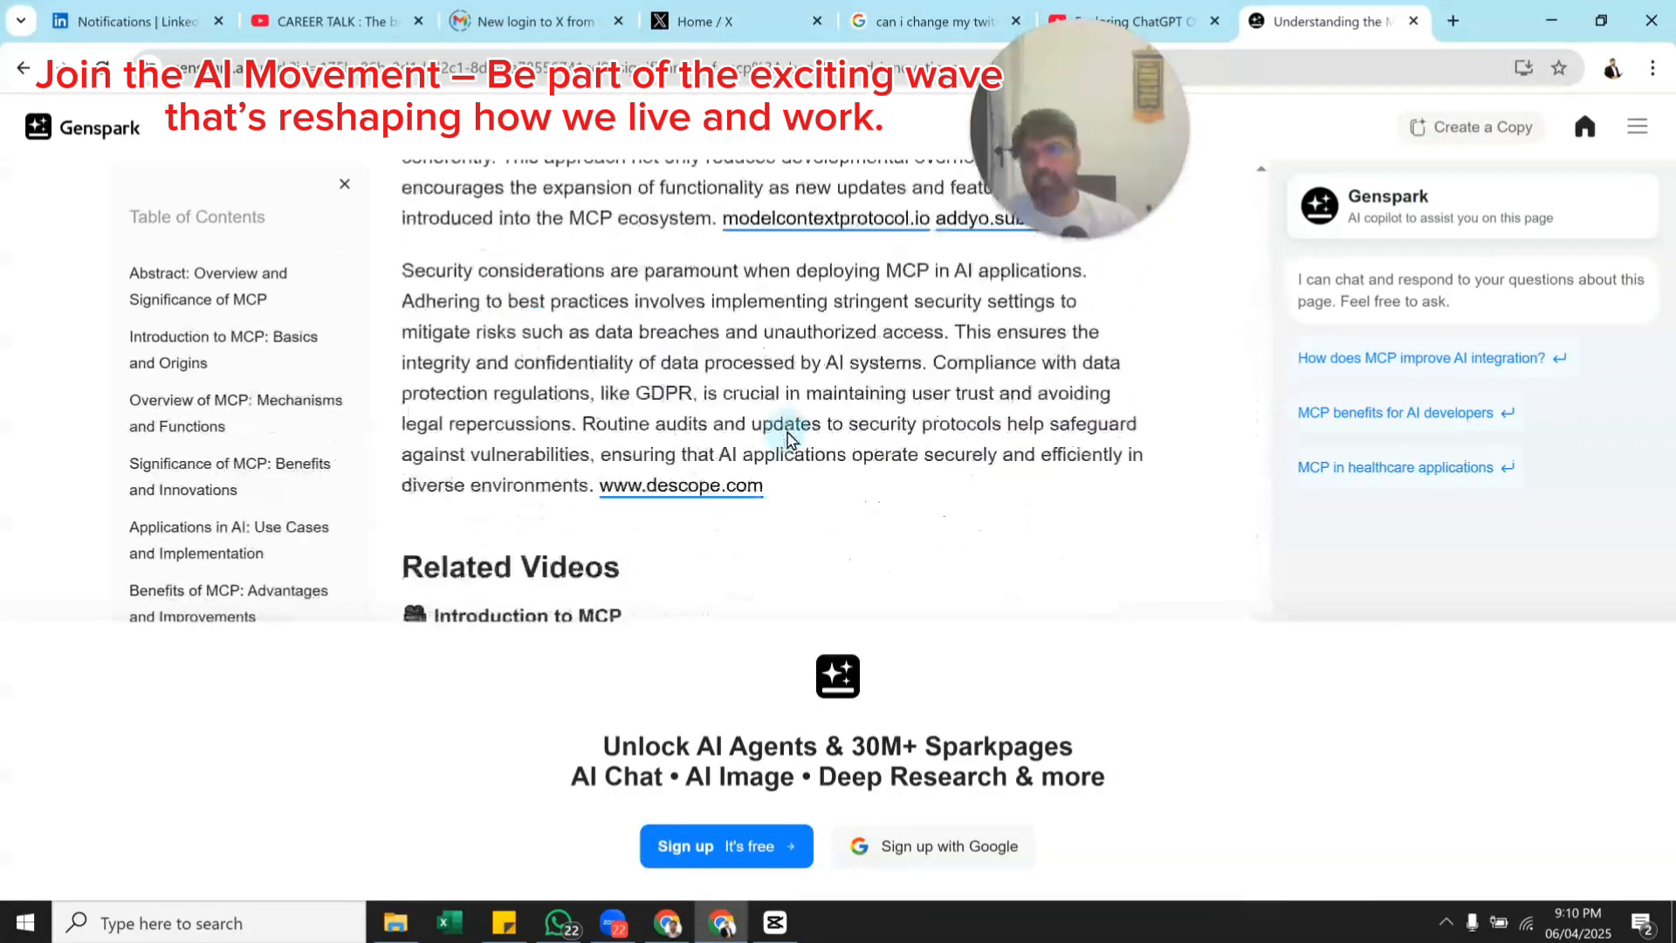
scroll(790, 438, down, 2)
scroll(786, 438, up, 1)
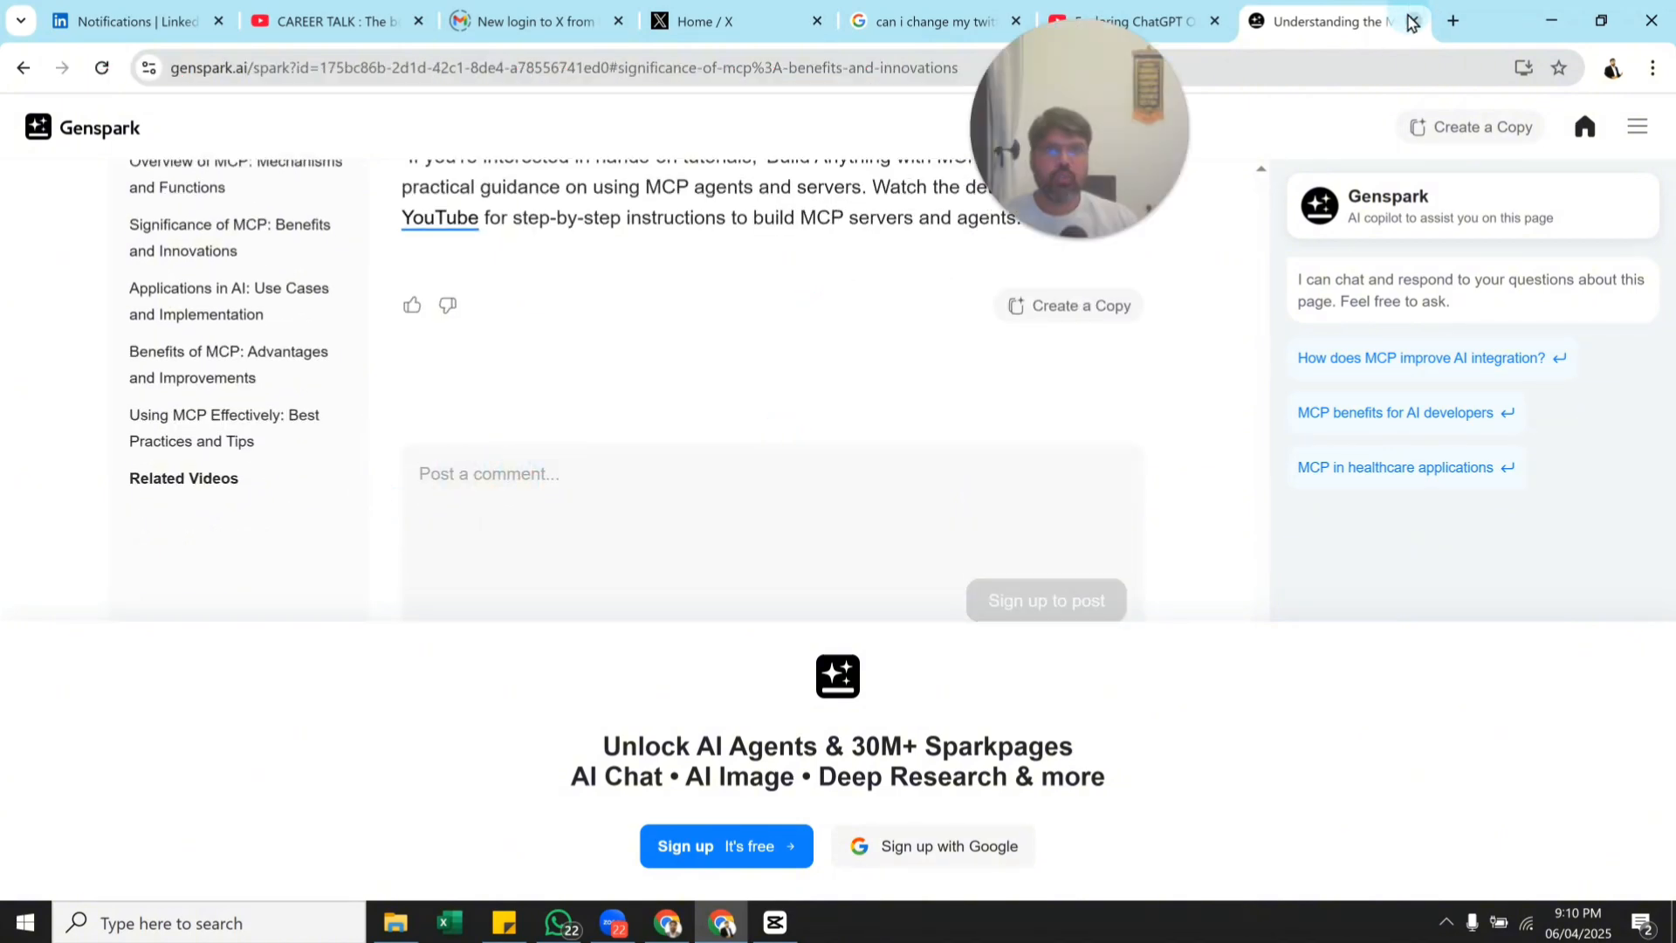
Return to the Genspark home page and ask Super Agent to "search for good hotels neardubai marina accesible tu public transport".
click(1529, 15)
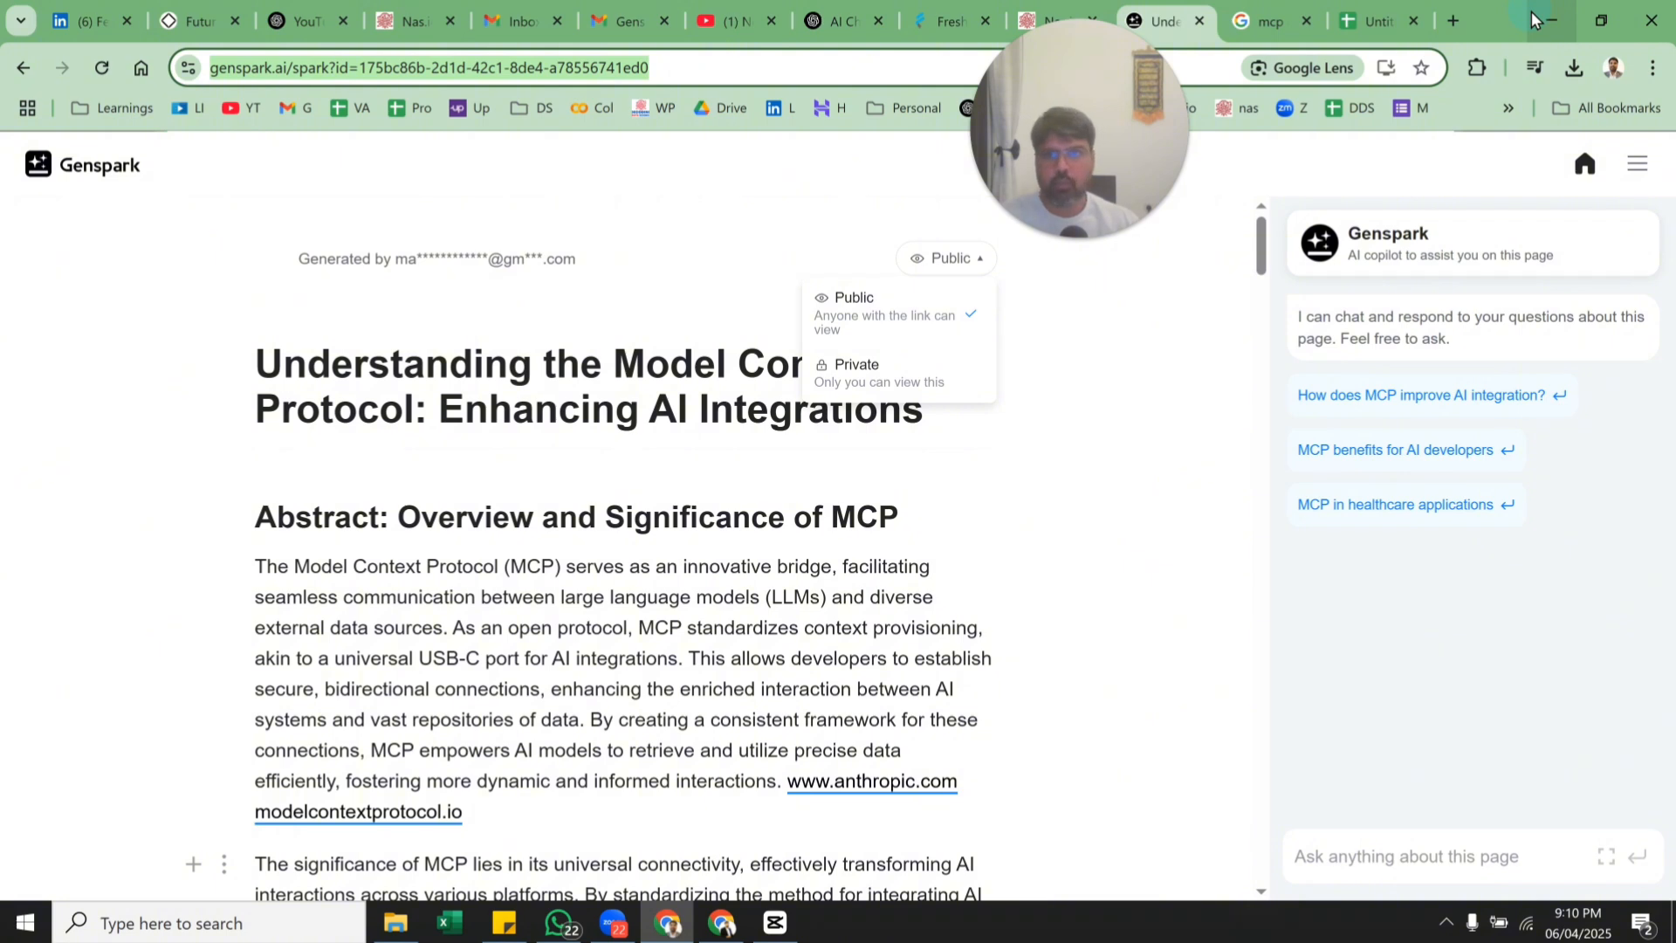
click(96, 157)
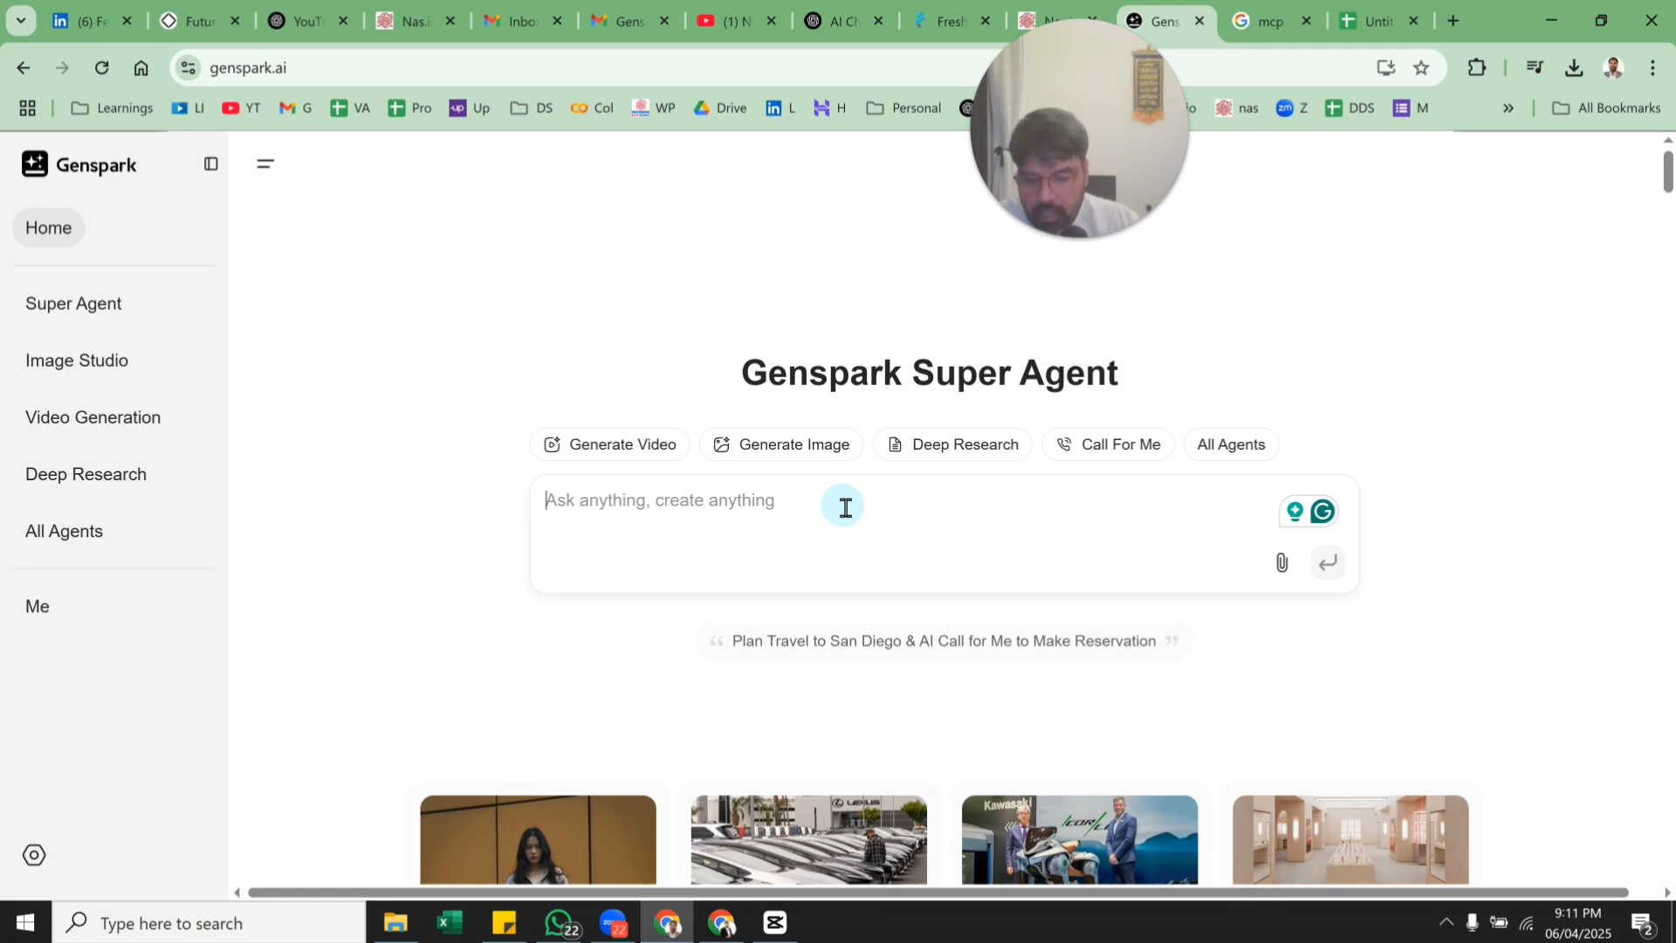
text(search for)
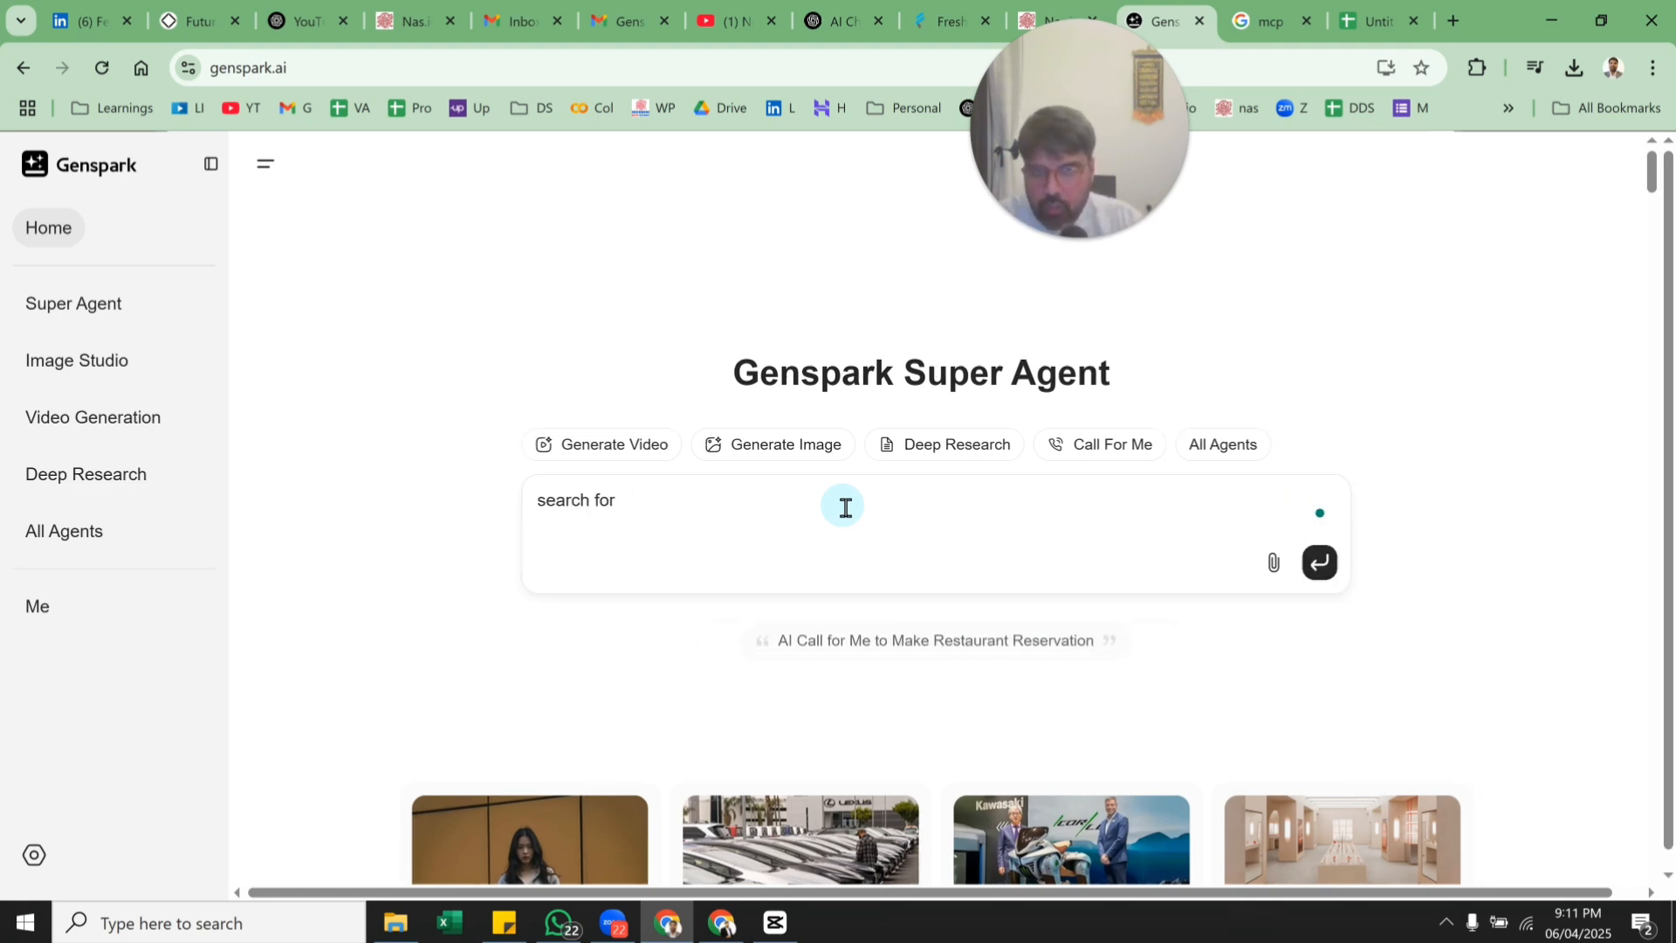
text( aood hotels ne)
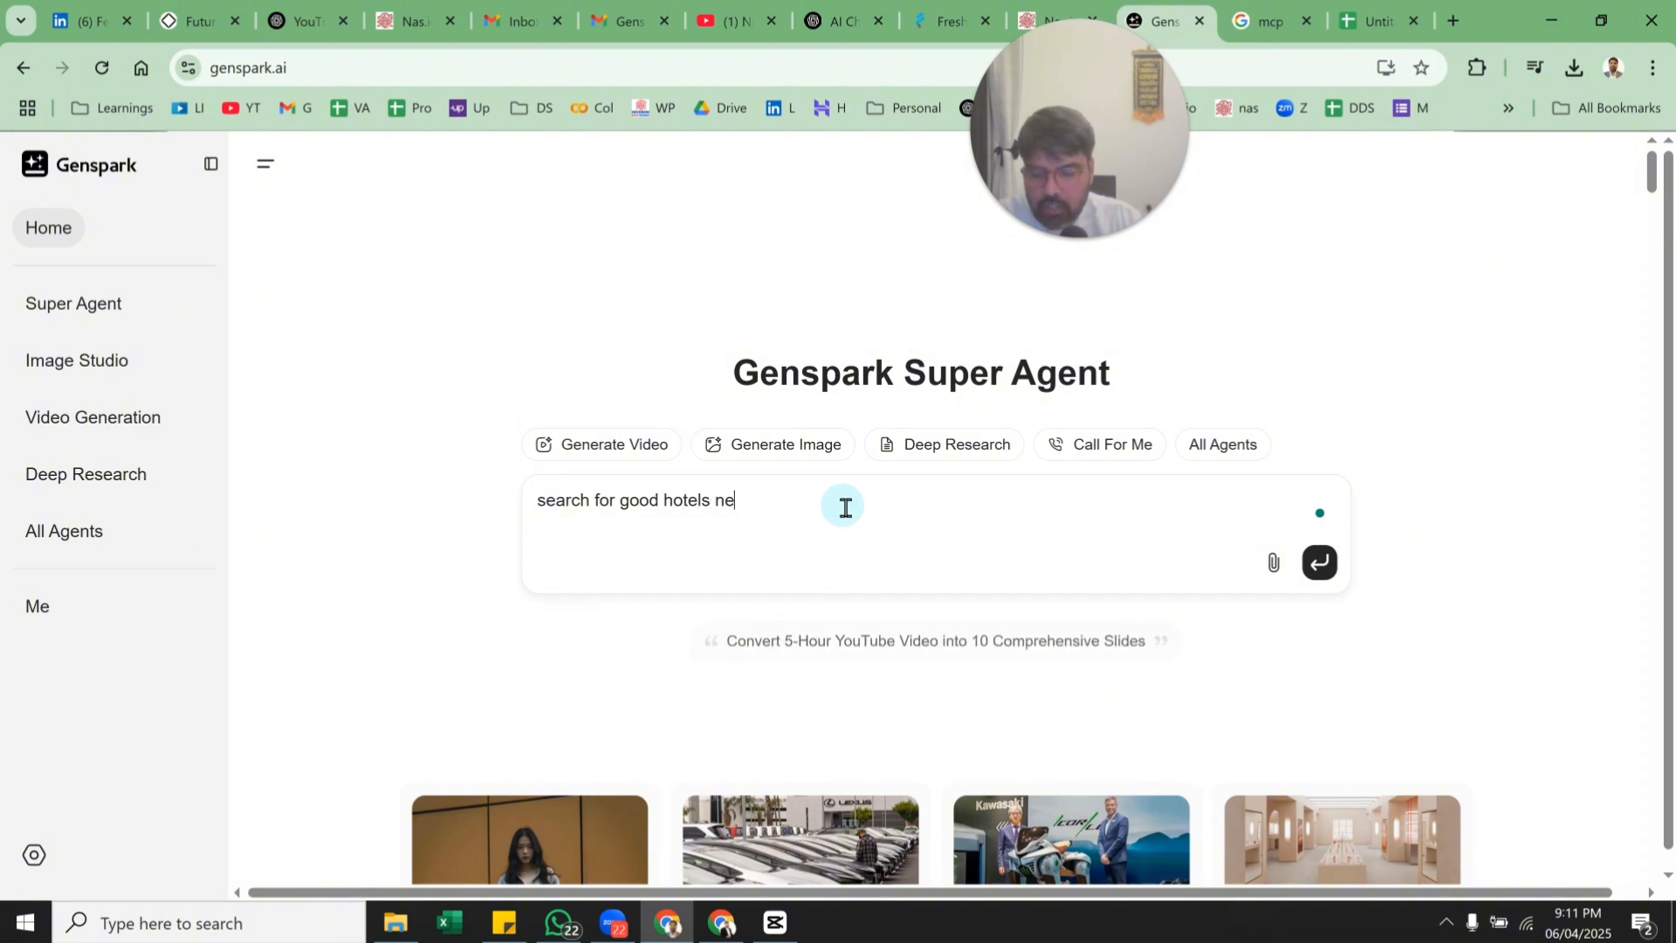
text(ard)
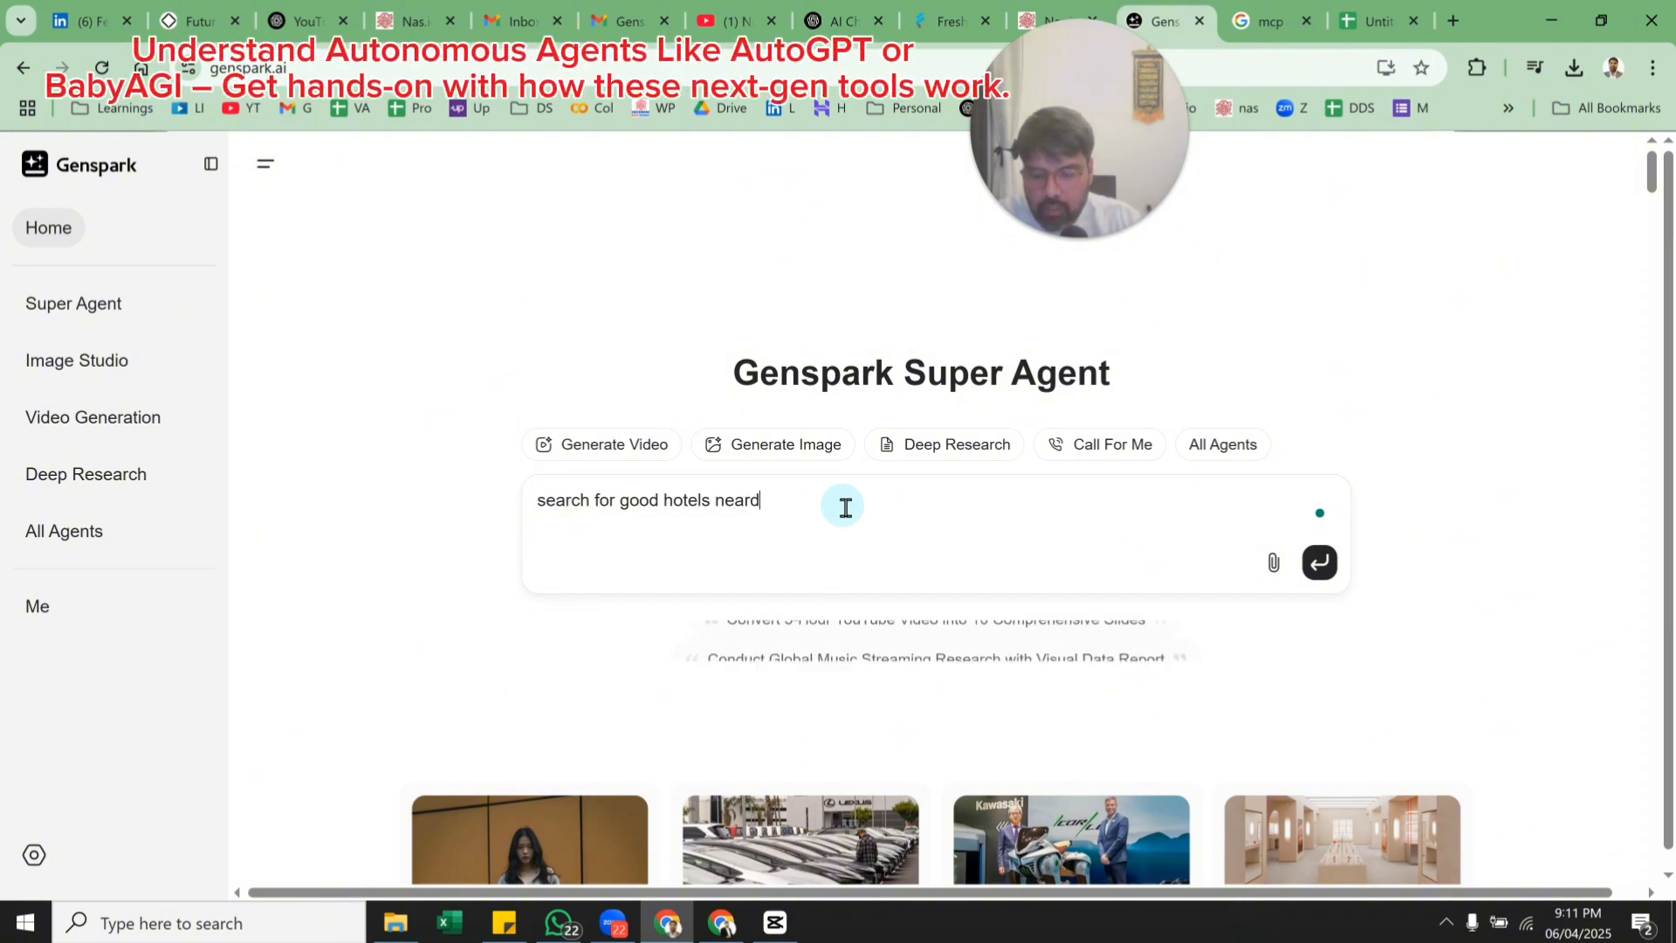
text(ubai m)
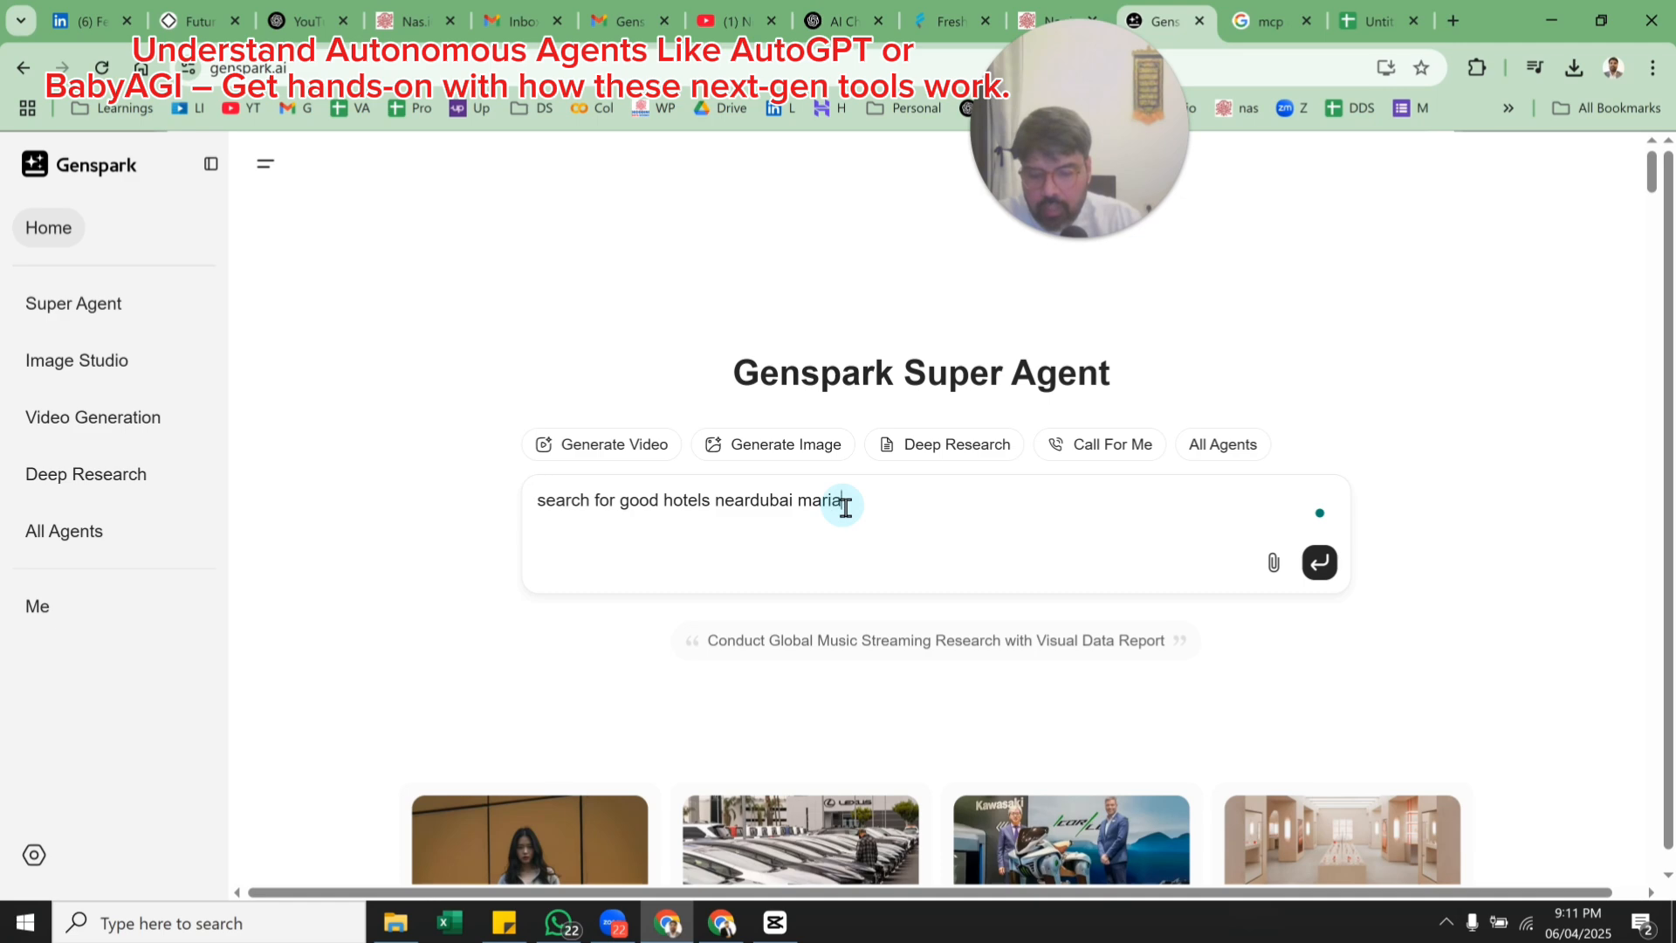
text(arina accesible tu p)
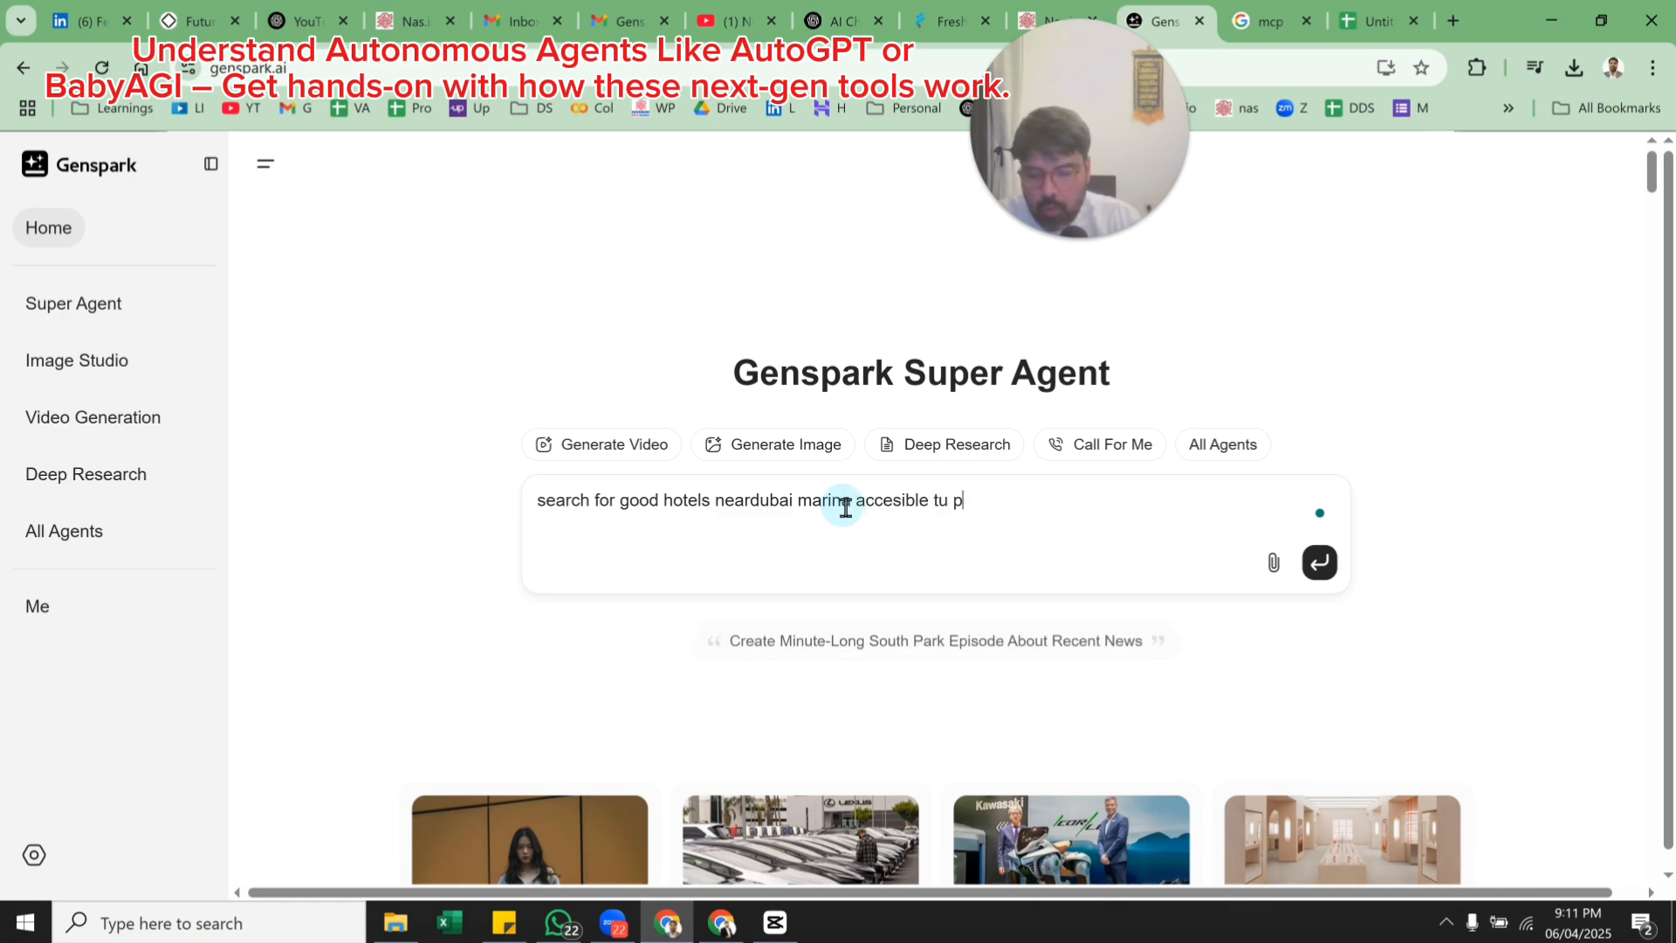
key(BackSpace)
key(BackSpace)
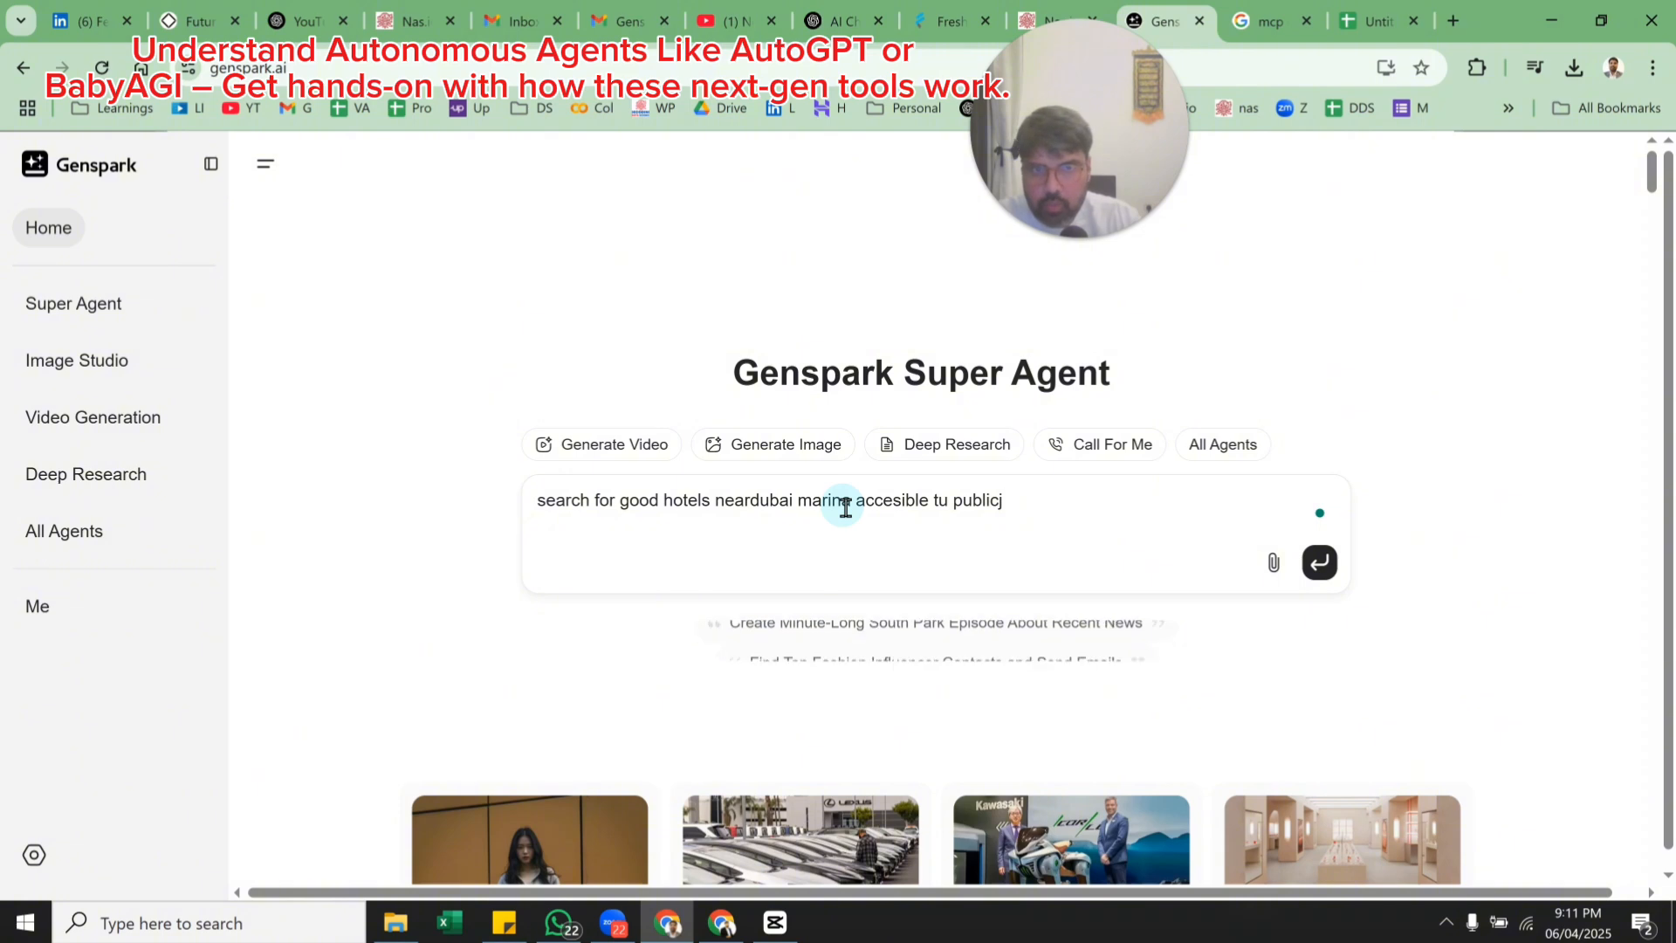
text(tra)
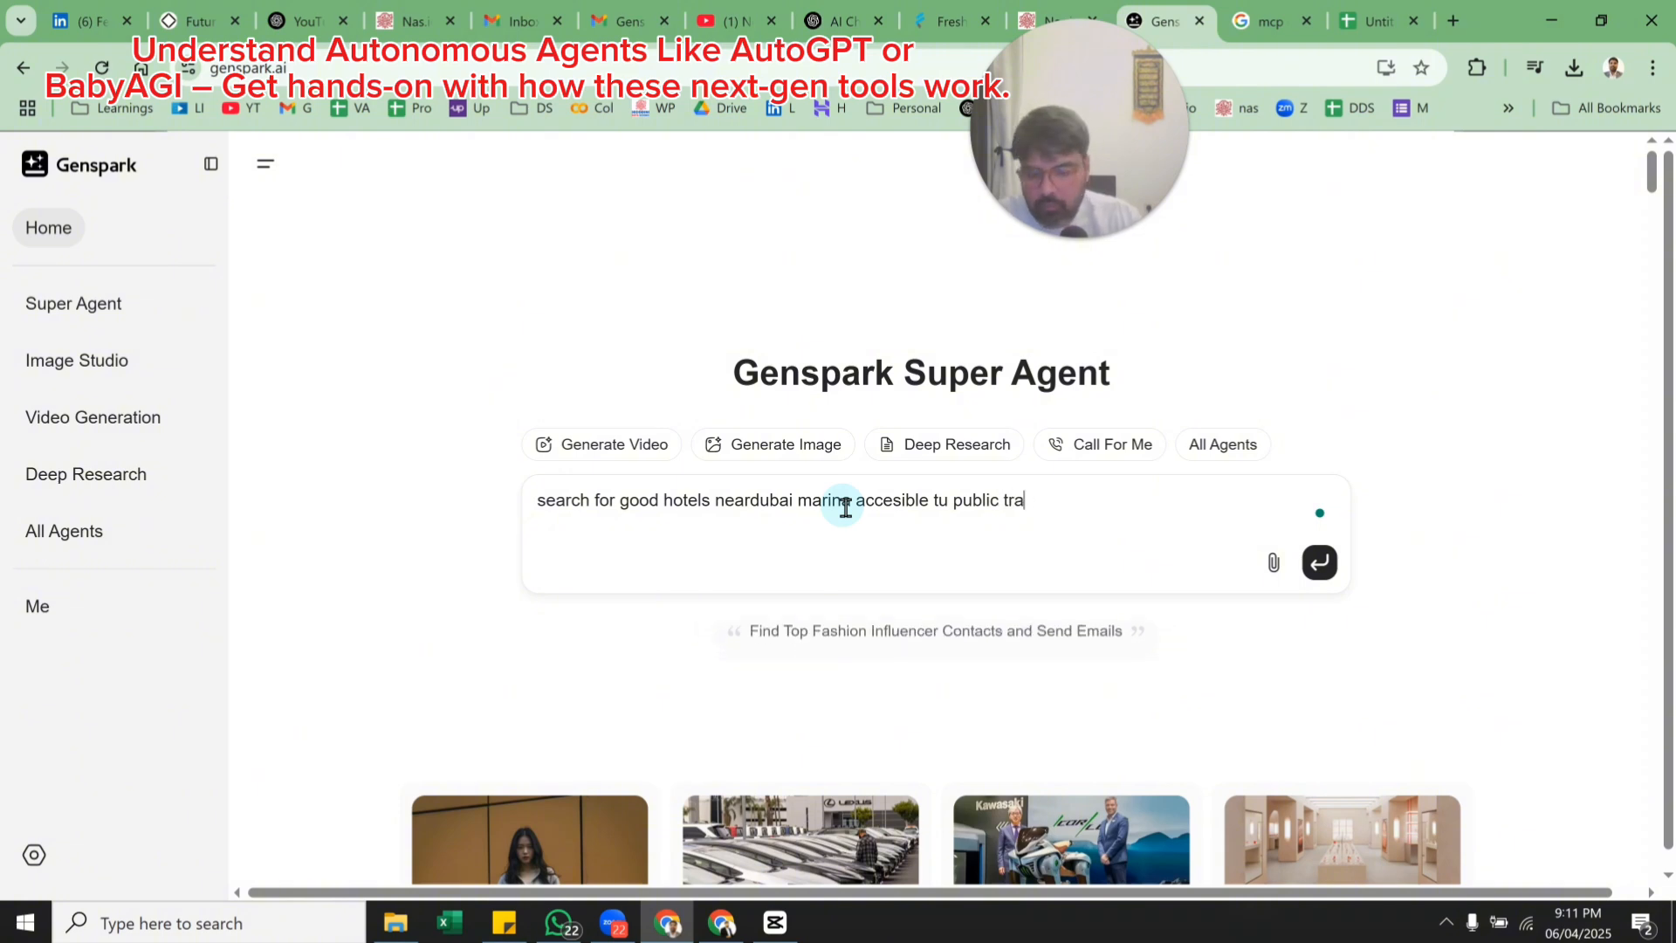
text(nsport)
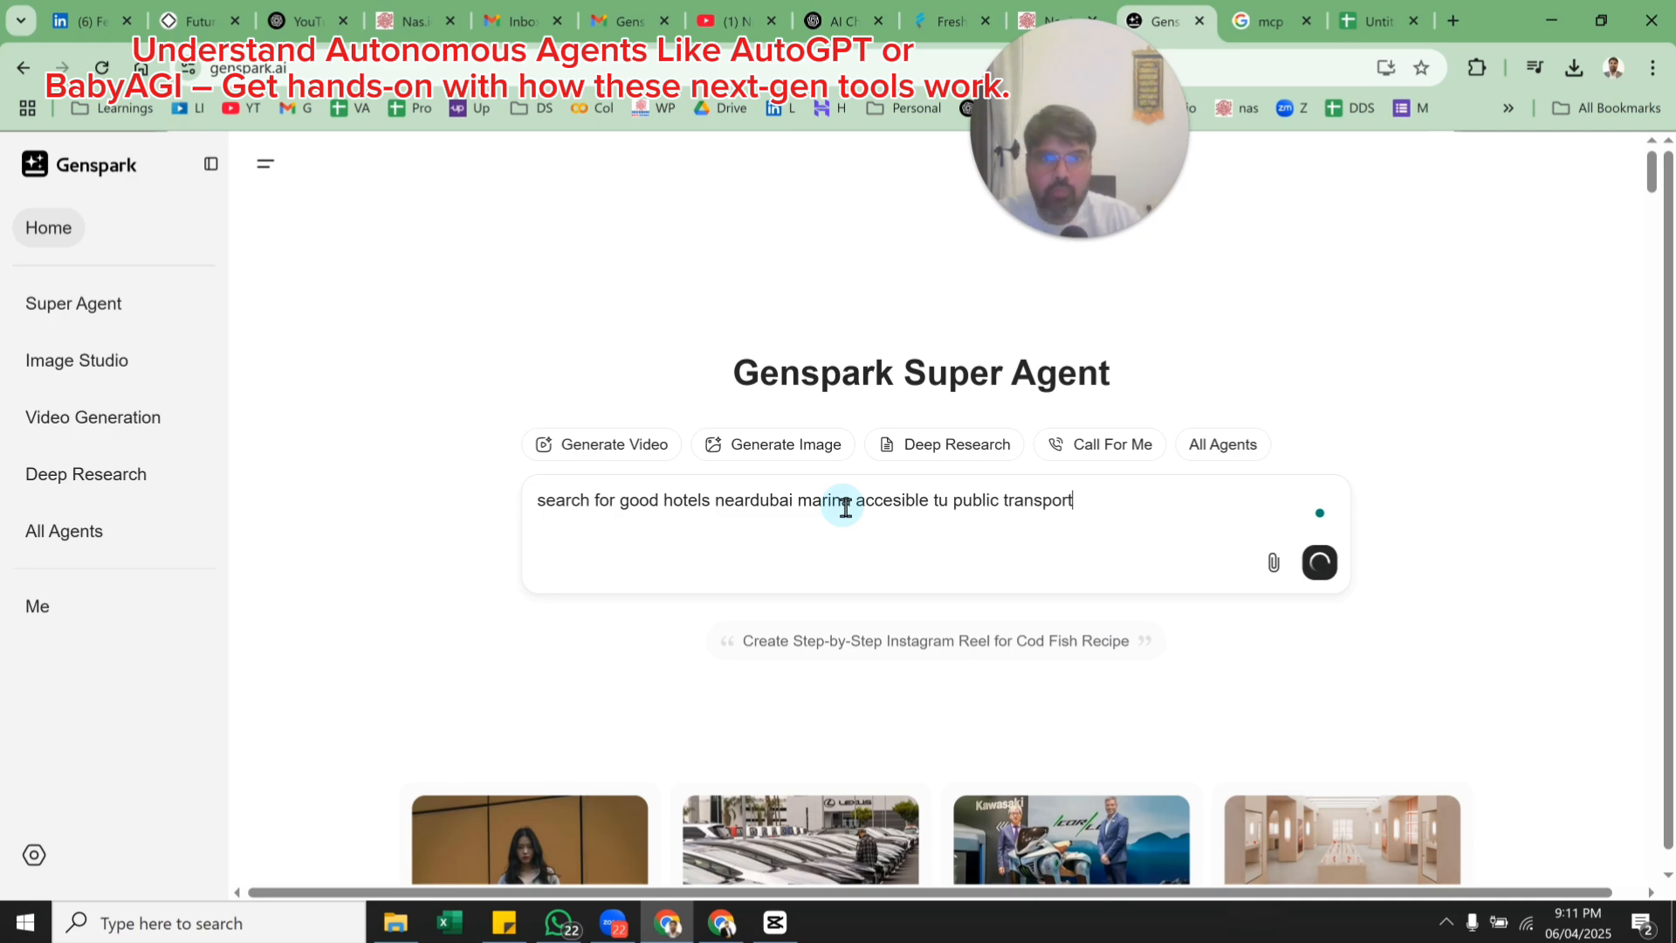
key(Return)
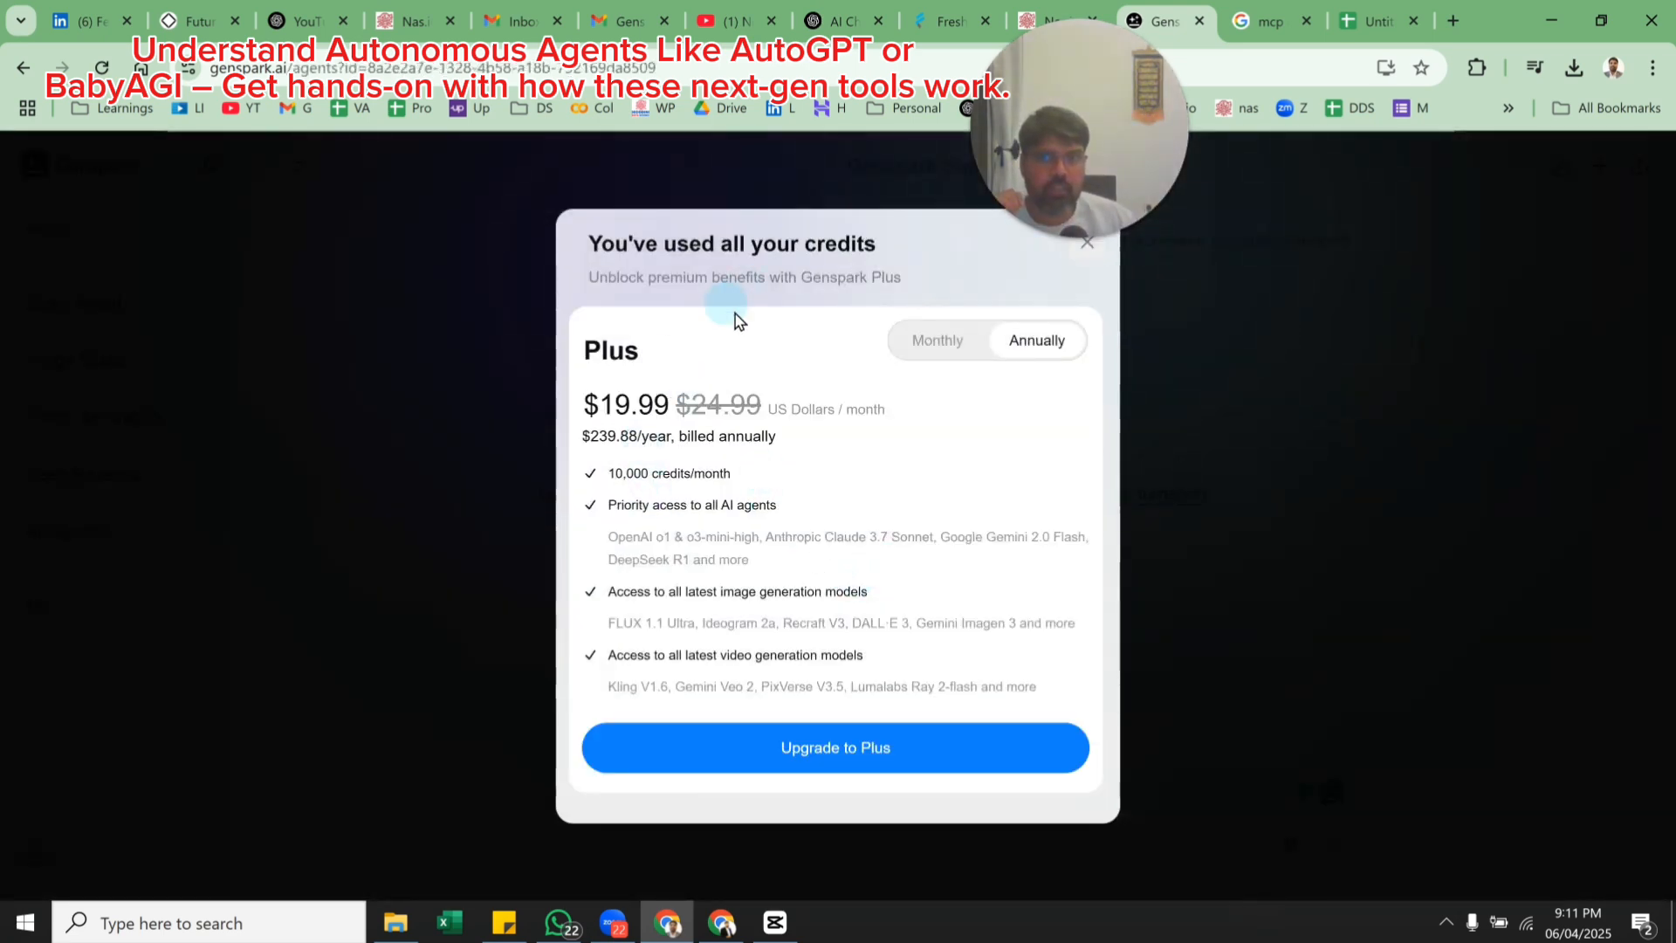
Compare the Monthly and Annually pricing of the Genspark Plus plan and dismiss the upgrade offer.
click(948, 347)
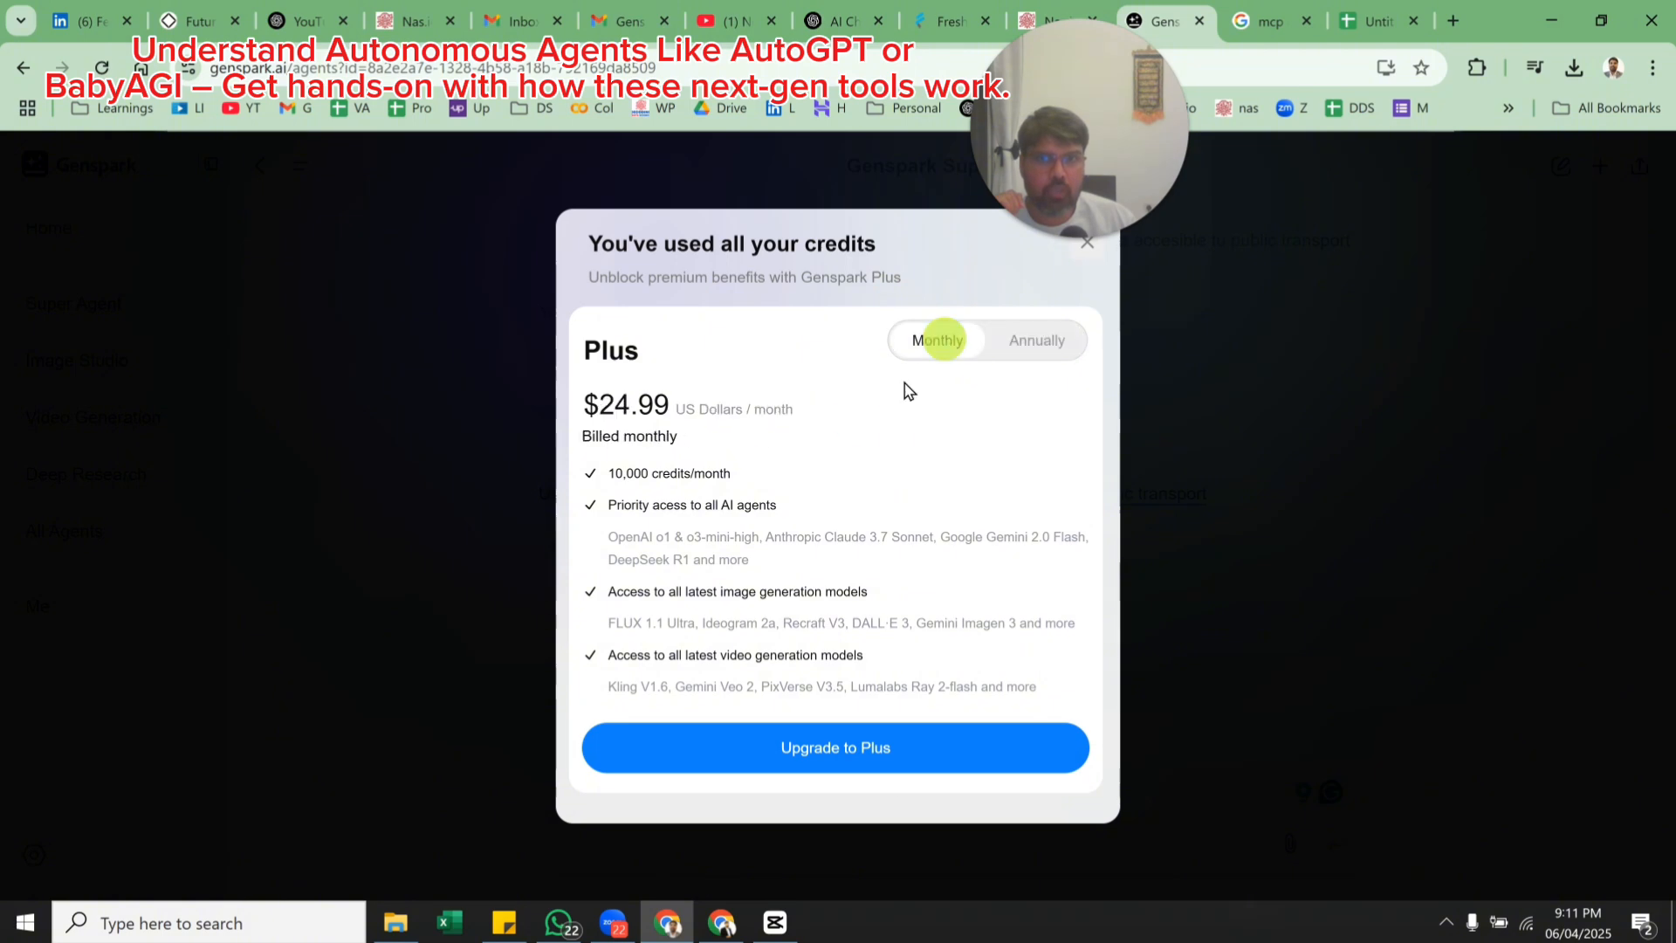
click(1001, 341)
click(1087, 244)
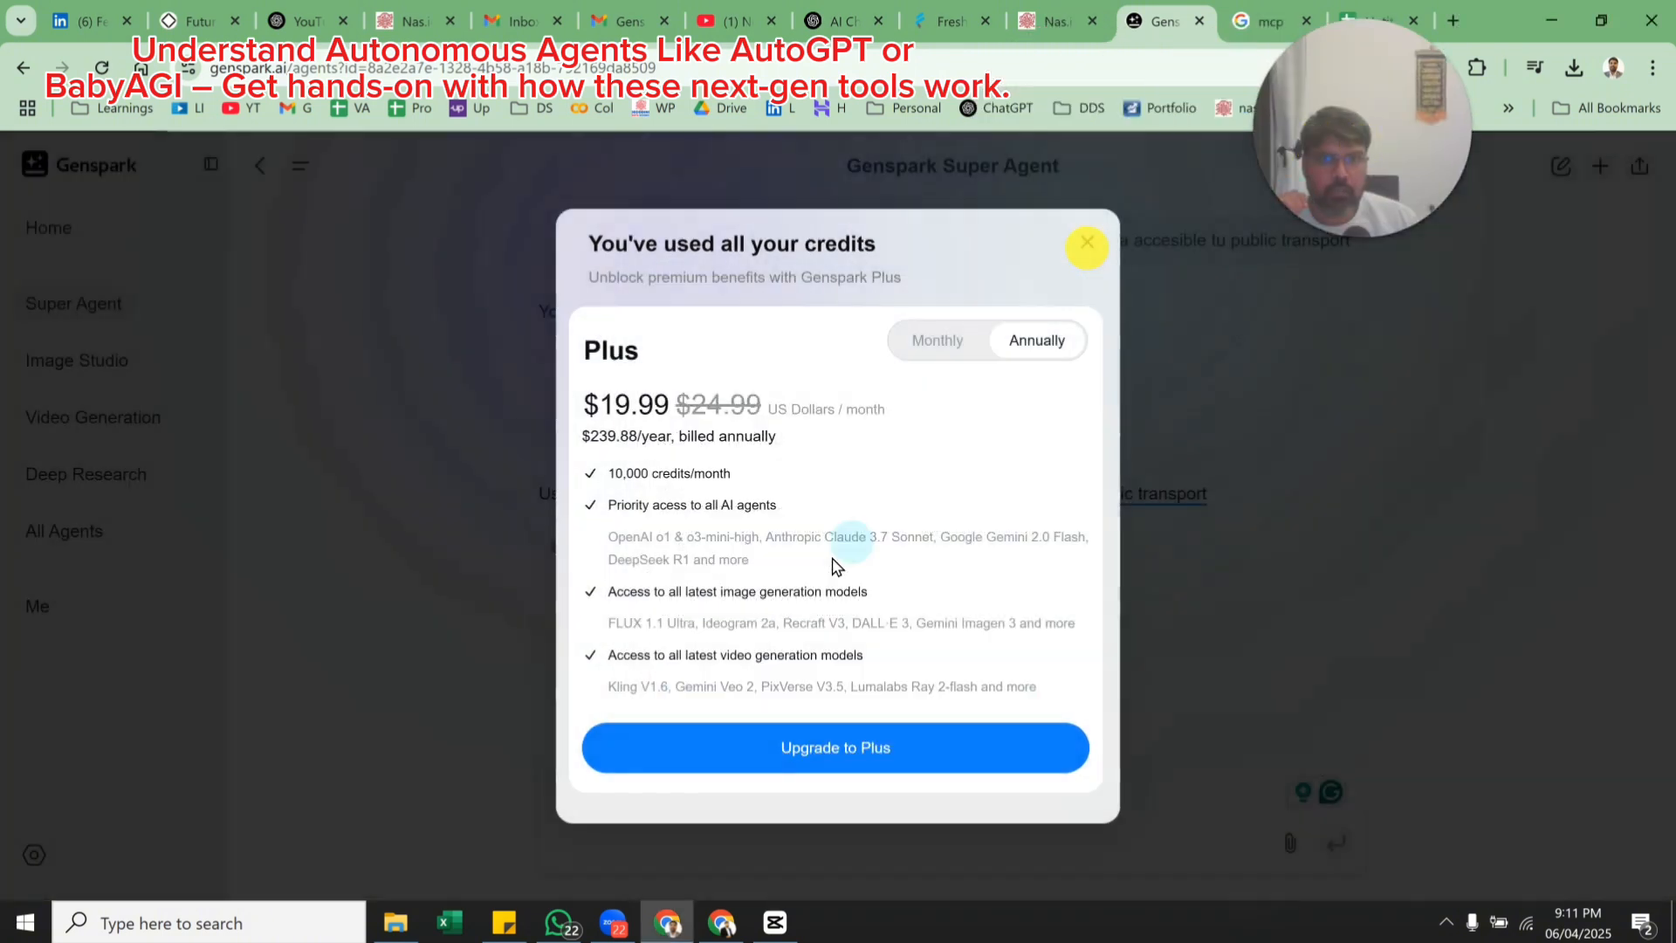
click(1087, 243)
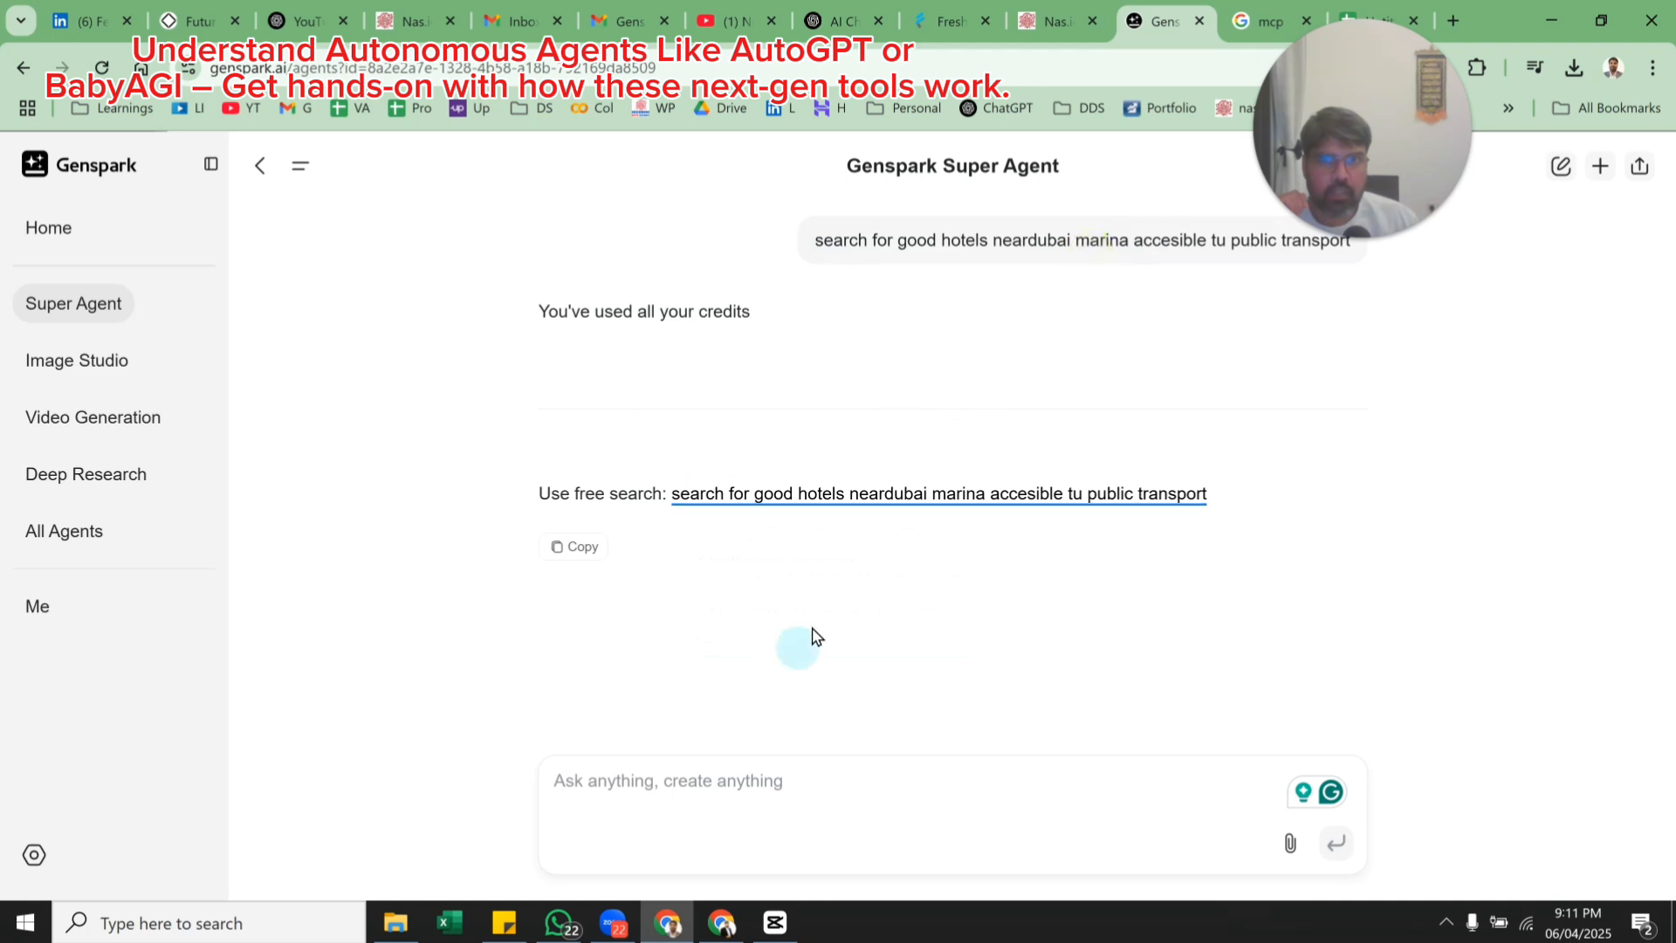
Copy the hotel search prompt from the conversation, resubmit it to Super Agent, and dismiss the Plus upgrade offer.
drag(1218, 494, 691, 502)
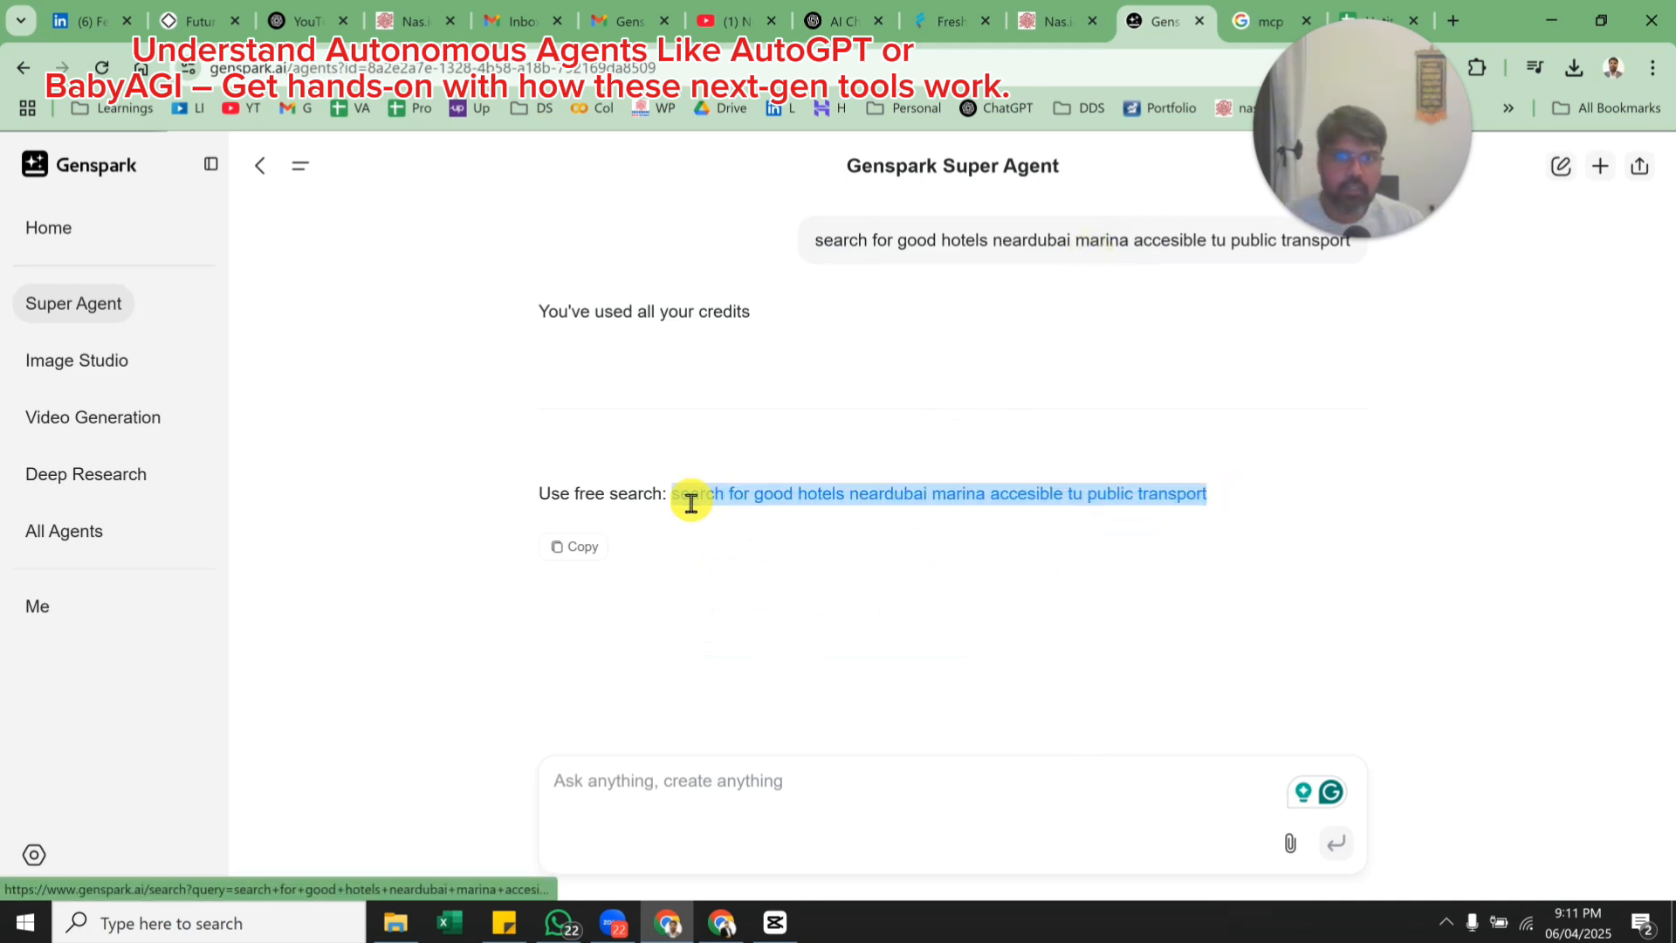
click(691, 503)
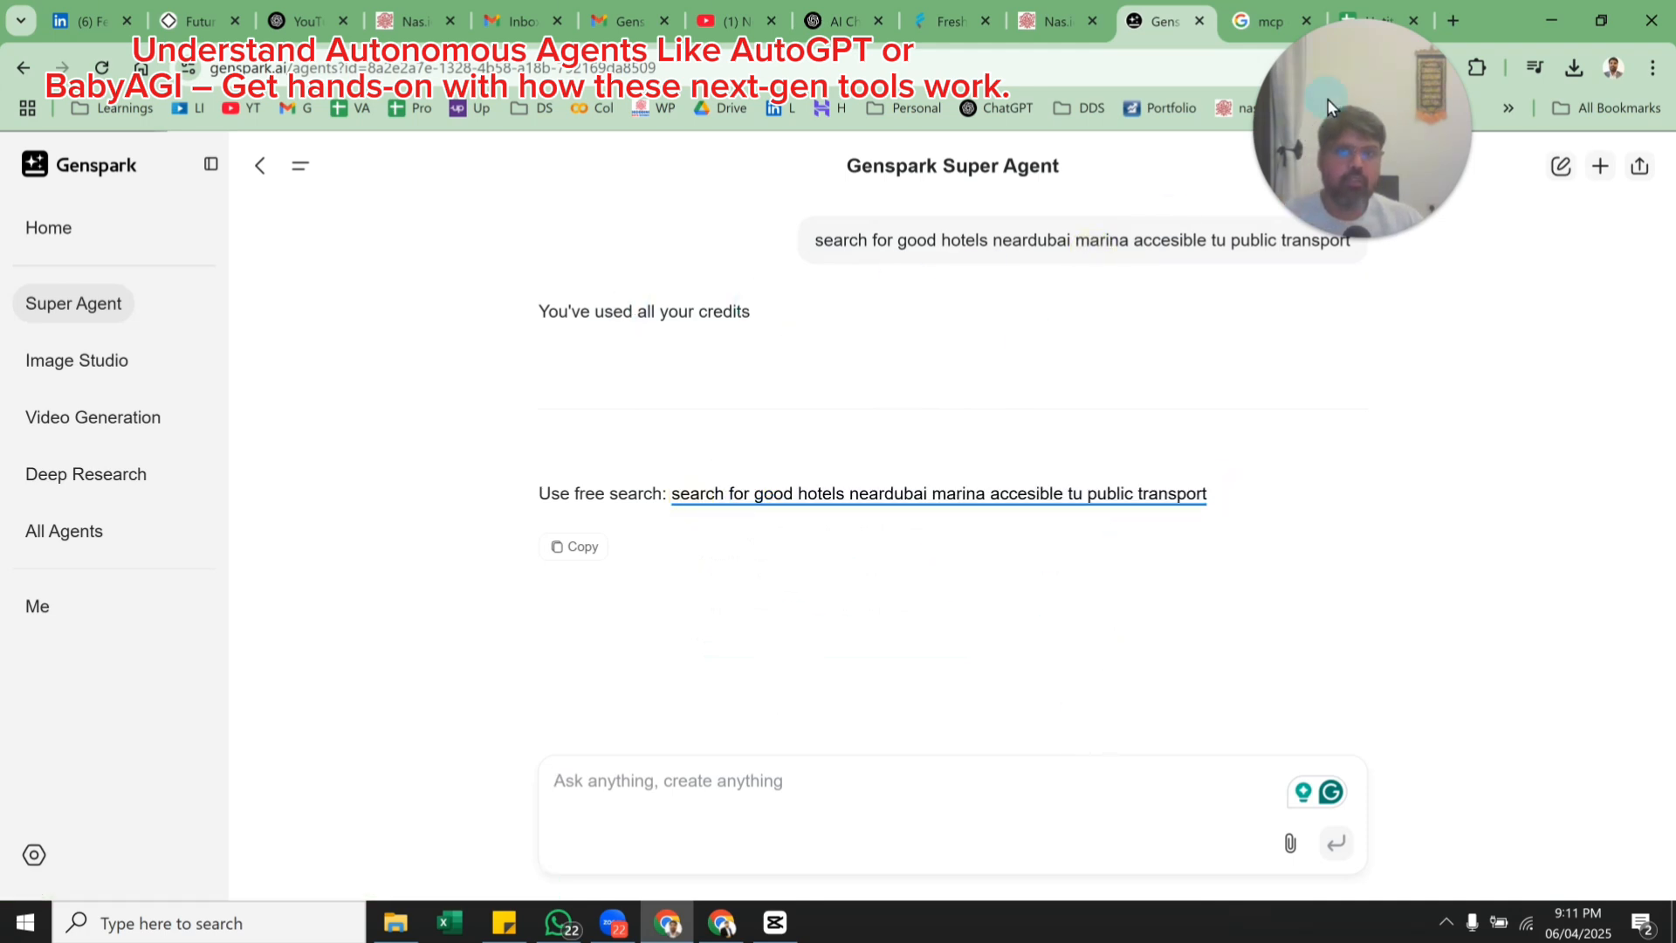
drag(1353, 241, 769, 264)
key(ctrl+c)
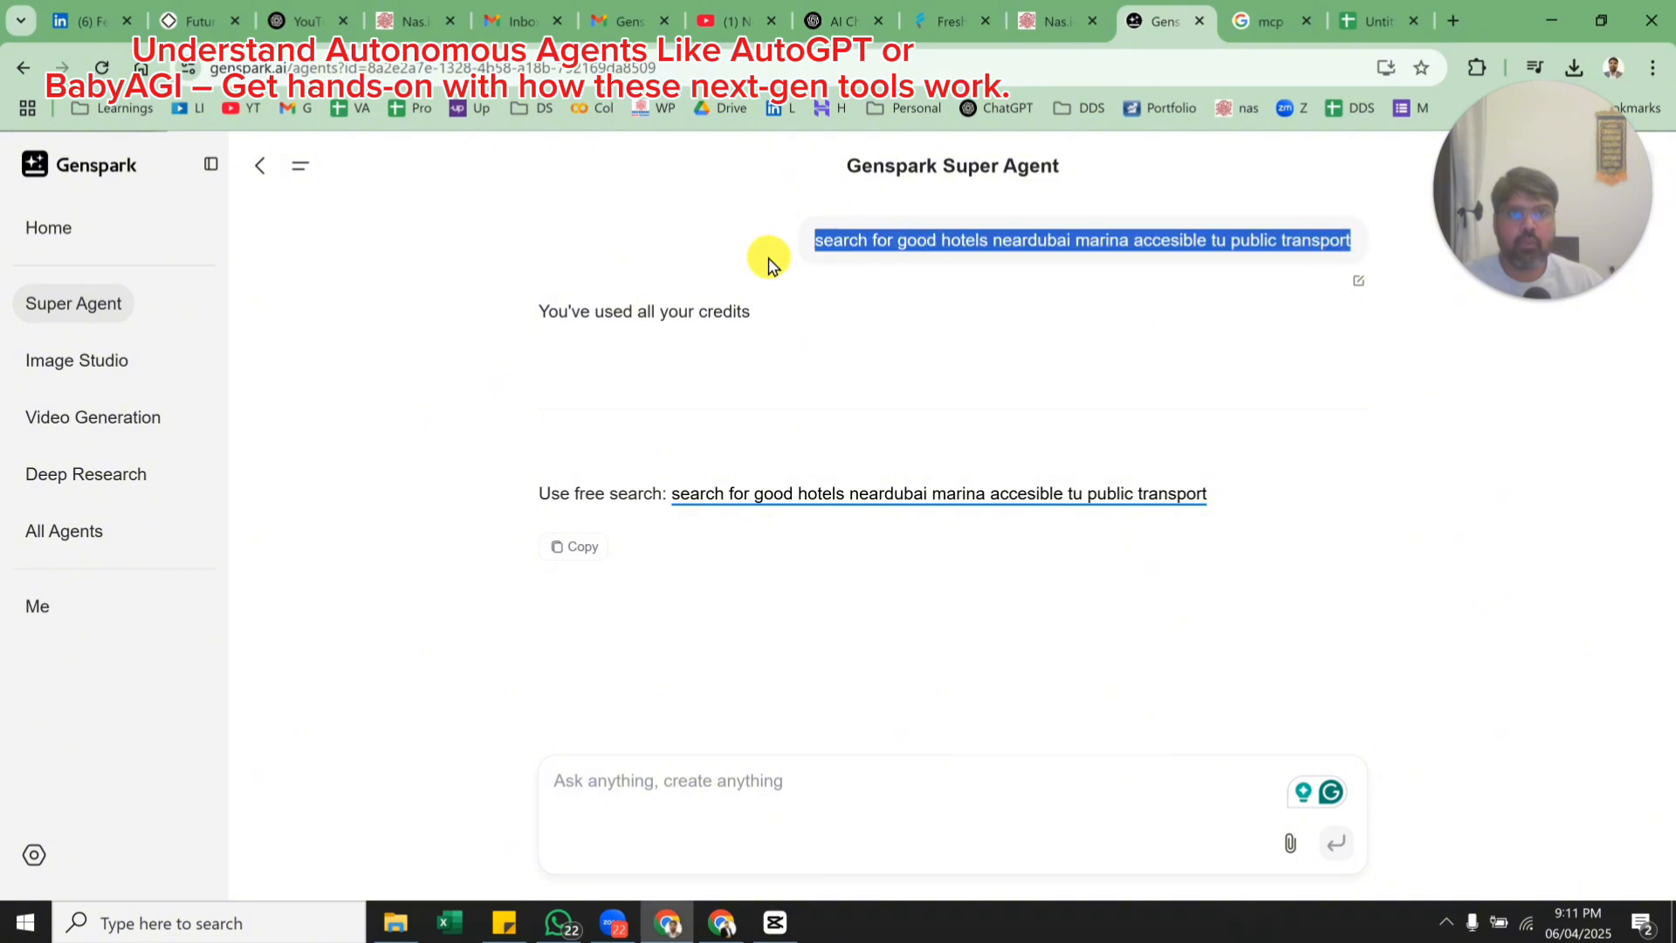
click(649, 804)
key(ctrl+v)
key(Return)
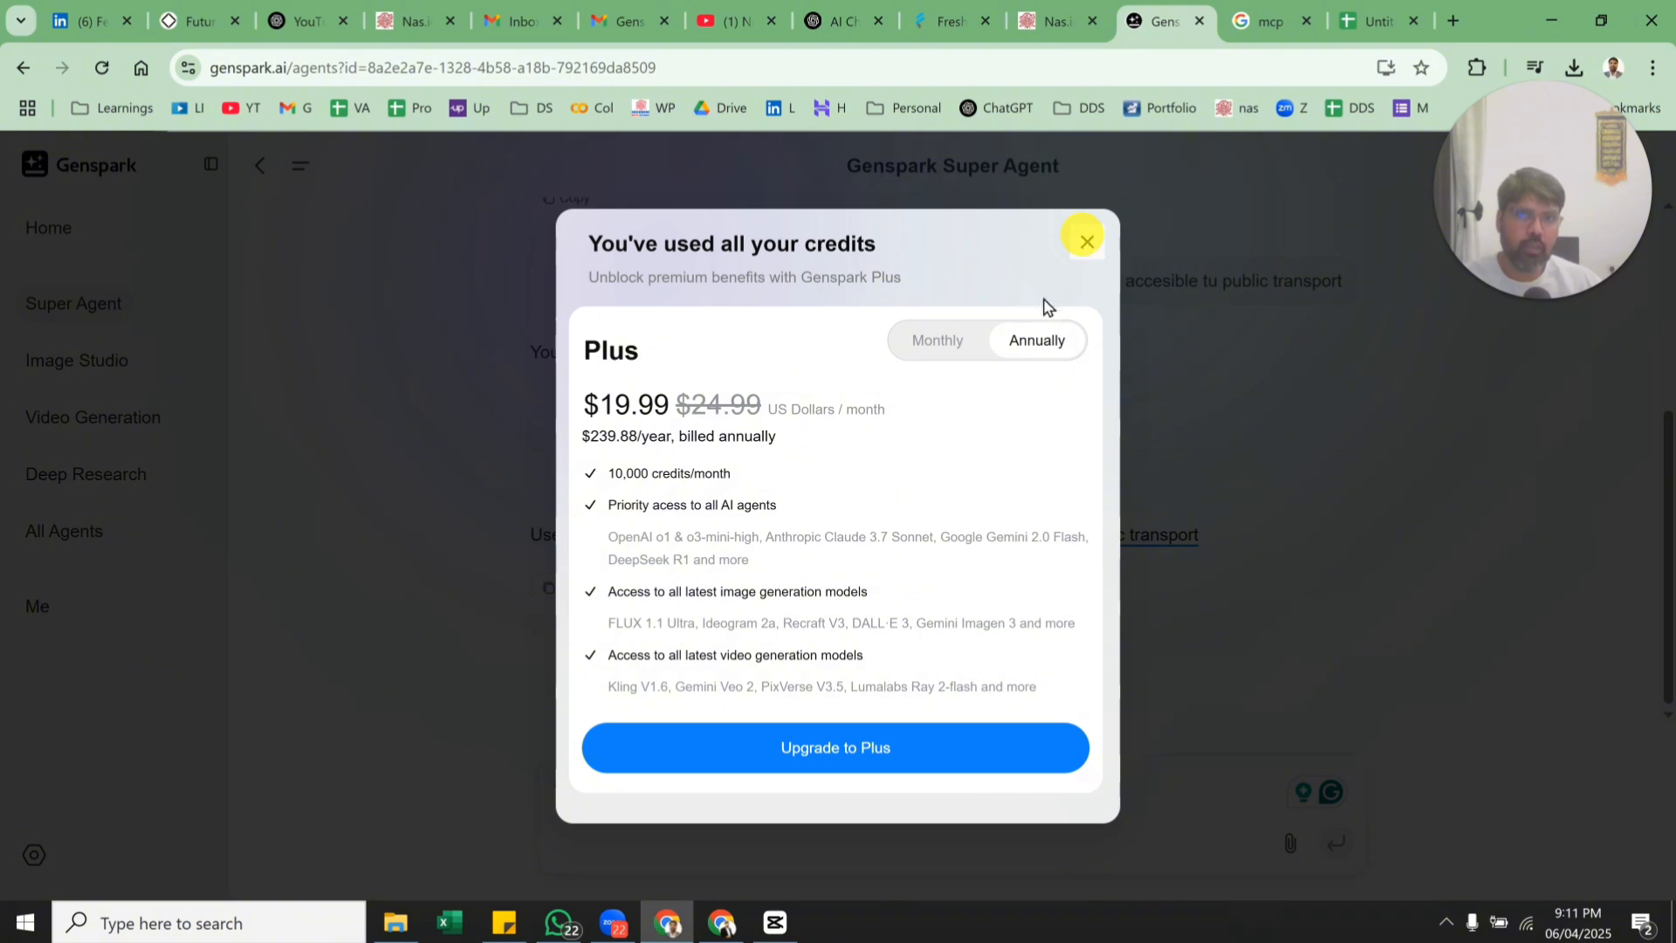
click(943, 344)
click(1082, 246)
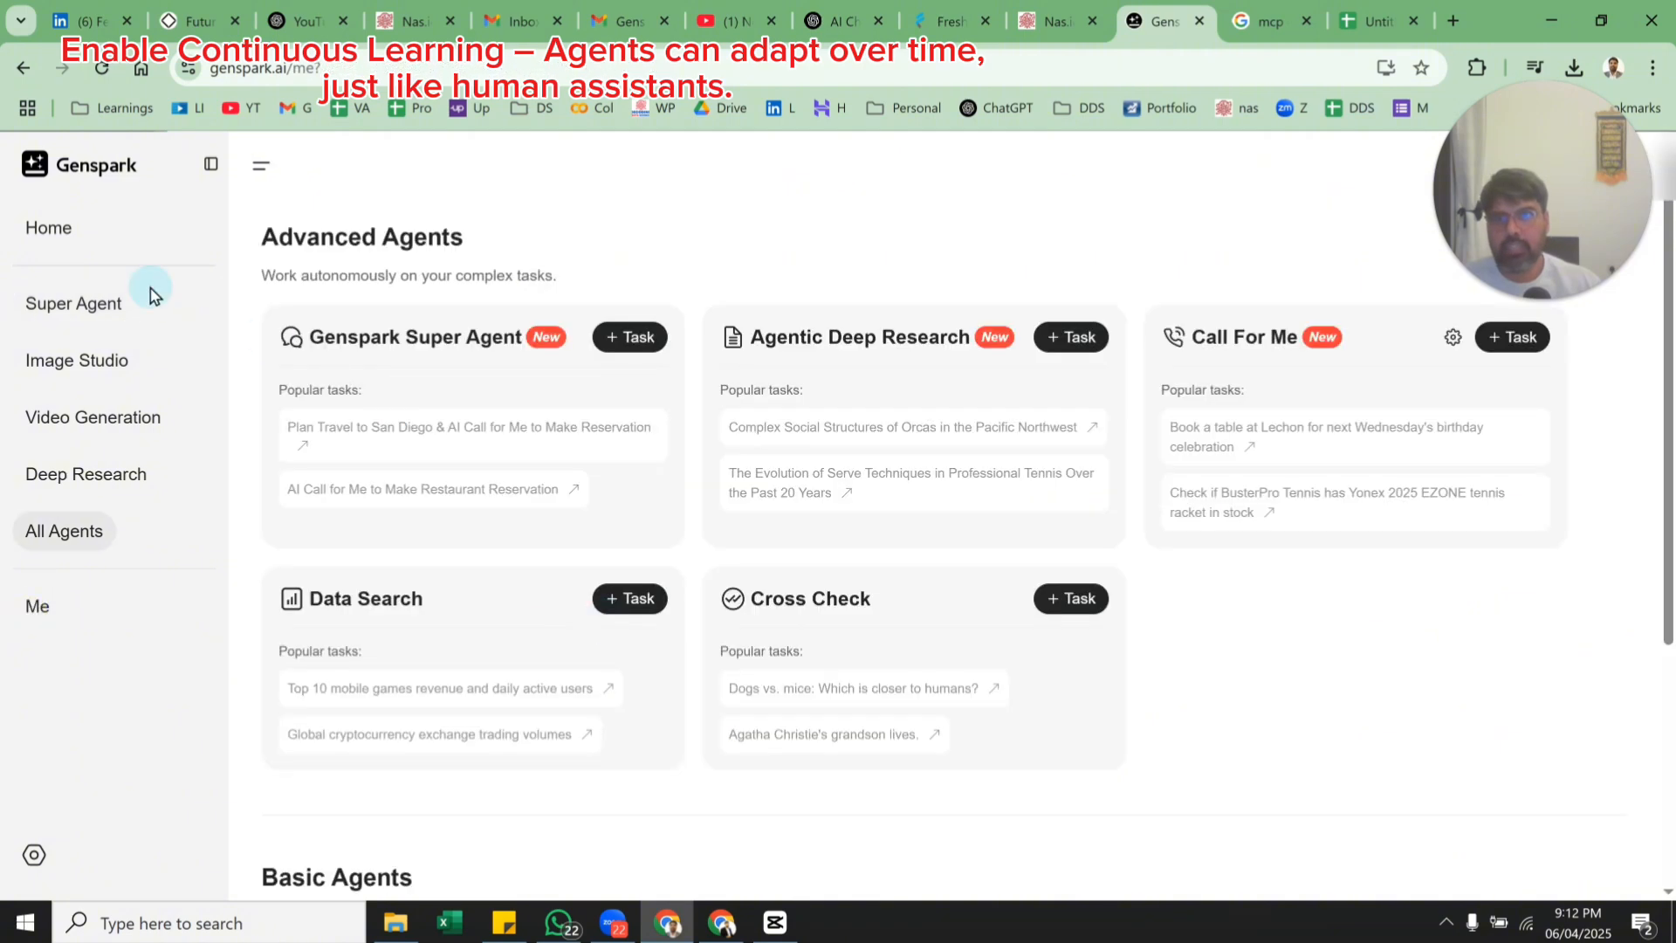
Open the earlier conversation "BOOK AIRBNB ROOM FOR 15TH AOR" from the account history and dismiss the upgrade offer.
click(31, 625)
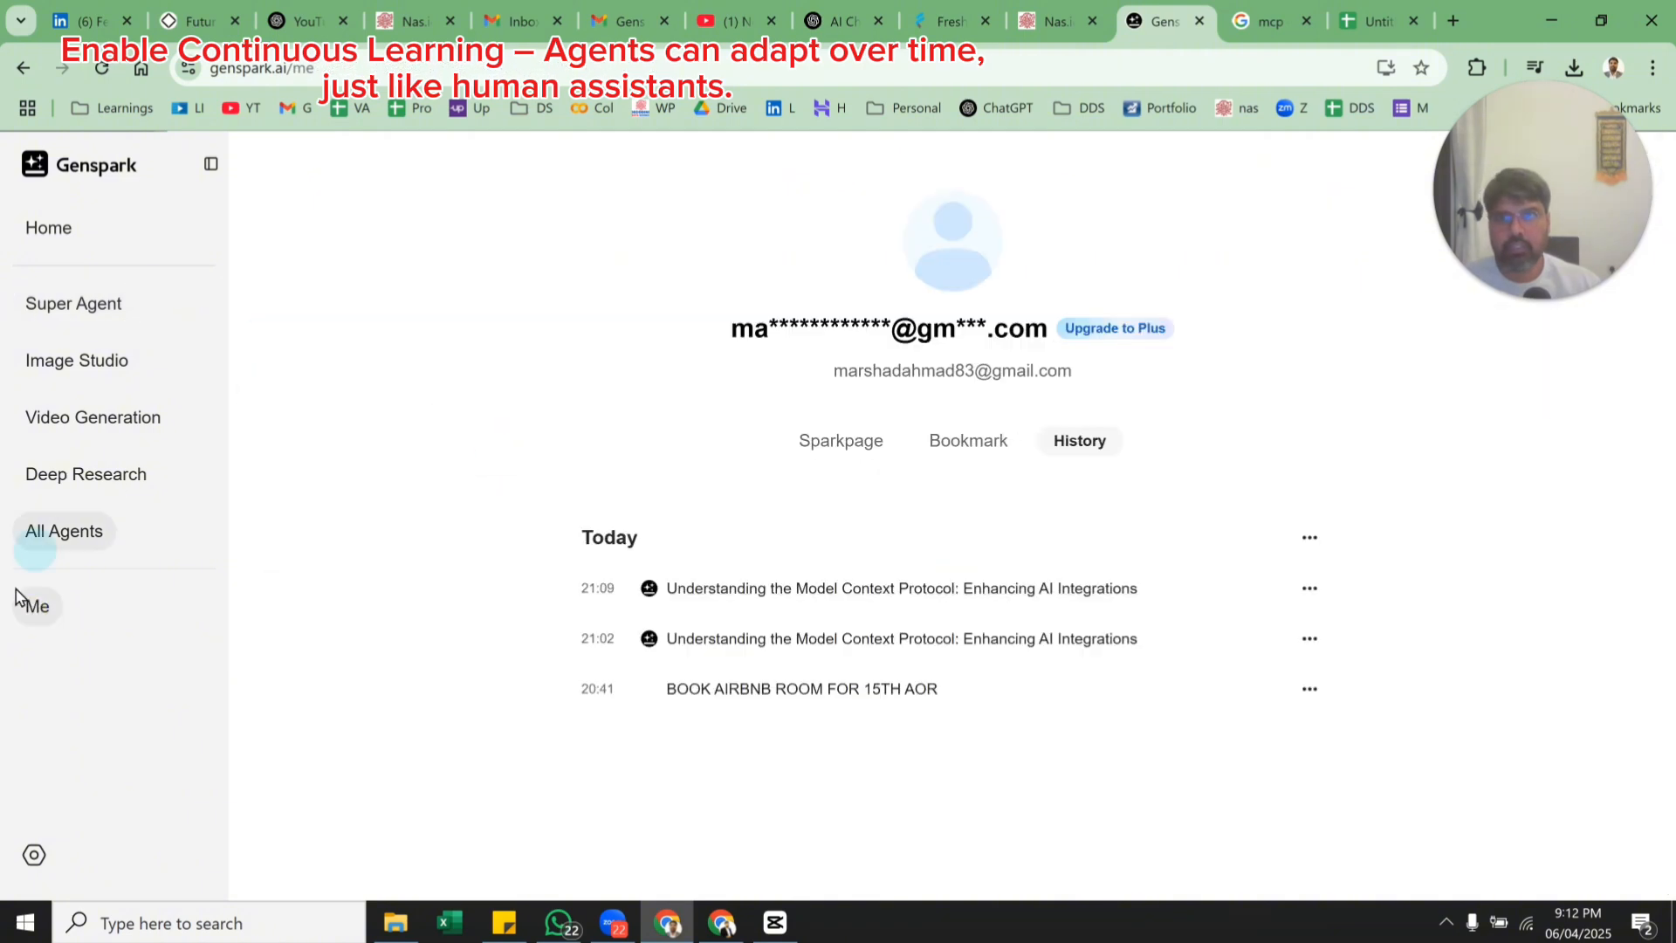
click(828, 695)
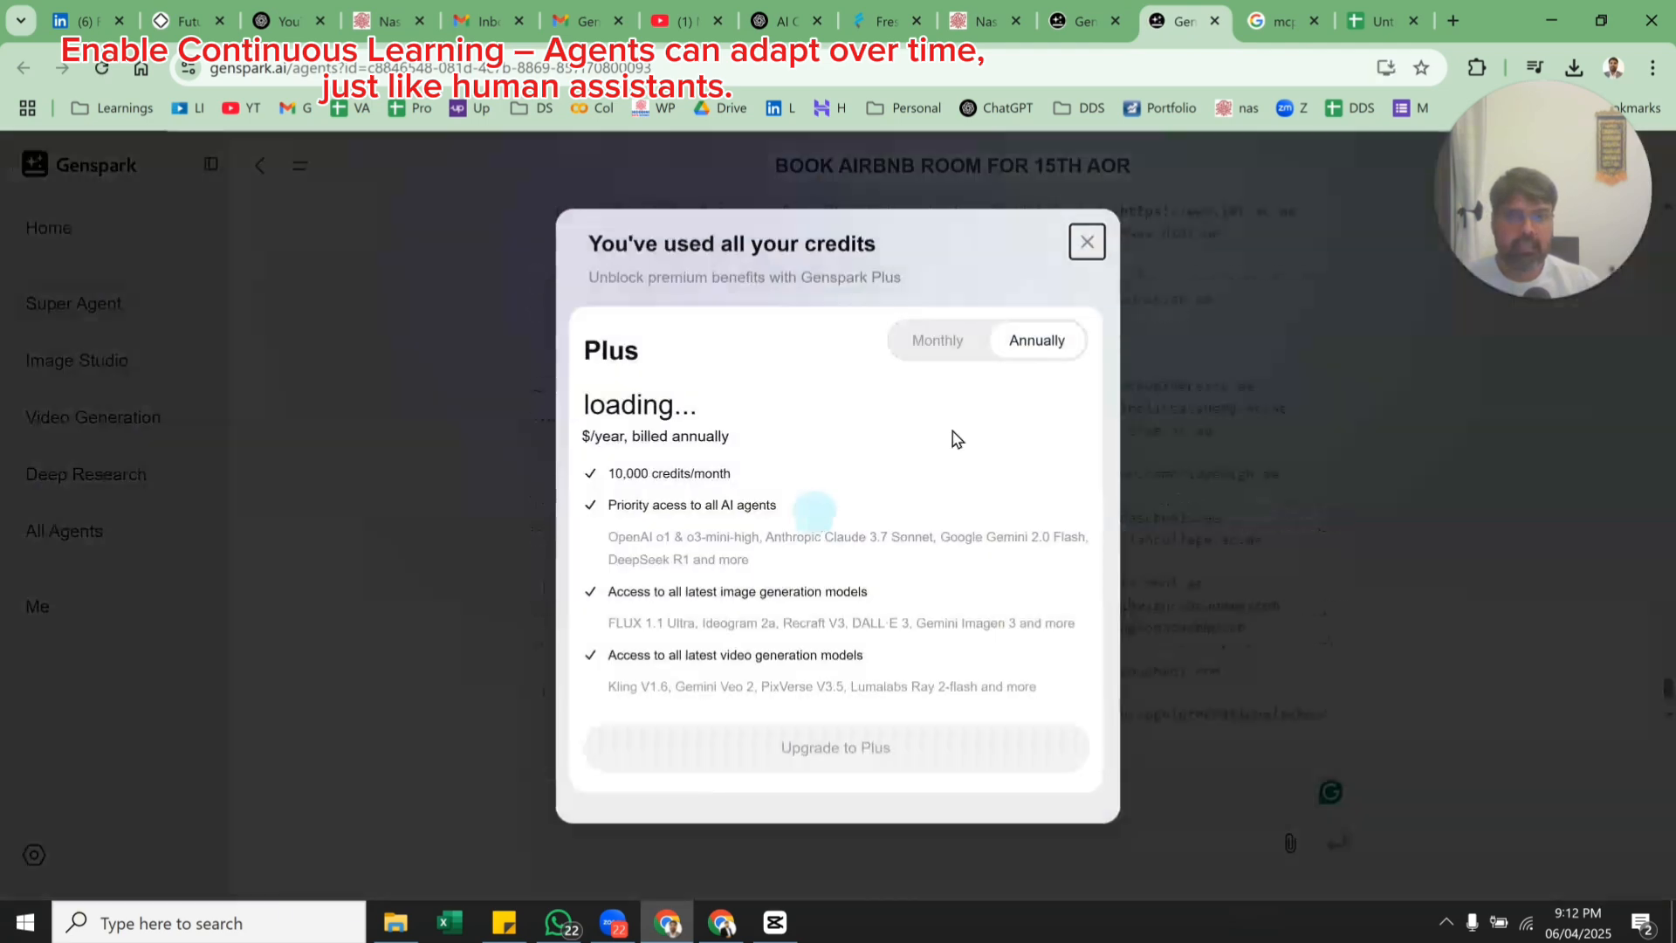
click(1087, 241)
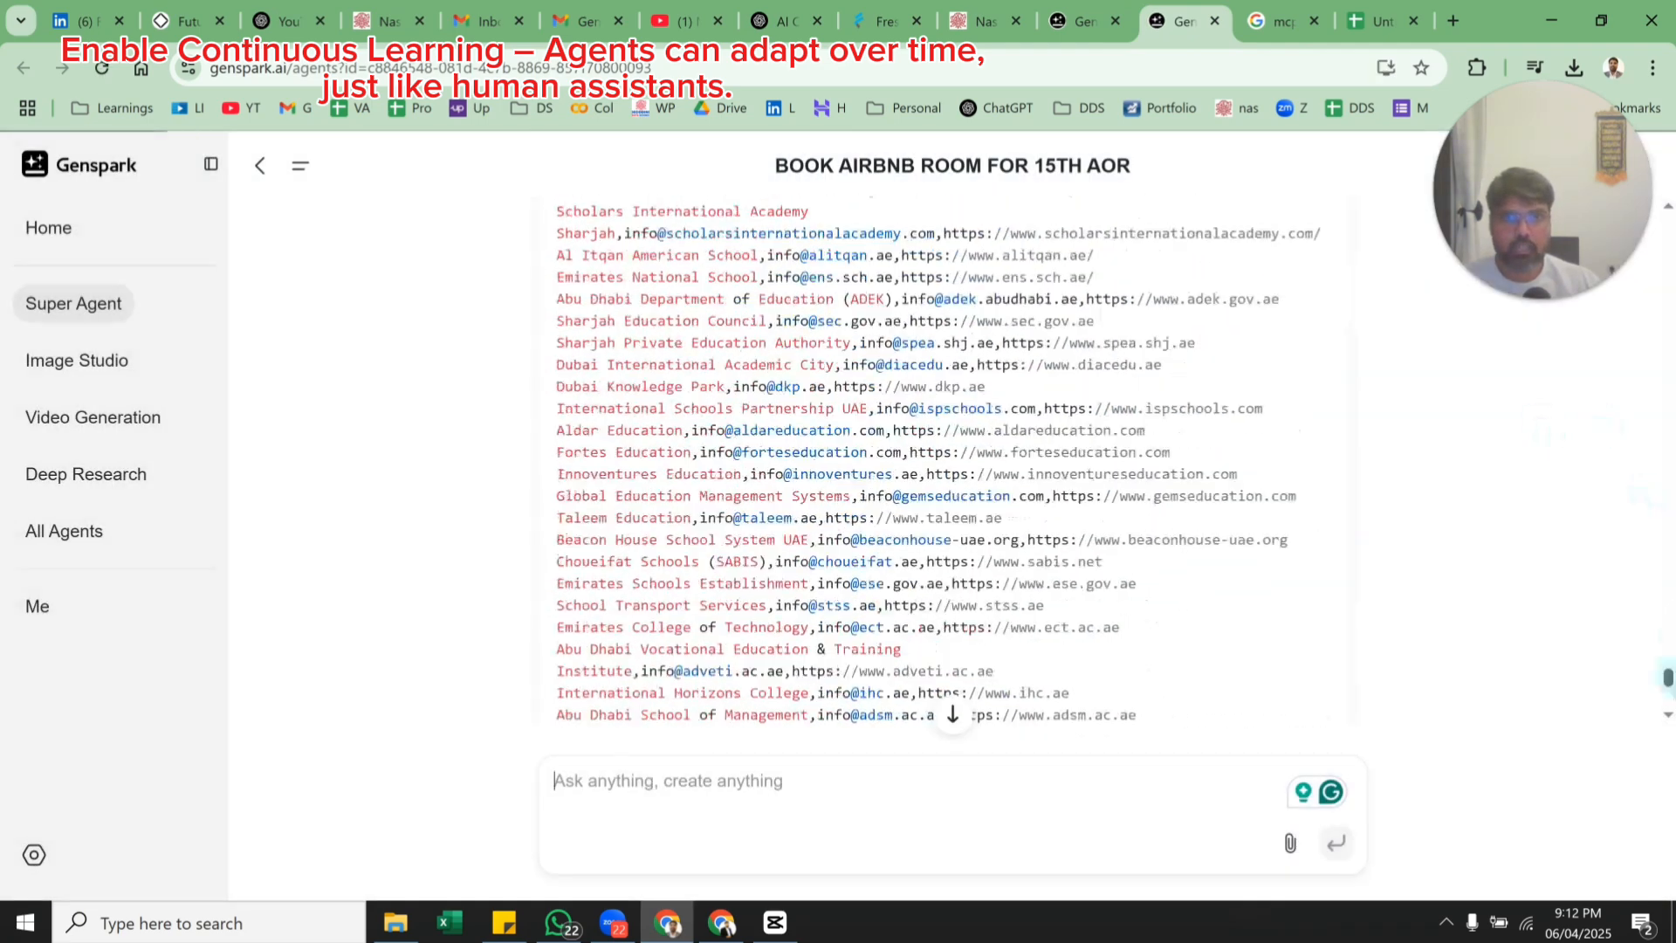
Review the answer to "WHAT ALL U CAN DO", from Information Services and Content Creation through Visual Understanding and Special Features.
drag(1668, 681, 1668, 237)
scroll(1053, 590, down, 15)
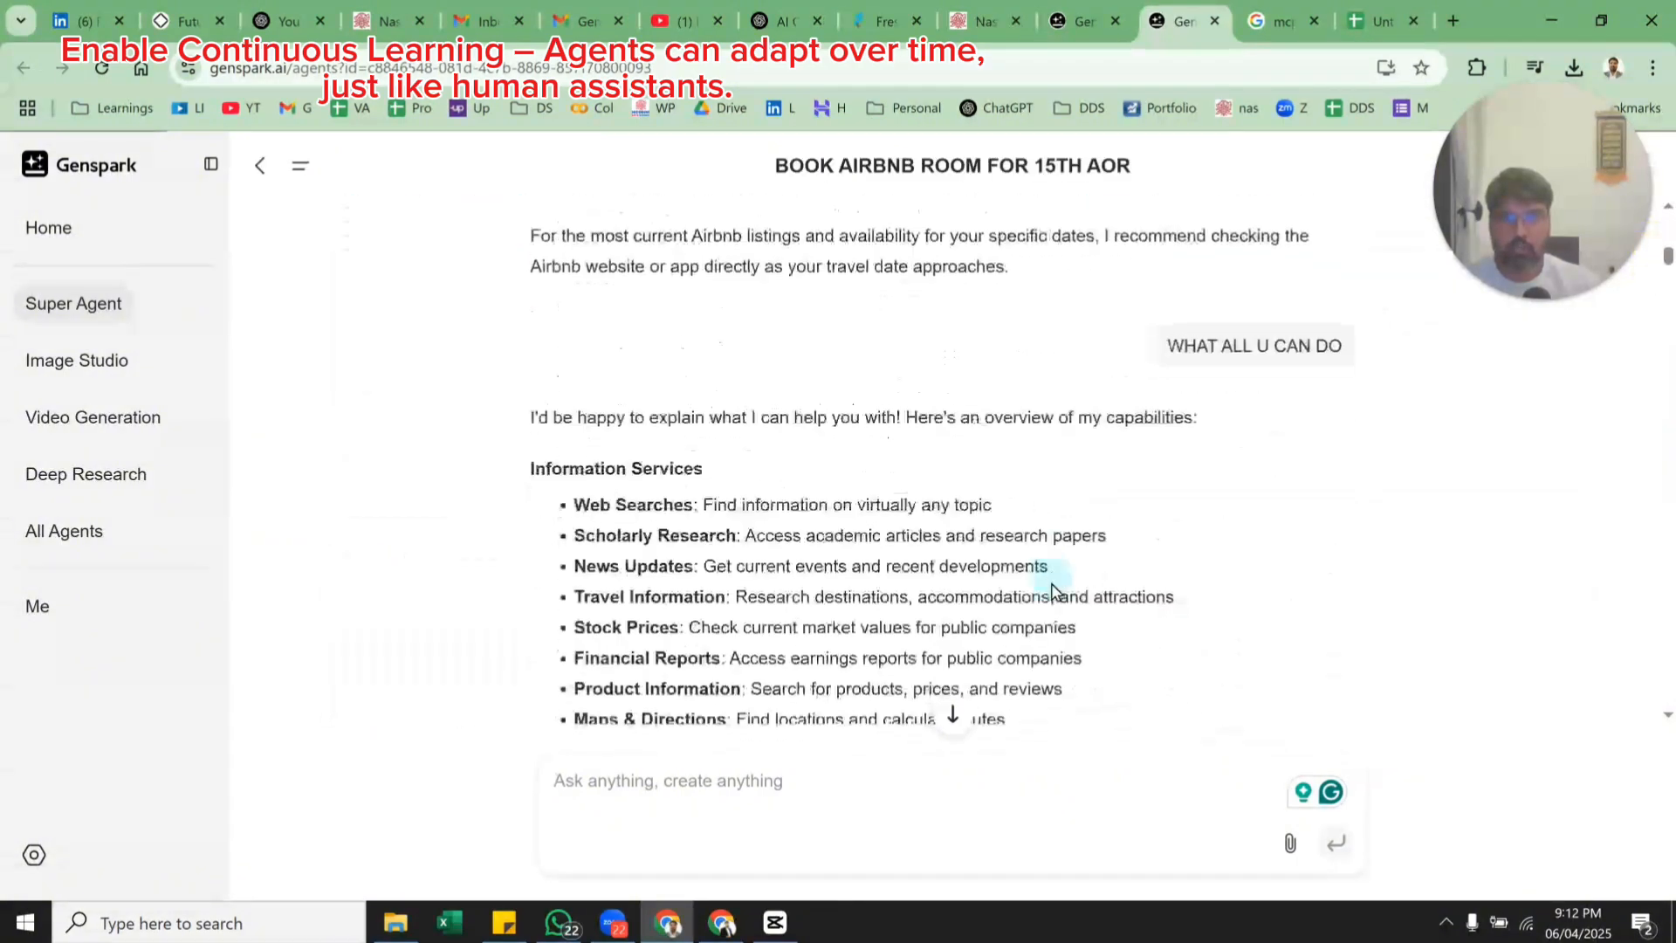
scroll(1054, 589, up, 9)
scroll(1054, 588, down, 4)
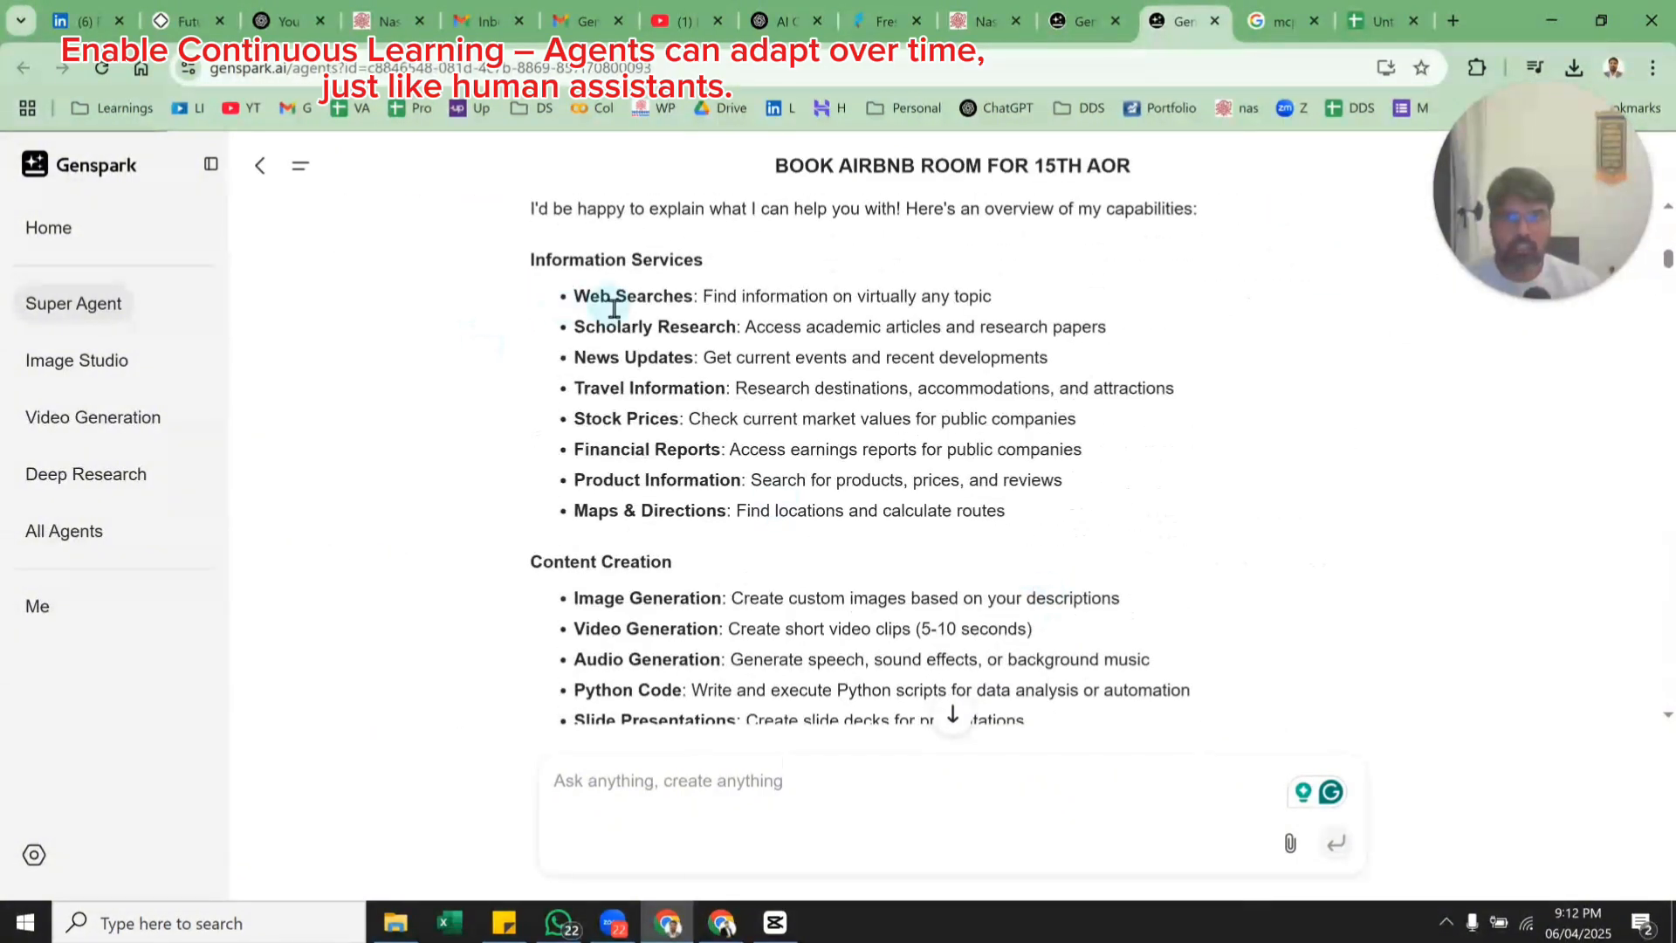
drag(556, 291, 711, 509)
scroll(509, 448, down, 5)
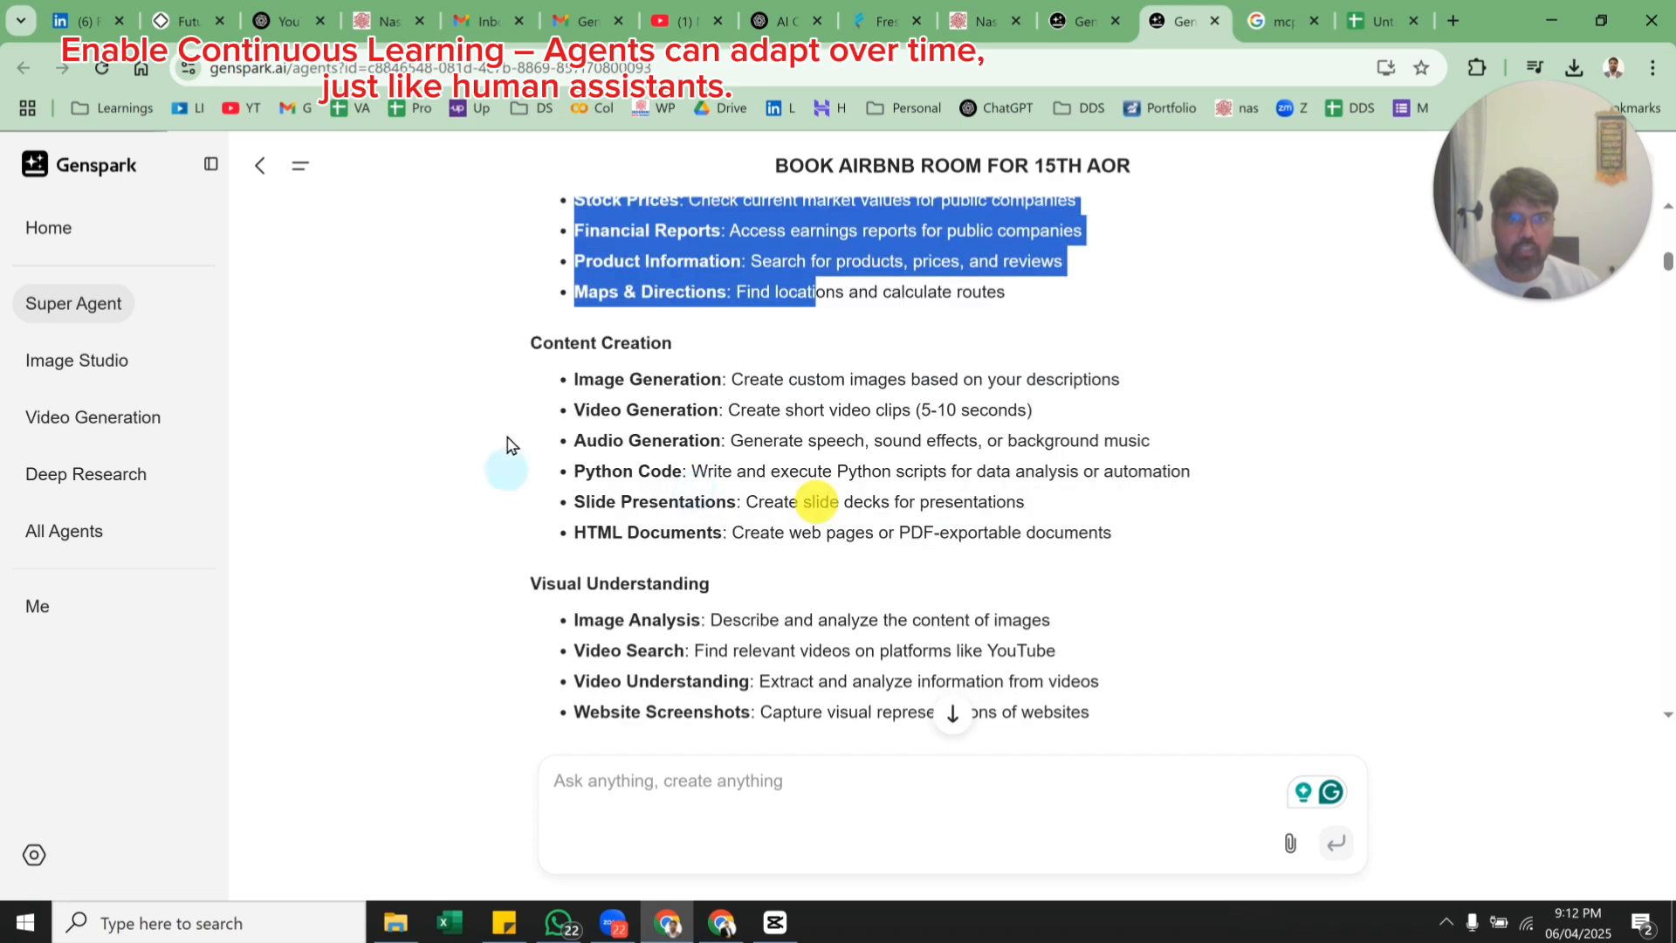
scroll(770, 447, down, 5)
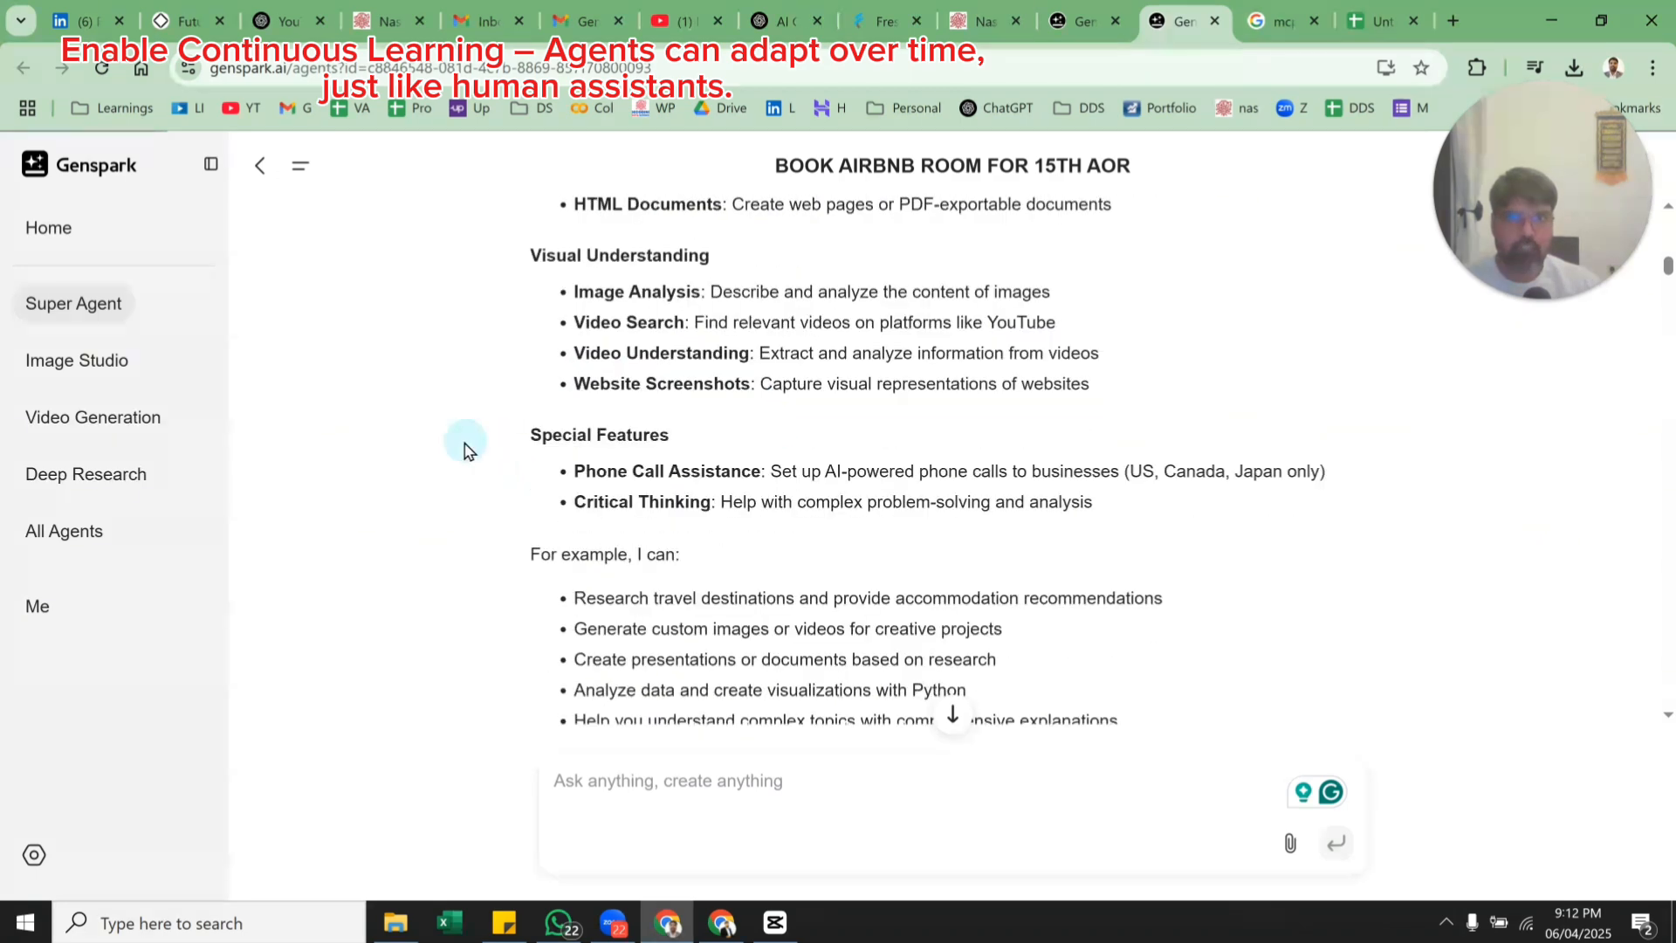